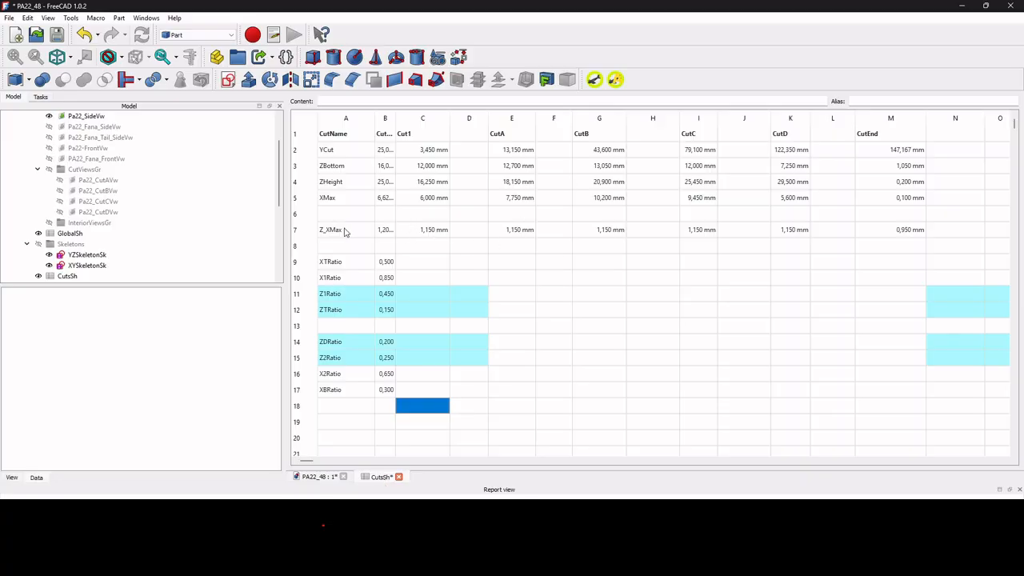
Open the YZSkeletonSk sketch for editing in the right-side view of the model.
click(328, 478)
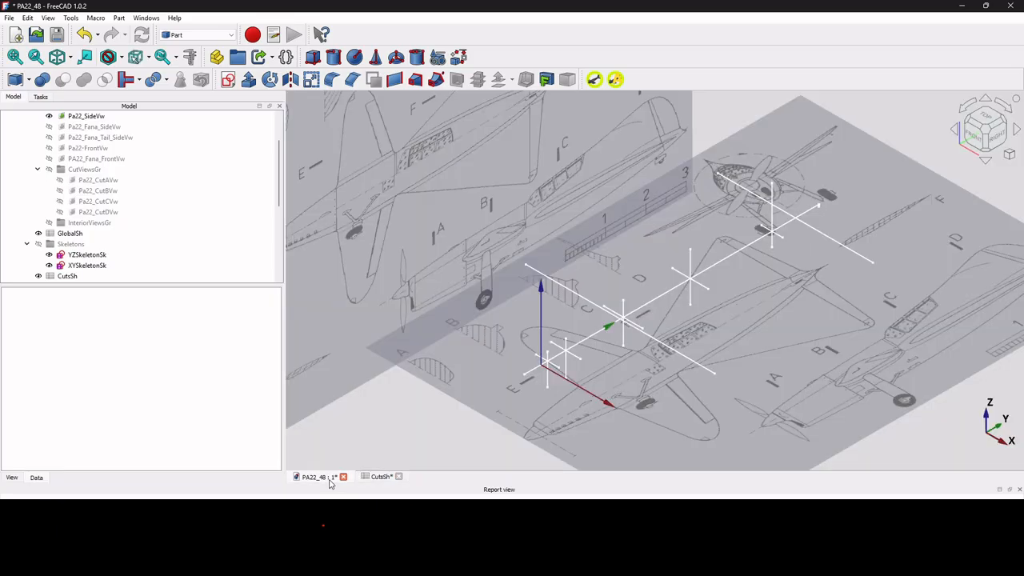
click(999, 137)
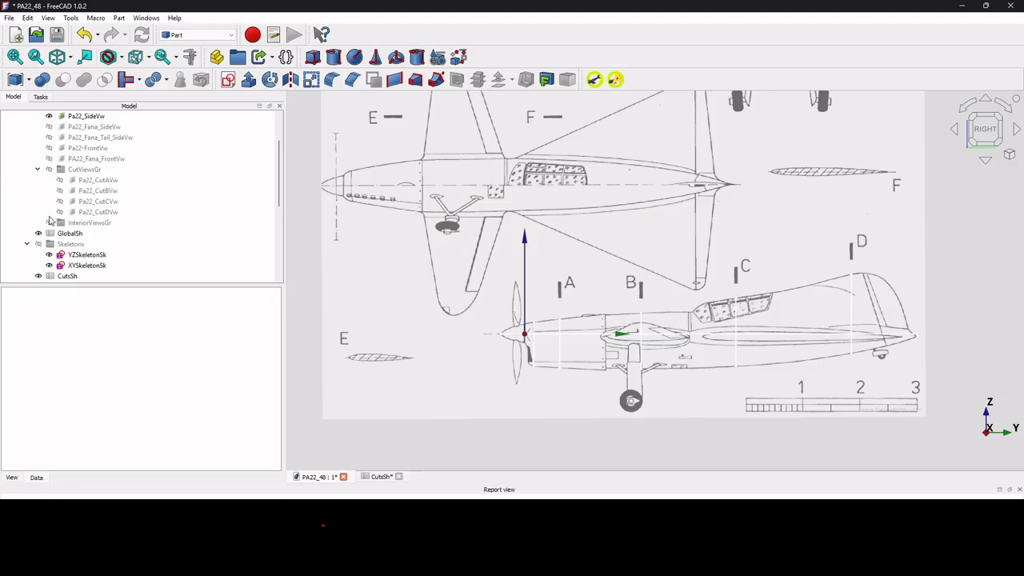
double_click(80, 255)
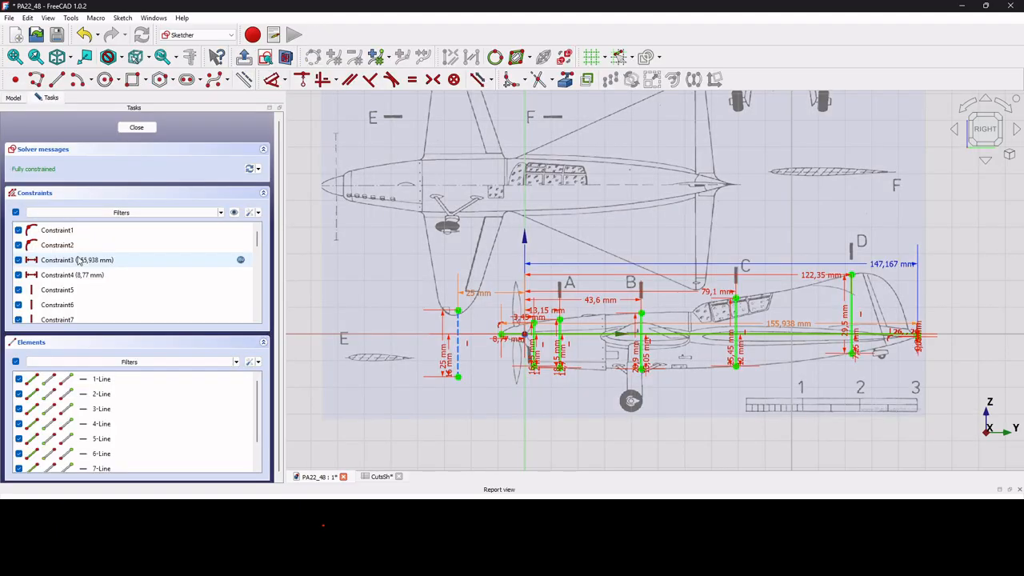
scroll(690, 352, up, 4)
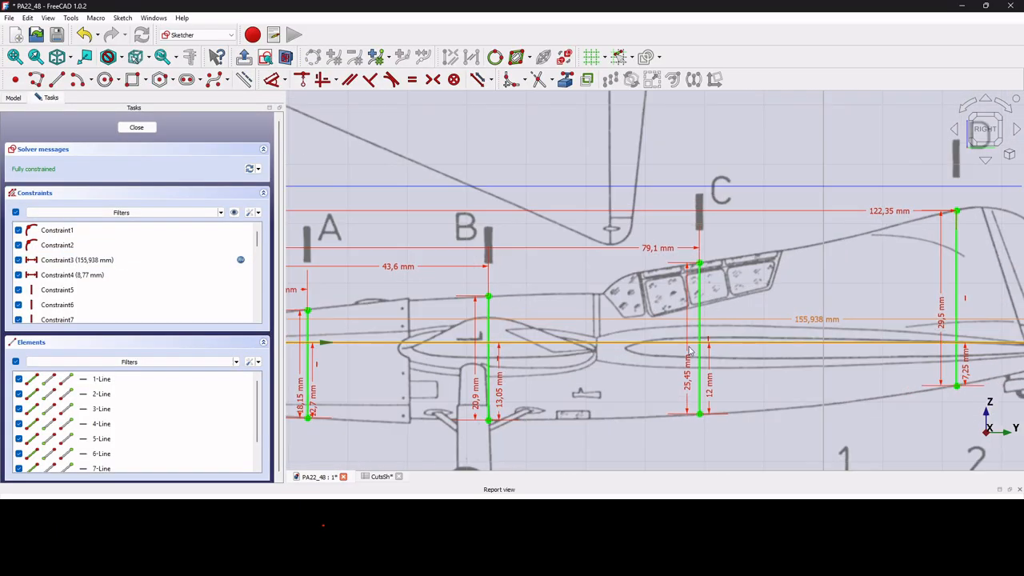
Draw a horizontal line about 114.5 mm long just below the horizontal axis, from the wing's leading edge to near the tail tip.
click(56, 79)
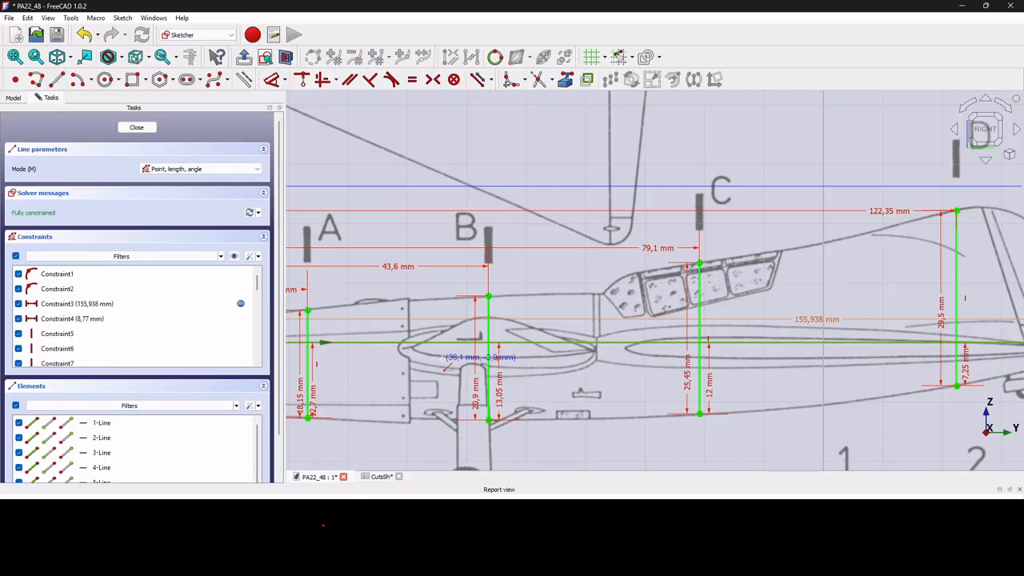
click(408, 354)
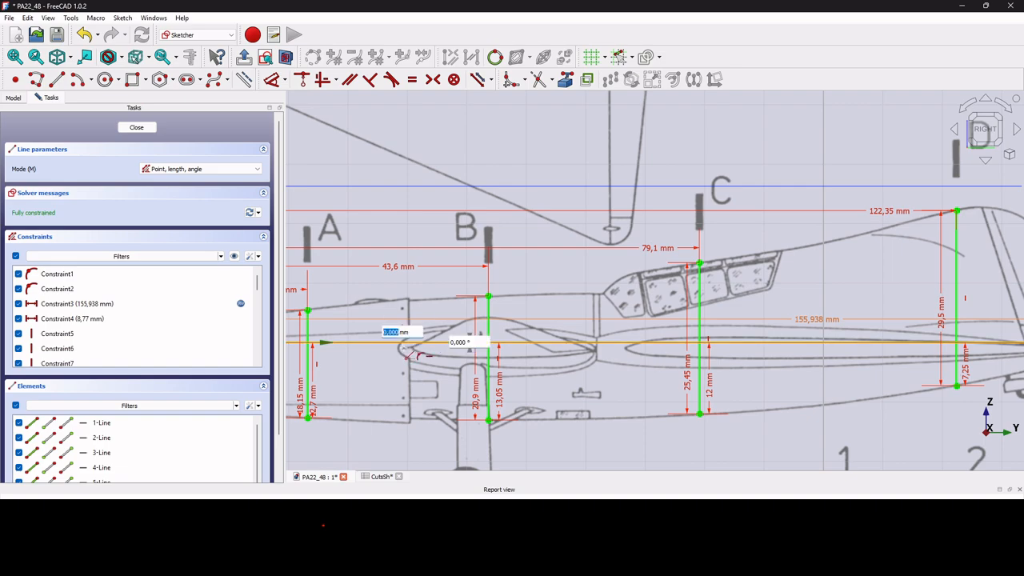
key(Escape)
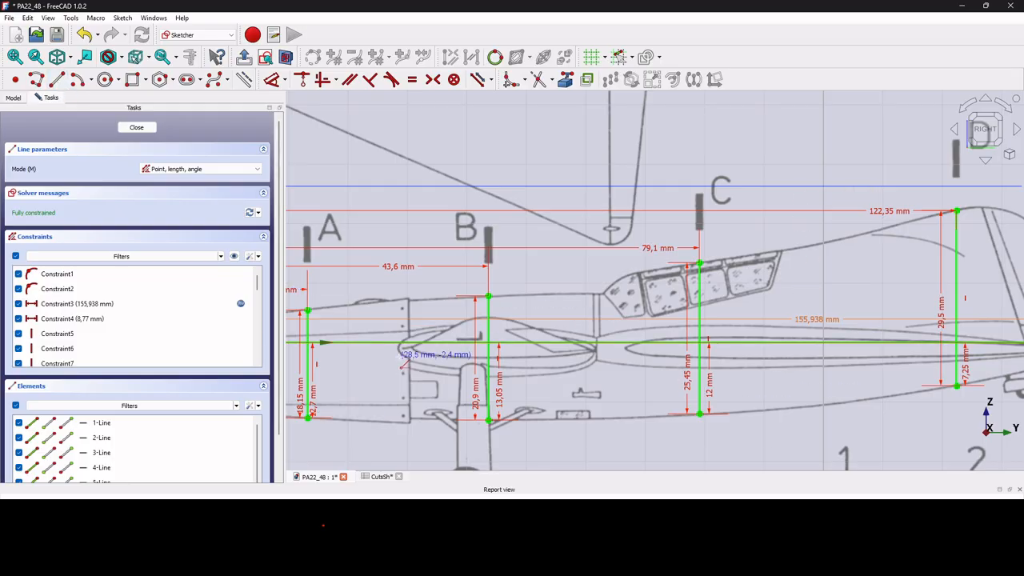
click(403, 360)
scroll(718, 399, down, 3)
scroll(887, 352, up, 5)
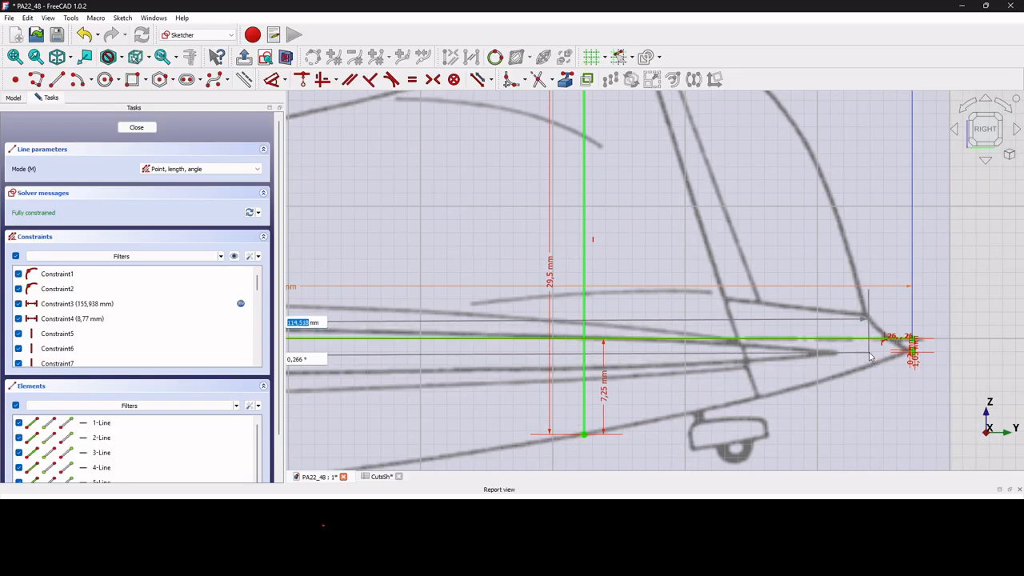
click(869, 361)
right_click(874, 364)
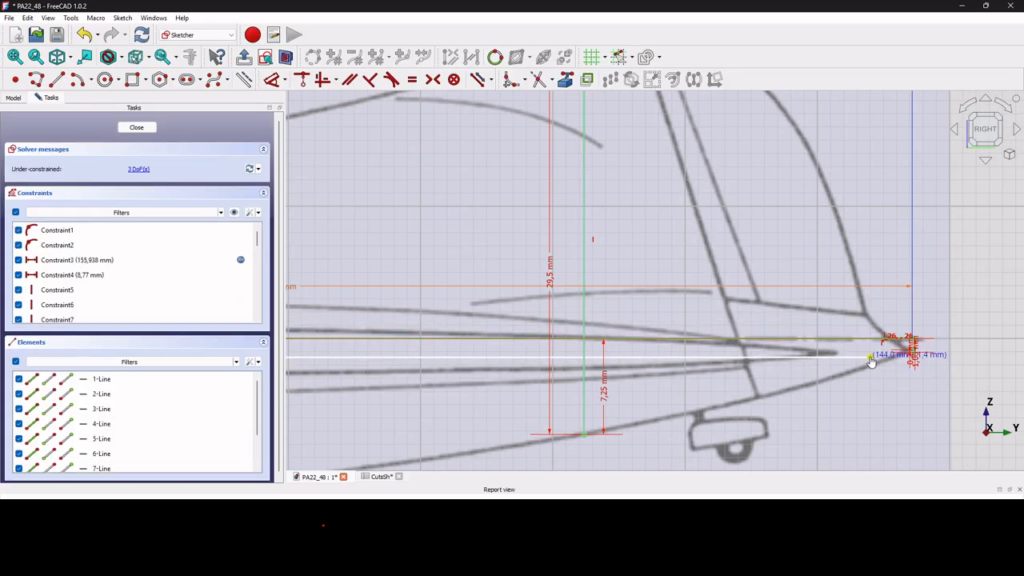
Measure the vertical distance of the line's front endpoint from the horizontal axis with a trial dimension.
scroll(906, 412, down, 3)
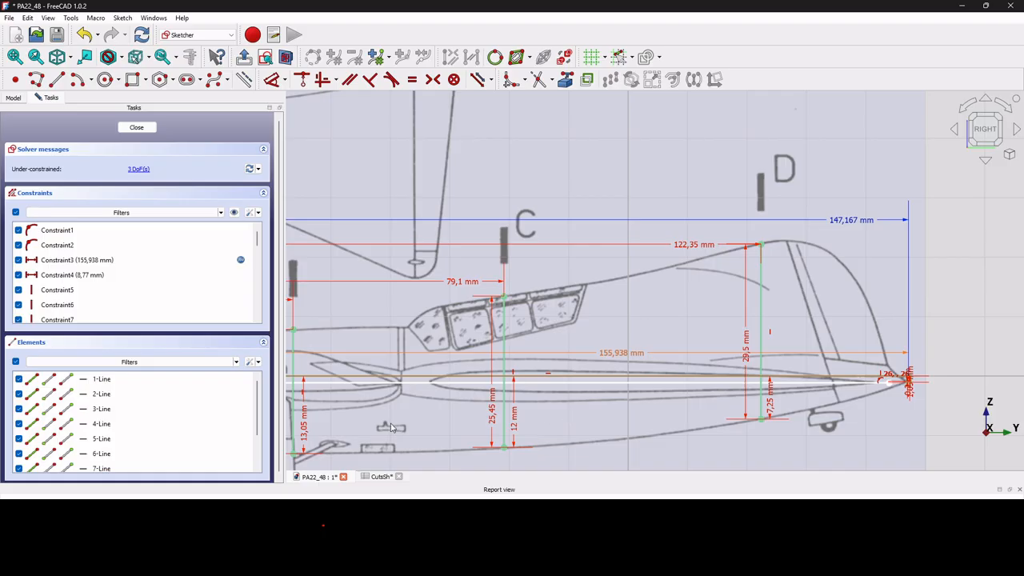
scroll(448, 384, up, 3)
scroll(560, 408, down, 5)
scroll(296, 414, up, 5)
scroll(304, 384, up, 2)
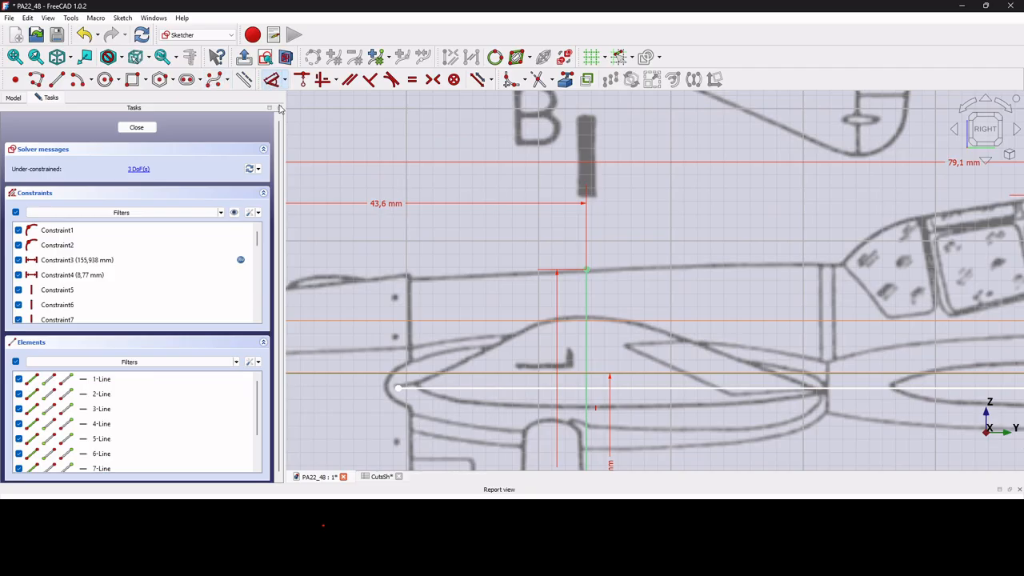
click(270, 80)
click(398, 388)
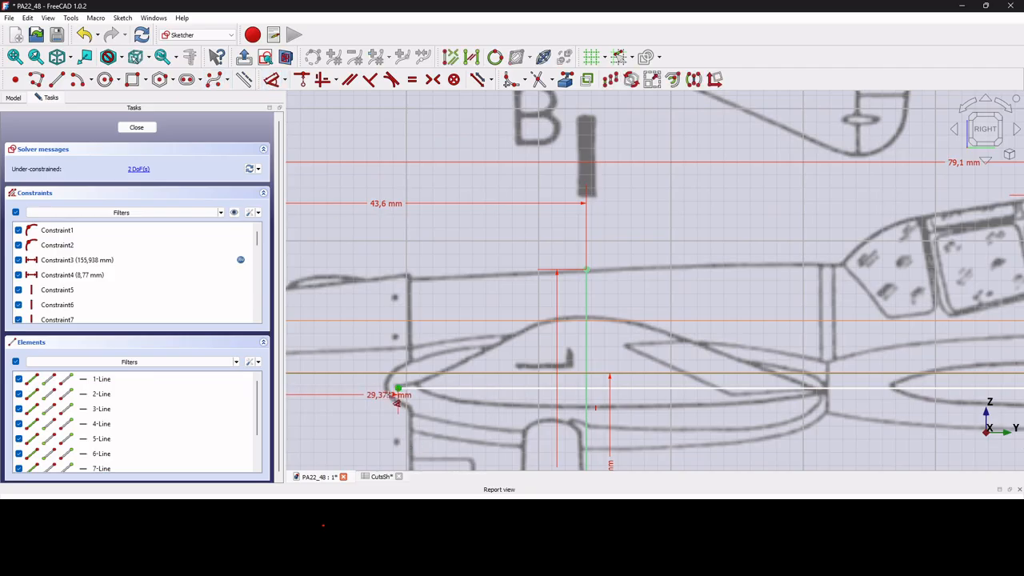
scroll(396, 392, up, 4)
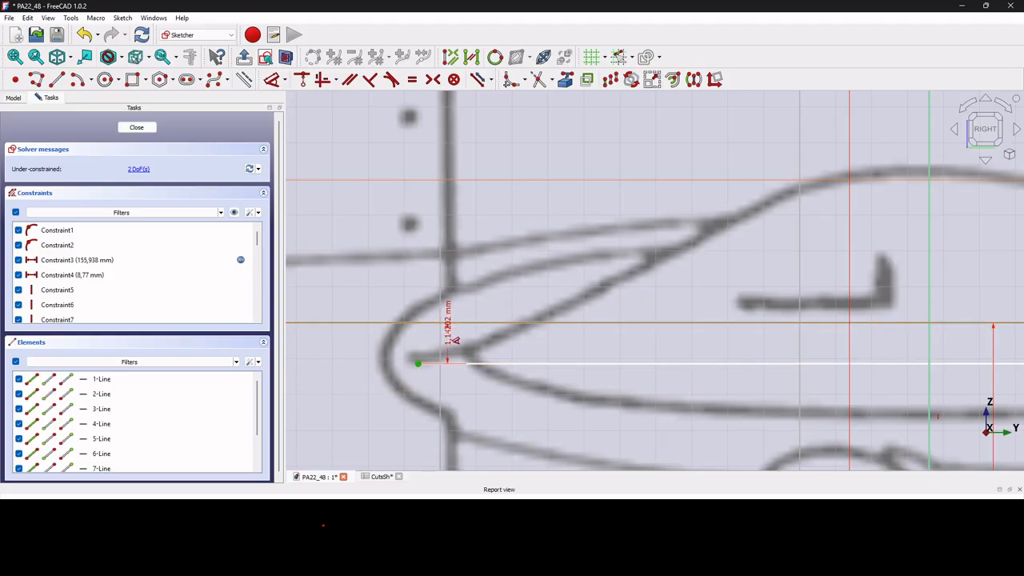
key(Escape)
Delete the horizontal reference line and close the YZSkeletonSk sketch.
click(489, 365)
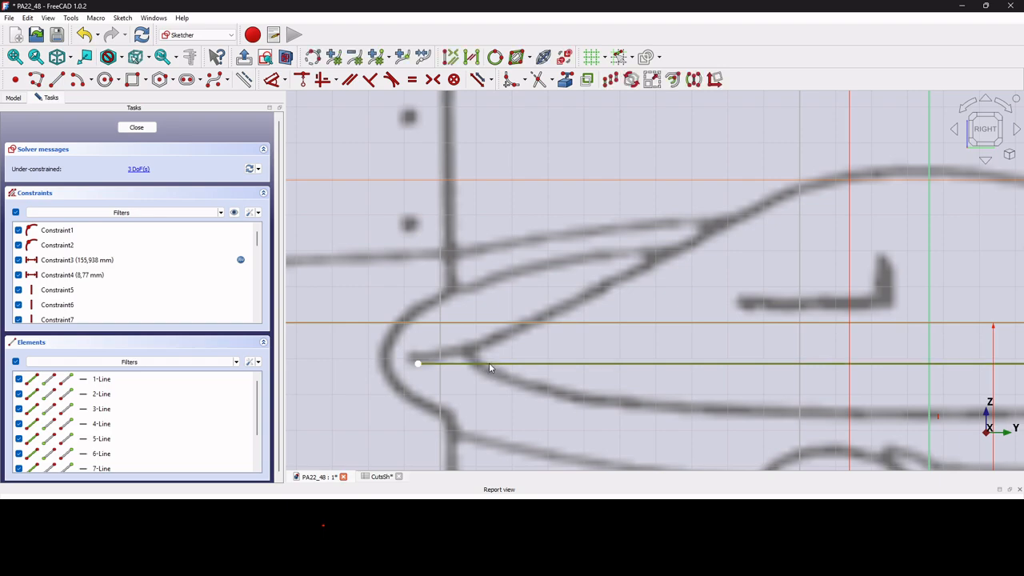
key(Delete)
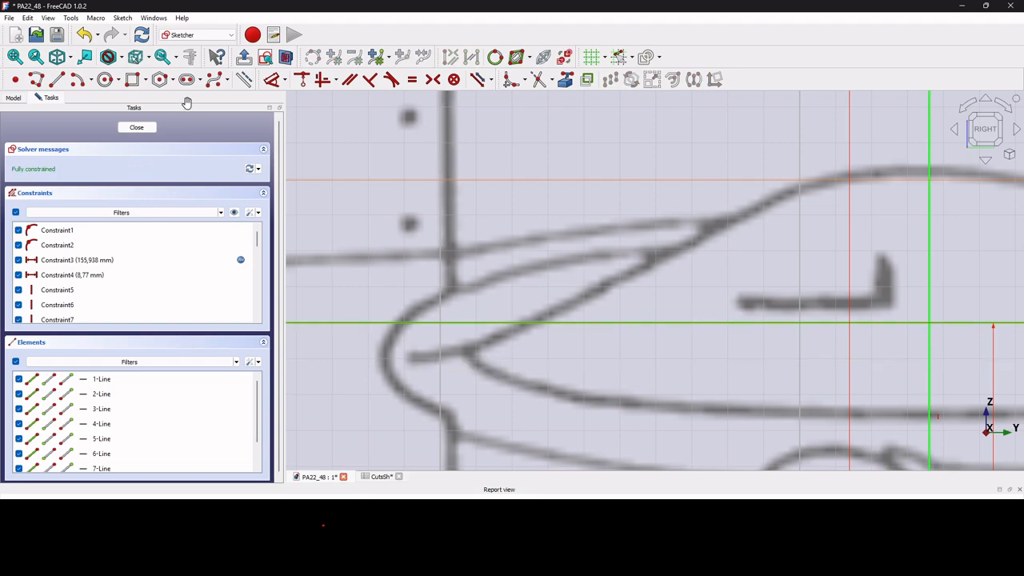
click(136, 127)
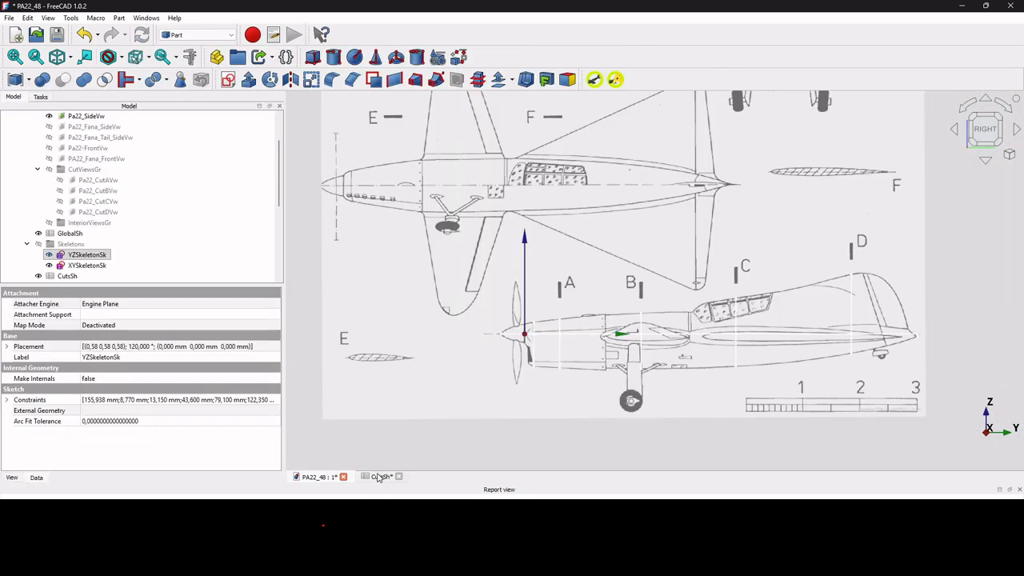
Review the cut values in the CutsSh spreadsheet and return to the model in isometric view with nothing selected.
click(380, 476)
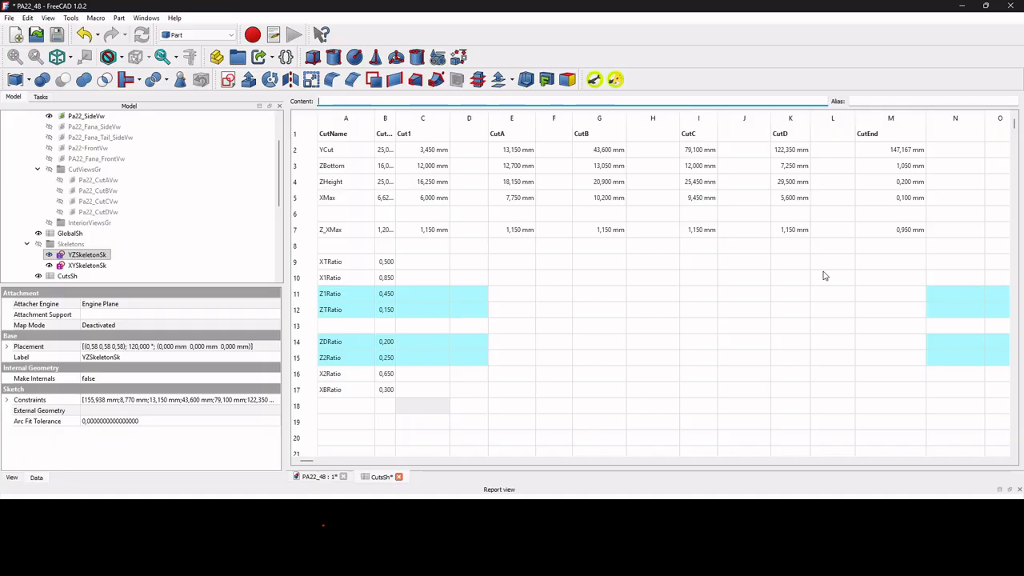
click(317, 478)
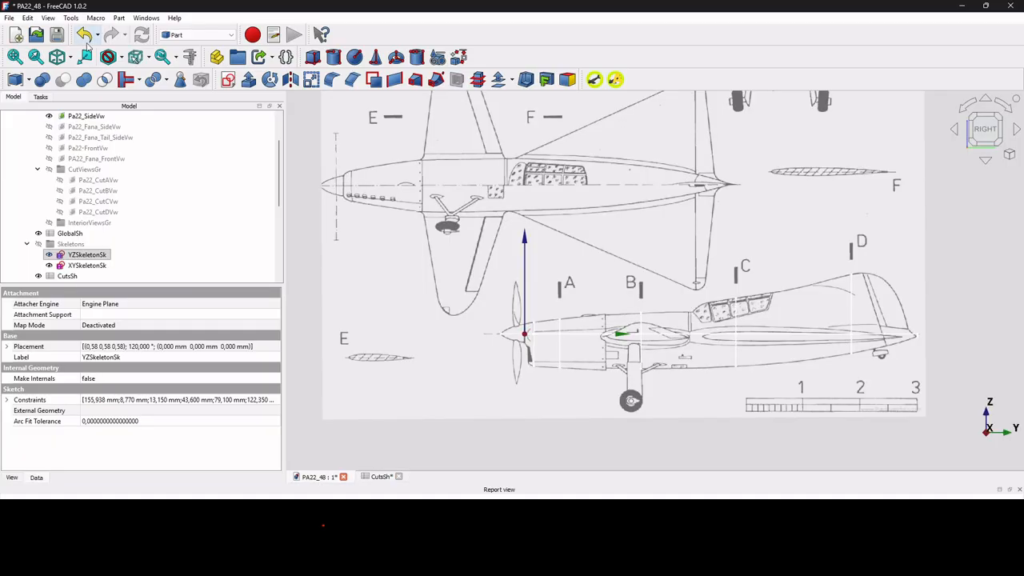
click(56, 56)
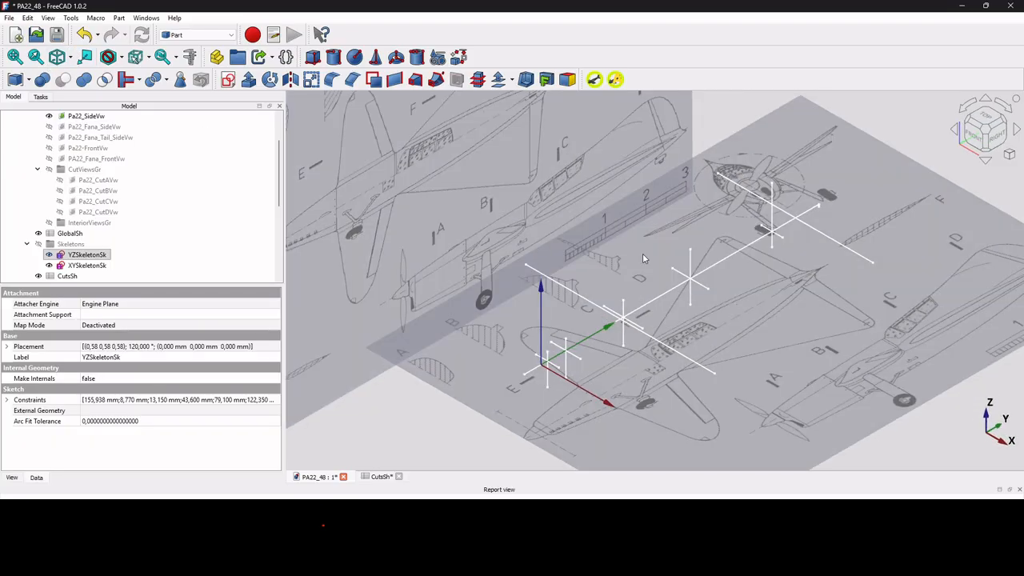
click(550, 412)
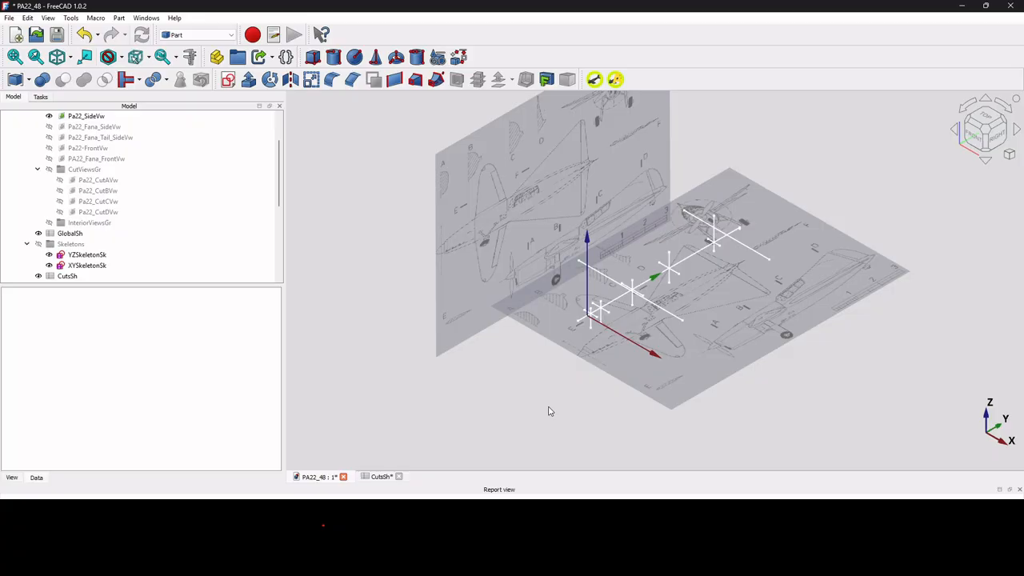
Look through the template sketches CutTemplateSk, WingProfileTemplateSk and TailProfileTemplateSk in the model tree.
scroll(88, 268, down, 4)
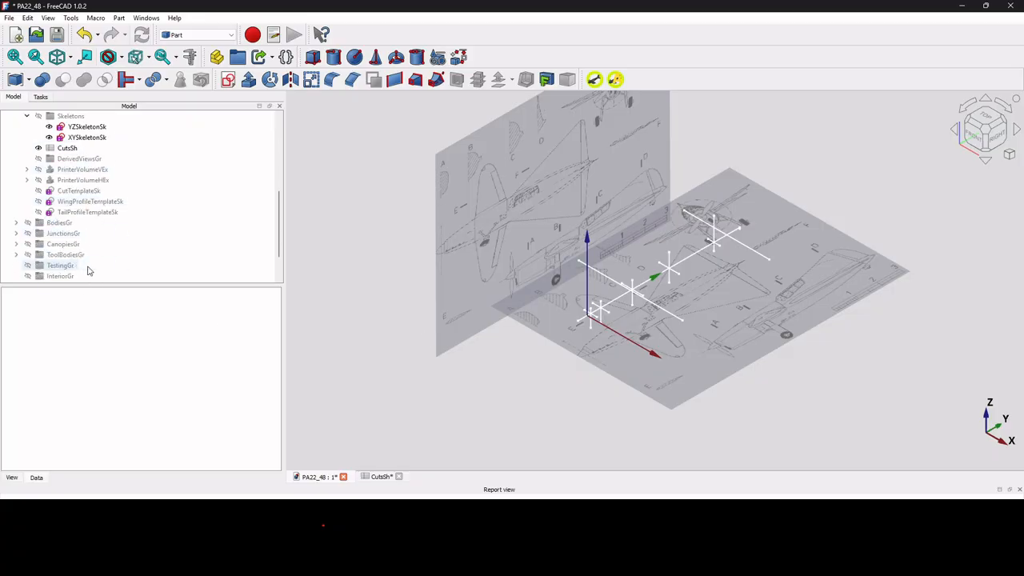
click(82, 193)
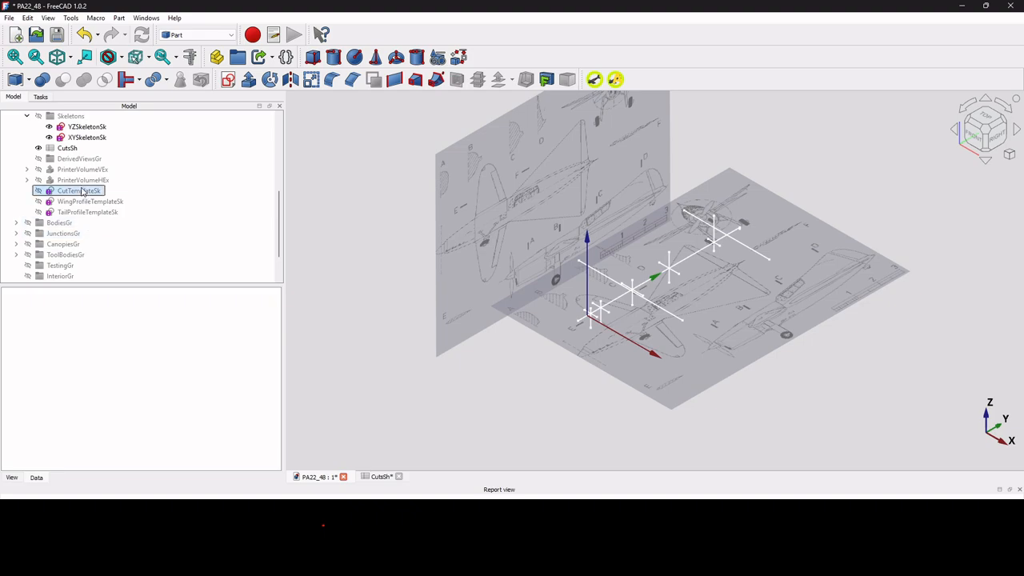
click(90, 202)
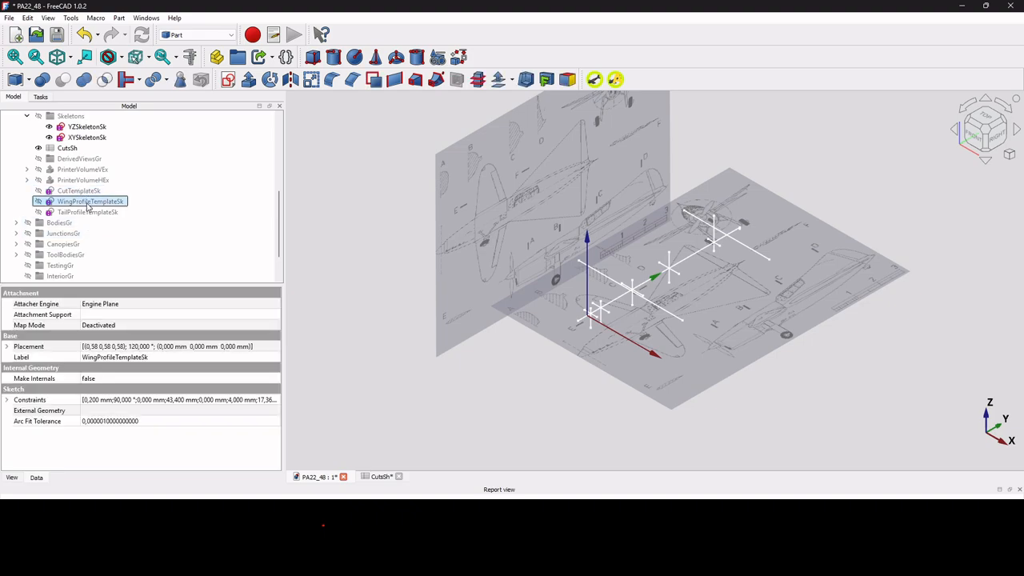
click(92, 213)
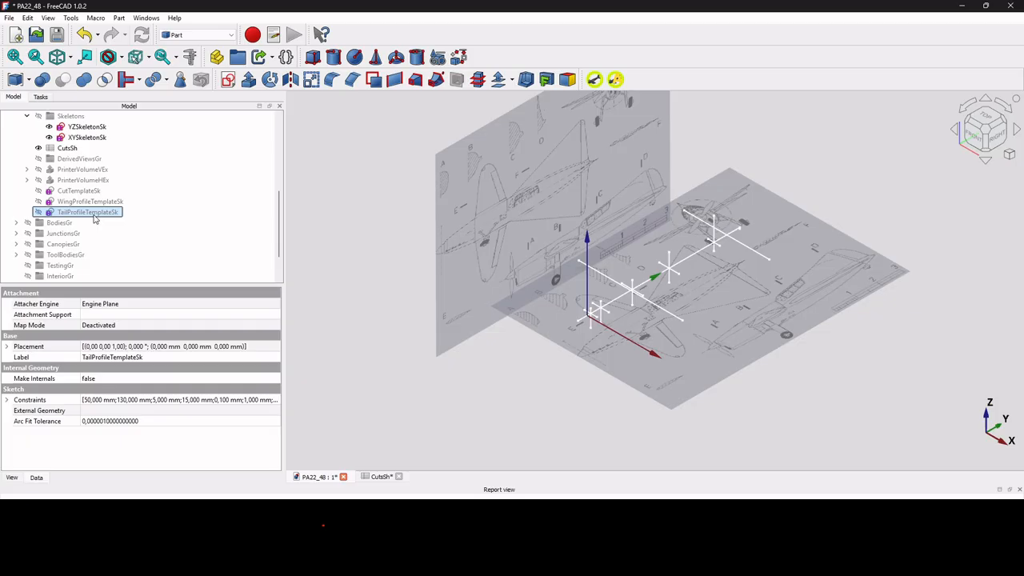
Duplicate the CutTemplateSk sketch alone, excluding all of its dependencies.
click(81, 192)
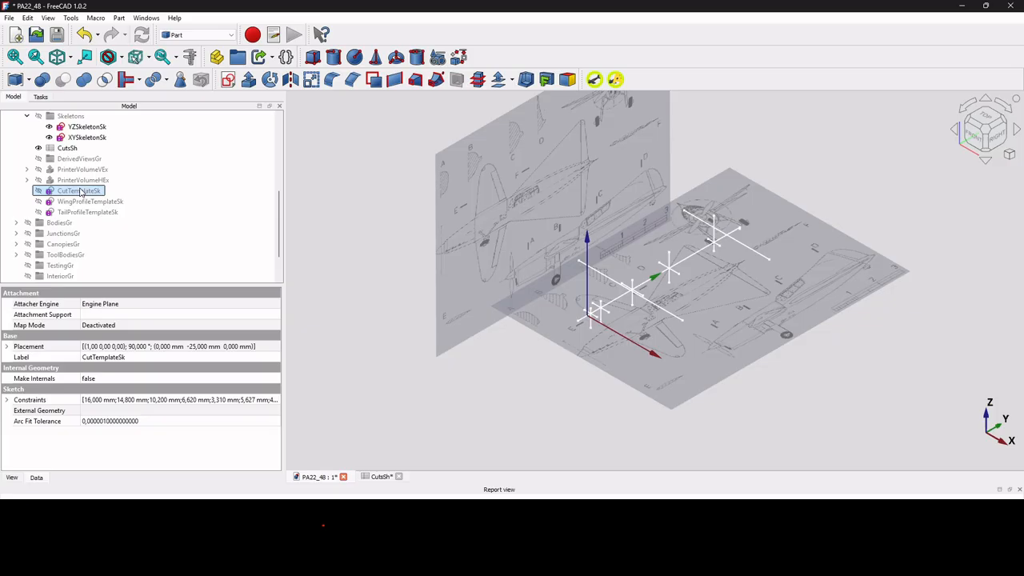
key(ctrl+e)
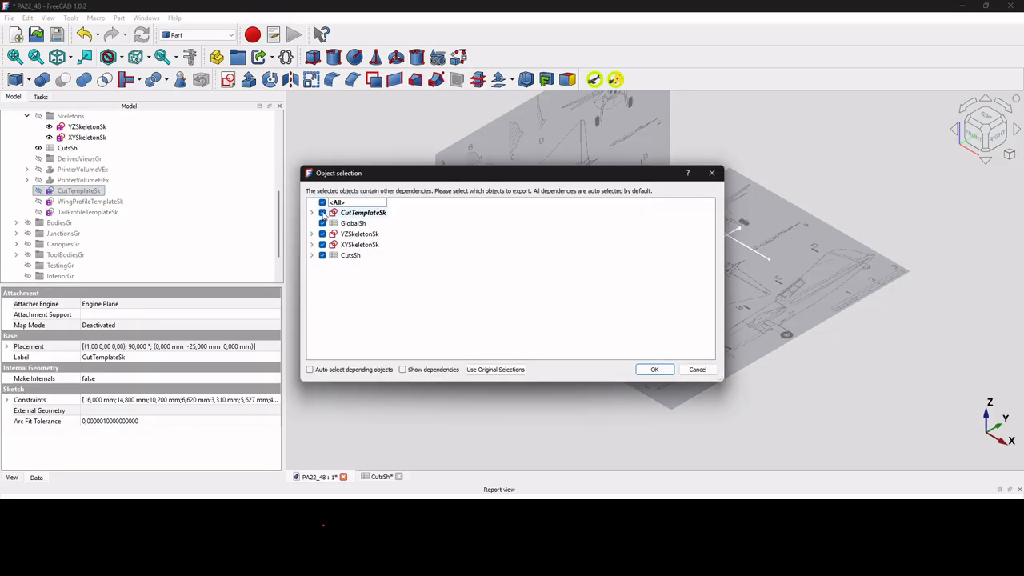
click(322, 203)
click(322, 213)
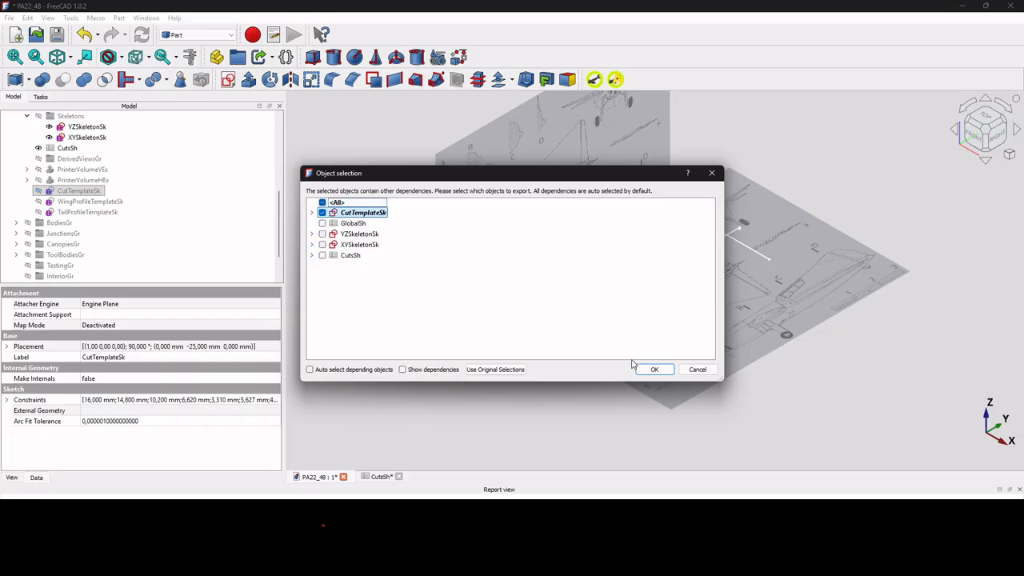
click(655, 369)
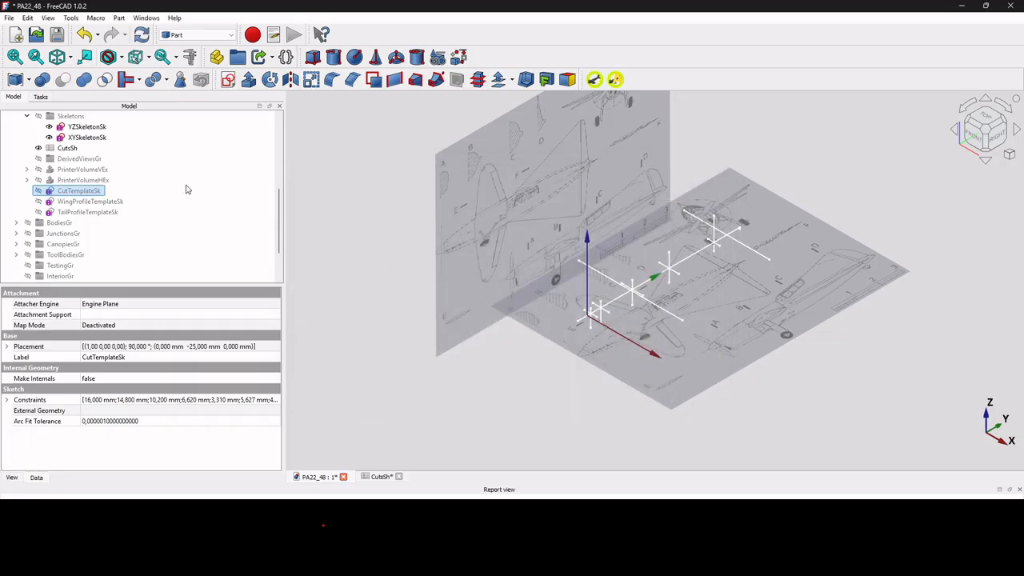
Rename the duplicated cut template sketch as CutASk.
click(72, 279)
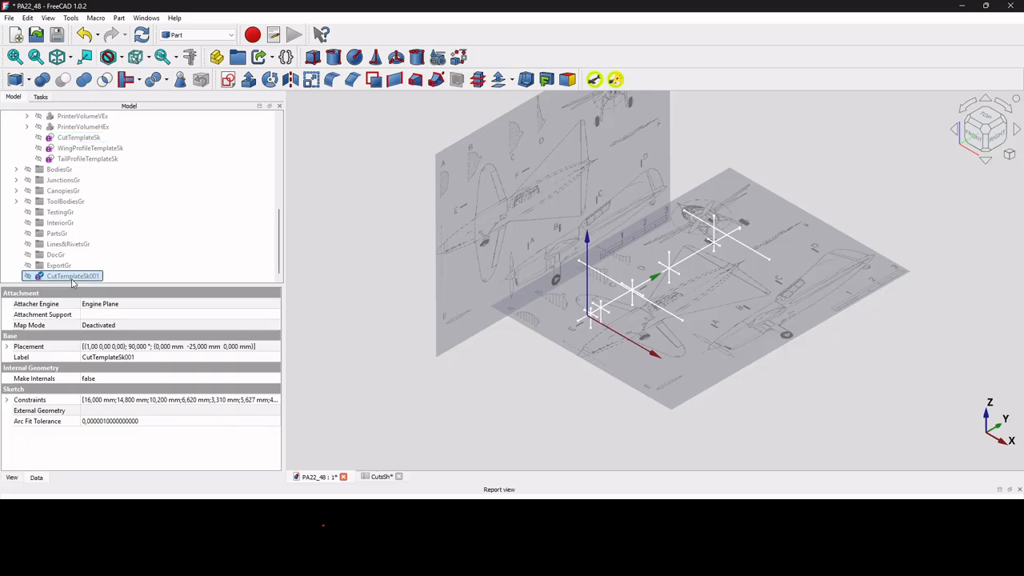
click(72, 277)
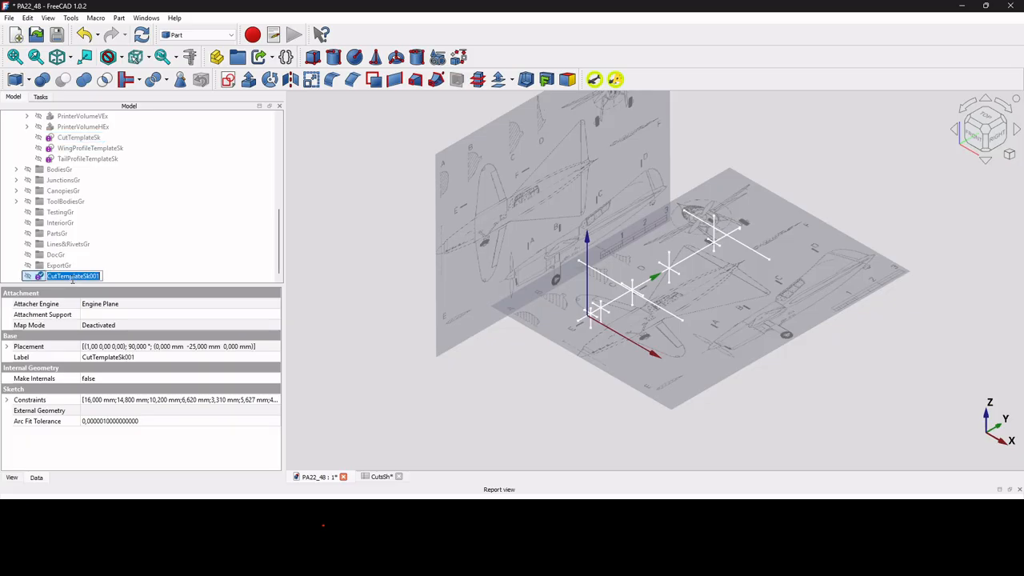
text(CutASk)
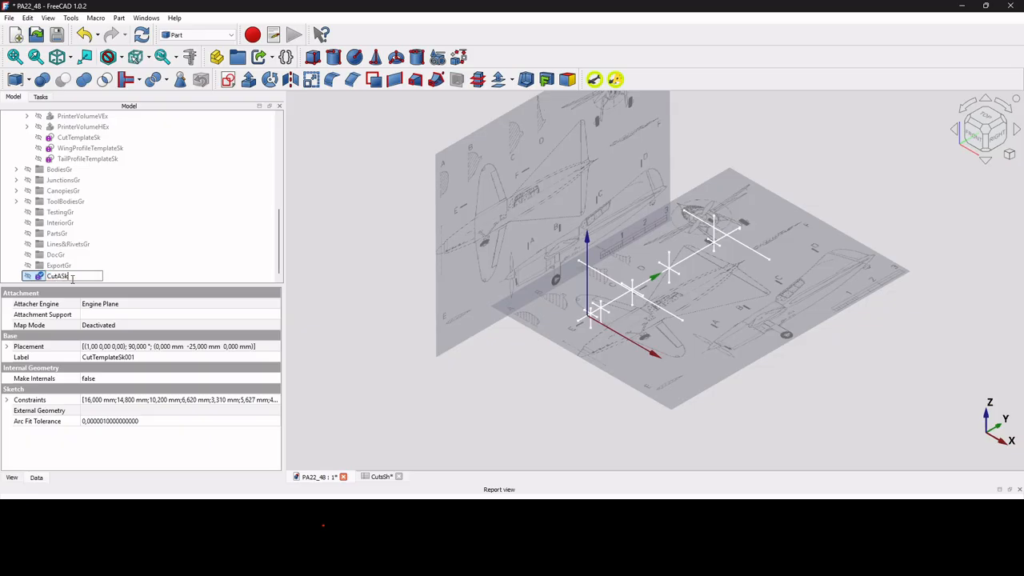
key(Return)
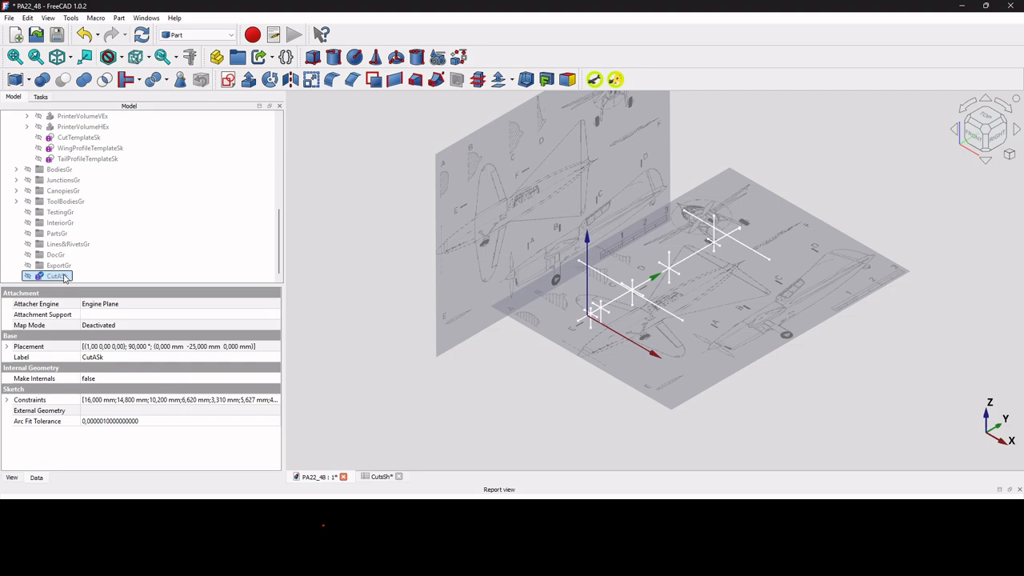
Open the CutASk sketch for editing and bring its full profile into view.
double_click(57, 276)
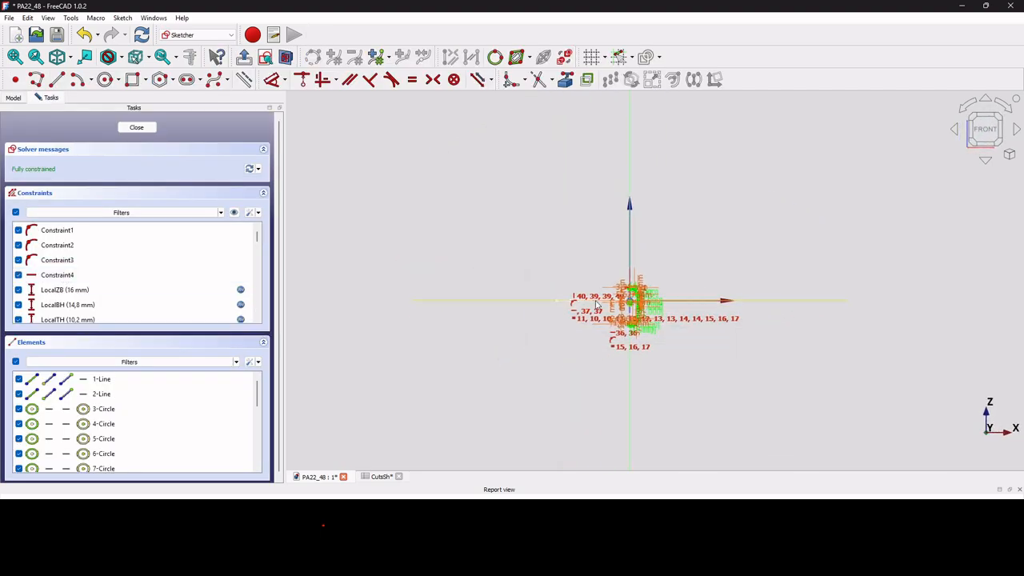
scroll(612, 294, up, 2)
scroll(612, 294, down, 4)
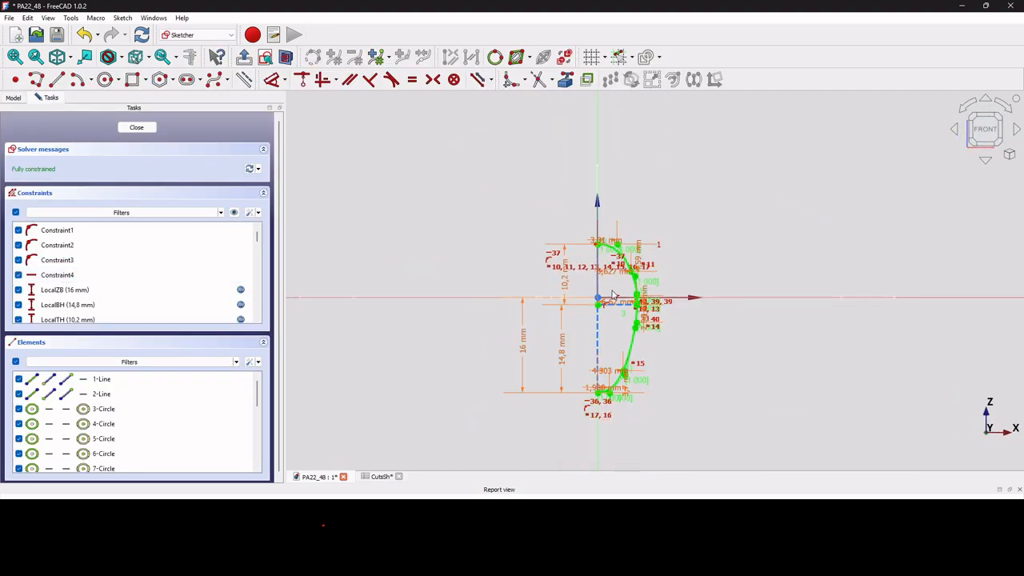
scroll(612, 294, up, 2)
scroll(612, 294, up, 1)
scroll(612, 294, down, 3)
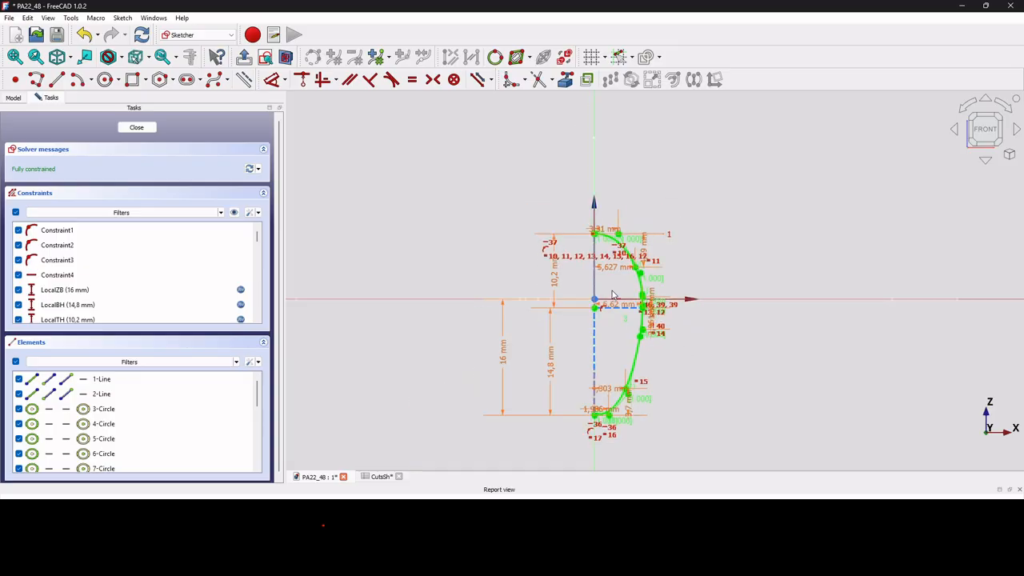
Widen column B of the CutsSh spreadsheet so the full CutTemplate header and its values fit.
scroll(564, 287, up, 1)
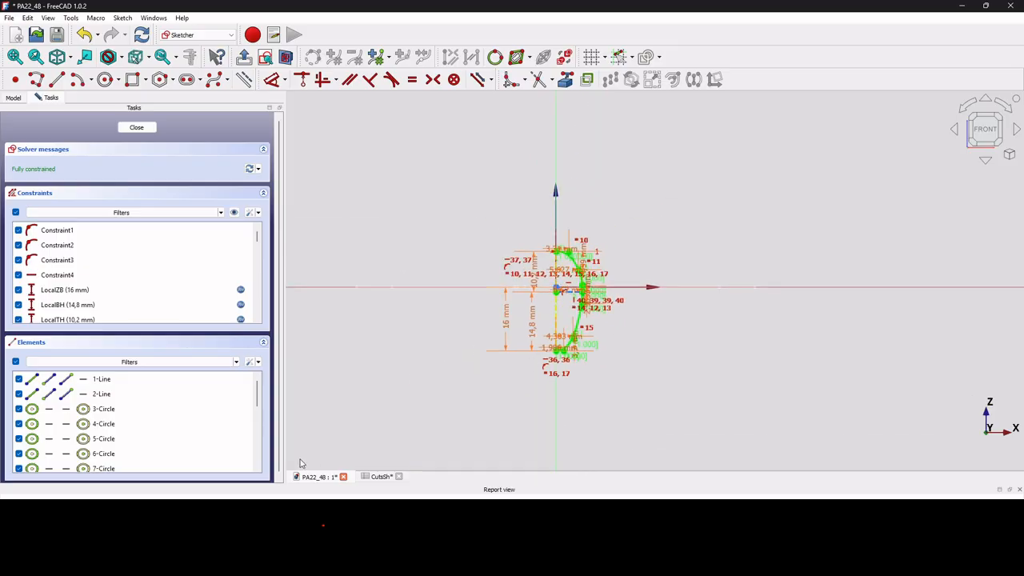
click(379, 479)
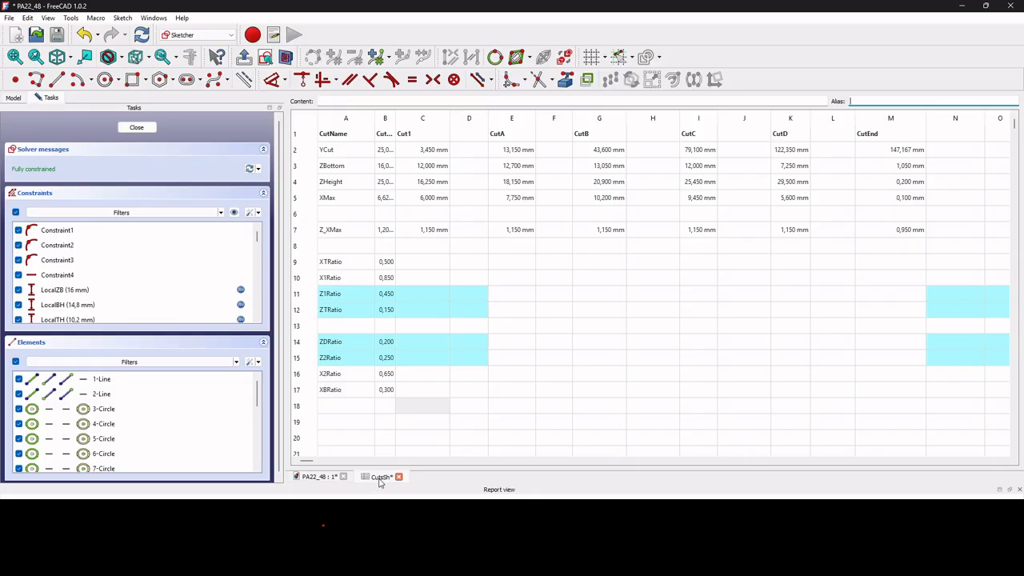
drag(395, 112, 422, 113)
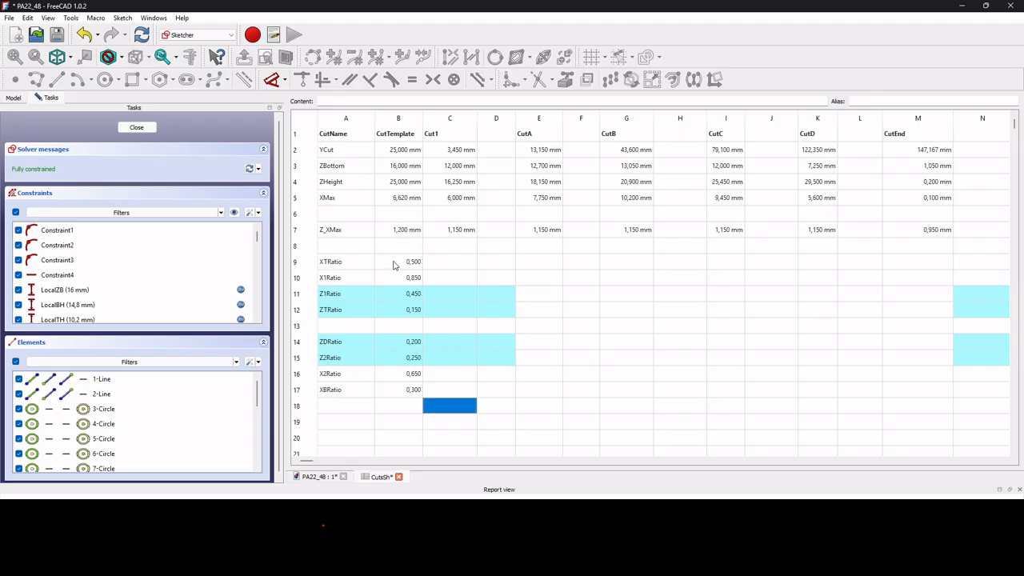
Return to the CutASk sketch and review the spreadsheet expression driving the LocalZB dimension, keeping it as is.
click(324, 477)
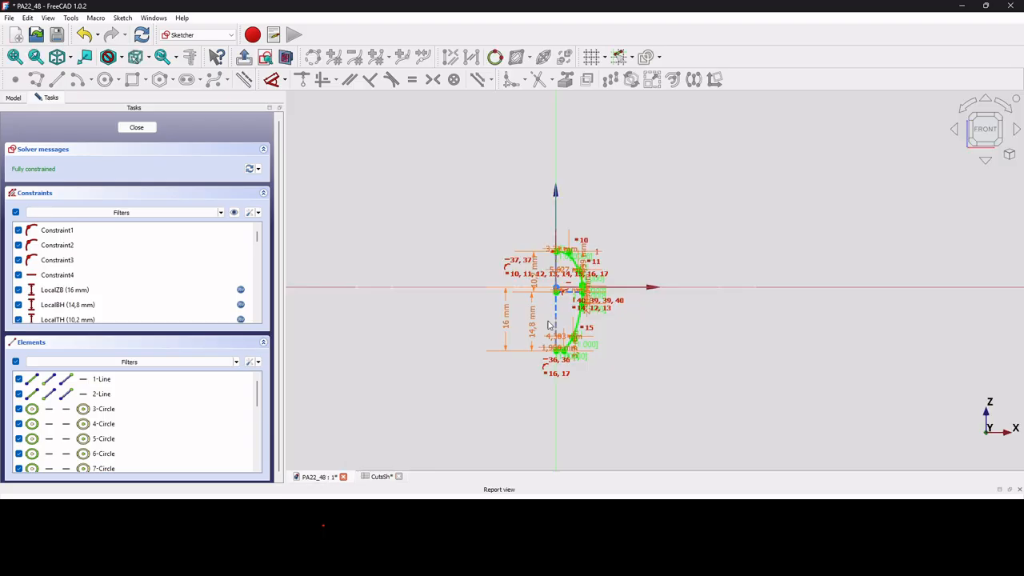
scroll(647, 237, up, 3)
scroll(642, 309, down, 3)
scroll(531, 326, up, 3)
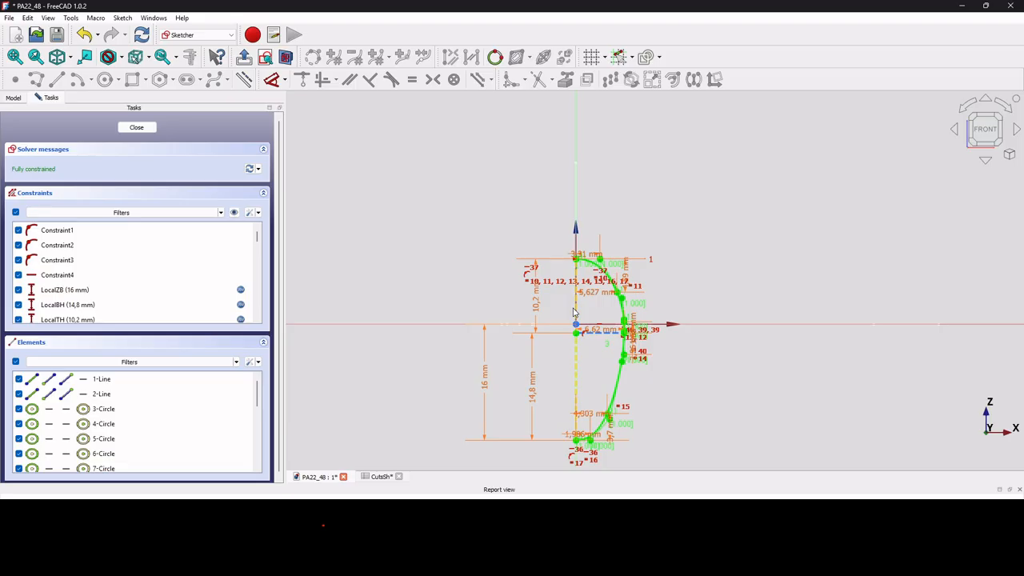
scroll(572, 312, up, 3)
scroll(650, 349, down, 4)
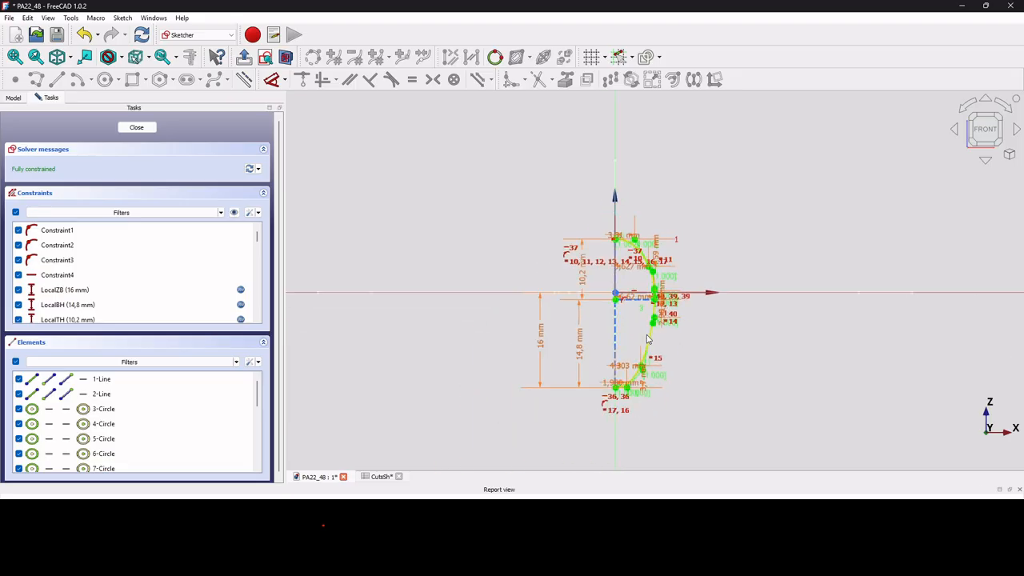
scroll(650, 350, up, 4)
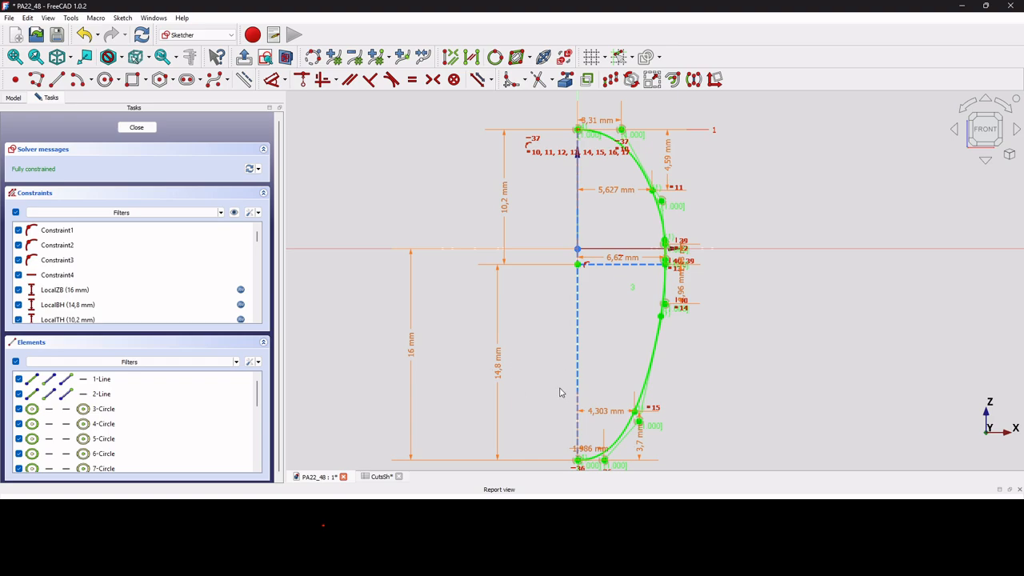
scroll(575, 390, down, 2)
double_click(468, 376)
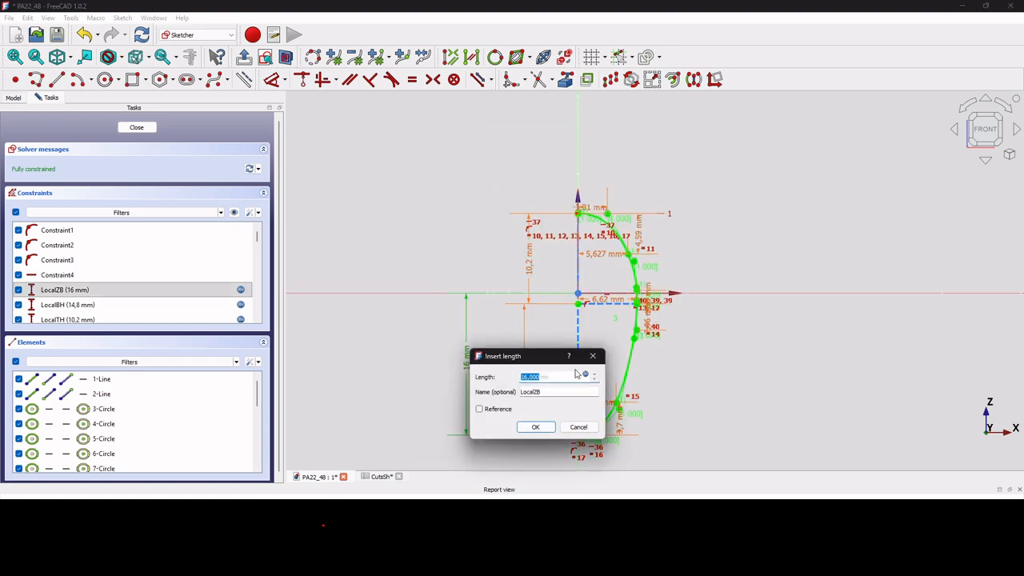
click(588, 376)
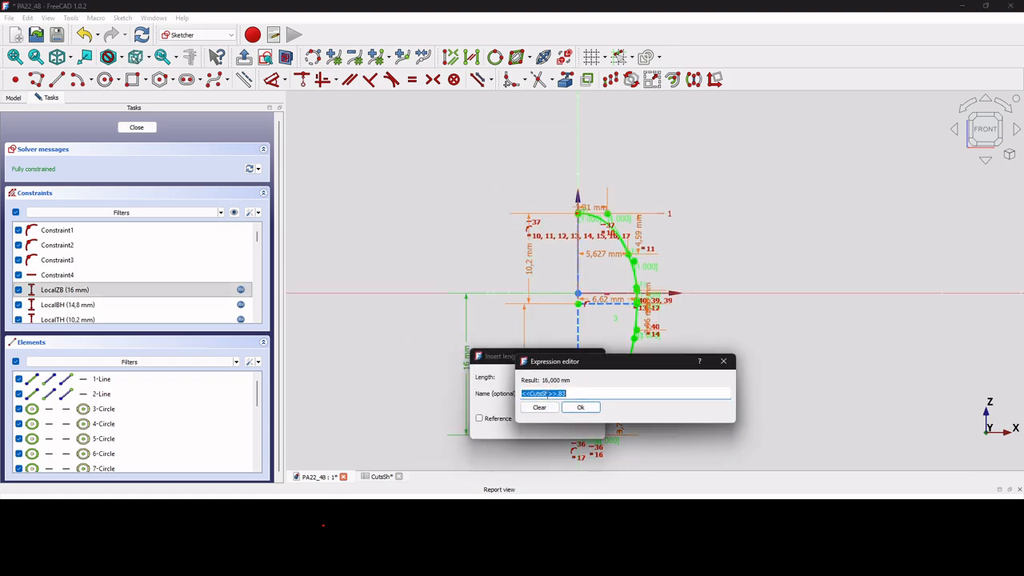
click(585, 408)
click(534, 427)
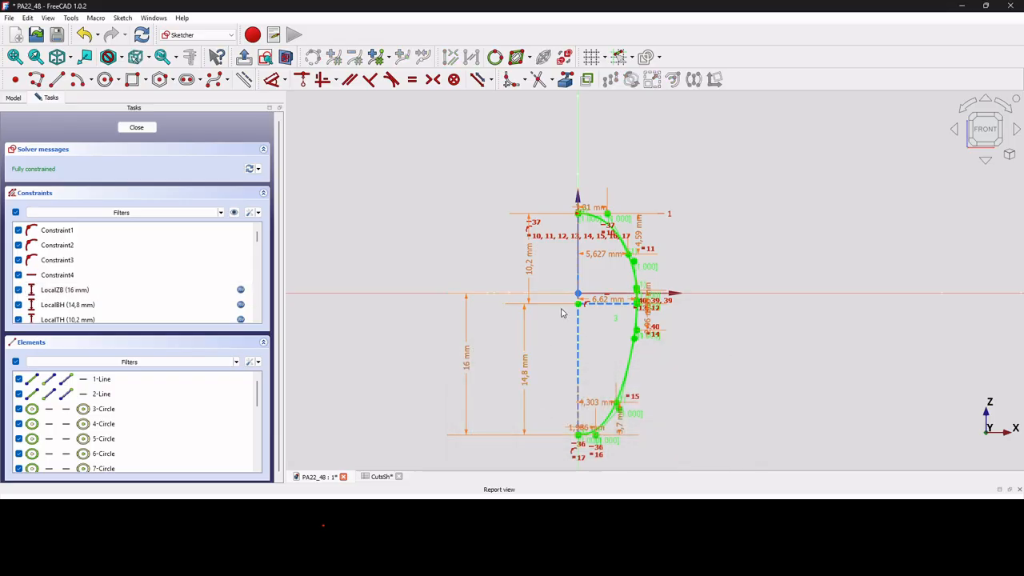
Review the spreadsheet expression driving the LocalBH dimension and keep it unmodified.
double_click(523, 372)
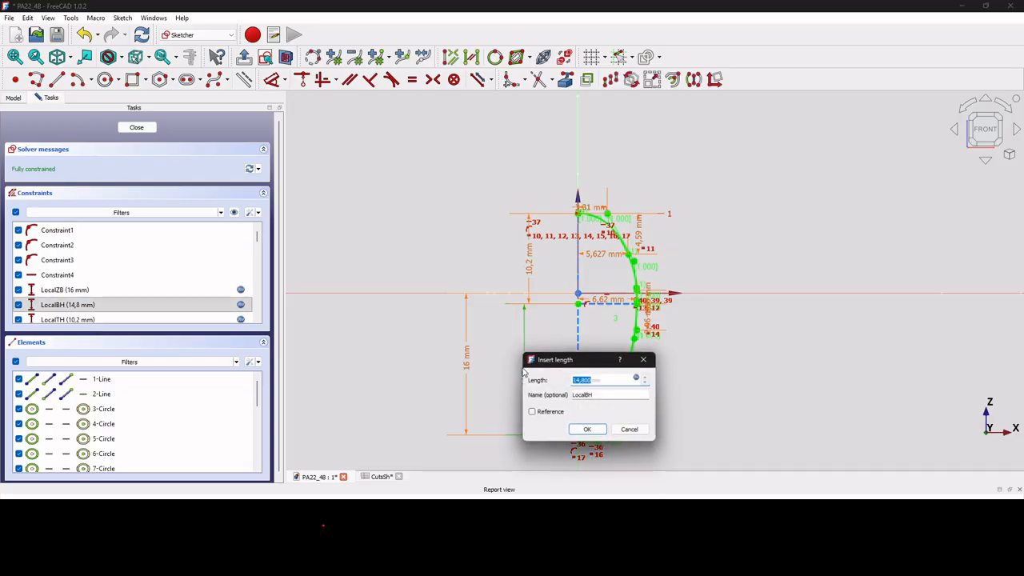
click(639, 380)
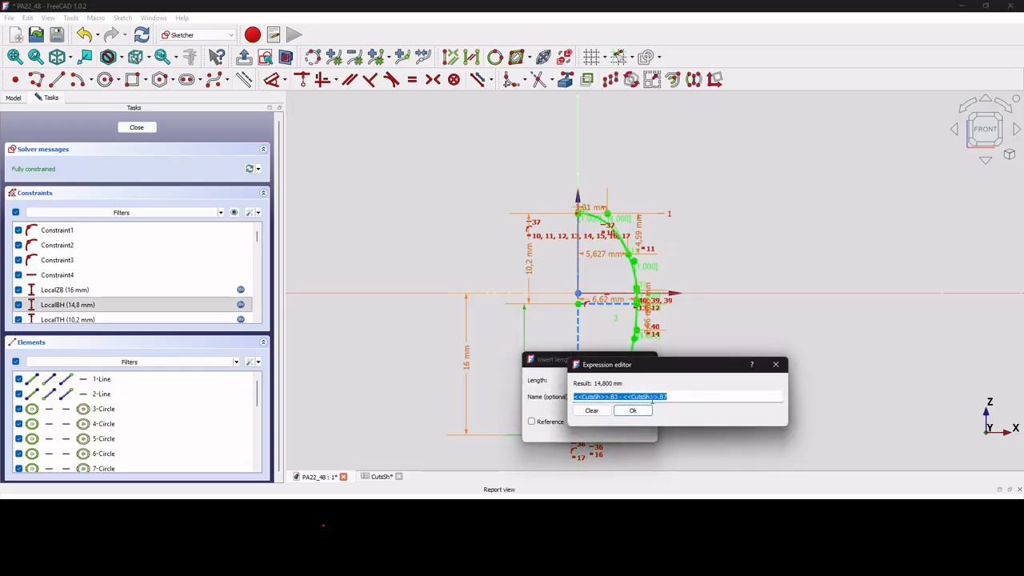
click(640, 412)
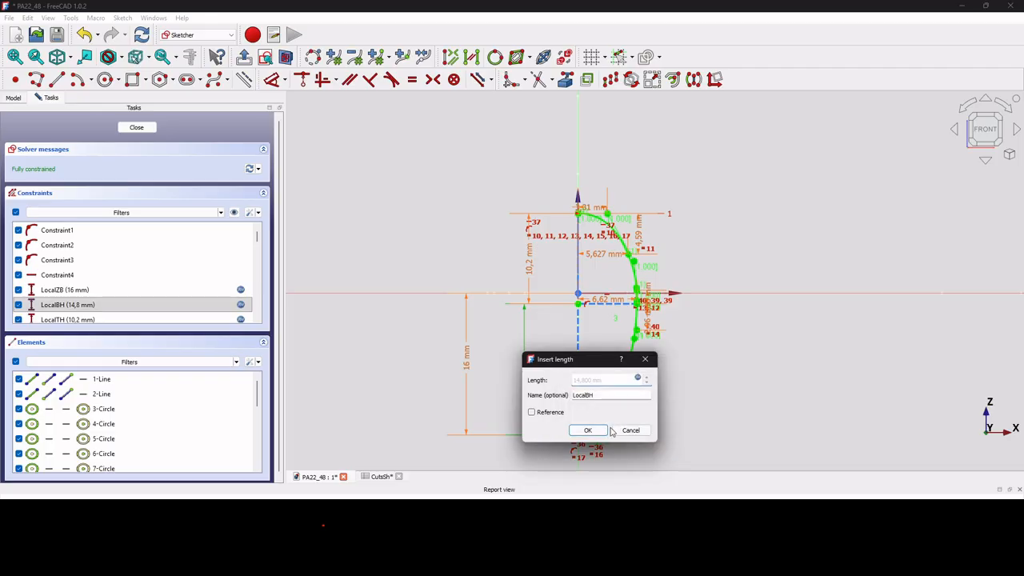
click(587, 430)
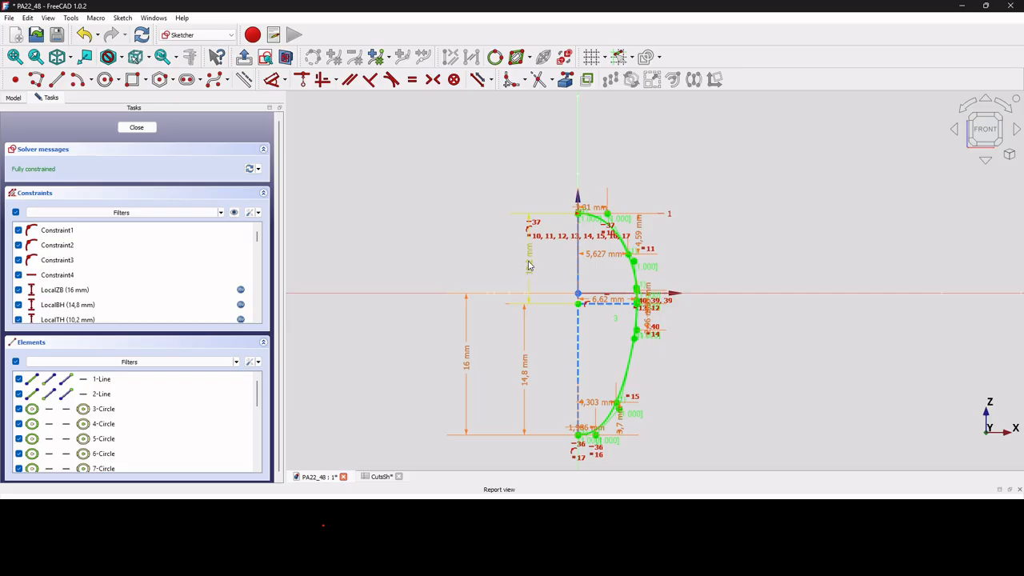
Shift the label of the upper 10,2 mm height dimension slightly away from the profile.
drag(526, 261, 521, 265)
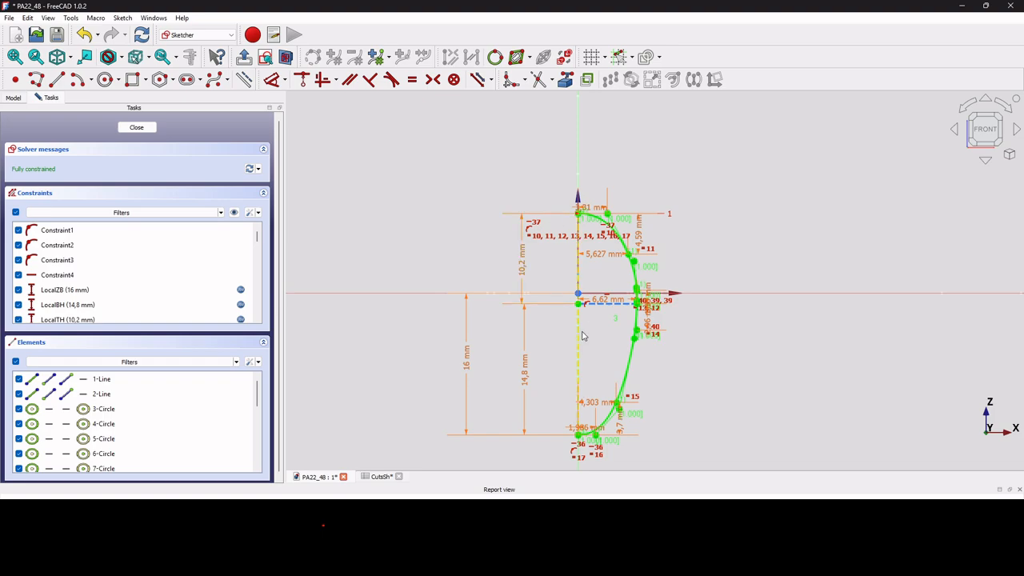
scroll(652, 303, up, 3)
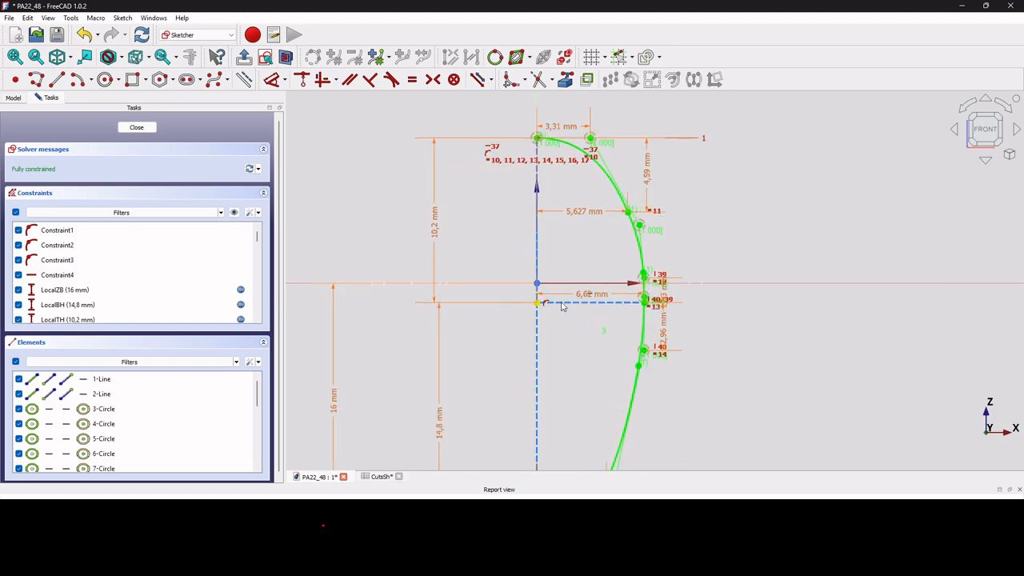
scroll(652, 305, down, 3)
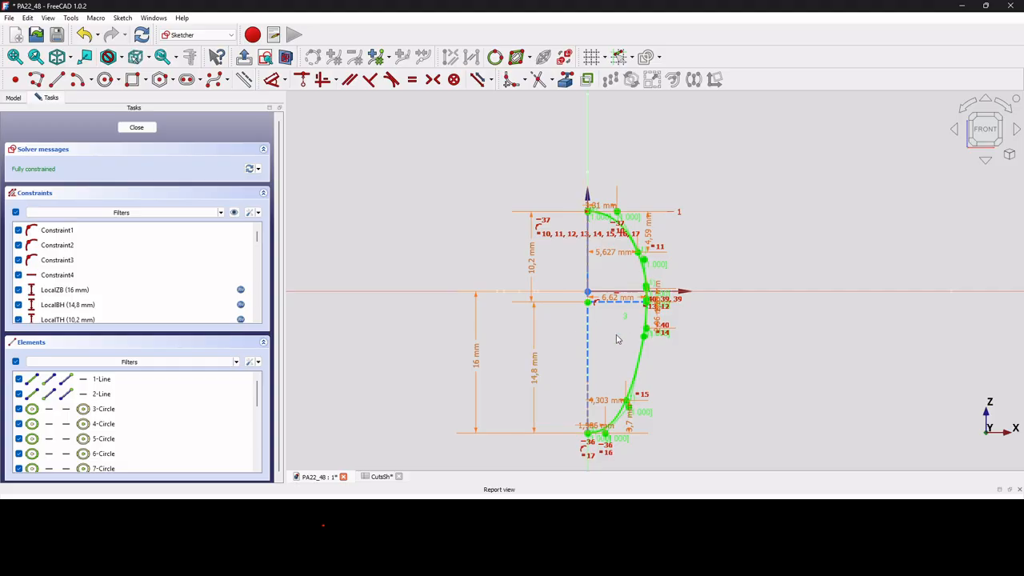
mouse_move(606, 368)
middle_down()
mouse_move(606, 315)
mouse_move(585, 297)
mouse_move(561, 305)
mouse_move(632, 337)
middle_up()
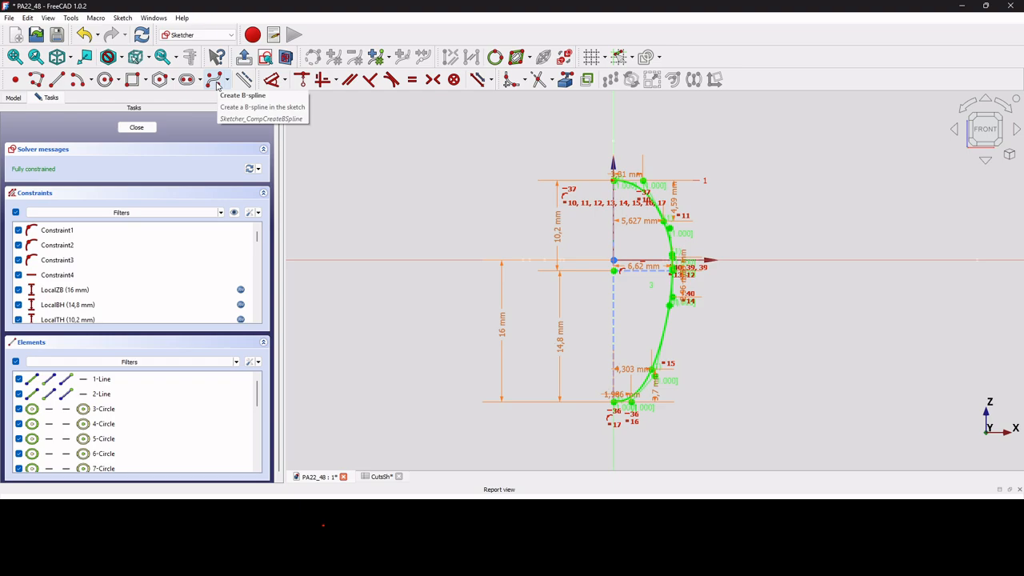
Draw a degree 3 B-spline with nine control points left of the vertical axis, from the profile's top endpoint to its bottom endpoint.
click(216, 80)
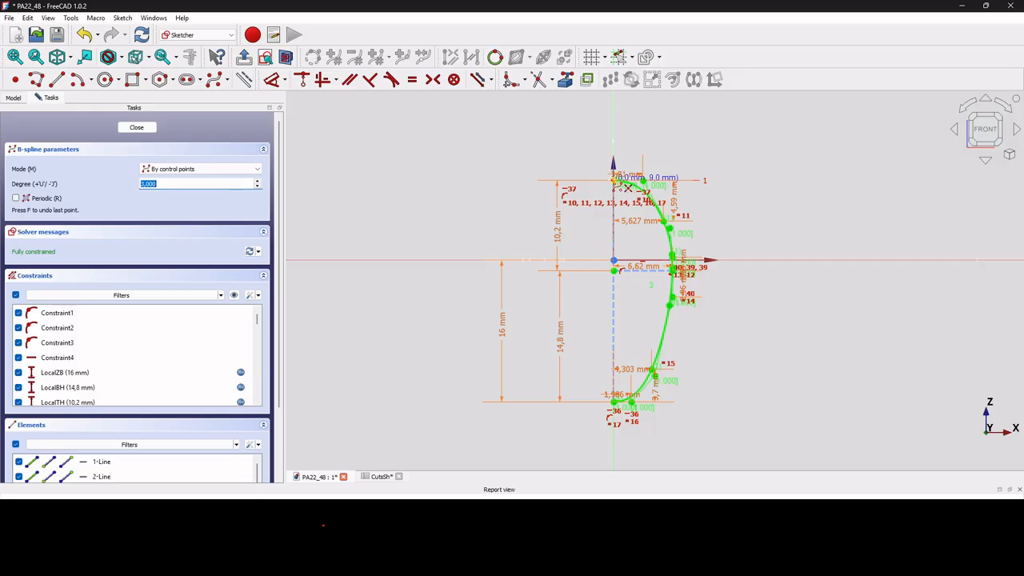
click(615, 180)
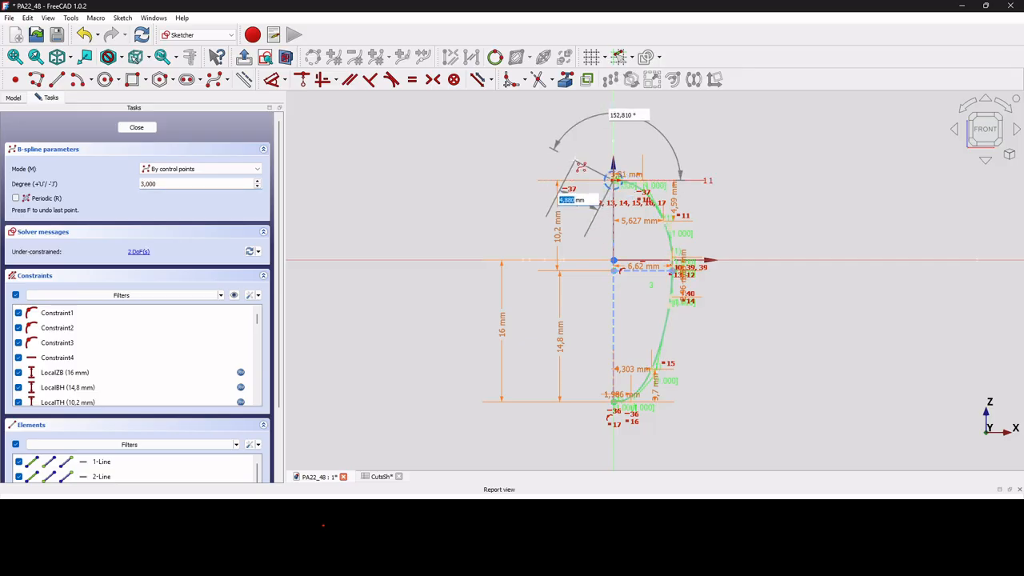
click(576, 164)
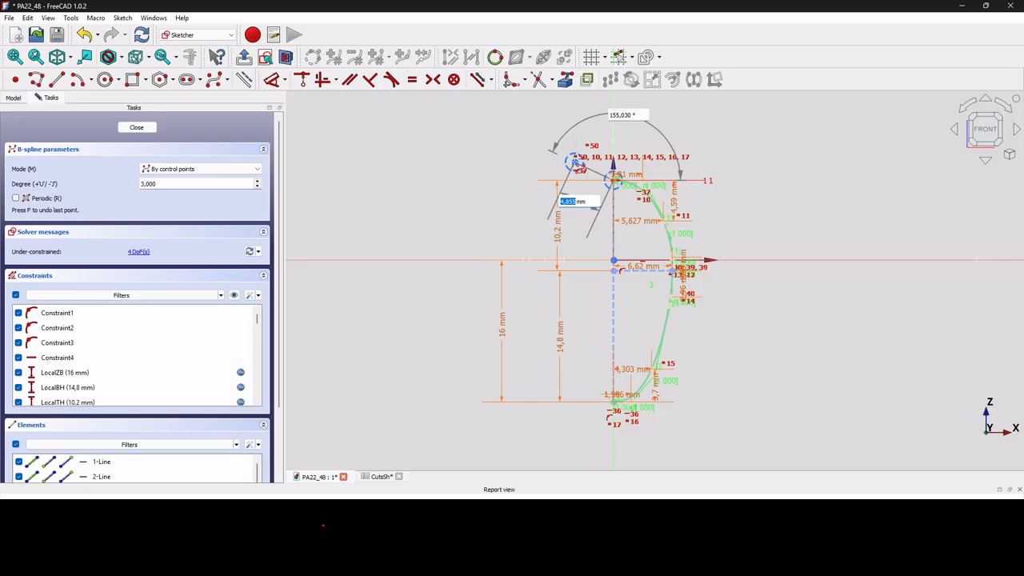
click(525, 196)
click(517, 235)
click(519, 287)
click(520, 344)
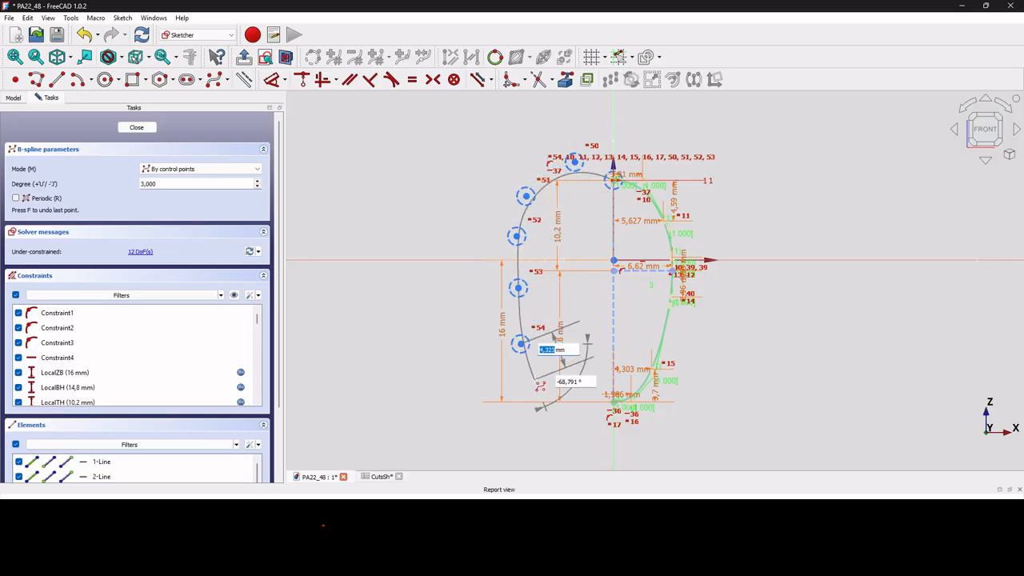
click(534, 380)
scroll(559, 401, up, 3)
click(596, 392)
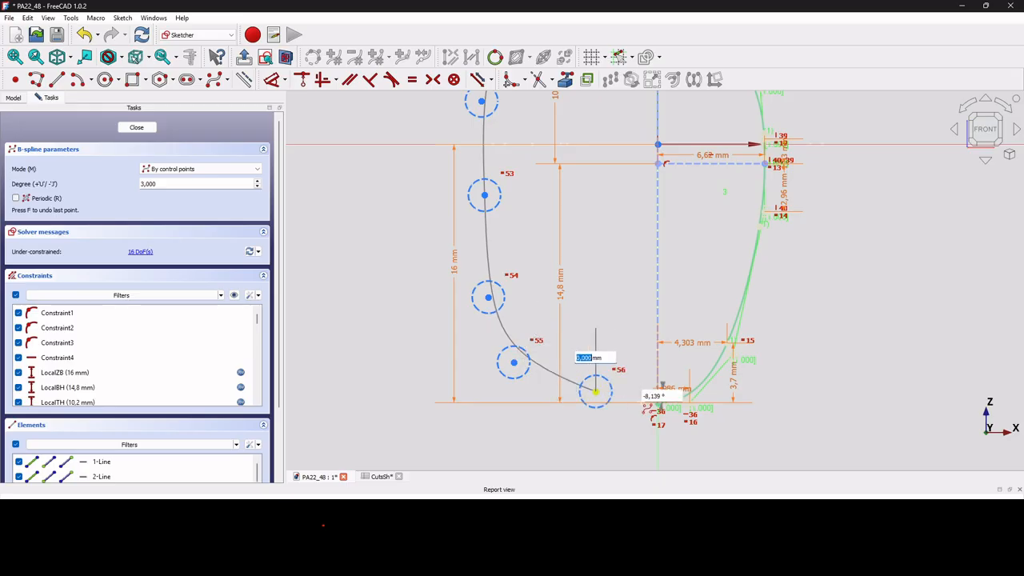
click(658, 404)
right_click(660, 403)
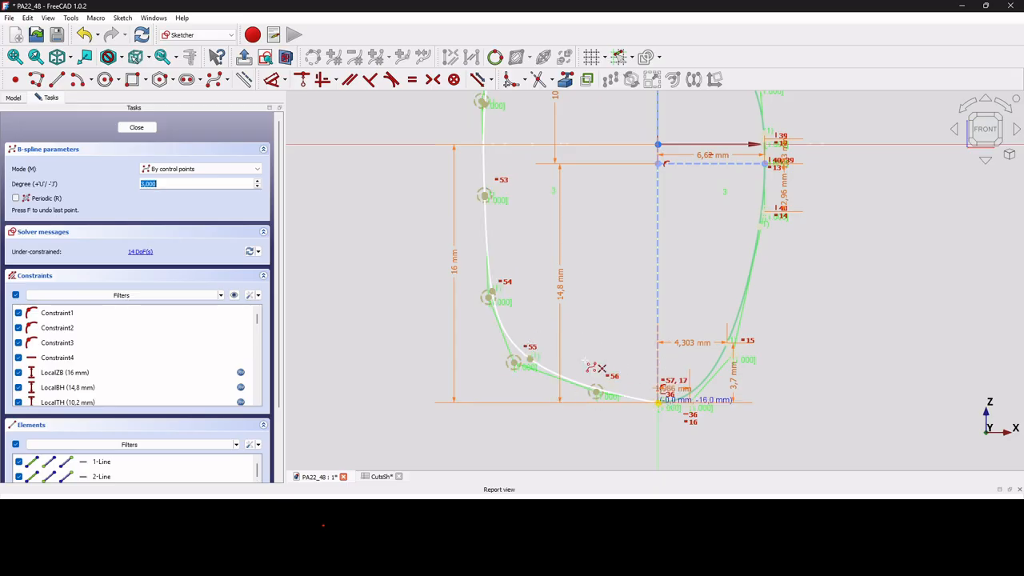
scroll(608, 320, down, 3)
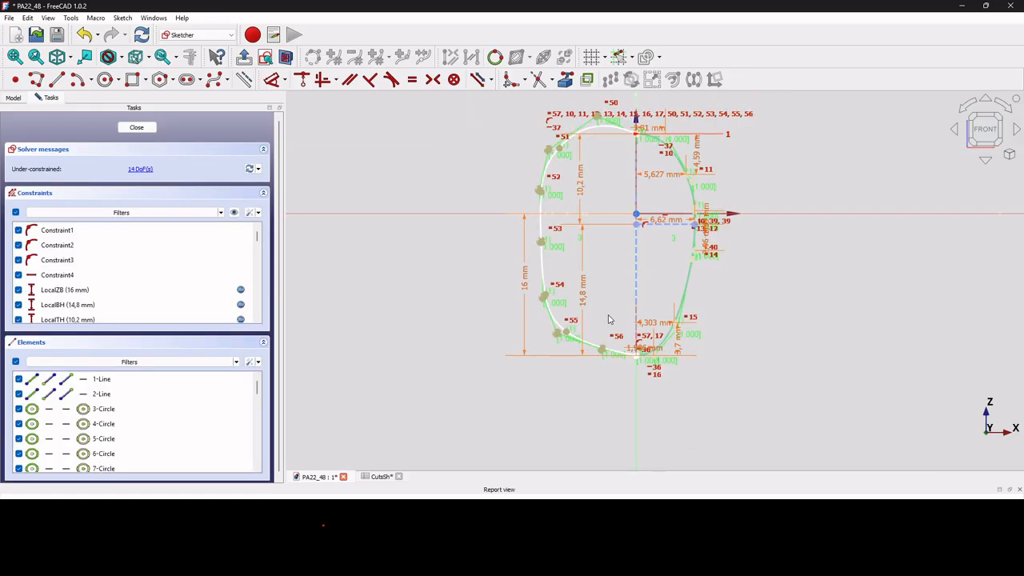
Align the new left spline's control points next to its bottom and top ends horizontally with those endpoints.
scroll(622, 379, up, 5)
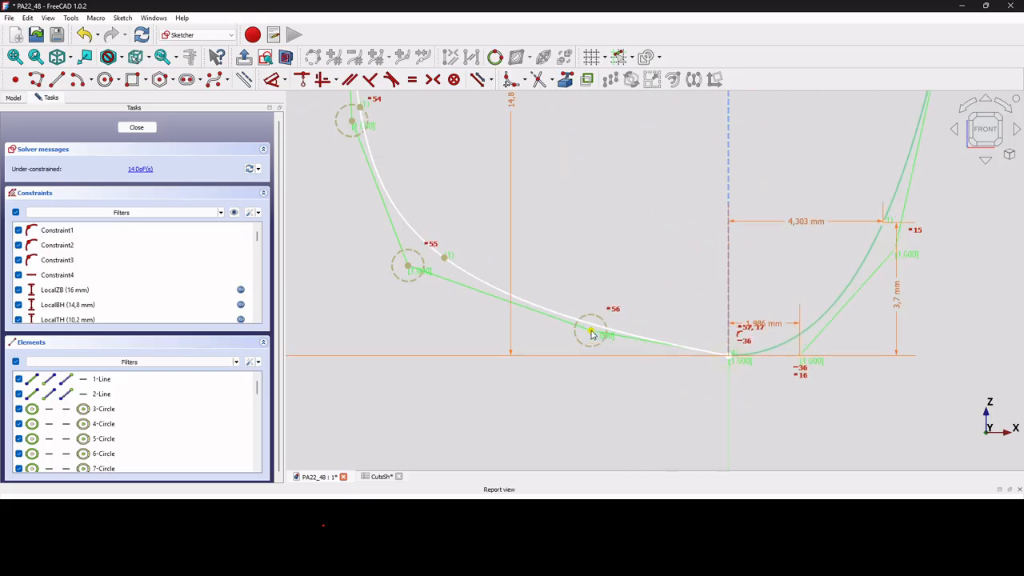
click(731, 358)
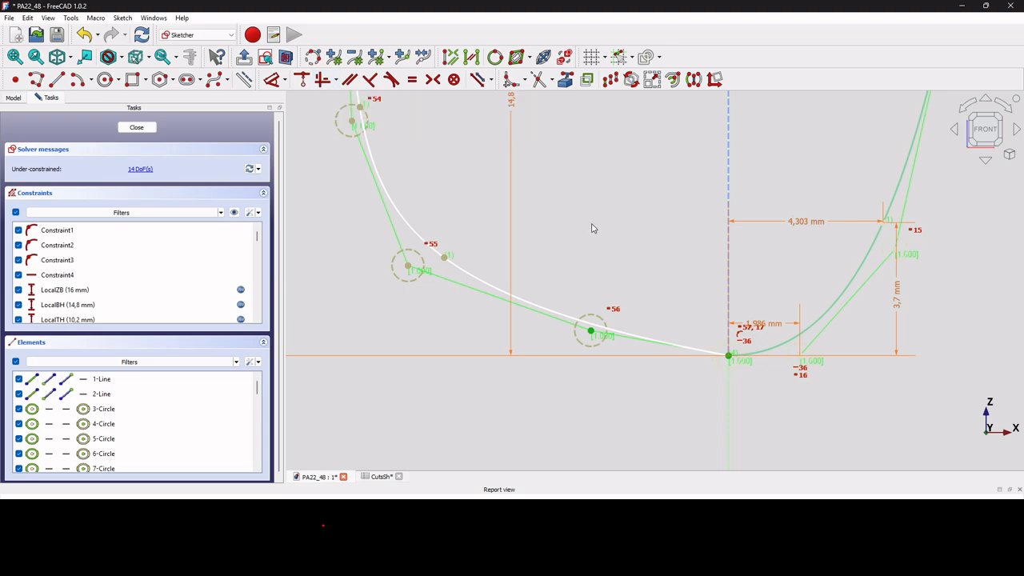
key(a)
scroll(678, 430, down, 6)
scroll(636, 107, up, 2)
scroll(636, 106, up, 2)
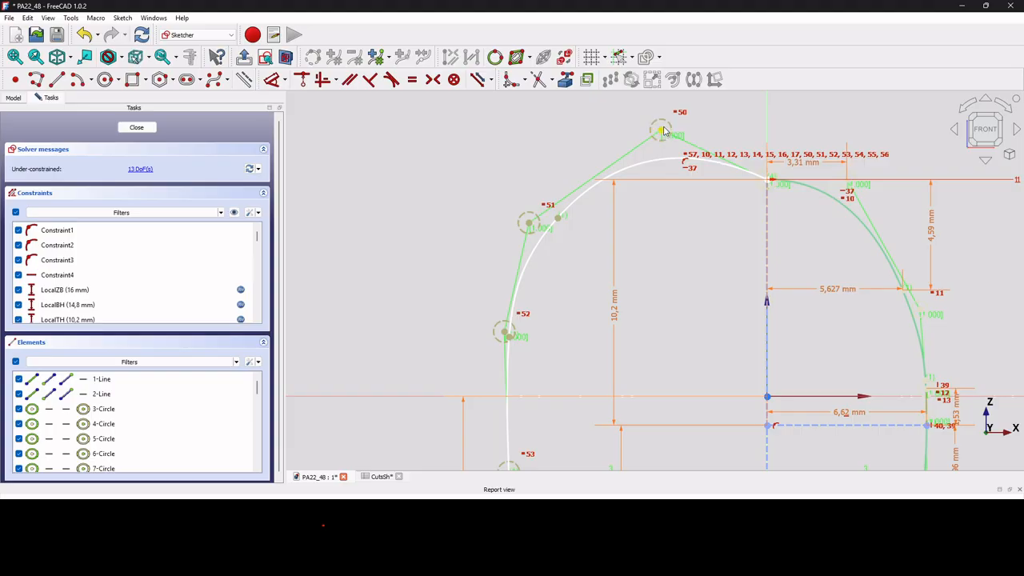
click(661, 130)
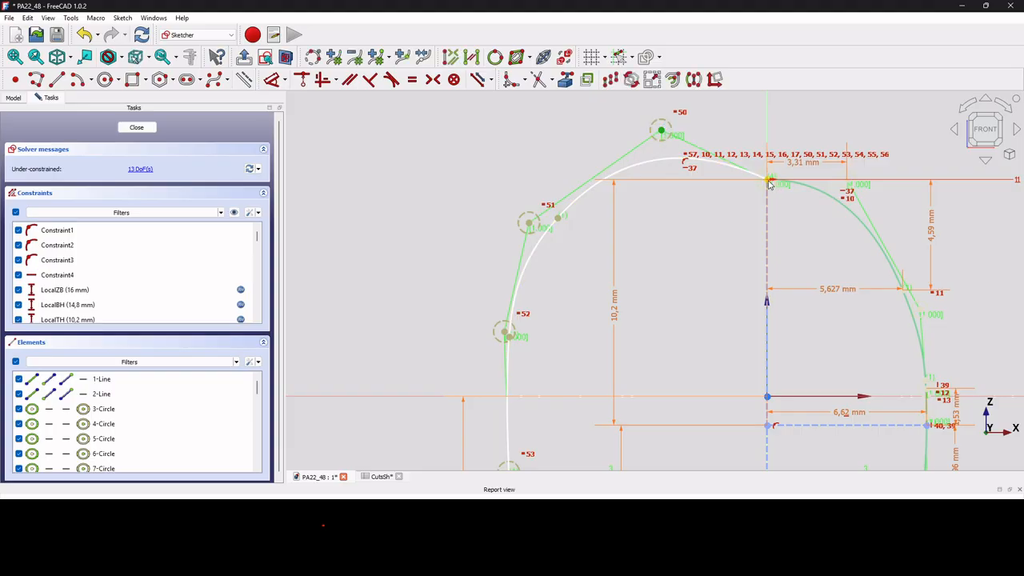
click(768, 182)
key(a)
scroll(740, 206, down, 3)
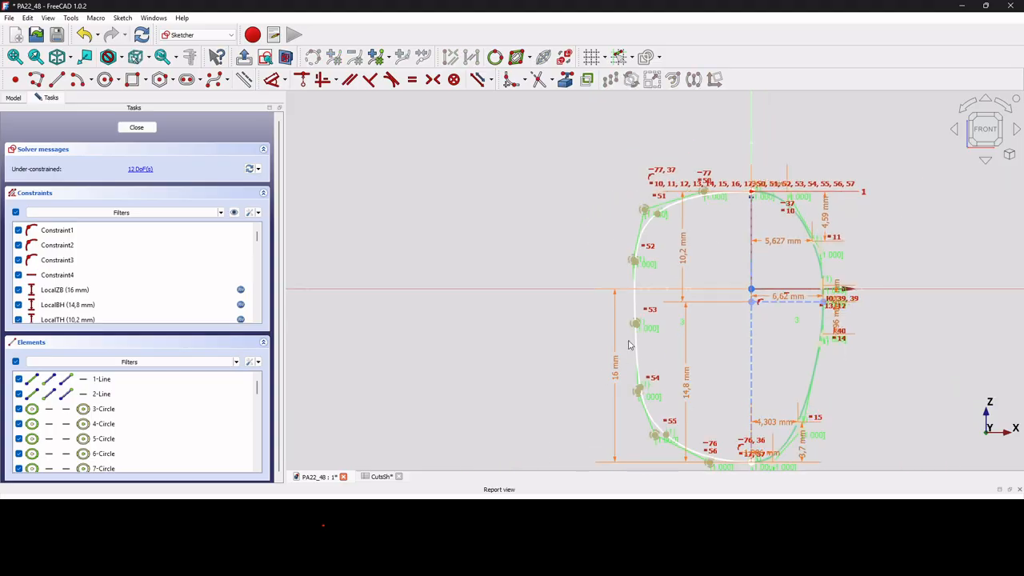
Pull the left spline's middle control point inward to about the level of the horizontal construction line.
scroll(636, 328, up, 6)
drag(635, 311, 711, 262)
scroll(711, 262, down, 5)
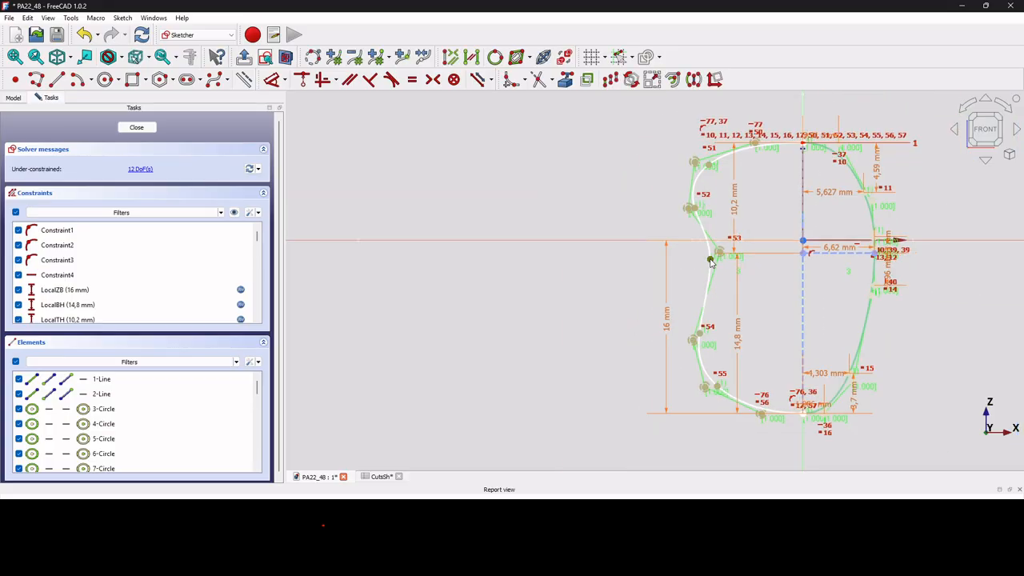
Try a Symmetric constraint on the horizontal construction line's outer endpoint about the vertical axis, and undo it.
click(874, 260)
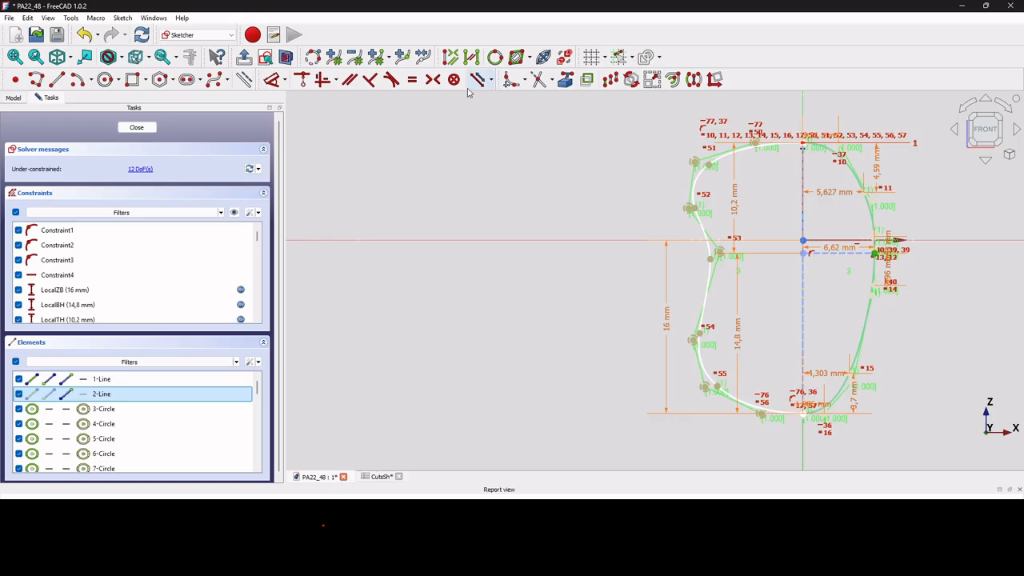
click(433, 80)
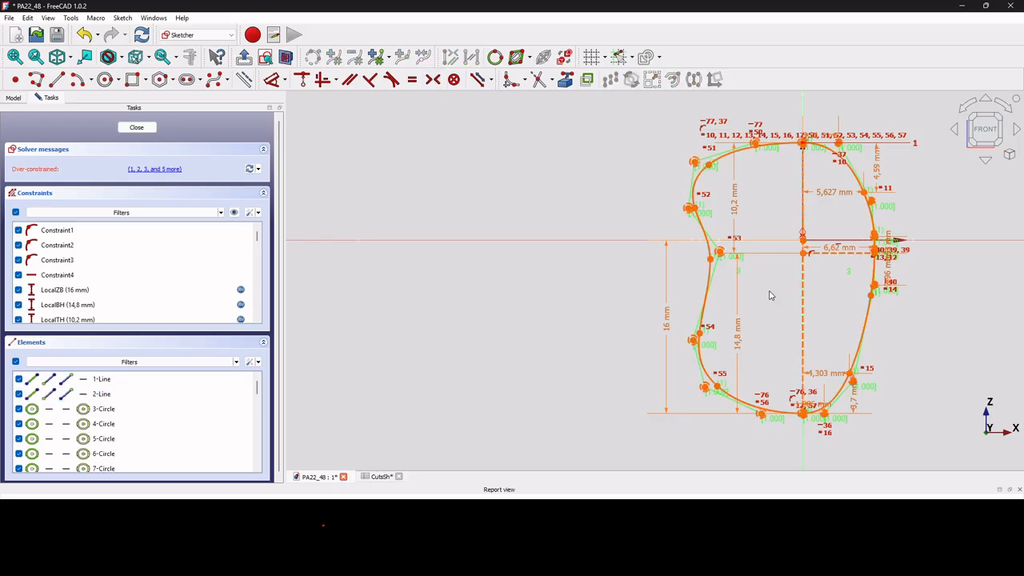
key(ctrl+z)
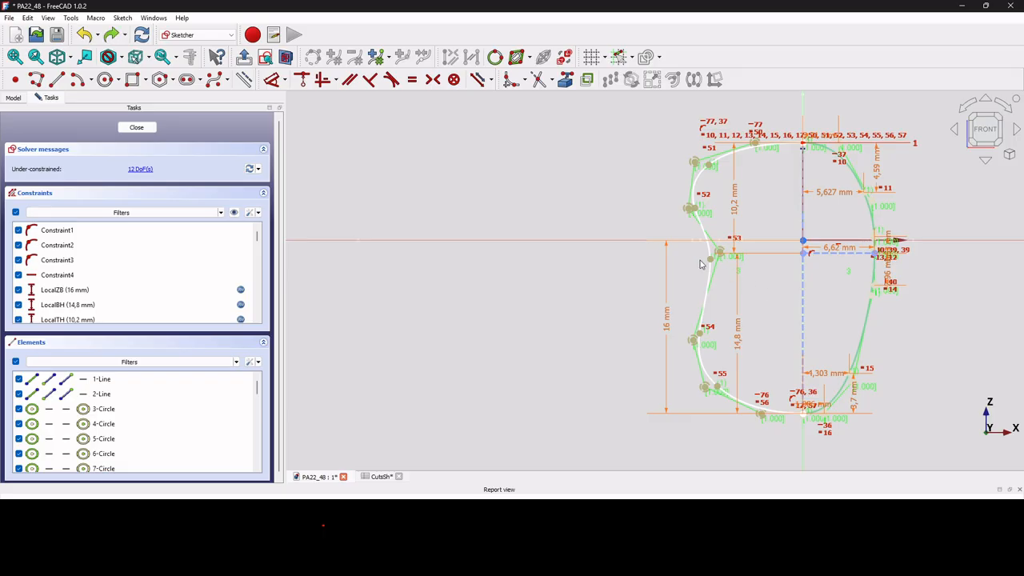
Constrain the left spline's middle knot symmetric to the horizontal construction line's outer endpoint about the vertical axis.
click(711, 258)
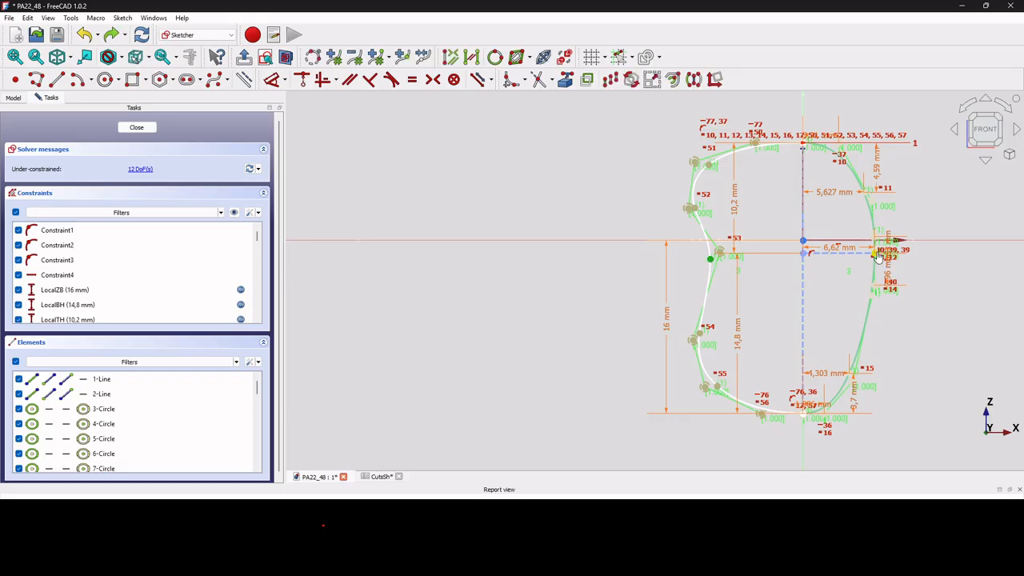
click(878, 256)
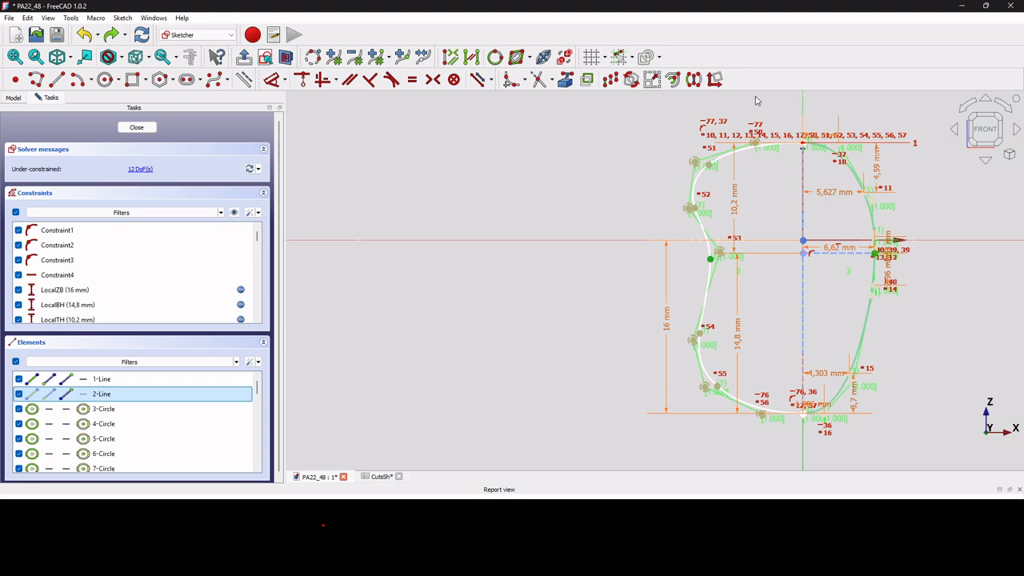
click(433, 81)
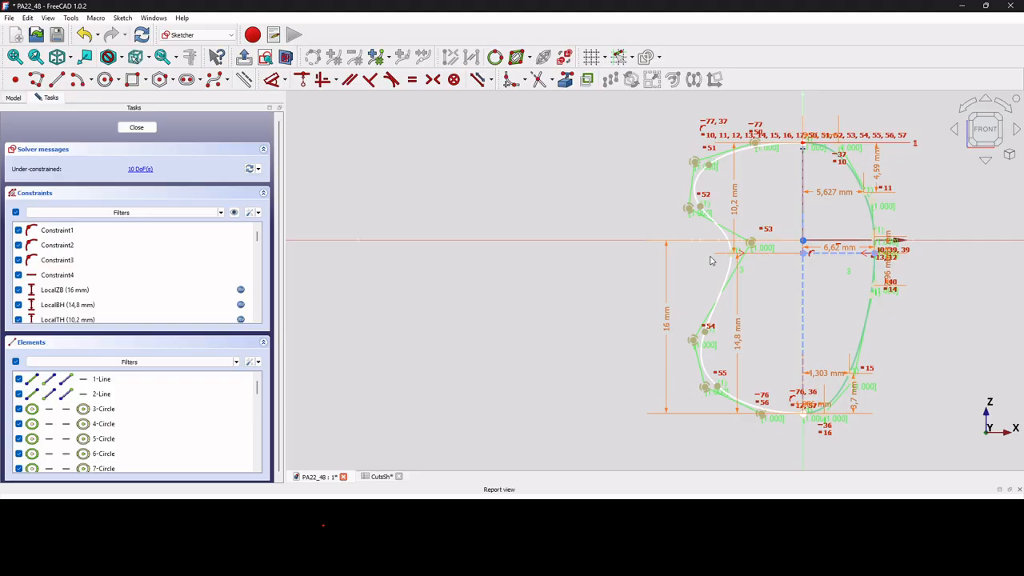
Pull the left spline's two upper and two lower control points inward to form an oval profile.
drag(709, 165, 760, 151)
drag(716, 200, 729, 201)
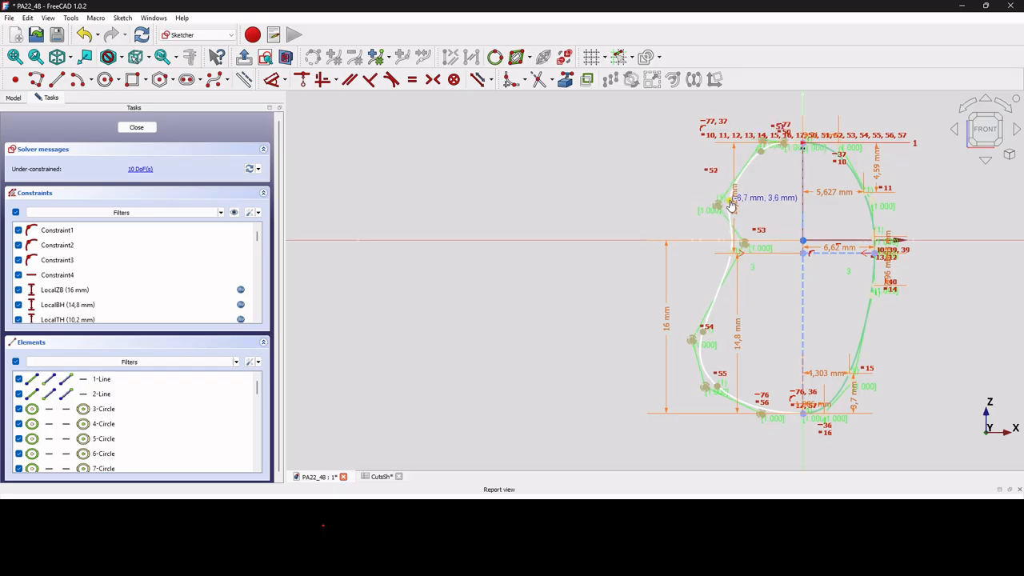
drag(717, 388, 753, 392)
mouse_move(701, 342)
mouse_down()
mouse_move(731, 315)
mouse_move(722, 291)
mouse_up()
Align the left spline's control points directly above and below its middle knot vertically with that knot.
scroll(723, 236, up, 5)
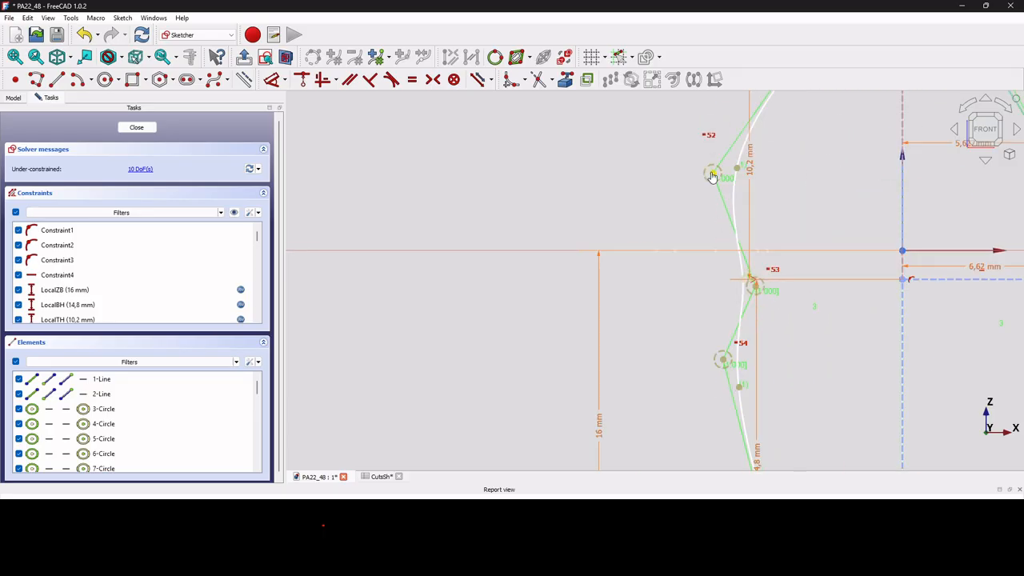
scroll(748, 308, up, 3)
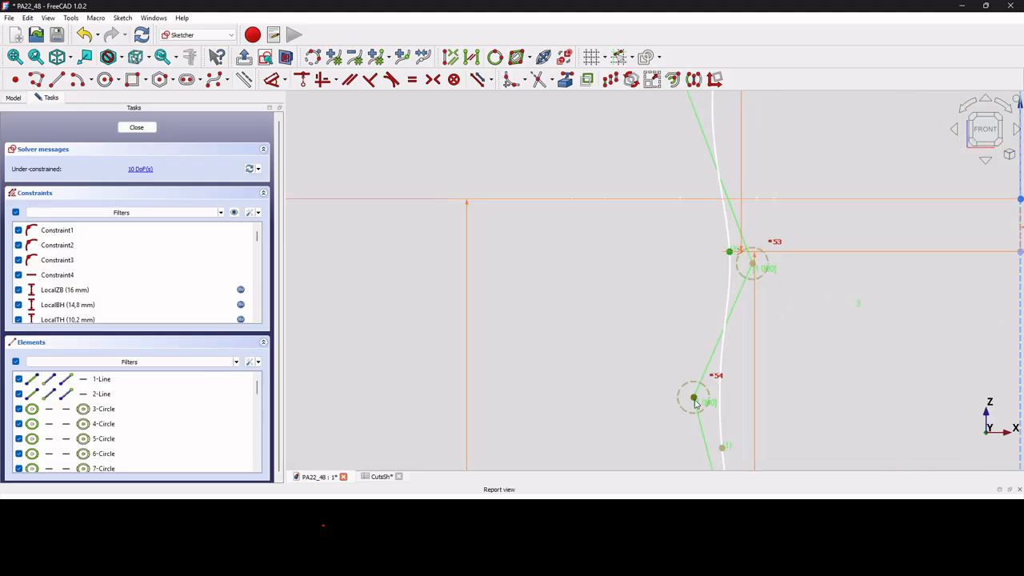
key(v)
Lower the control point above the left spline's middle knot and its upper shoulder control point to smooth the upper curve.
scroll(753, 386, down, 5)
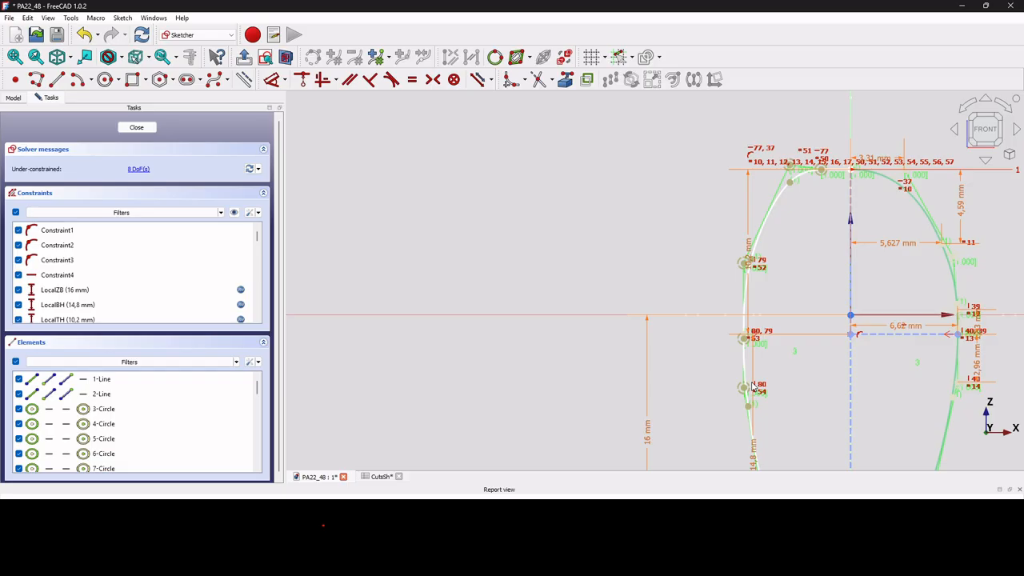
scroll(759, 272, up, 3)
drag(731, 255, 722, 306)
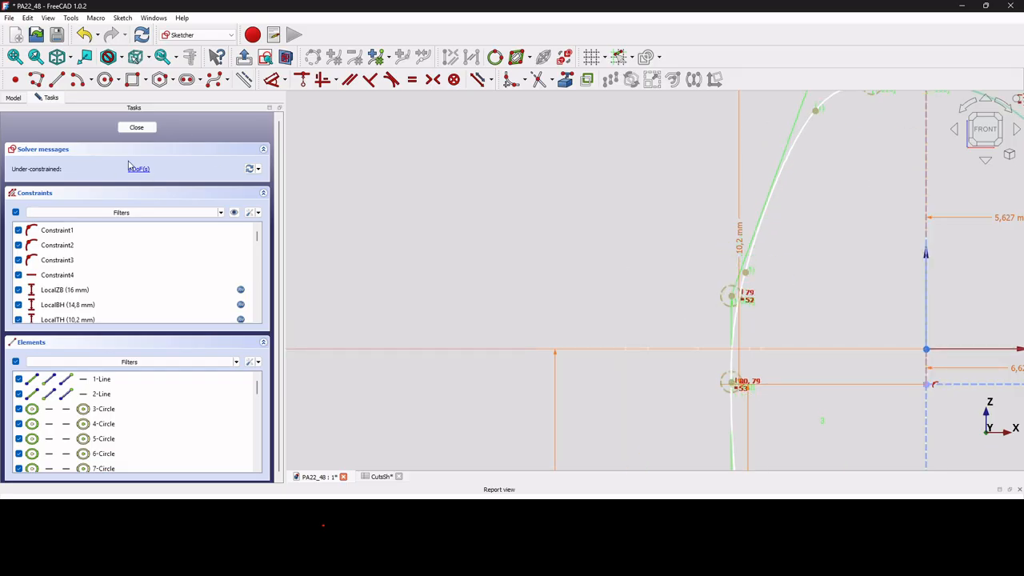
scroll(541, 193, down, 3)
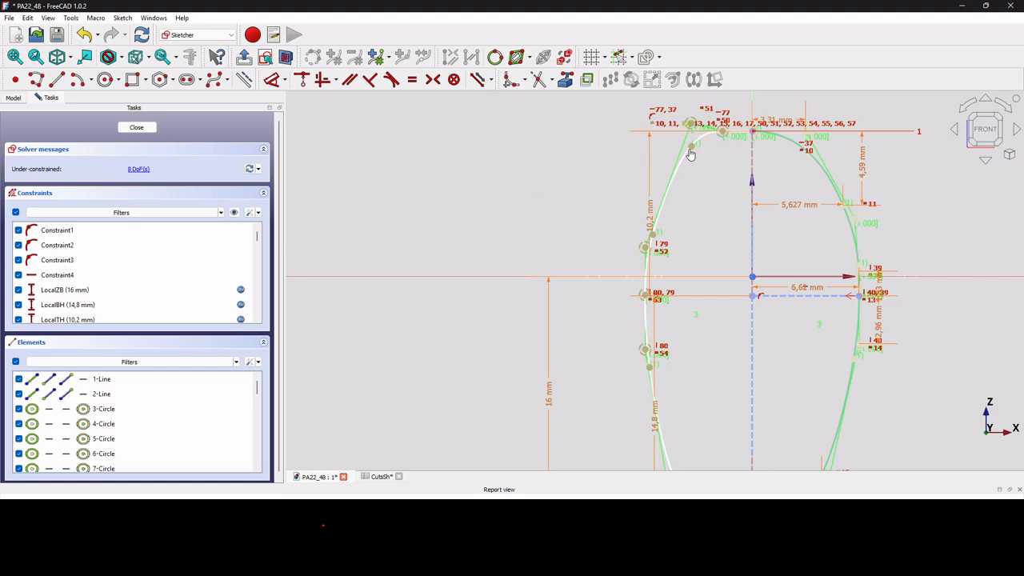
scroll(692, 125, up, 4)
mouse_move(691, 114)
mouse_down()
mouse_move(670, 208)
mouse_move(670, 192)
mouse_up()
scroll(713, 192, down, 5)
scroll(714, 324, up, 3)
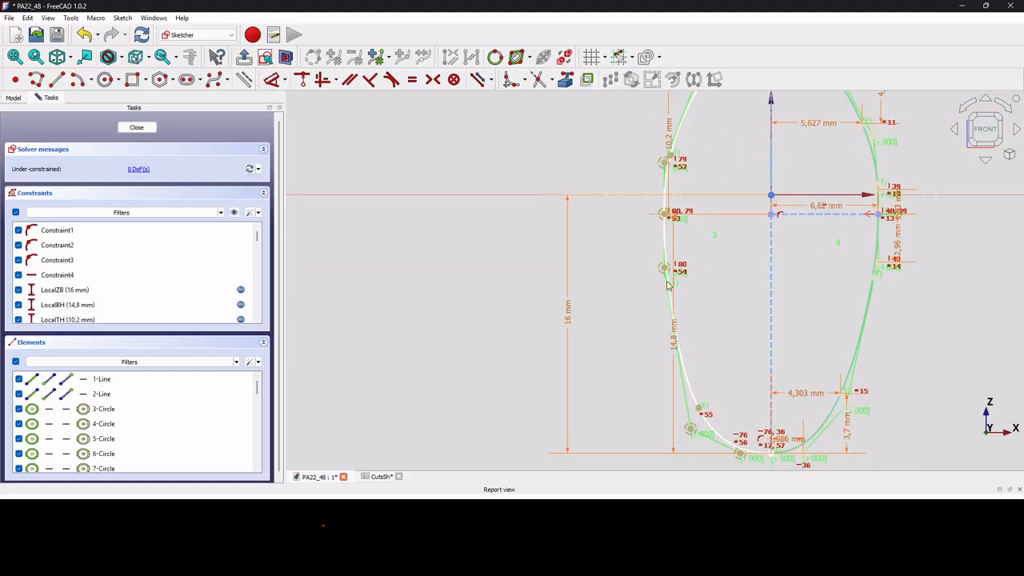
Move the left spline's lower shoulder control point down and outward, and fine-tune the control points above and below its middle knot.
mouse_move(666, 270)
mouse_down()
mouse_move(665, 254)
mouse_move(664, 268)
mouse_up()
mouse_move(691, 430)
mouse_down()
mouse_move(680, 402)
mouse_move(682, 450)
mouse_up()
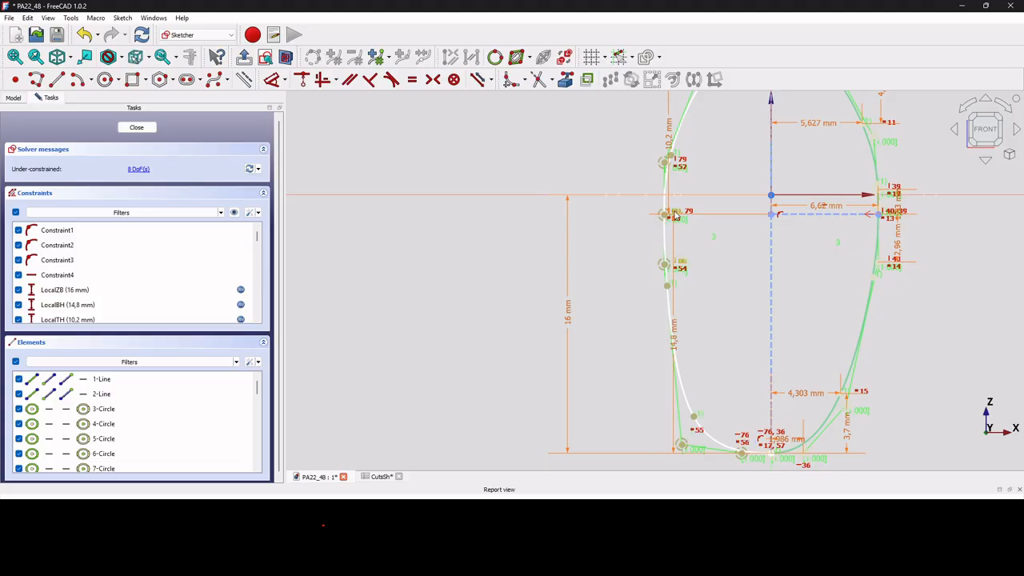
scroll(669, 269, up, 3)
scroll(669, 268, down, 3)
scroll(669, 269, down, 3)
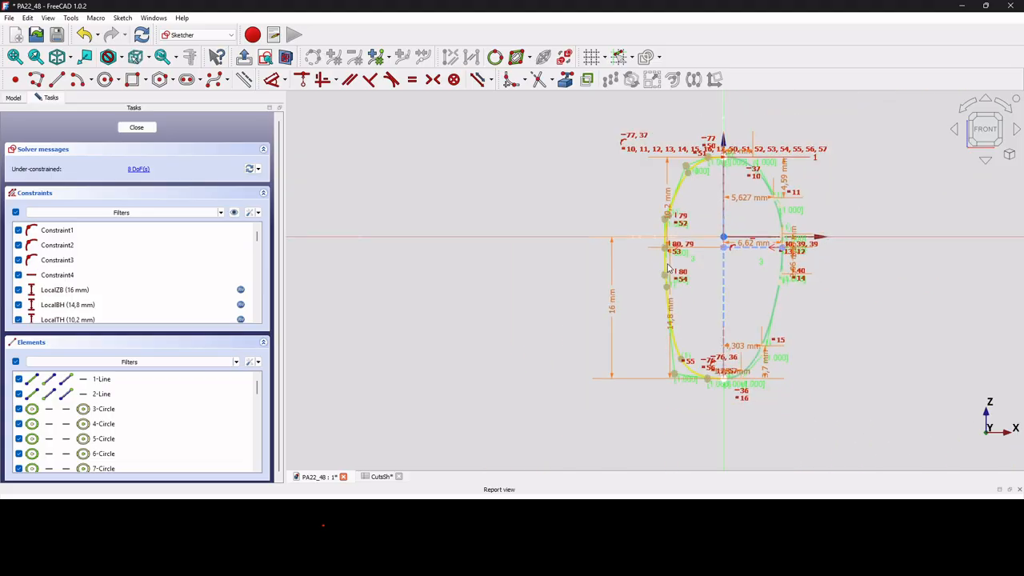
scroll(662, 248, up, 5)
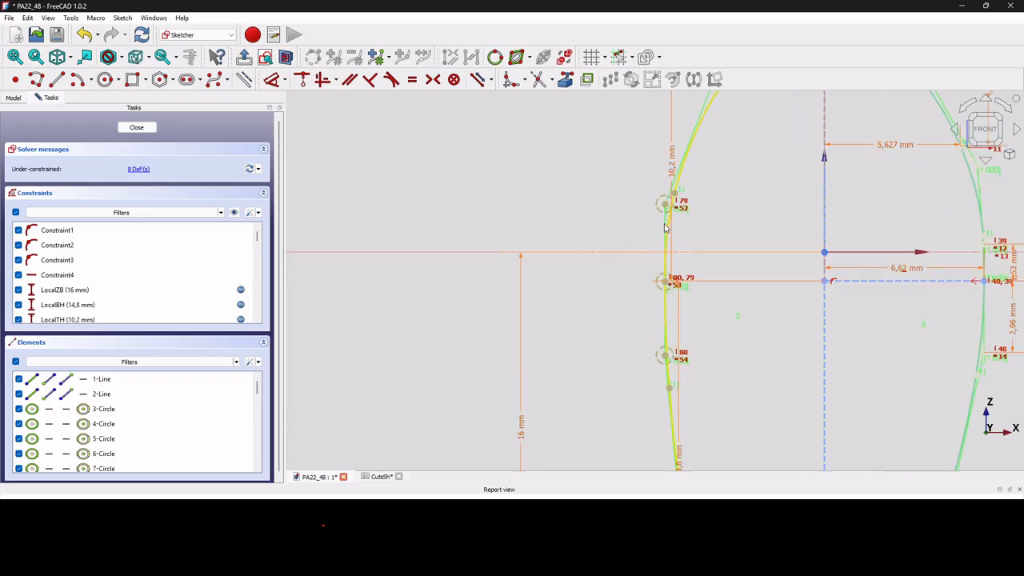
mouse_move(663, 225)
mouse_down()
mouse_move(667, 210)
mouse_move(663, 219)
mouse_up()
drag(666, 387, 665, 364)
scroll(641, 402, down, 4)
scroll(640, 406, down, 1)
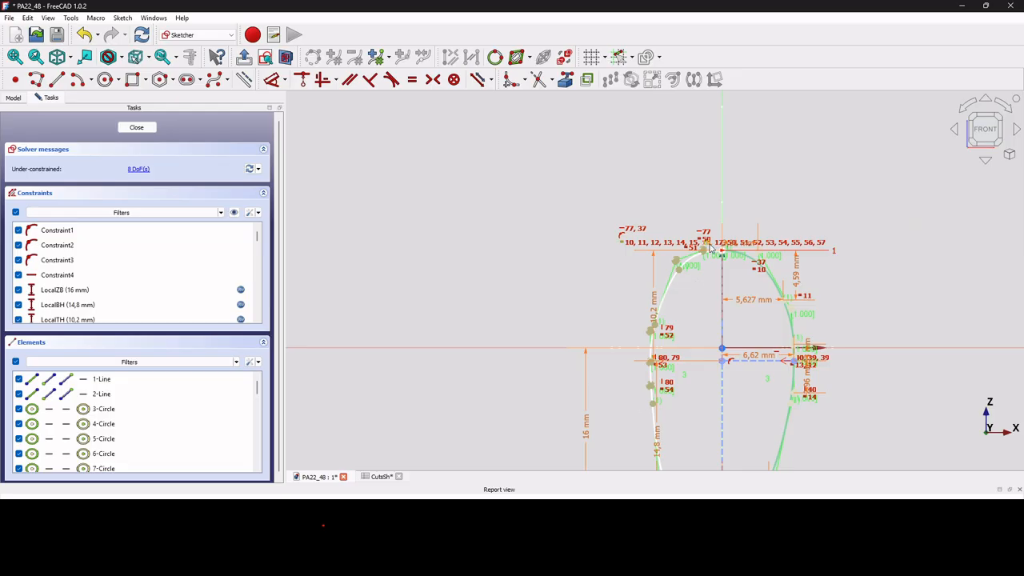
Reposition the left spline's upper and lower shoulder control points to round both ends of the profile.
scroll(696, 240, down, 5)
scroll(697, 361, up, 8)
drag(721, 308, 658, 268)
scroll(654, 201, down, 4)
scroll(656, 202, up, 3)
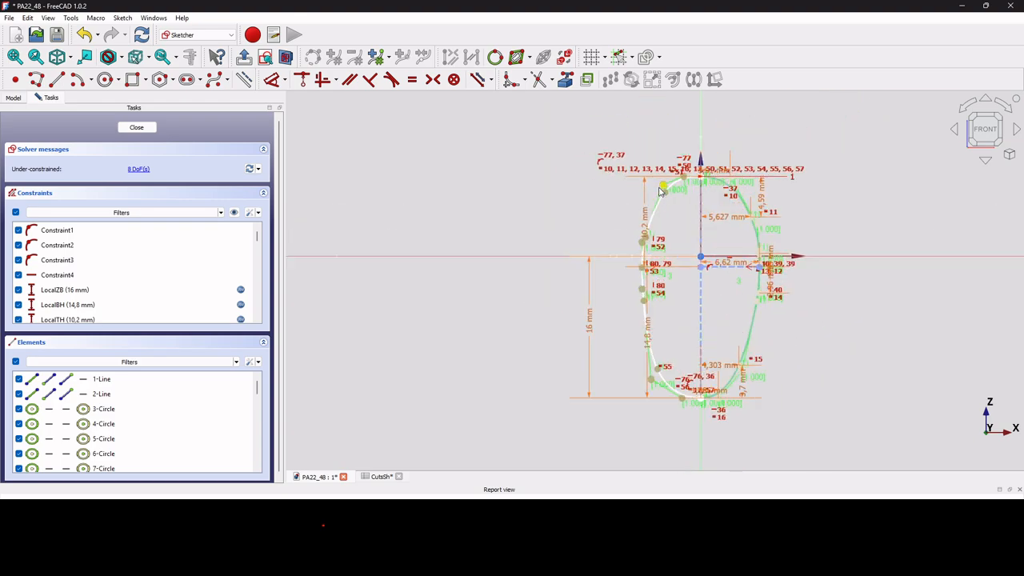
drag(677, 211, 656, 205)
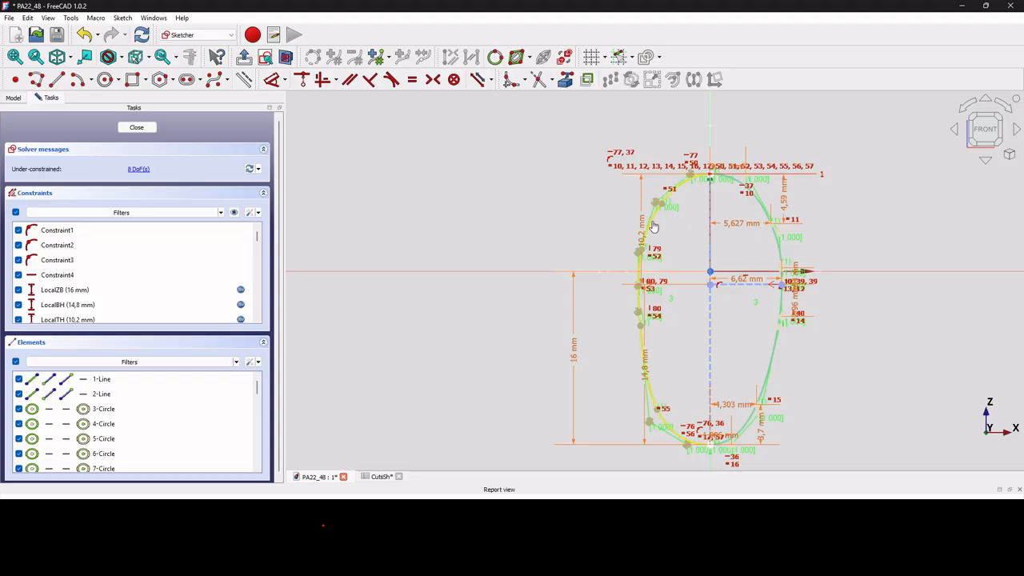
Delete the left B-spline, keeping only the right half of the profile.
click(653, 227)
key(Delete)
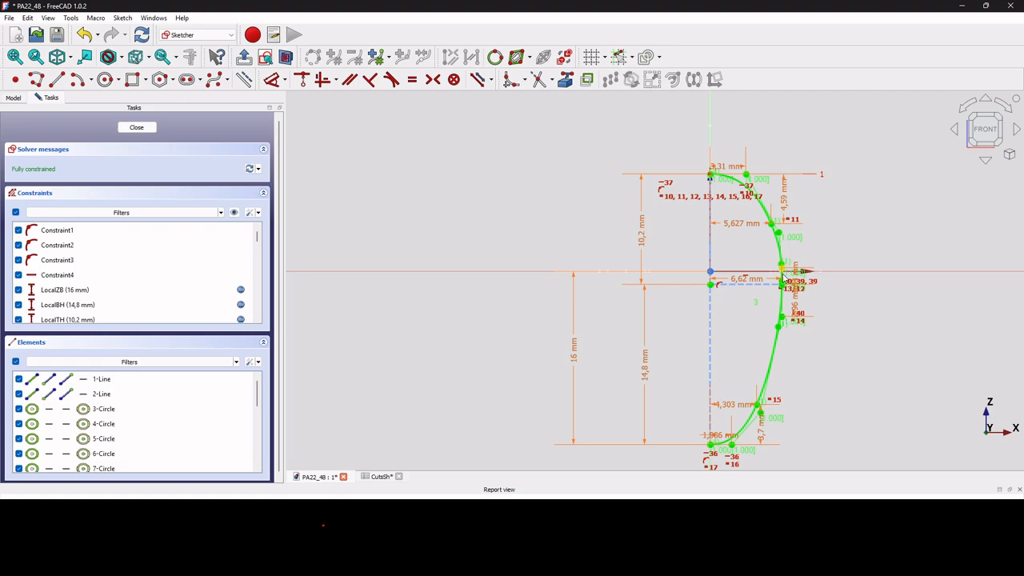
Review the expression that drives the LocalBH lower height constraint, leaving it as it is.
double_click(646, 371)
click(762, 384)
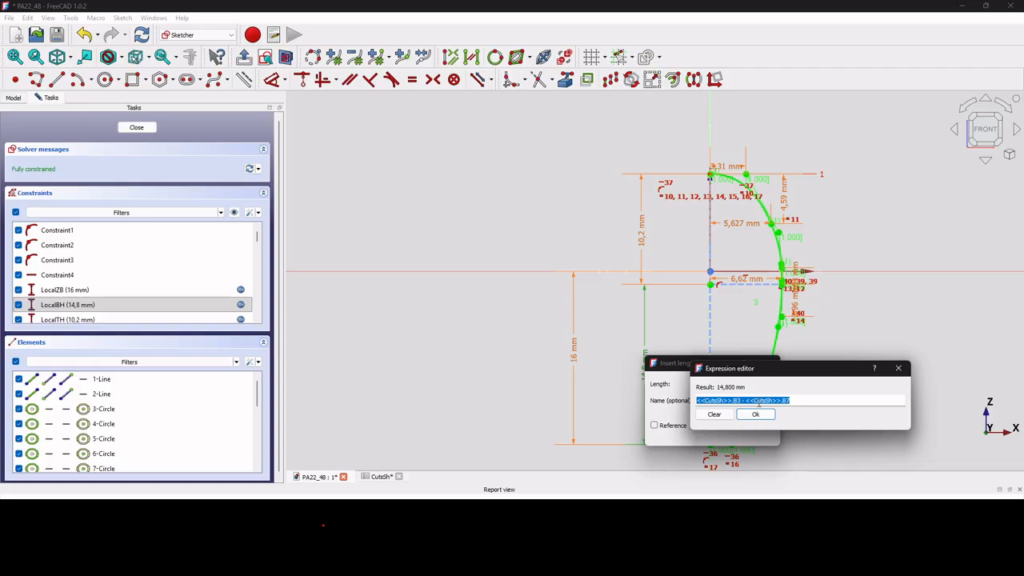
click(772, 414)
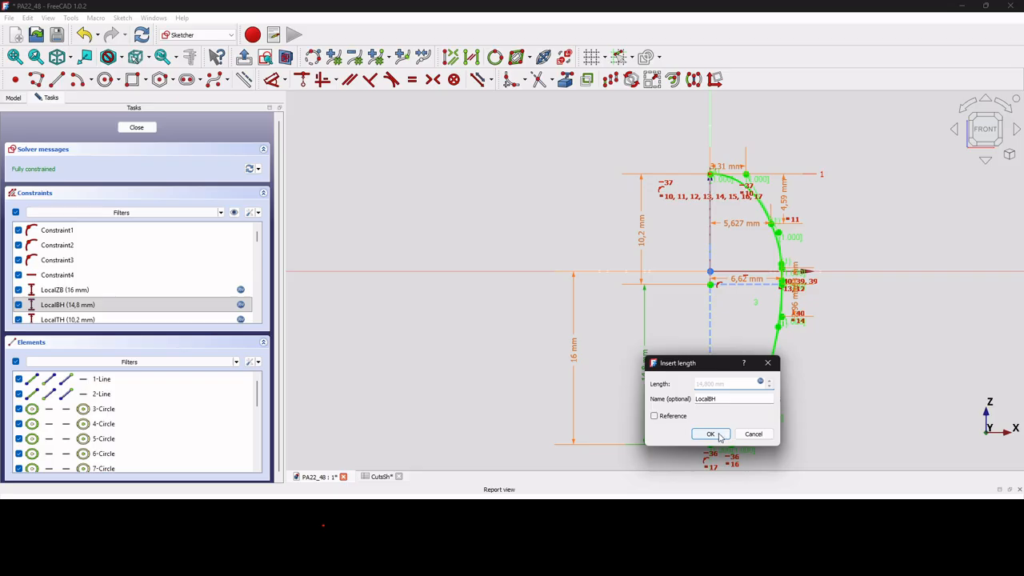
click(712, 436)
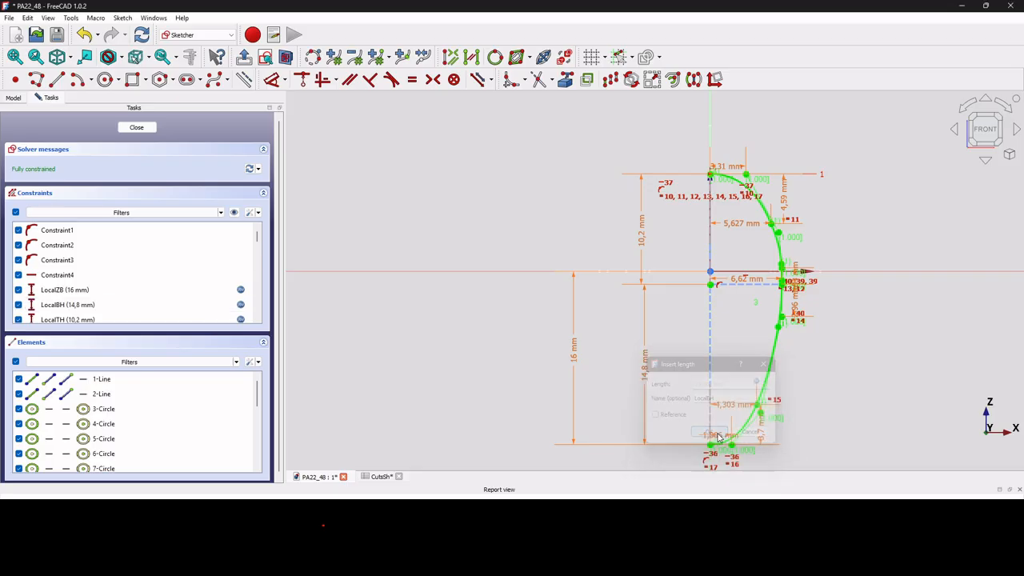
Review the expression that drives the LocalTH upper height constraint, leaving it as it is.
click(645, 239)
double_click(645, 383)
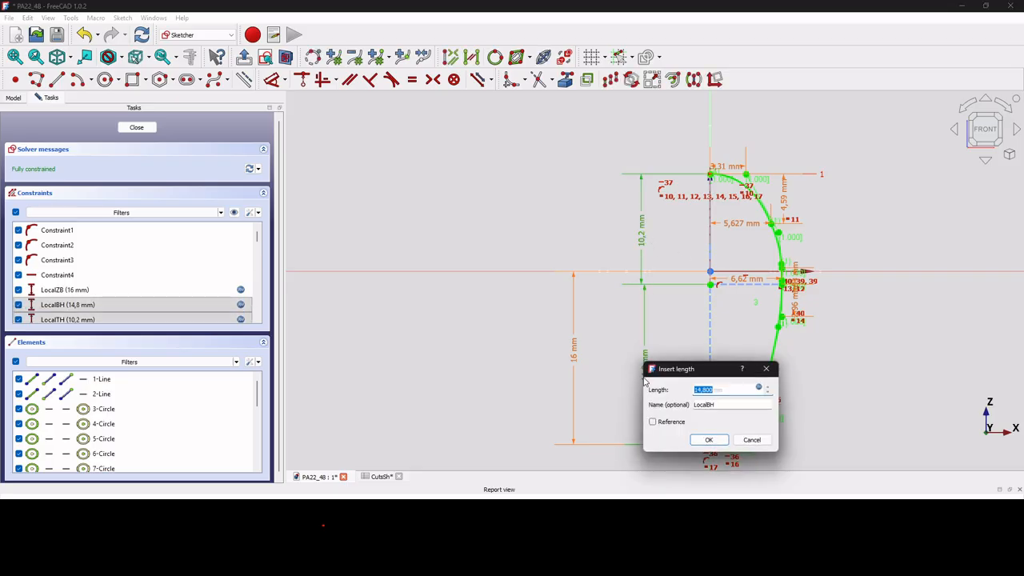
click(757, 440)
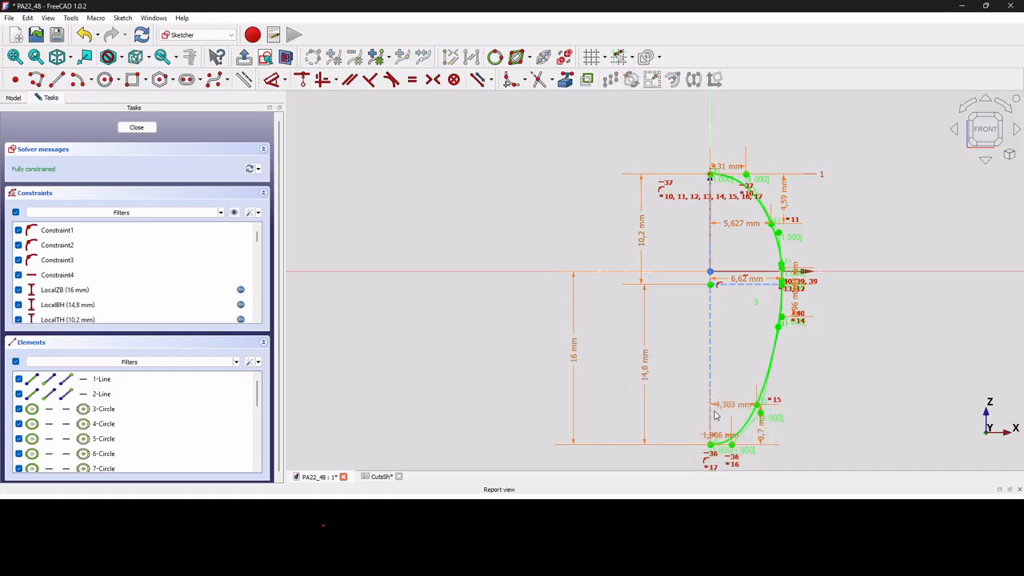
double_click(642, 229)
click(757, 236)
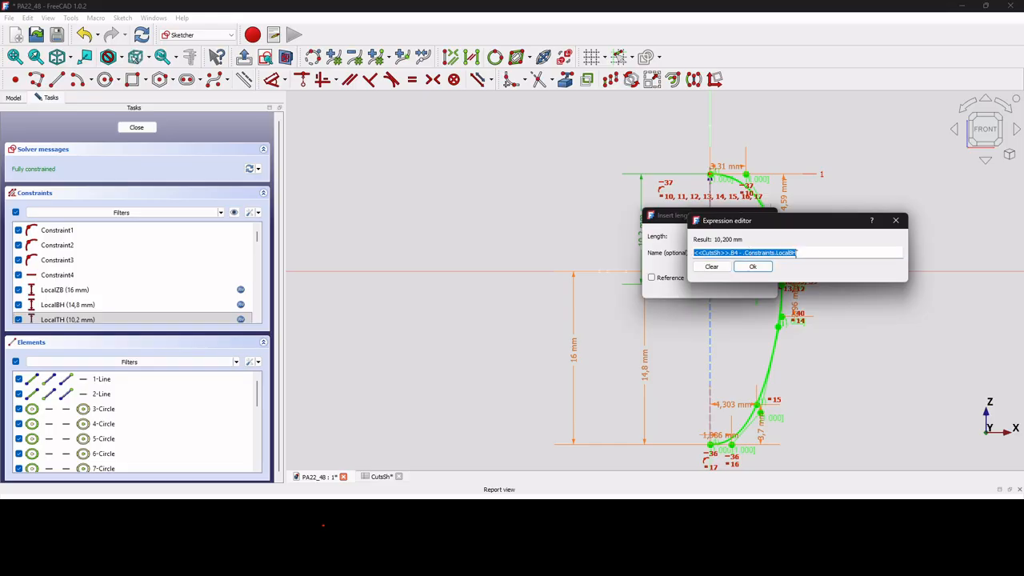
click(760, 269)
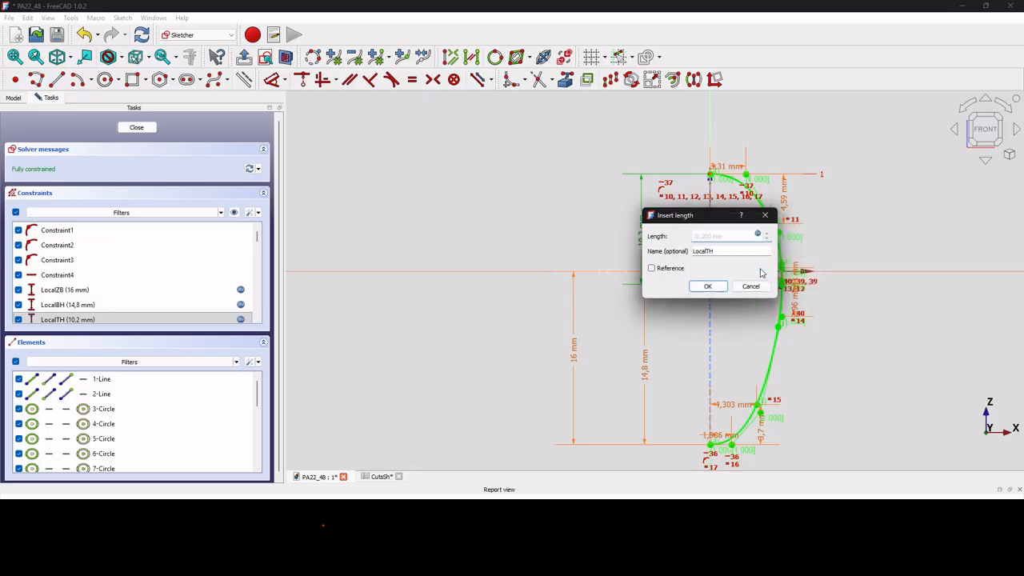
click(707, 285)
Check the LocalW half-width constraint and review the expression driving the horizontal offset of the control point beside the top endpoint.
click(748, 284)
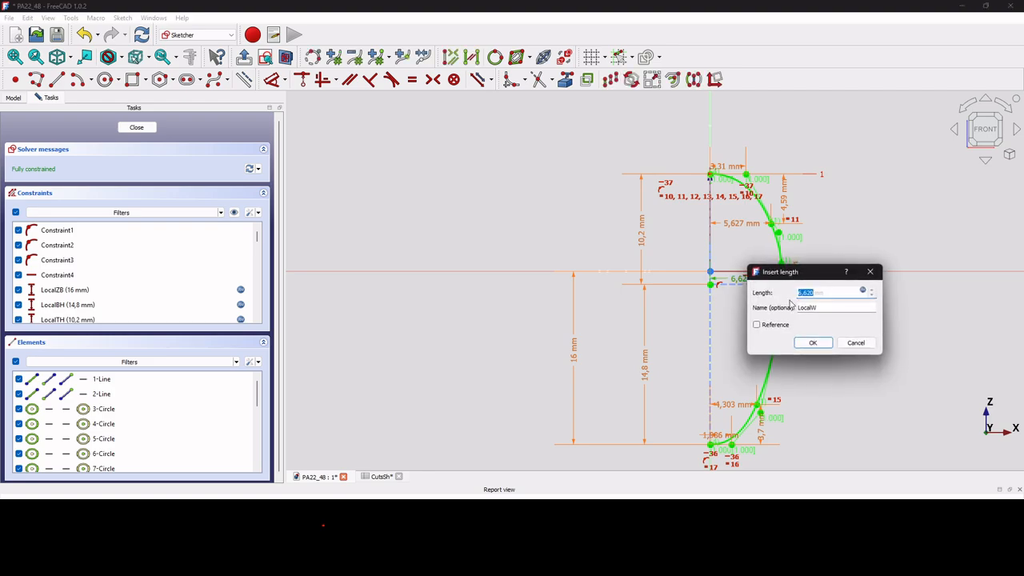
click(812, 342)
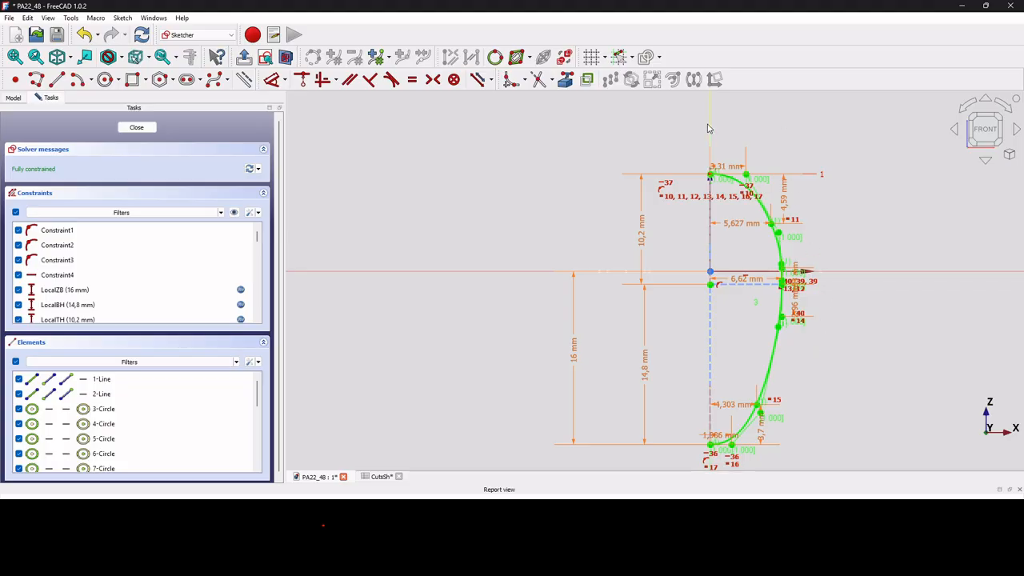
scroll(716, 170, up, 1)
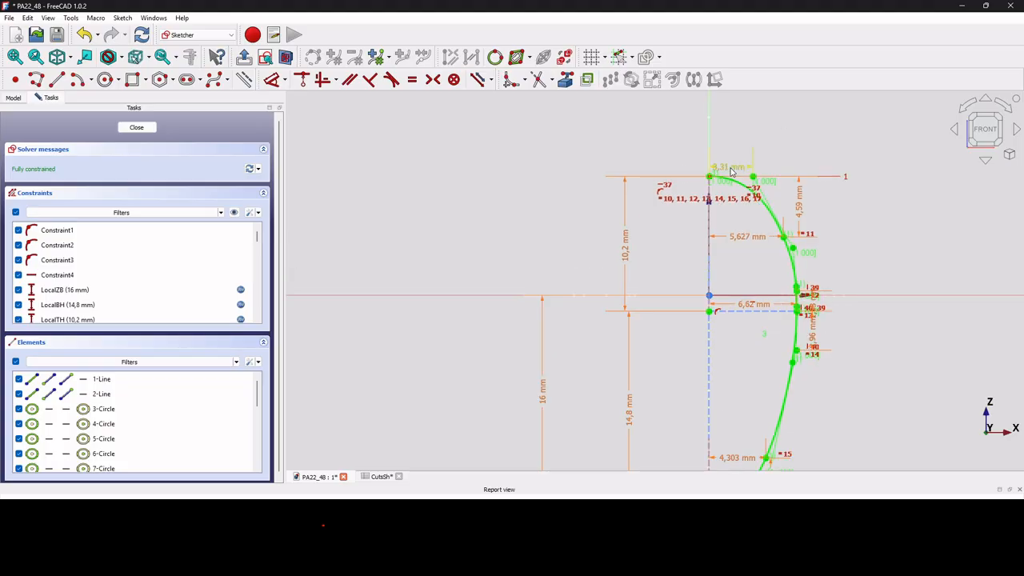
double_click(721, 167)
click(842, 177)
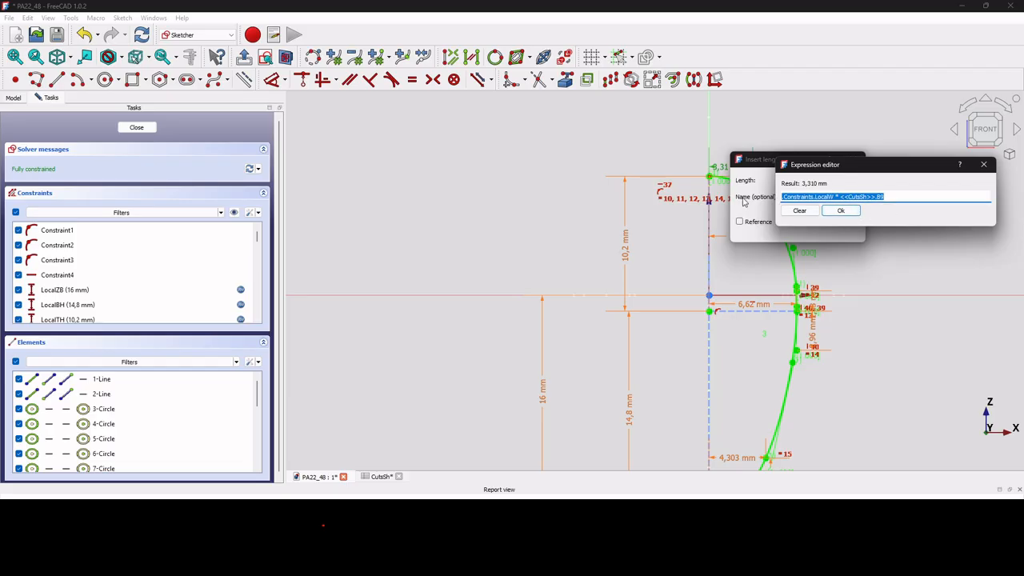
click(839, 211)
click(793, 229)
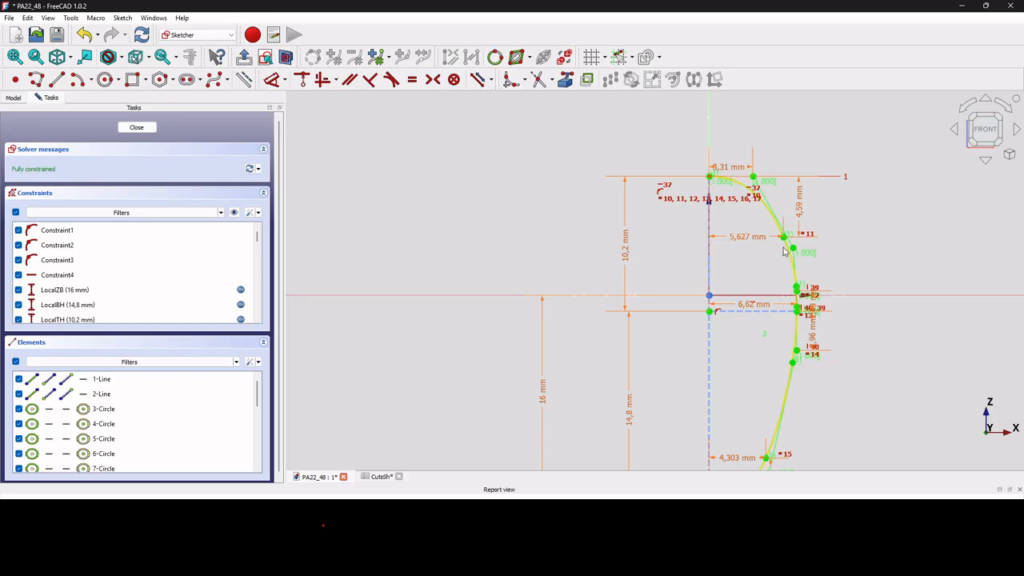
Review the expression that drives the X1 horizontal constraint of the upper shoulder control point.
double_click(745, 238)
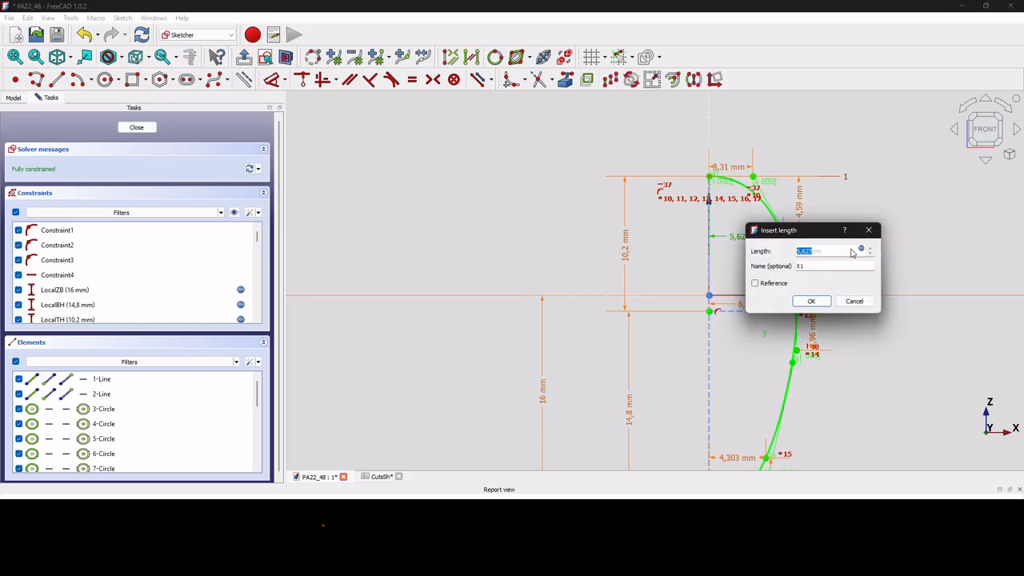
click(860, 249)
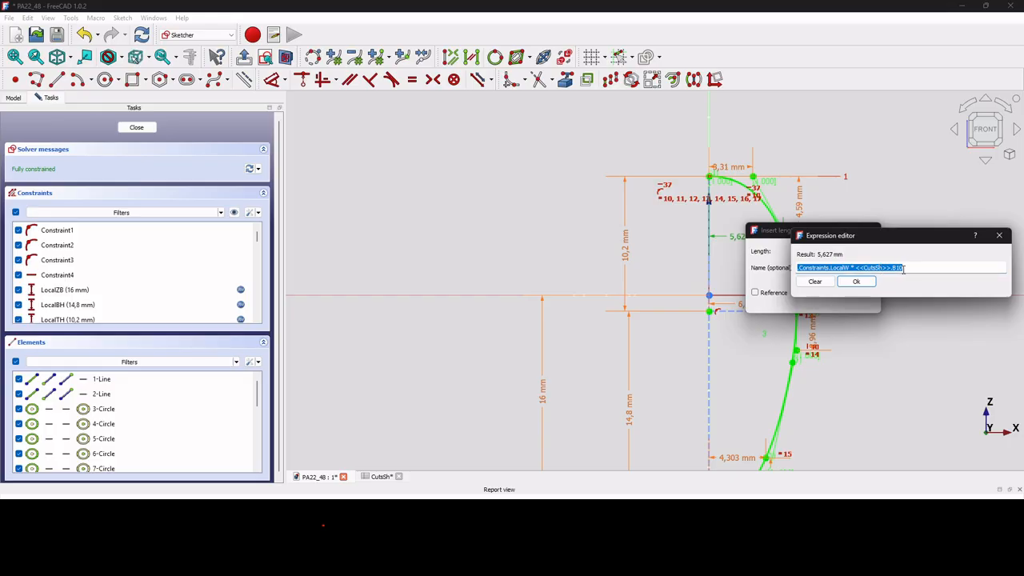
click(856, 282)
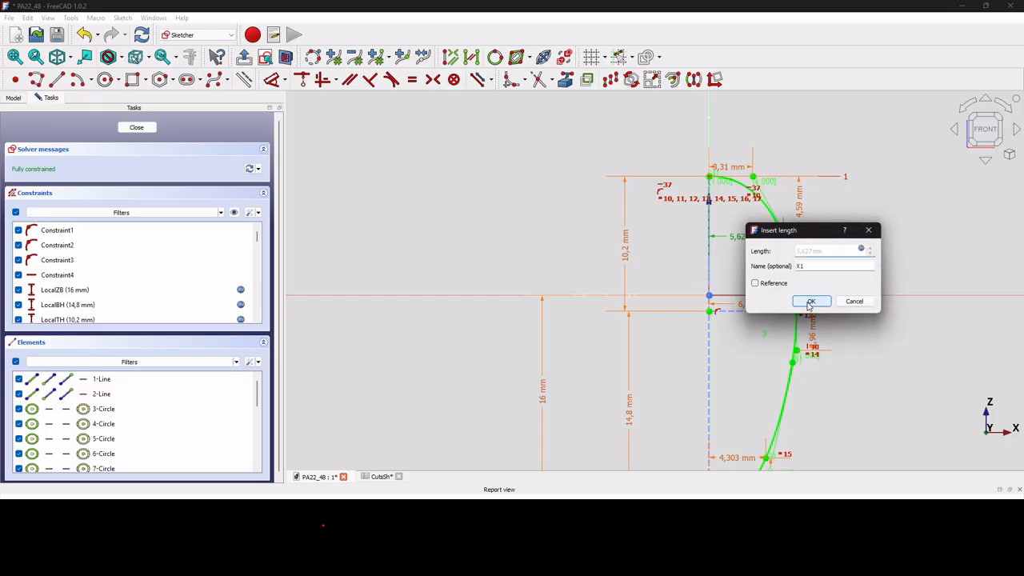
click(810, 302)
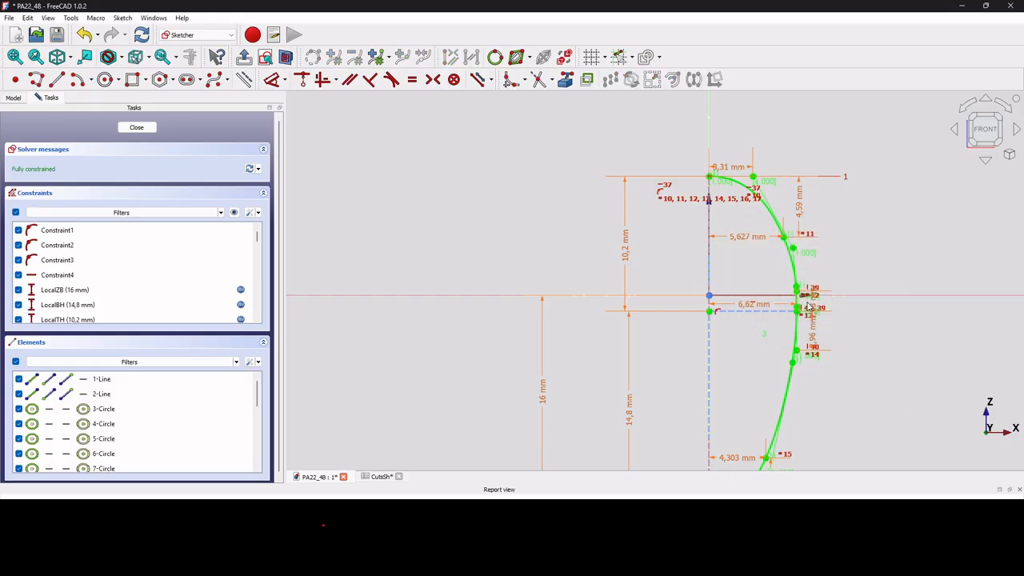
Finish editing the CutASk sketch and open the CutsSh spreadsheet.
click(136, 128)
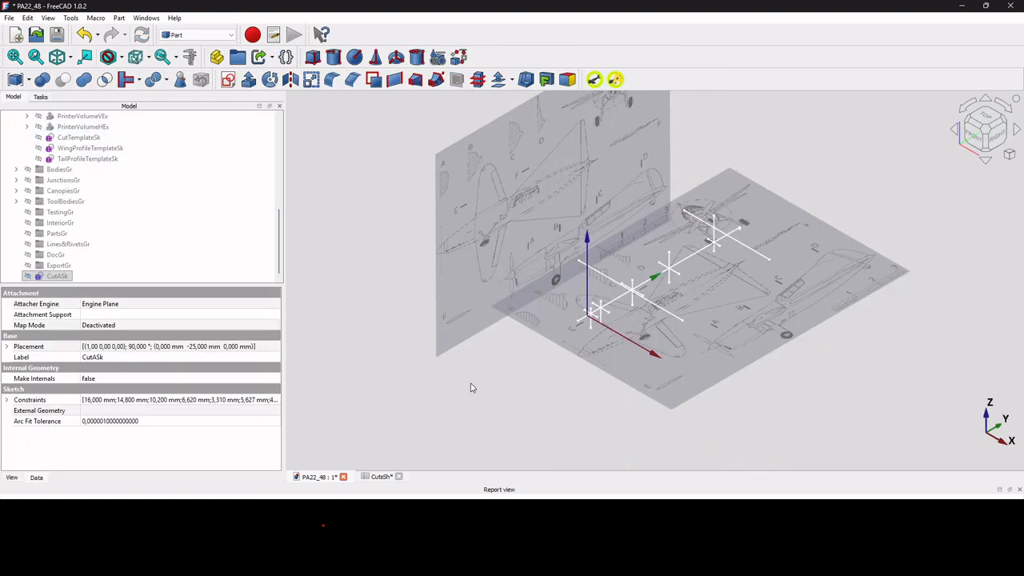
click(381, 478)
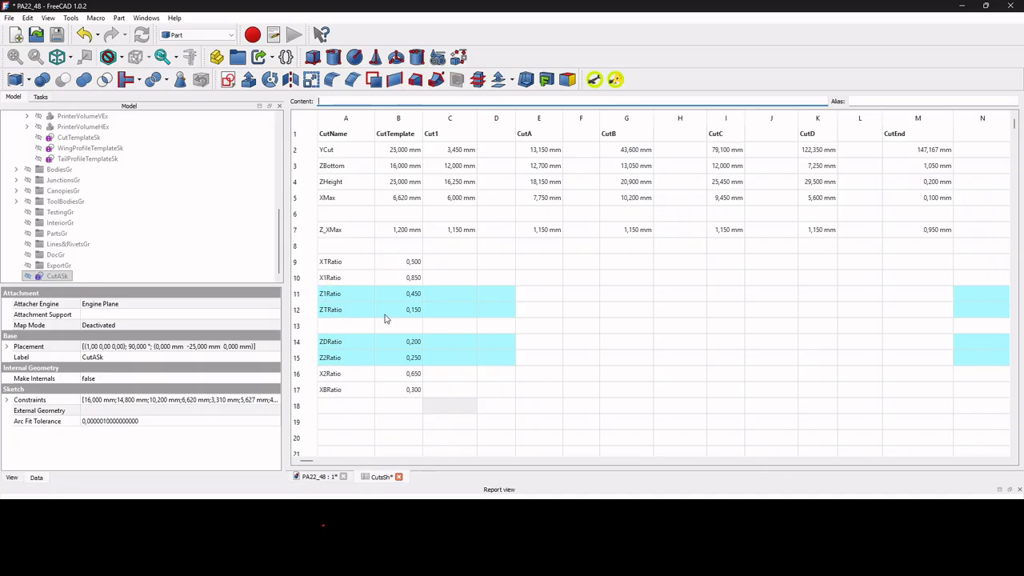
Reopen the CutASk sketch for editing and review the expression driving the ZT height constraint, leaving it as it is.
click(322, 478)
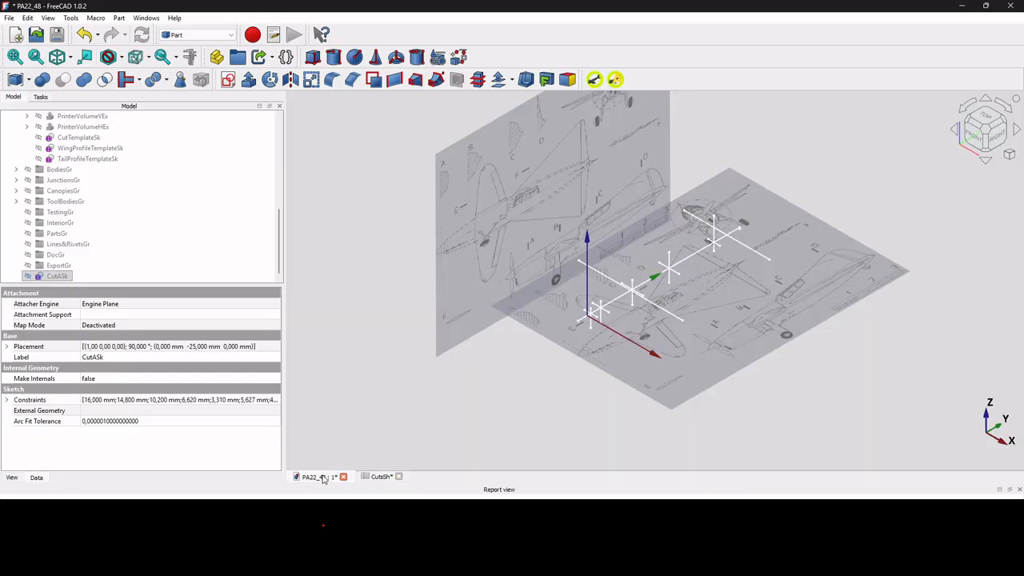
double_click(57, 276)
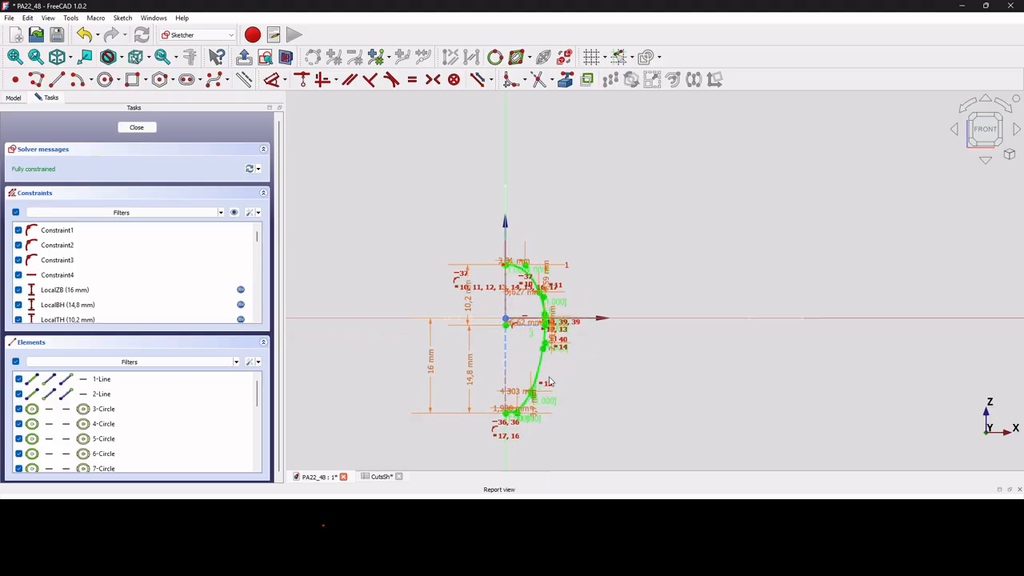
scroll(563, 263, up, 2)
scroll(583, 291, up, 2)
double_click(581, 292)
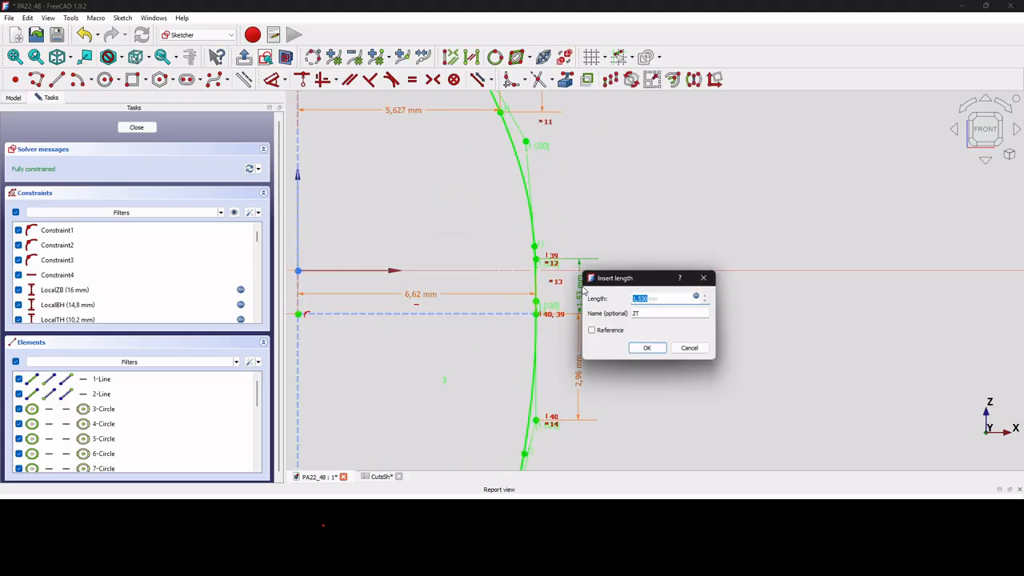
click(699, 298)
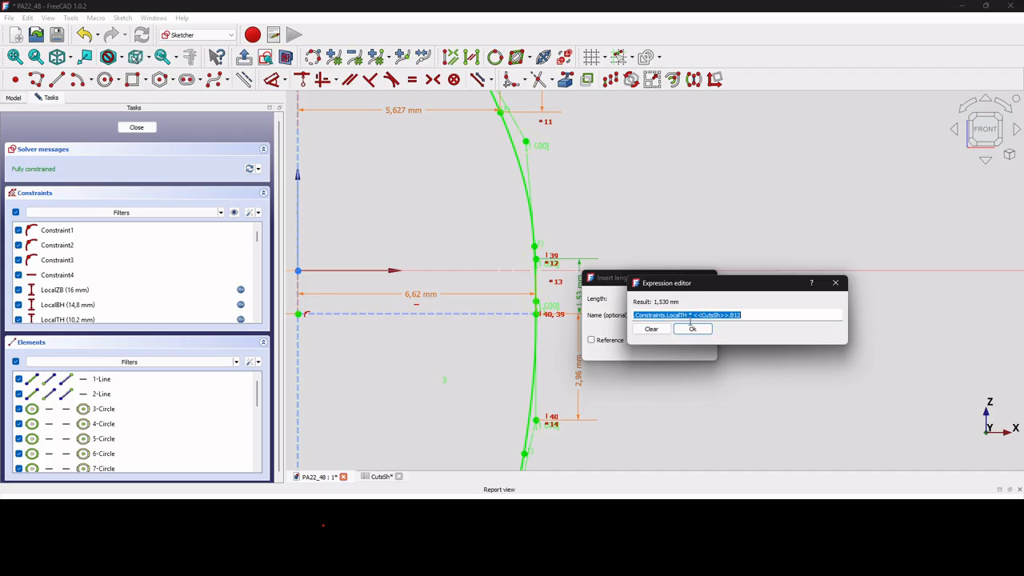
click(695, 329)
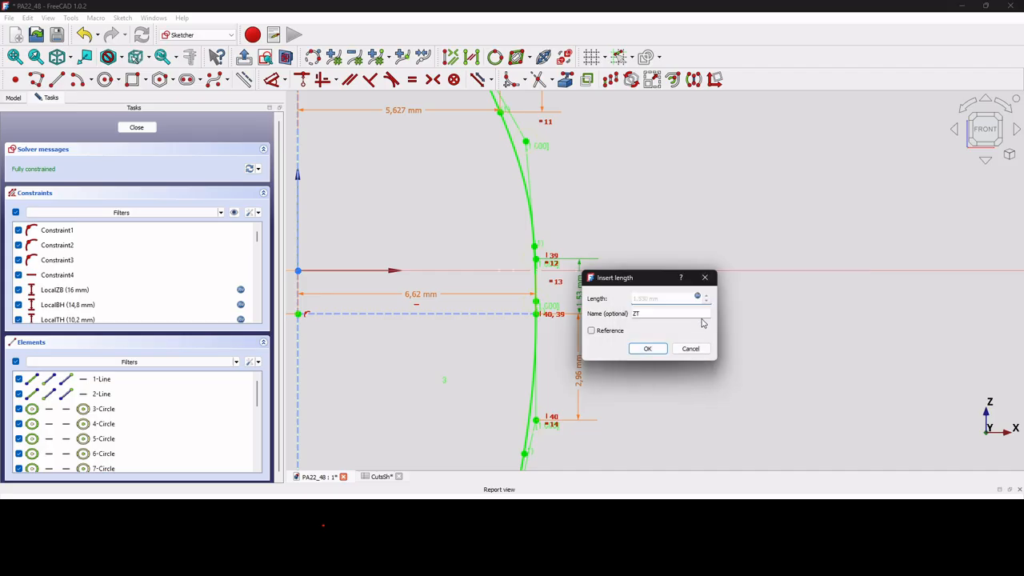
click(647, 350)
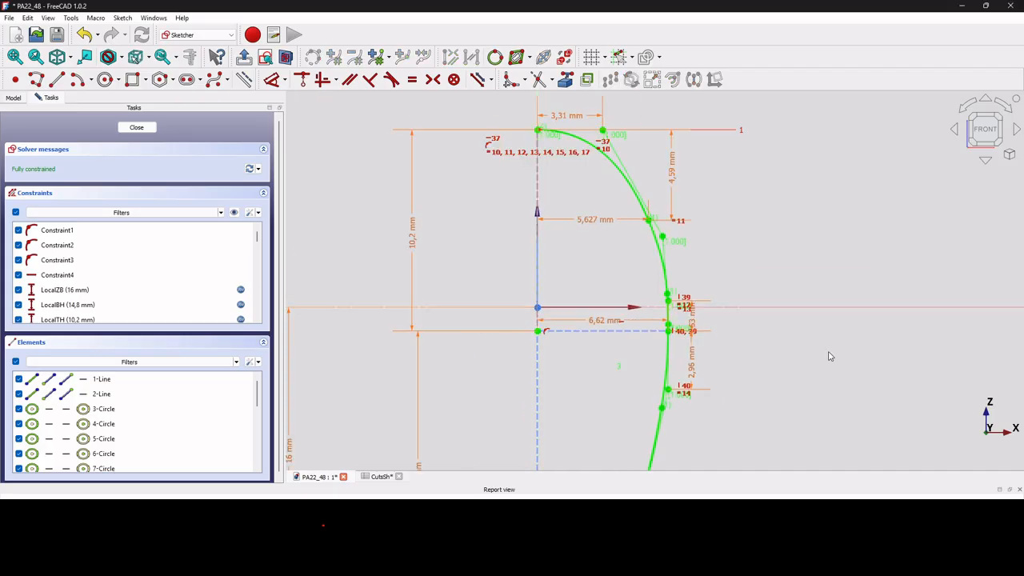
Check the Z1 constraint of the upper shoulder control point without changing it, and finish editing the sketch.
double_click(672, 175)
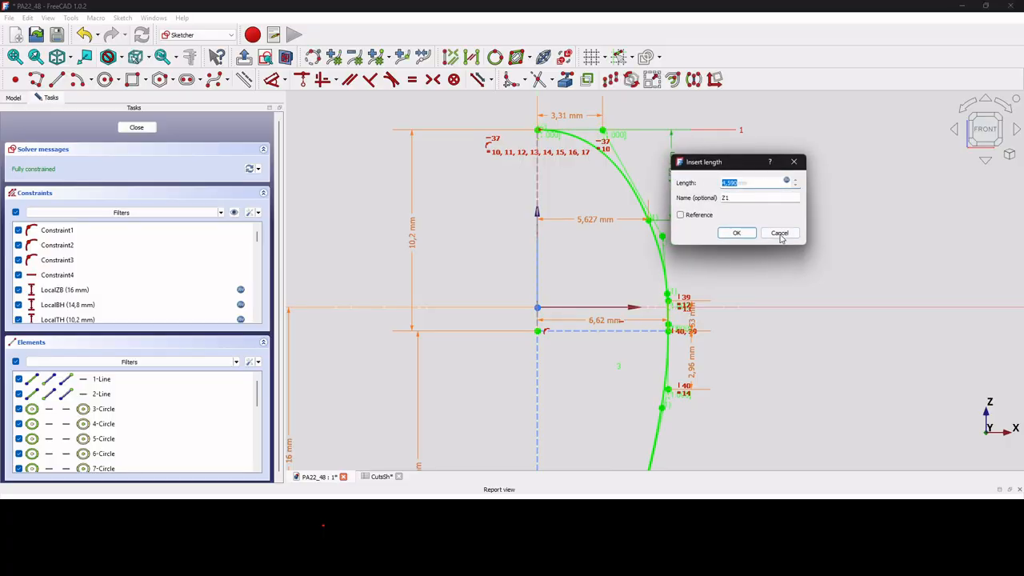
click(741, 233)
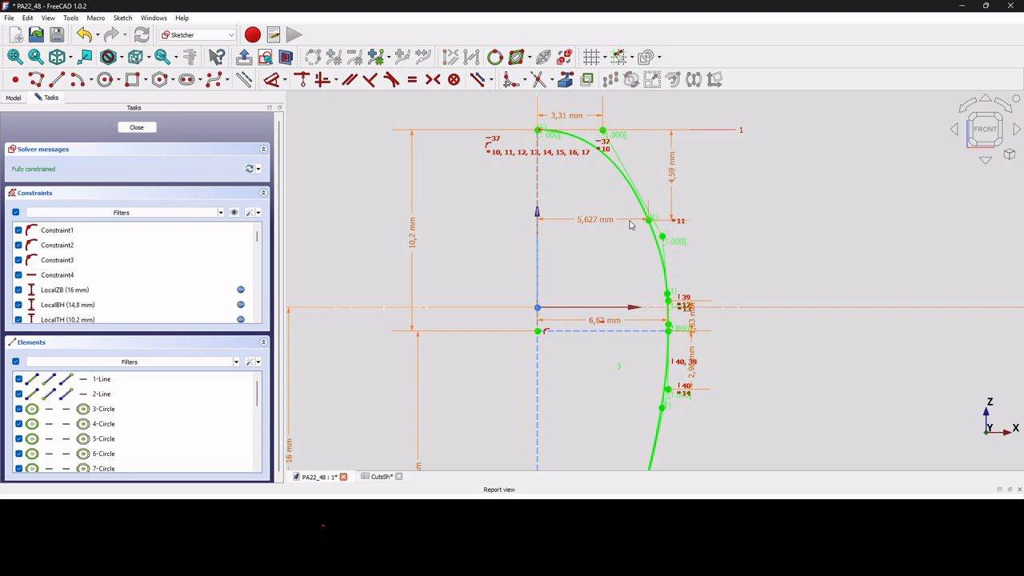
scroll(651, 220, up, 3)
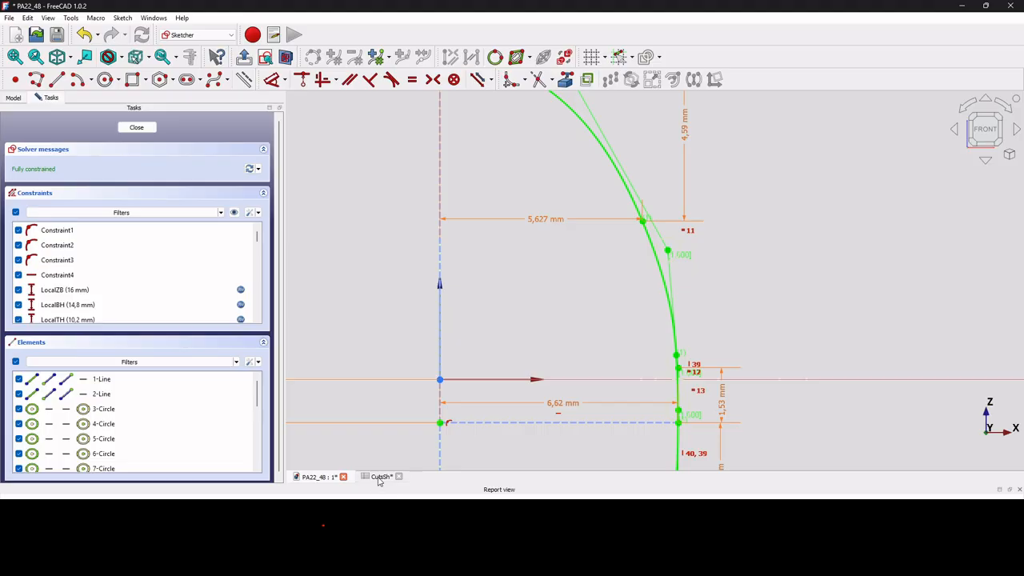
click(136, 127)
scroll(662, 326, down, 3)
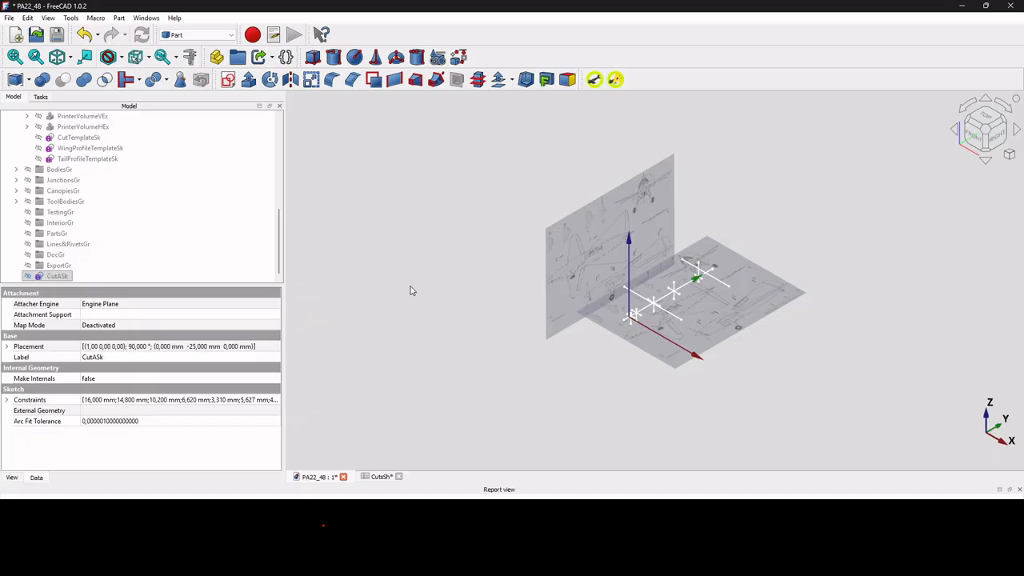
Review the expression driving CutASk's placement position y and compare it with the YCut row of the CutsSh spreadsheet.
click(57, 276)
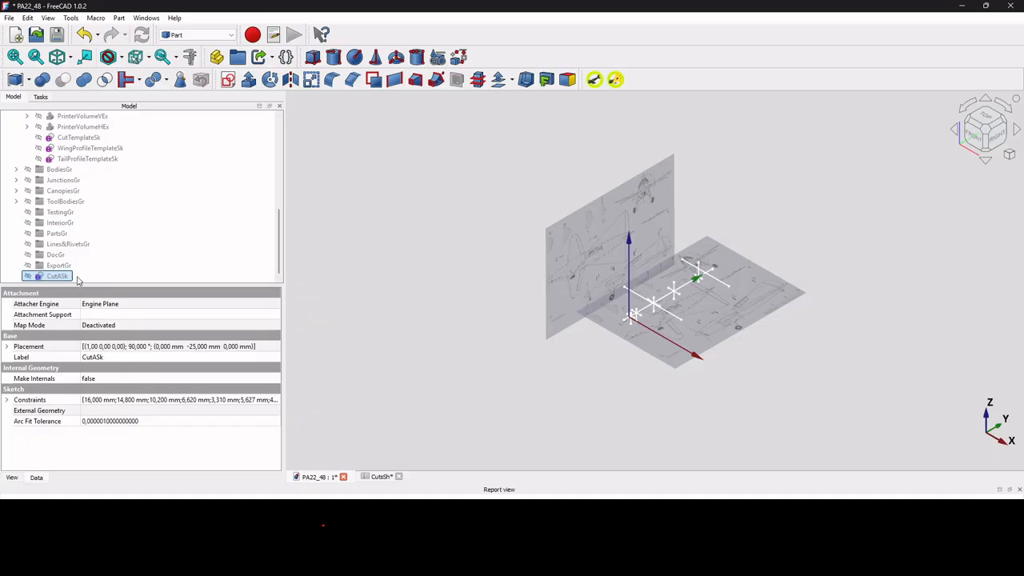
click(6, 347)
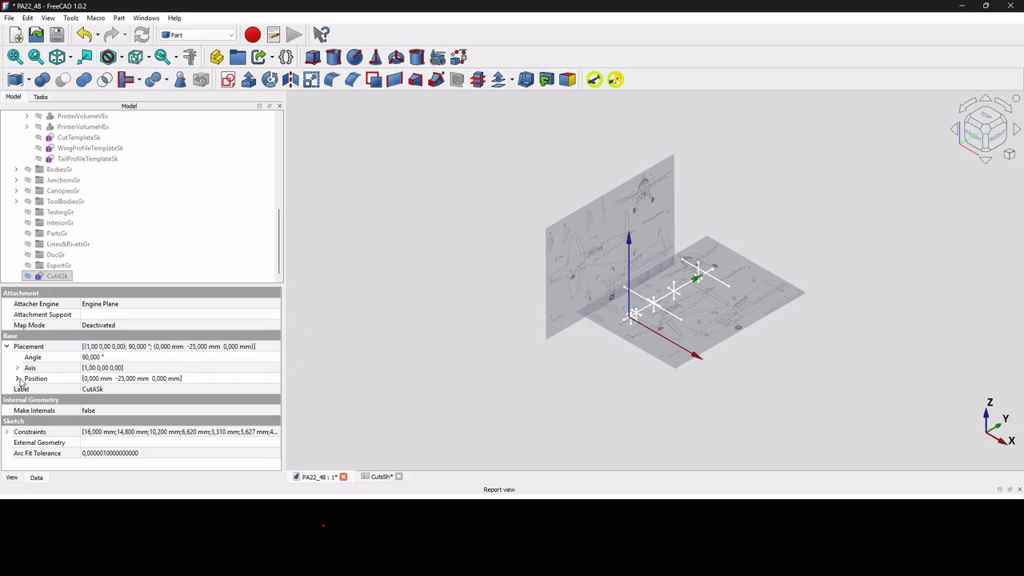
click(18, 379)
click(127, 399)
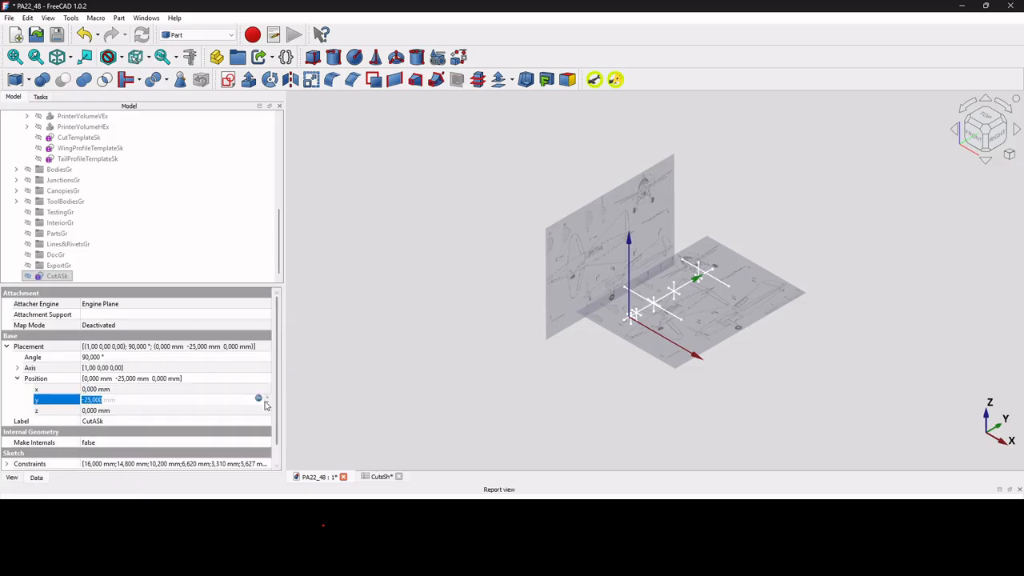
click(258, 398)
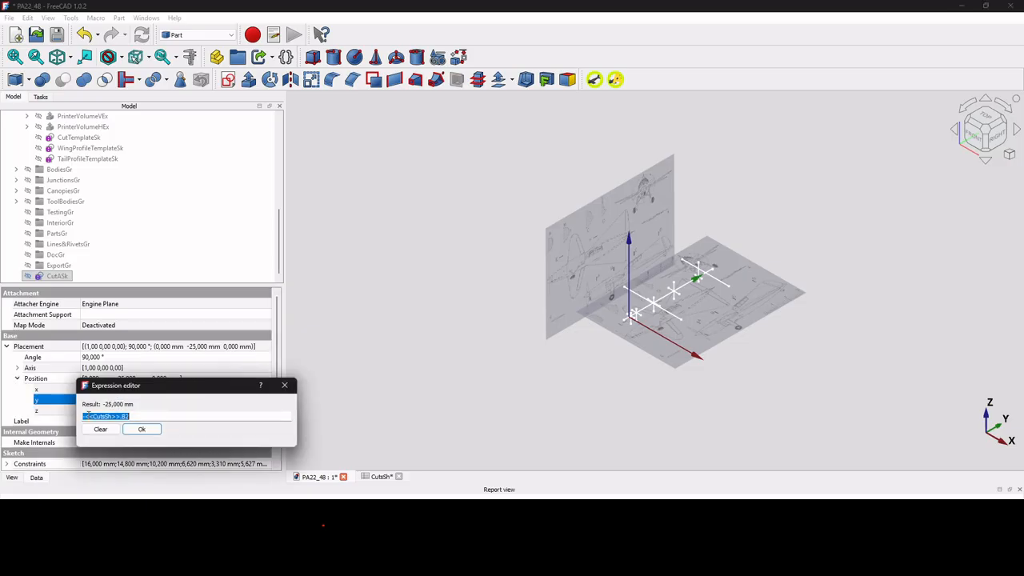
click(142, 429)
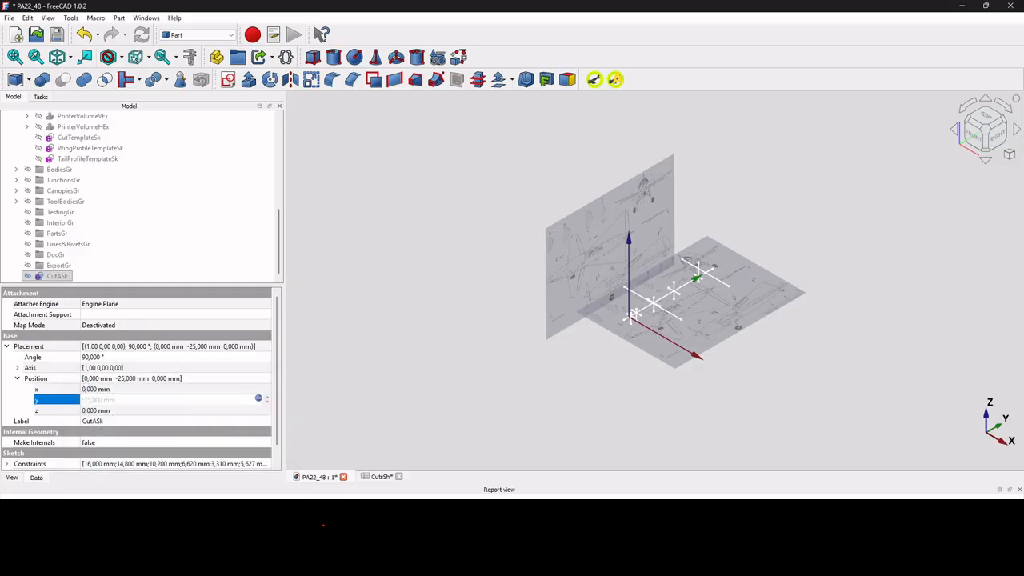
click(382, 477)
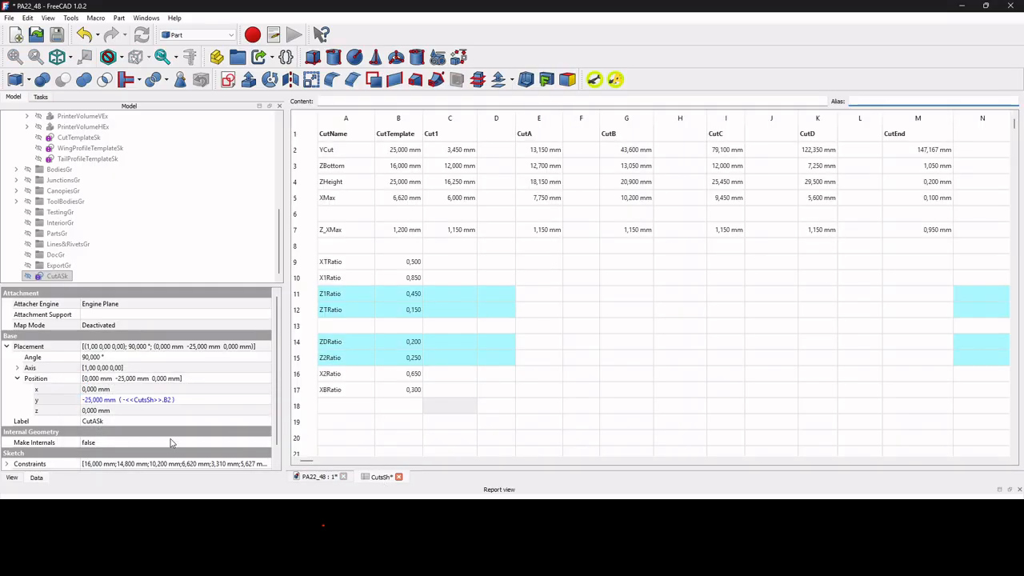
click(320, 477)
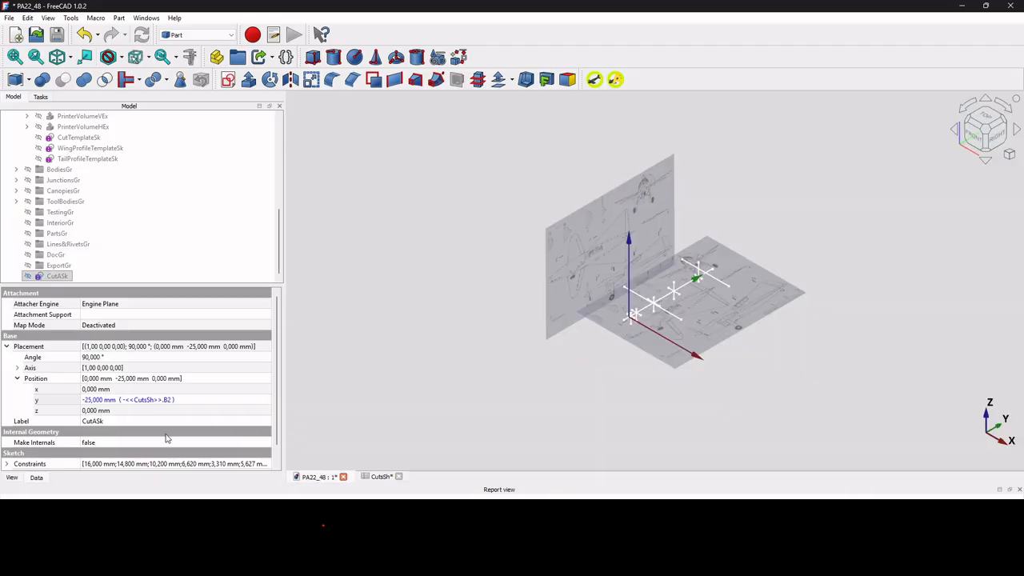
Change the expression of CutASk's placement position y to <<CutsSh>>.E2, without the minus sign.
click(168, 402)
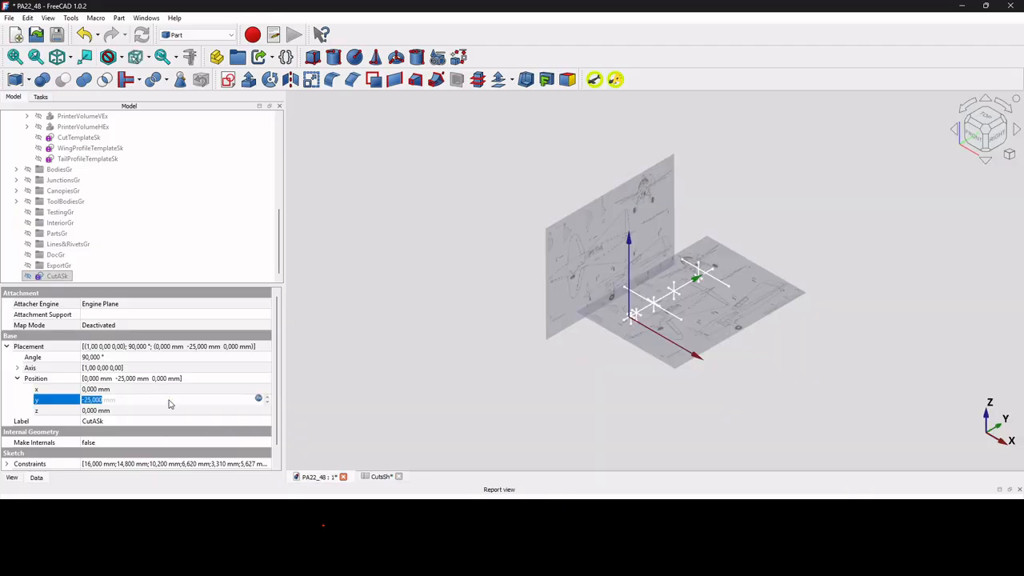
click(258, 399)
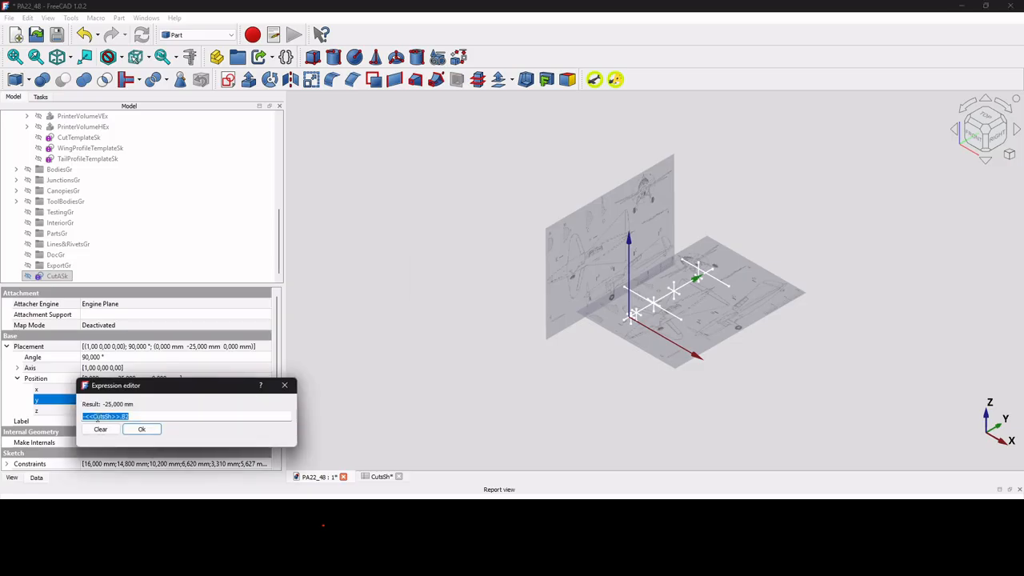
click(84, 417)
key(Delete)
key(BackSpace)
key(BackSpace)
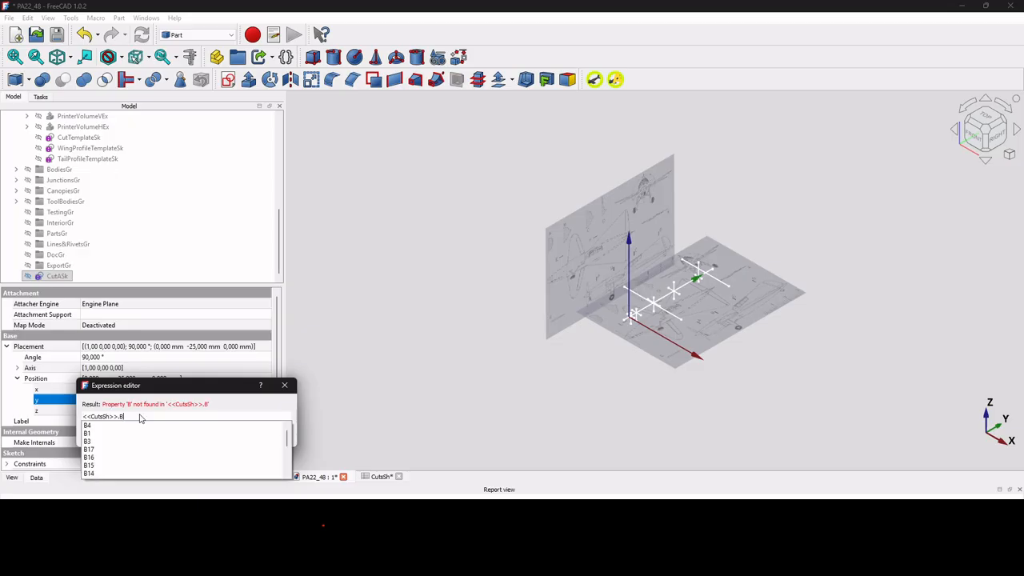
text(C2)
key(Return)
key(Return)
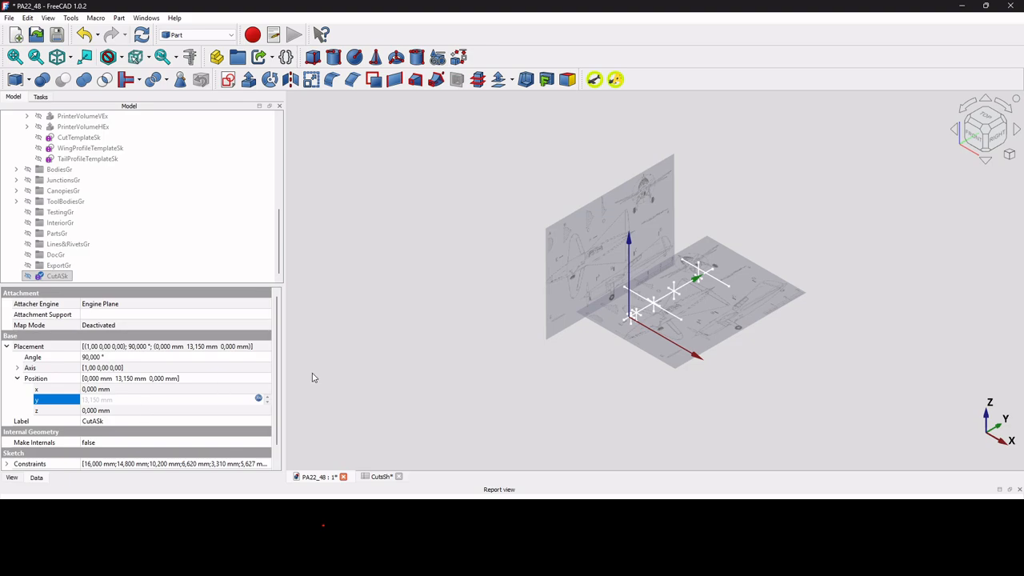
List CutASk's constraint expressions and run the "Change All Expressions in a standard cut" macro with target column E.
drag(277, 402, 276, 424)
click(6, 443)
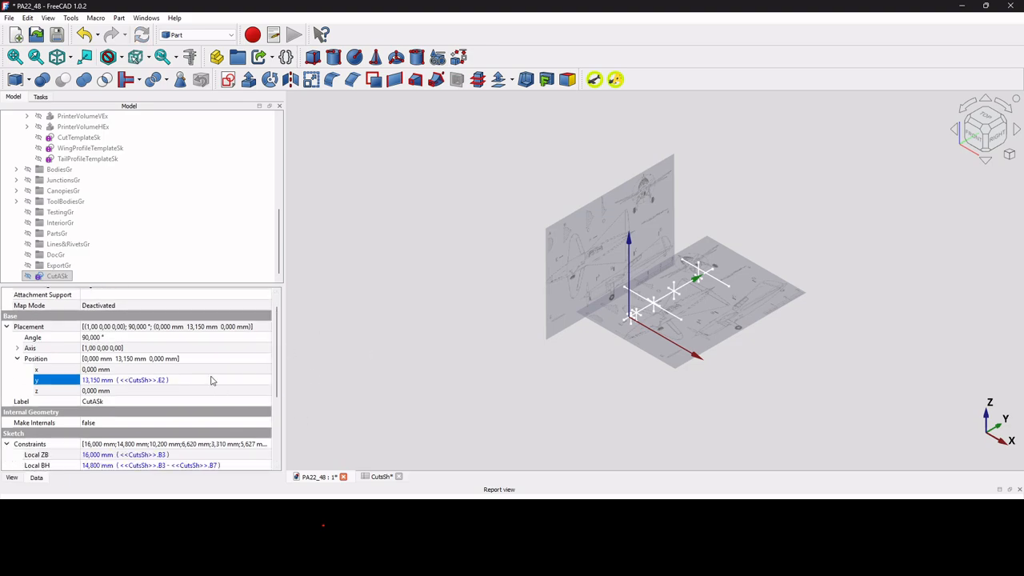
scroll(212, 380, down, 4)
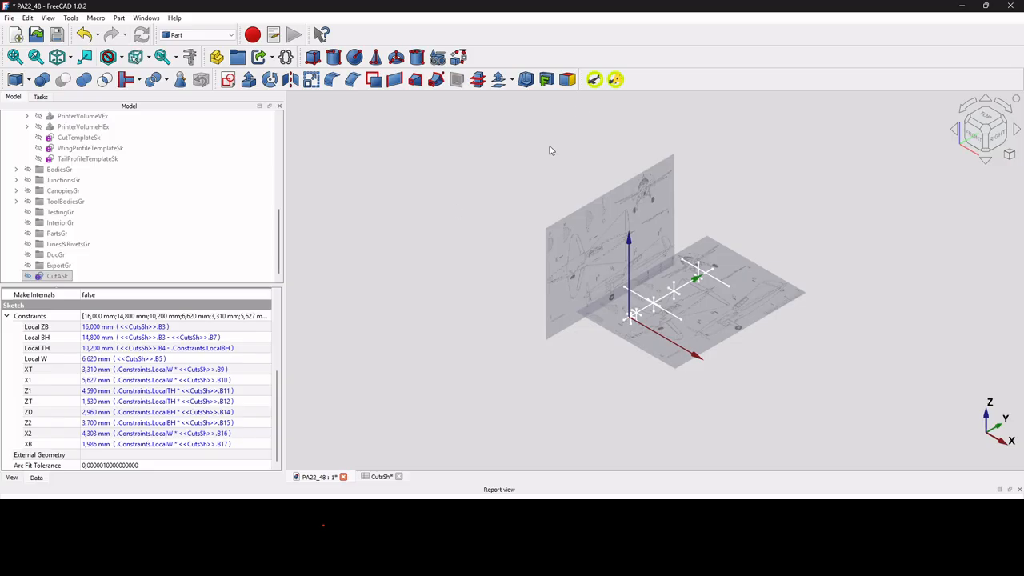
click(615, 80)
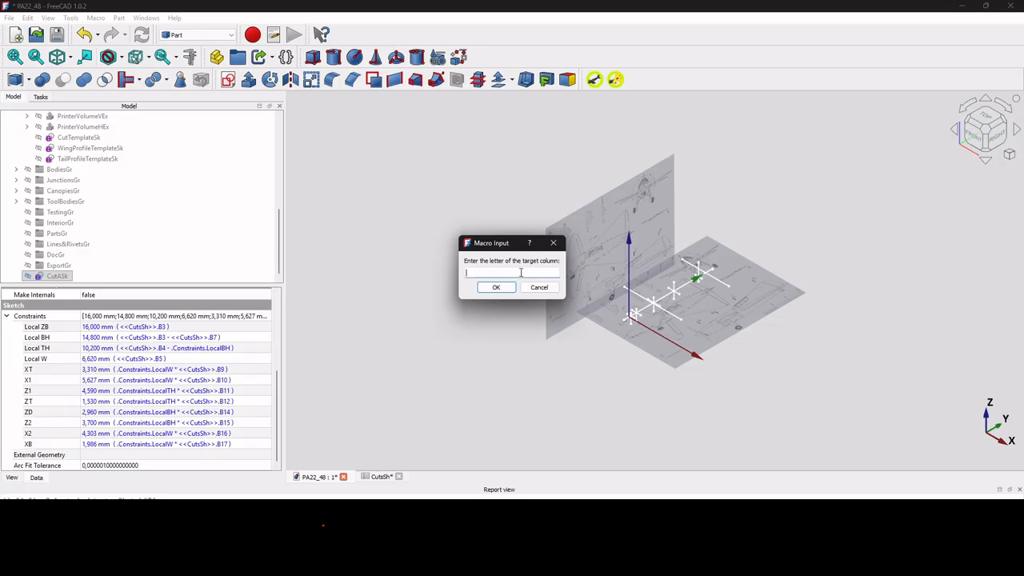
text(E)
click(496, 288)
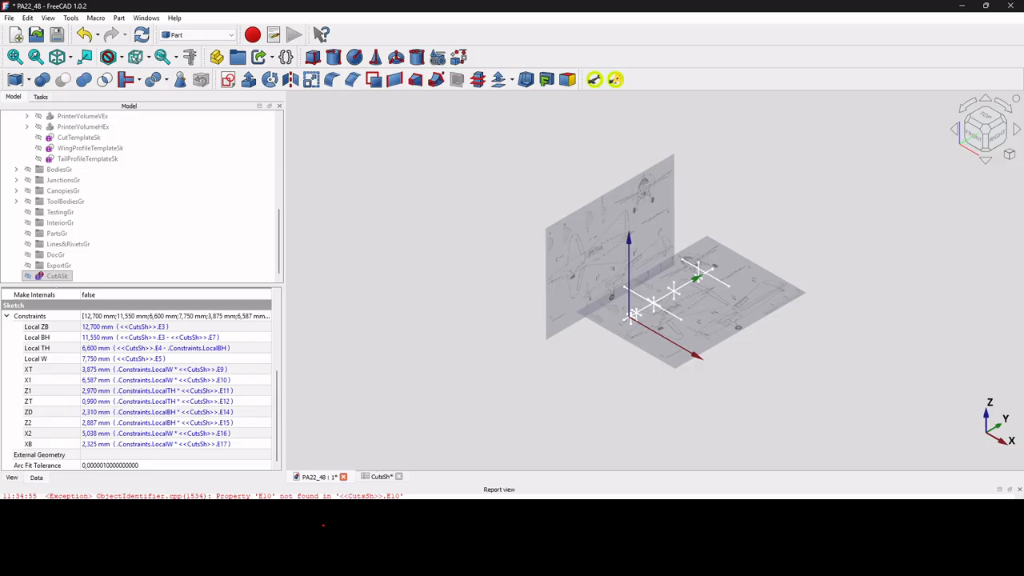
Copy the template ratios in B9:B17 of the CutsSh spreadsheet into the CutA column, starting at cell E9.
click(382, 477)
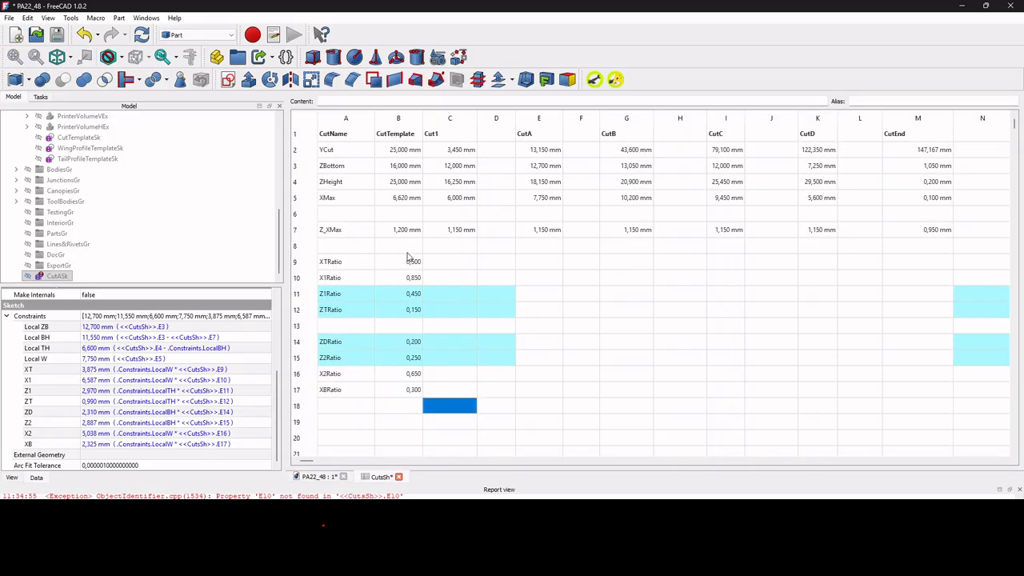
drag(409, 263, 384, 416)
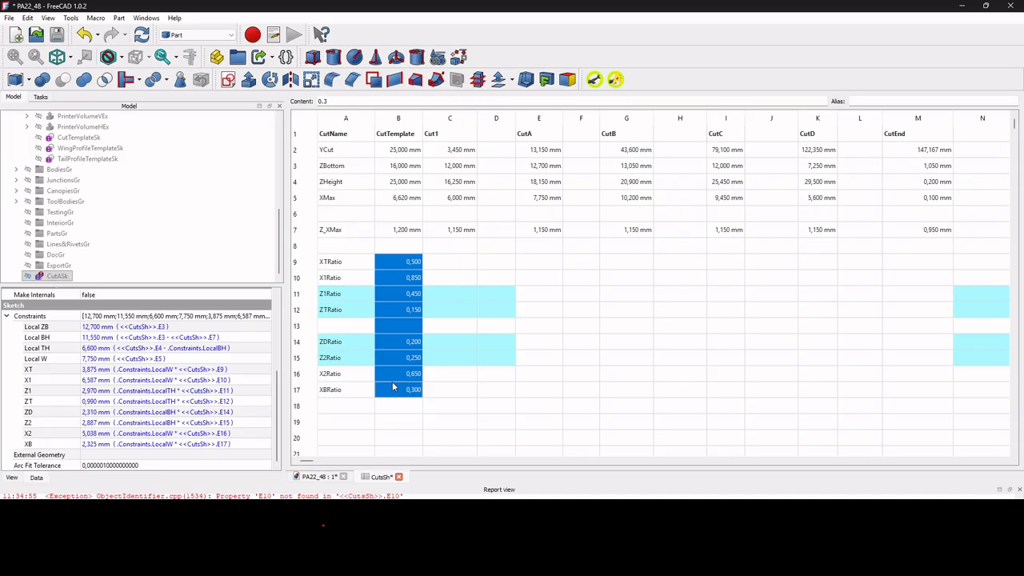
key(ctrl+c)
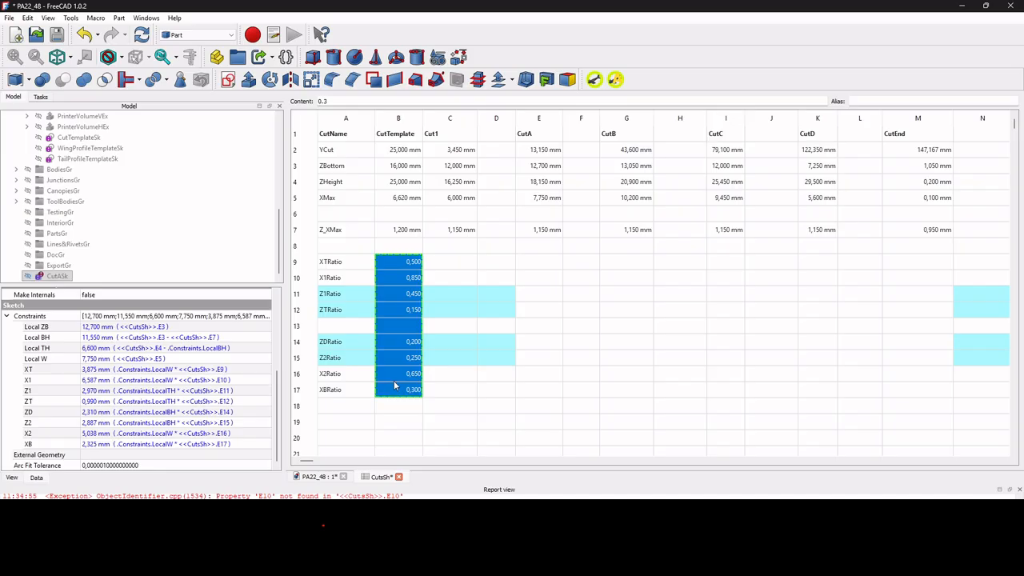
click(540, 268)
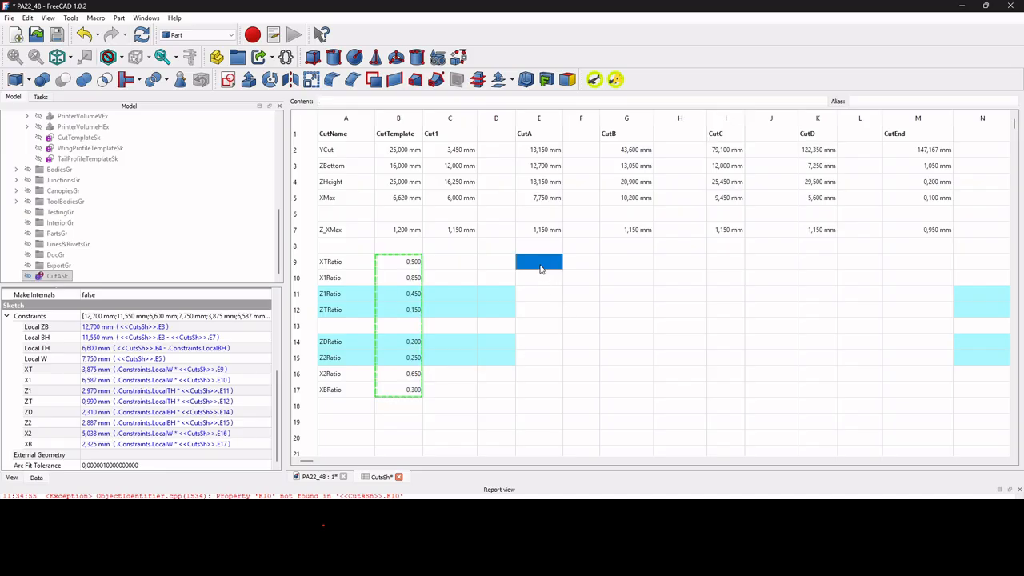
key(ctrl+v)
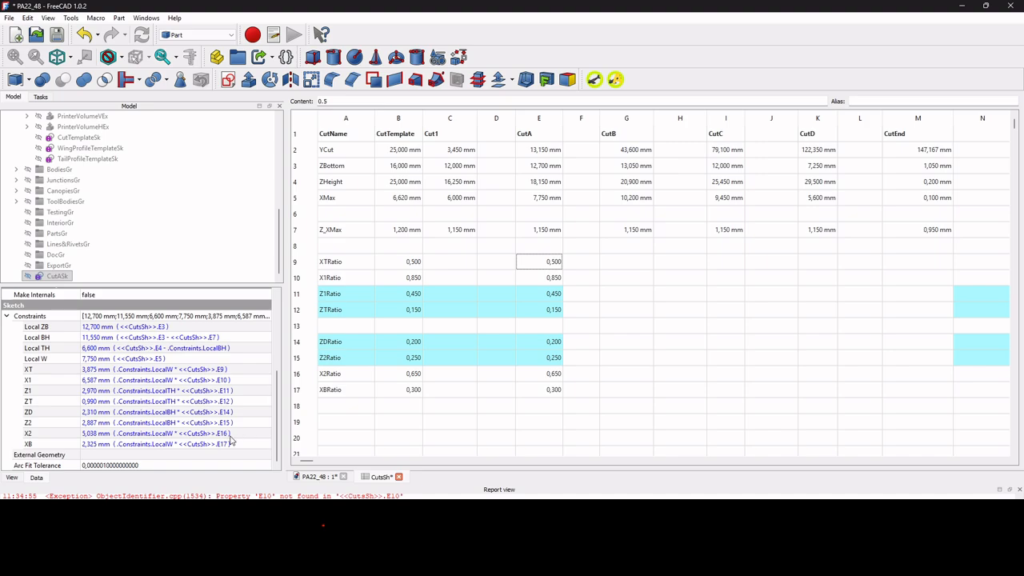
Clear the report view messages and return to the PA22_48 3D model.
right_click(177, 509)
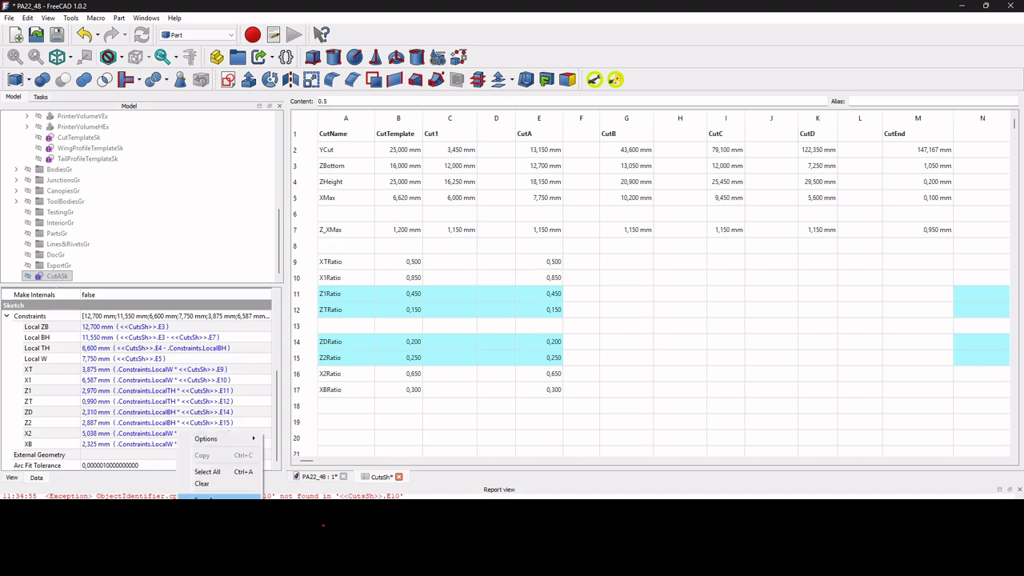
click(213, 486)
click(314, 476)
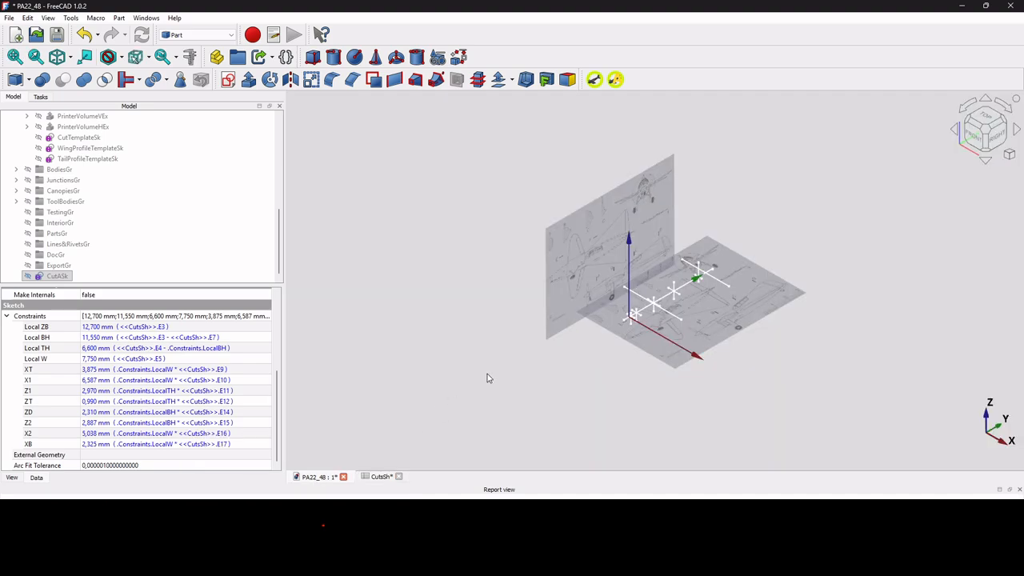
Make the CutASk sketch visible and examine from the front how its curve meets the cut A guide lines.
click(28, 275)
scroll(626, 290, up, 10)
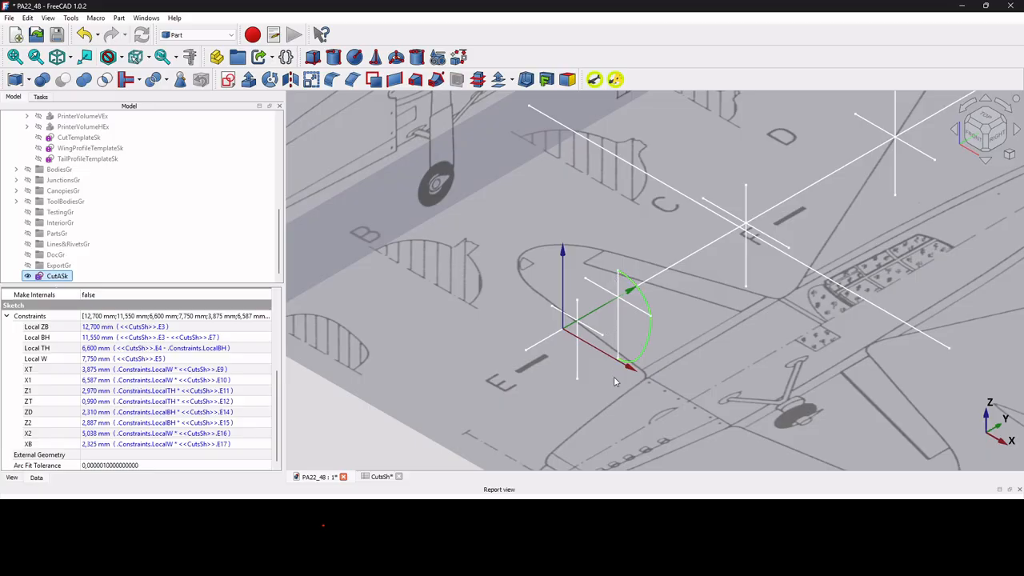
scroll(614, 362, up, 2)
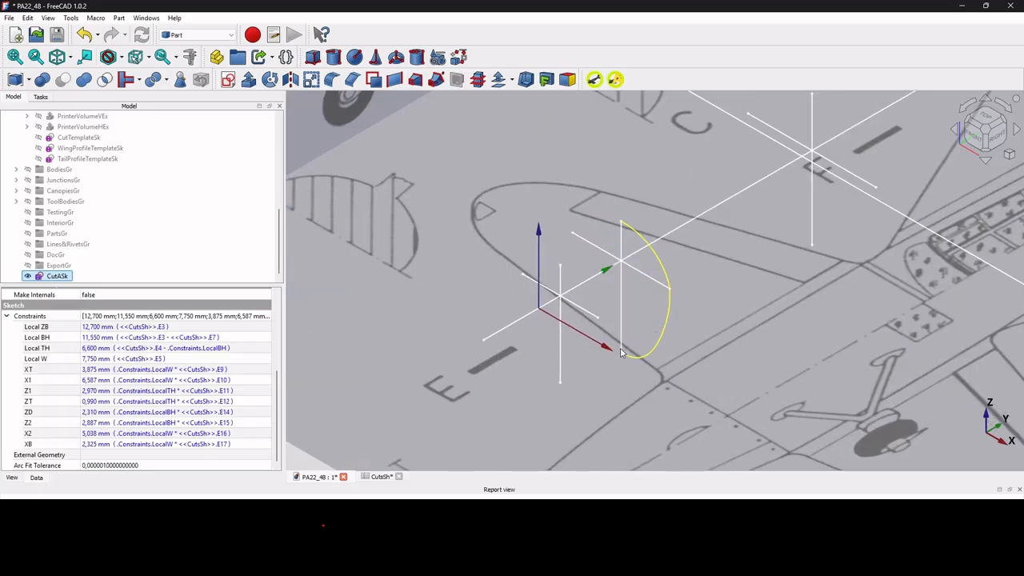
click(624, 224)
scroll(676, 289, up, 3)
click(974, 136)
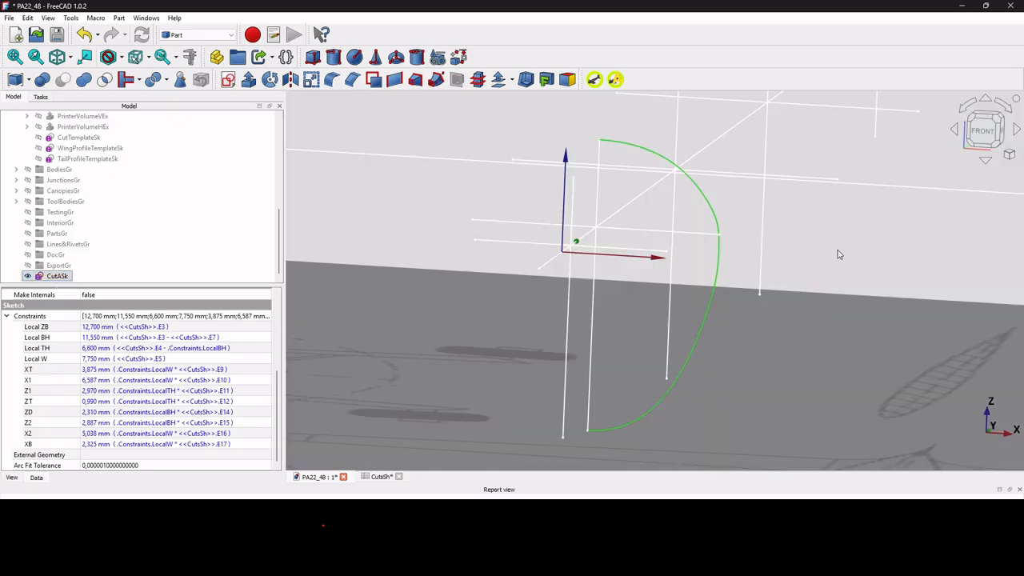
Examine the CutASk curve up close from the front and in isometric view against the guide lines.
scroll(730, 237, up, 3)
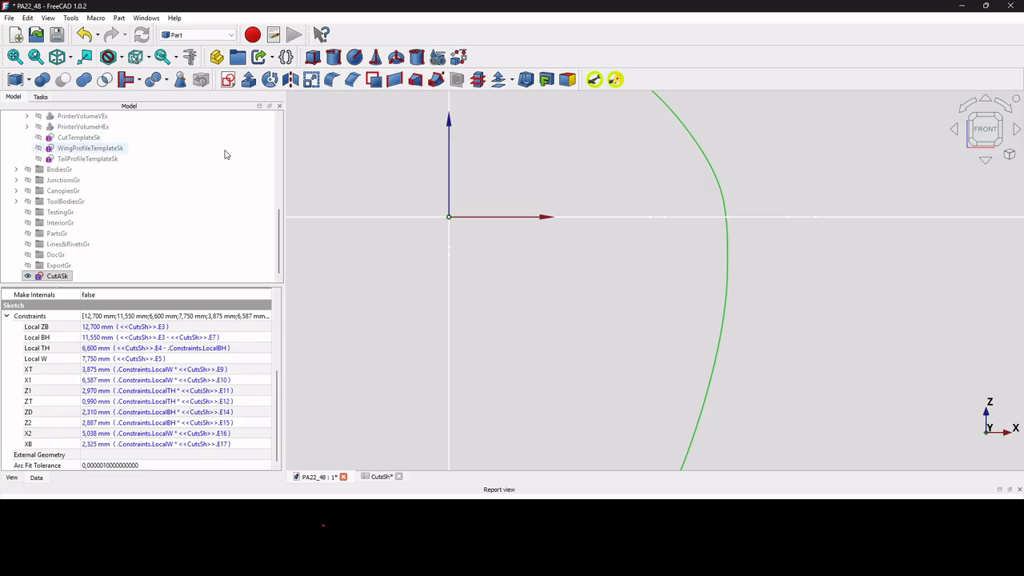
click(56, 57)
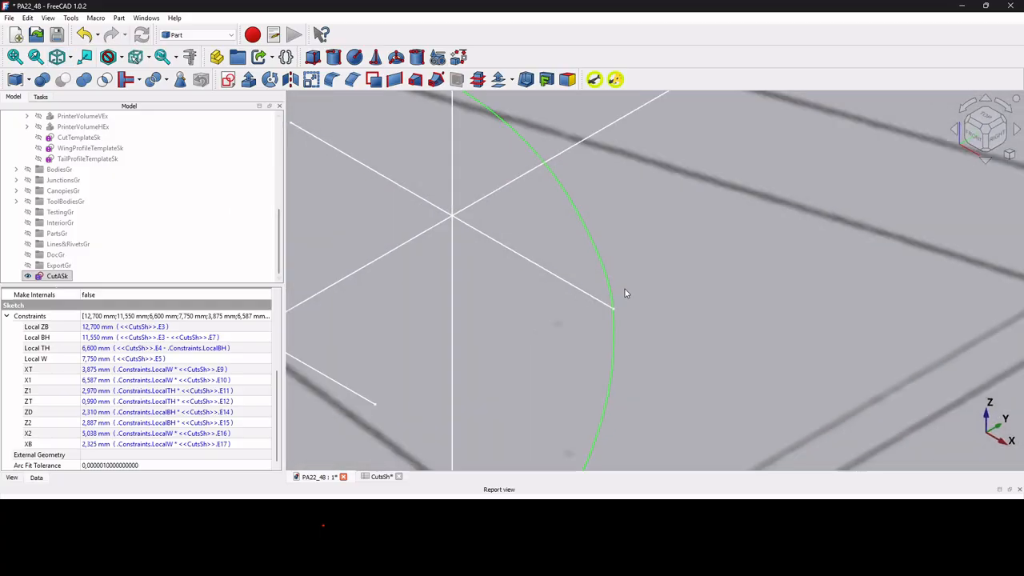
scroll(624, 293, down, 2)
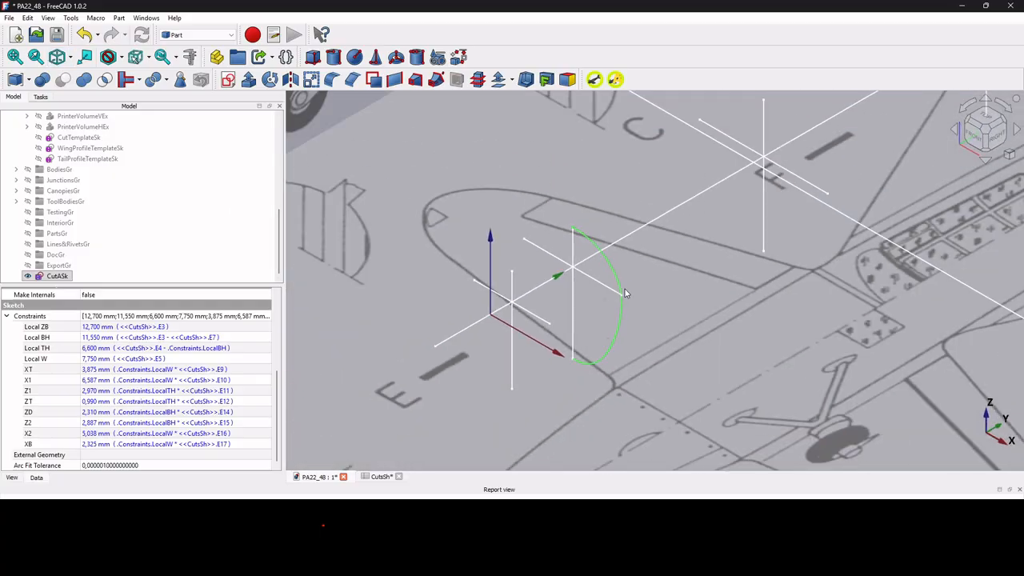
scroll(625, 293, down, 5)
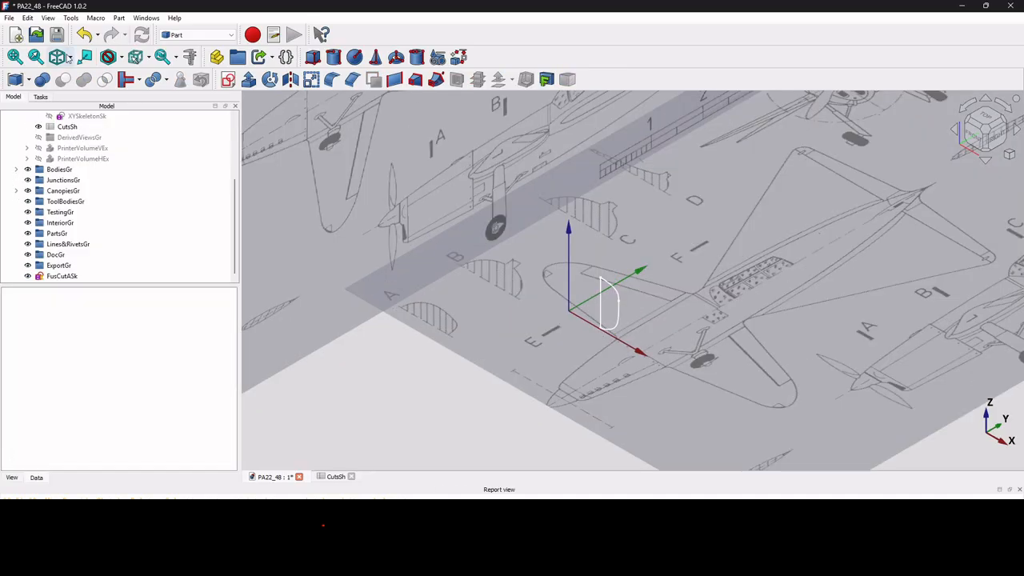
Import the Payen PA-22 Fléchair plan drawing from the Images Reference folder as an image plane.
click(9, 19)
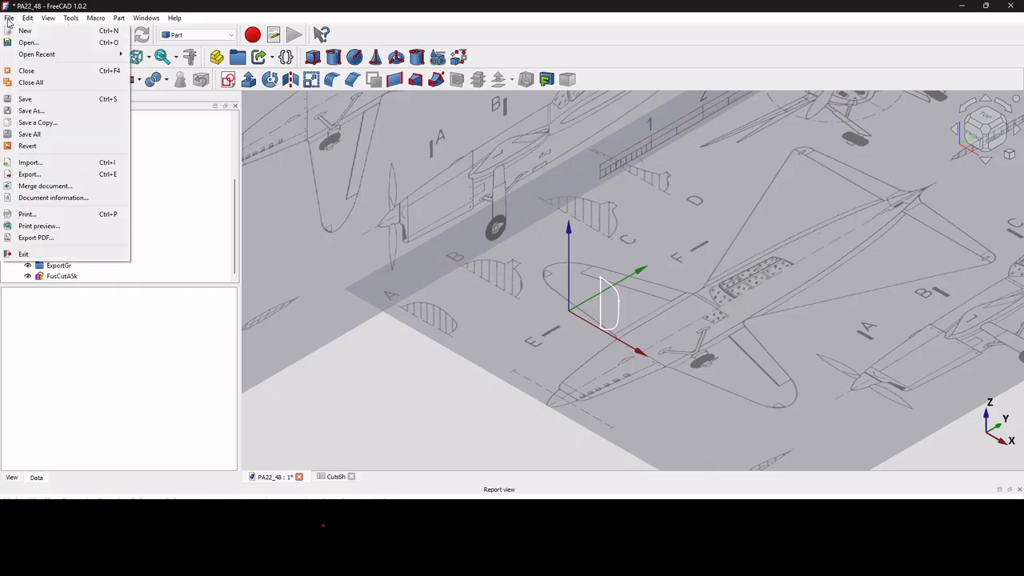
click(60, 164)
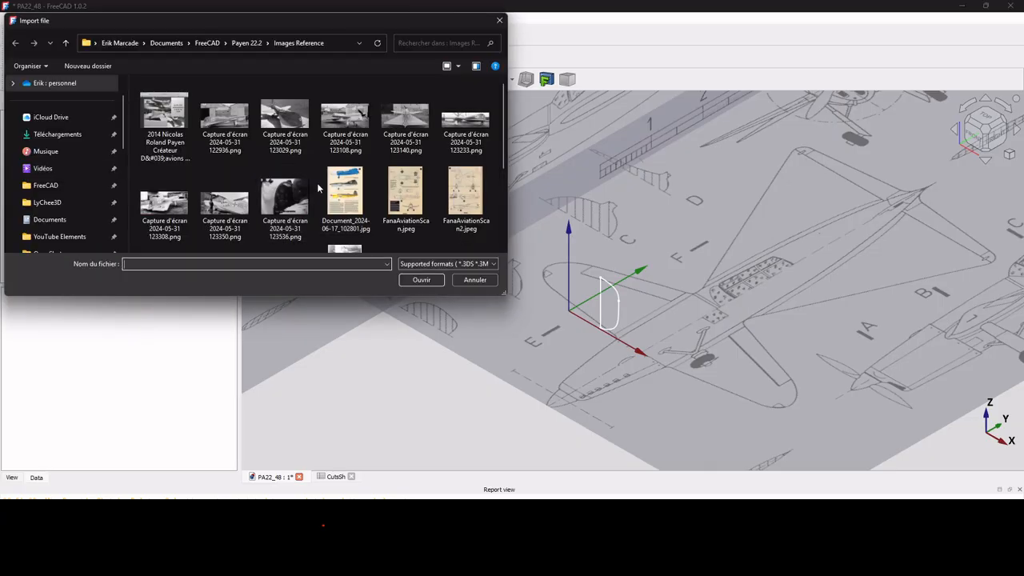
scroll(320, 189, down, 3)
click(280, 220)
double_click(280, 220)
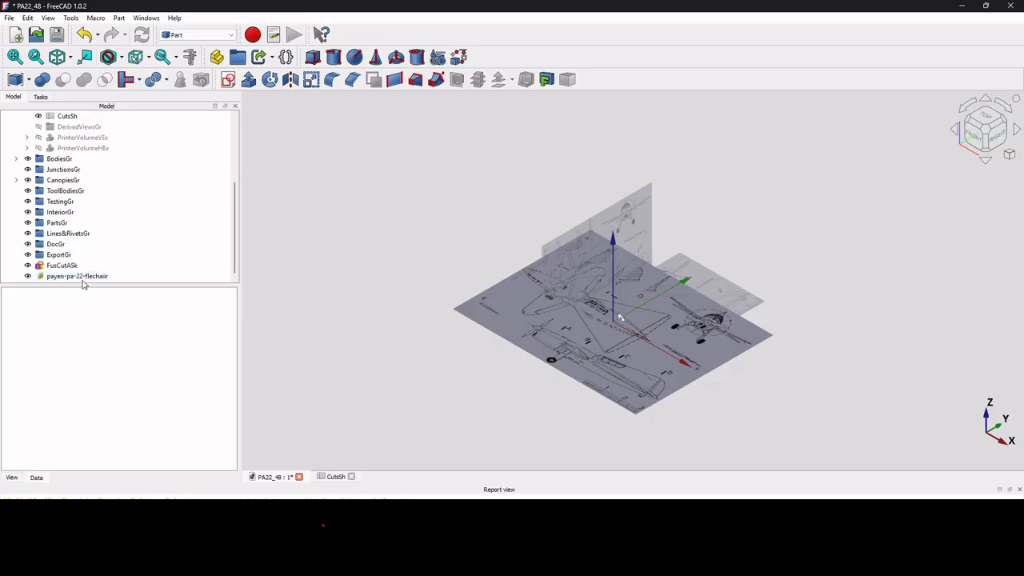
Place the imported Payen PA-22 image on the XZ plane.
click(83, 276)
double_click(83, 277)
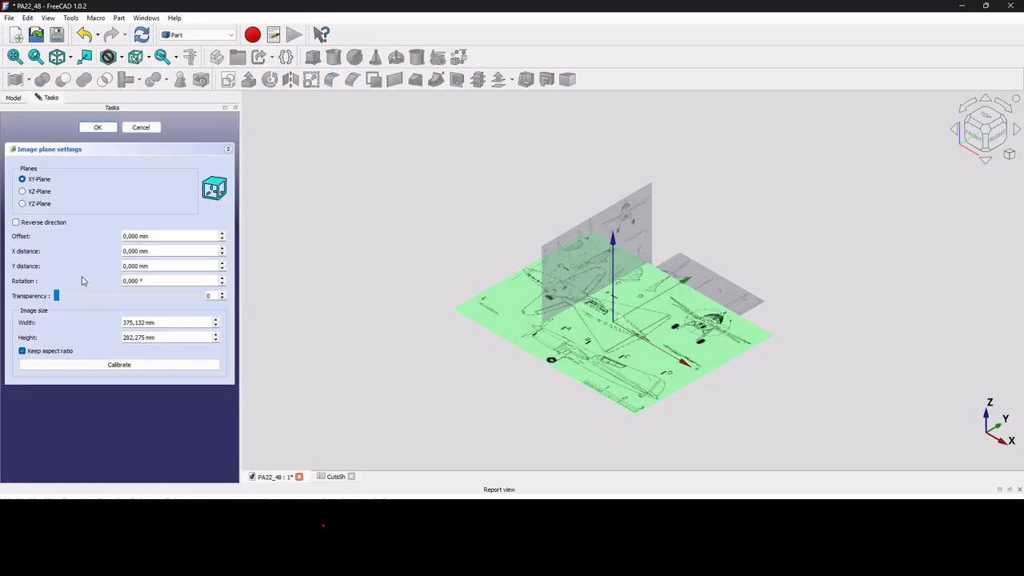
click(23, 191)
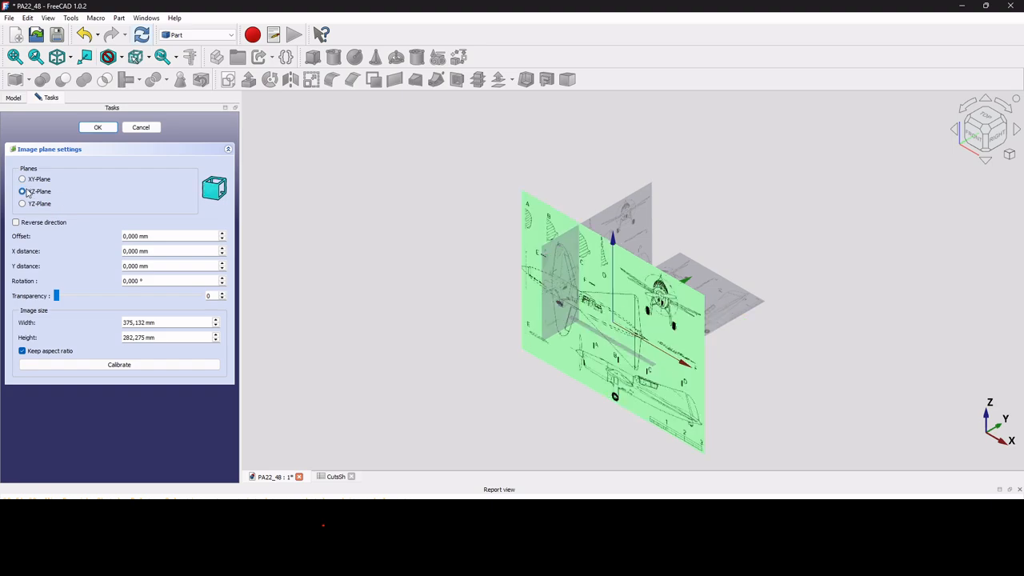
click(98, 128)
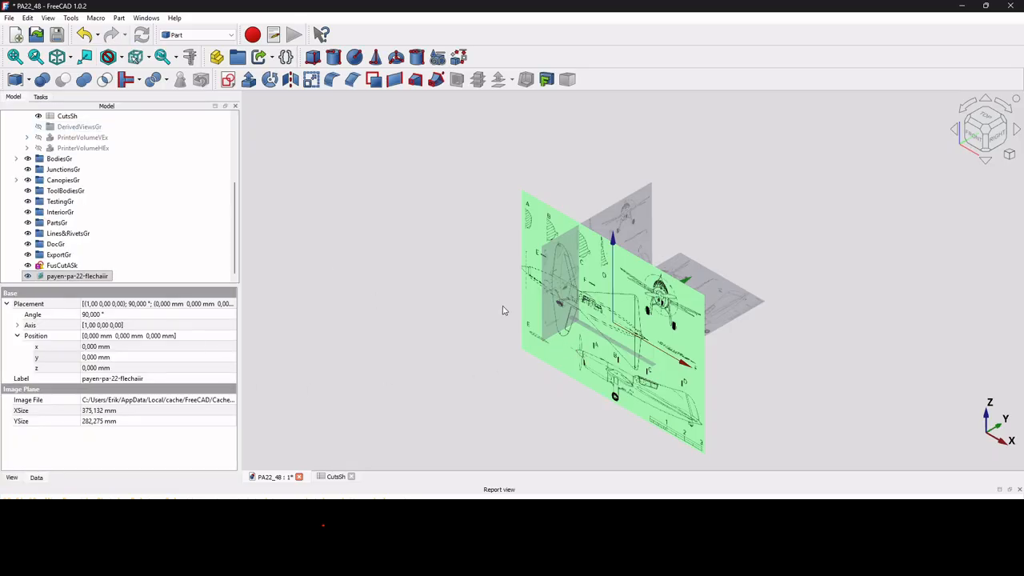
Set the transparency of the imported PA-22 image to 50 in the front view.
click(977, 138)
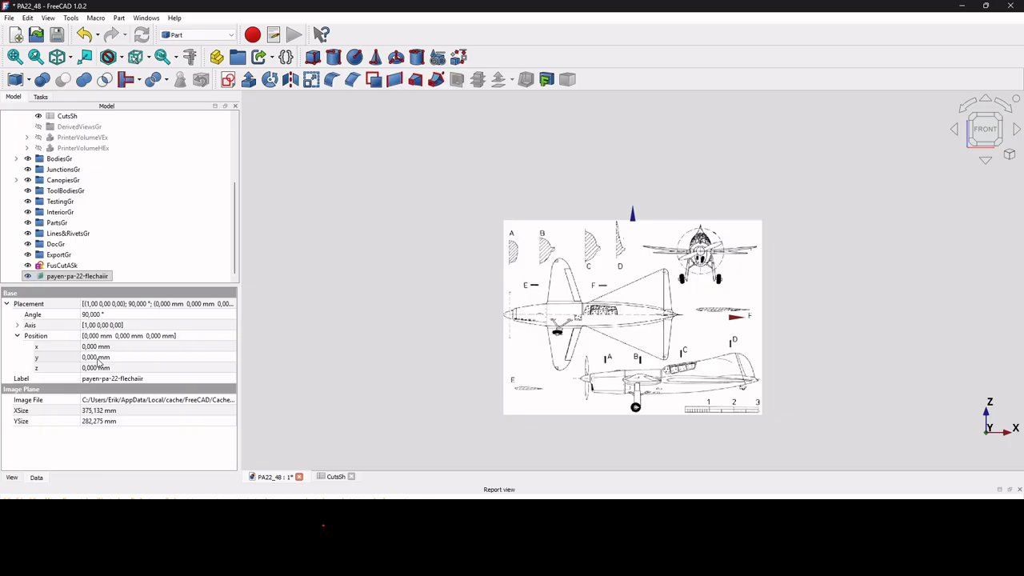
click(14, 479)
click(88, 381)
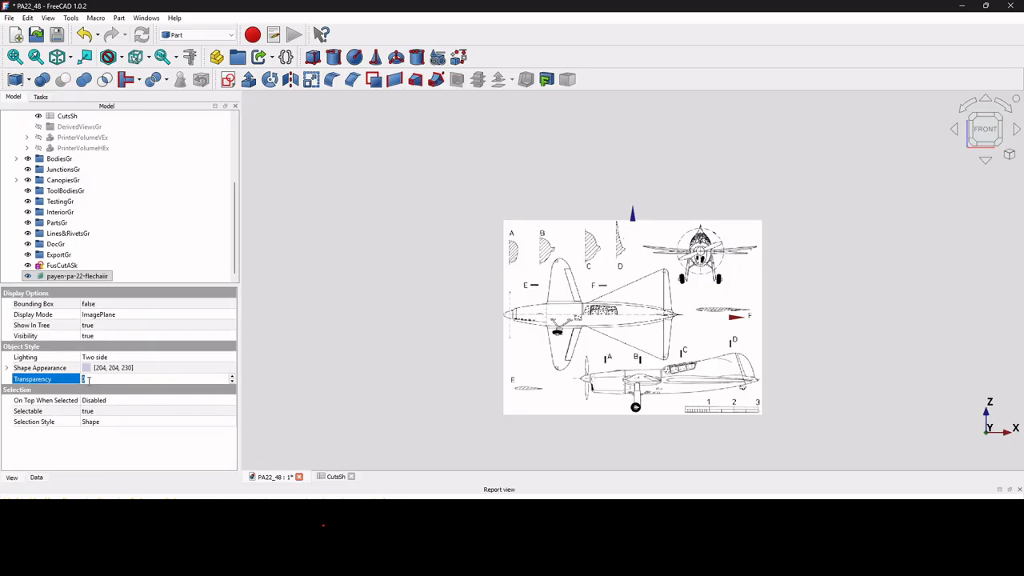
text(50)
key(Return)
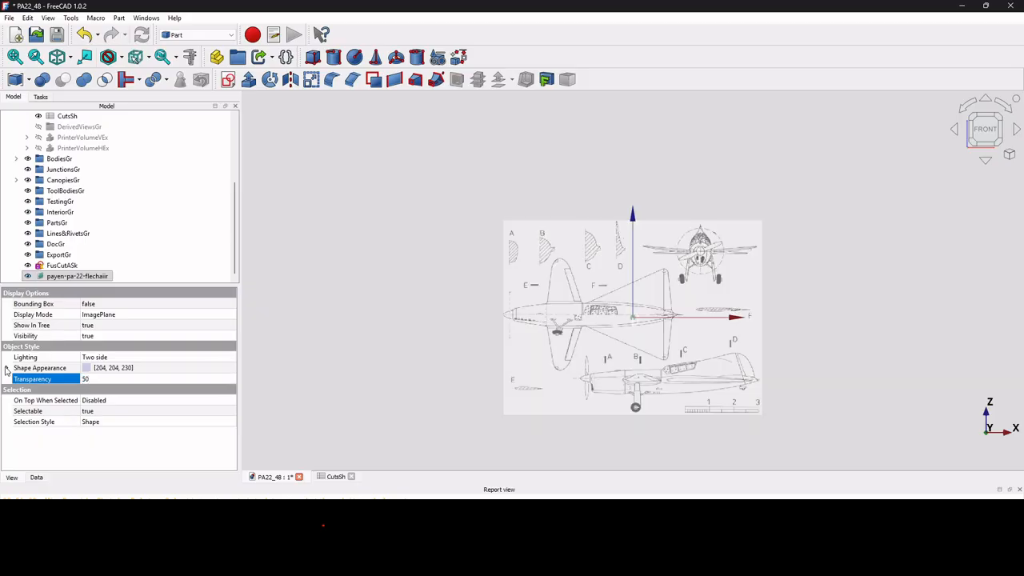
Set the y position of the imported PA-22 image to 20 mm.
click(37, 478)
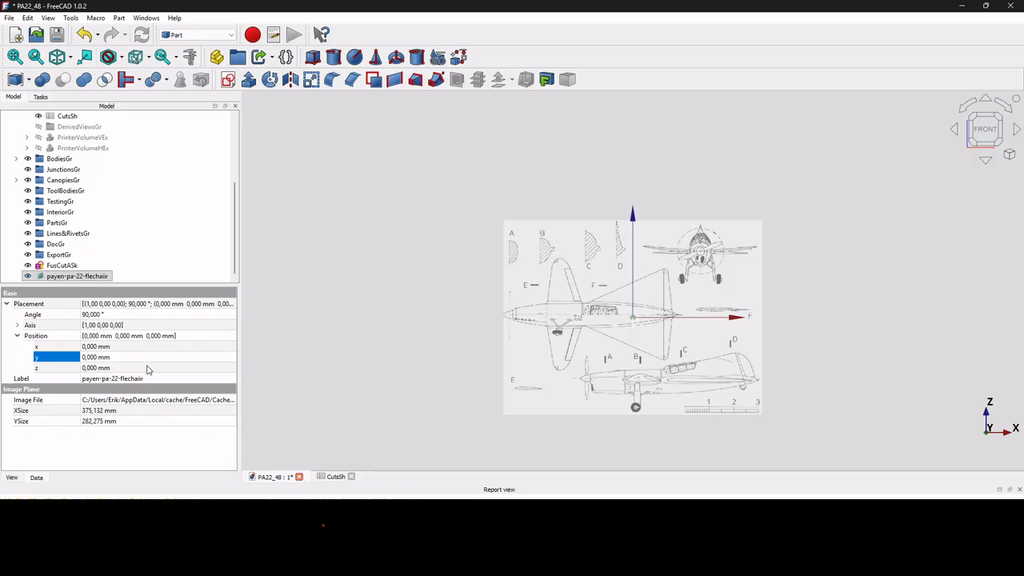
click(135, 356)
text(20)
key(Return)
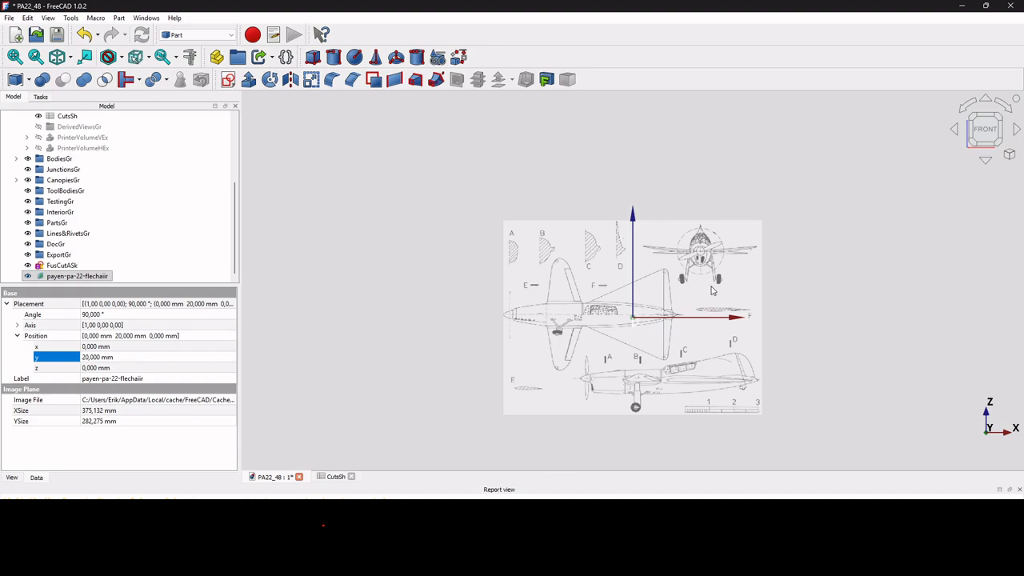
Examine section A in the imported drawing and look up CutA's ZHeight in the CutsSh spreadsheet.
scroll(669, 296, up, 2)
scroll(583, 347, up, 2)
scroll(595, 340, down, 2)
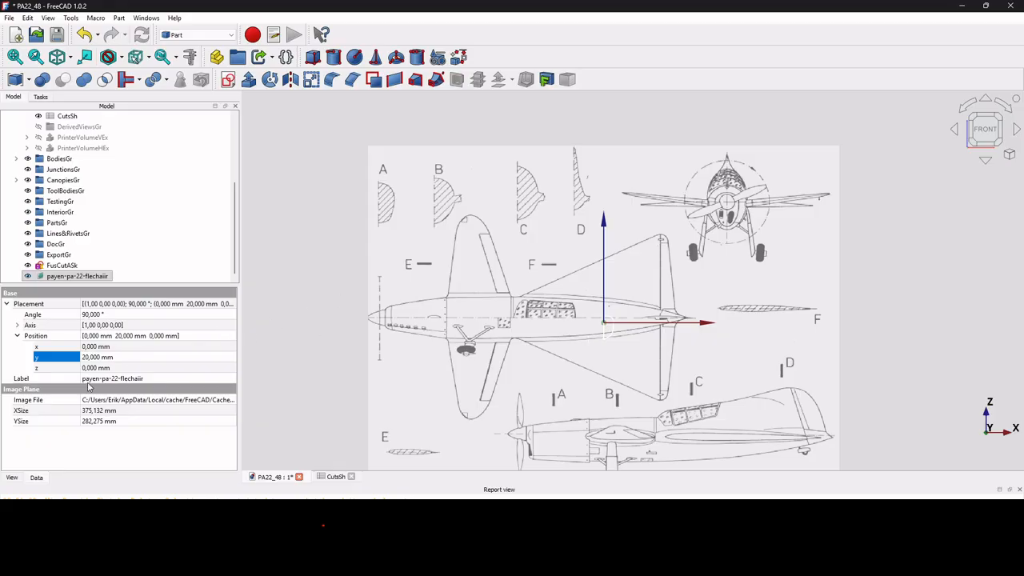
right_click(417, 238)
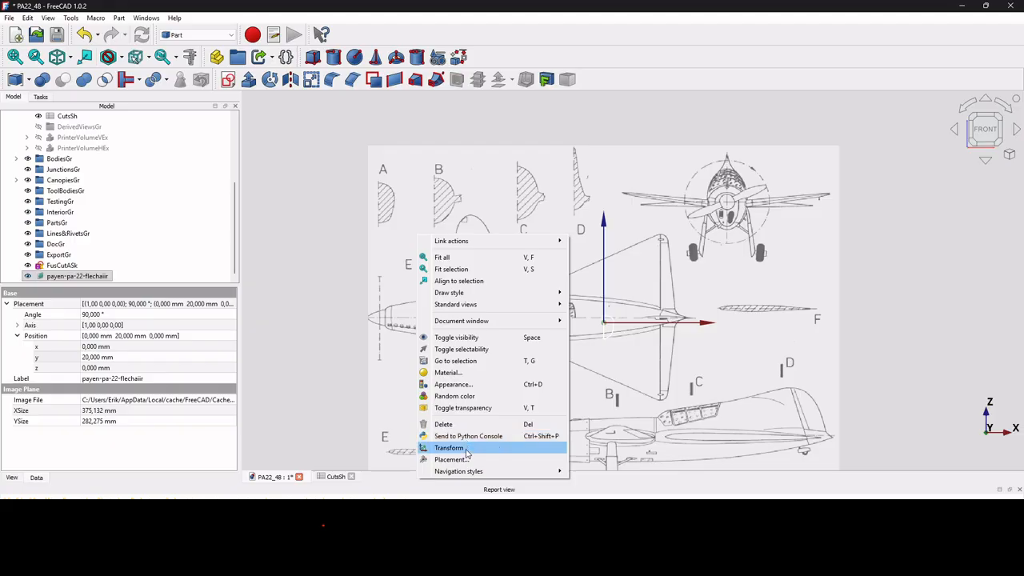
click(328, 340)
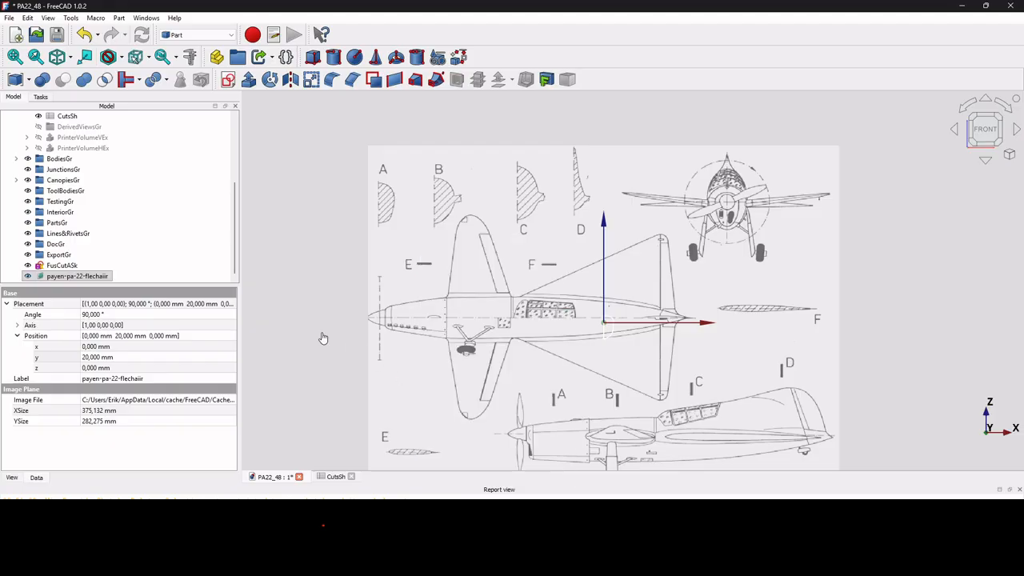
scroll(373, 224, up, 5)
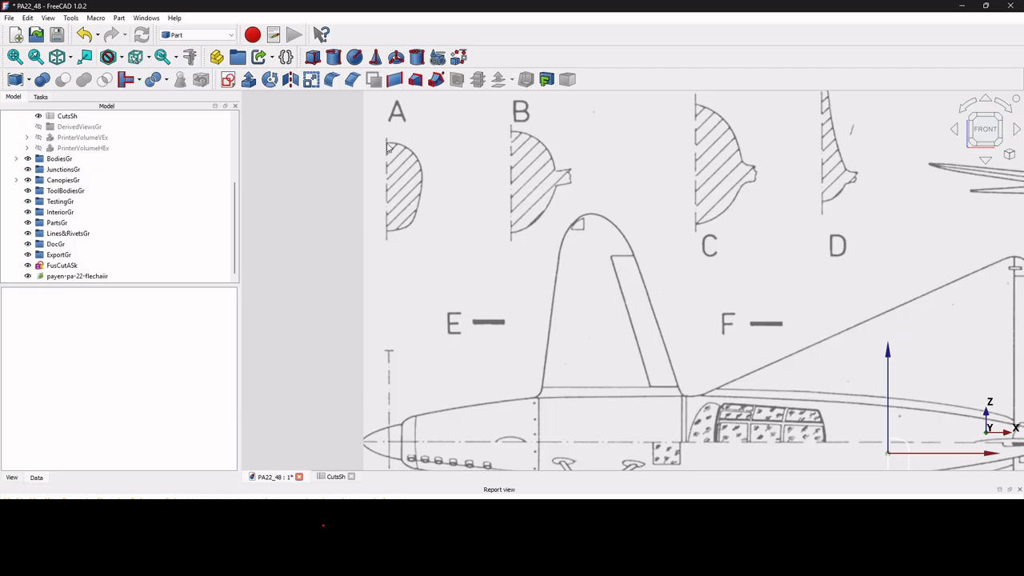
click(335, 476)
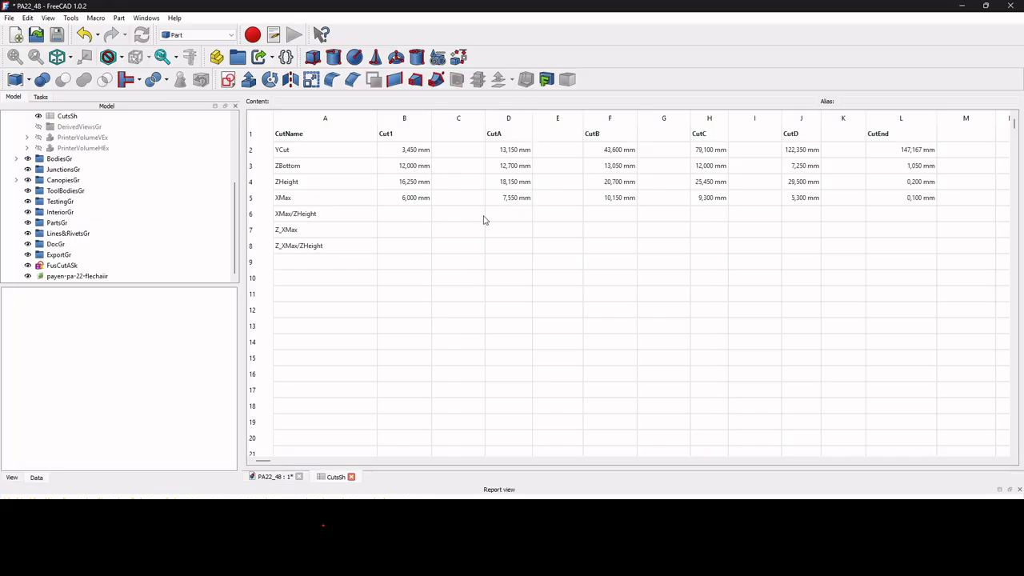
click(275, 478)
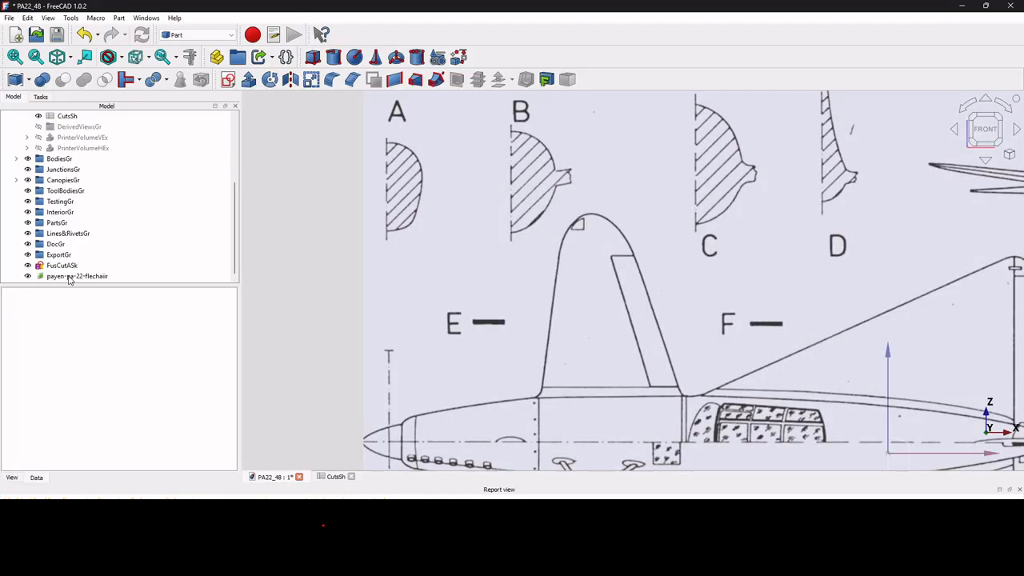
Calibrate the PA-22 image by measuring section A from top to bottom along its centreline and assigning 18.15 mm.
double_click(69, 277)
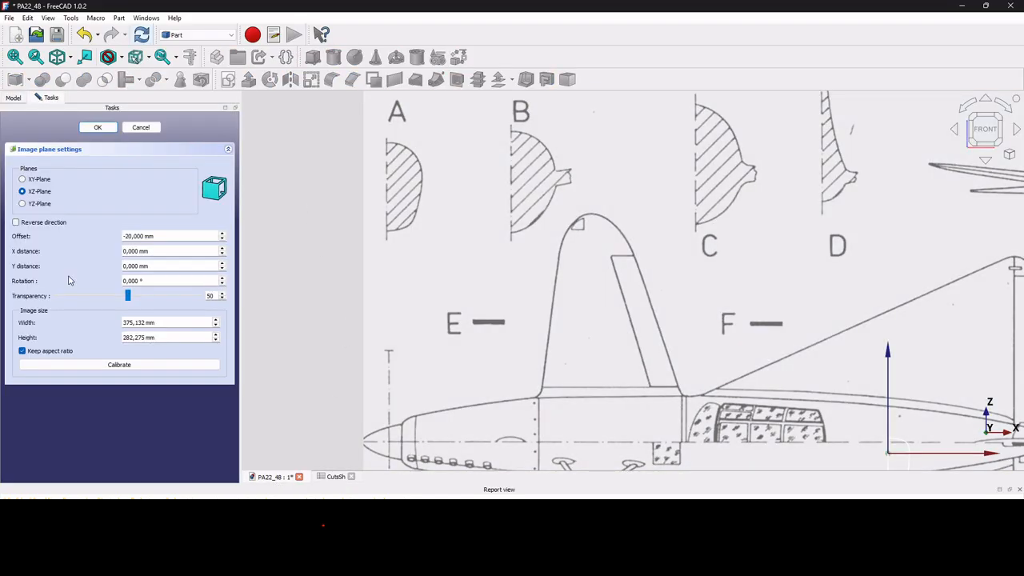
click(120, 366)
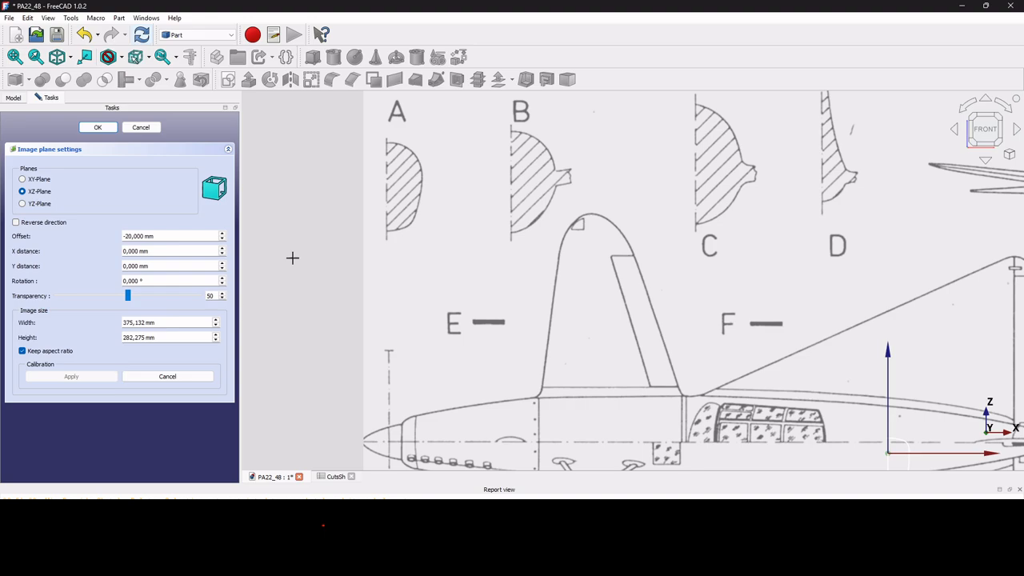
scroll(382, 143, up, 5)
click(383, 141)
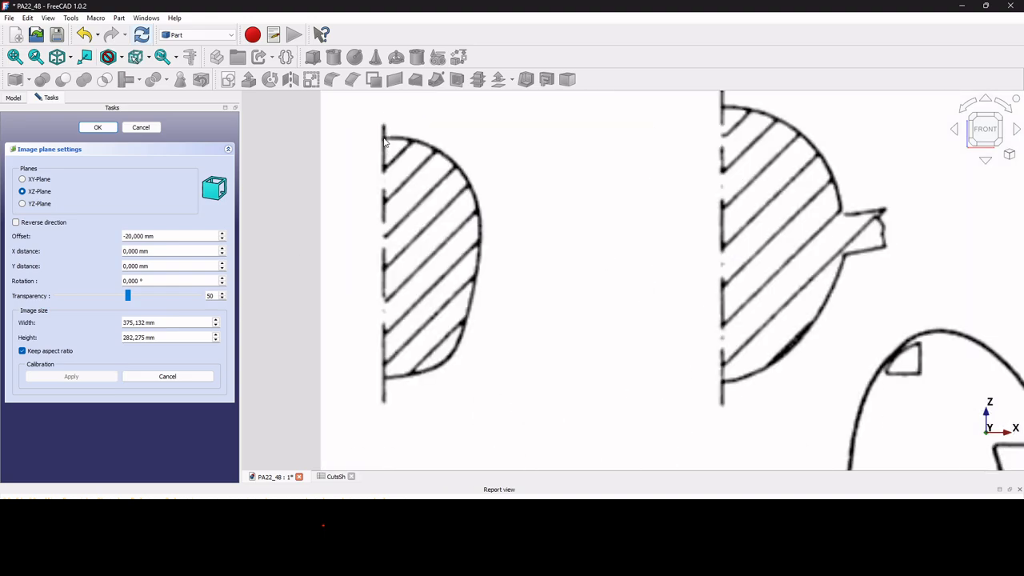
click(384, 380)
text(18.15)
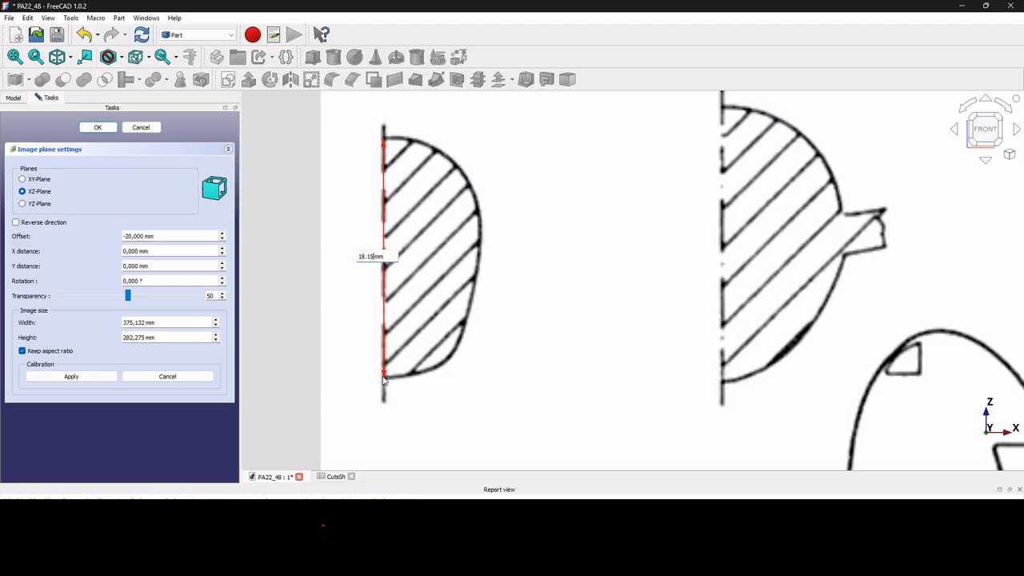
key(Return)
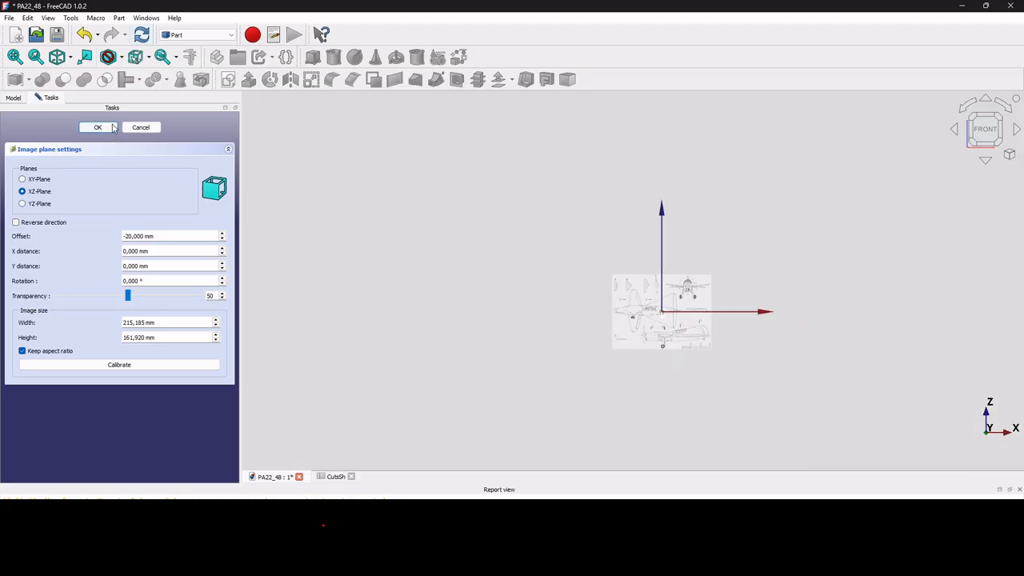
click(98, 127)
Transform the PA-22 image along its horizontal and vertical axes so section A lies over the cut A sketch at the origin.
scroll(655, 320, up, 6)
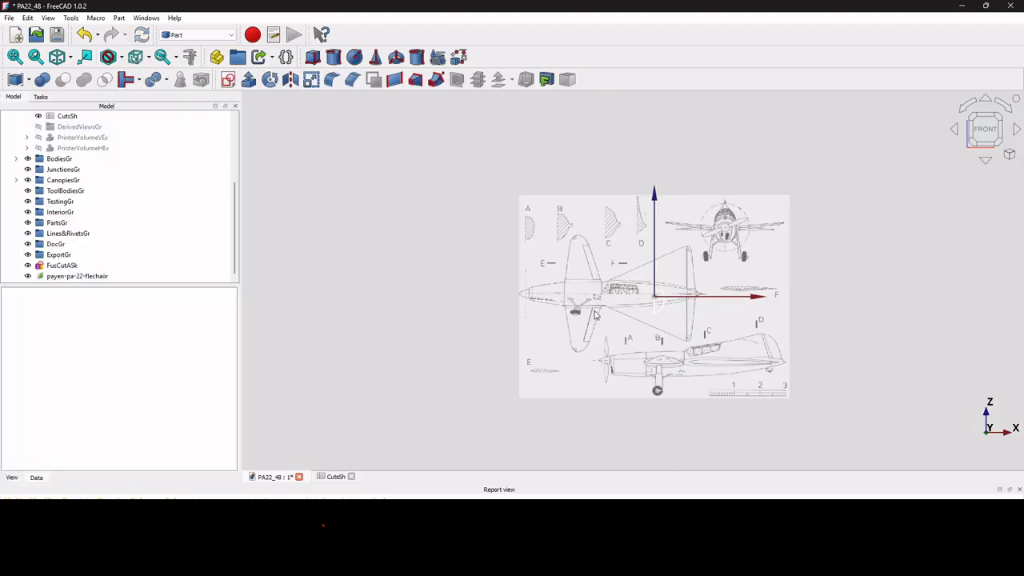
right_click(577, 222)
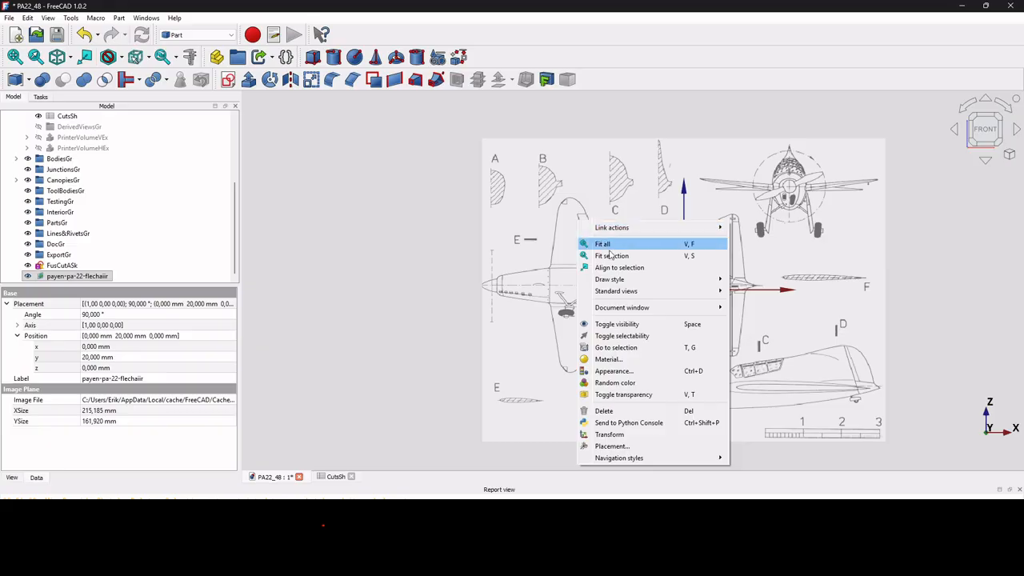
click(652, 436)
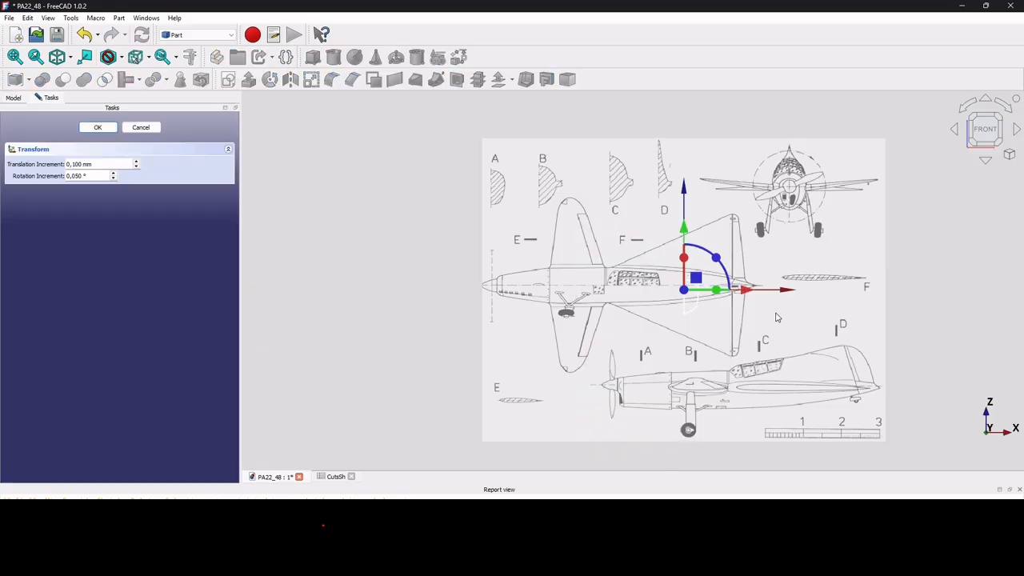
drag(744, 293, 938, 283)
drag(876, 229, 898, 339)
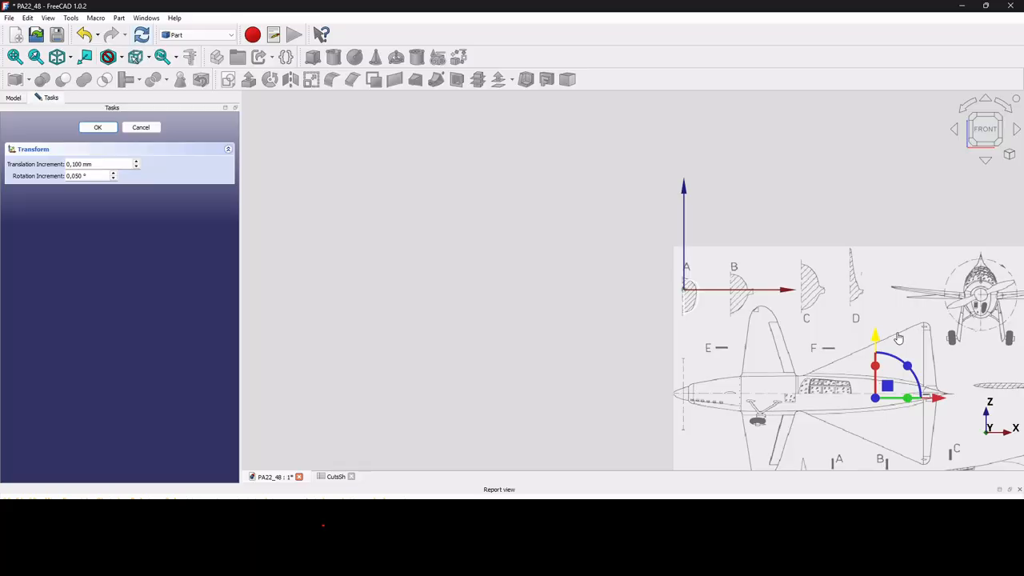
click(98, 128)
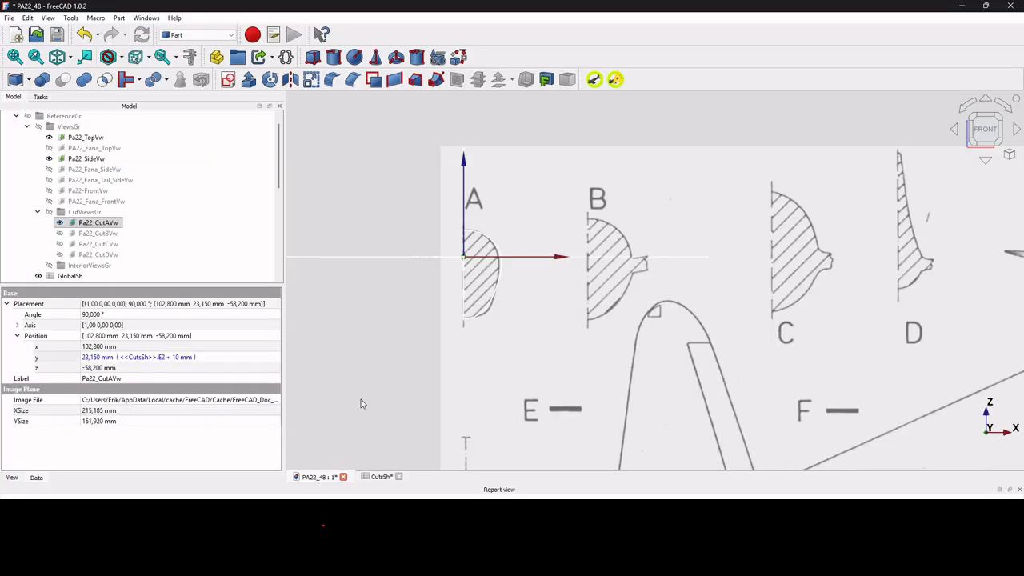
Set CutA's ZTRatio to 0.05 in the CutsSh spreadsheet.
scroll(501, 307, up, 3)
scroll(452, 220, up, 2)
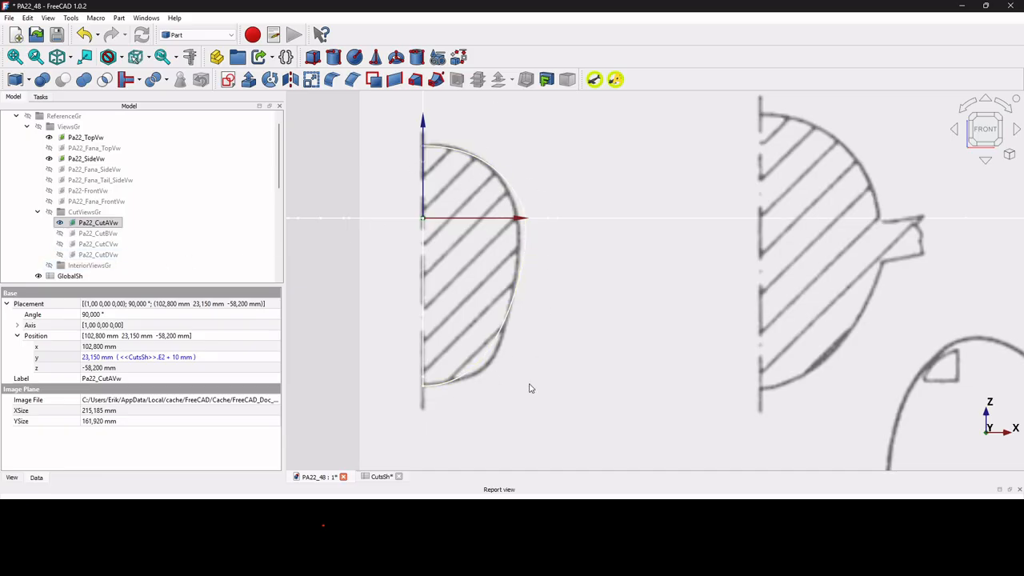
click(379, 477)
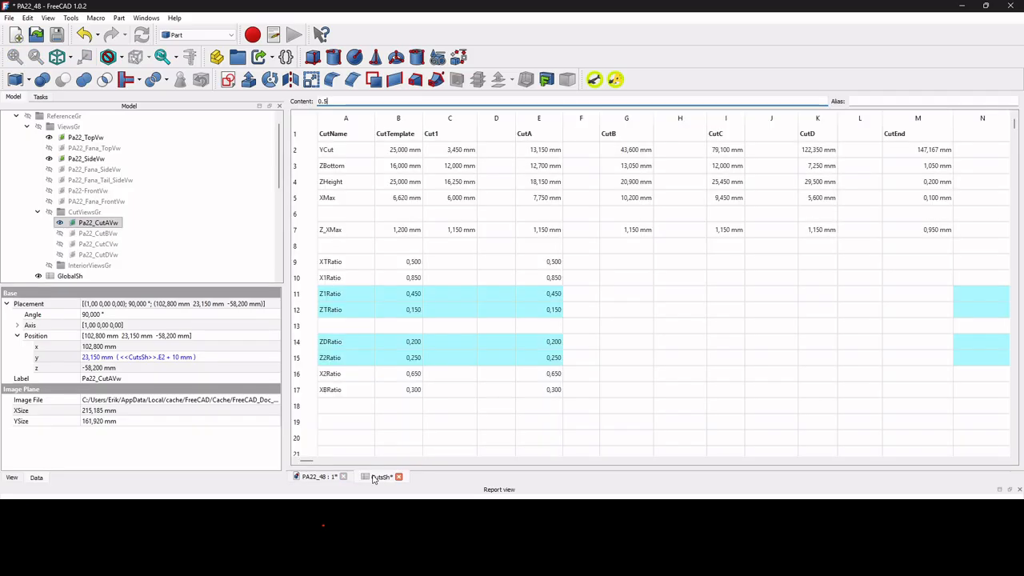
click(550, 315)
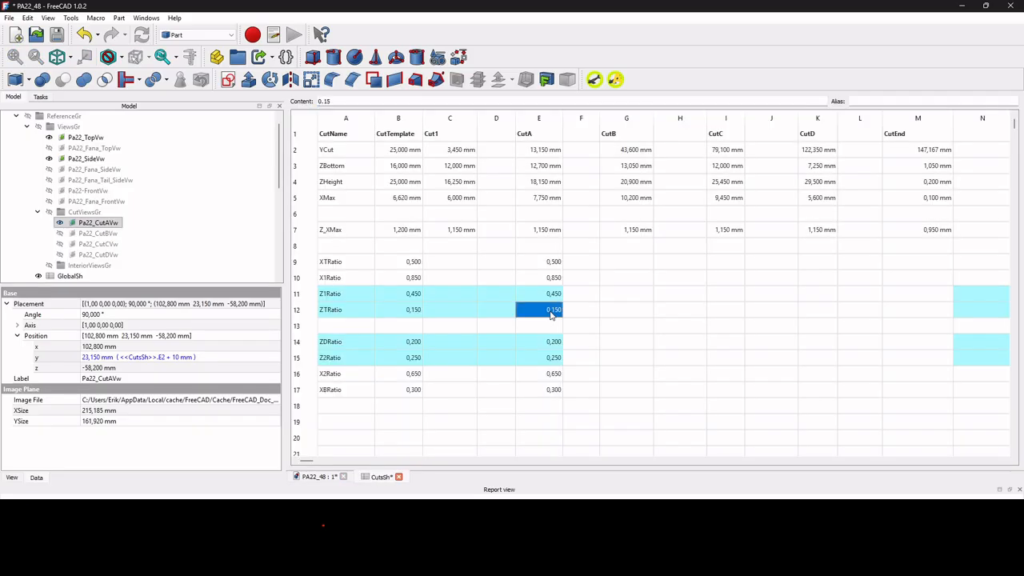
text(0.05)
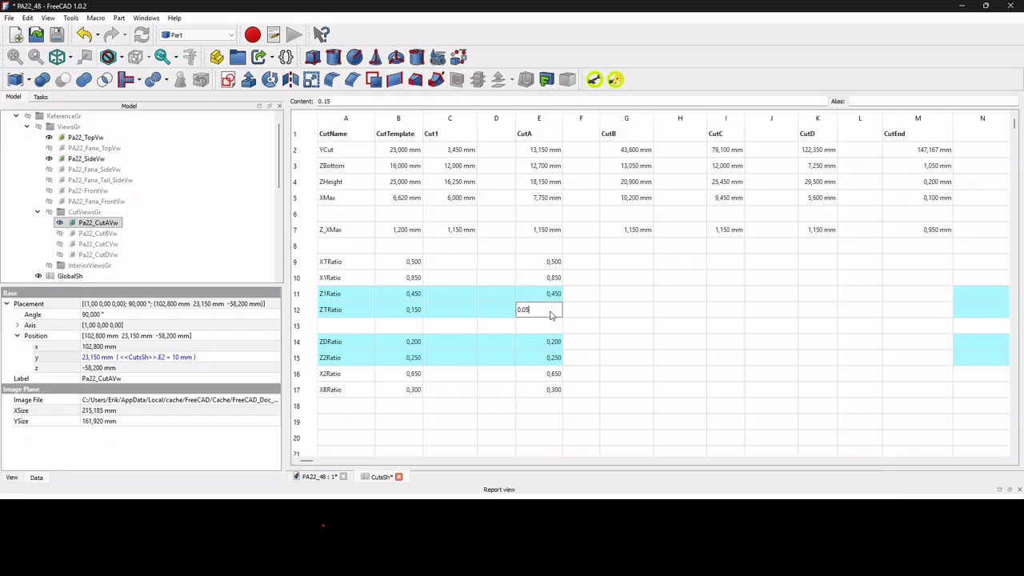
key(Return)
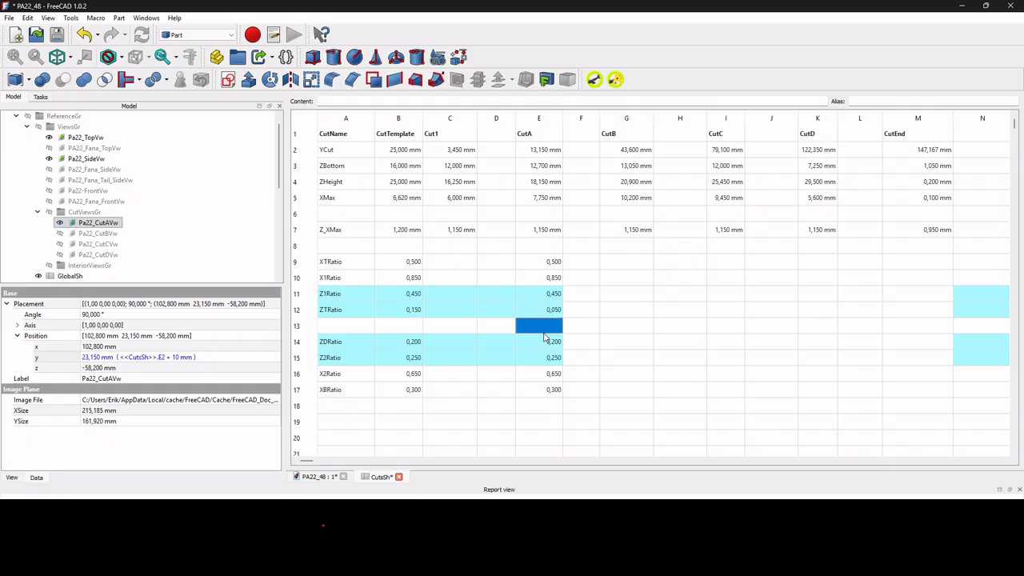
Set CutA's ZDRatio to 0.10 and compare the cut A sketch outline with section A of the drawing.
click(548, 344)
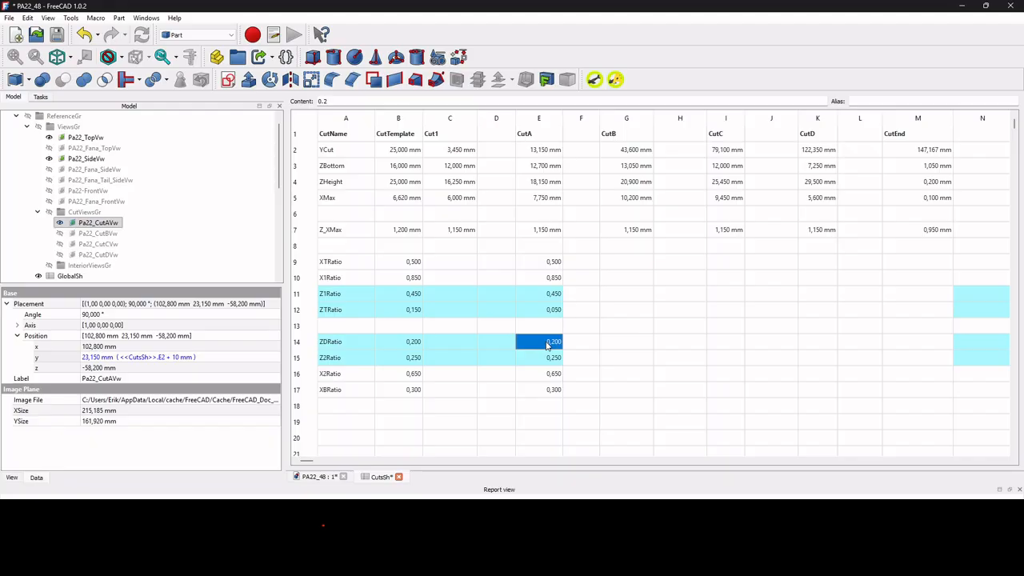
text(0.10)
key(Return)
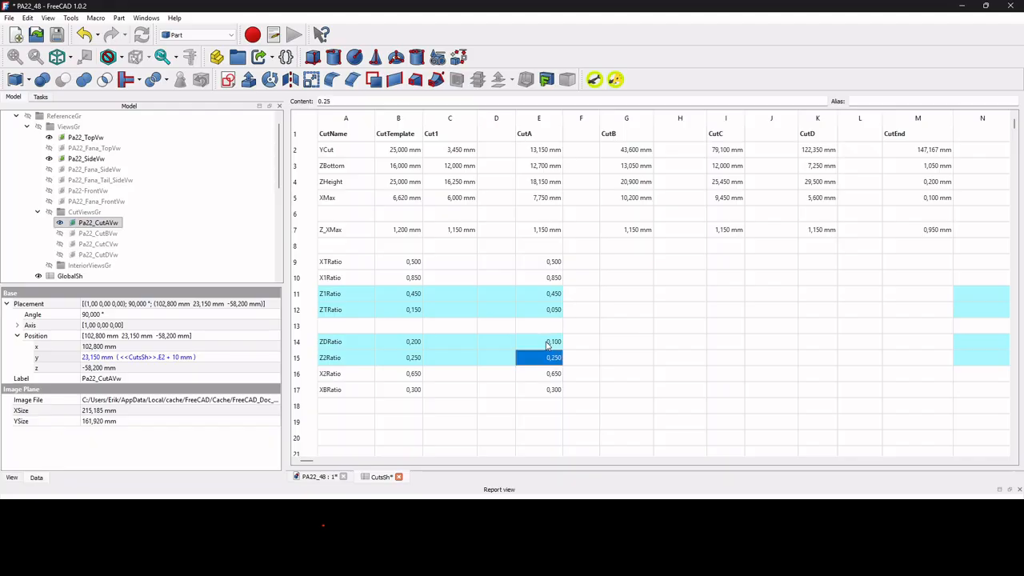
click(318, 479)
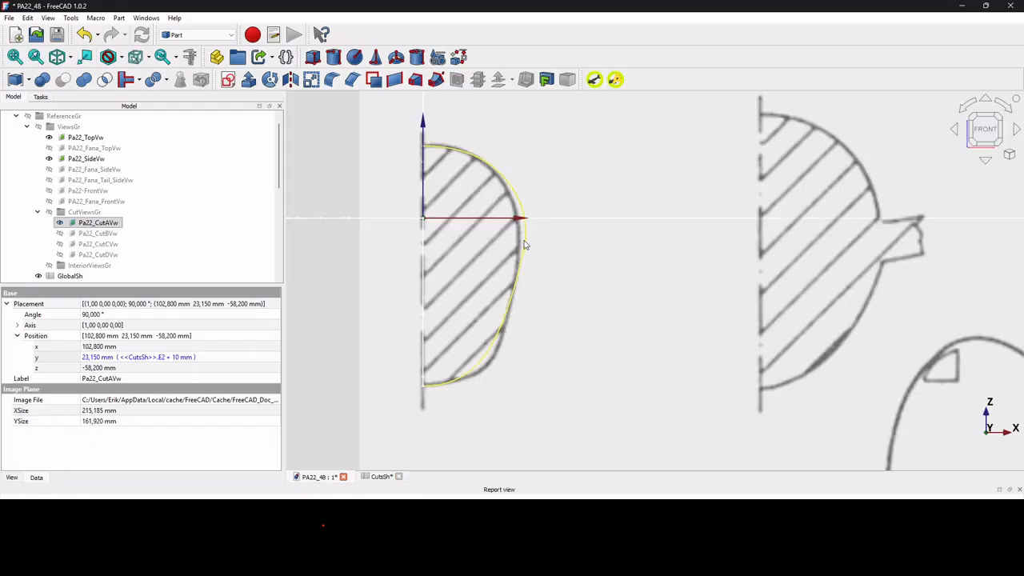
scroll(524, 240, up, 3)
scroll(524, 228, down, 3)
scroll(521, 359, up, 3)
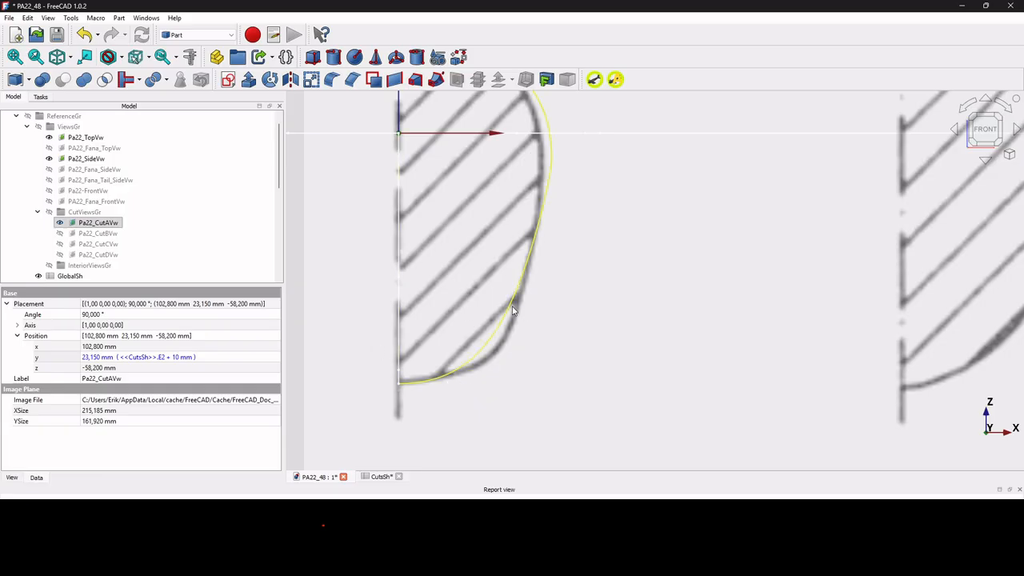
Set CutA's XBRatio to 0.35 and X2Ratio to 0.7 in CutsSh, and check the lower curve against section A.
click(387, 478)
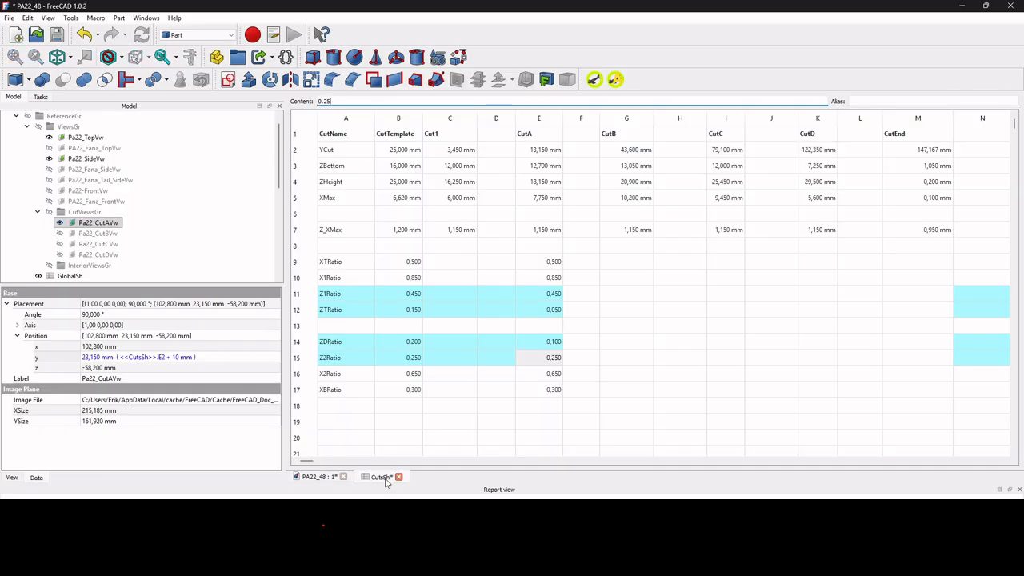
click(543, 396)
click(547, 376)
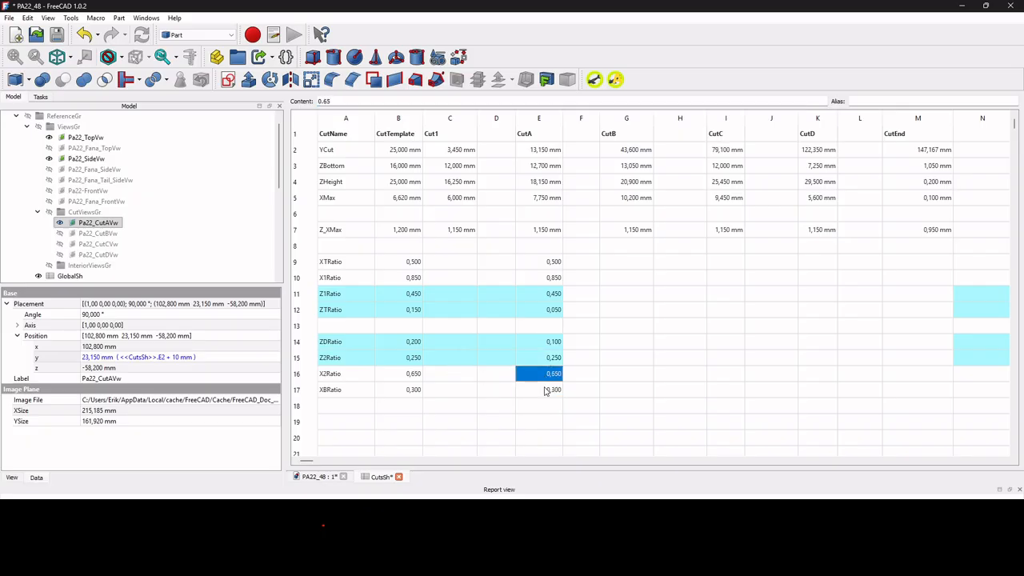
click(547, 390)
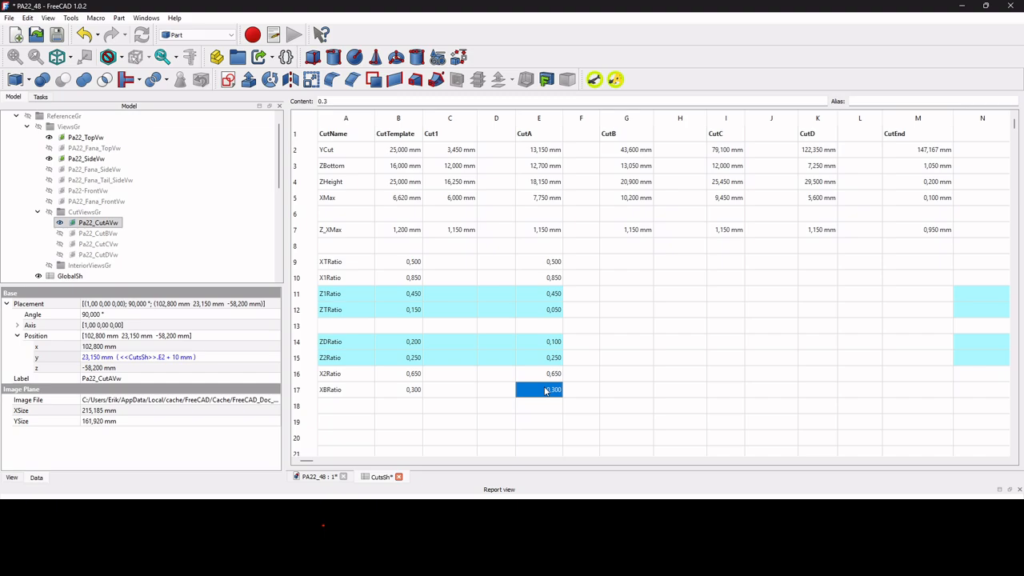
text(0.35)
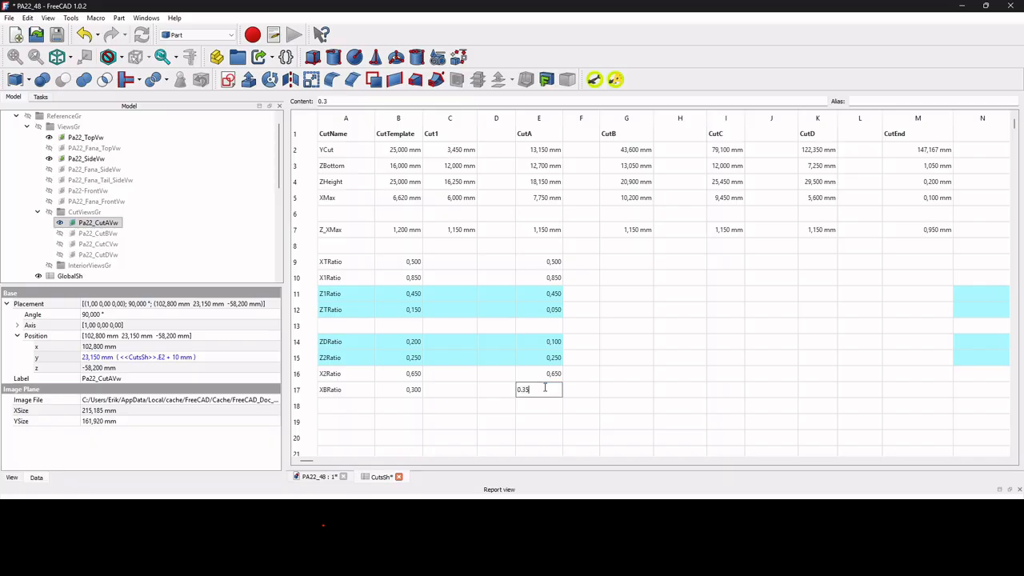
click(544, 374)
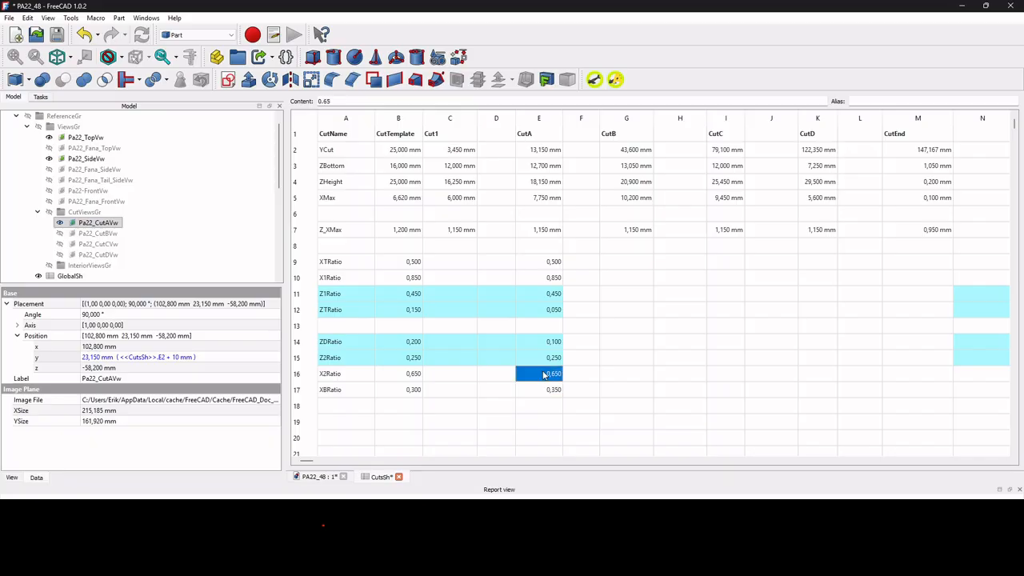
text(0)
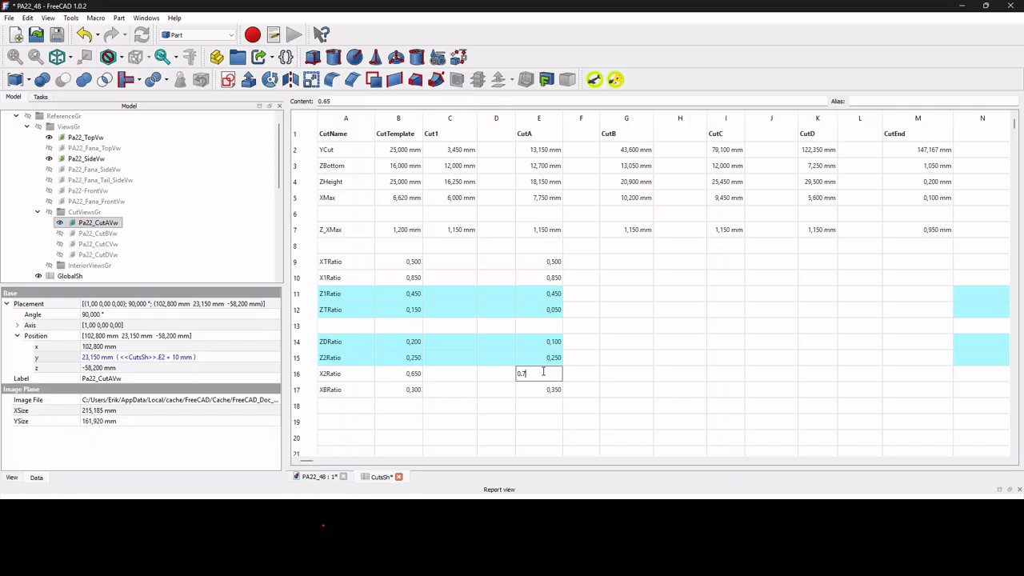
text(.7)
key(Return)
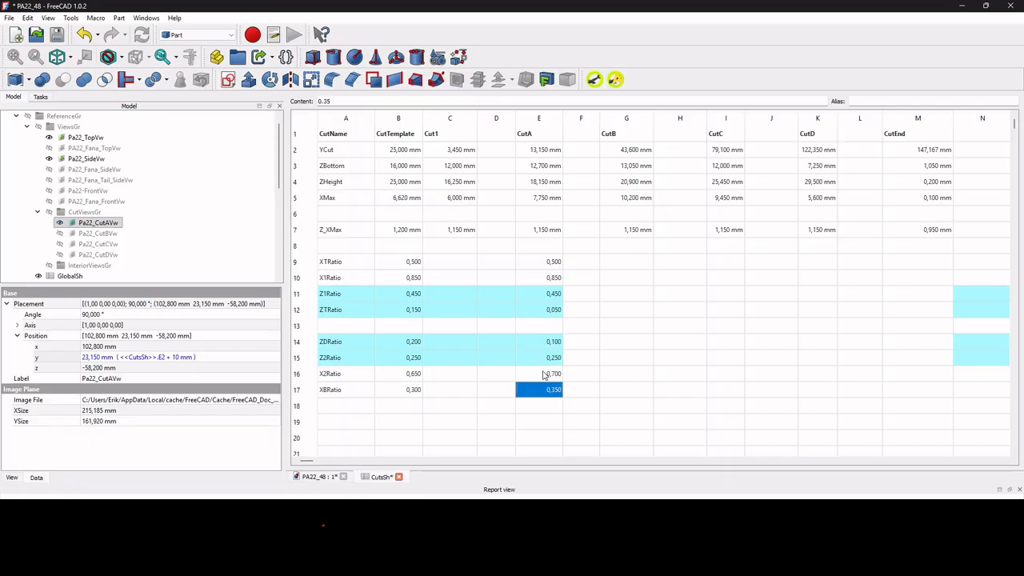
click(320, 478)
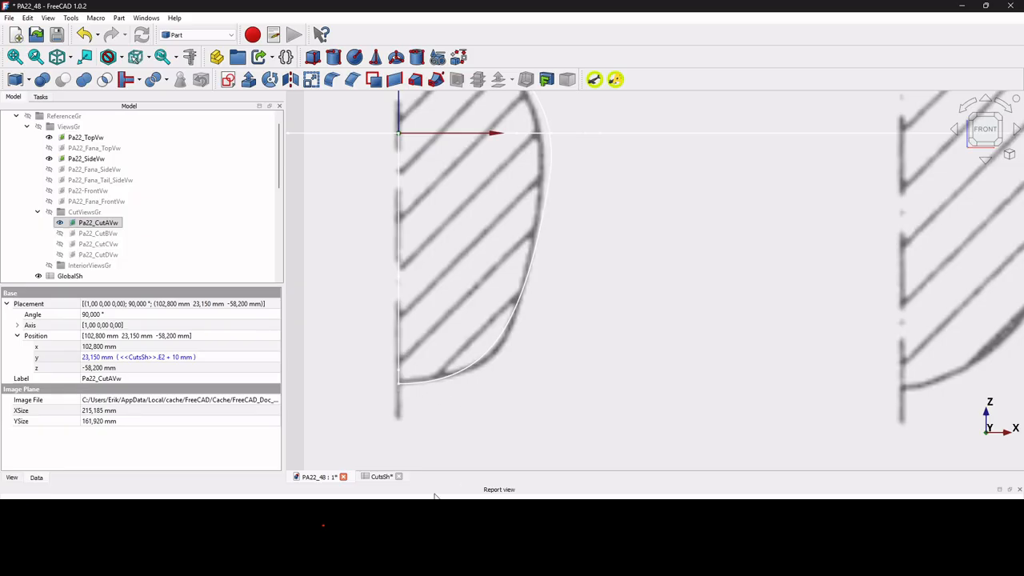
Set CutA's XBRatio to 0.4 and check the sketch's lower curve against the drawing.
click(377, 477)
click(549, 392)
text(0,4)
key(Return)
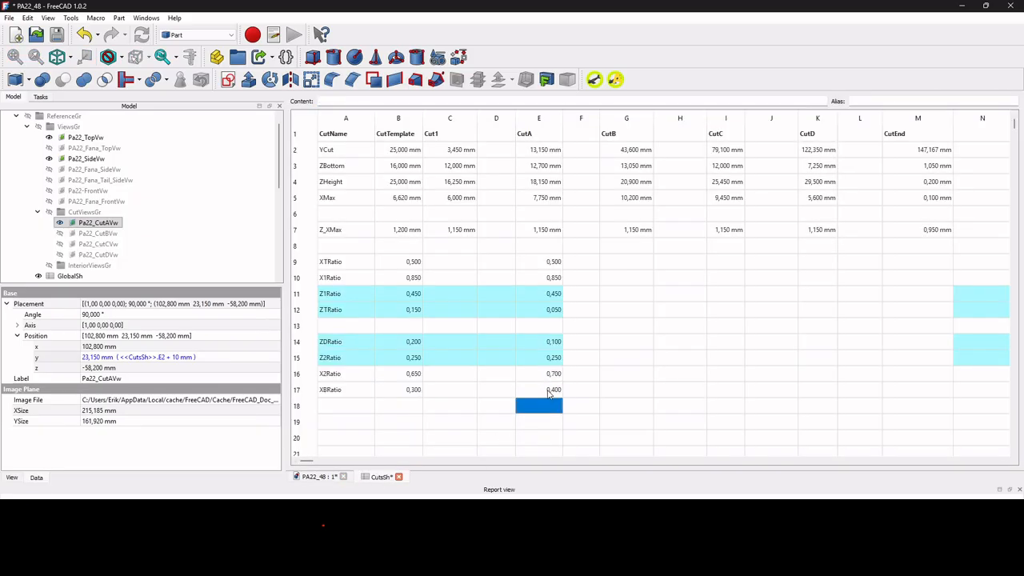
click(304, 480)
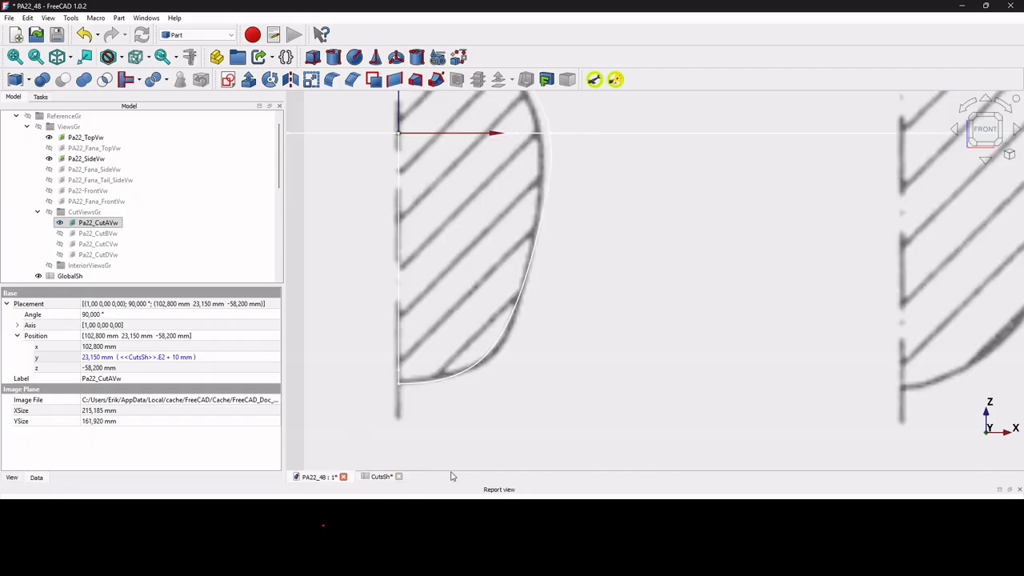
Set CutA's XBRatio to 0.5 and X2Ratio to 0.75 in the CutsSh spreadsheet.
click(385, 478)
click(554, 390)
click(554, 390)
key(Return)
click(551, 374)
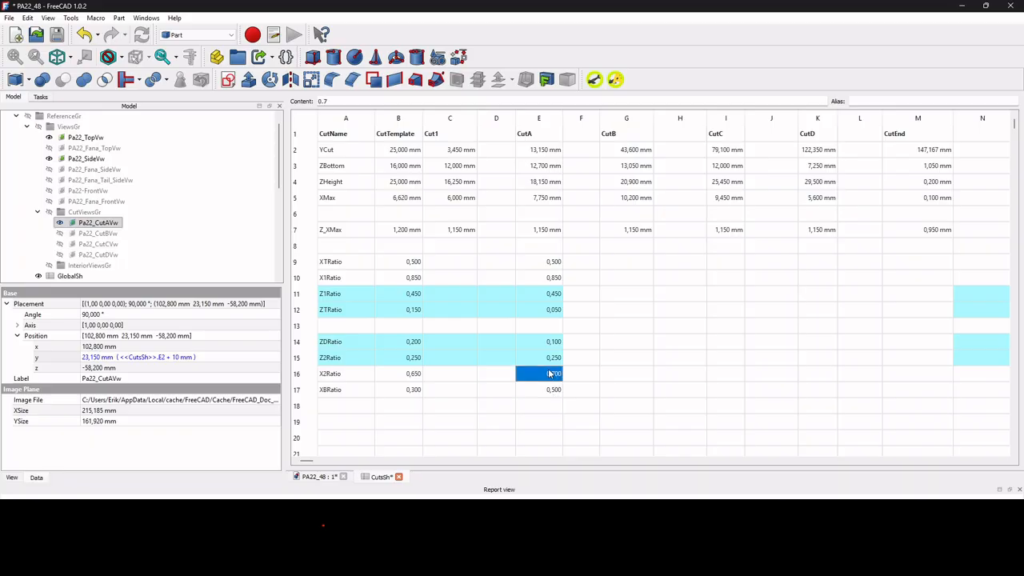
double_click(551, 371)
text(5)
key(Return)
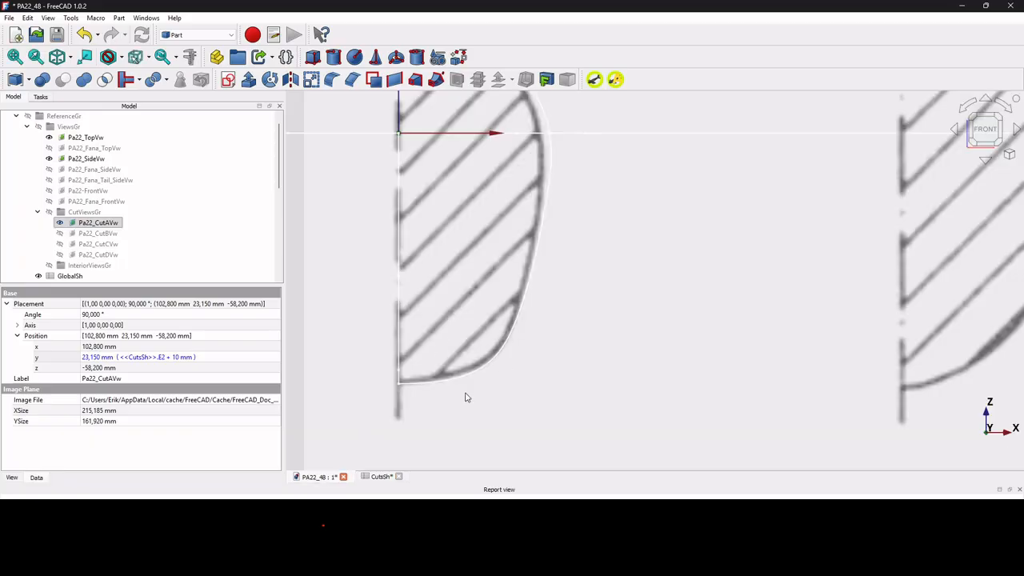
Select CutASk and examine how its outline follows section A along the lower curve and at the widest point.
click(383, 479)
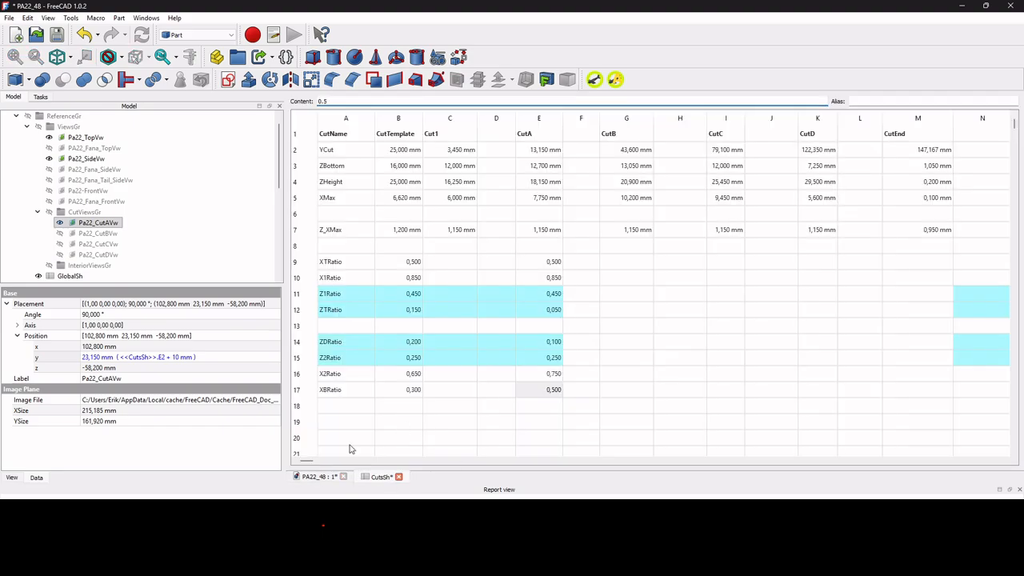
click(320, 477)
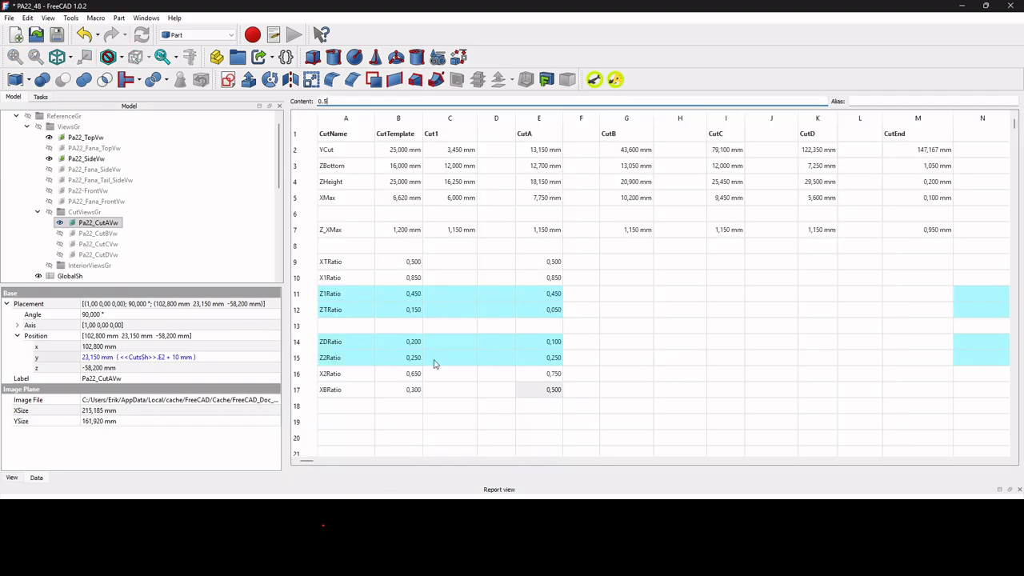
click(95, 224)
scroll(88, 240, down, 10)
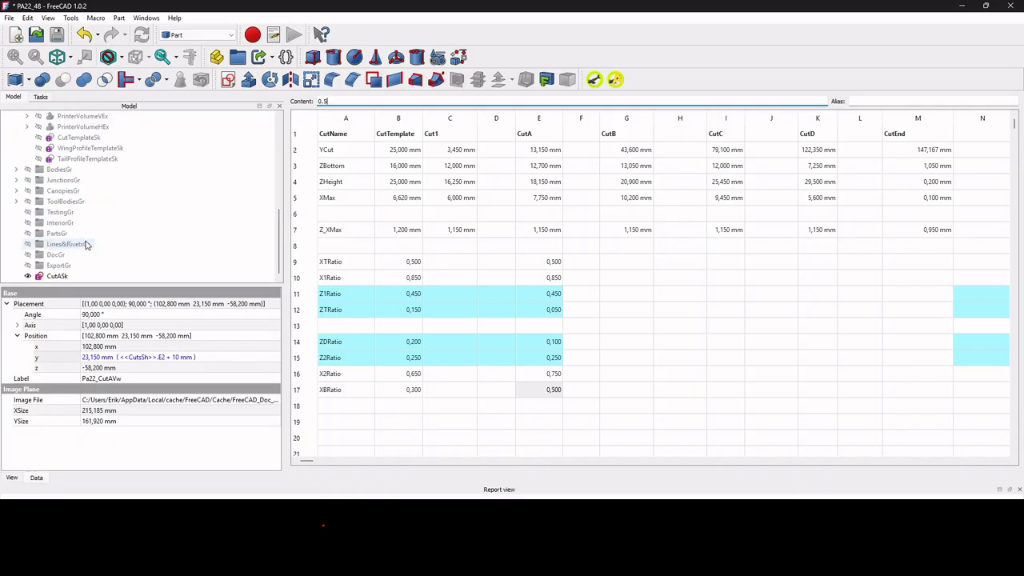
click(60, 278)
scroll(609, 413, down, 2)
middle_drag(610, 413, 607, 490)
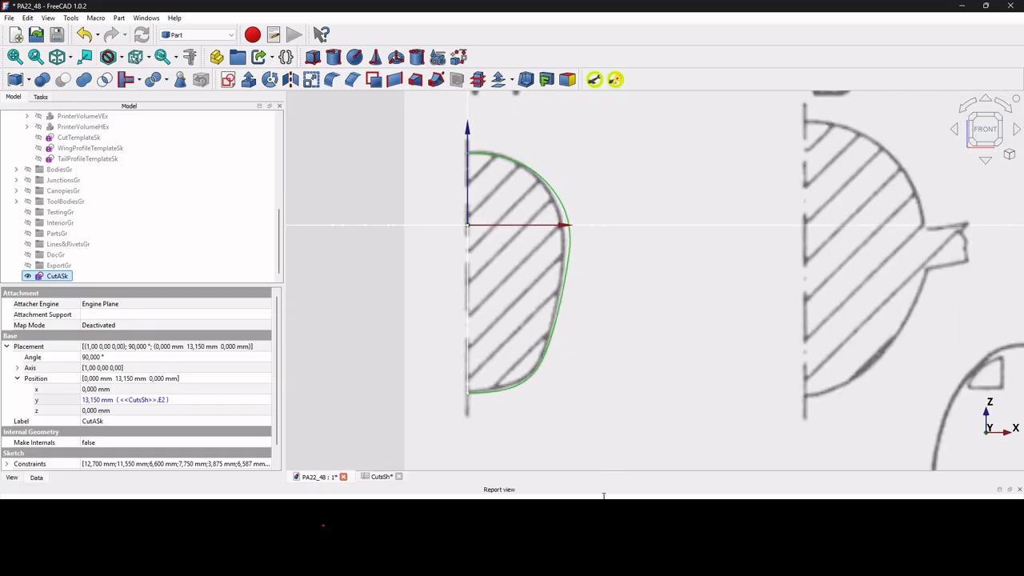
scroll(508, 349, up, 1)
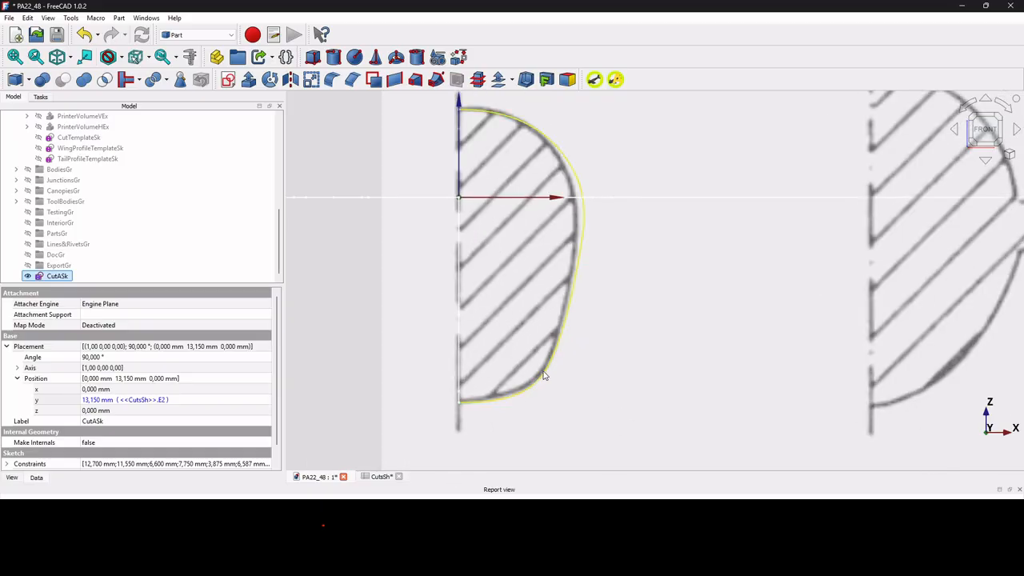
scroll(585, 216, up, 2)
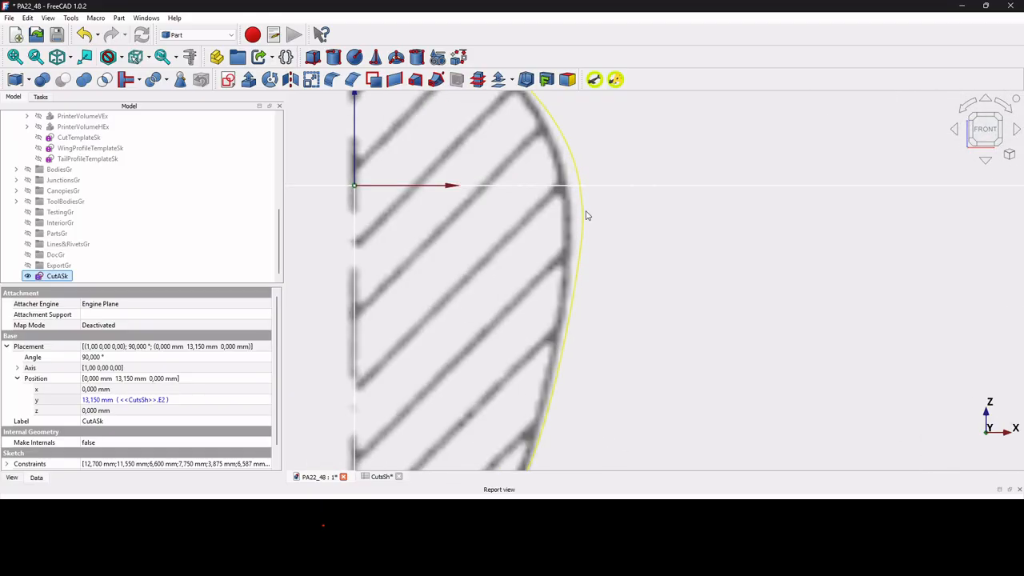
scroll(579, 247, down, 2)
click(577, 250)
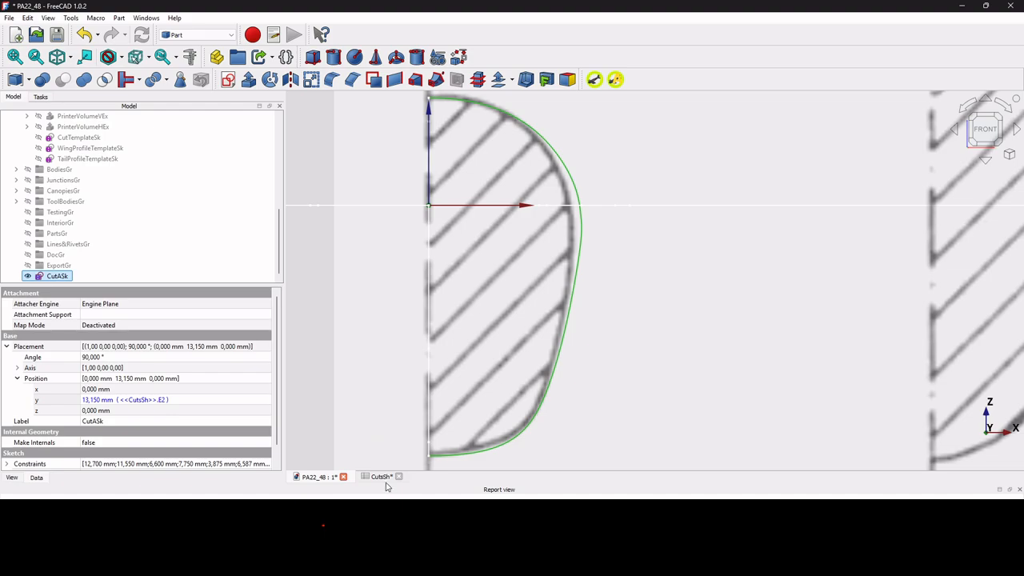
Open the CutASk sketch for editing and examine the control points and constraints around its widest point.
double_click(54, 276)
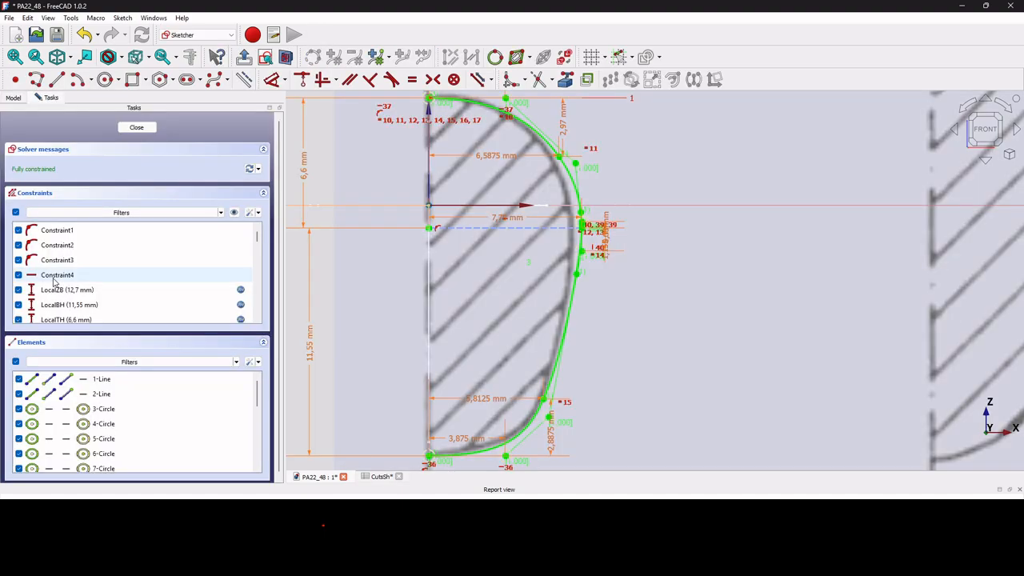
scroll(580, 236, up, 2)
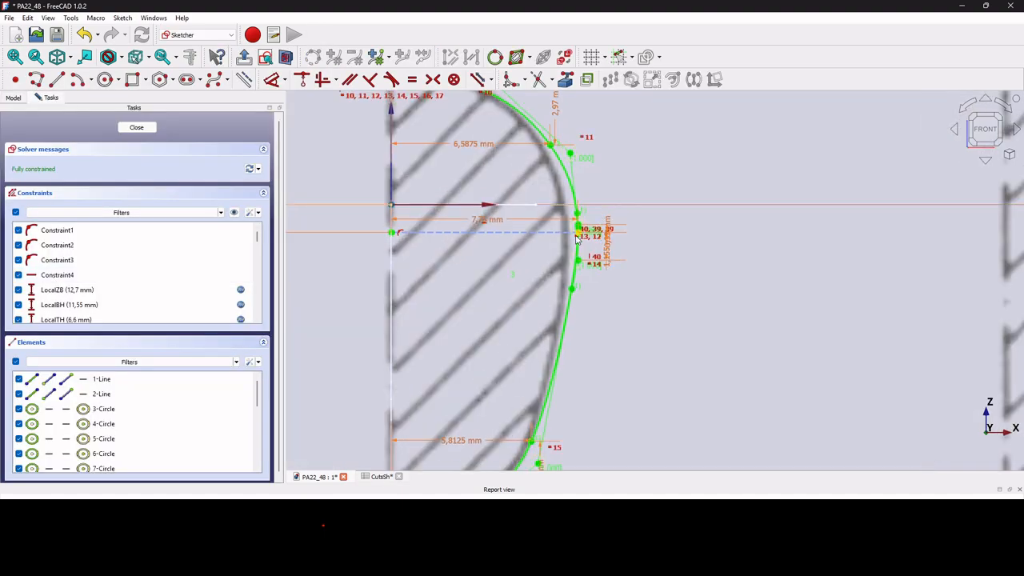
scroll(584, 342, down, 1)
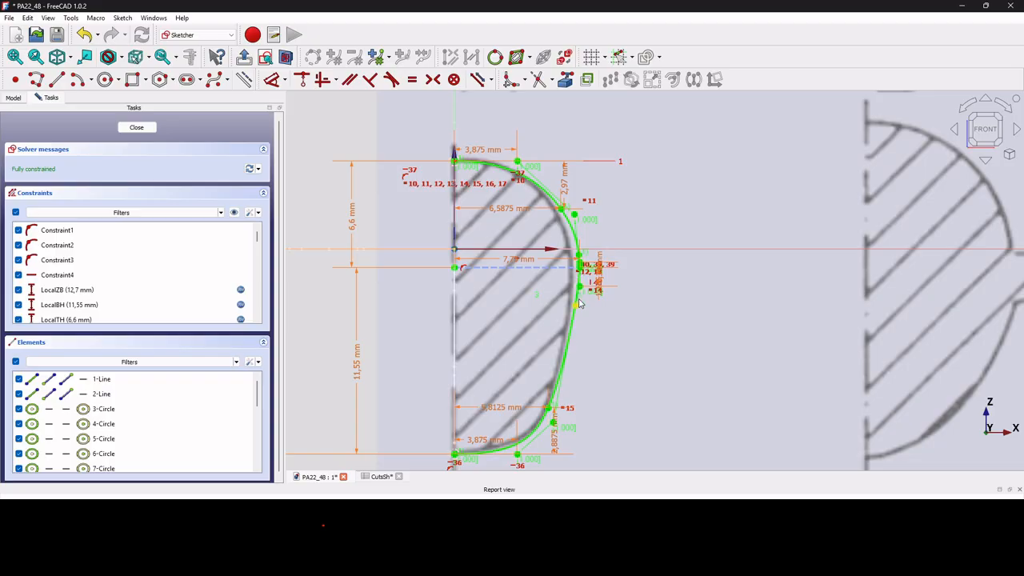
scroll(580, 302, up, 2)
click(579, 273)
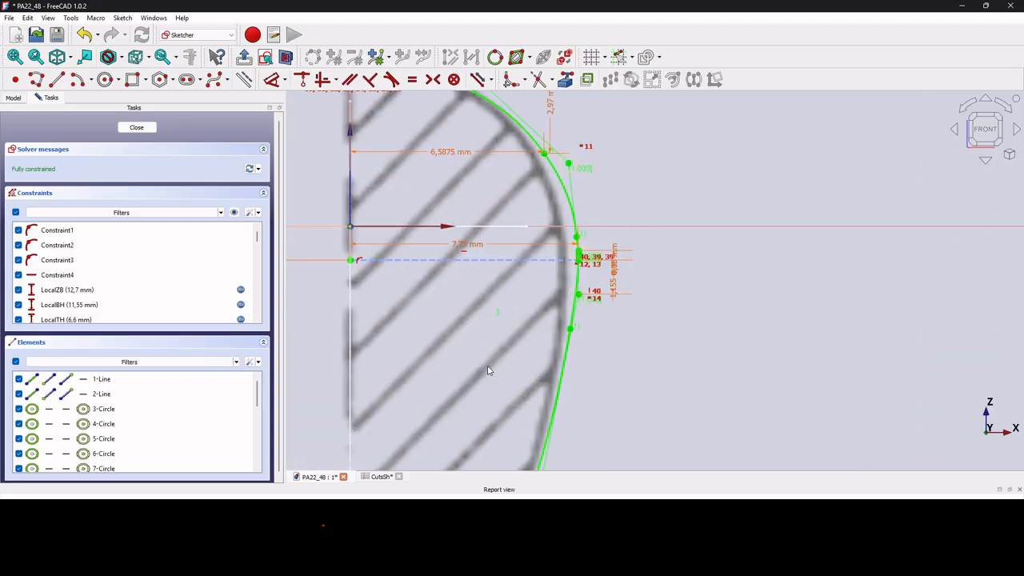
scroll(549, 309, down, 1)
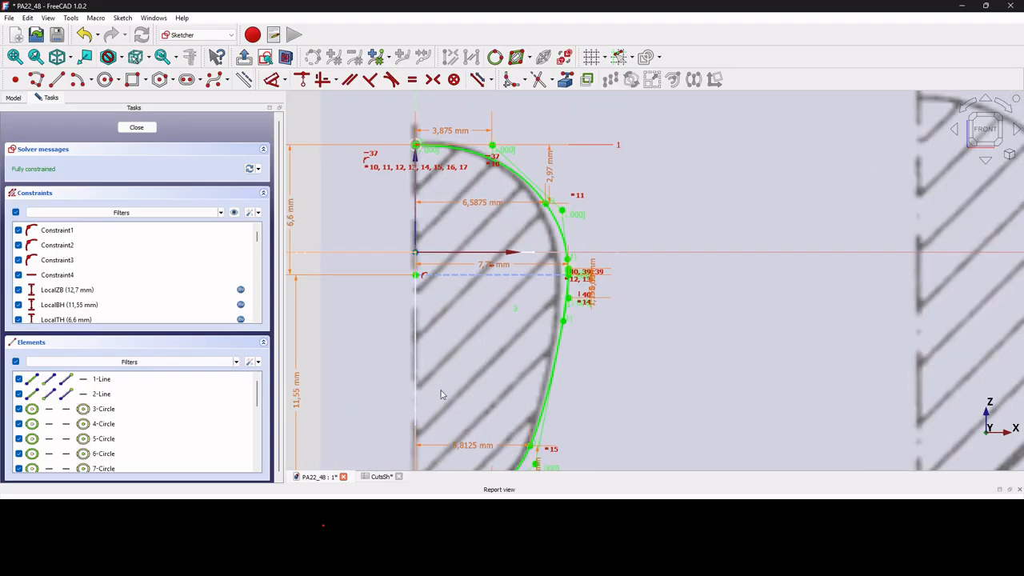
Set CutA's ZDRatio to 0.2 in the CutsSh spreadsheet and refresh the matching vertical dimension at the CutASk sketch's widest point.
click(382, 477)
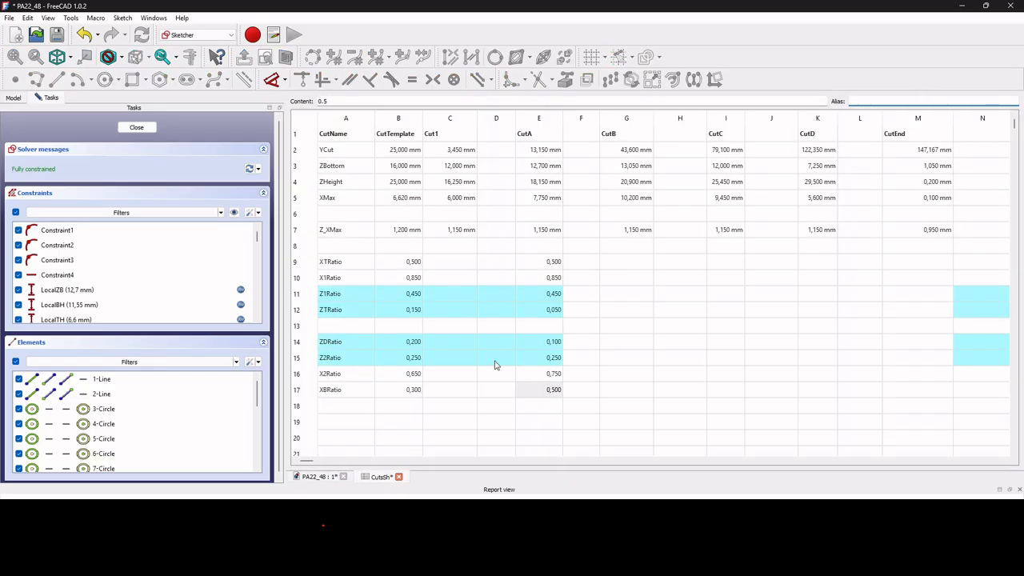
click(548, 343)
text(0,)
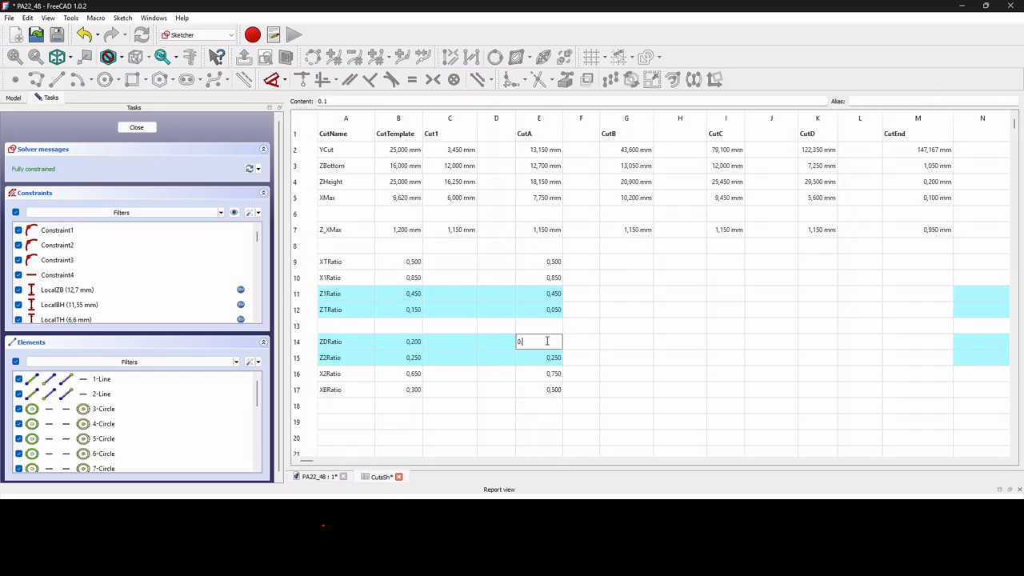
text(2)
key(Return)
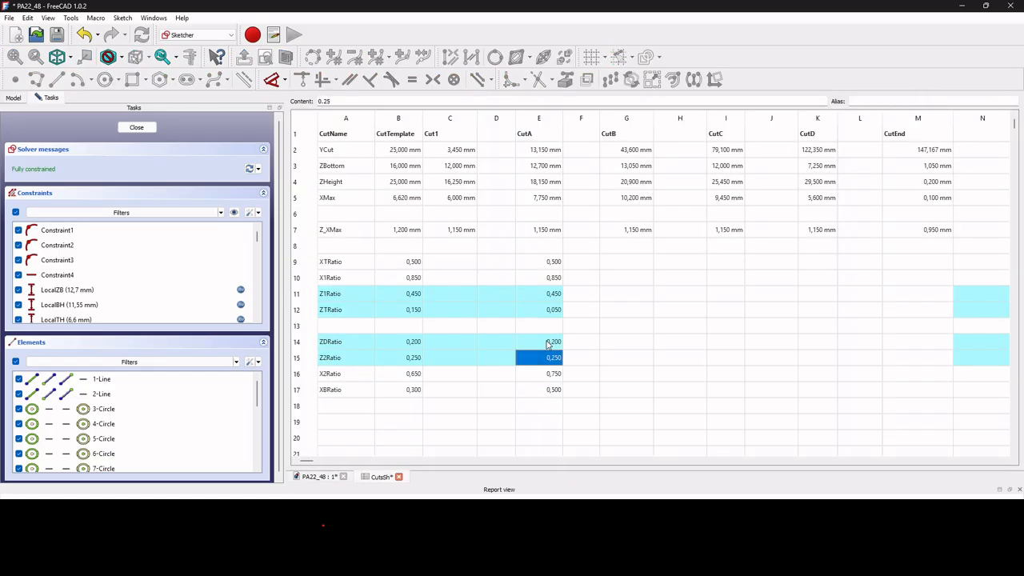
click(336, 477)
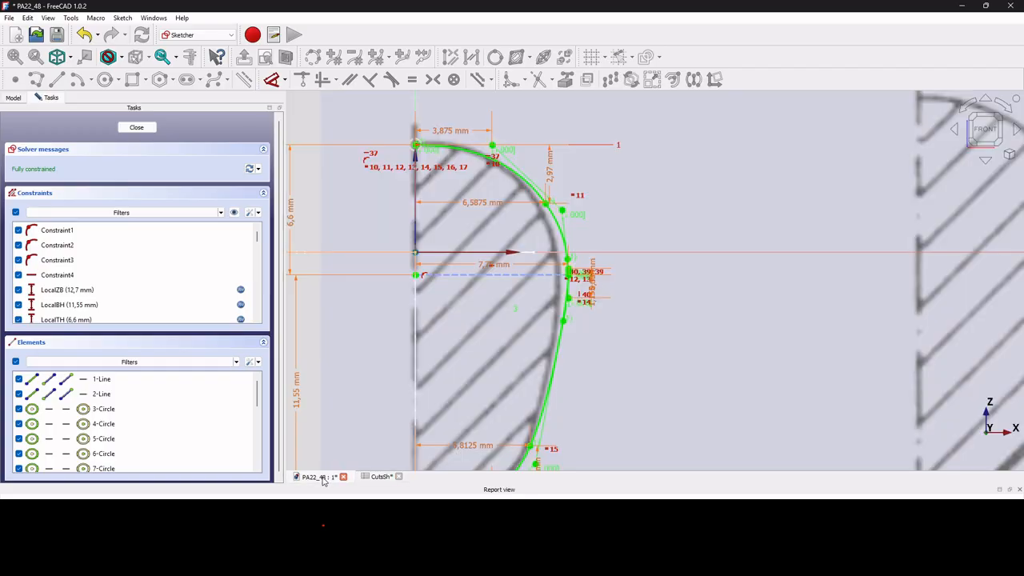
double_click(594, 296)
click(656, 354)
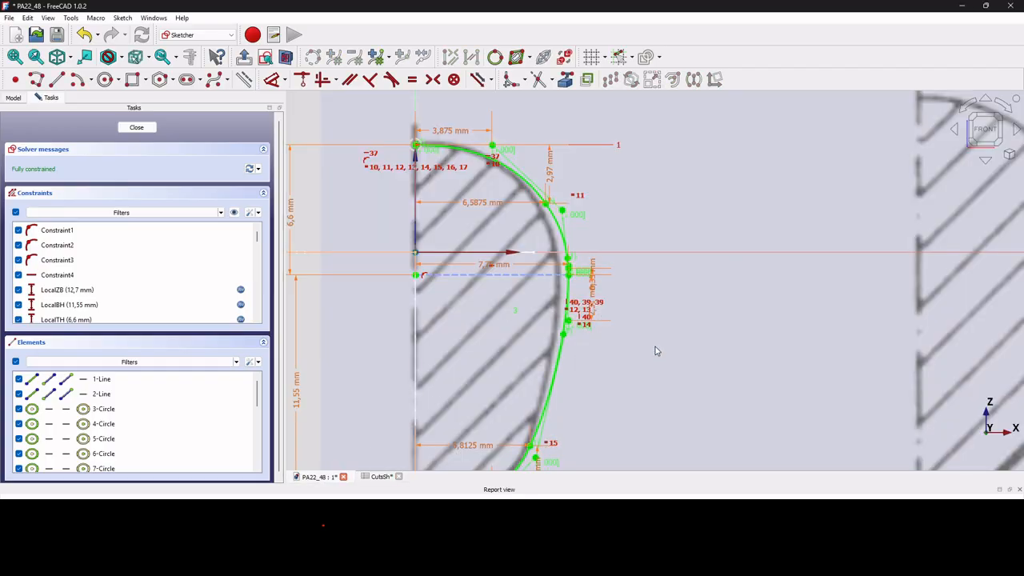
Examine how CutASk's lower and upper curves follow section A and locate CutA's XTRatio in the CutsSh spreadsheet.
scroll(656, 351, down, 5)
scroll(605, 393, up, 8)
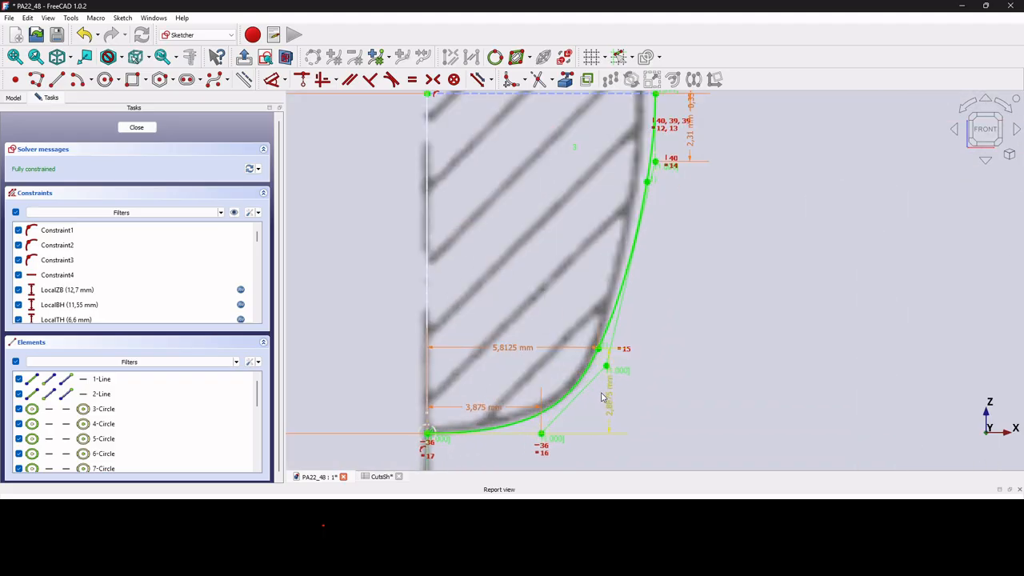
scroll(603, 397, down, 4)
scroll(629, 184, up, 6)
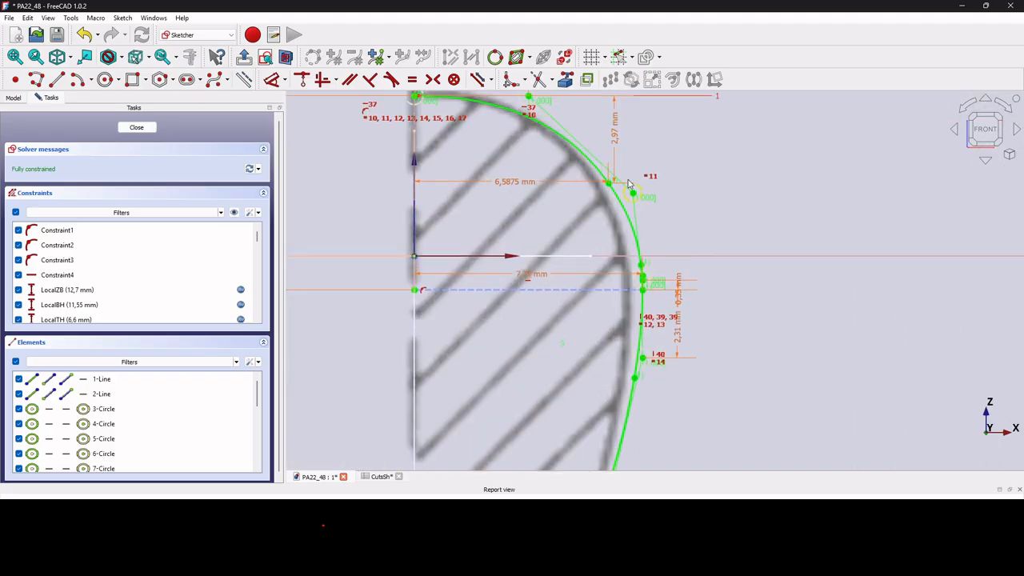
scroll(629, 184, down, 5)
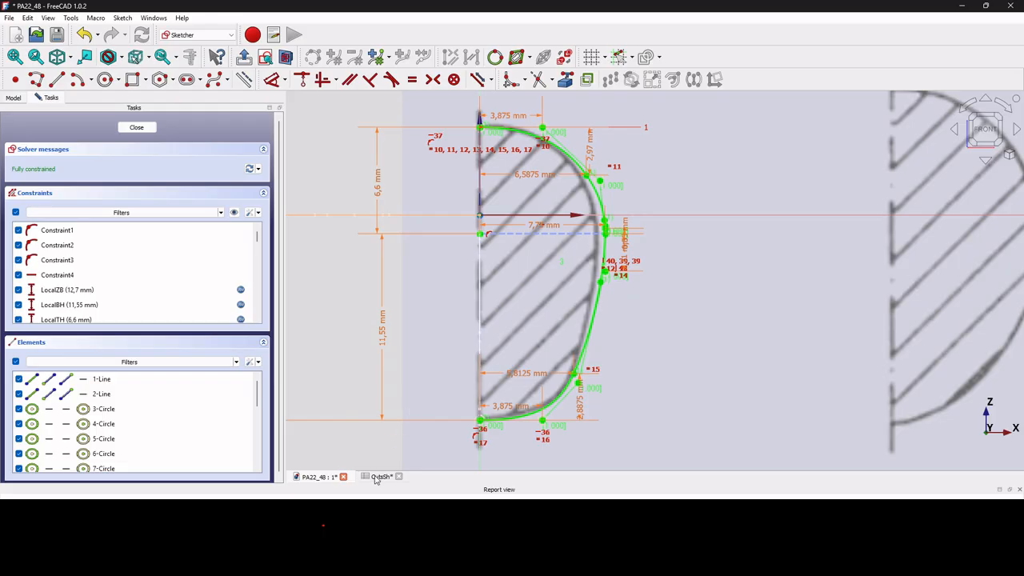
click(377, 477)
click(554, 263)
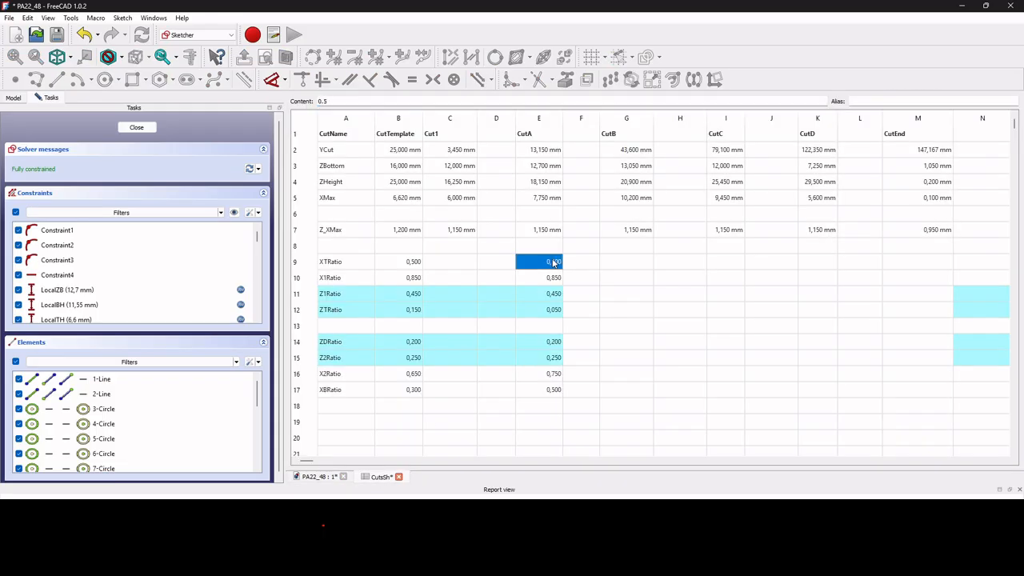
click(324, 477)
scroll(550, 160, up, 3)
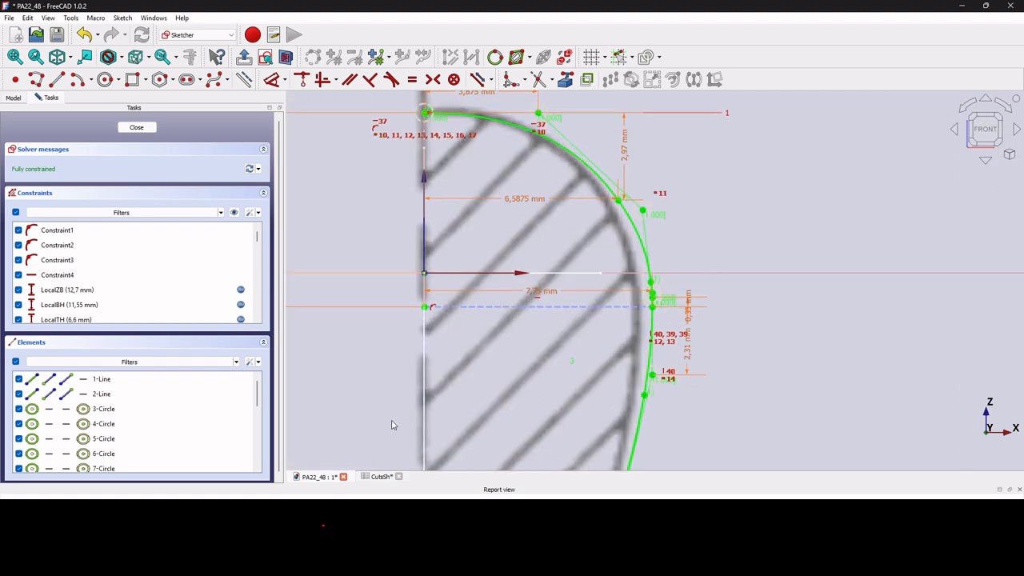
Set CutA's XTRatio to 0.55, refresh the uppermost horizontal dimension in CutASk, and finish editing the sketch.
click(377, 477)
click(553, 264)
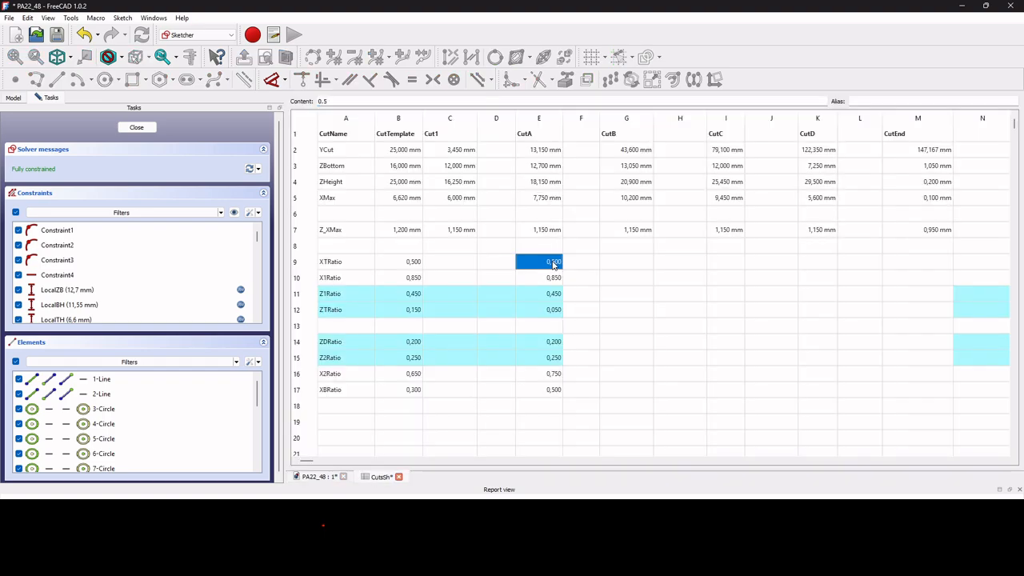
text(0.55)
key(Return)
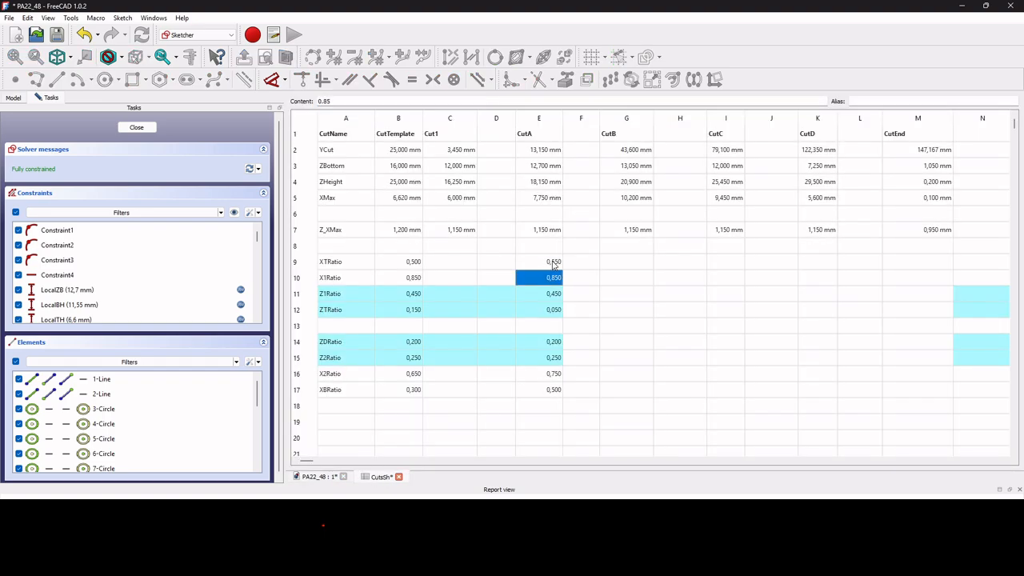
click(318, 477)
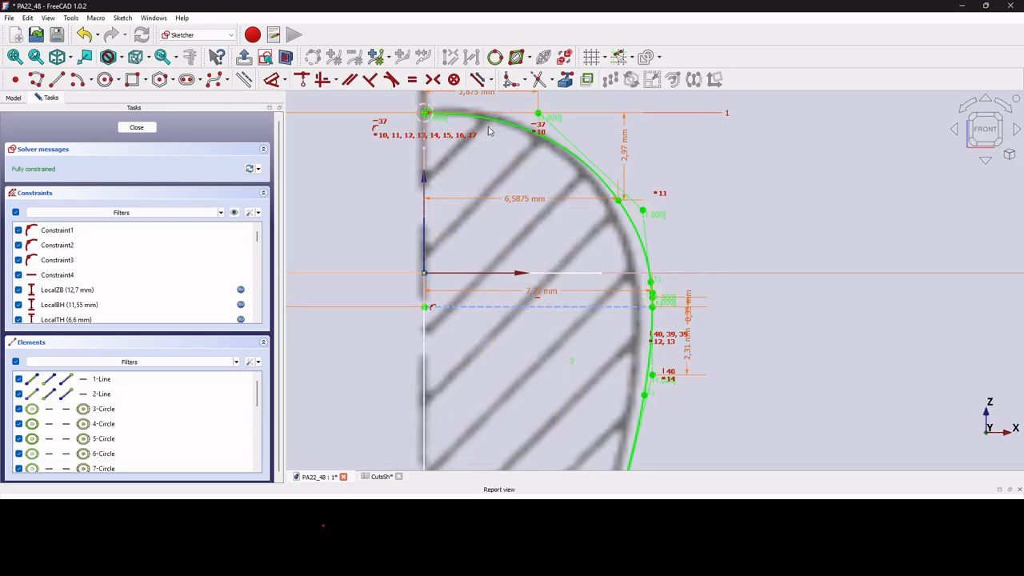
double_click(485, 97)
click(552, 158)
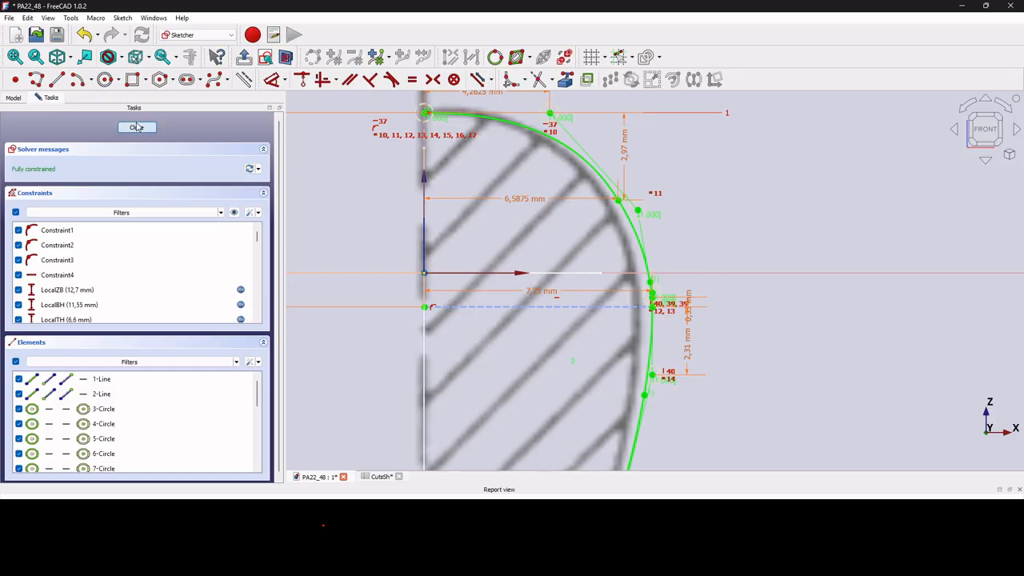
click(136, 127)
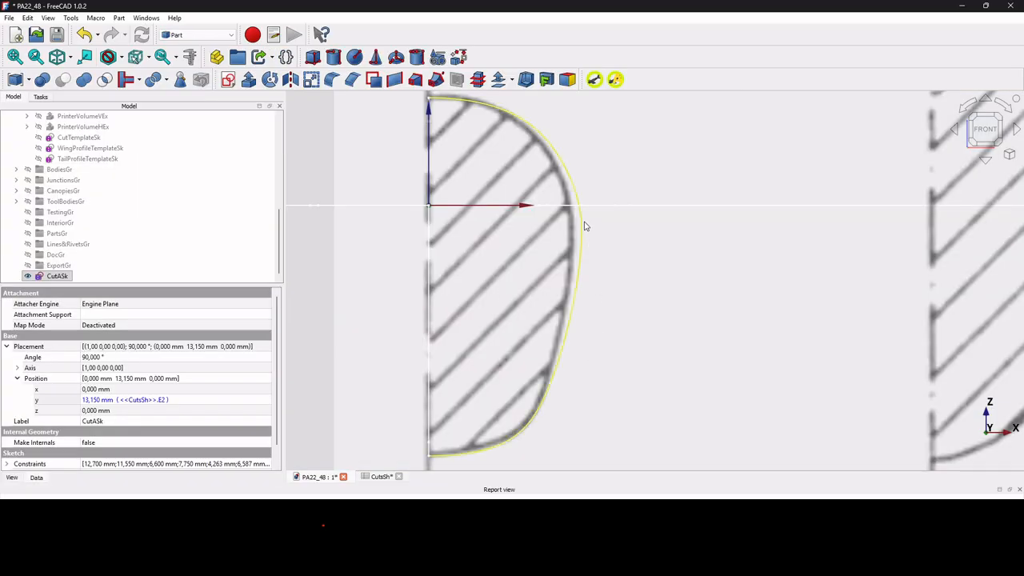
Compare the CutASk outline with section A of the drawing and review CutA's ratios in the CutsSh spreadsheet.
scroll(584, 218, up, 1)
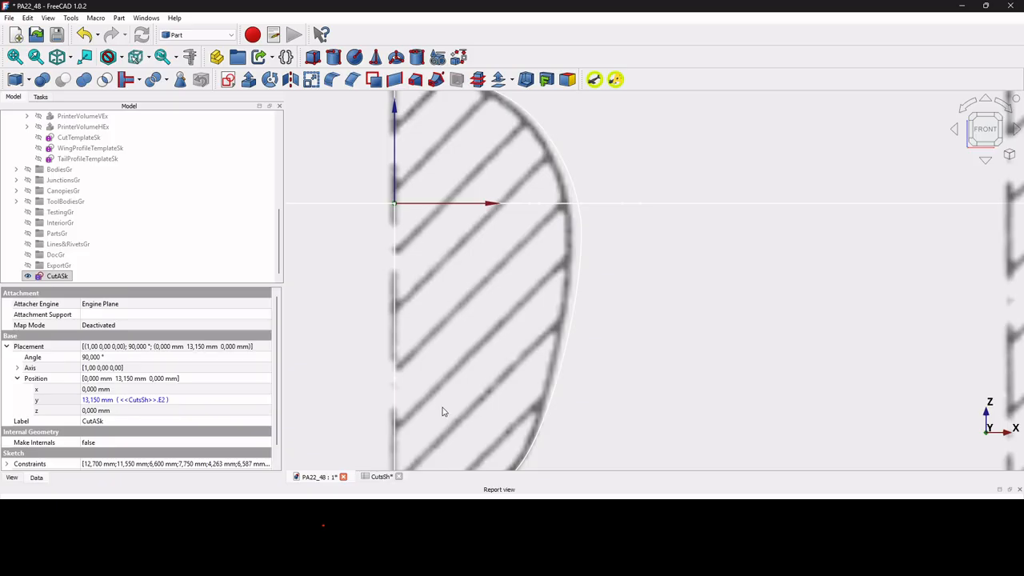
scroll(442, 411, down, 3)
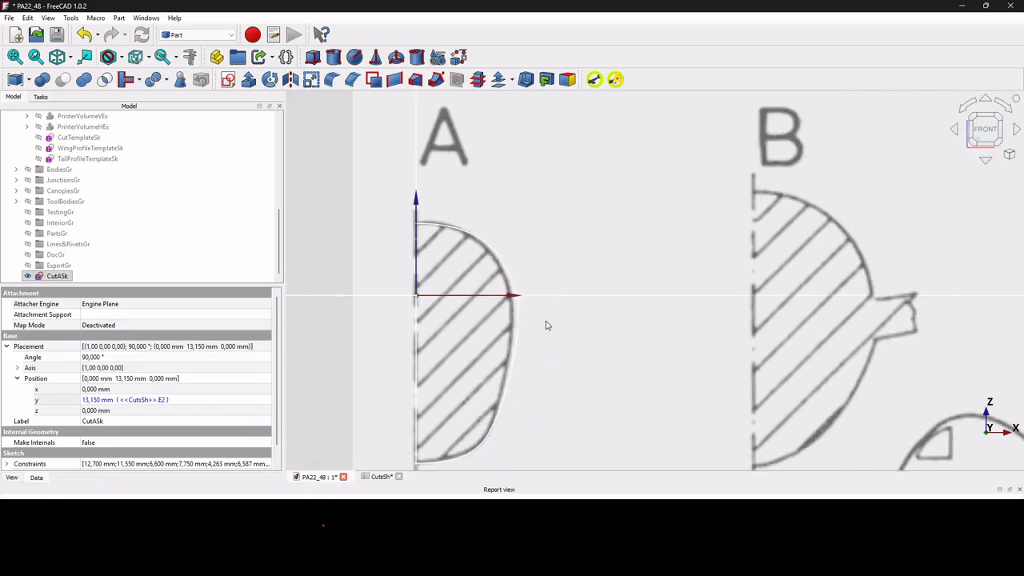
scroll(525, 327, up, 2)
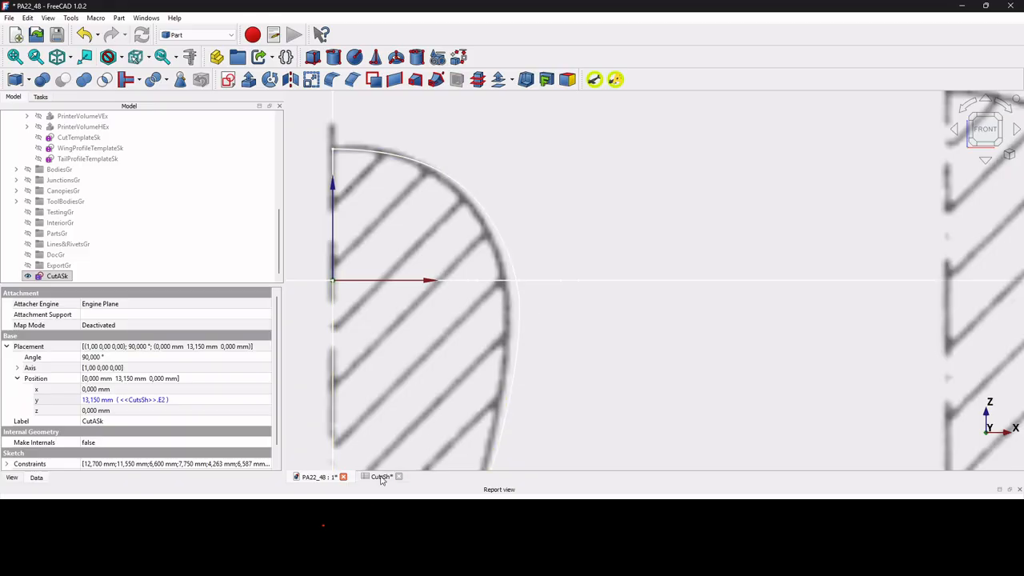
scroll(503, 298, down, 4)
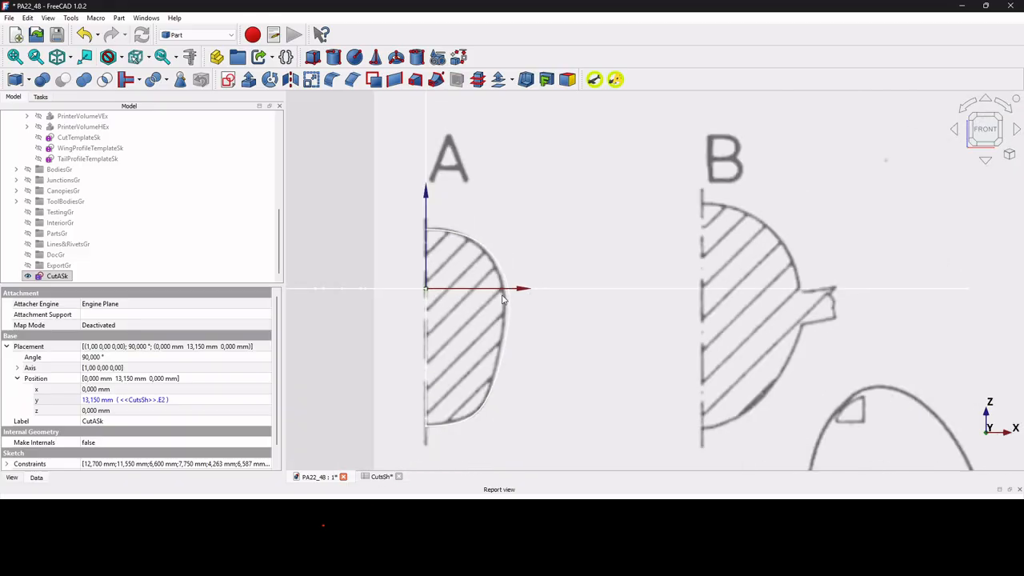
click(382, 477)
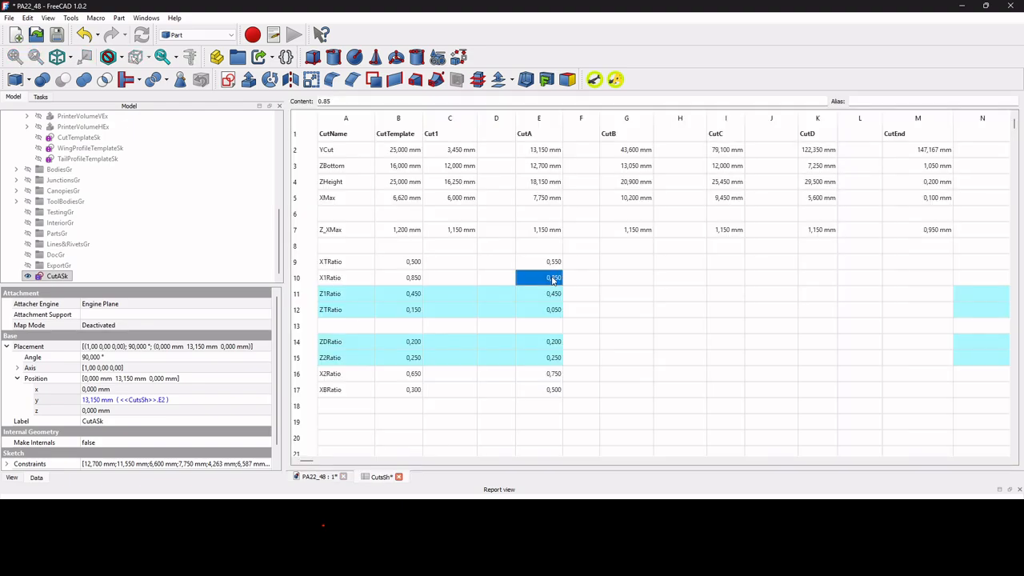
click(314, 476)
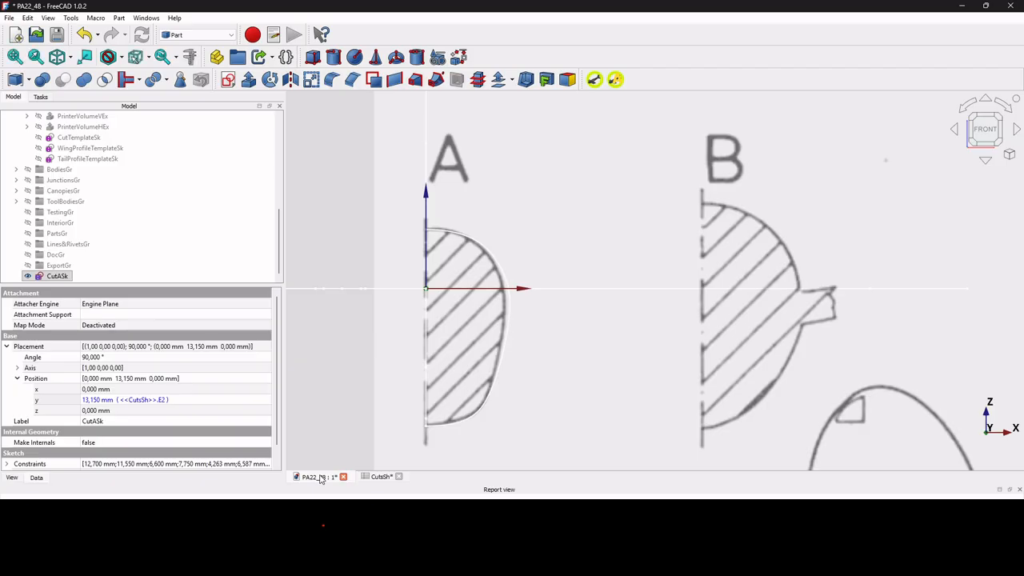
click(381, 476)
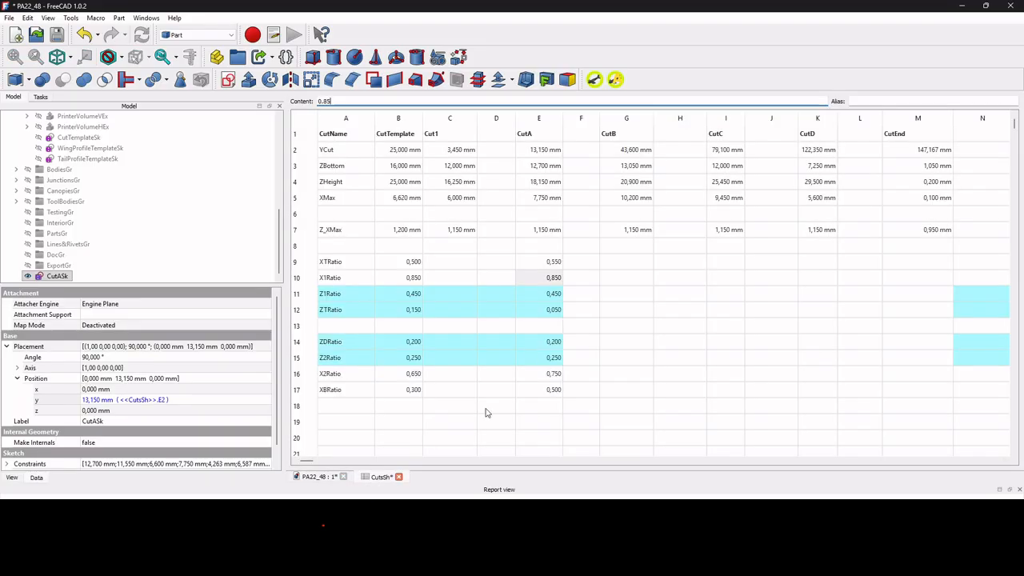
Copy all CutA ratios from XTRatio through XBRatio into the same rows of the CutB column.
drag(544, 267, 556, 398)
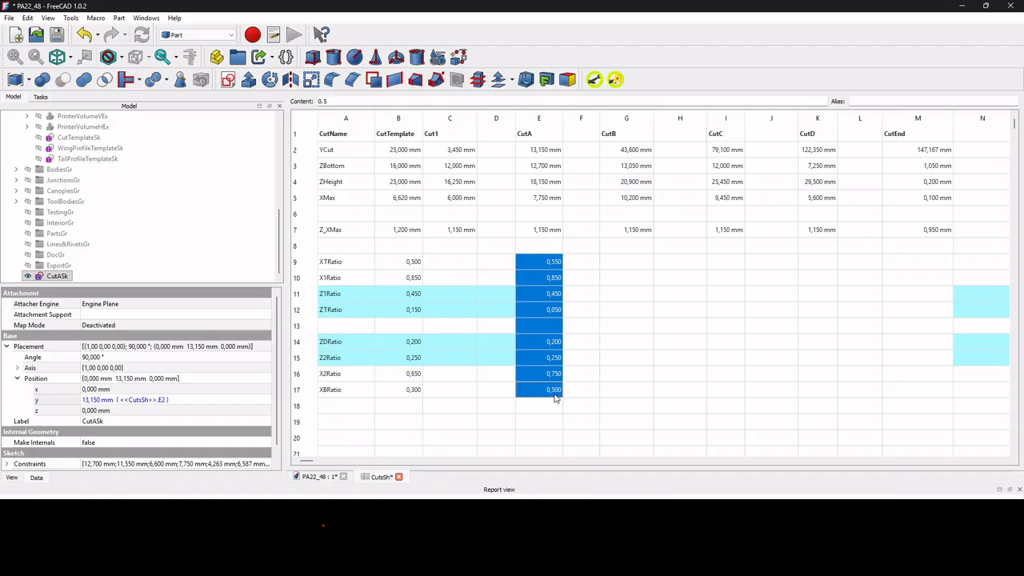
key(ctrl+c)
click(640, 264)
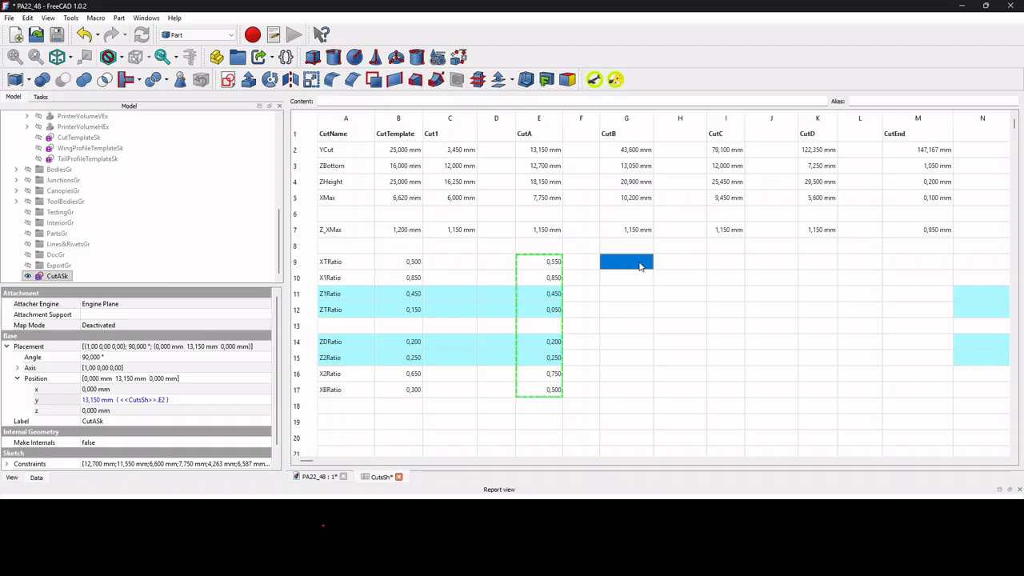
key(ctrl+v)
Hide the Pa22_CutAVw reference image and show Pa22_CutBVw instead.
scroll(94, 204, up, 4)
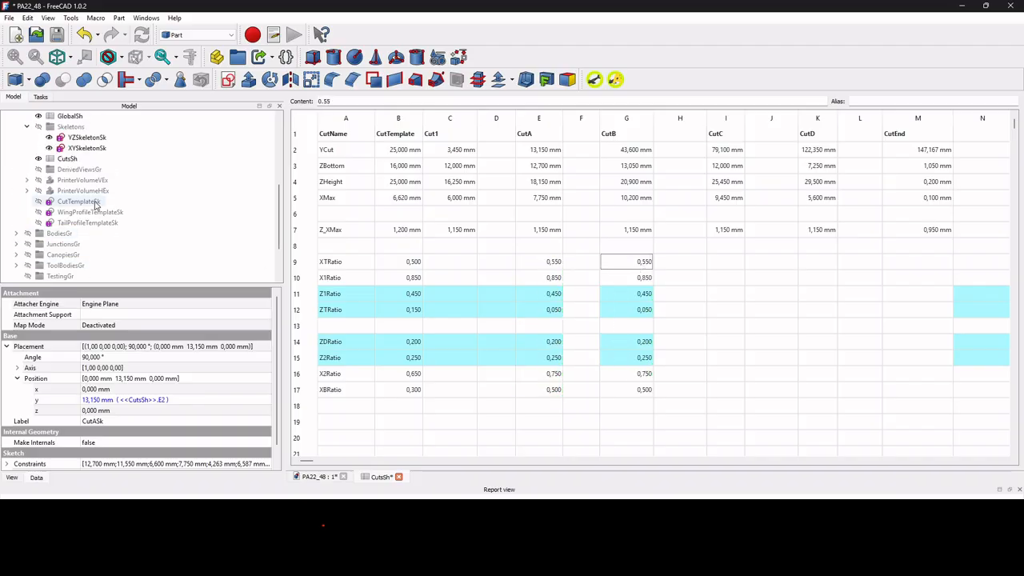
scroll(94, 204, up, 2)
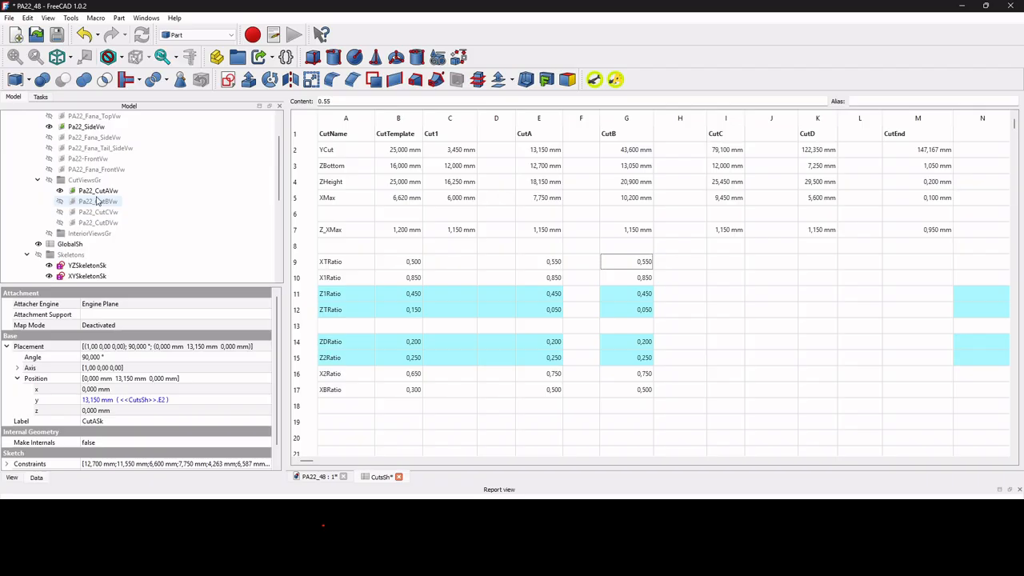
click(97, 193)
key(space)
click(104, 203)
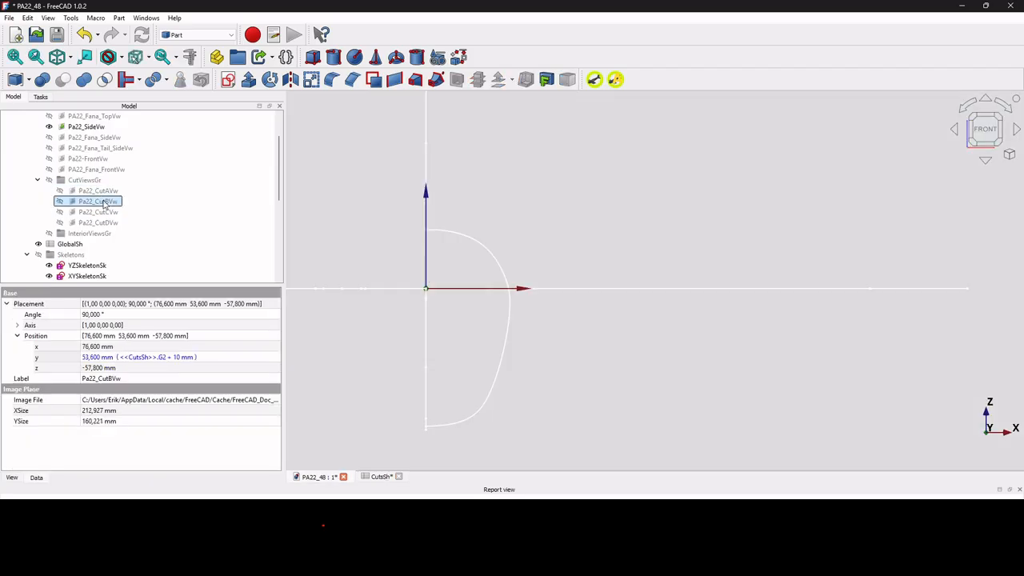
key(space)
Duplicate the CutTemplateSk sketch alone, excluding all of its dependencies.
scroll(100, 205, down, 2)
scroll(89, 206, down, 2)
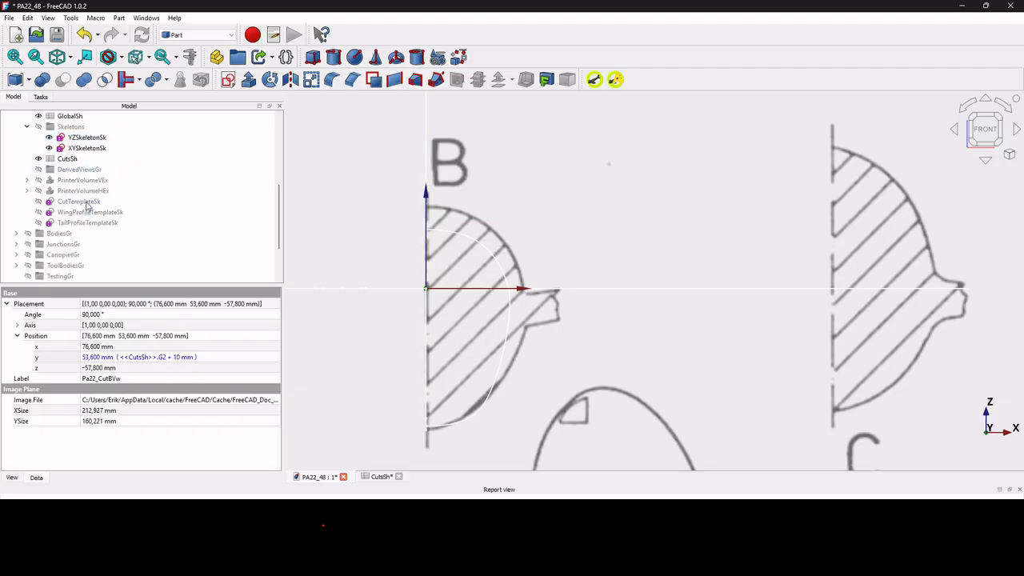
click(80, 202)
key(ctrl+e)
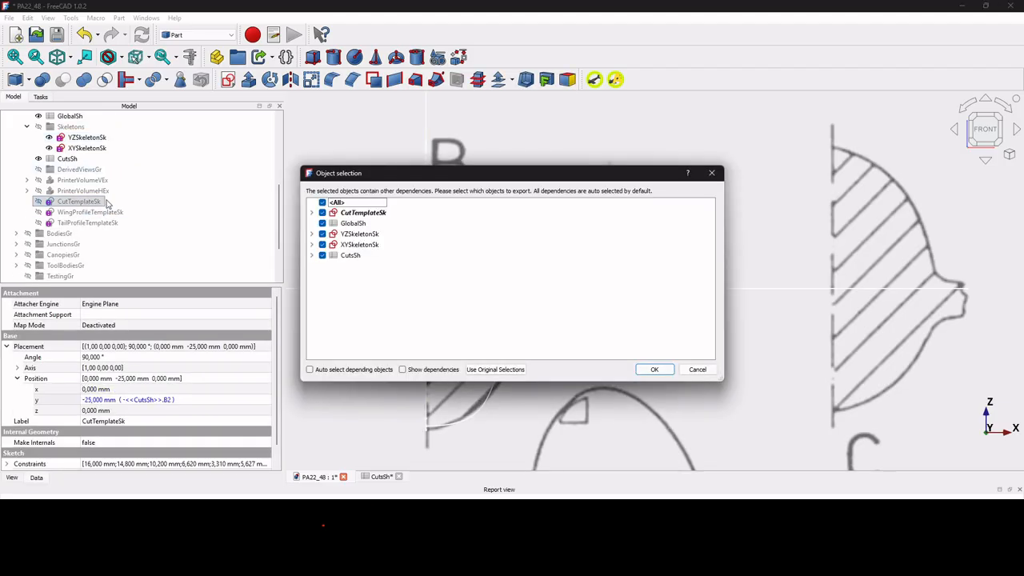
click(323, 202)
click(323, 212)
click(654, 370)
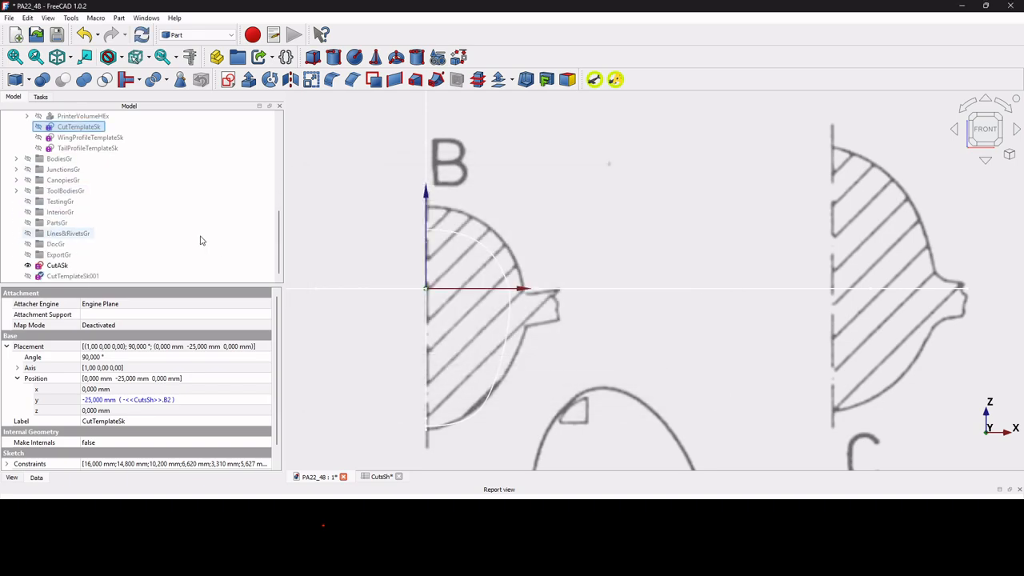
Rename the duplicated template sketch as CutBSk.
click(84, 277)
click(84, 276)
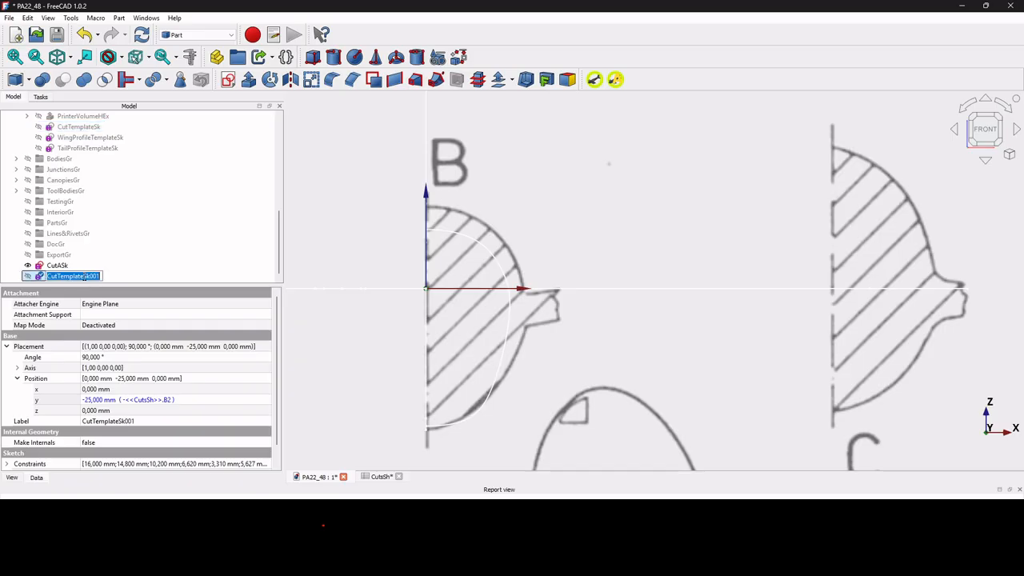
text(CutGSk)
key(Return)
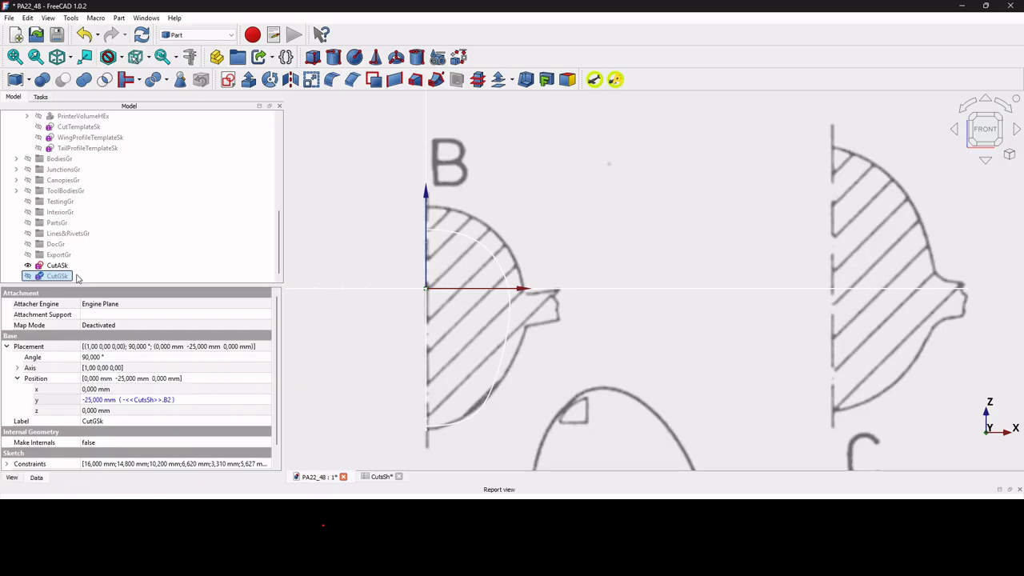
click(68, 277)
click(66, 276)
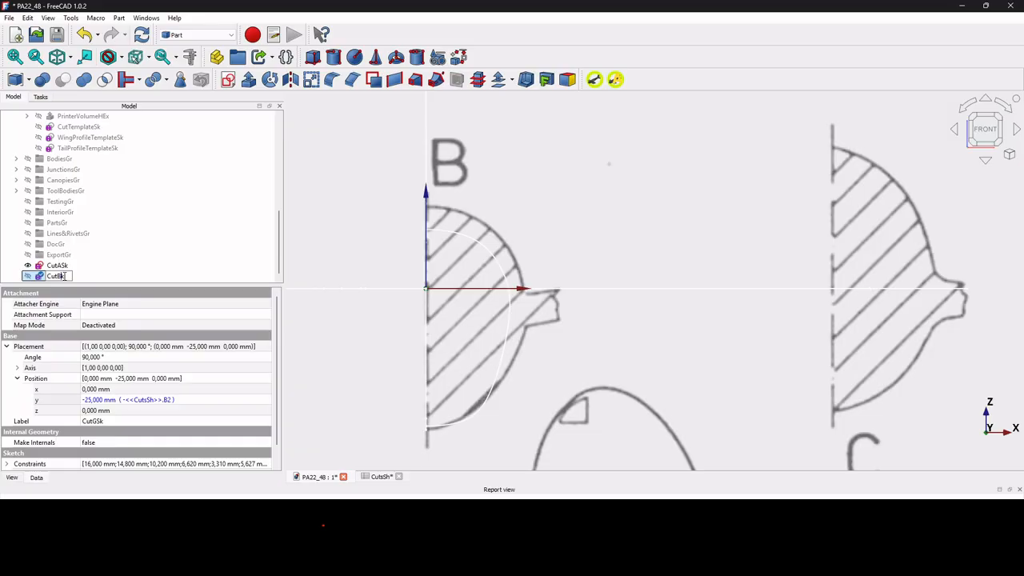
key(Return)
Set CutBSk's Y position expression to <<CutsSh>>.G2, without the leading minus sign.
click(381, 477)
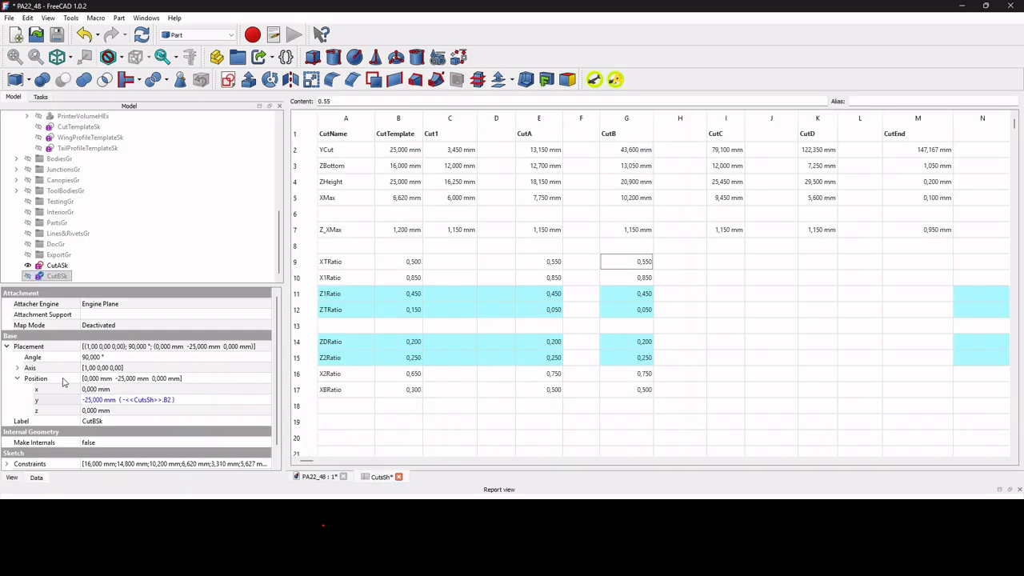
click(167, 401)
click(263, 402)
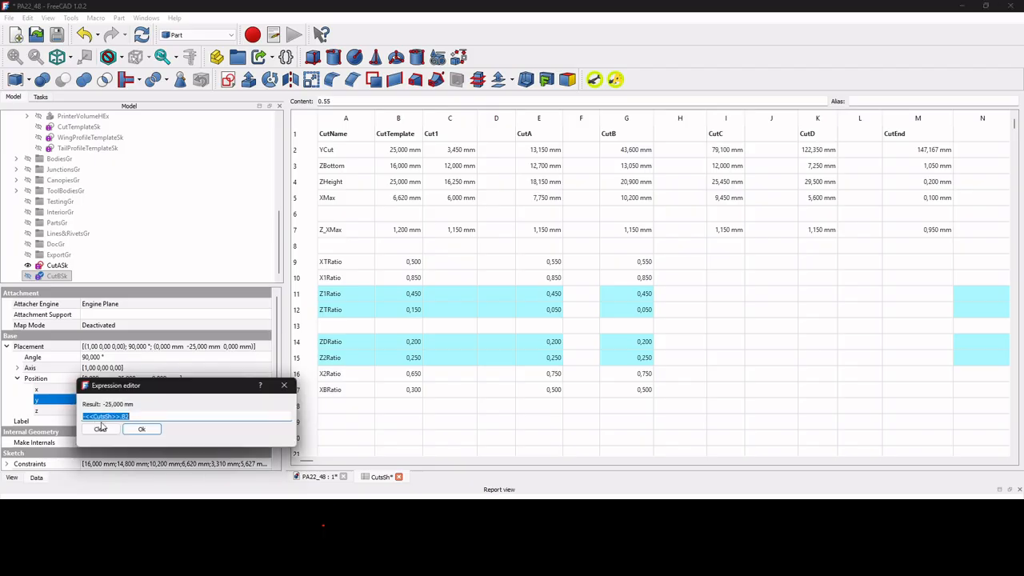
click(84, 417)
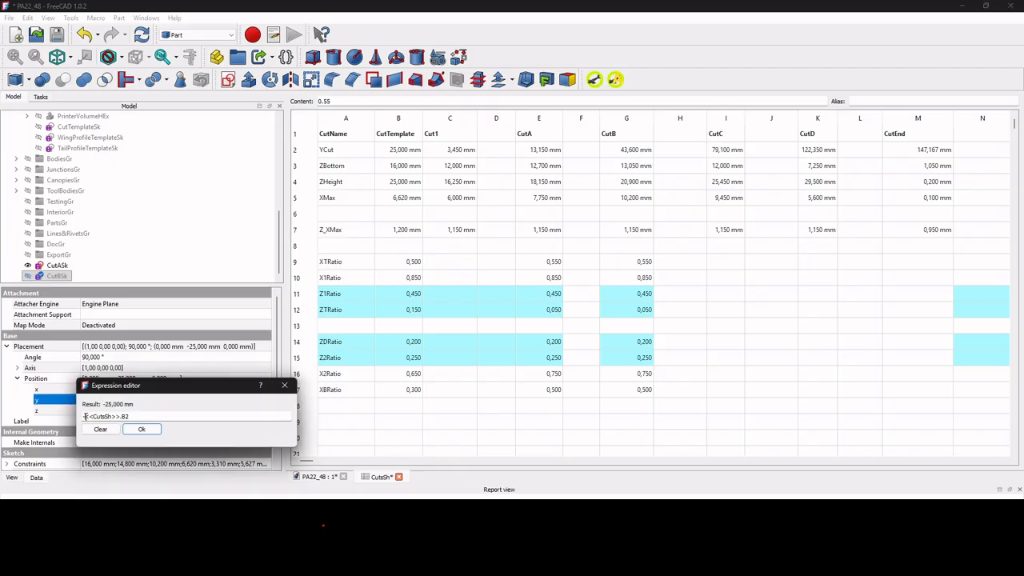
key(BackSpace)
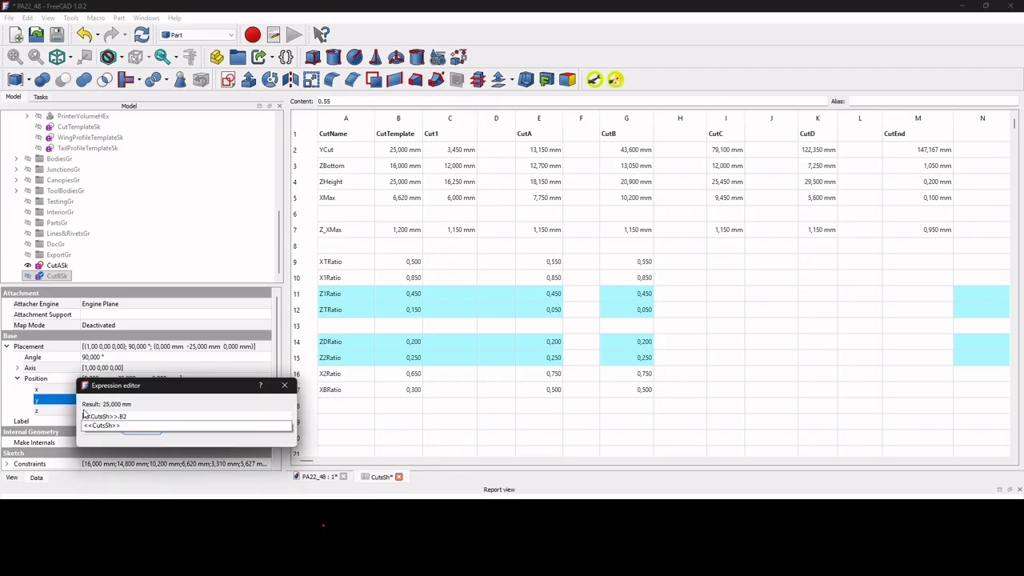
click(138, 416)
key(BackSpace)
key(BackSpace)
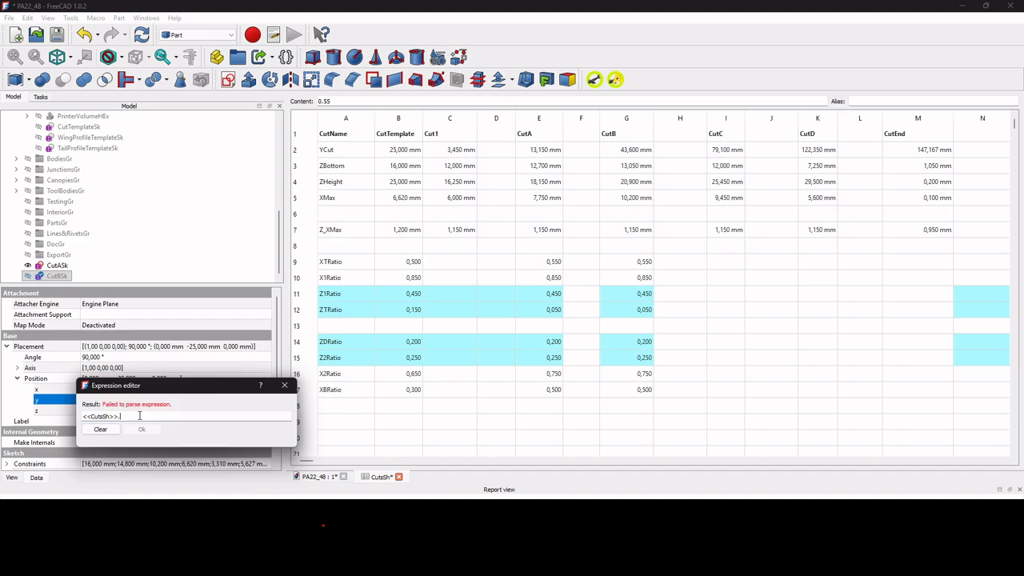
text(G2)
key(Return)
key(Return)
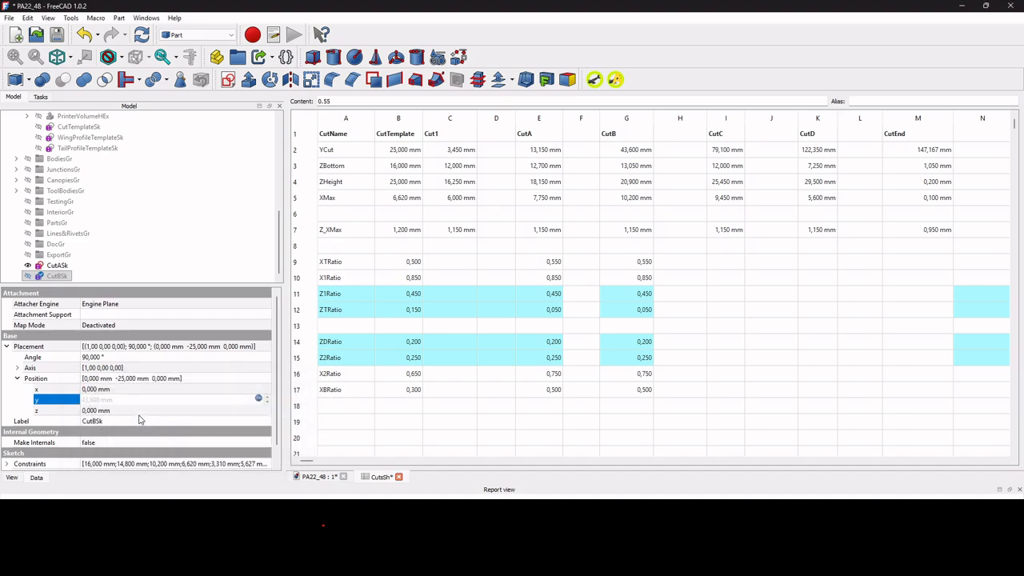
Run the column-replacement macro on CutBSk to point its constraint expressions to column G of CutsSh.
click(324, 478)
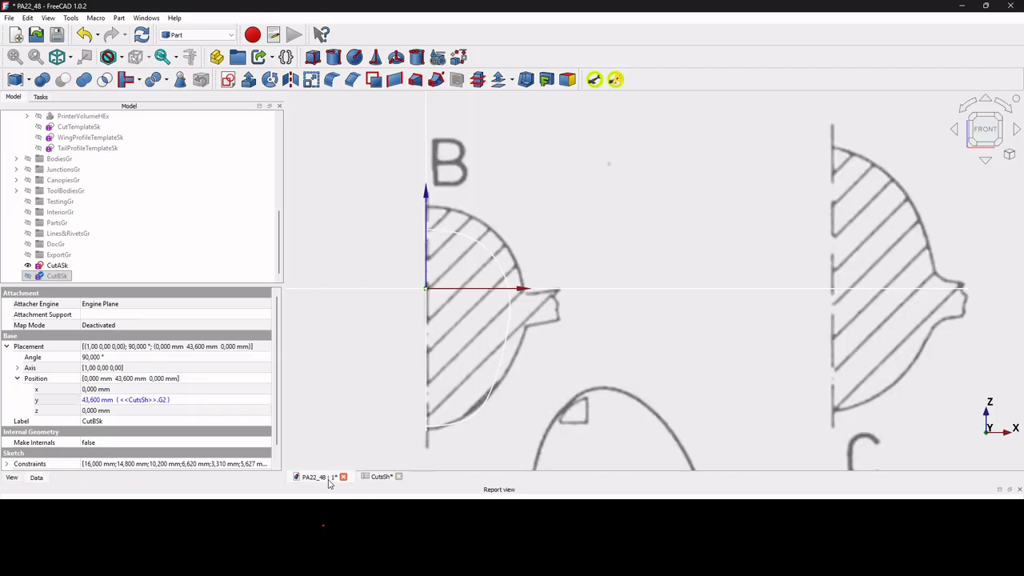
scroll(190, 396, down, 1)
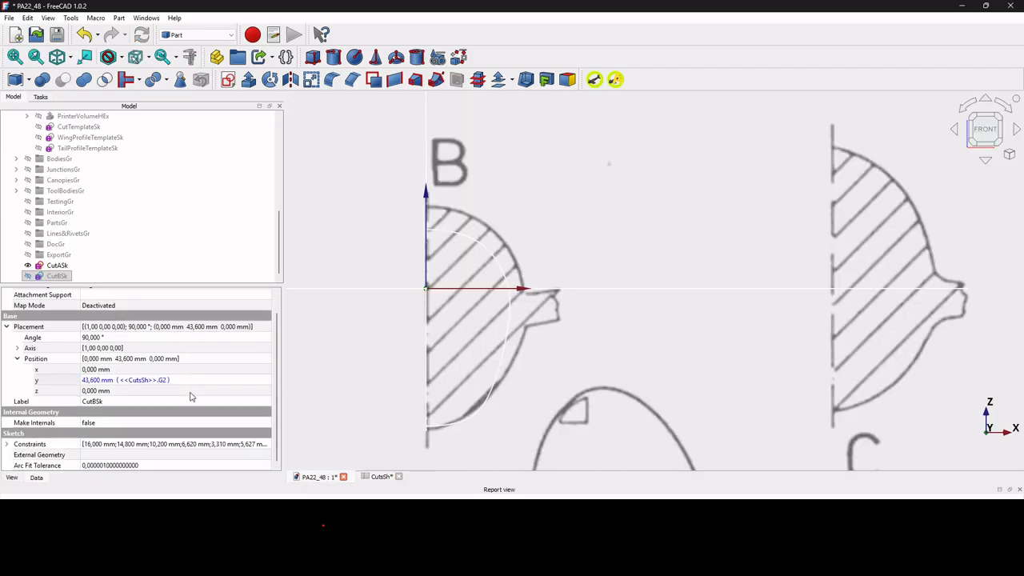
click(7, 444)
scroll(177, 364, down, 4)
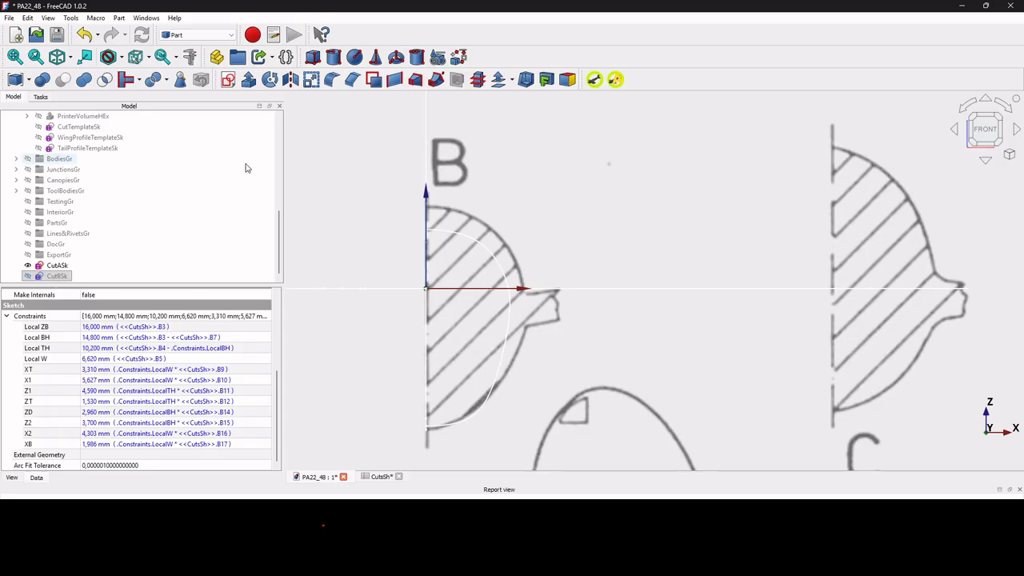
click(54, 277)
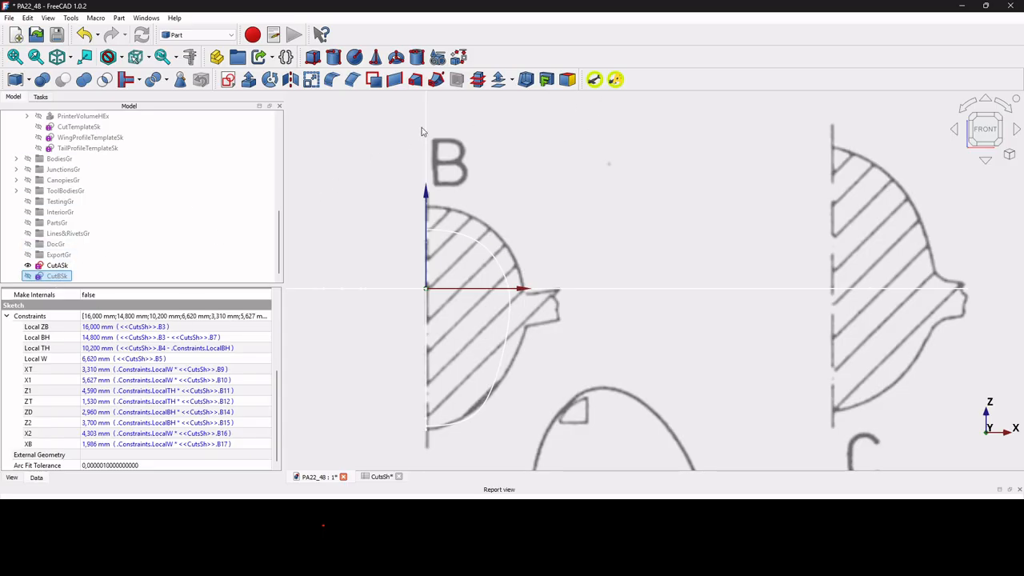
click(616, 80)
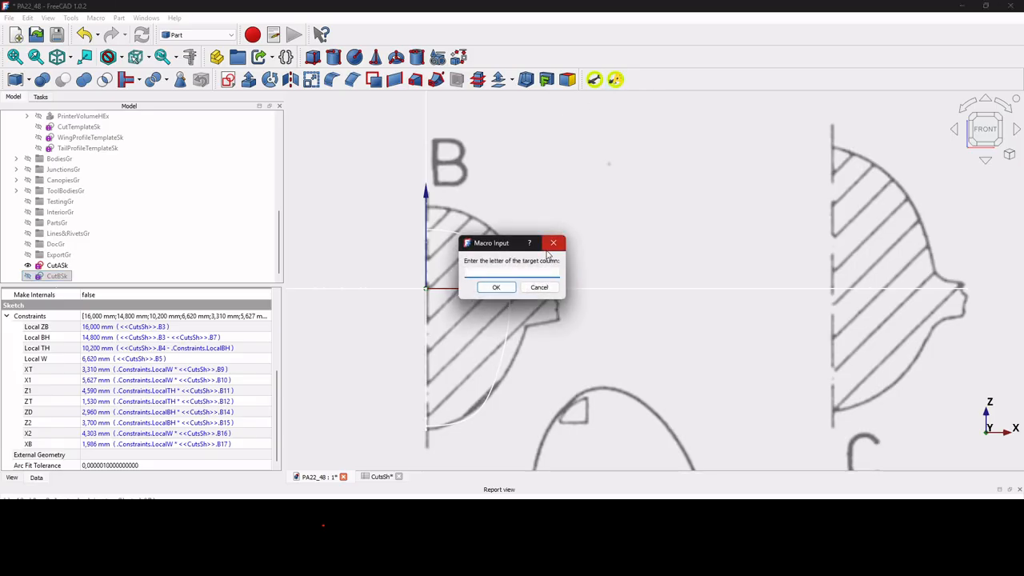
key(Return)
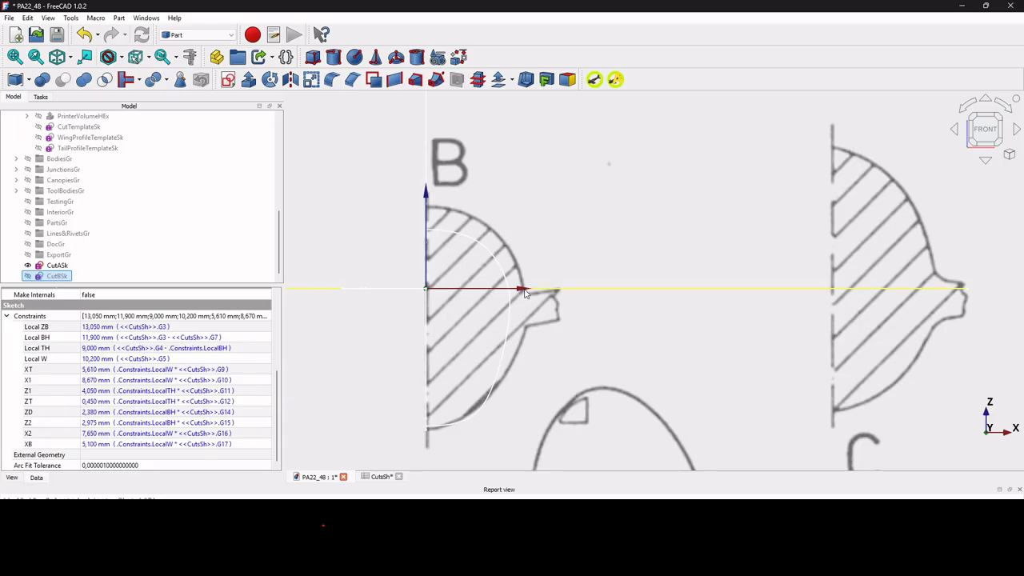
Hide the CutASk sketch and show CutBSk over the section B drawing.
scroll(525, 293, down, 2)
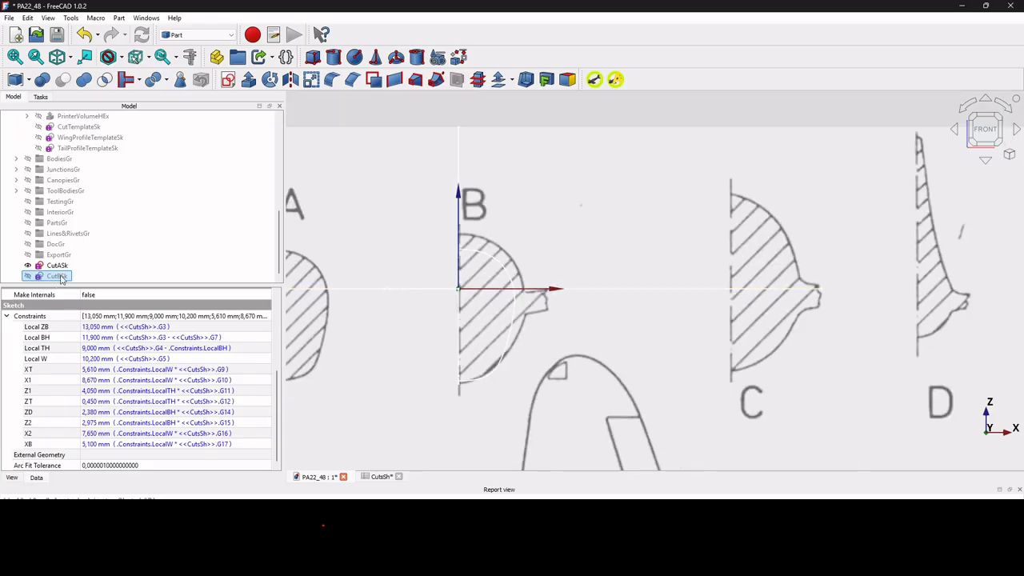
click(60, 268)
key(space)
click(60, 277)
key(space)
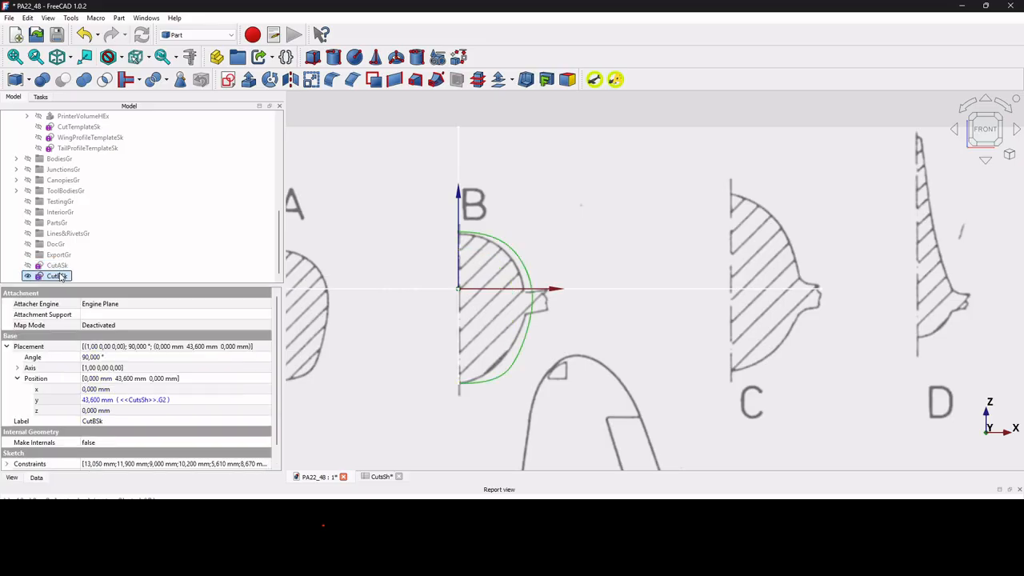
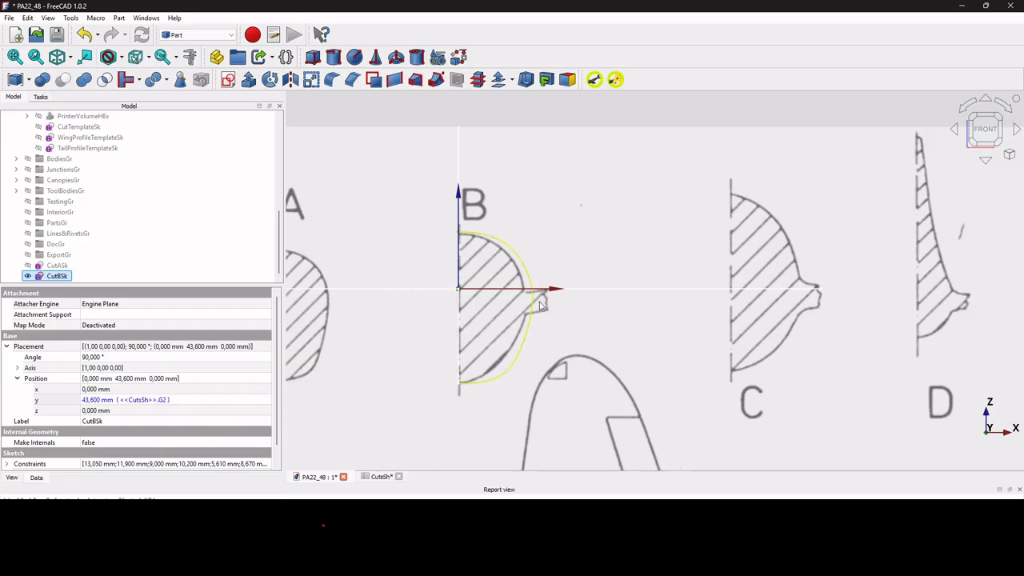
Set CutB's XBRatio to 0.45 in CutsSh and compare the CutBSk outline with the section B drawing.
click(381, 478)
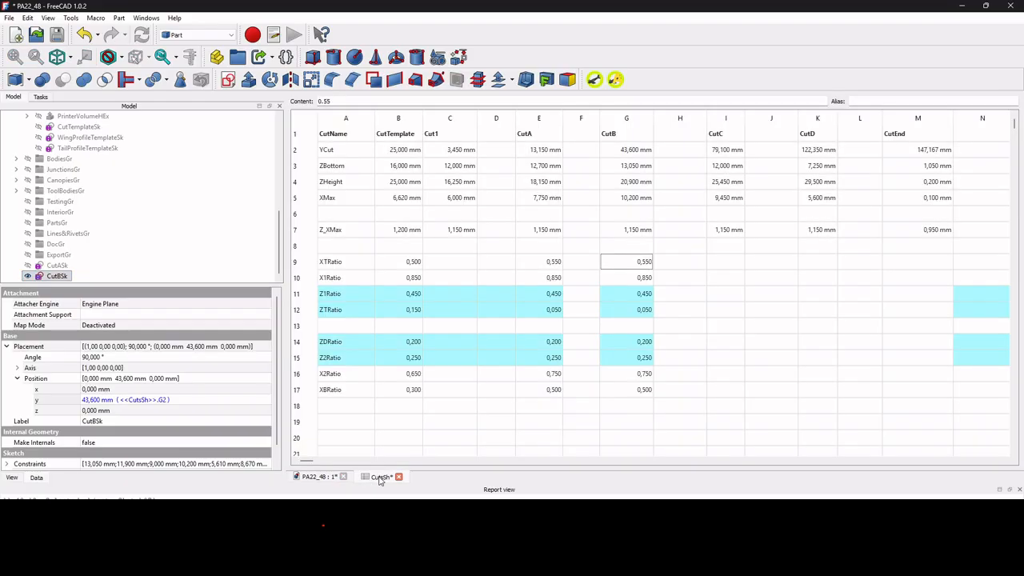
click(644, 390)
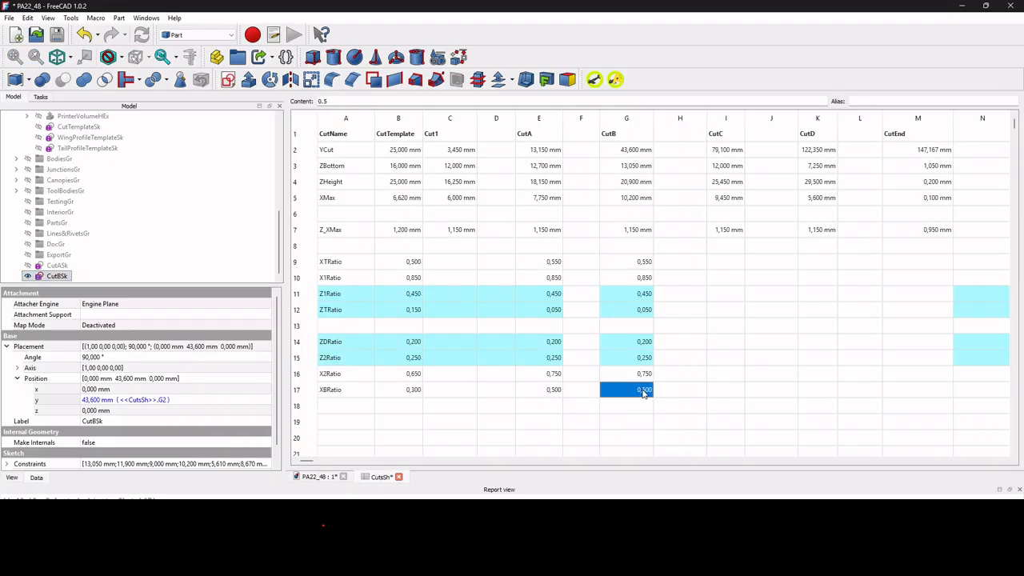
text(0.45)
key(Return)
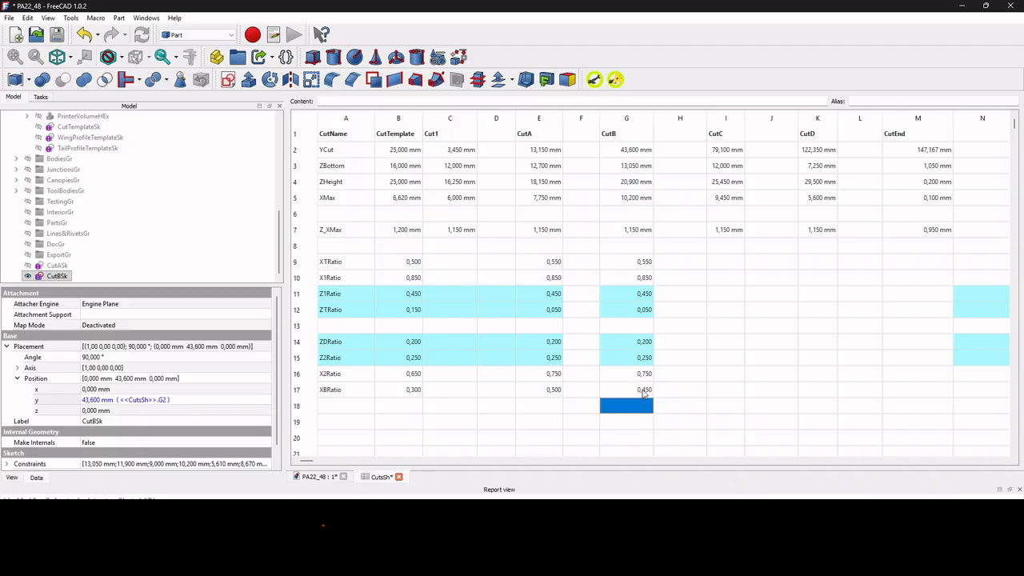
click(330, 477)
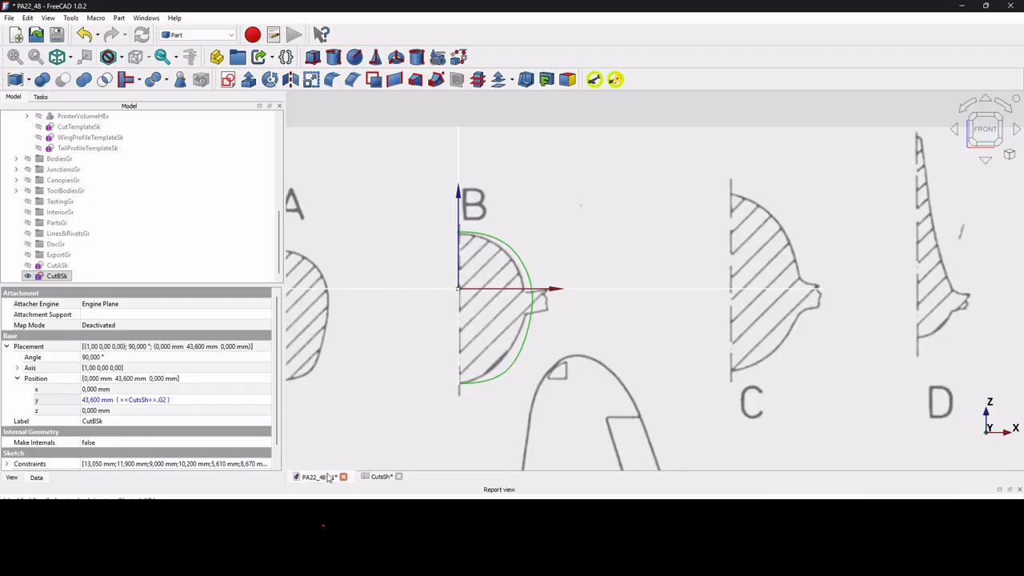
Set CutB's XBRatio to 0.3 in CutsSh and check the lower curve of CutBSk against section B.
click(382, 477)
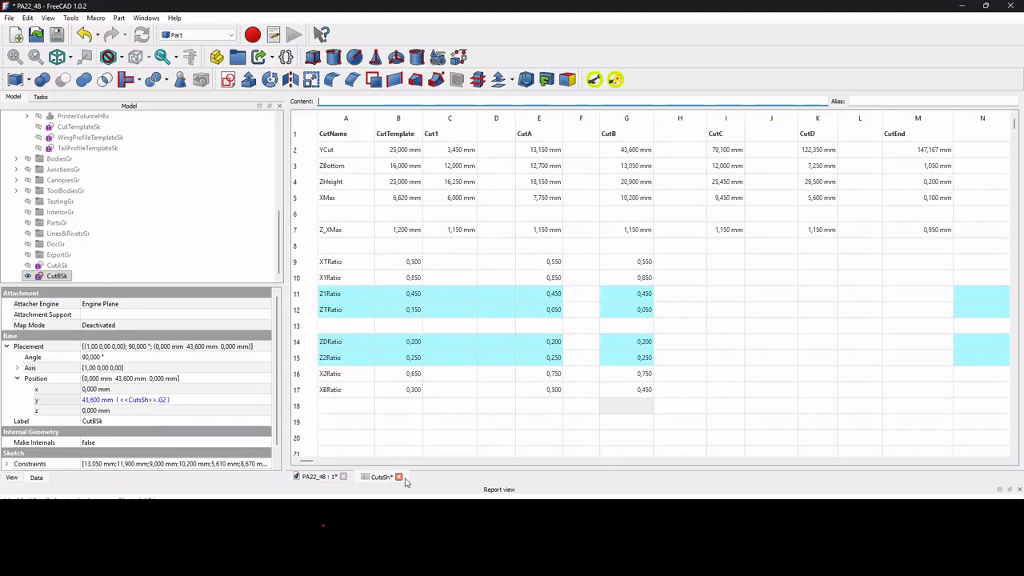
click(645, 390)
text(0)
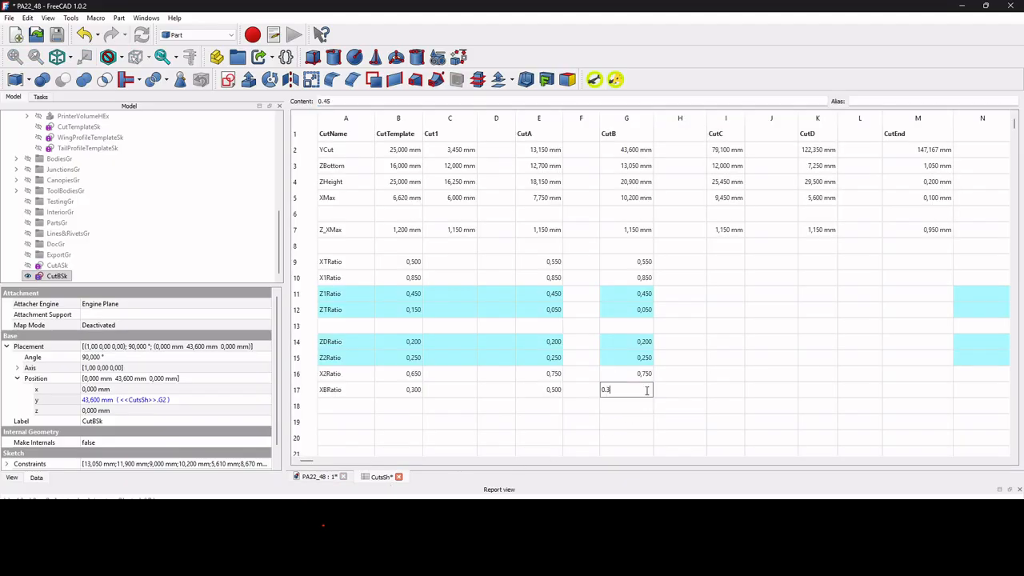
text(.3)
key(Return)
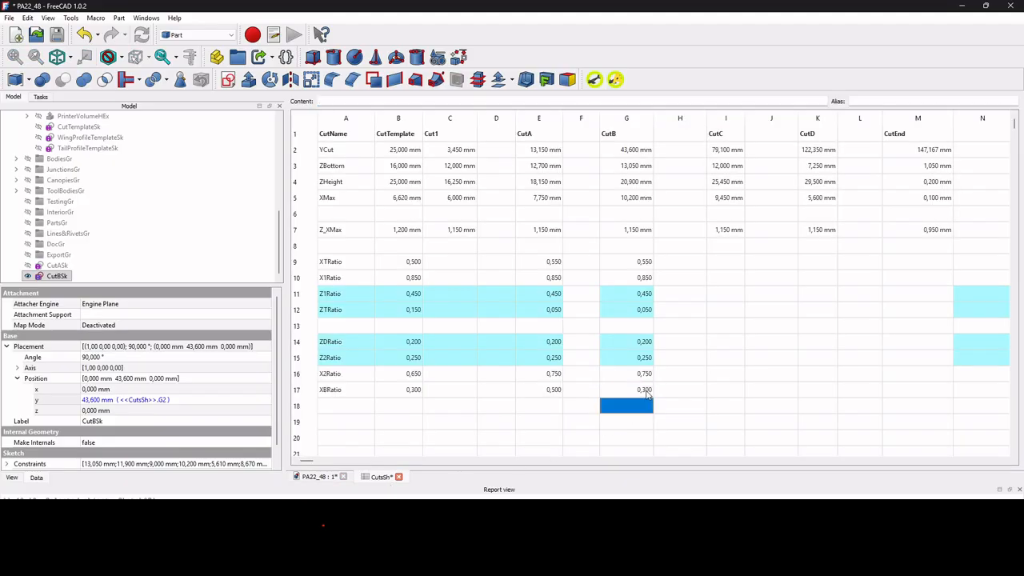
click(316, 476)
Set CutB's X2Ratio to 0.65 in CutsSh and compare the CutBSk outline with section B.
click(380, 476)
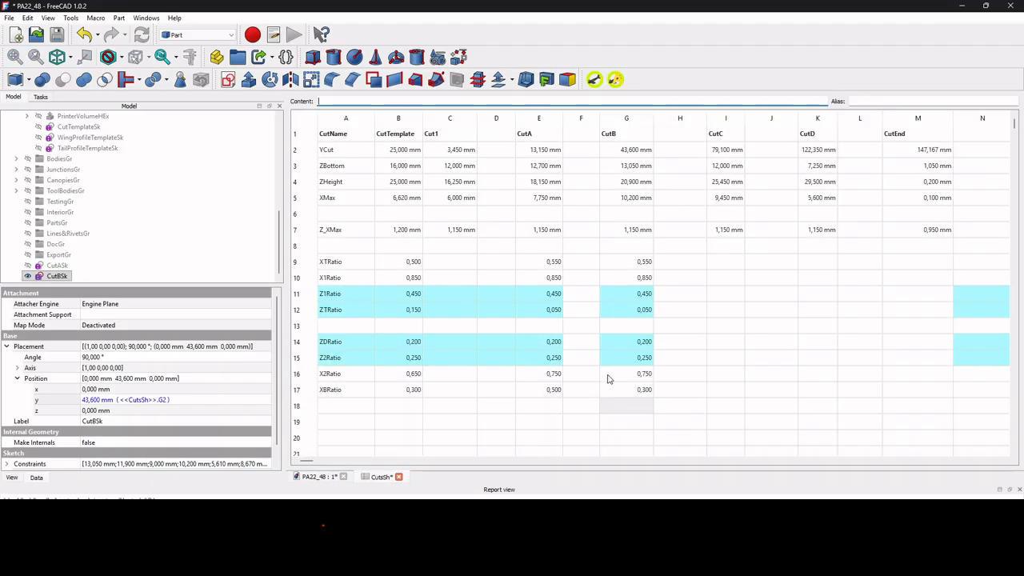
click(622, 376)
text(0)
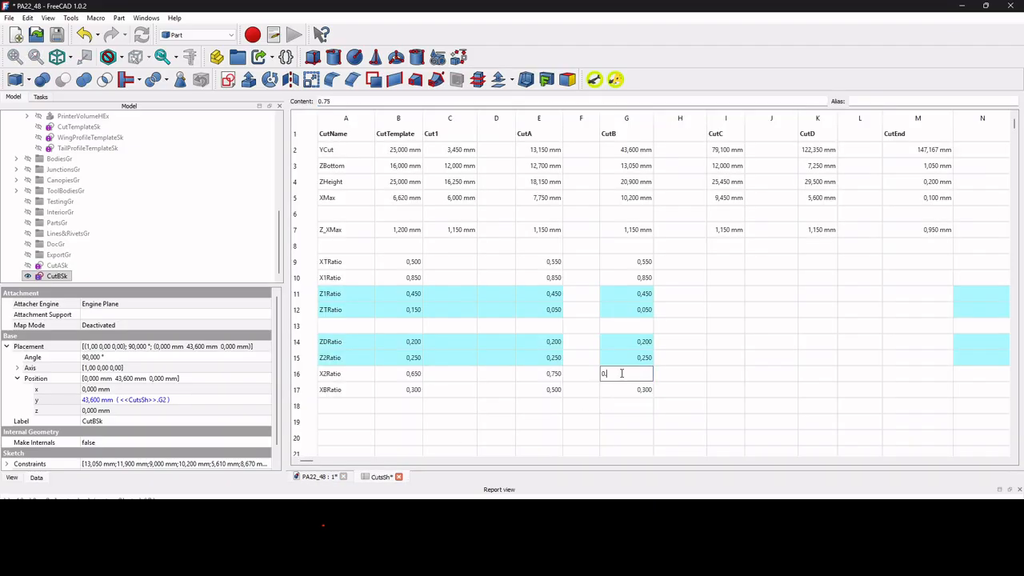
text(.65)
key(Return)
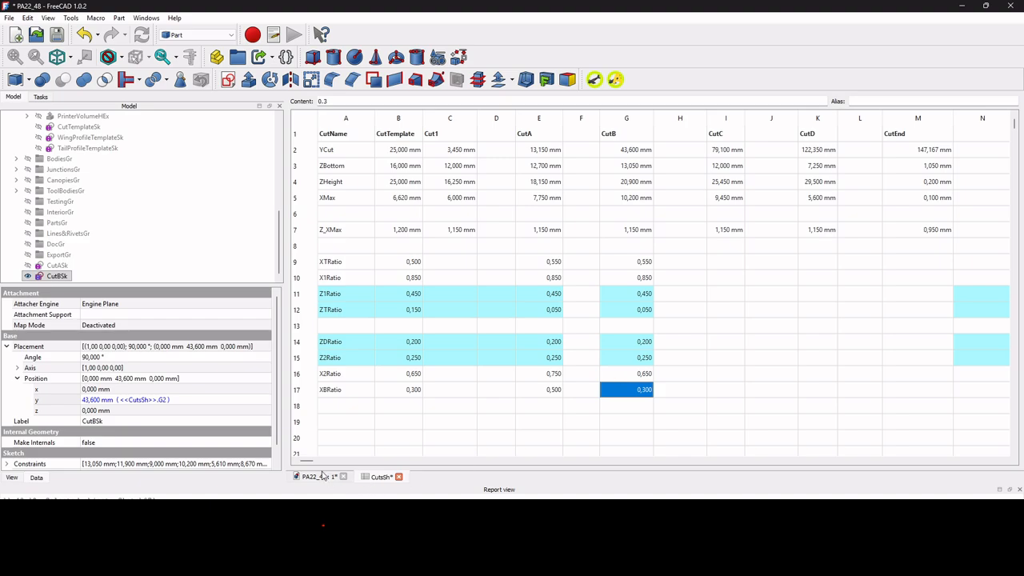
click(322, 477)
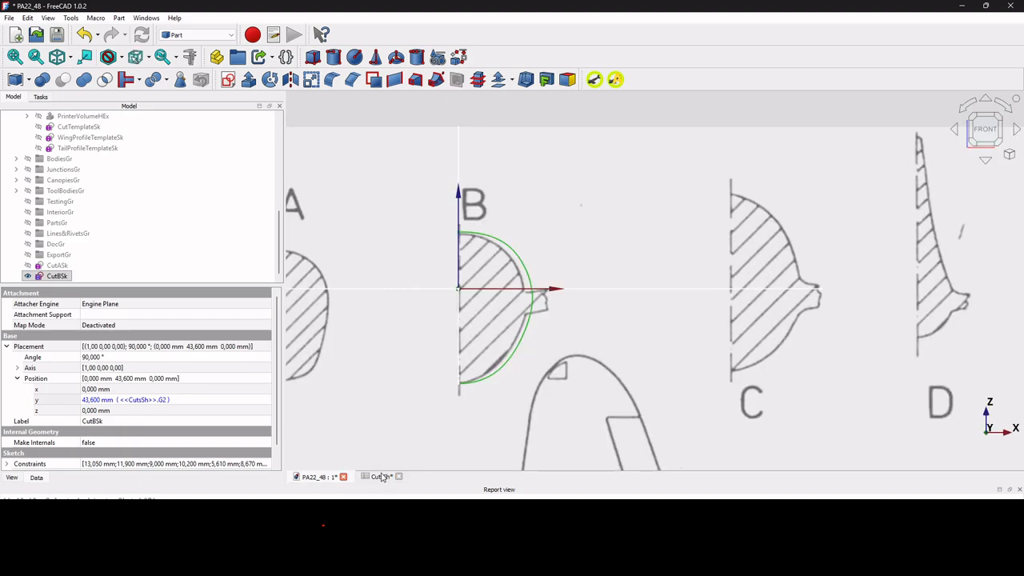
Inspect the constraints inside the CutBSk sketch, and set CutB's X1Ratio to 0.8 in CutsSh.
click(380, 477)
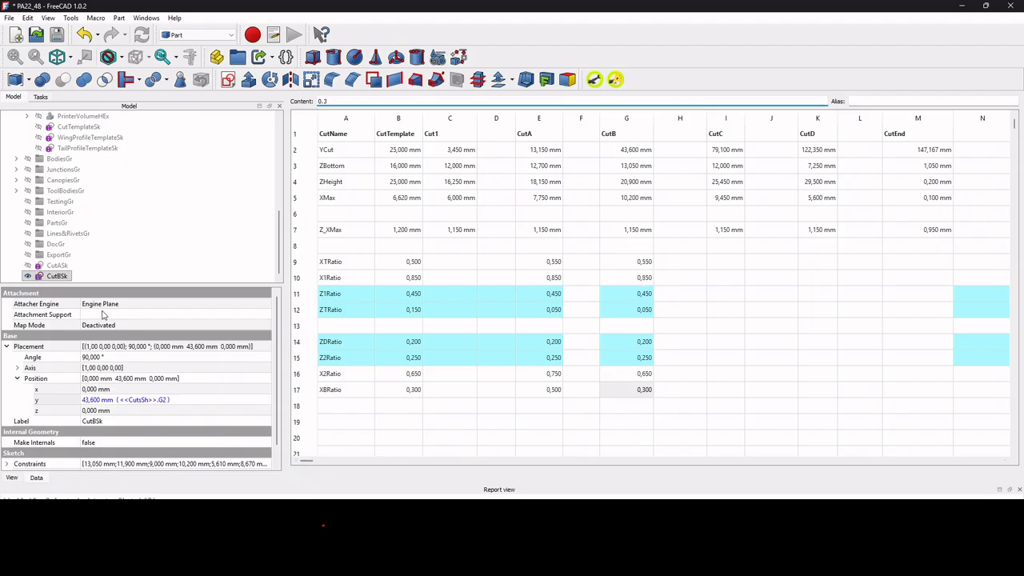
double_click(58, 276)
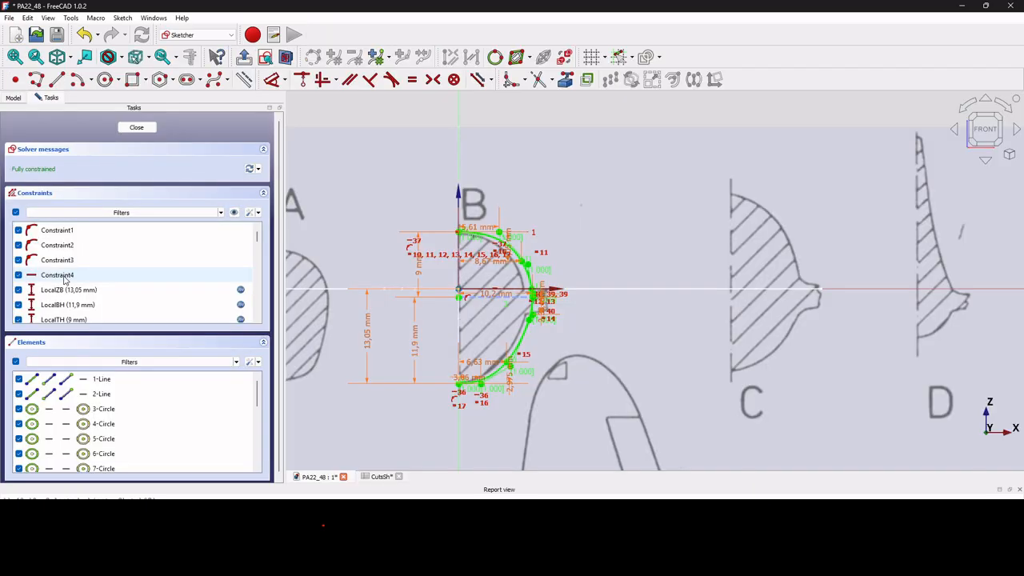
click(137, 127)
scroll(554, 294, up, 3)
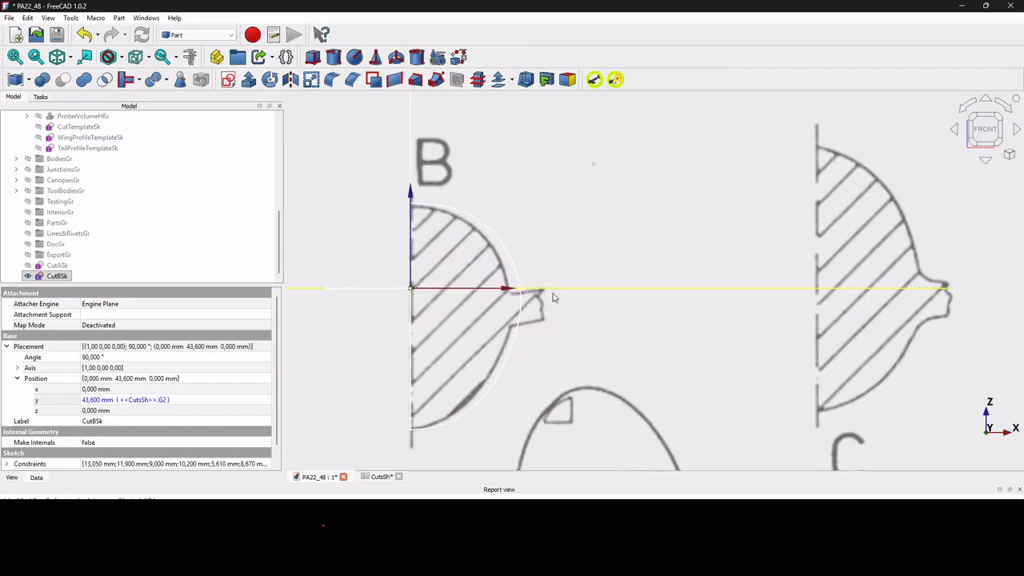
click(382, 477)
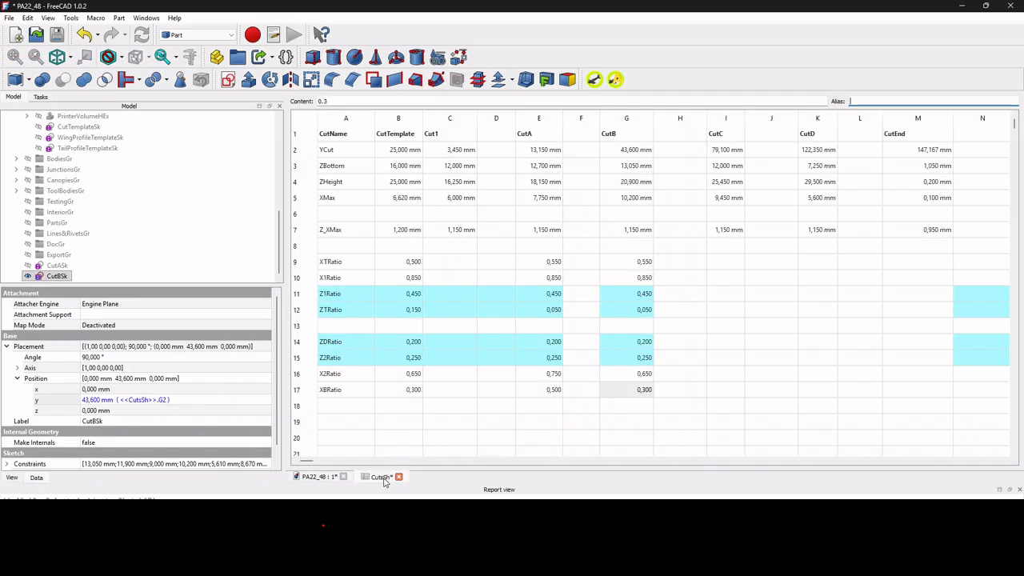
click(647, 283)
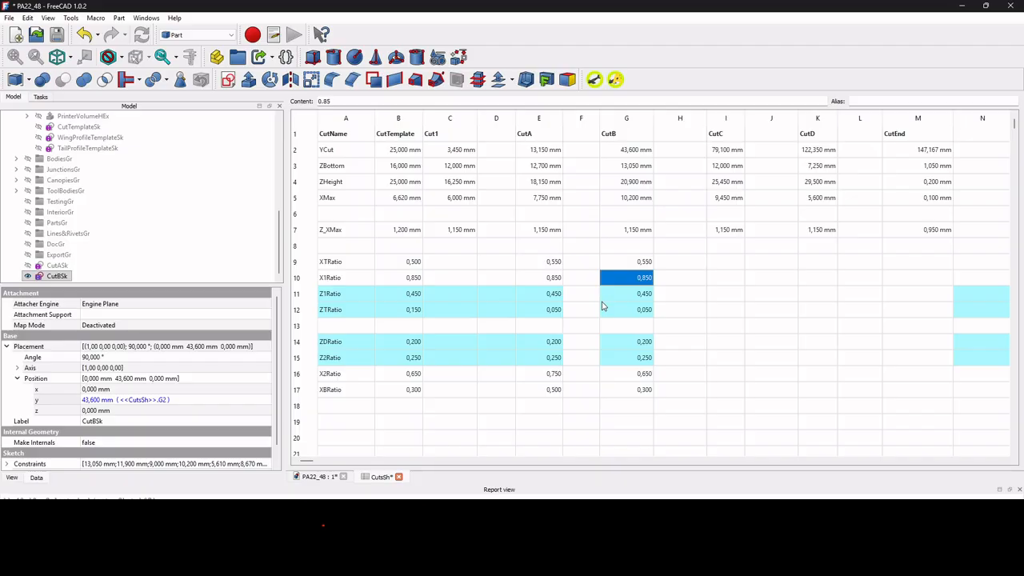
text(0.8)
key(Return)
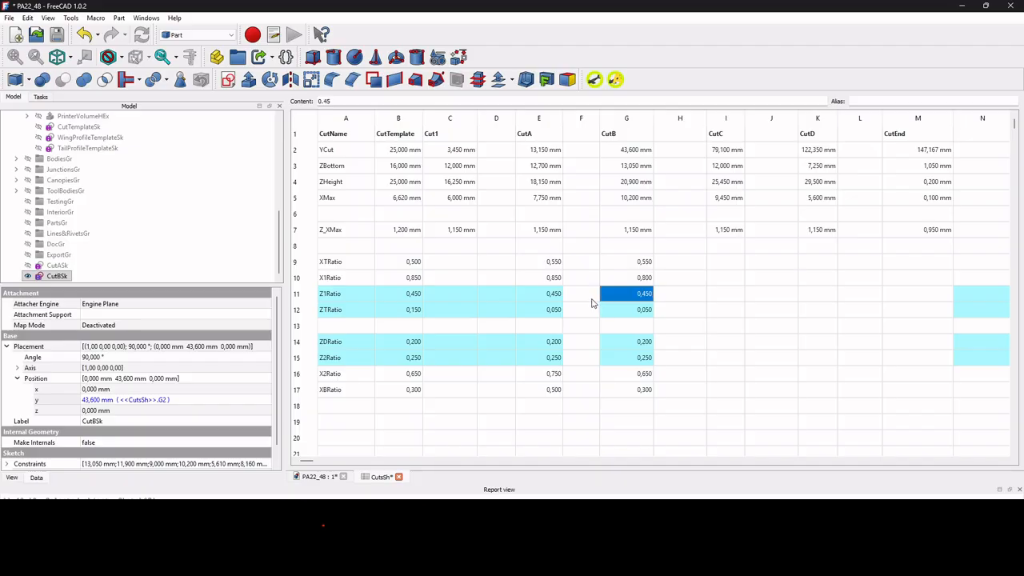
click(318, 477)
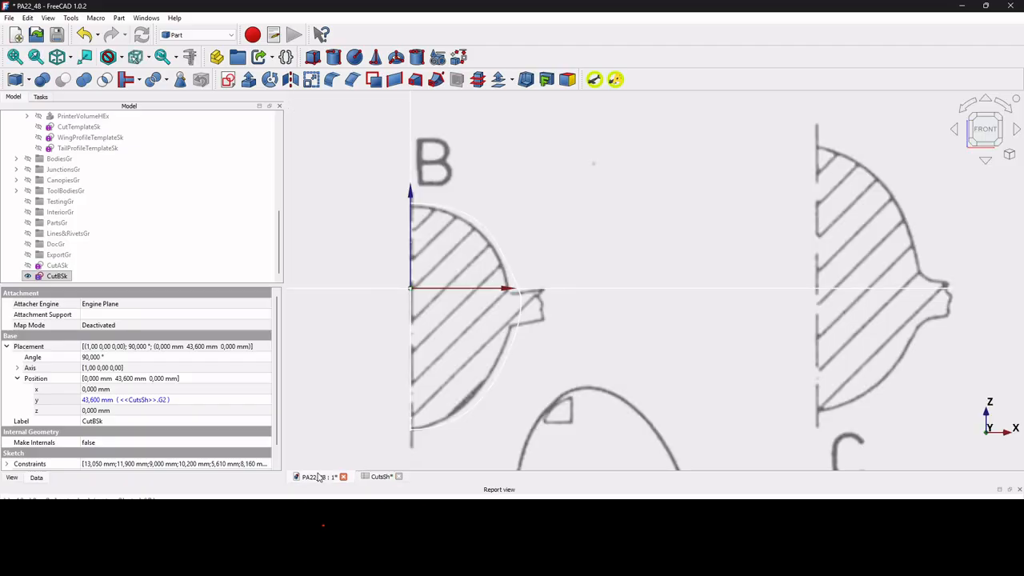
Set CutB's XTRatio to 0.5 in CutsSh and check the upper curve of CutBSk against section B.
click(381, 477)
click(632, 269)
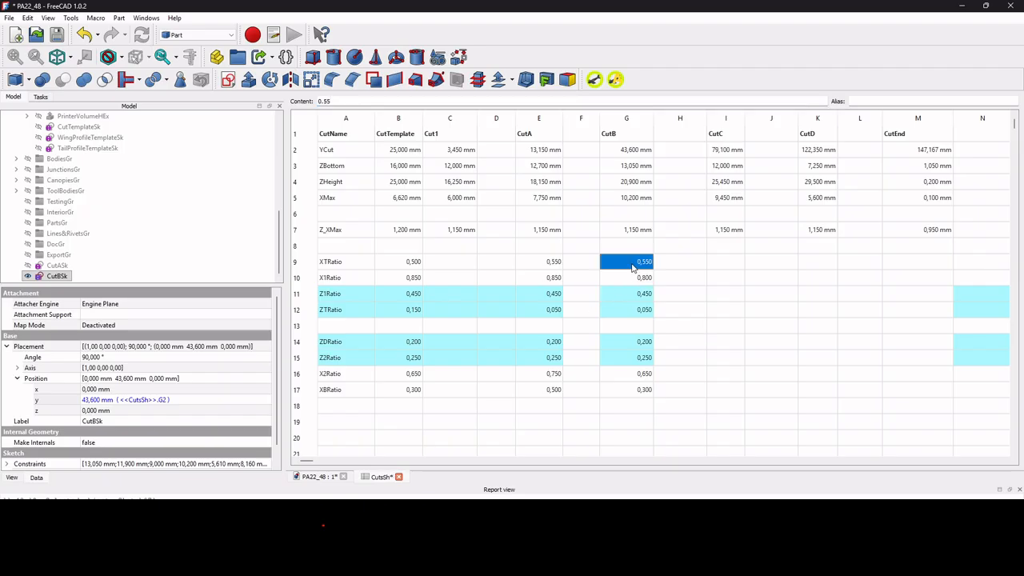
text(0.5)
key(Return)
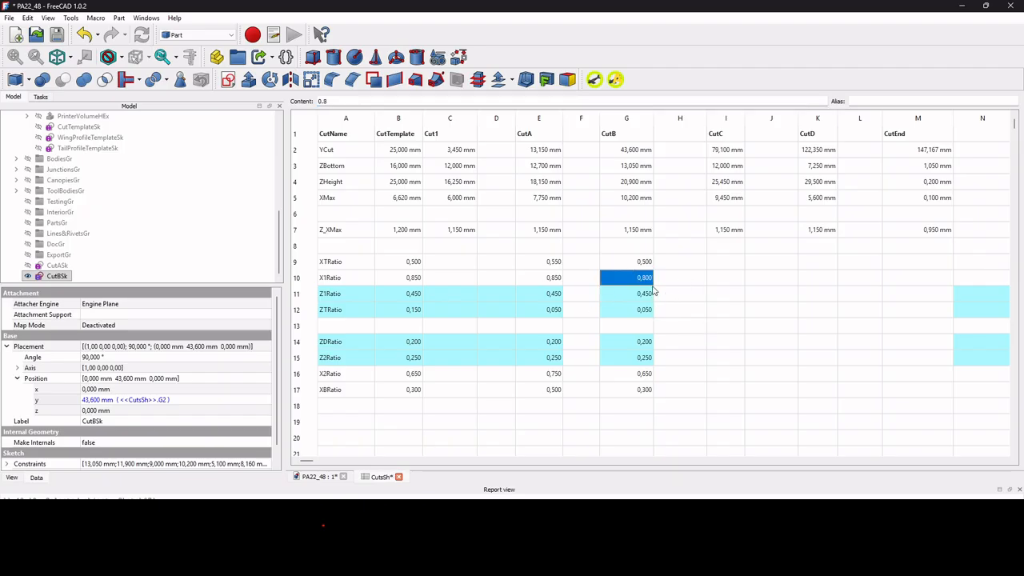
click(334, 478)
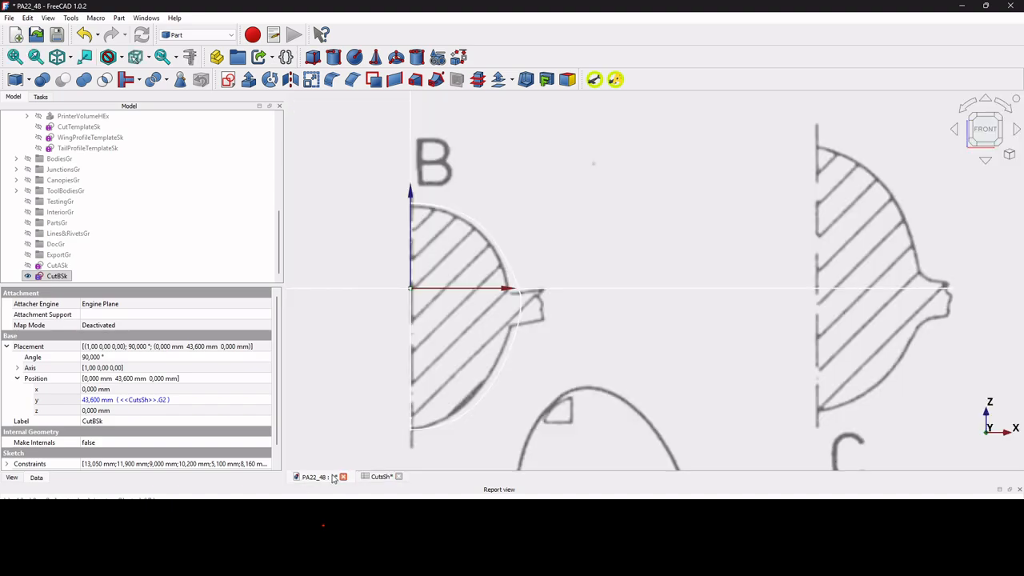
Examine CutBSk's spline control points and dimensions around the maximum width in the sketch editor, leaving the sketch unedited.
scroll(562, 265, up, 3)
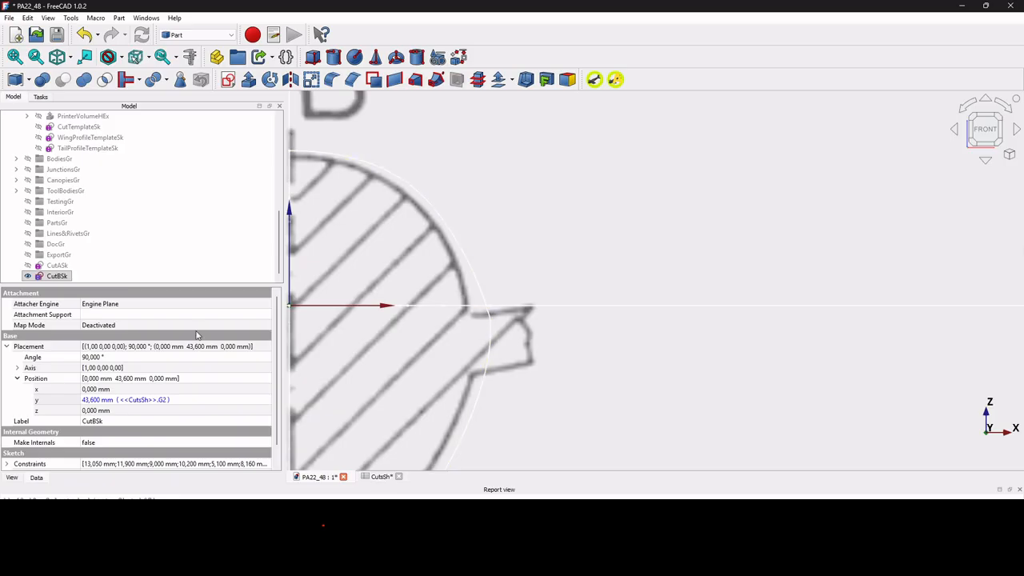
double_click(55, 277)
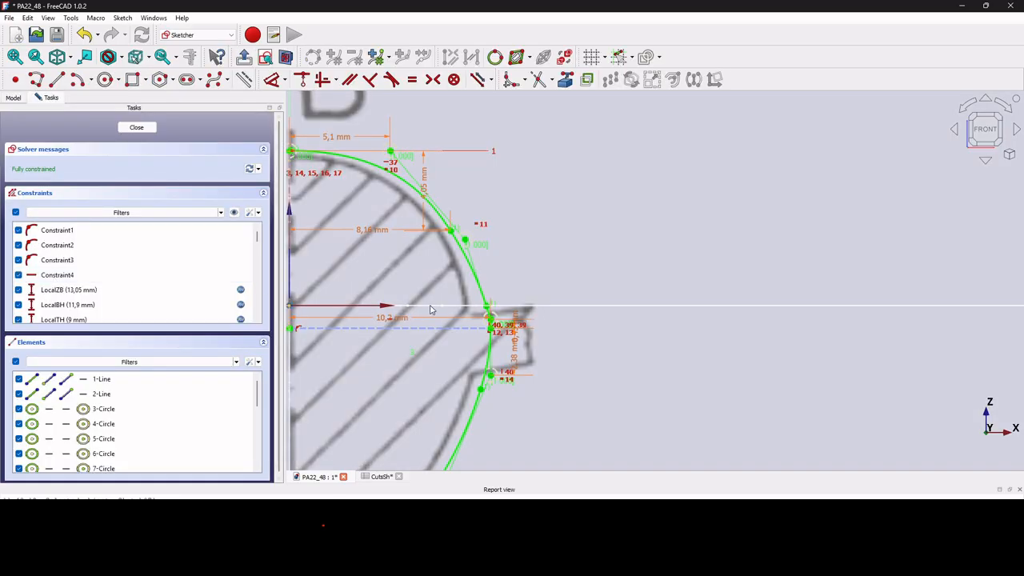
scroll(521, 346, up, 4)
scroll(521, 346, down, 5)
scroll(523, 352, up, 4)
scroll(522, 353, up, 4)
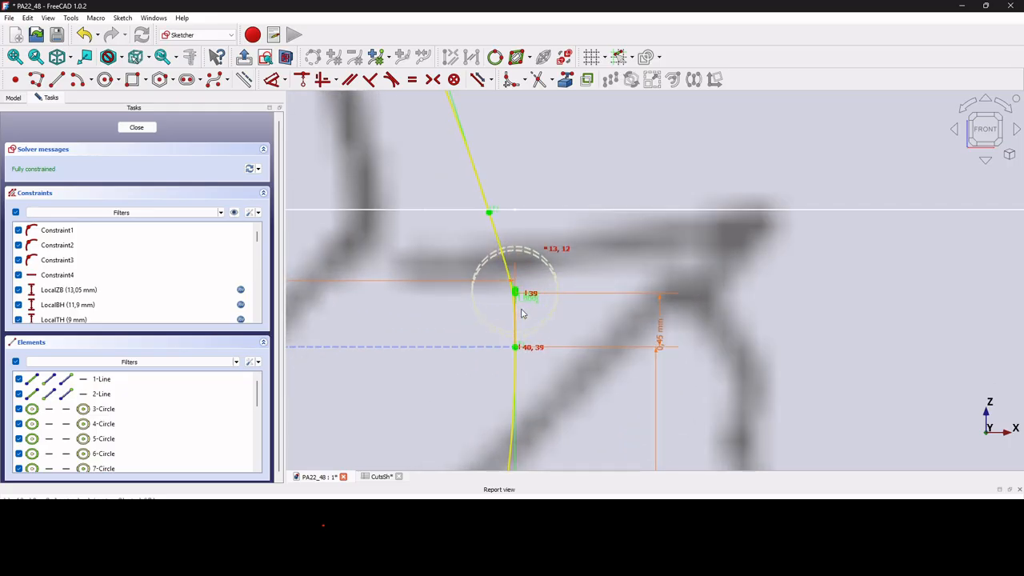
scroll(520, 314, down, 2)
scroll(524, 315, down, 3)
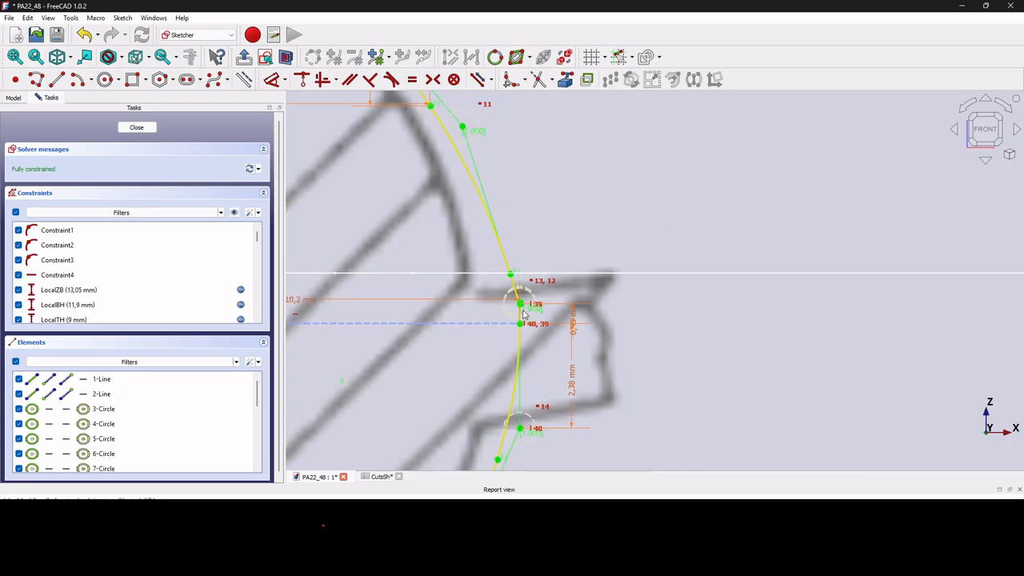
scroll(523, 316, down, 3)
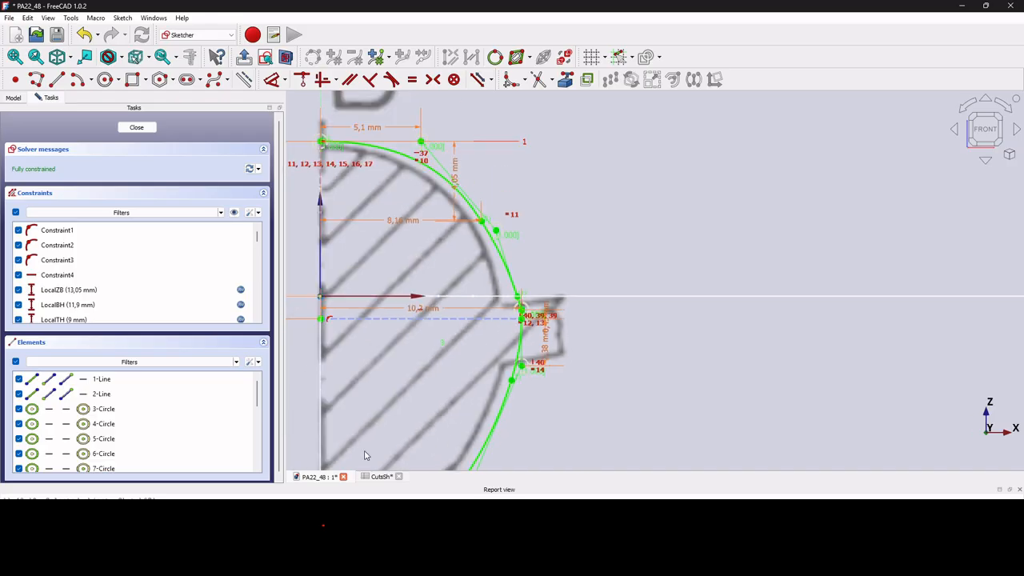
click(136, 128)
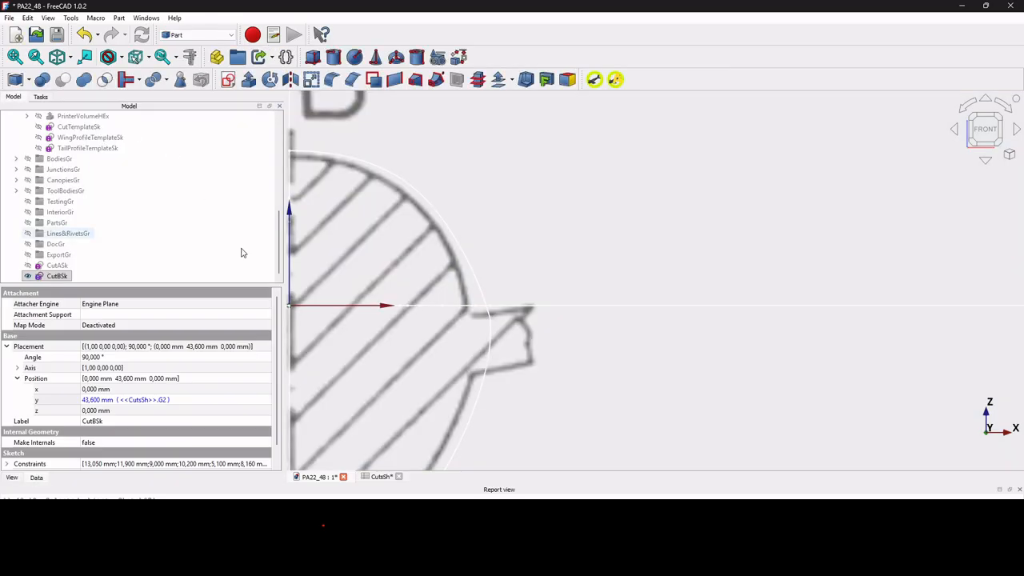
Set CutB's ZTRatio to 0.03 in CutsSh and compare the CutBSk outline near its maximum width with section B.
click(379, 477)
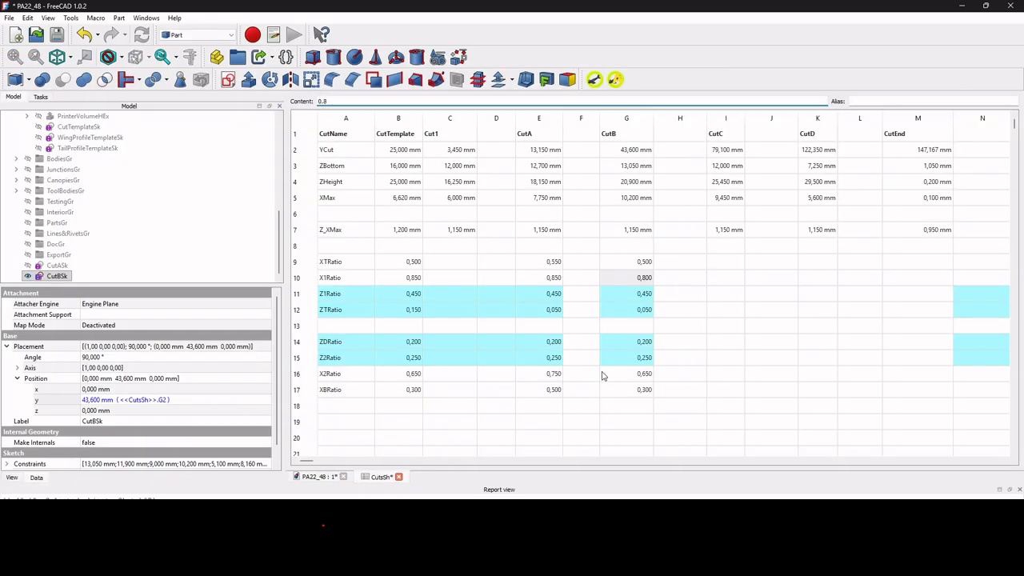
click(648, 311)
text(0,)
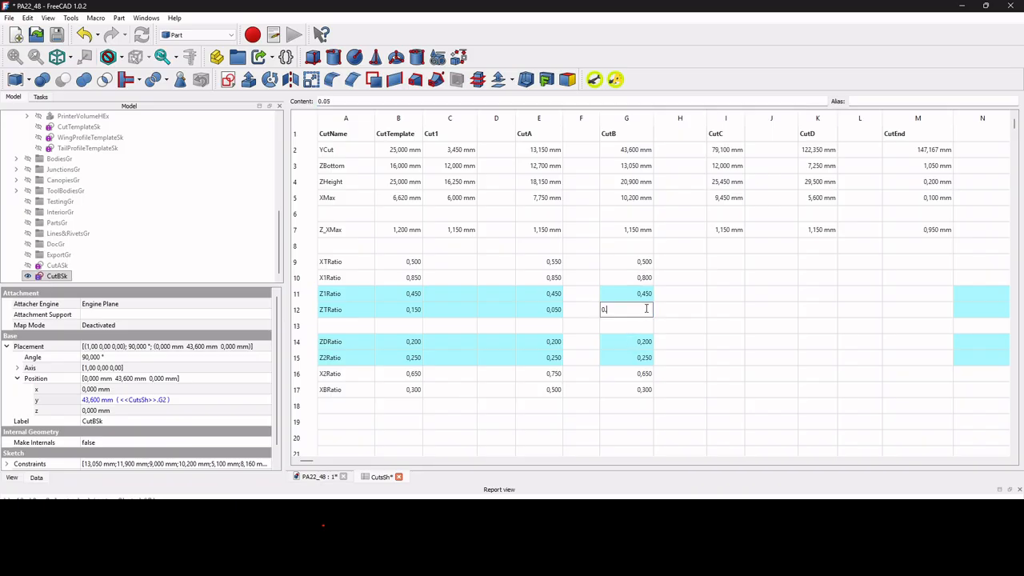
text(03)
key(Return)
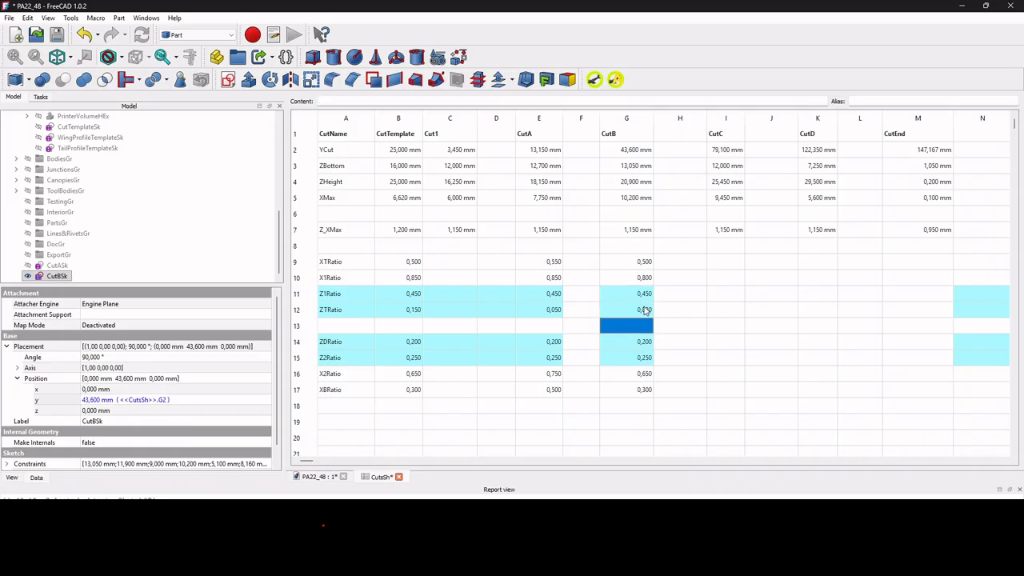
click(648, 280)
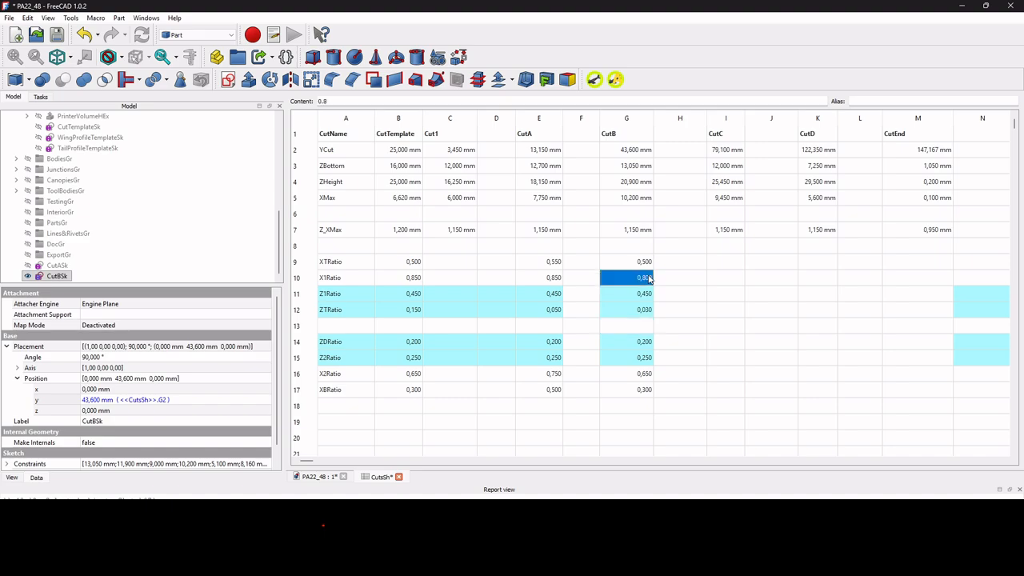
click(323, 477)
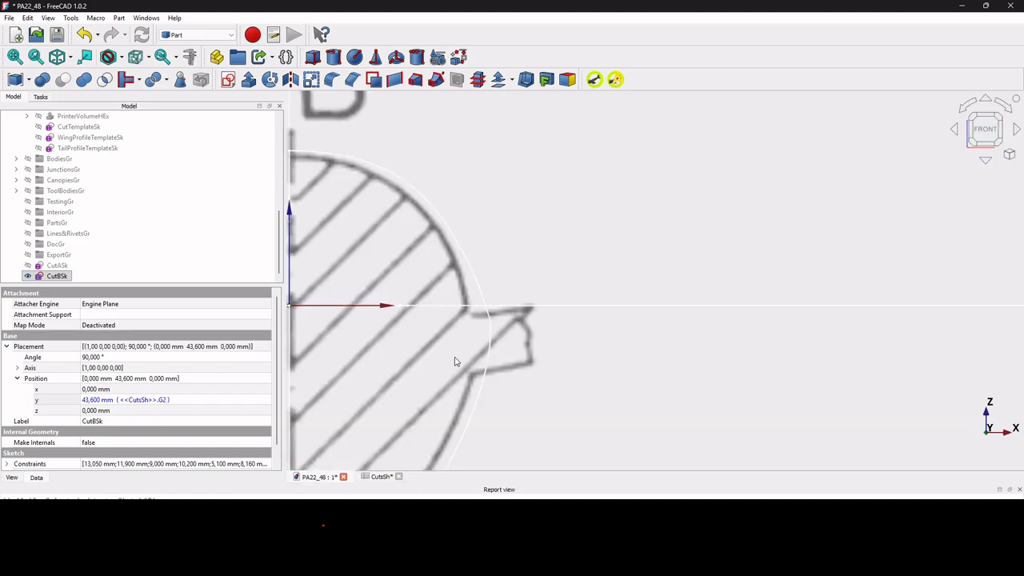
Set CutB's ZTRatio to 0.1 in CutsSh and check the CutBSk outline near its maximum width.
click(381, 477)
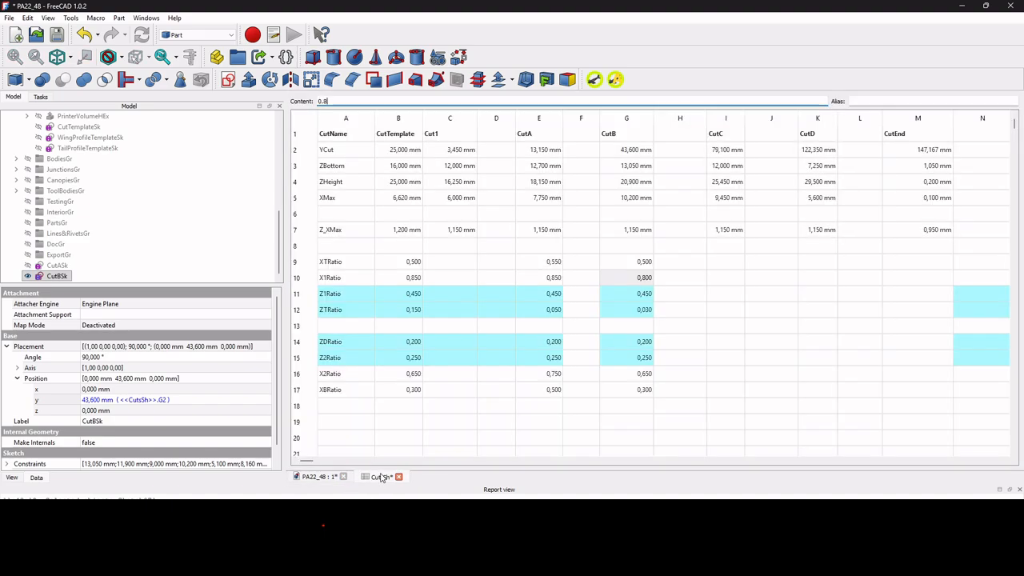
click(644, 311)
text(0.1)
key(Return)
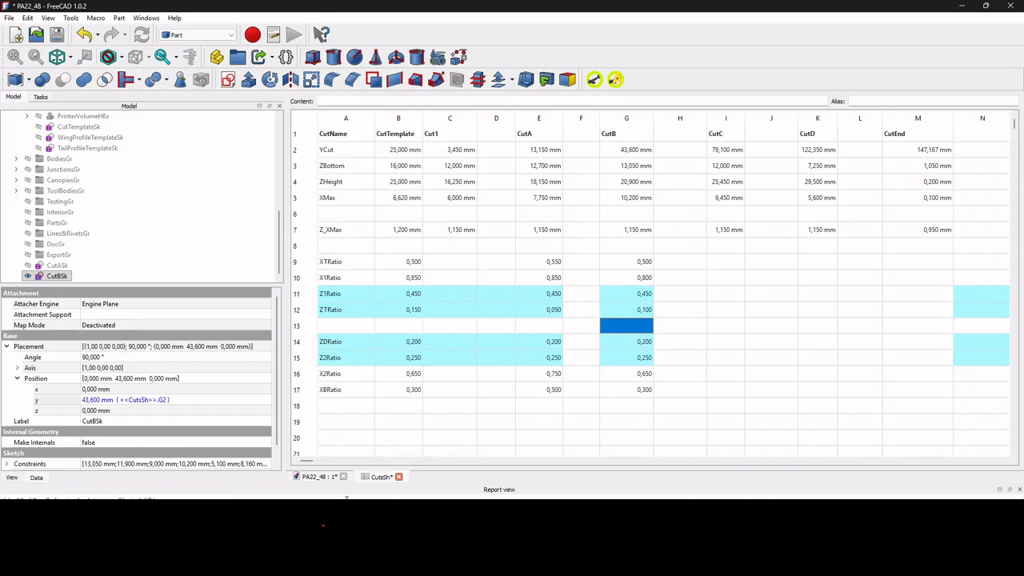
click(317, 478)
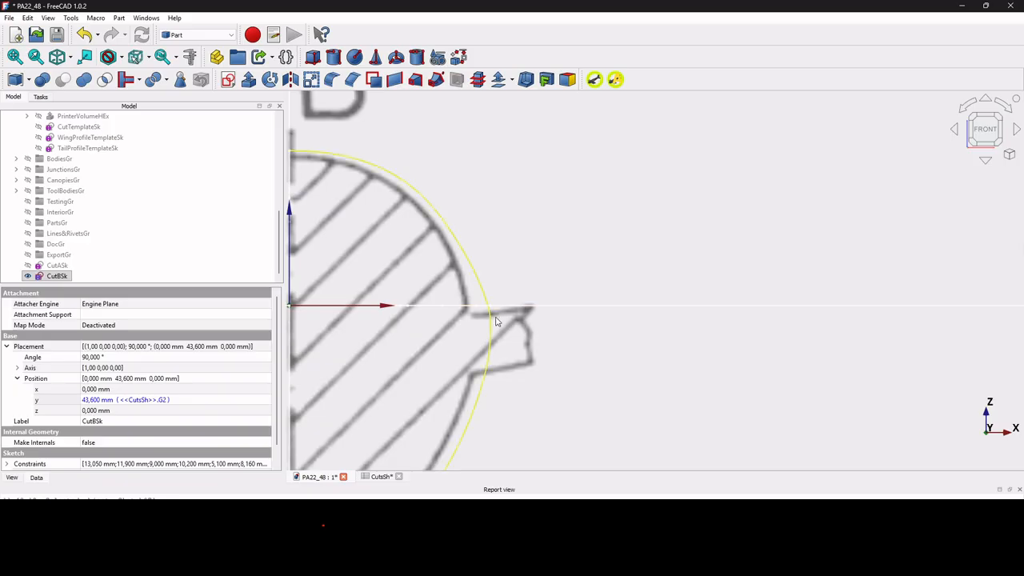
Set CutB's ZTRatio to 0.05 in the CutsSh spreadsheet.
click(379, 478)
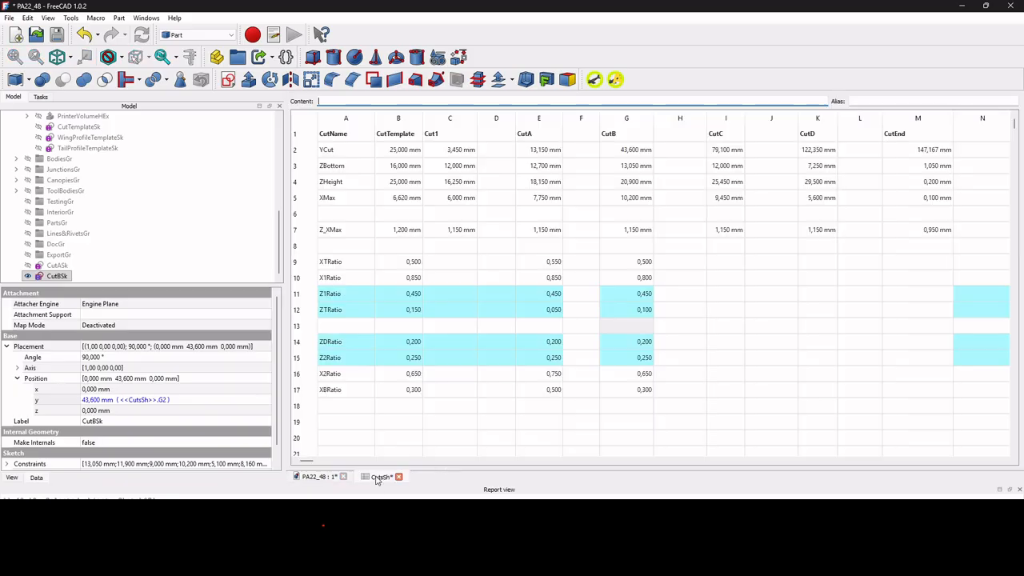
click(645, 311)
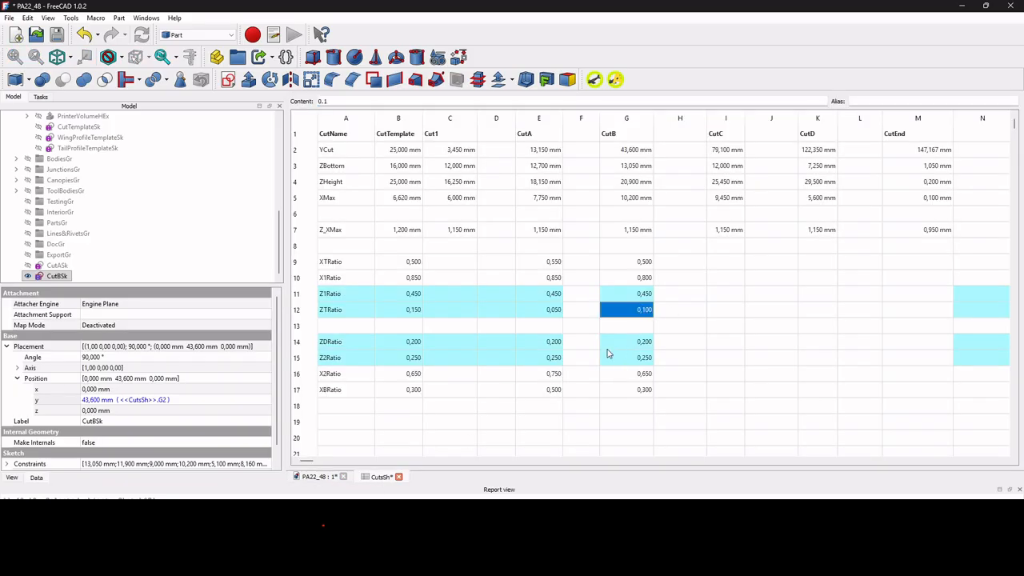
text(0,)
key(Return)
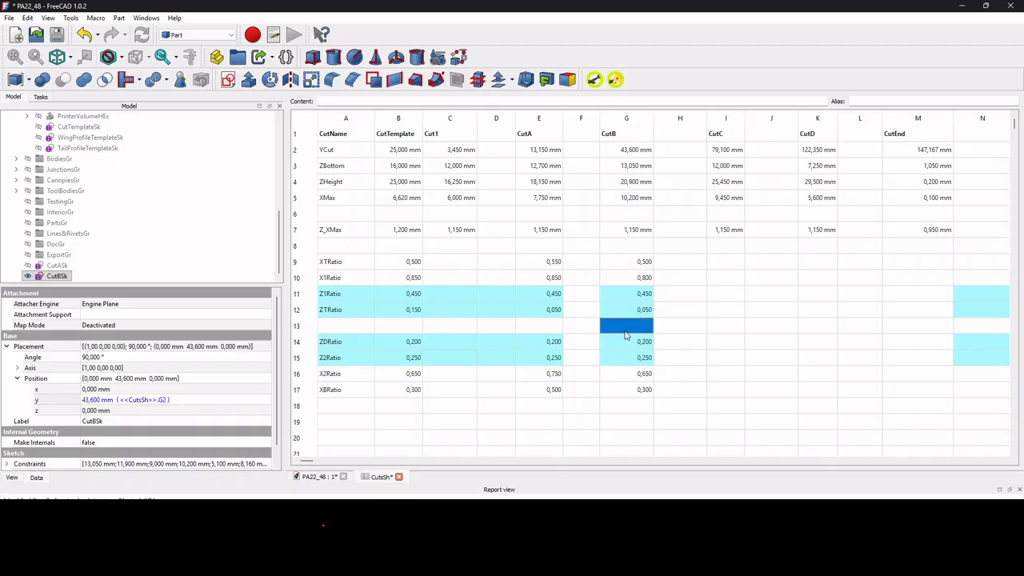
Set CutB's Z1Ratio to 0.4 in CutsSh and check the CutBSk outline against section B.
click(637, 296)
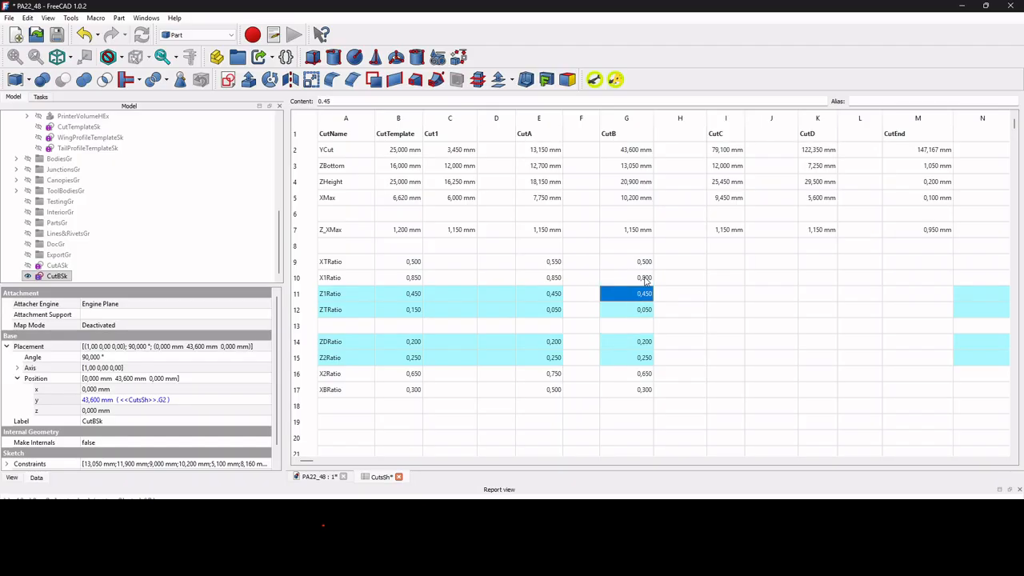
click(645, 279)
click(645, 295)
text(0,4)
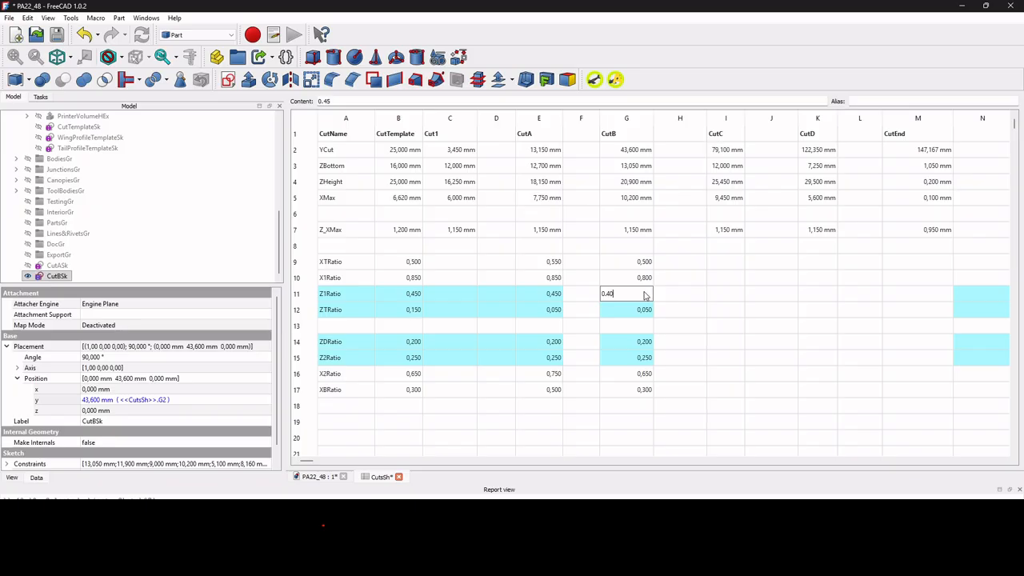
key(Return)
click(320, 477)
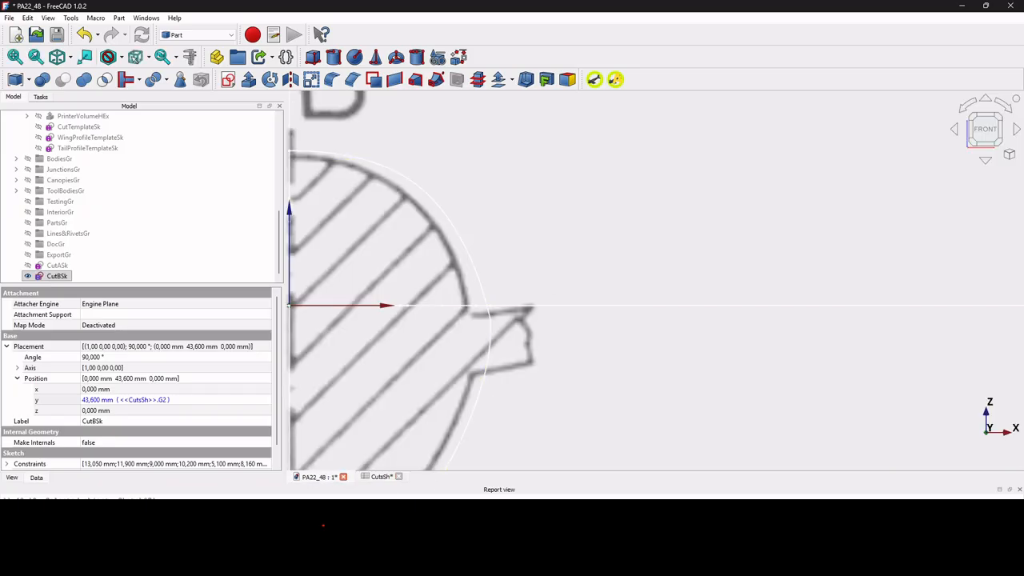
Set CutB's Z1Ratio to 0.35 in CutsSh and compare the upper curve of CutBSk with section B.
click(381, 477)
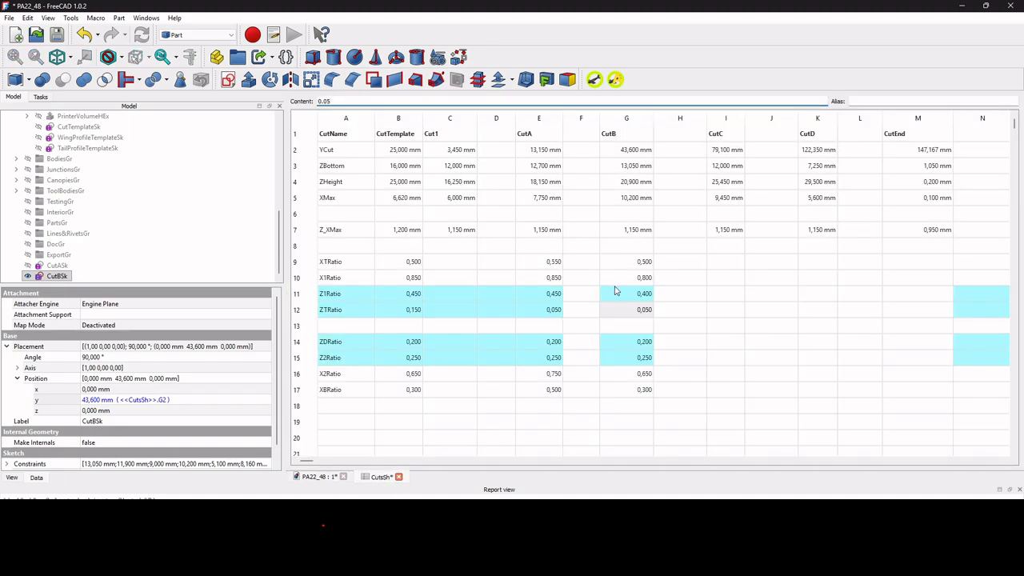
click(634, 298)
text(0.)
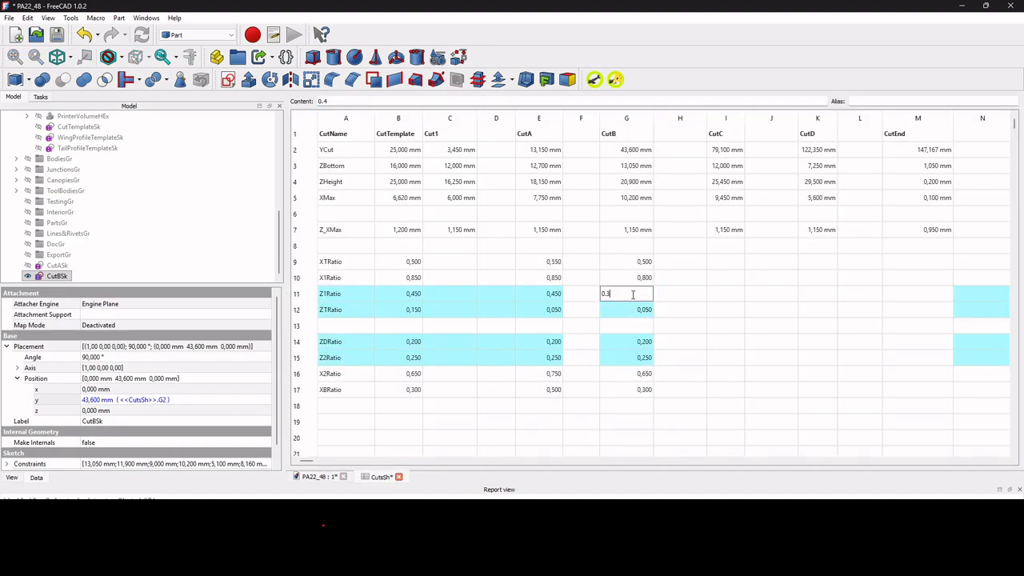
text(35)
key(Return)
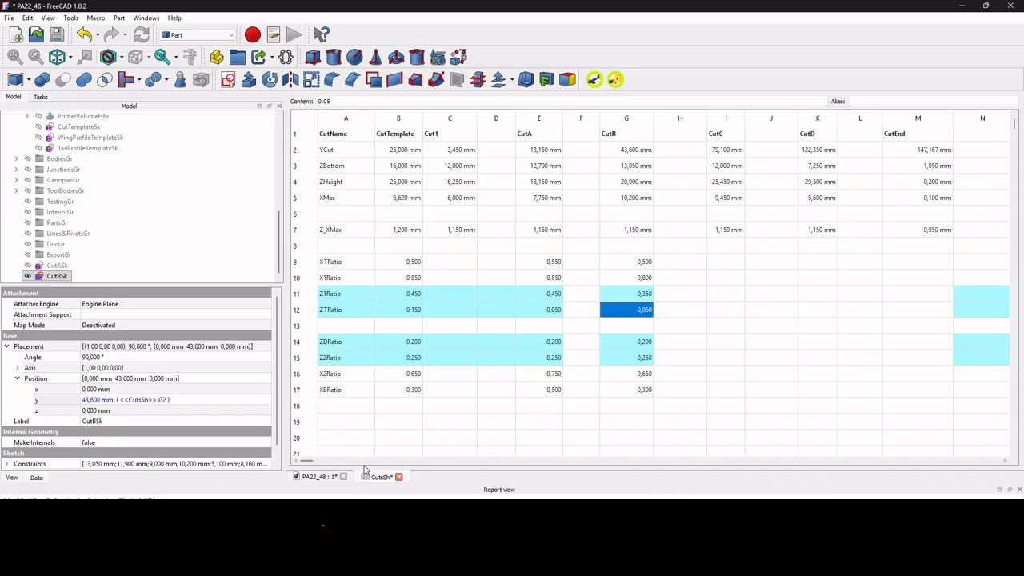
click(316, 477)
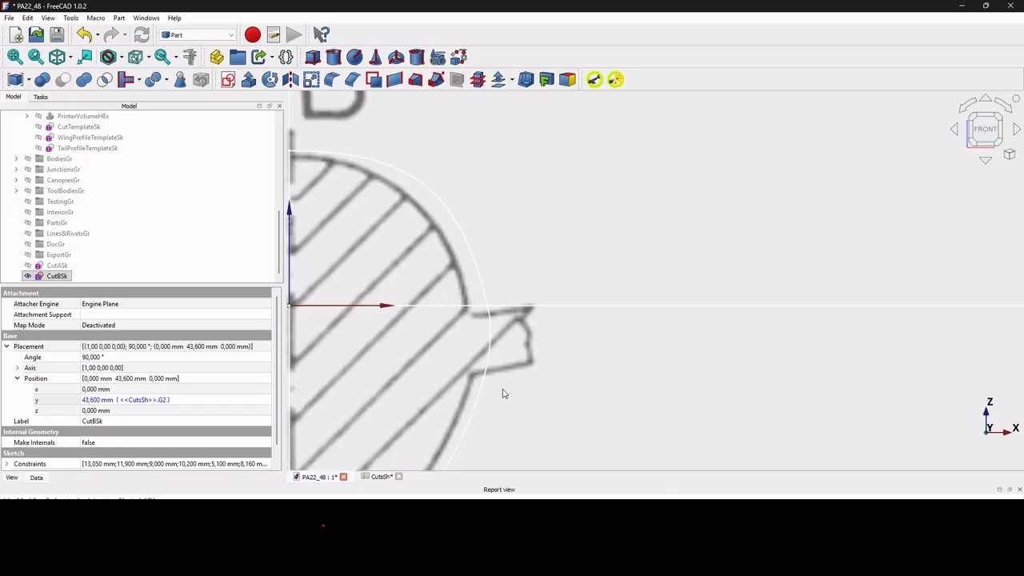
scroll(531, 411, down, 3)
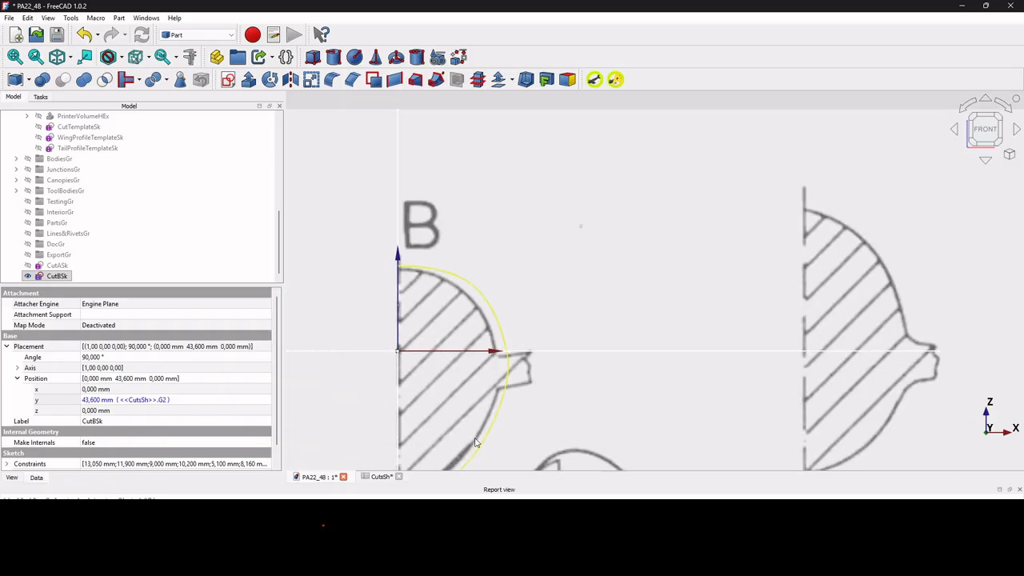
Set CutB's X1Ratio to 0.7 in CutsSh and check the upper curve of CutBSk against section B.
click(381, 477)
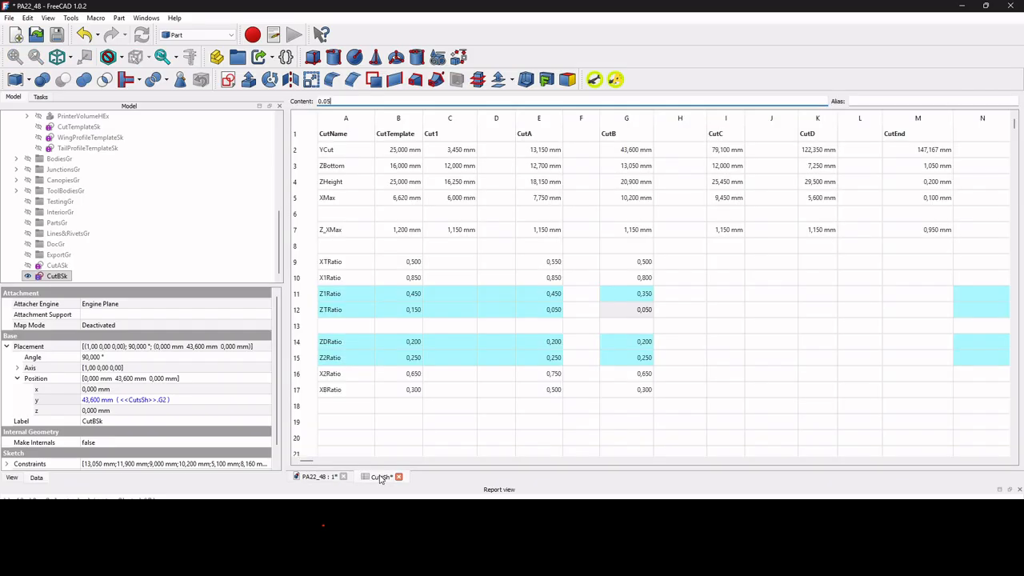
click(640, 280)
text(0.7)
key(Return)
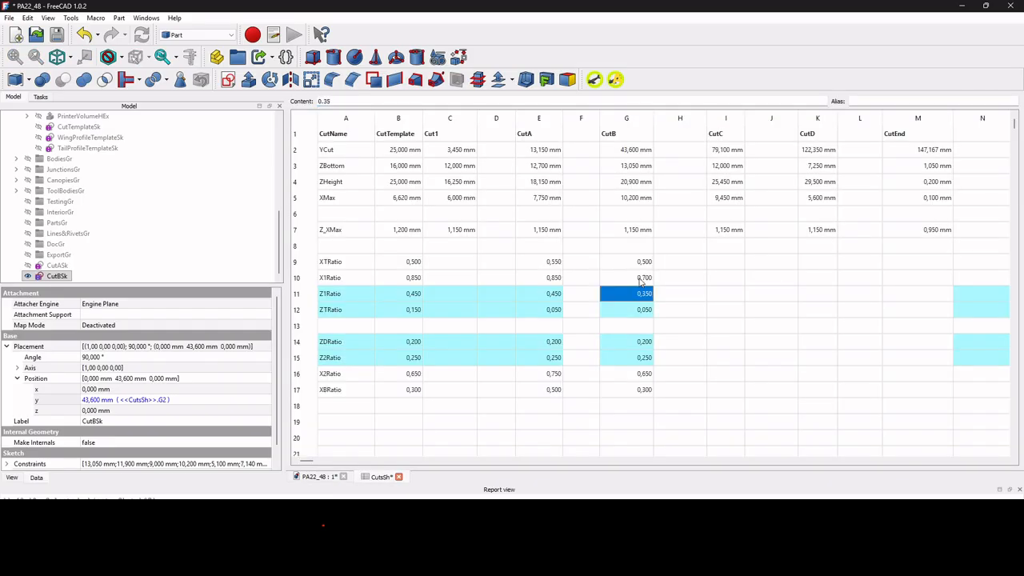
click(324, 477)
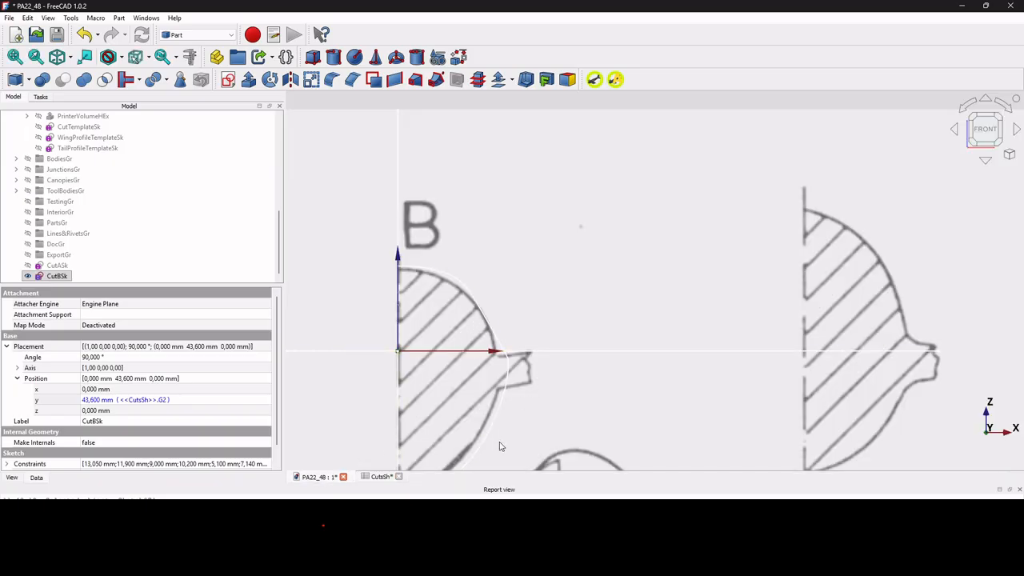
Set CutB's X1Ratio to 0.75 in CutsSh and compare the whole CutBSk outline with section B, especially around the maximum width.
click(380, 476)
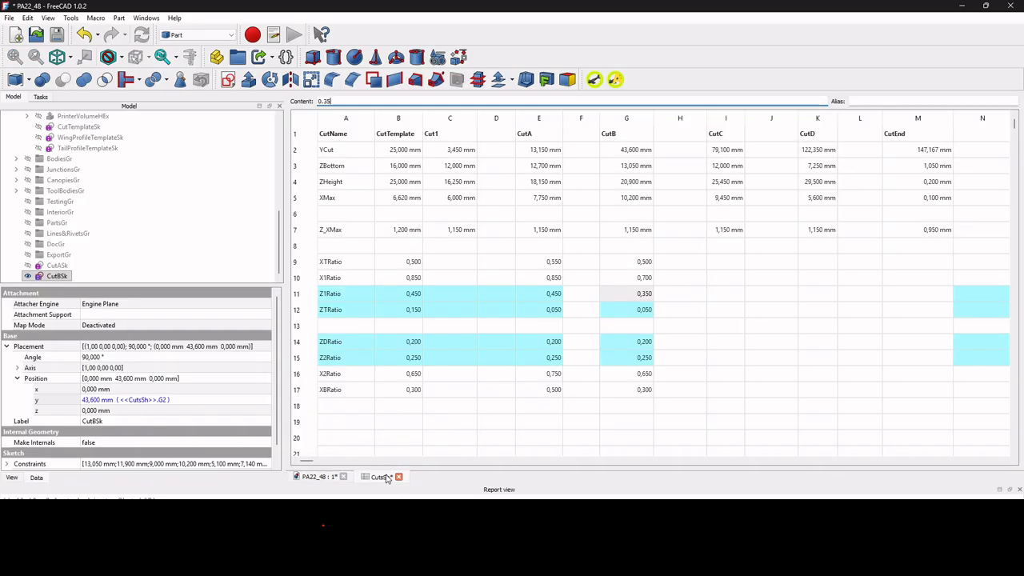
click(639, 277)
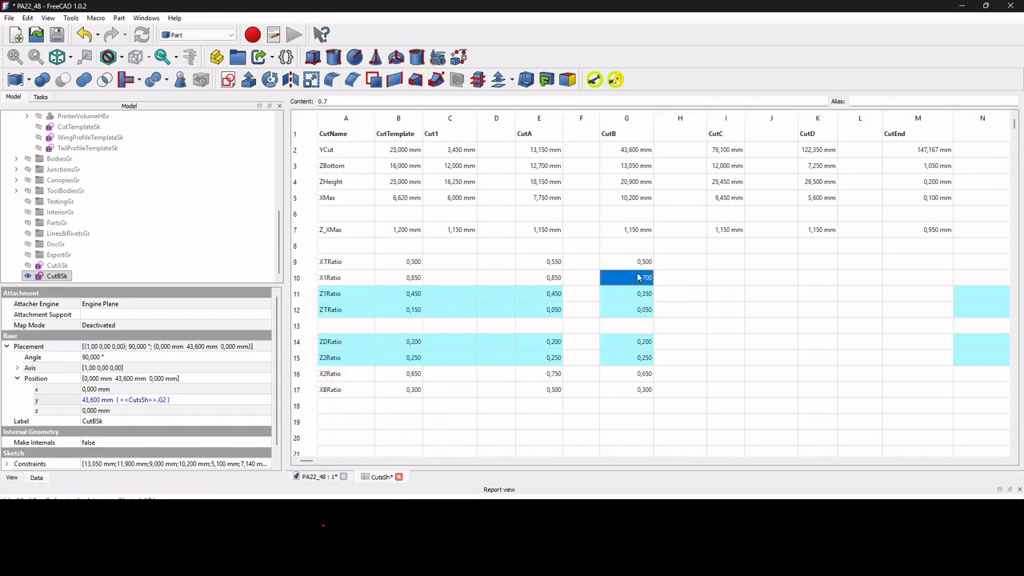
double_click(638, 275)
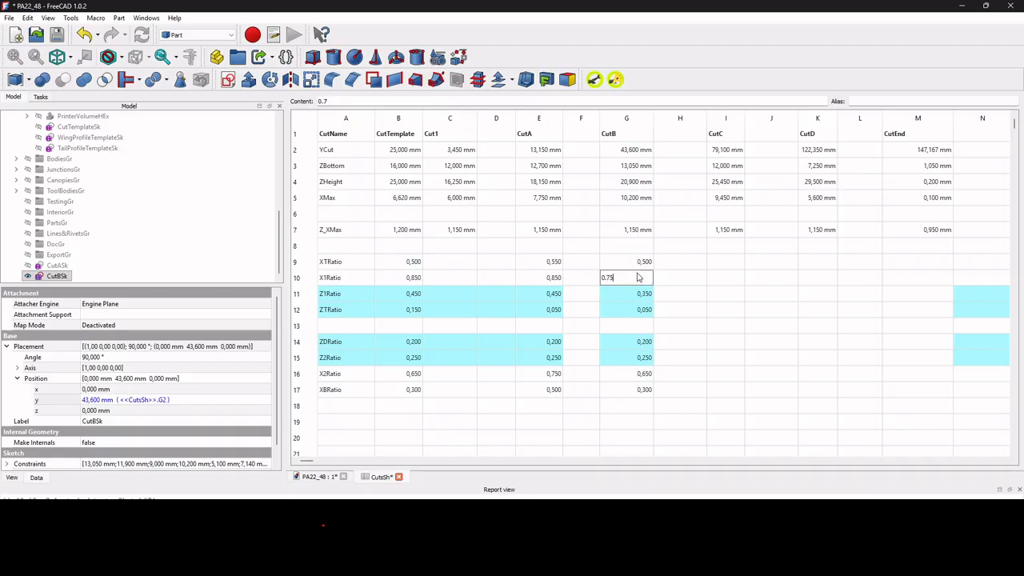
text(5)
key(Return)
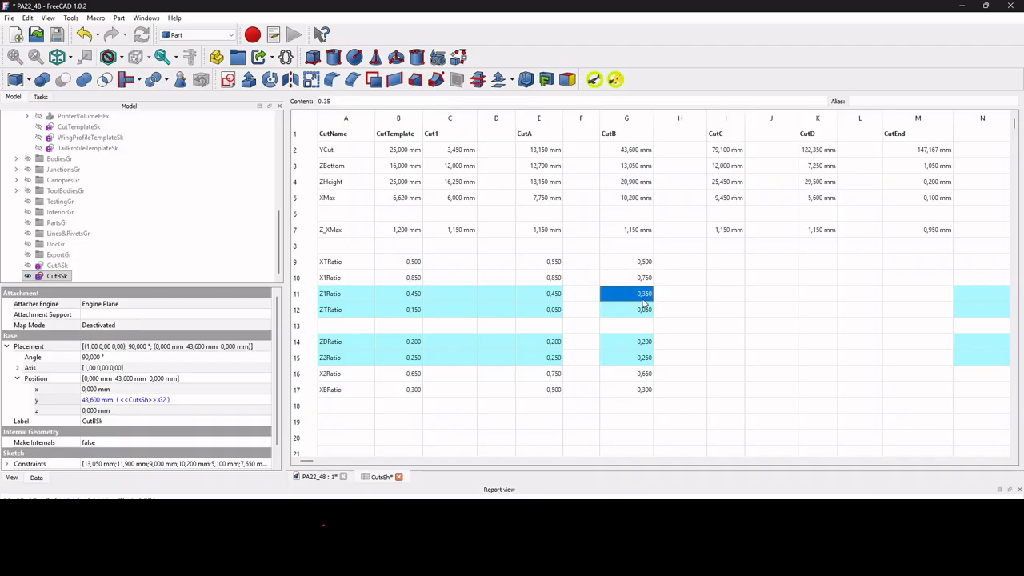
click(321, 476)
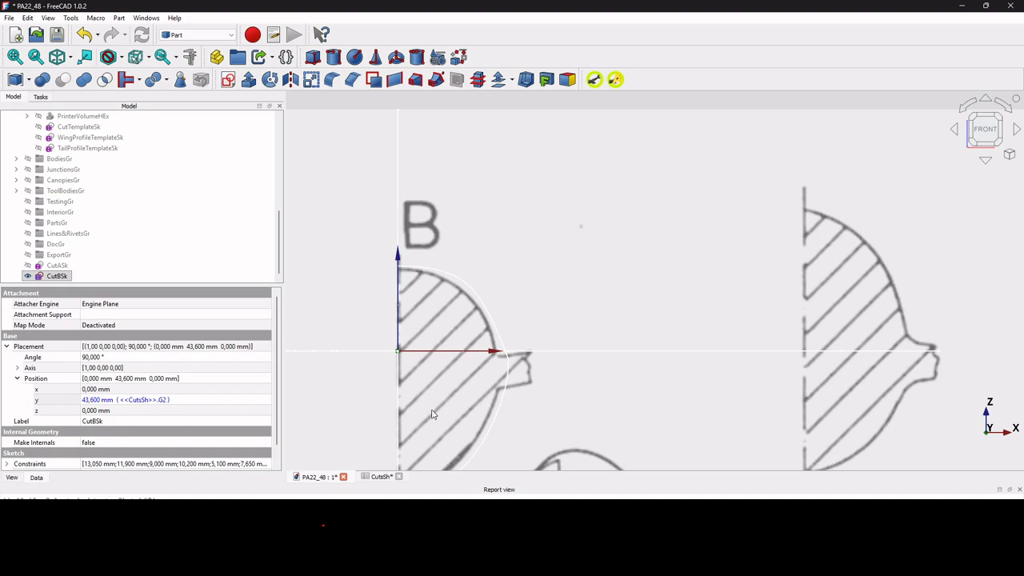
scroll(525, 356, up, 3)
scroll(476, 423, down, 3)
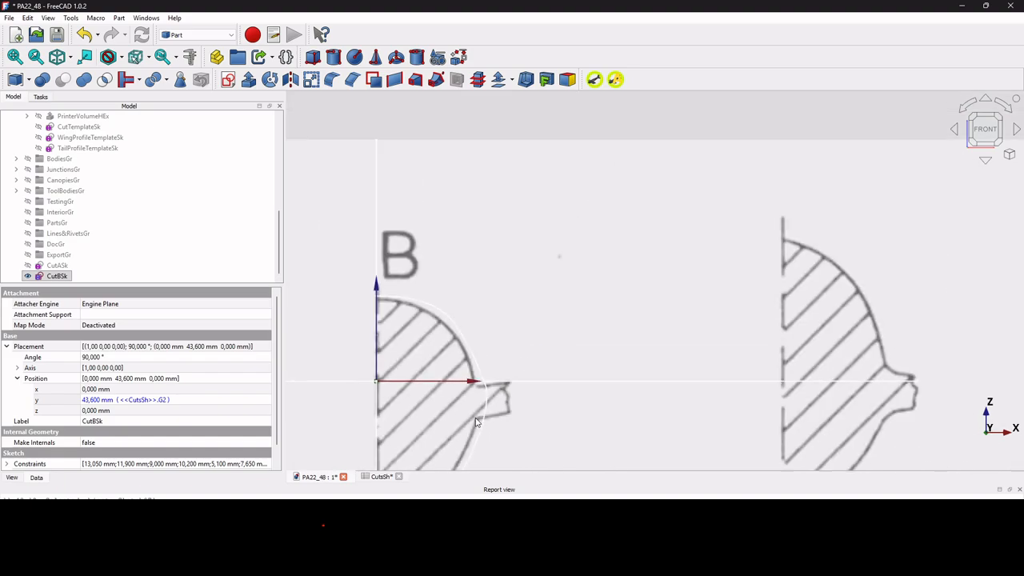
scroll(480, 418, up, 4)
scroll(483, 416, up, 1)
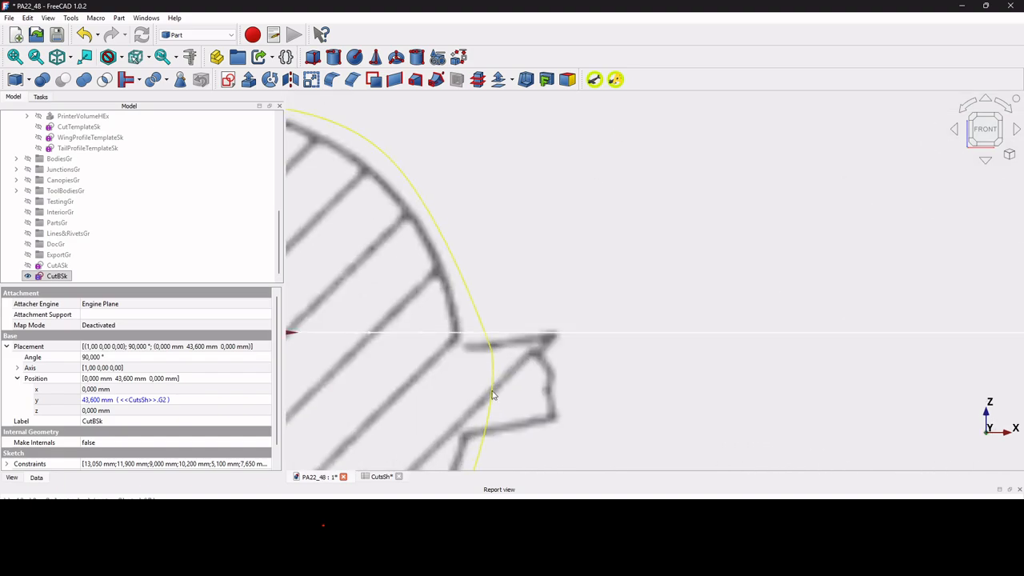
scroll(493, 390, down, 3)
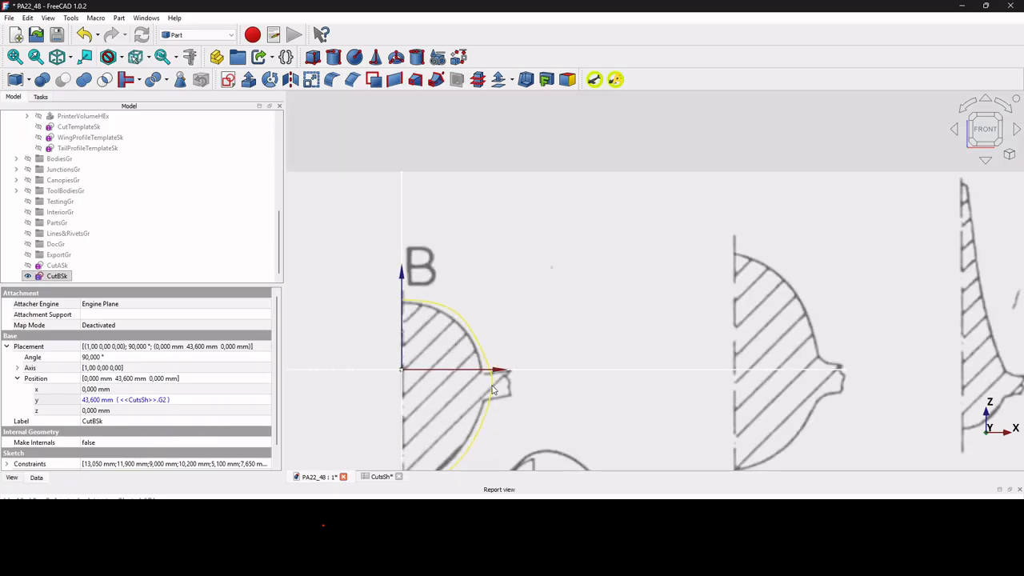
scroll(493, 390, down, 2)
scroll(457, 436, up, 4)
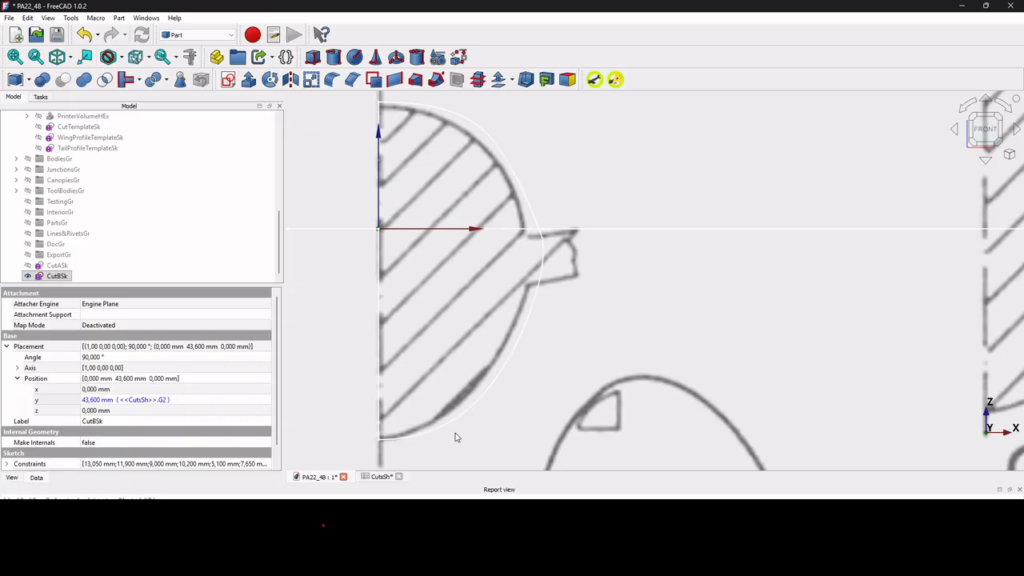
Run the Change All Expressions in a standard cut macro on CutDSk, targeting CutD's column K of CutsSh.
key(Down)
key(Down)
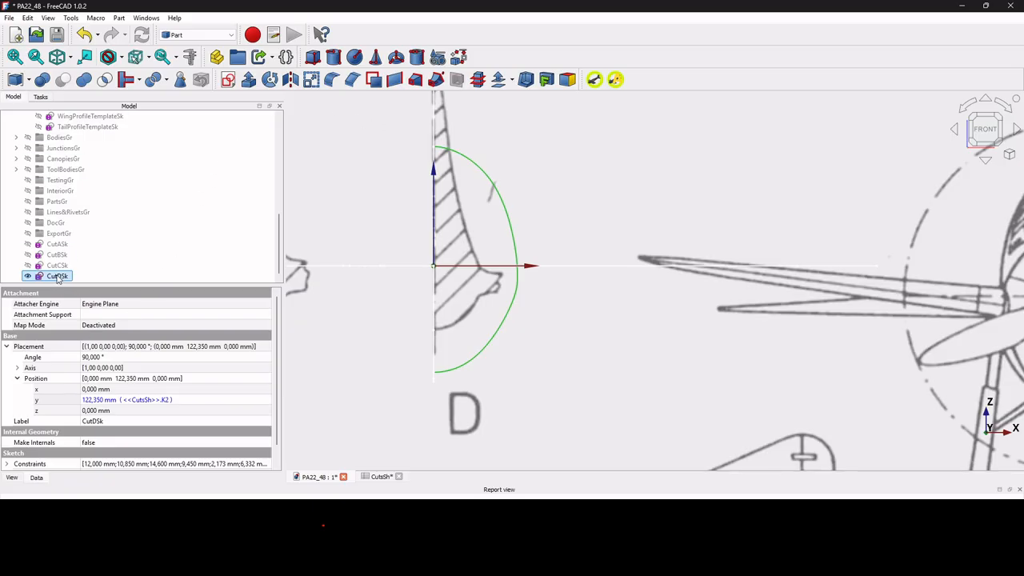
click(615, 81)
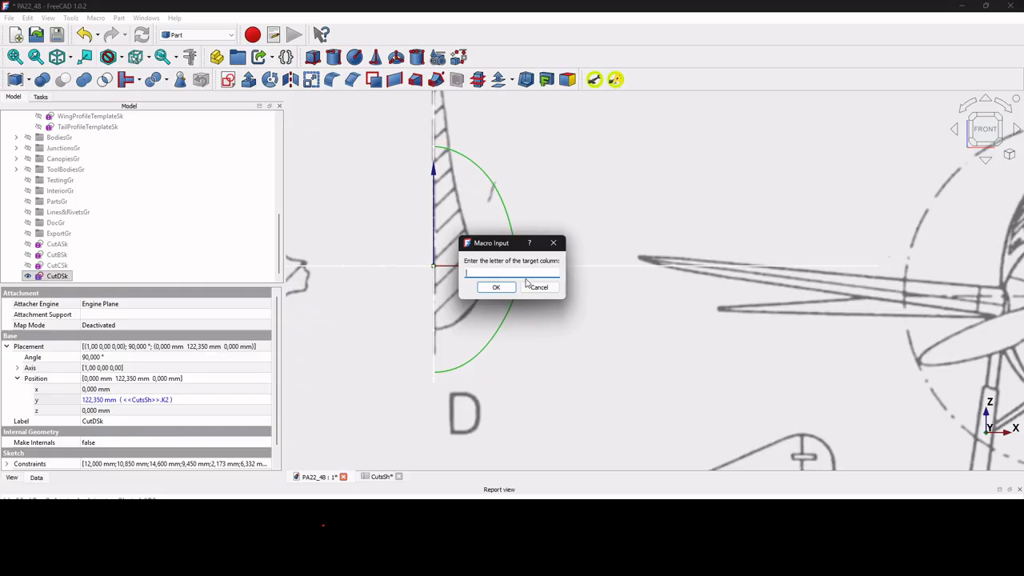
key(Return)
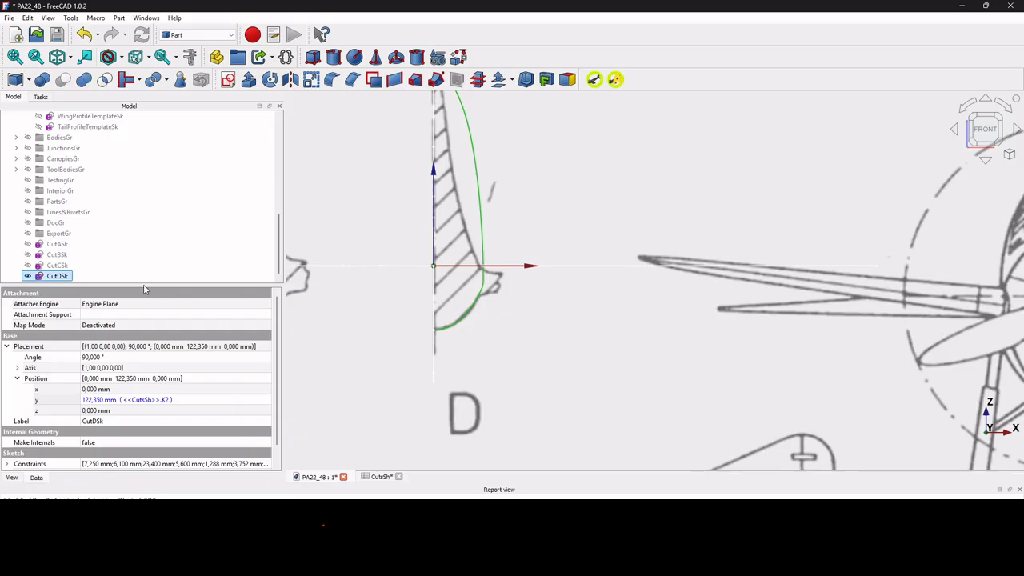
Examine CutDSk's upper spline control points and width dimensions against section D in the sketch editor, leaving the sketch unedited.
scroll(396, 251, down, 1)
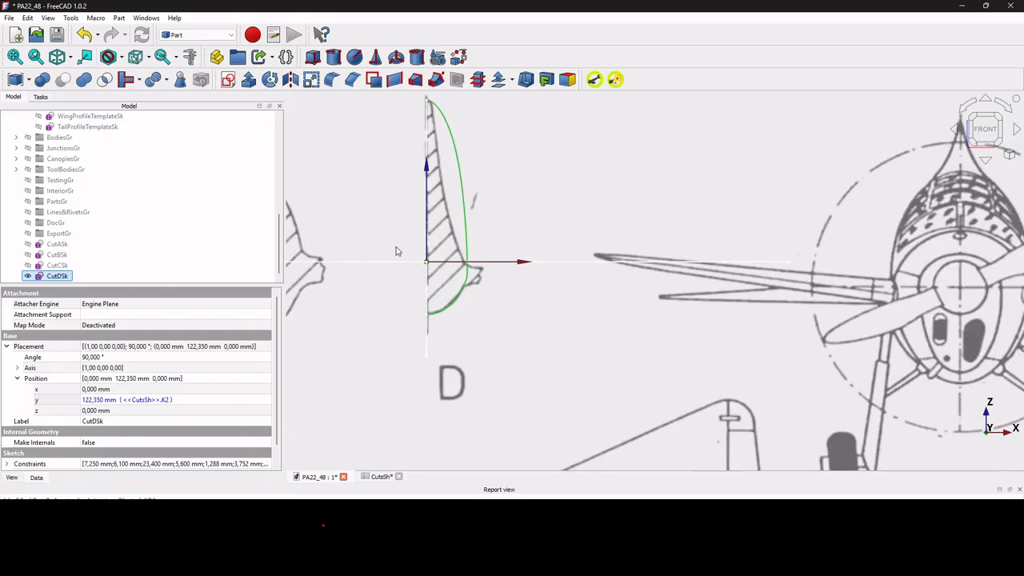
double_click(57, 276)
scroll(385, 169, up, 3)
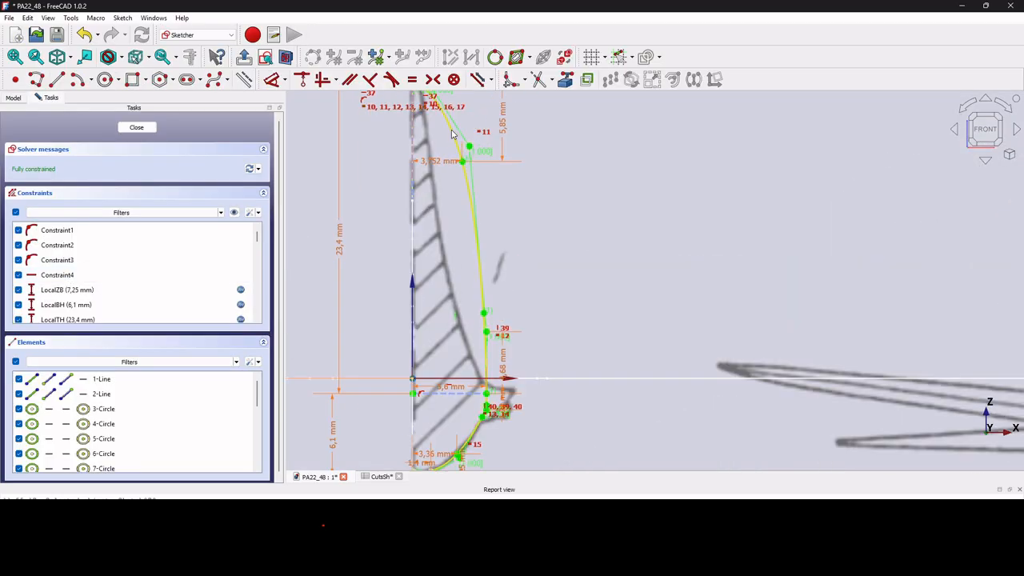
scroll(470, 152, up, 1)
scroll(480, 176, down, 1)
scroll(482, 180, up, 2)
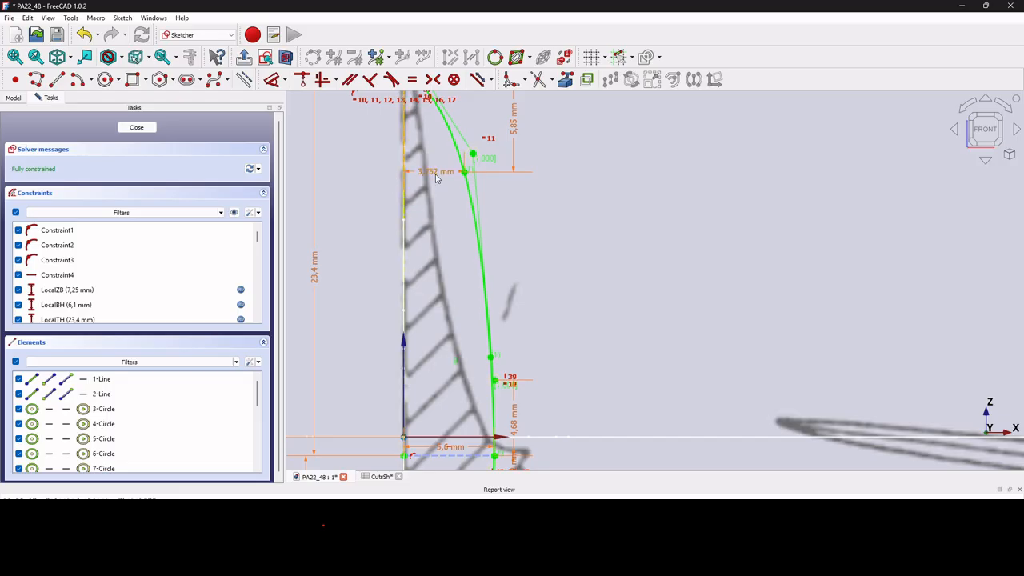
scroll(436, 178, down, 3)
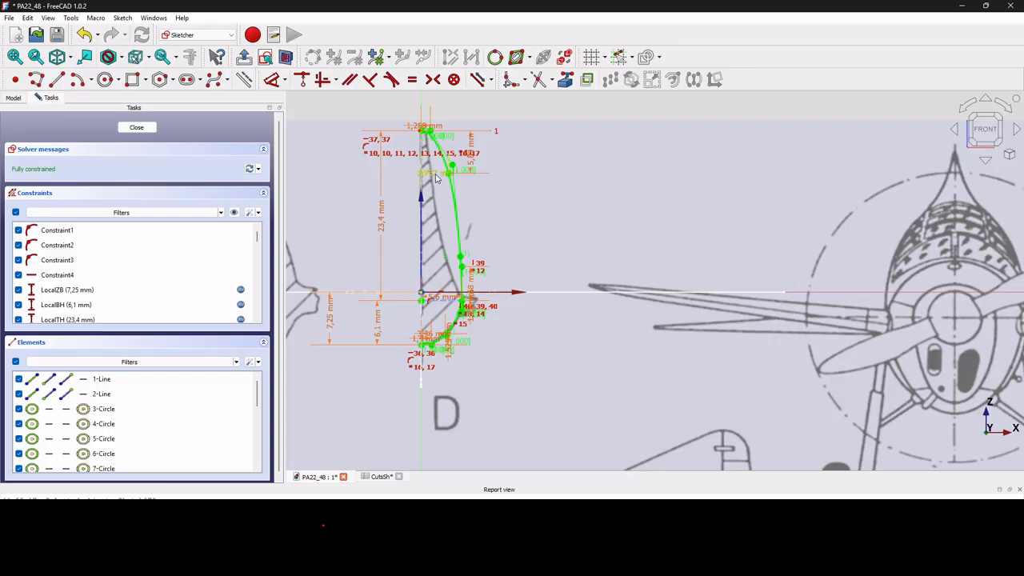
click(136, 127)
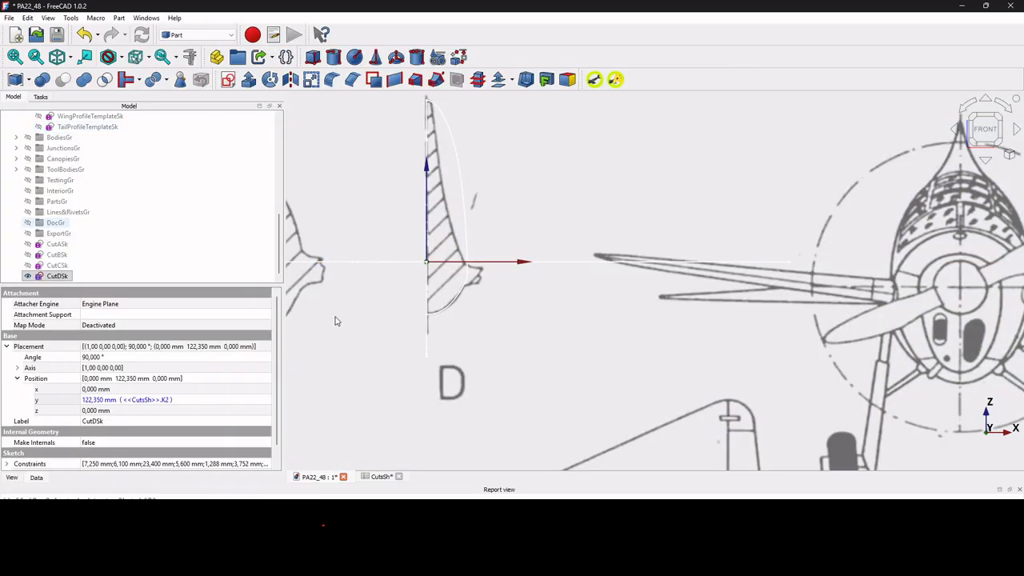
Set CutD's X1Ratio to 0.32 in the CutsSh spreadsheet.
click(381, 477)
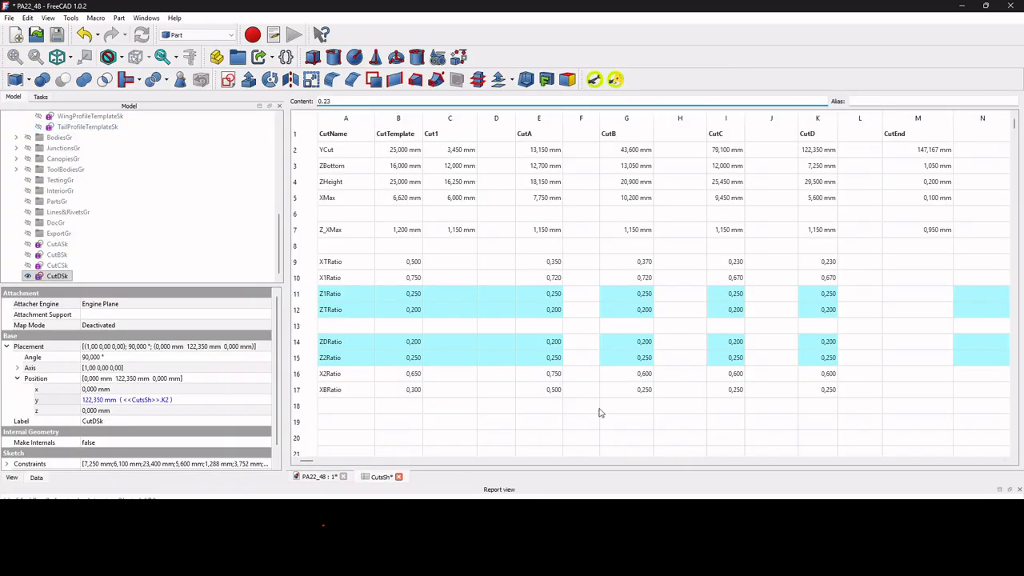
click(831, 279)
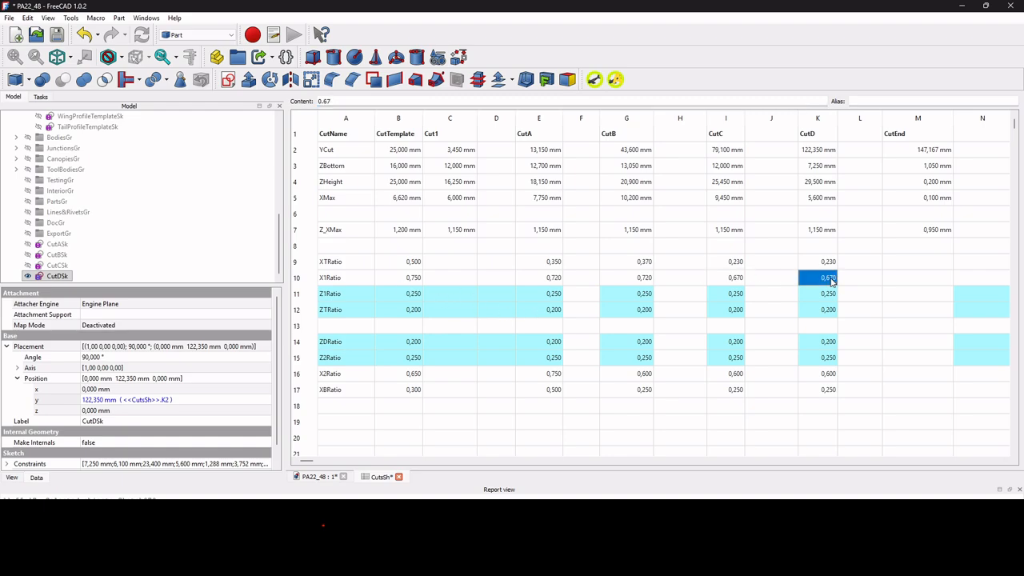
text(0.)
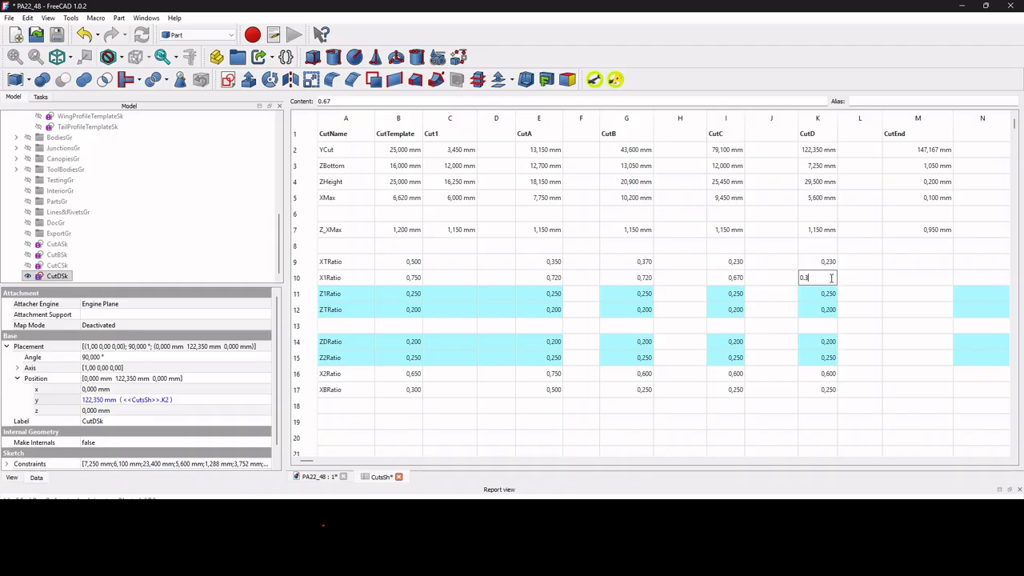
text(32)
key(Return)
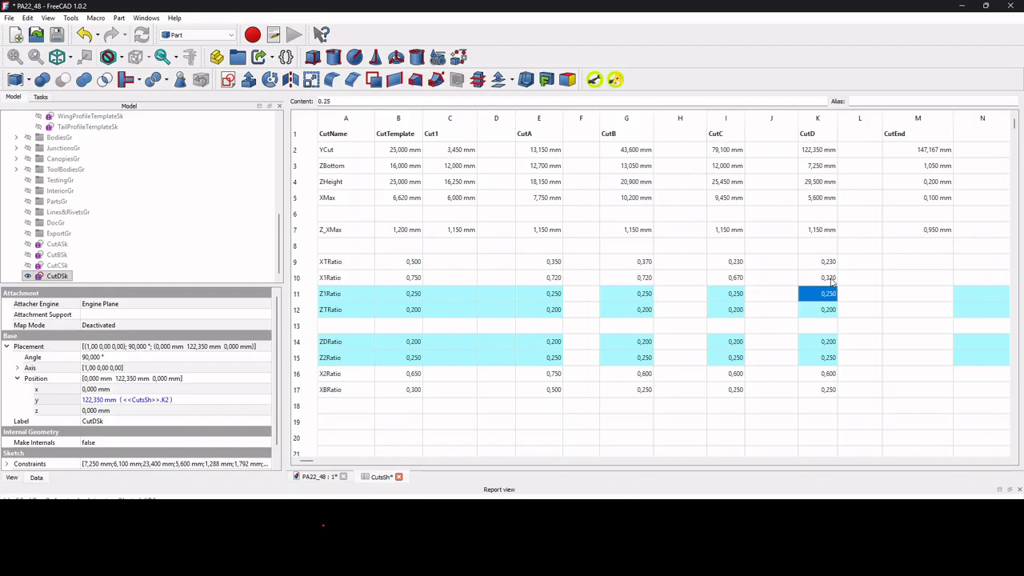
Compare CutDSk's outline and upper spline control points with section D, inspecting the sketch without editing it.
click(314, 477)
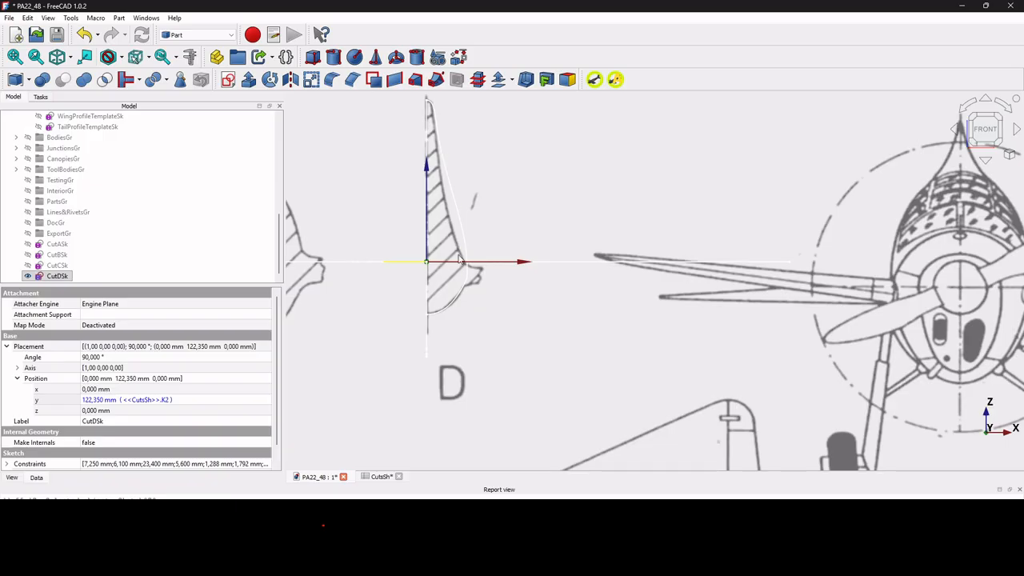
click(380, 477)
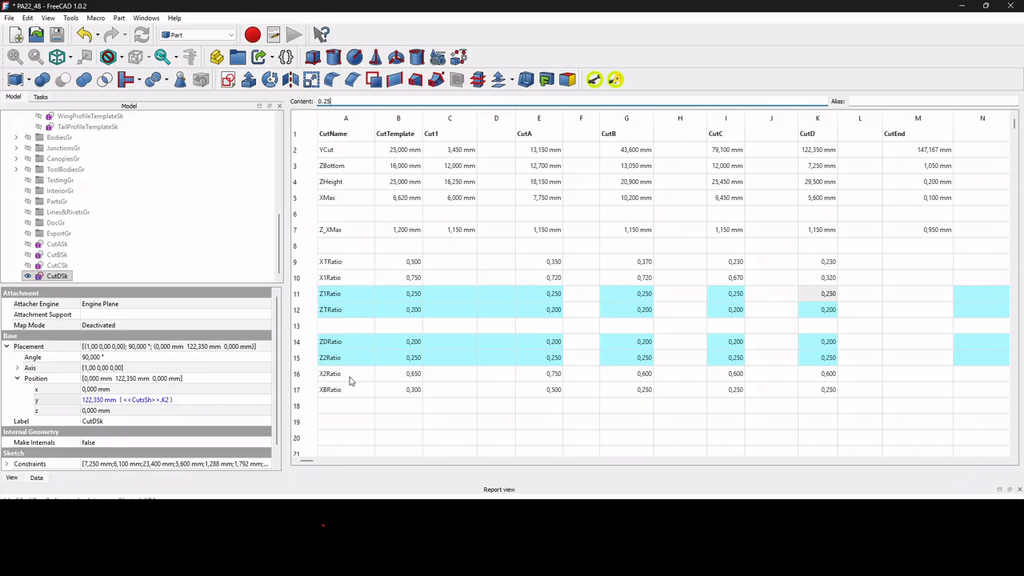
double_click(59, 276)
scroll(469, 140, down, 2)
scroll(469, 140, up, 3)
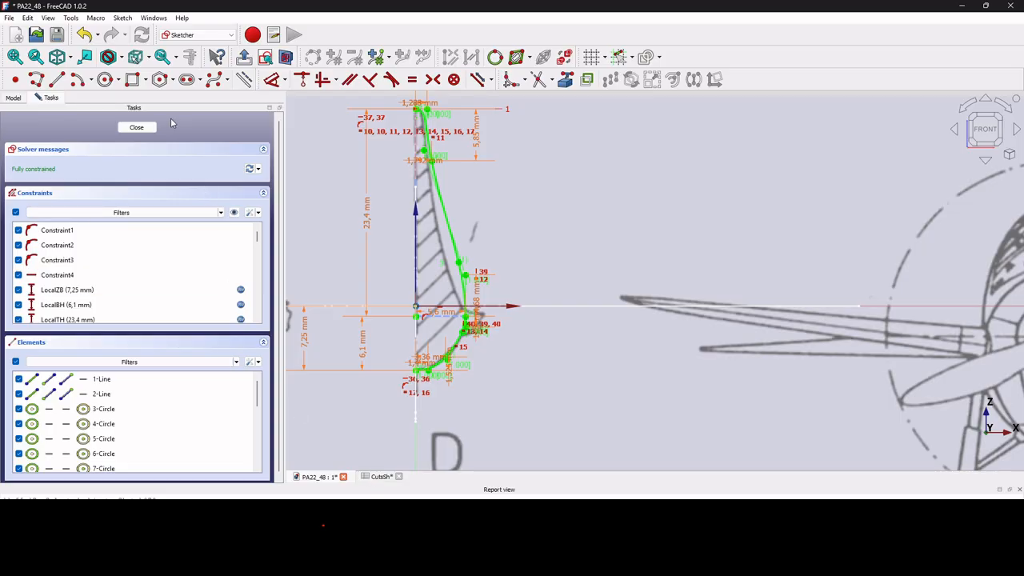
click(136, 128)
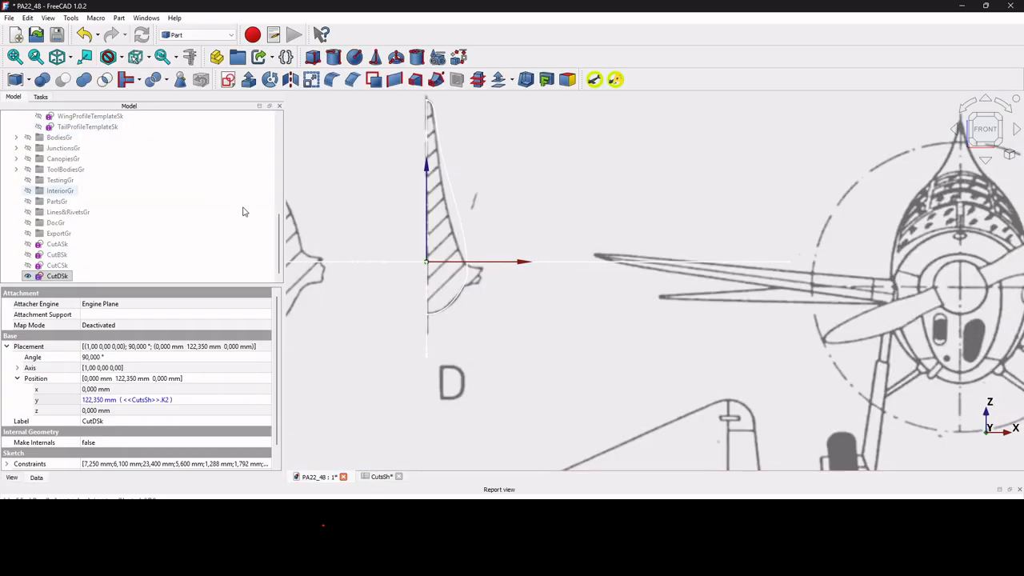
Set CutD's Z1Ratio to 0.35 in CutsSh and compare CutDSk's upper curve with section D.
click(382, 476)
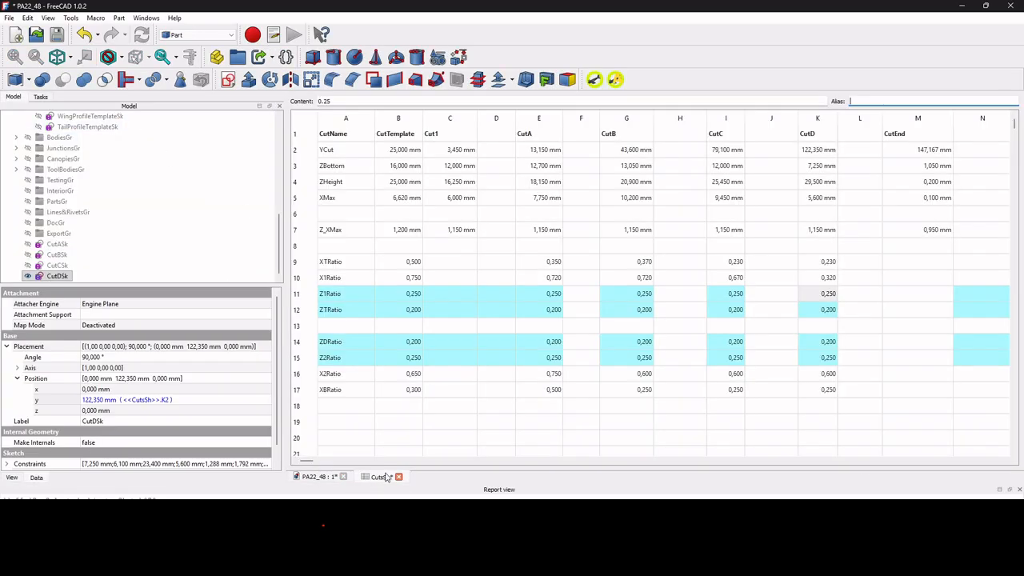
click(826, 298)
text(0,)
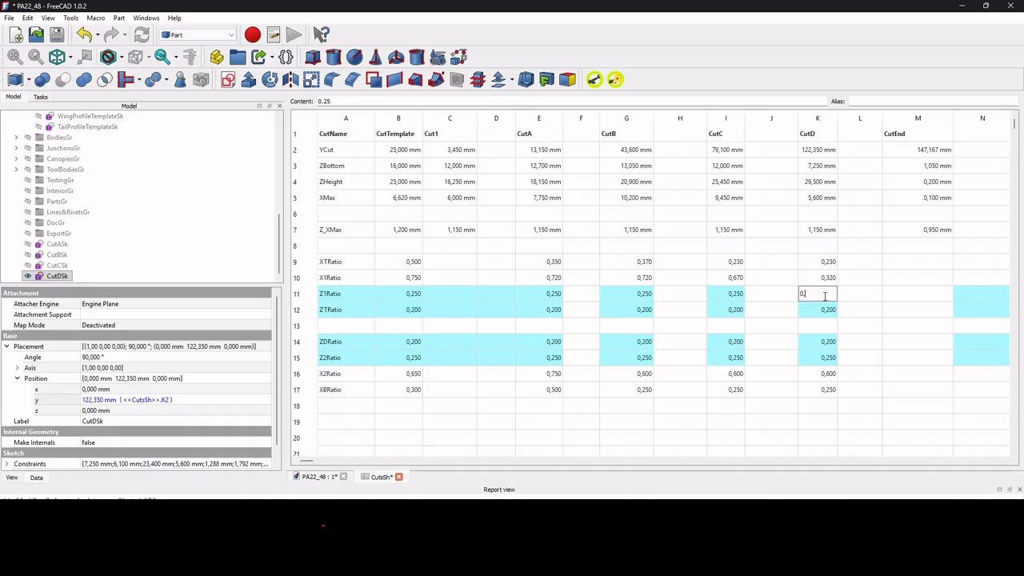
text(35)
key(Return)
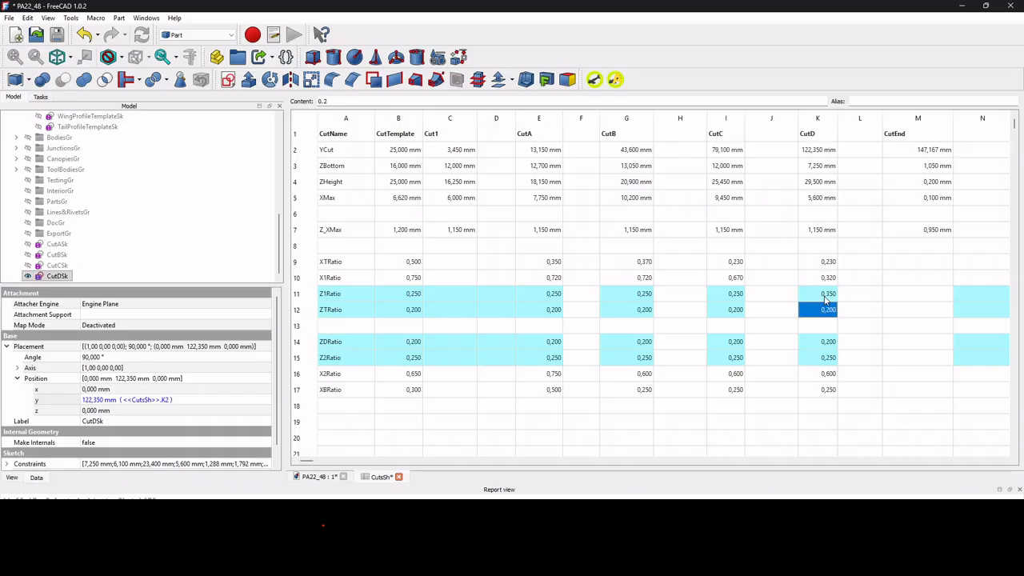
click(317, 477)
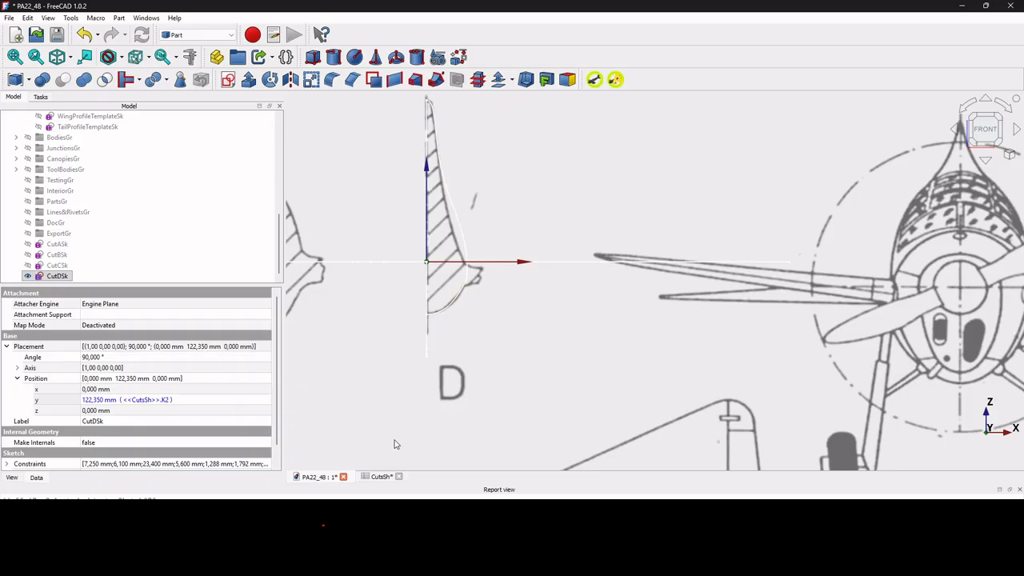
Set CutD's ZTRatio to 0.05 in CutsSh and compare the CutDSk outline with section D.
click(381, 477)
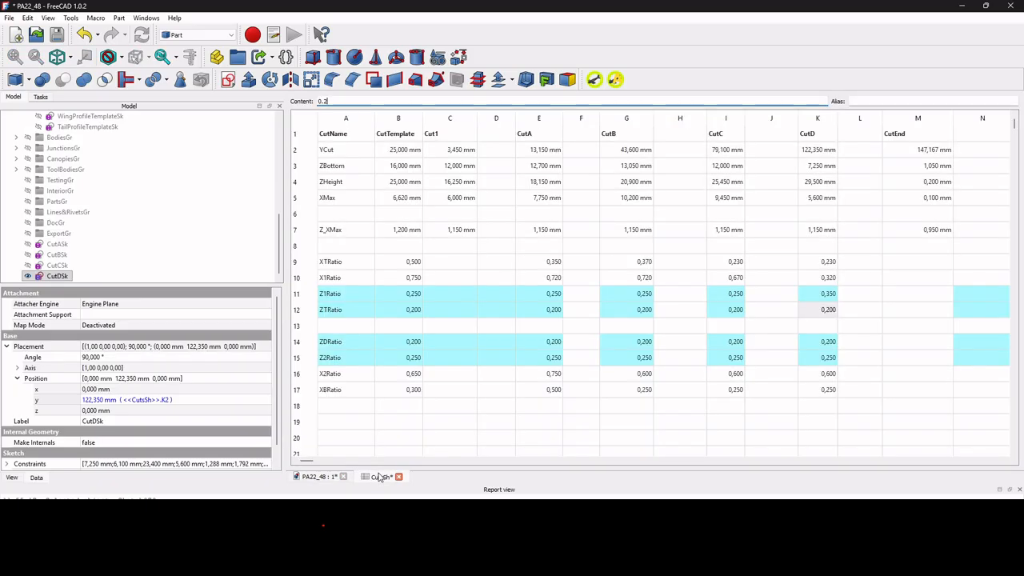
click(828, 314)
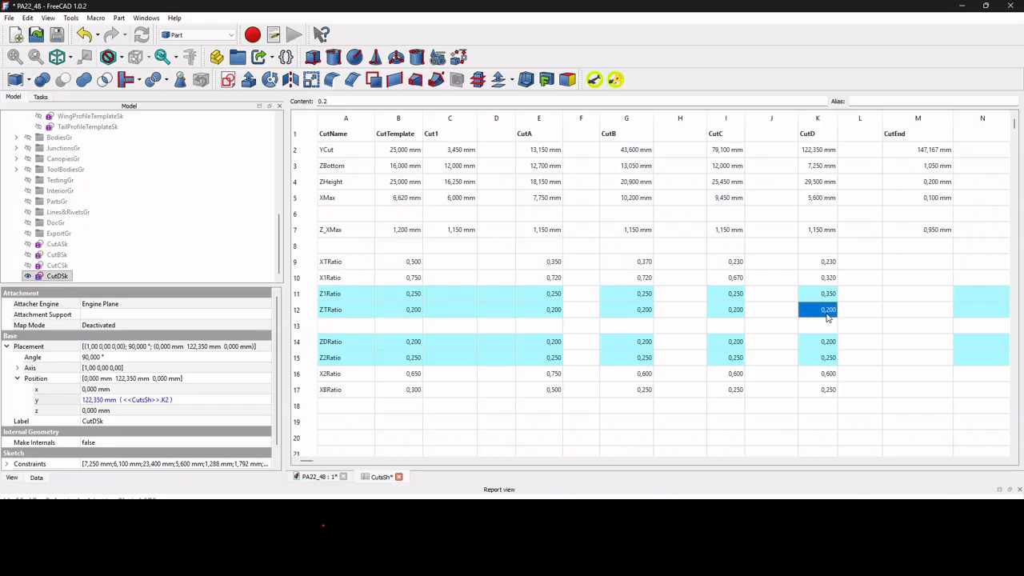
text(0)
text(.05)
key(Return)
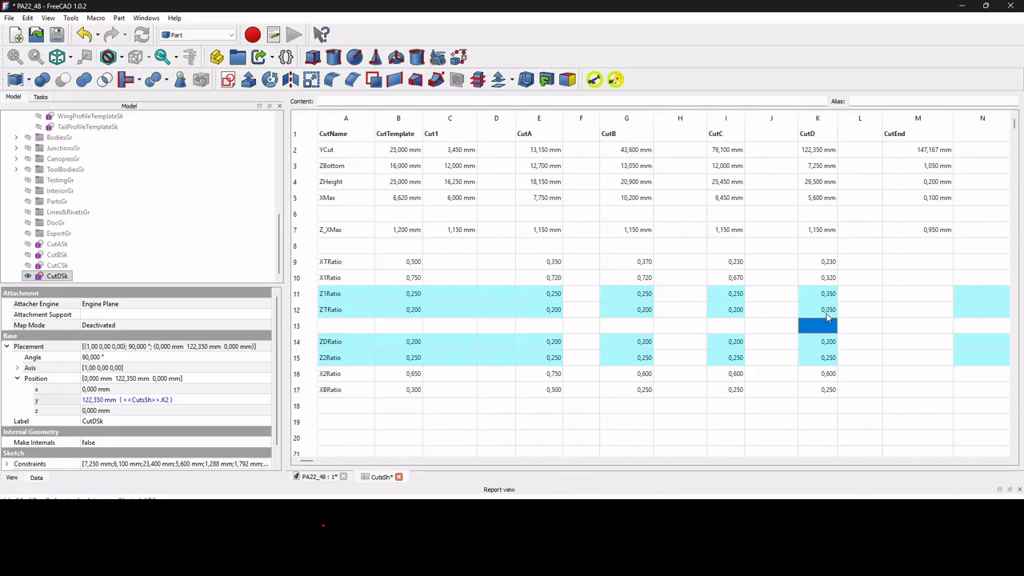
click(322, 477)
scroll(507, 207, up, 4)
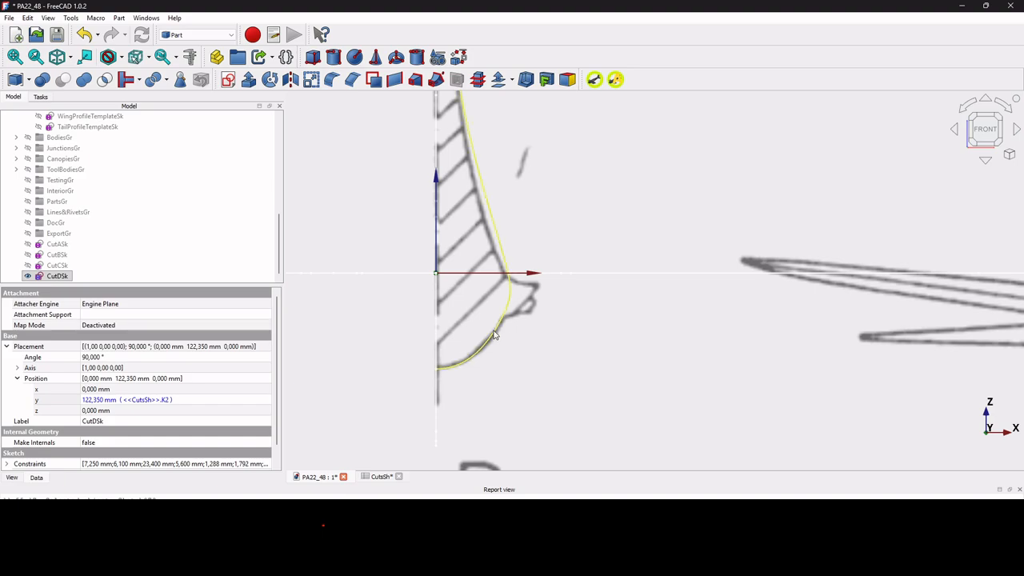
scroll(496, 329, up, 2)
scroll(505, 314, down, 5)
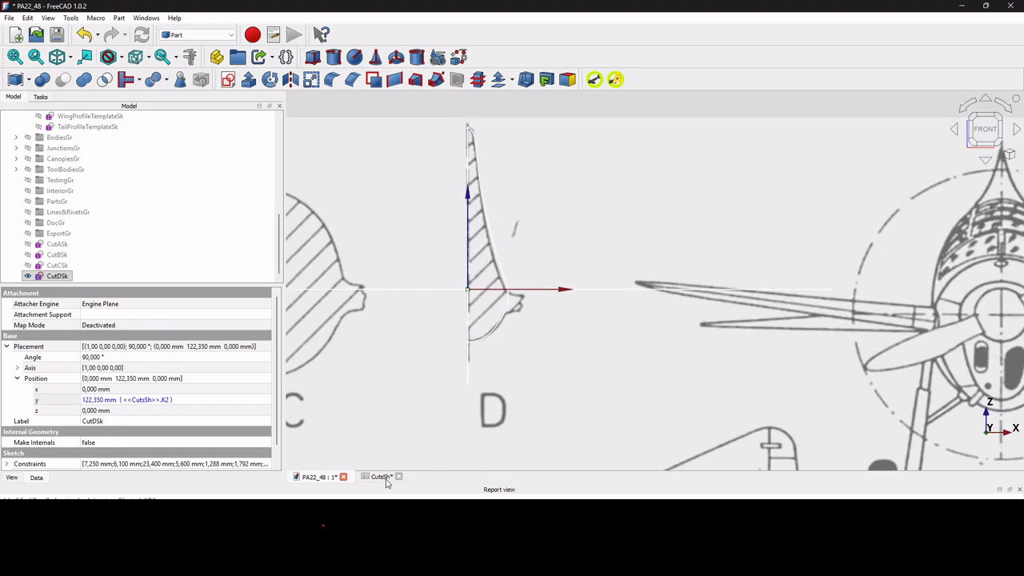
Set CutD's Z1Ratio to 0.4 in CutsSh and check CutDSk's fit along section D up close.
click(385, 479)
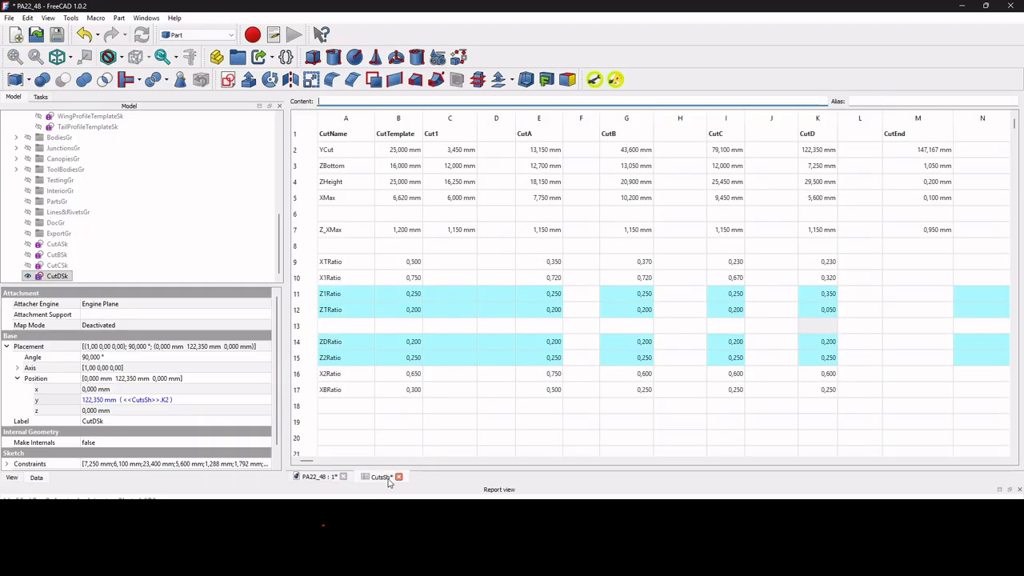
click(828, 298)
text(0.4)
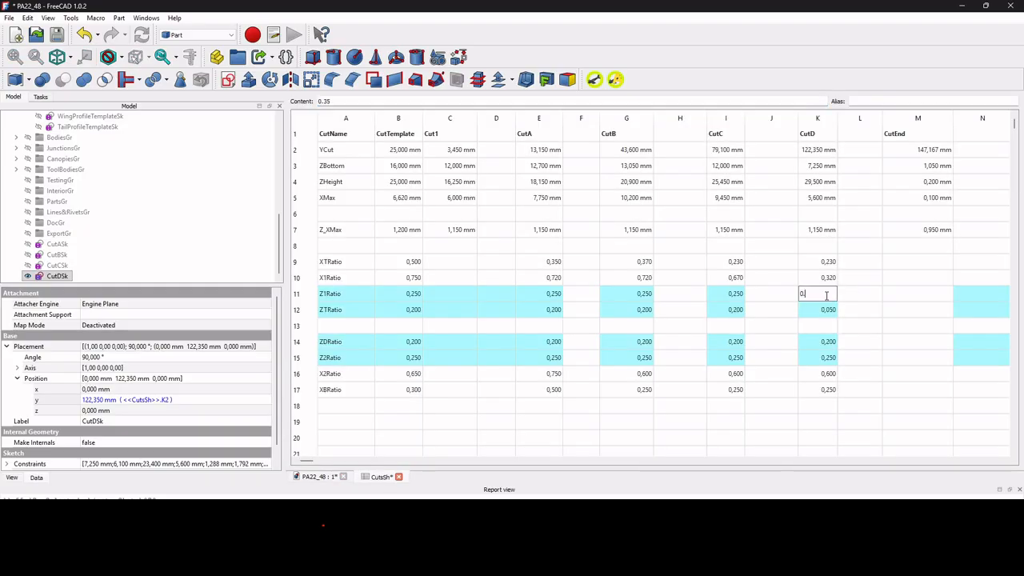
key(Return)
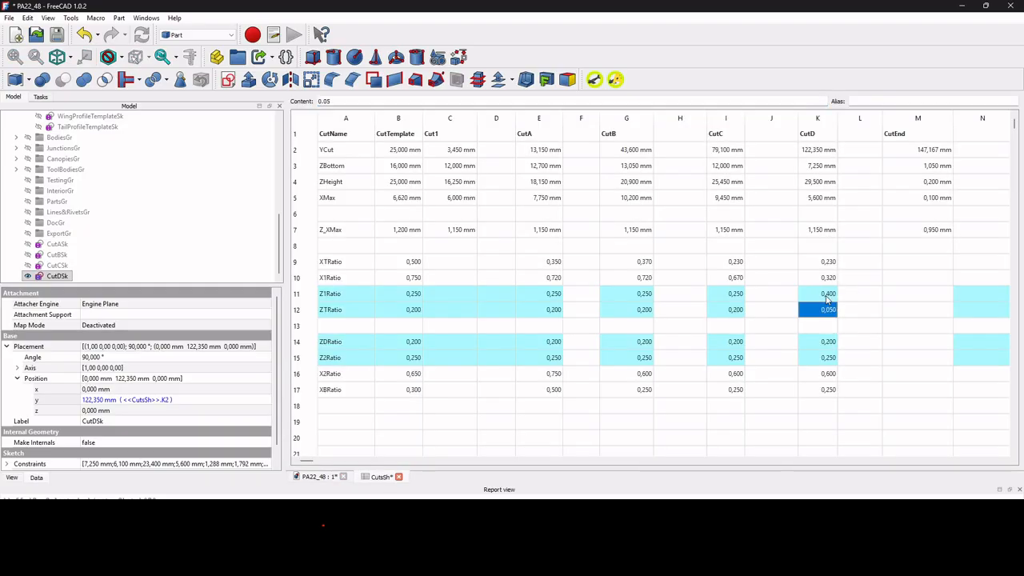
click(334, 477)
scroll(549, 256, up, 3)
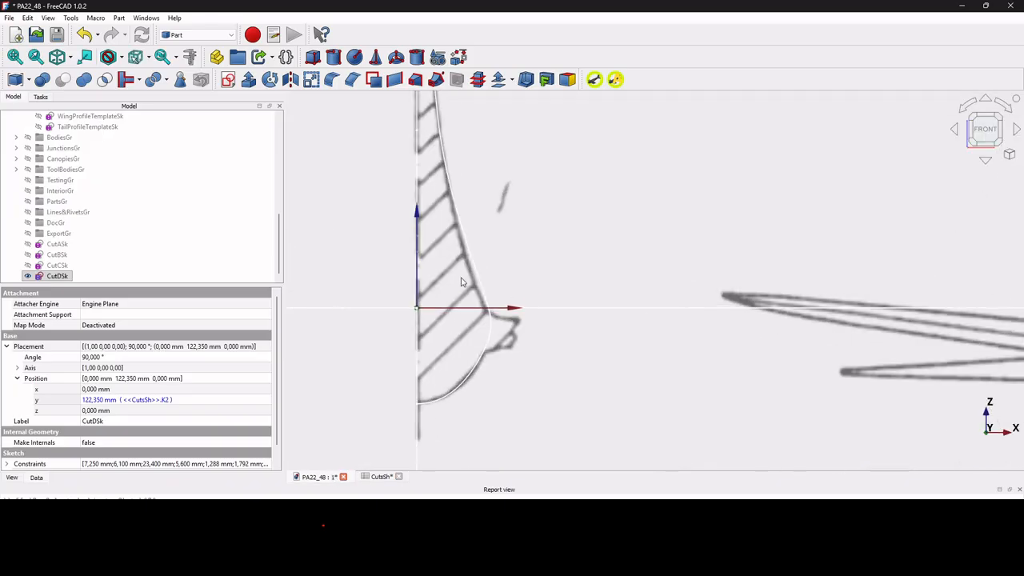
scroll(494, 346, up, 2)
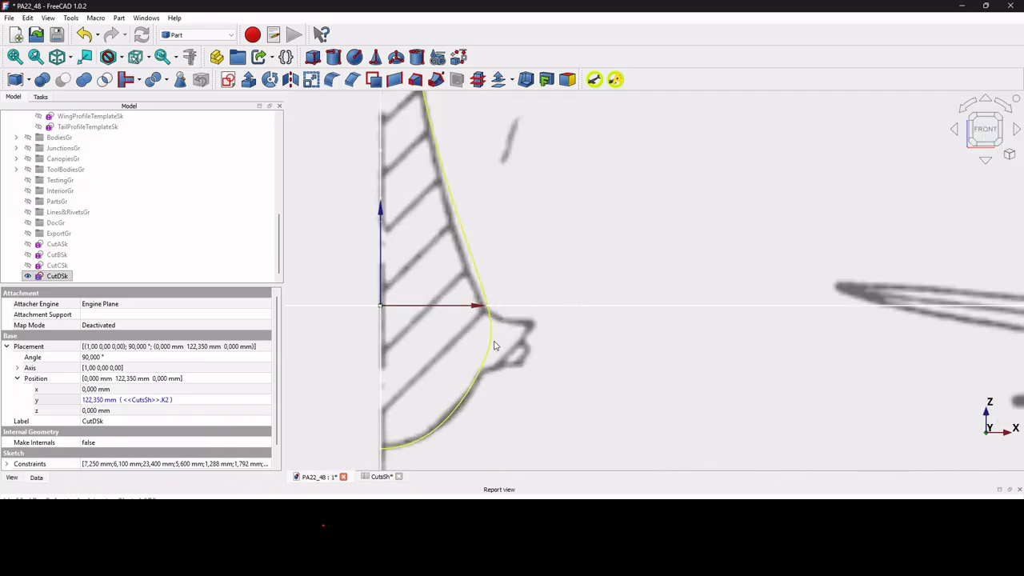
Copy CutC's ratio cells from XTRatio through XBRatio into the matching rows of the CutEnd column in CutsSh.
click(380, 477)
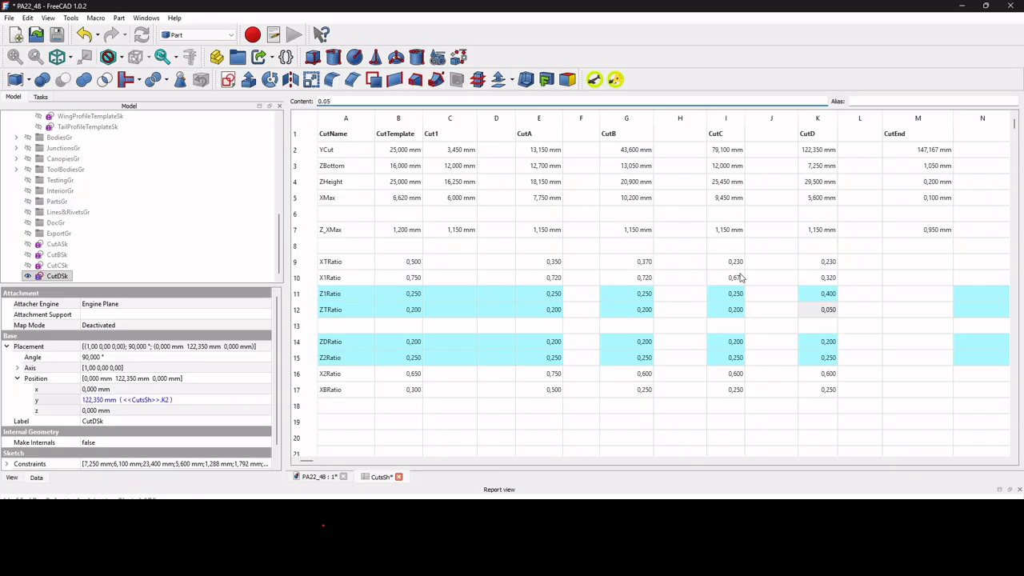
drag(728, 269, 729, 390)
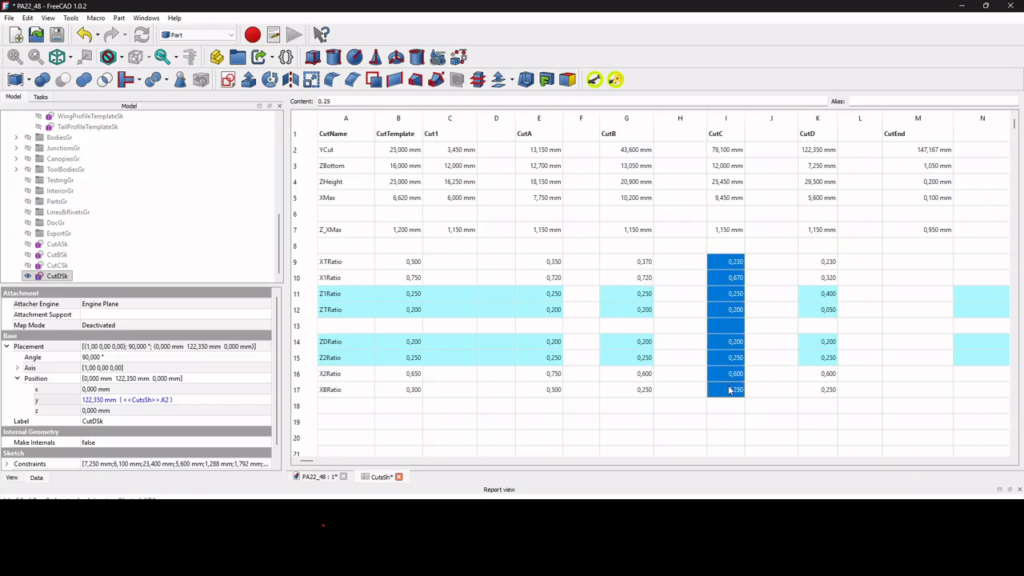
key(ctrl+c)
click(930, 266)
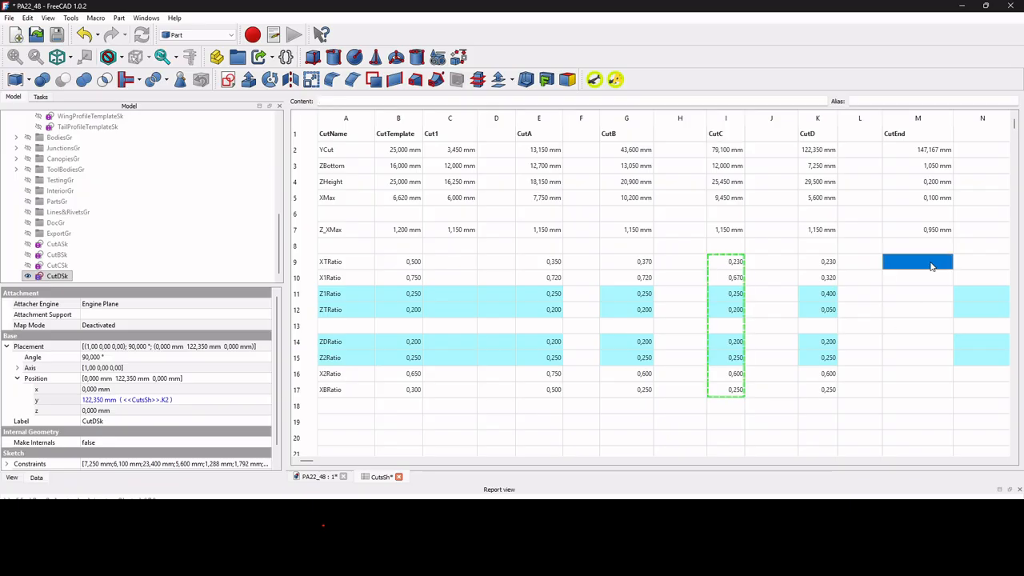
key(ctrl+v)
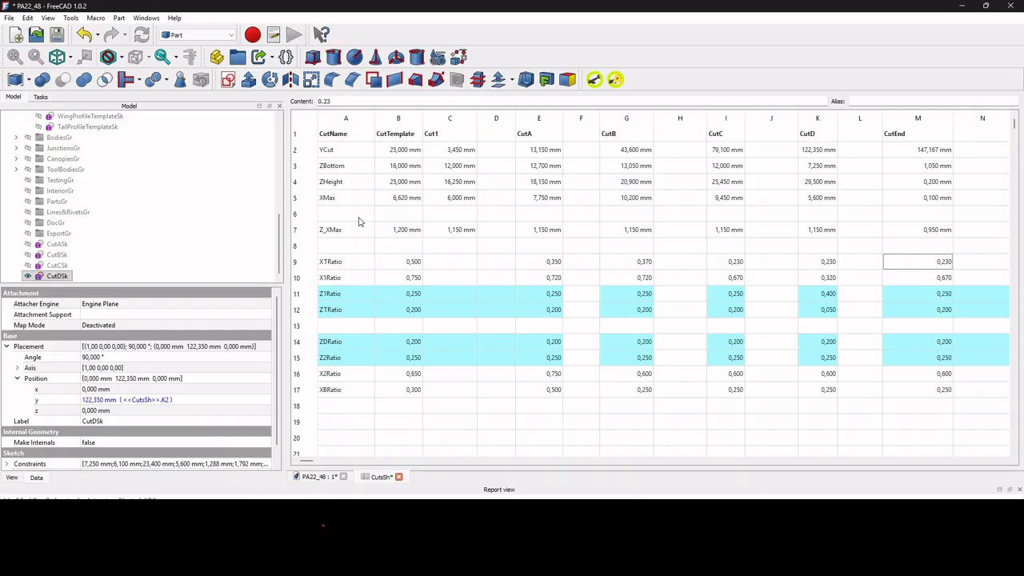
Duplicate CutDSk on its own, without its dependencies, and rename the copy CutEndSk.
click(50, 276)
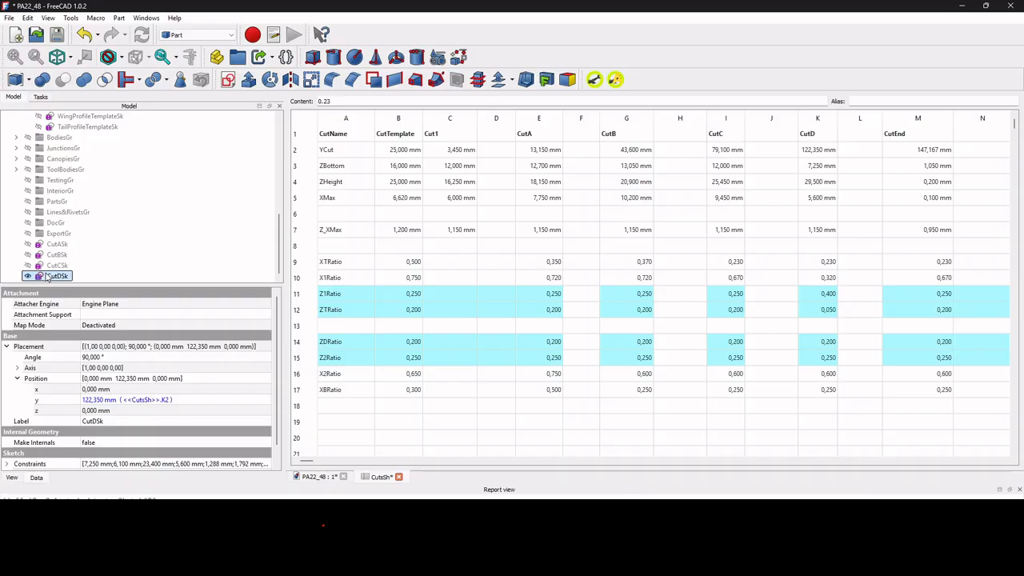
key(ctrl+c)
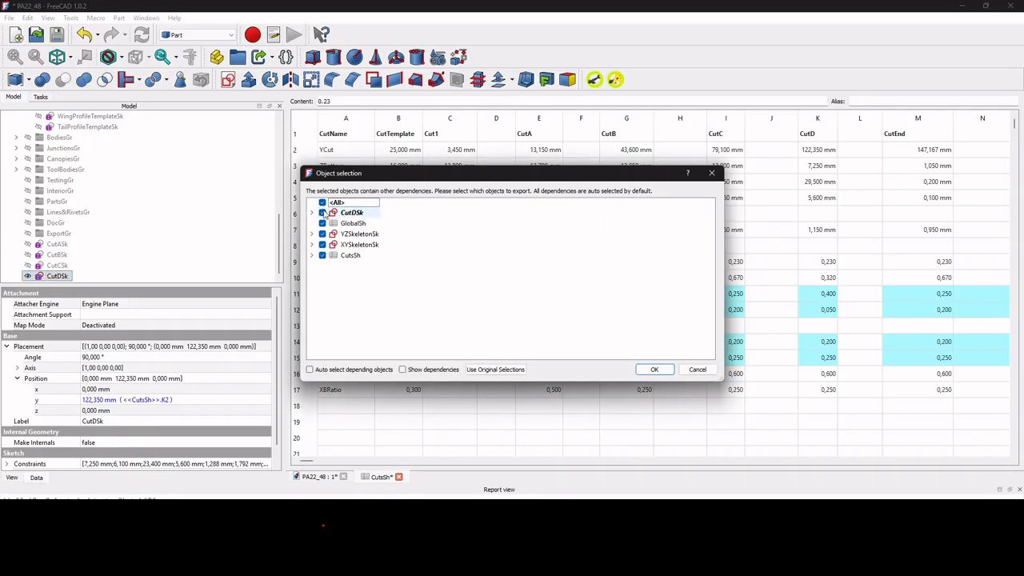
click(323, 202)
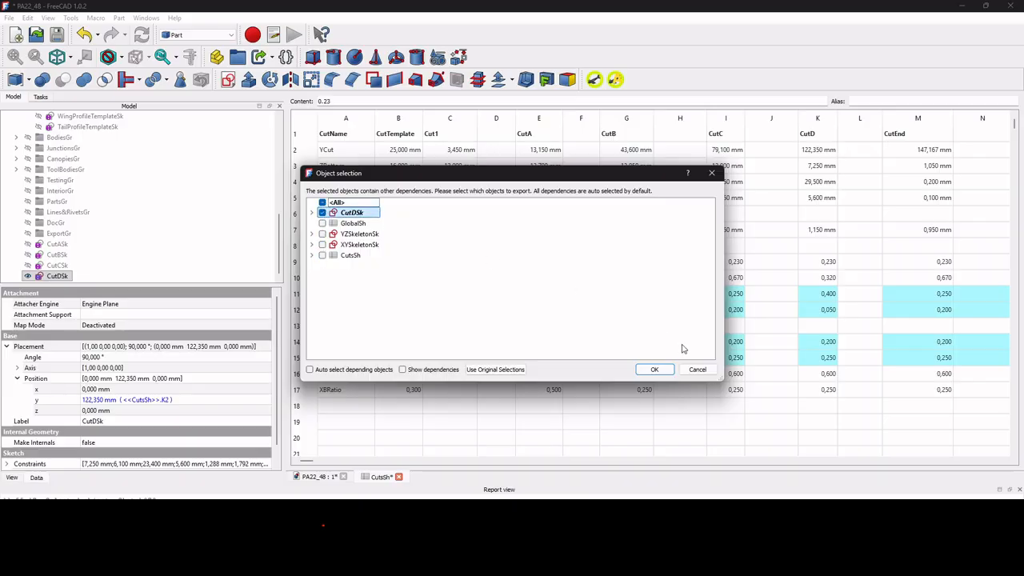
click(654, 370)
key(ctrl+v)
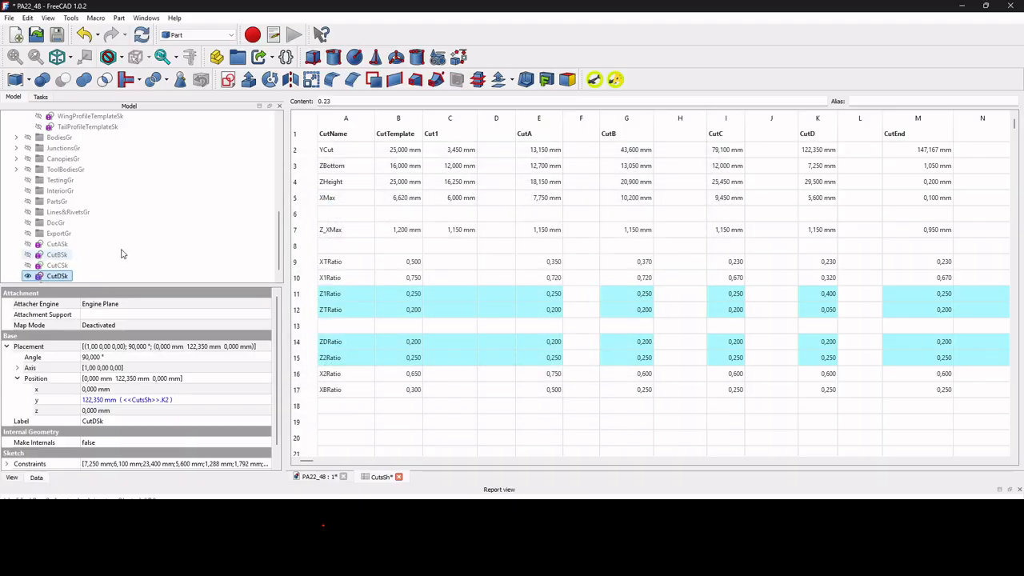
click(62, 275)
click(64, 276)
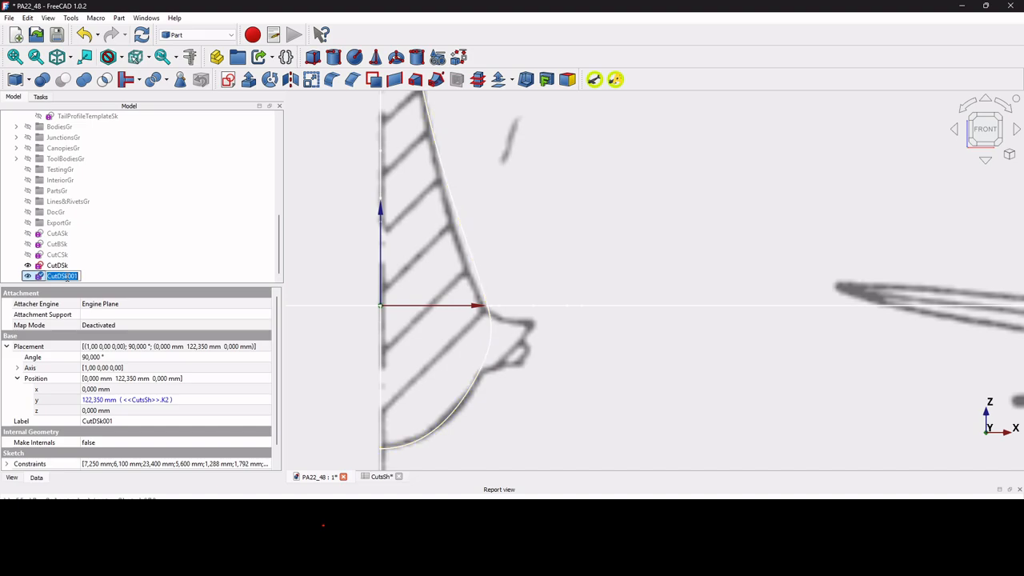
text(CutEndSk)
key(Return)
Change CutEndSk's y position expression to reference cell M2 of CutsSh.
click(201, 400)
click(258, 399)
key(BackSpace)
key(BackSpace)
text(M2)
key(Return)
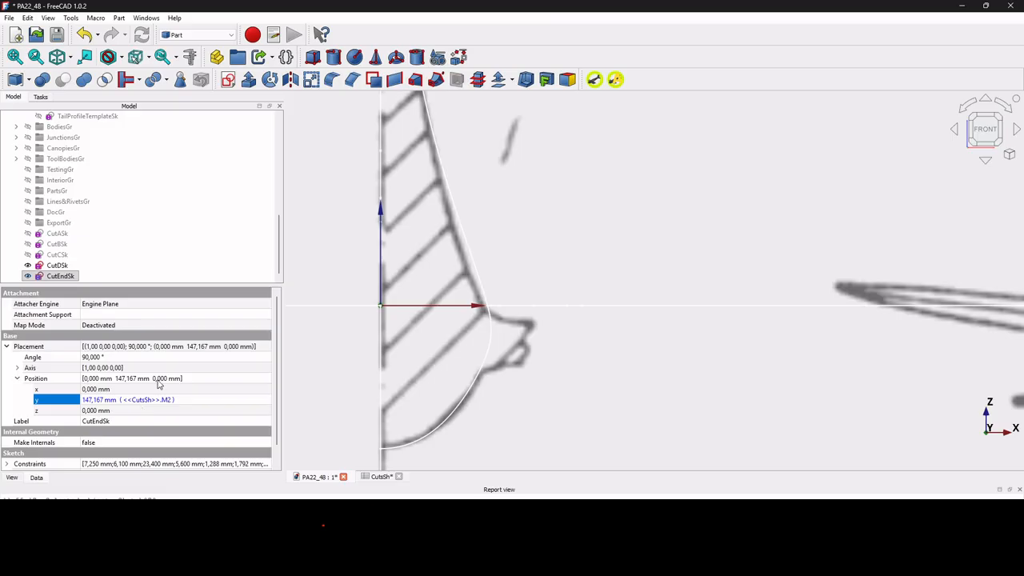
Show CutEndSk's named constraints and run the change-expressions macro on the sketch with M as the target column.
scroll(159, 385, down, 1)
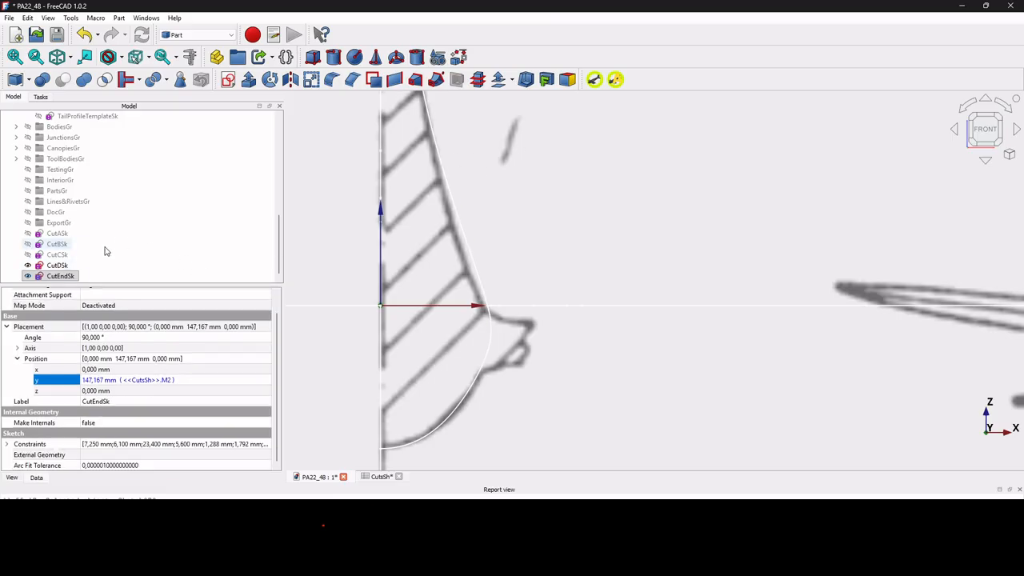
click(71, 276)
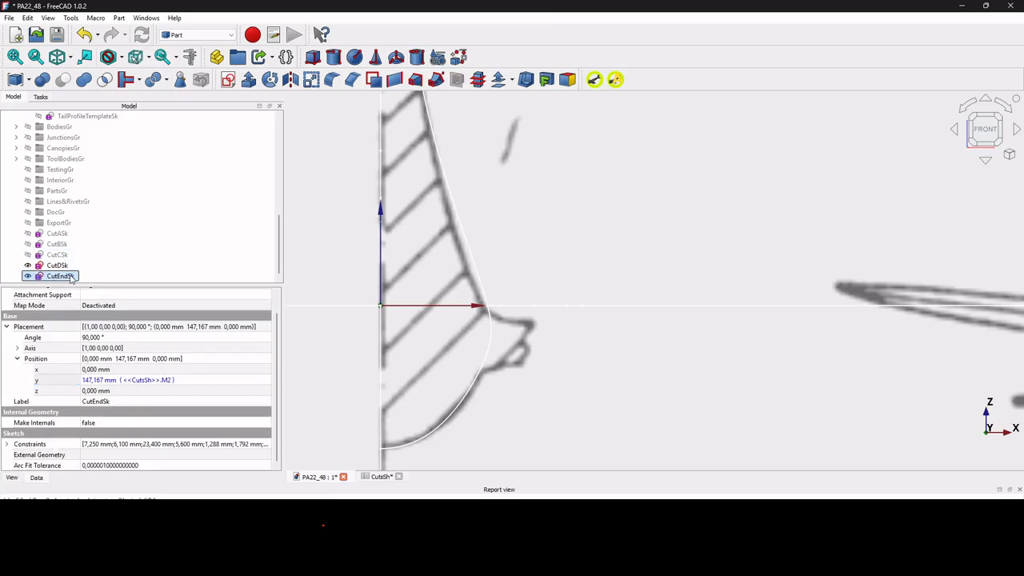
click(7, 445)
scroll(244, 400, down, 2)
scroll(244, 400, down, 2)
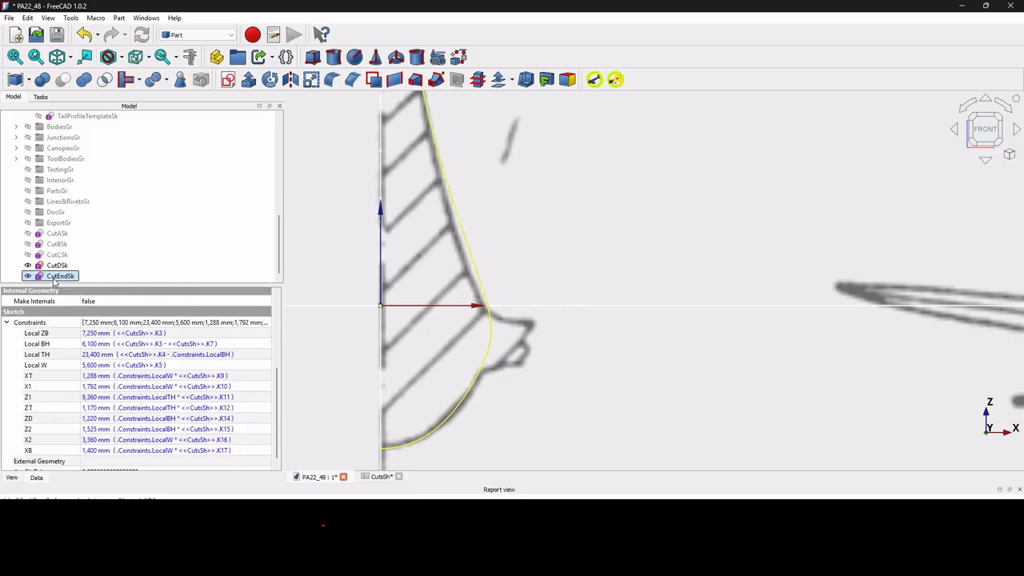
click(615, 79)
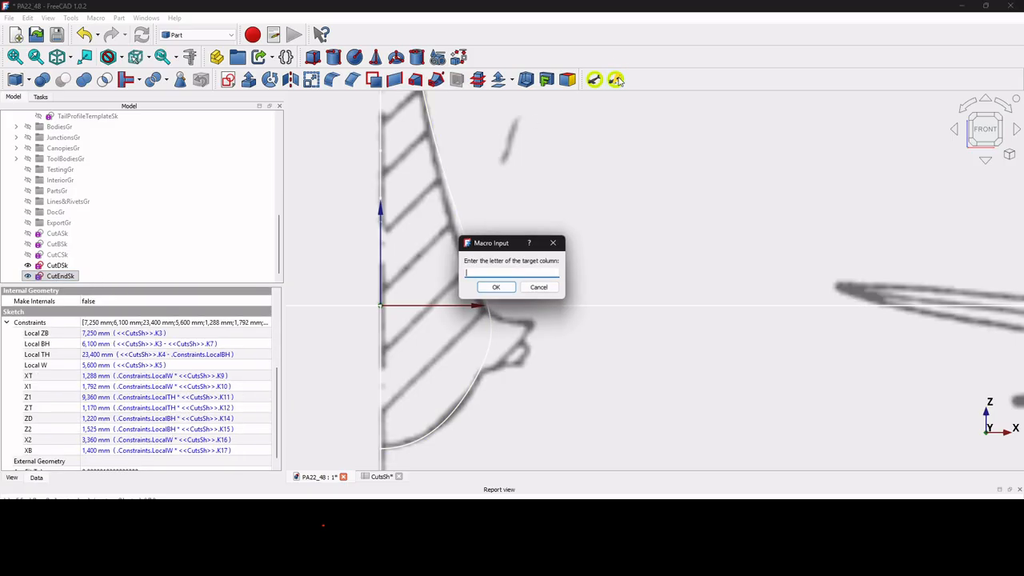
text(M)
key(Return)
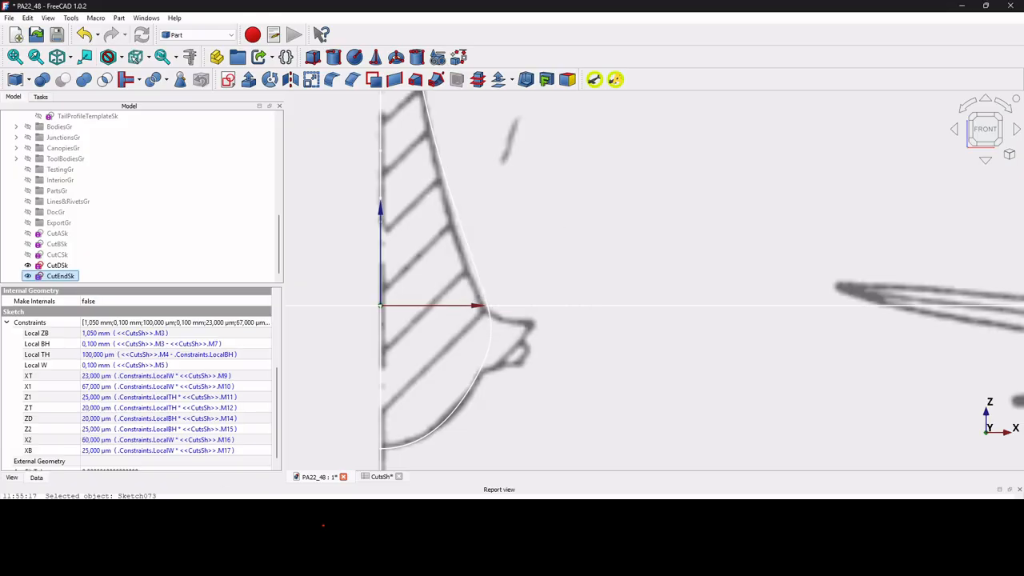
Clear the report view and leave CutEndSk as the only visible cut sketch, with it selected.
right_click(184, 512)
click(203, 495)
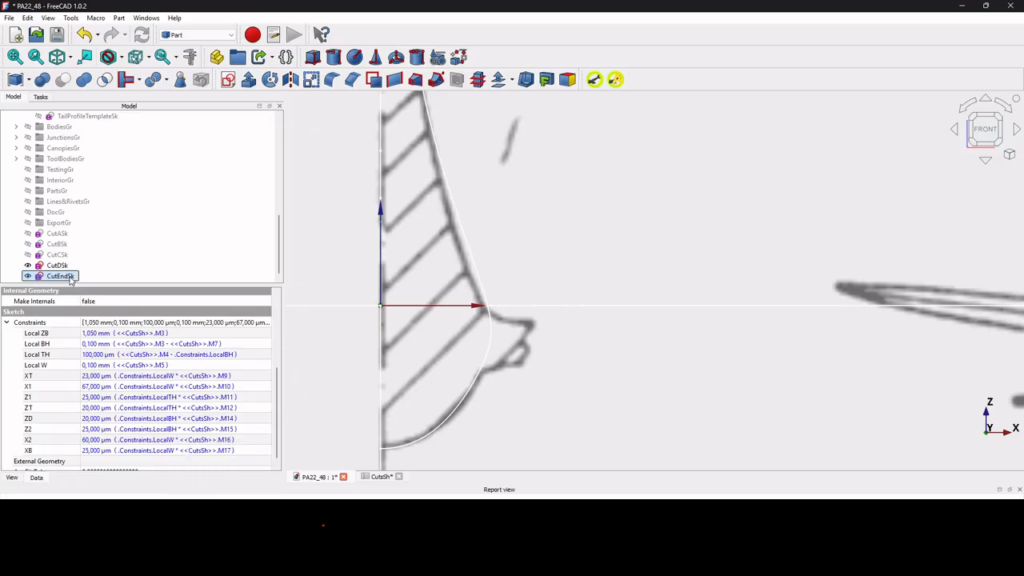
click(64, 276)
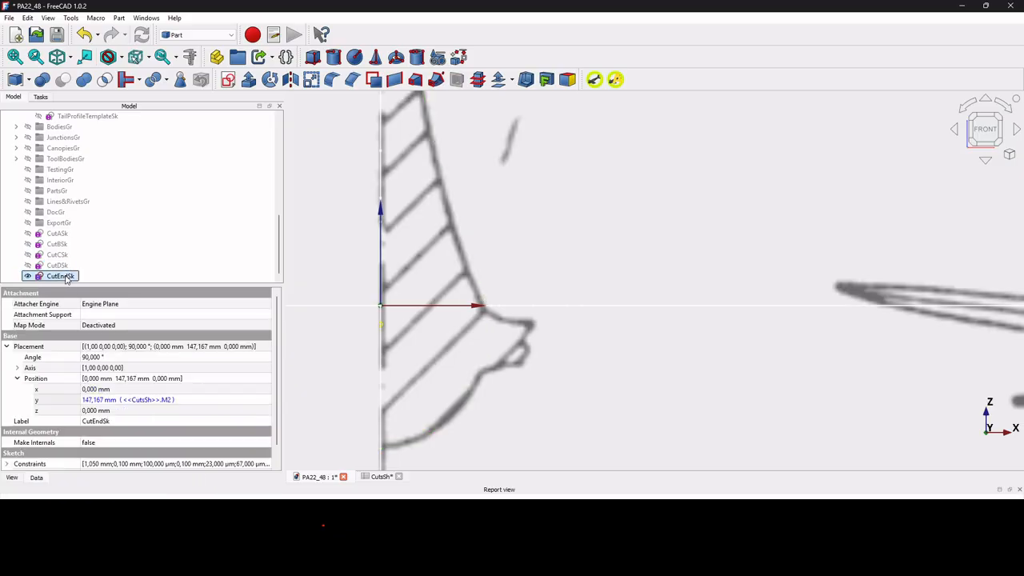
Open the CutEndSk sketch, examine its small end profile up close, and close it without changes.
double_click(64, 275)
scroll(414, 310, up, 5)
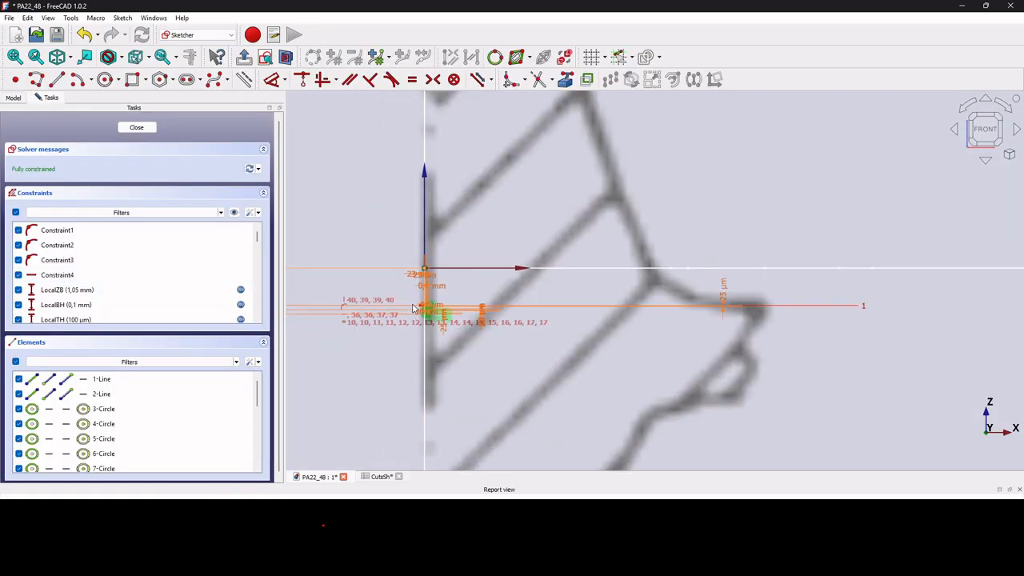
scroll(414, 309, up, 6)
scroll(445, 232, up, 4)
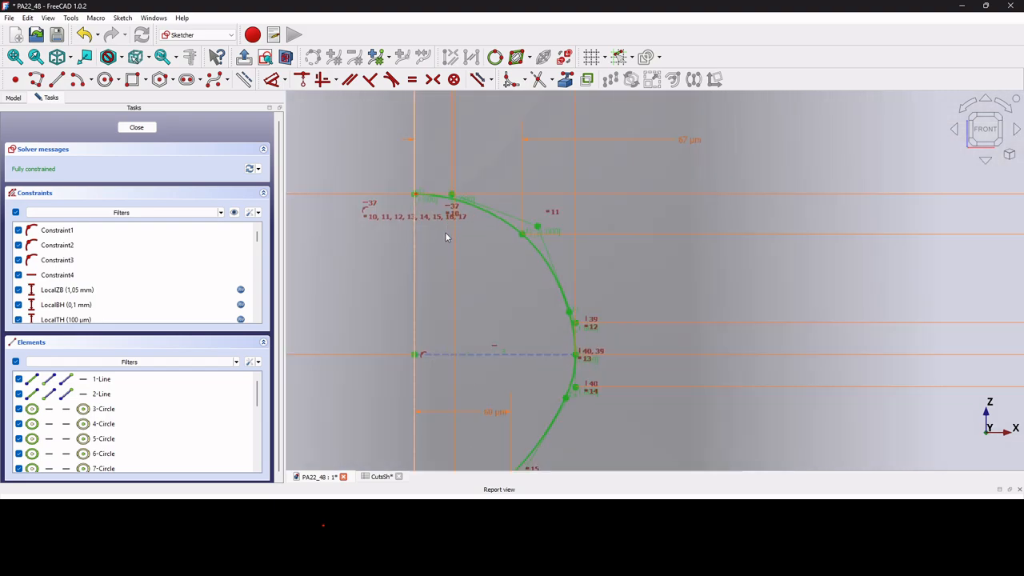
scroll(556, 283, down, 8)
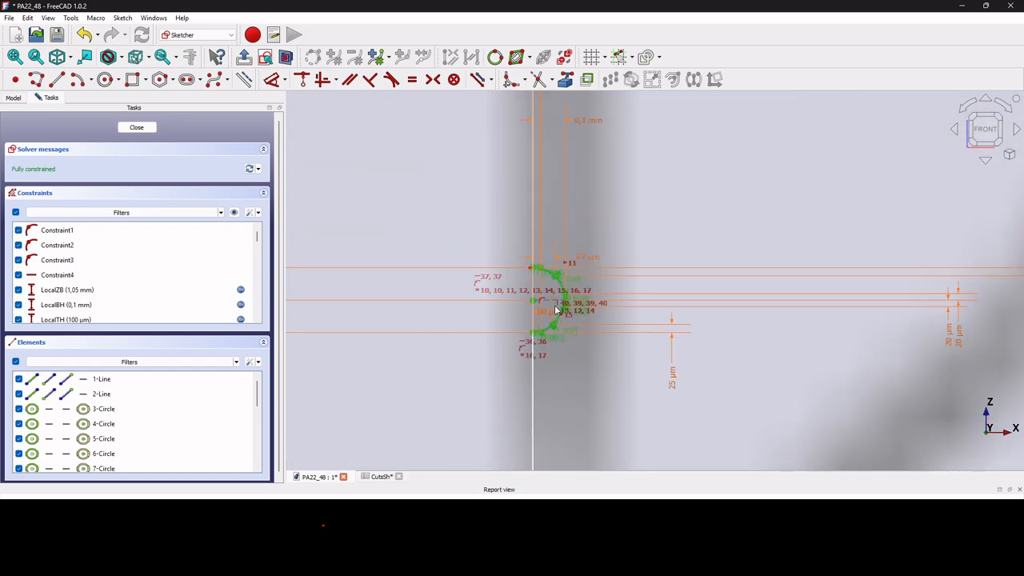
scroll(556, 320, up, 1)
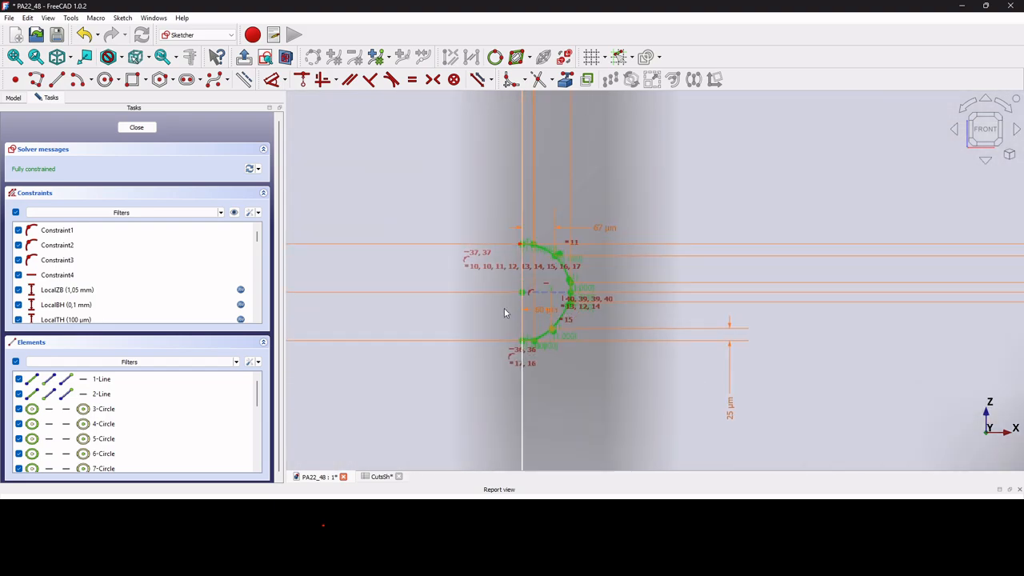
click(137, 128)
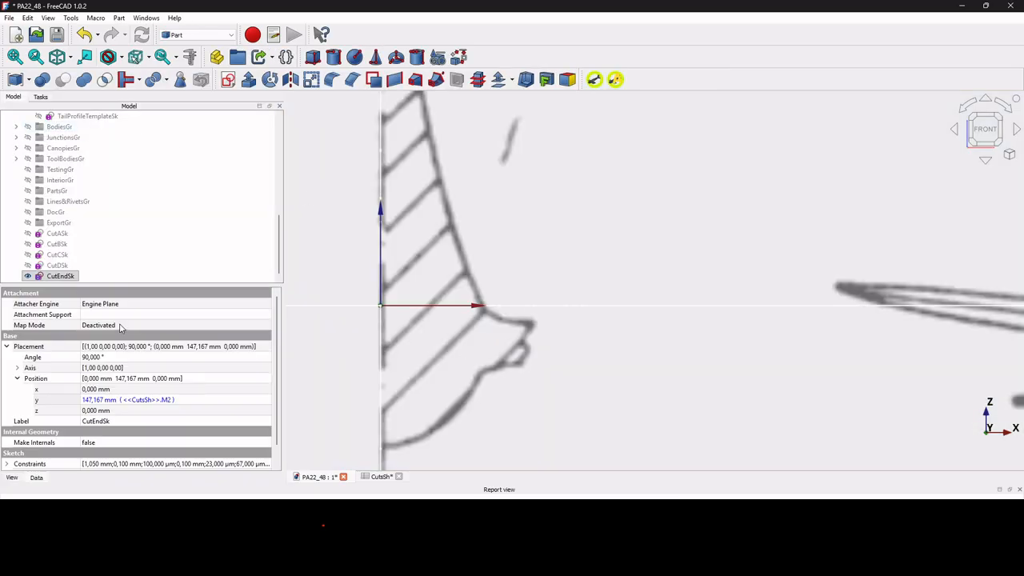
scroll(652, 299, down, 3)
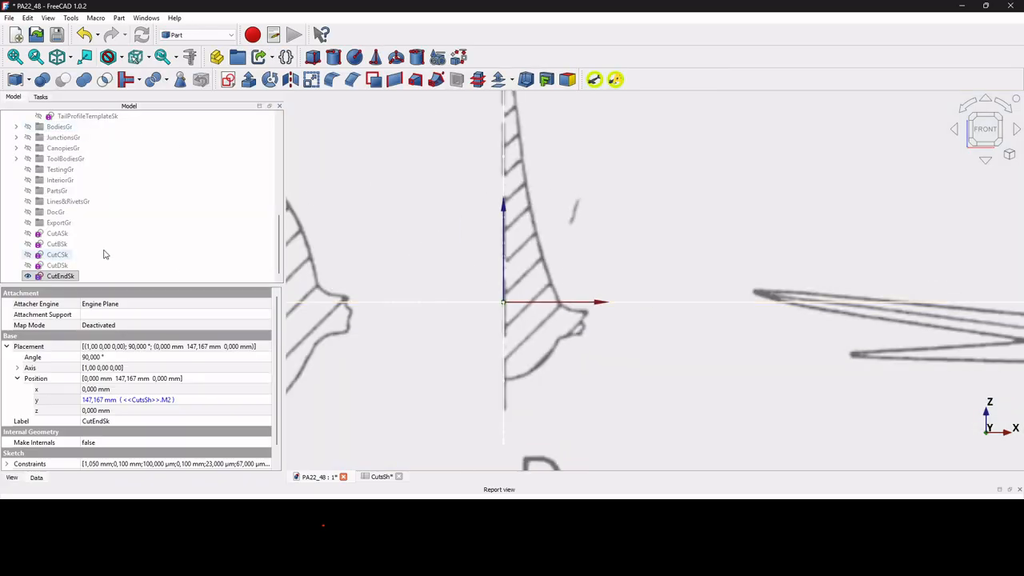
Hide CutEndSk and duplicate CutASk on its own, without its dependencies.
click(57, 234)
click(62, 277)
key(space)
click(59, 236)
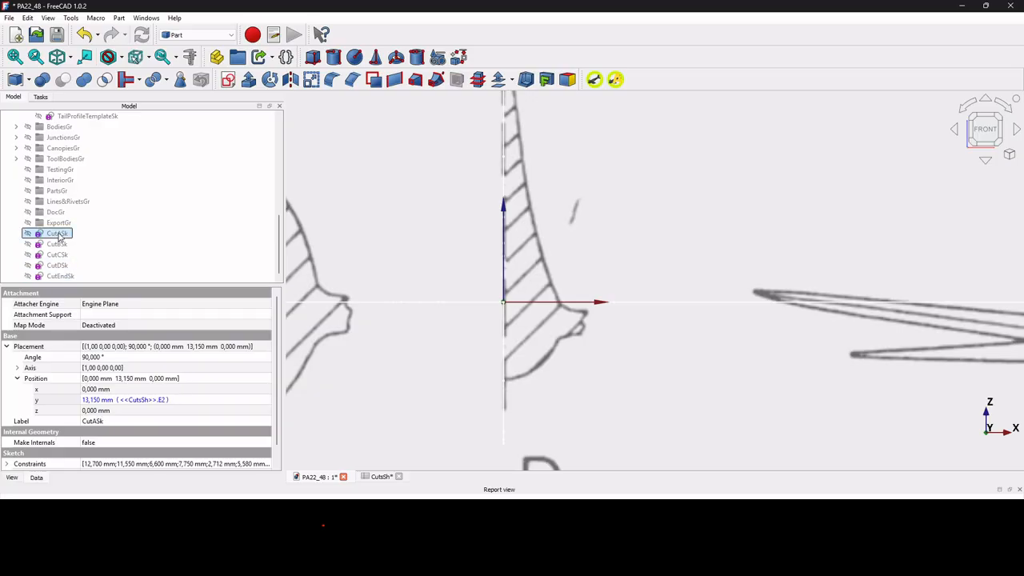
key(ctrl+e)
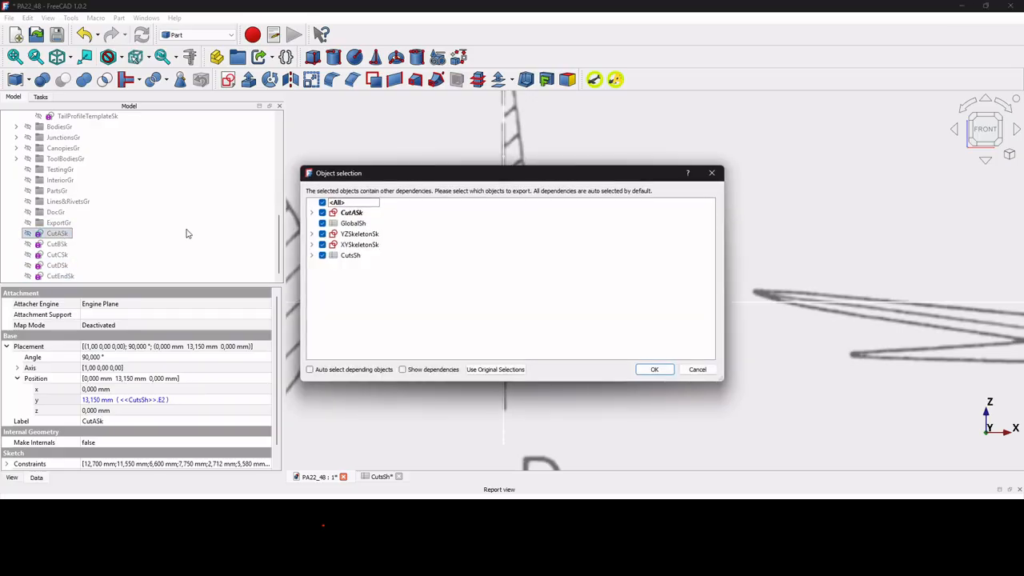
click(322, 203)
click(322, 212)
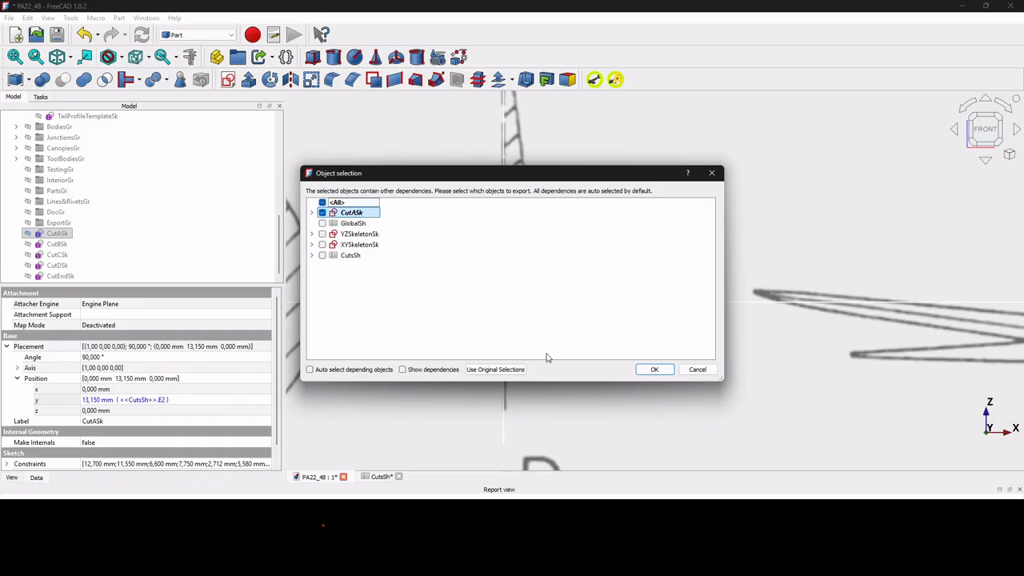
click(655, 370)
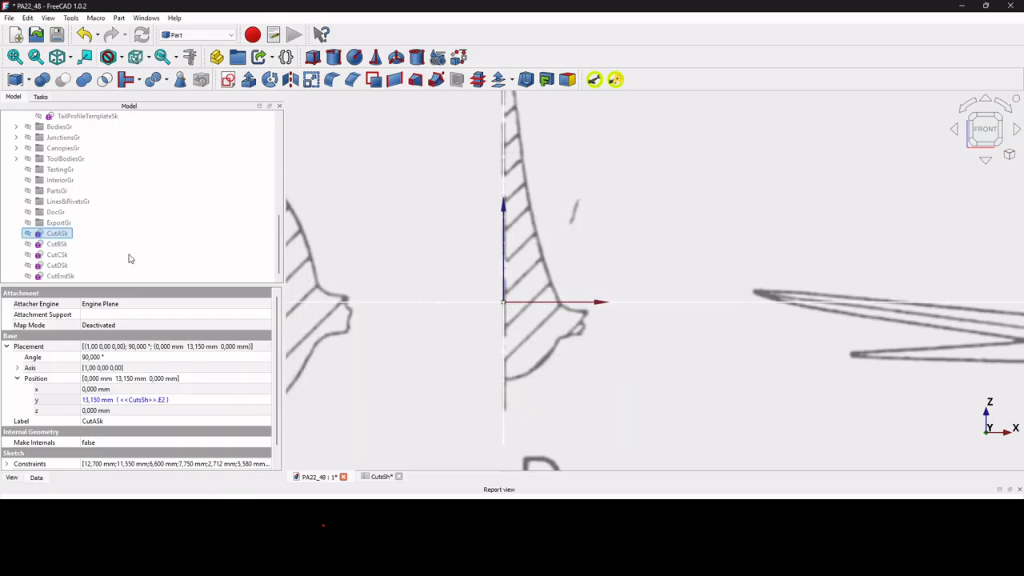
key(ctrl+v)
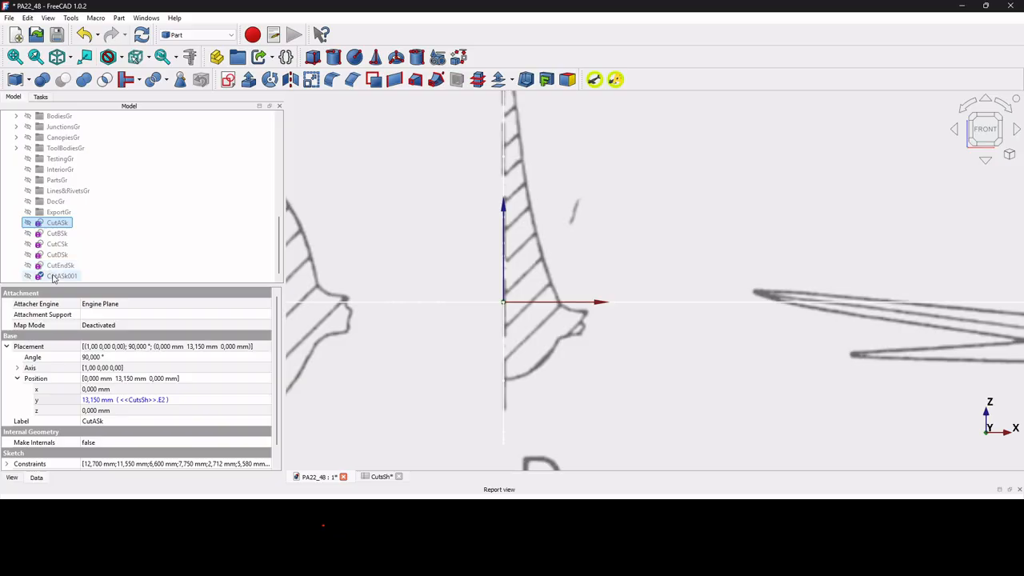
Rename the copy of CutASk as Cut1Sk.
click(60, 276)
key(F2)
drag(57, 276, 118, 279)
text(1Sk)
key(Return)
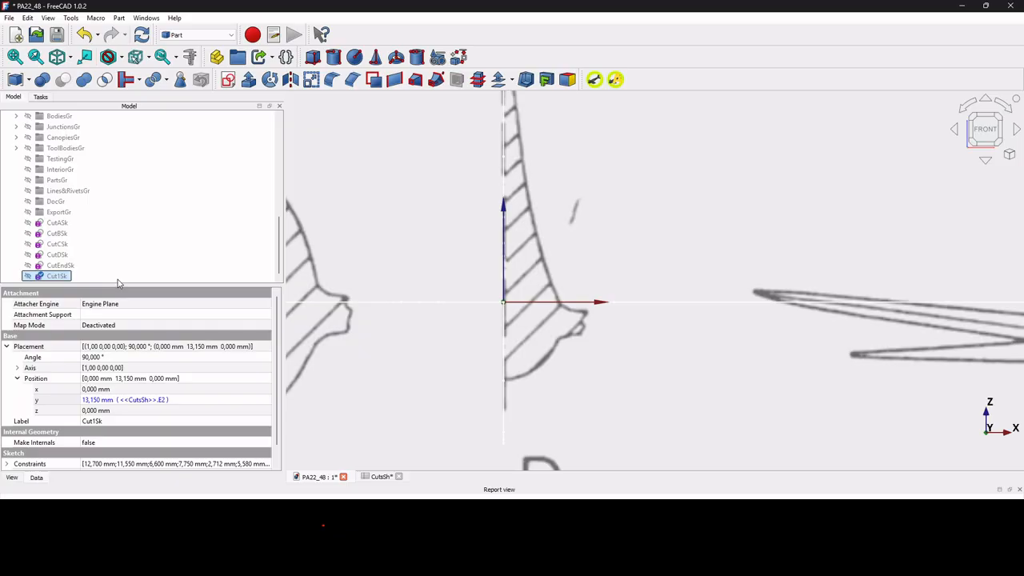
Copy CutA's ratio values from E9:E17 of CutsSh into the Cut1 column, starting at C9.
click(384, 477)
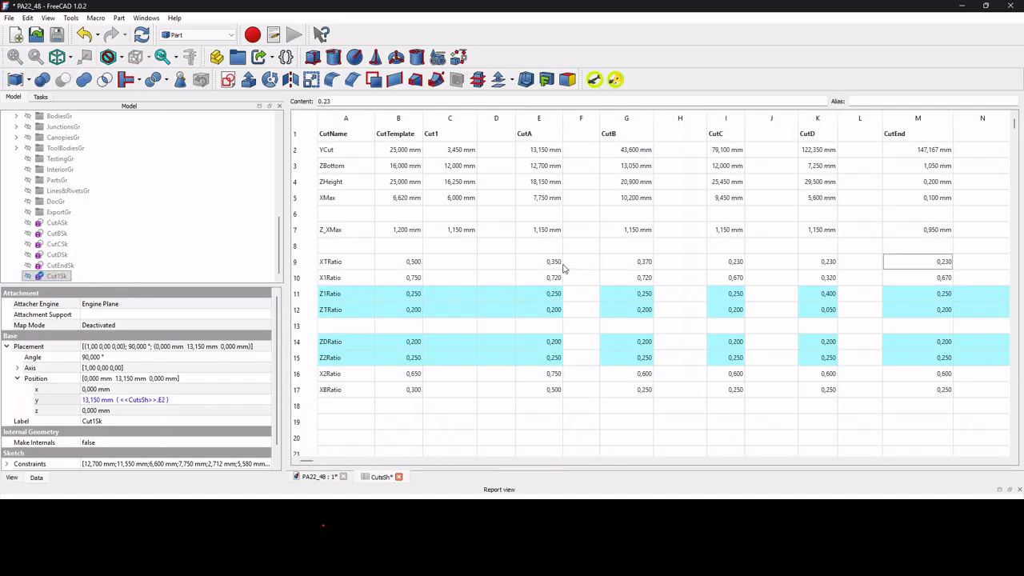
drag(555, 264, 555, 389)
key(ctrl+c)
click(457, 268)
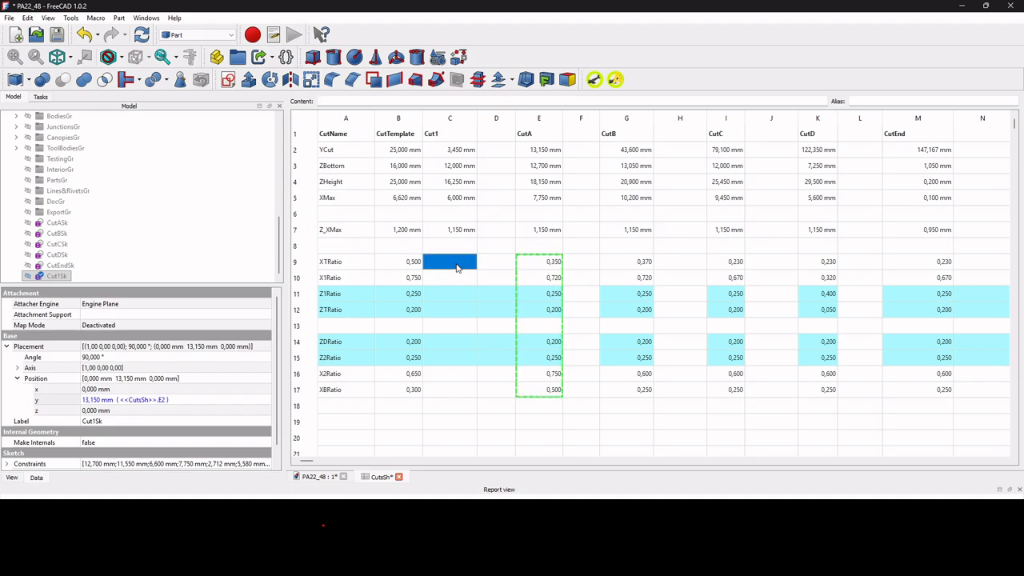
key(ctrl+v)
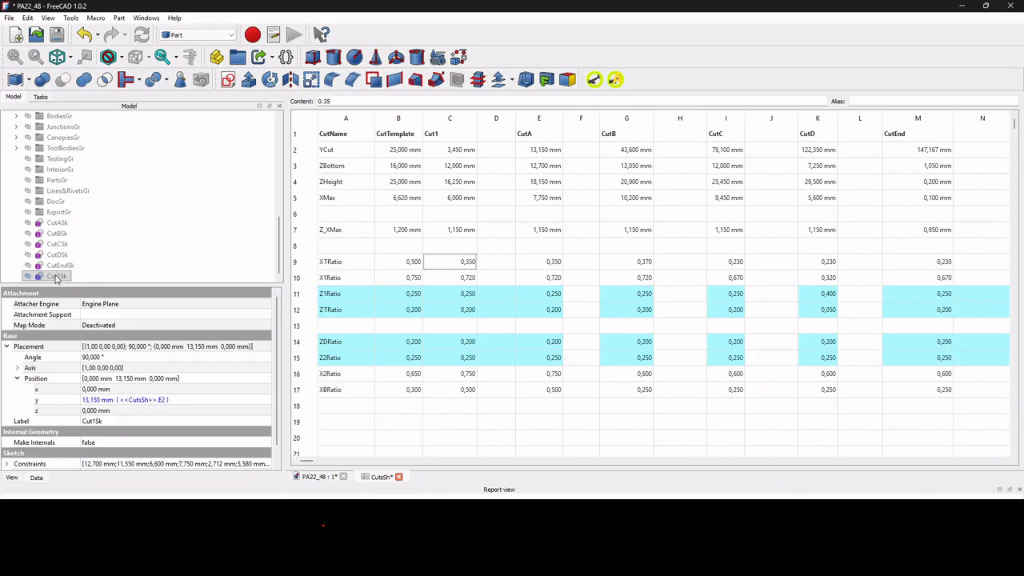
Run the change-expressions macro on Cut1Sk with C as the target column, and open the sketch briefly to check it.
click(318, 477)
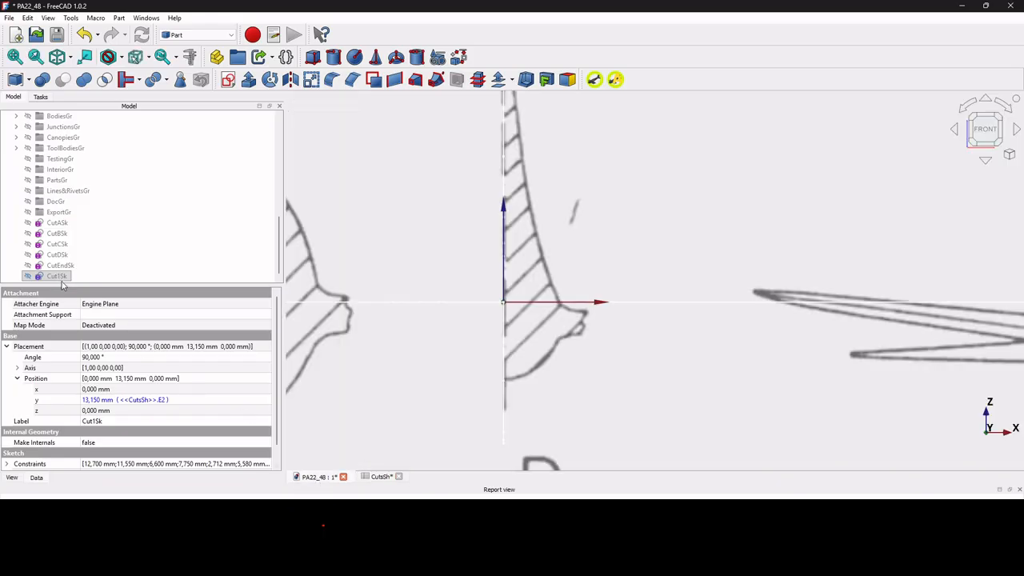
click(381, 477)
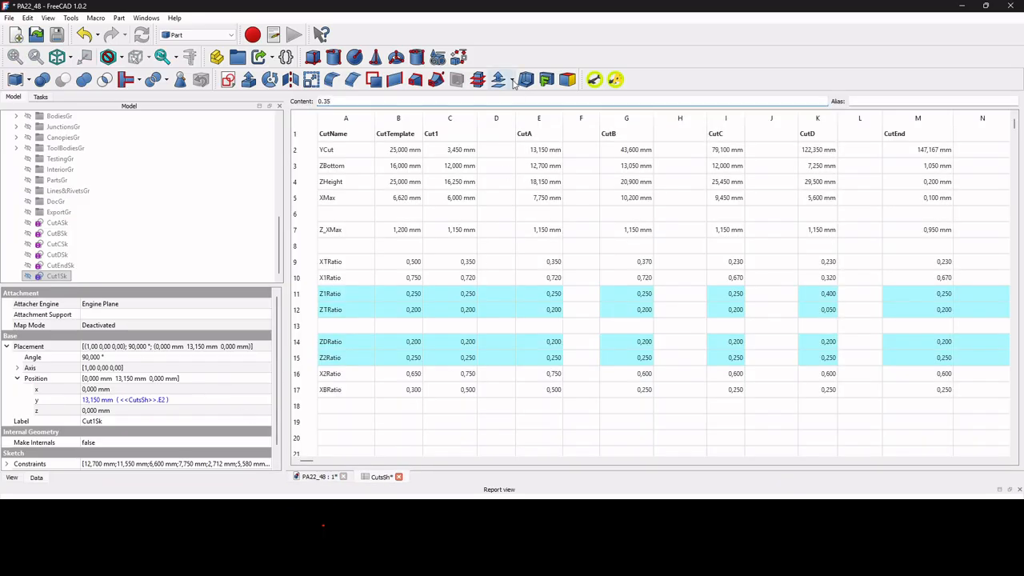
click(323, 477)
click(67, 277)
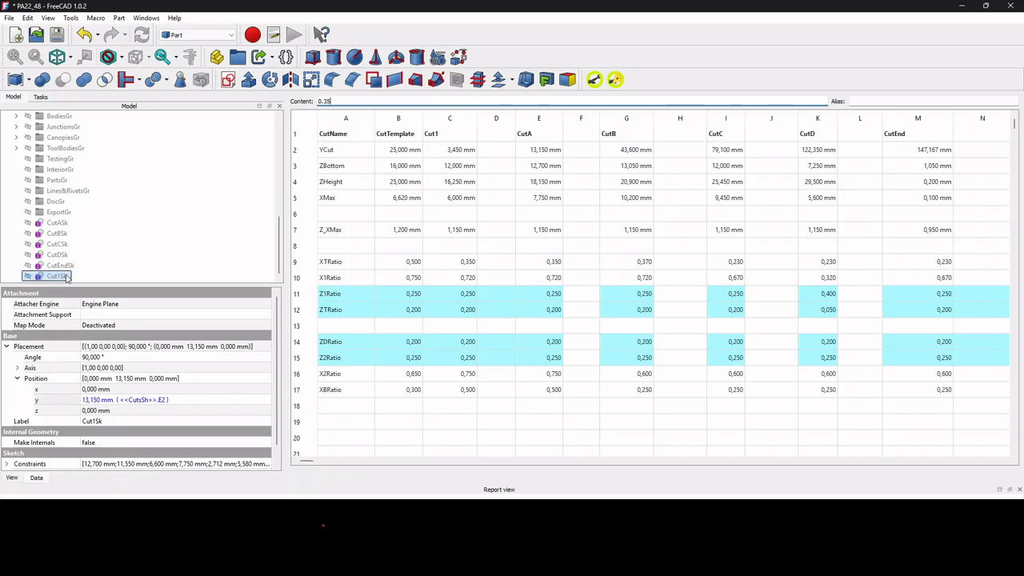
click(614, 79)
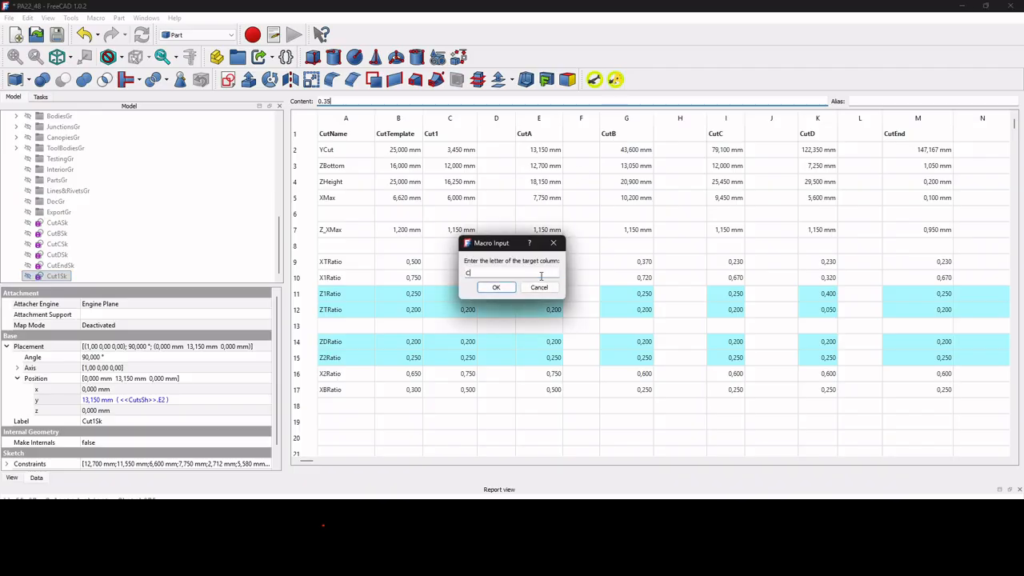
key(Return)
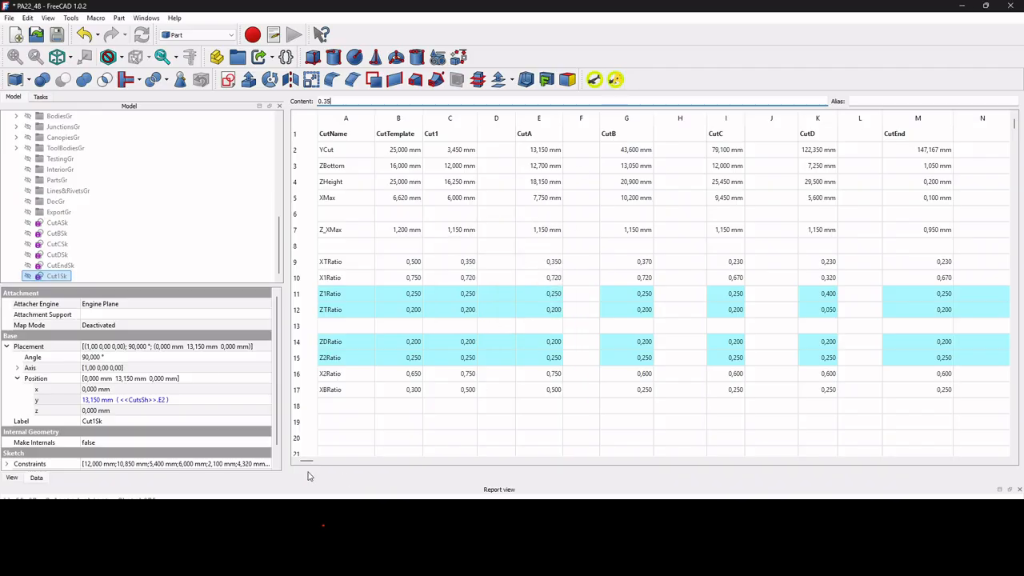
double_click(56, 276)
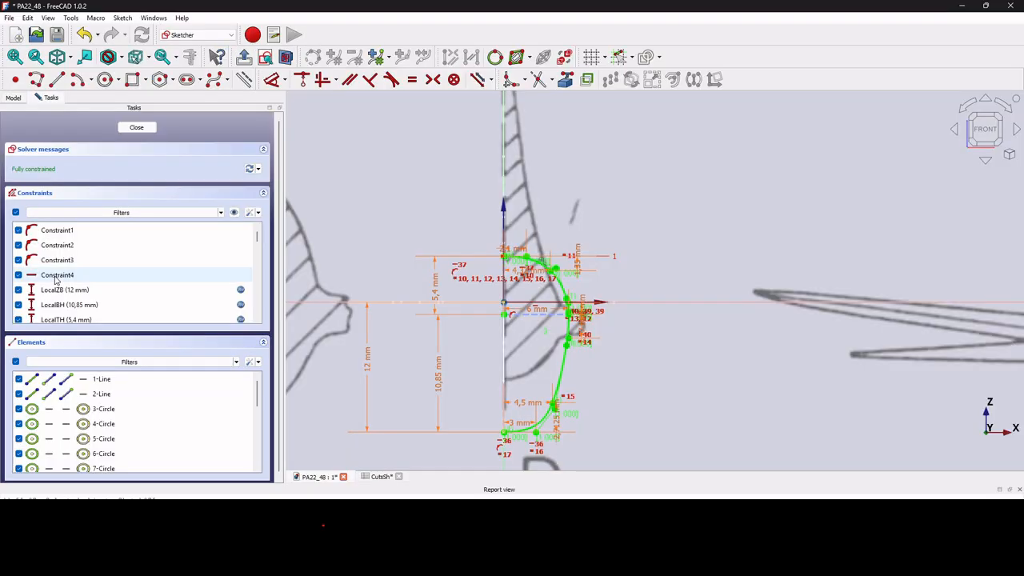
click(137, 128)
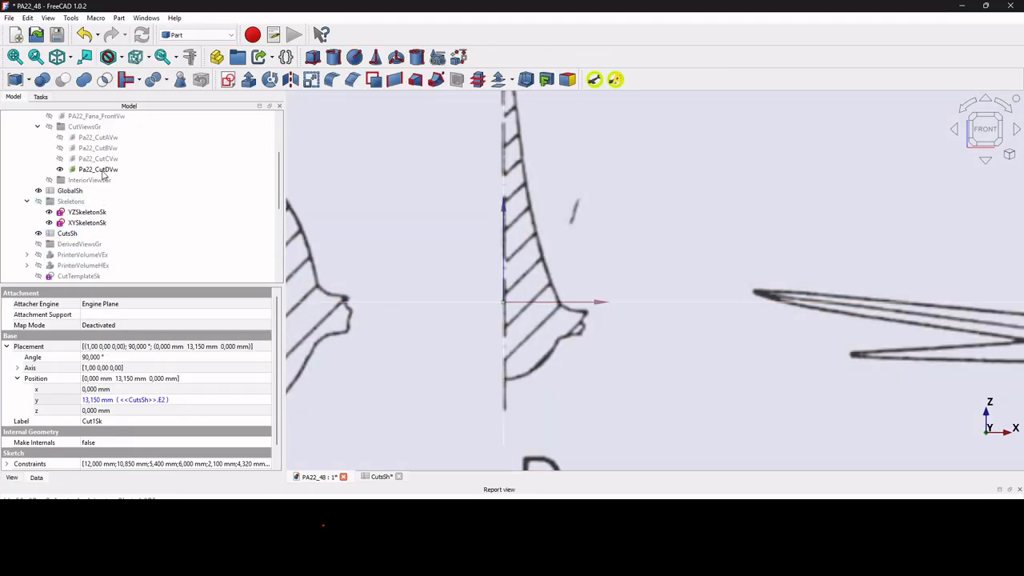
Hide the Pa22_CutDVw reference image and show the Pa22-FrontVw image instead.
click(103, 169)
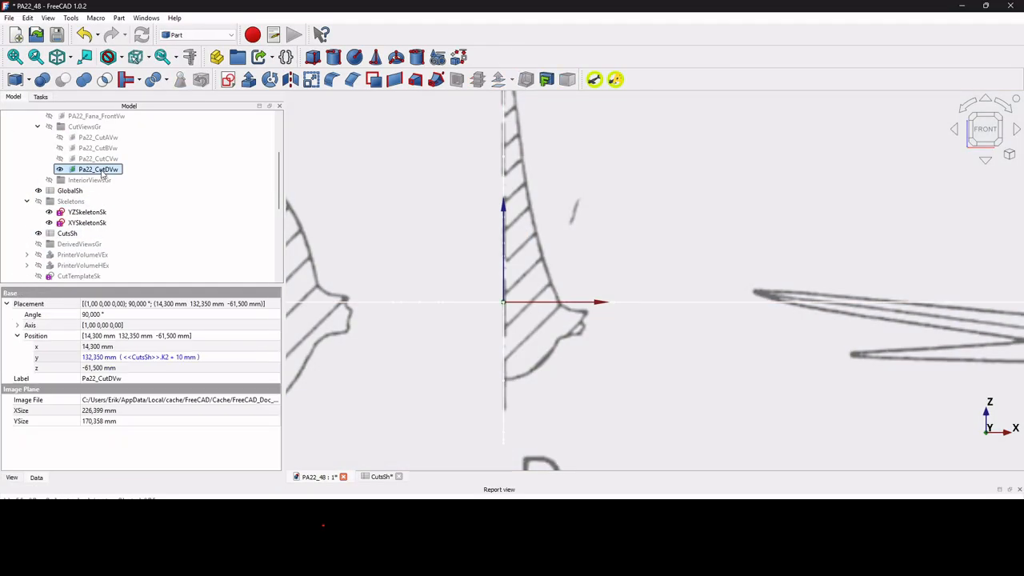
key(space)
scroll(102, 176, up, 2)
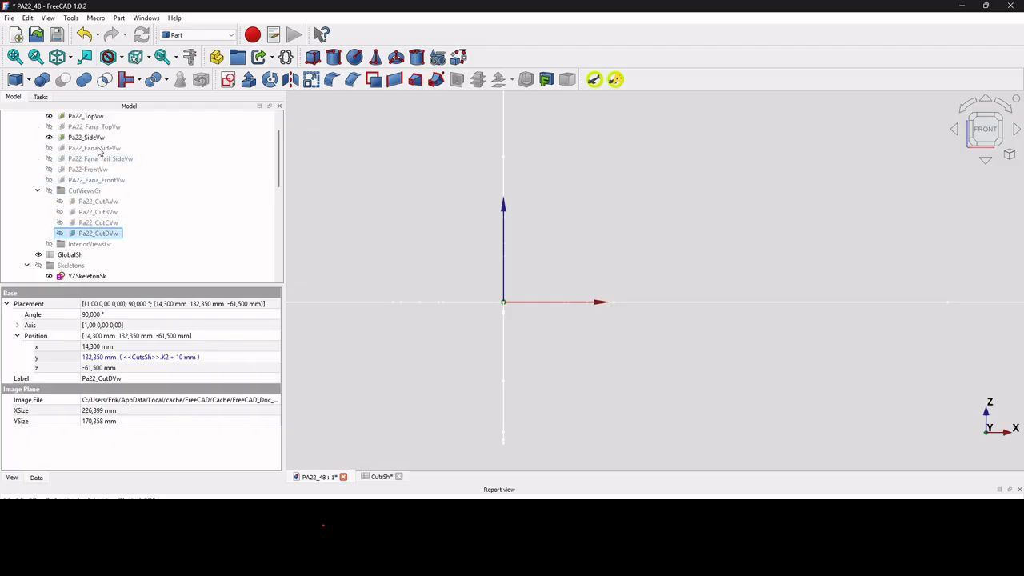
click(96, 169)
key(space)
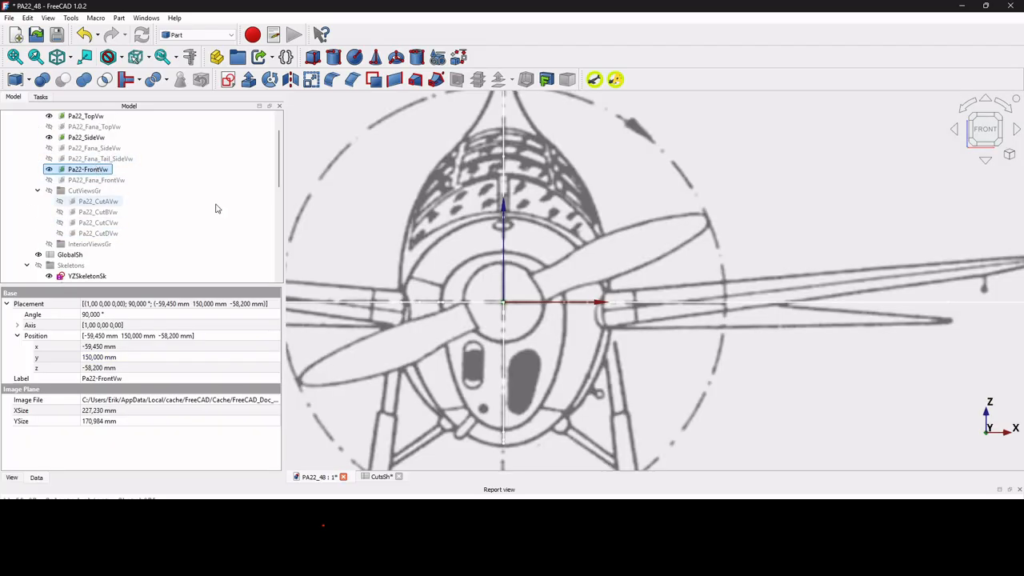
Make the Cut1Sk sketch visible over the front view image.
scroll(190, 226, down, 5)
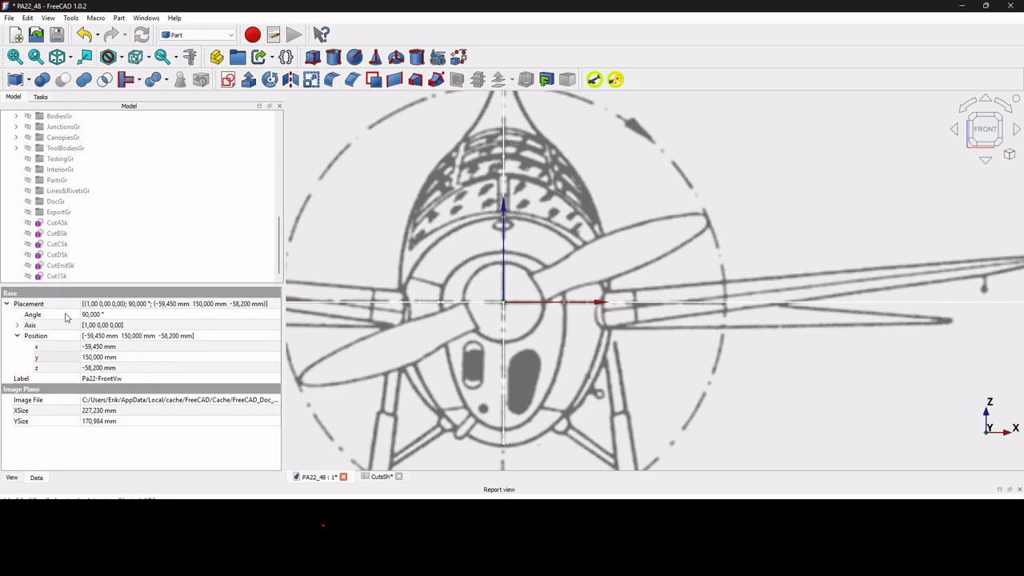
click(57, 281)
click(57, 276)
key(space)
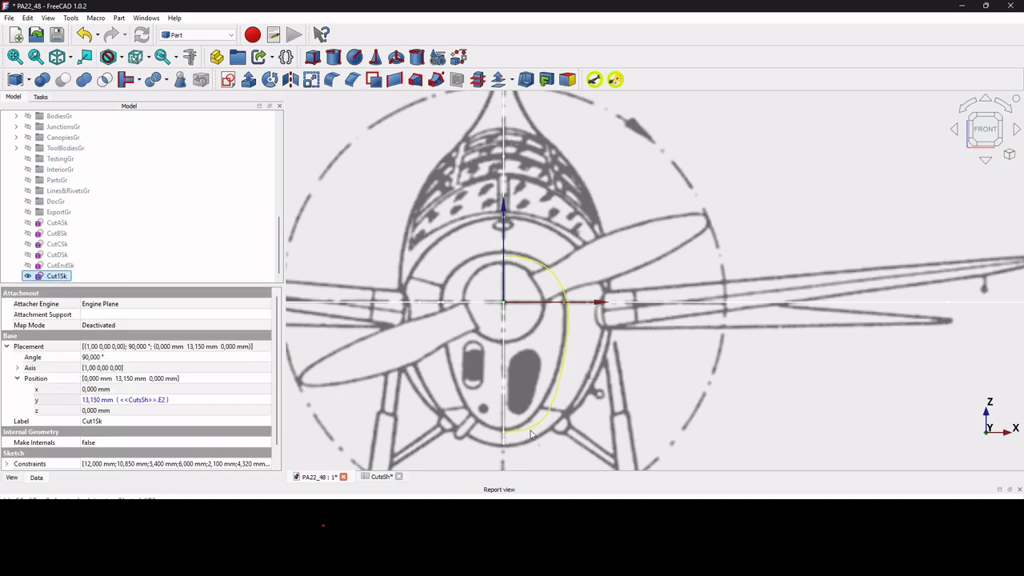
Set Cut1's XBRatio in CutsSh to 0.25 and check the profile against the front view.
click(380, 477)
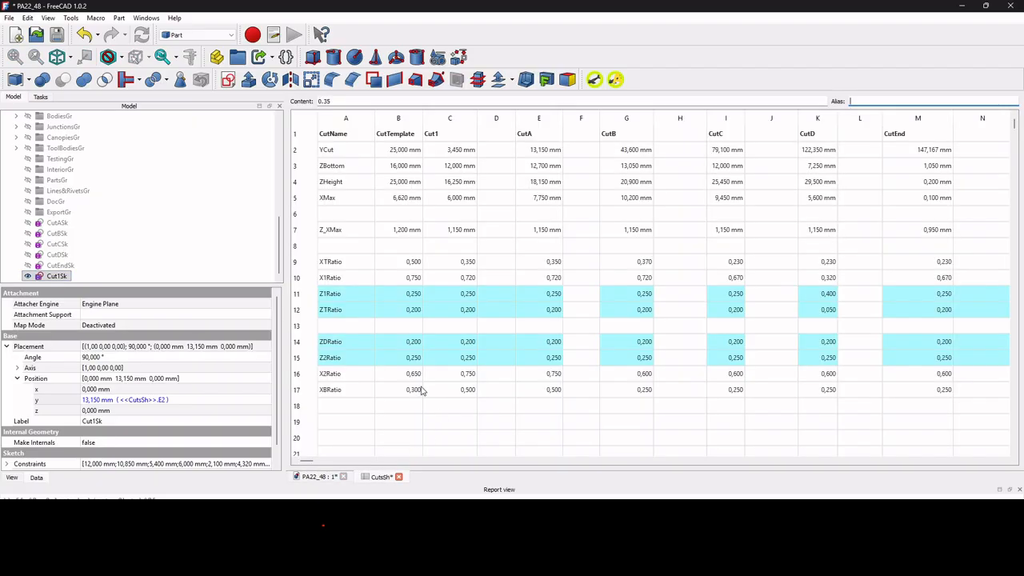
click(445, 390)
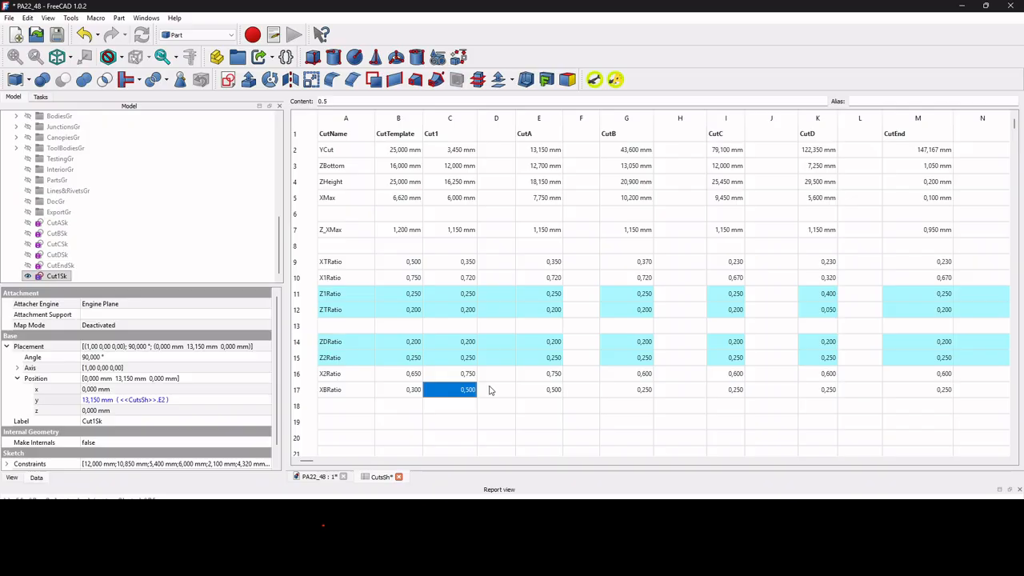
text(0,25)
key(Return)
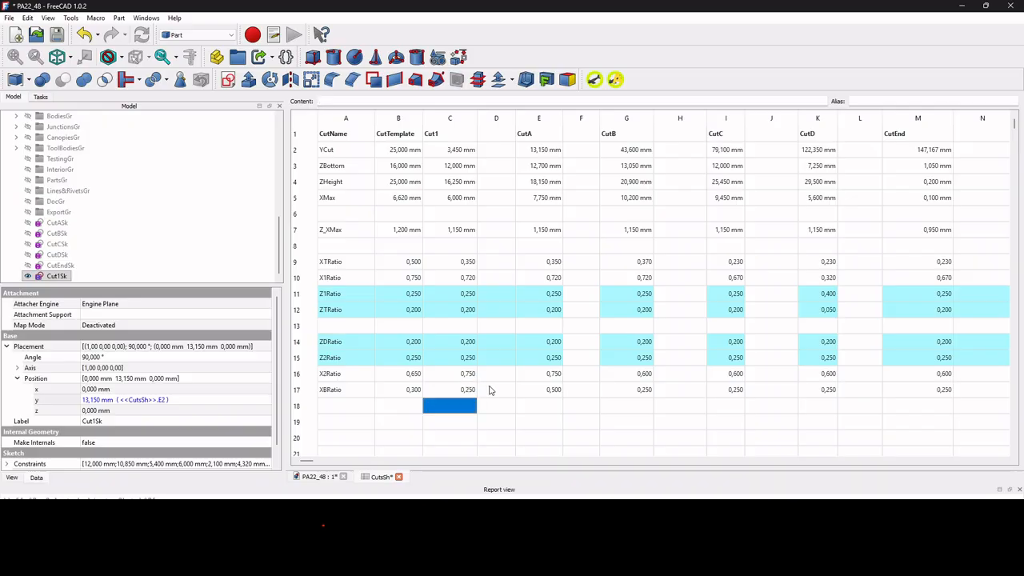
click(316, 477)
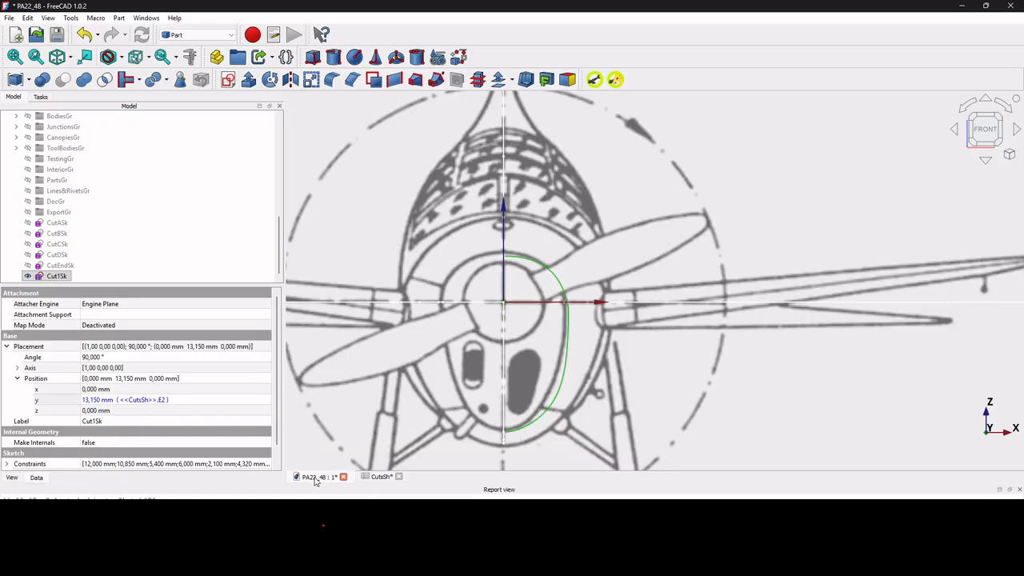
Try 0.5 as Cut1's X2Ratio in CutsSh and compare the profile with the front view.
click(379, 478)
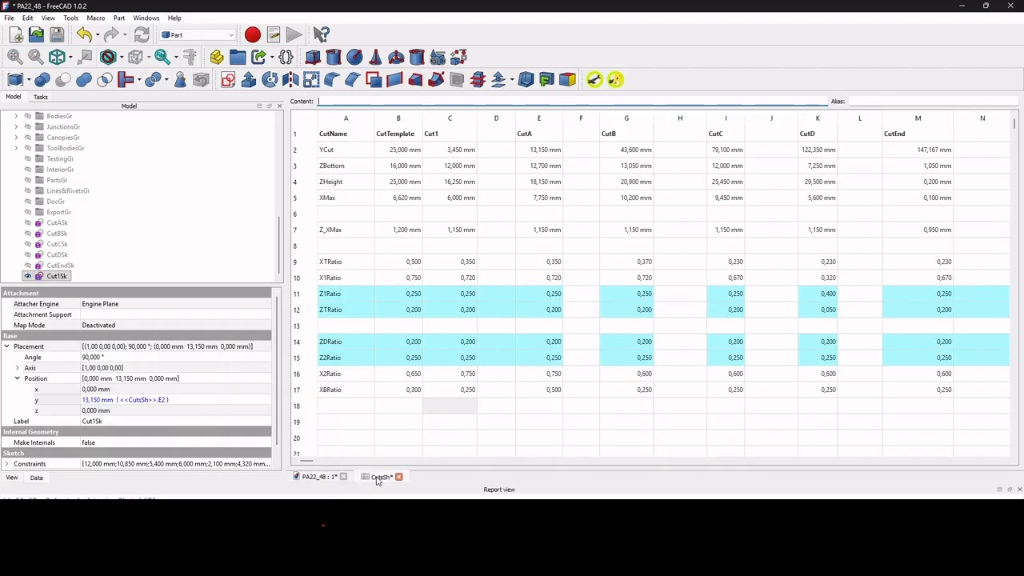
click(452, 377)
text(0.5)
key(Return)
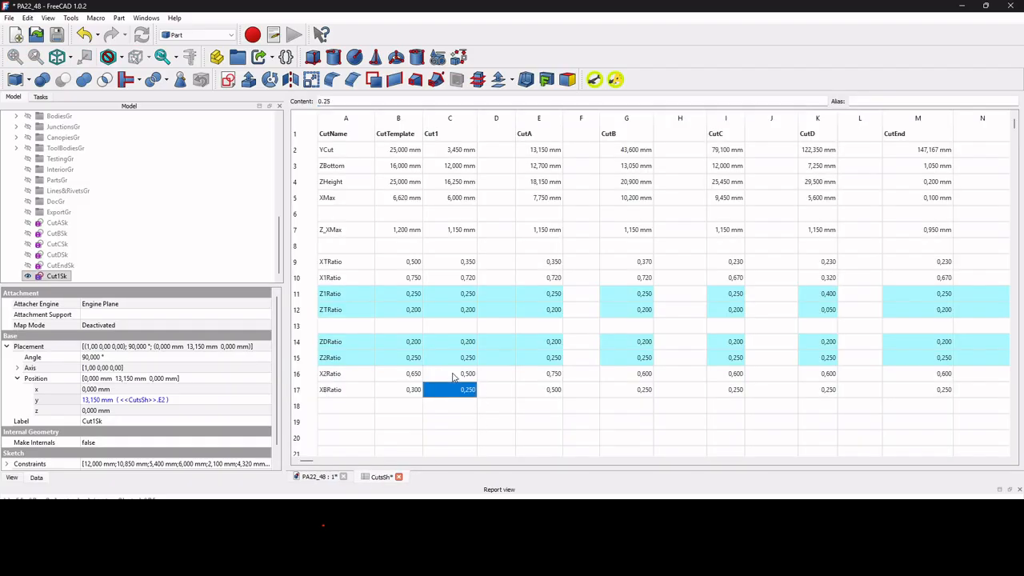
click(319, 477)
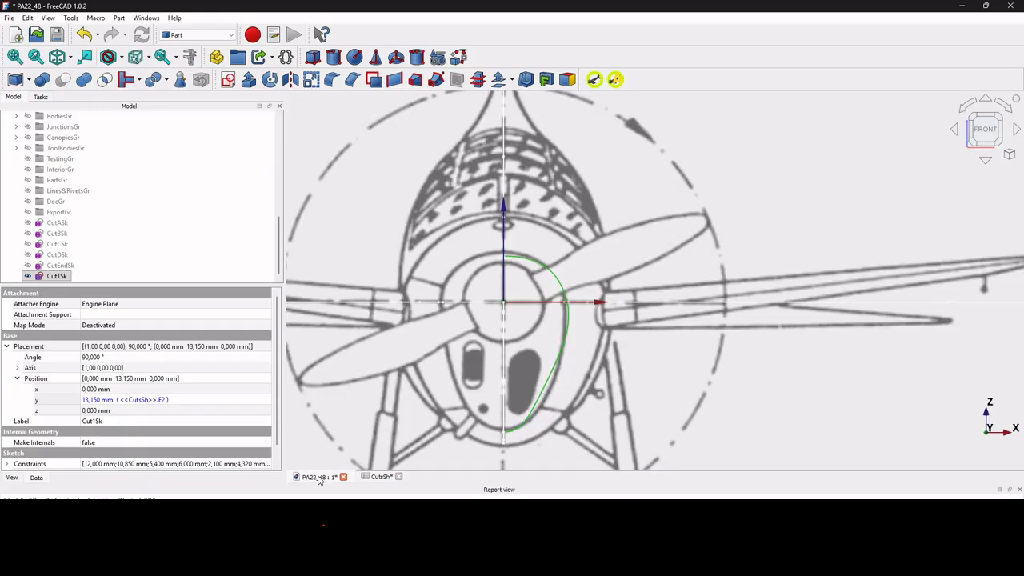
Set Cut1's X2Ratio in CutsSh to 0.6.
click(379, 477)
click(469, 375)
text(0.6)
key(Return)
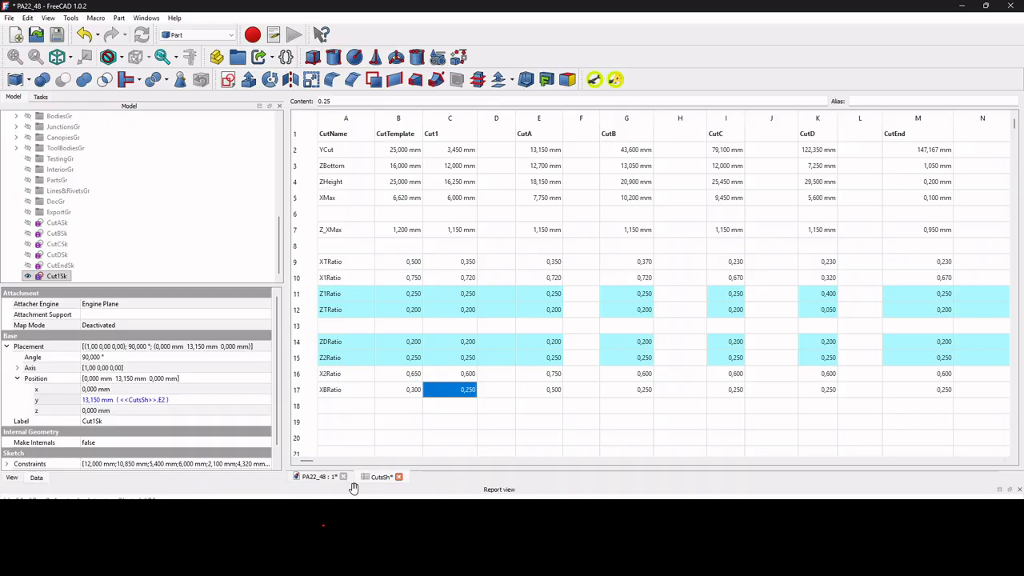
Link the y position of the Cut1Sk sketch to <<CutsSh>>.C2.
click(319, 476)
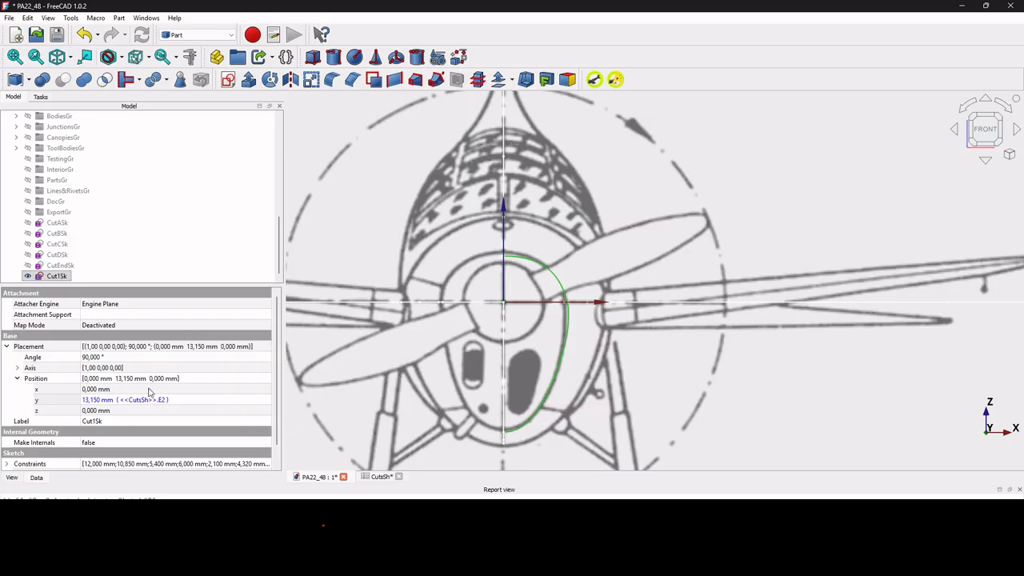
click(204, 402)
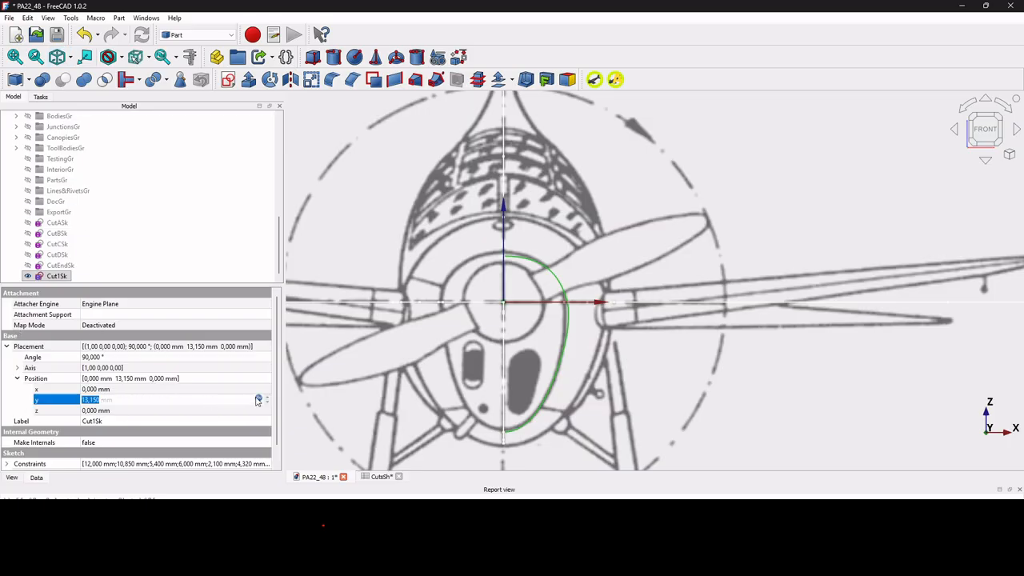
click(258, 400)
click(122, 417)
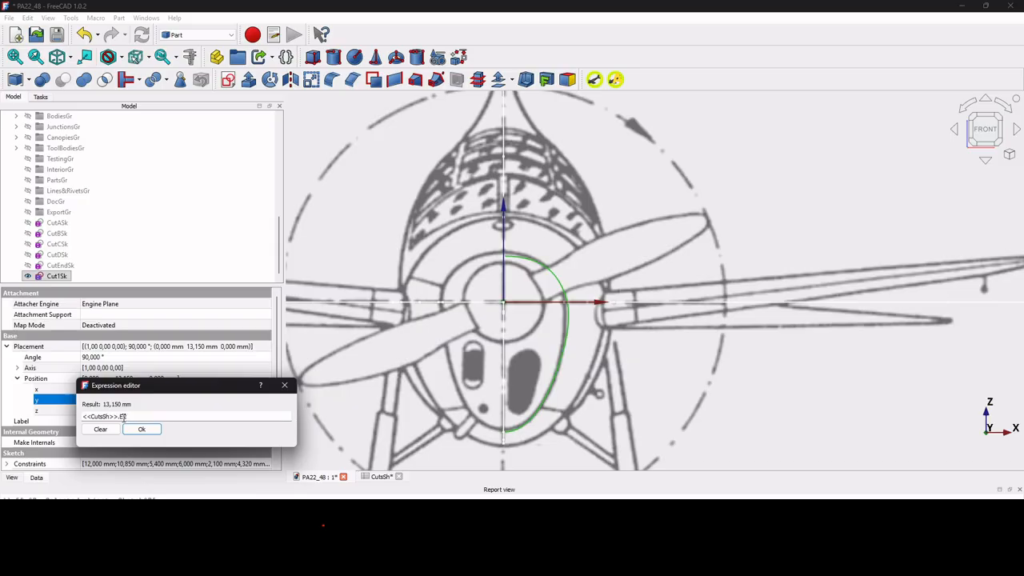
key(BackSpace)
text(7)
key(Return)
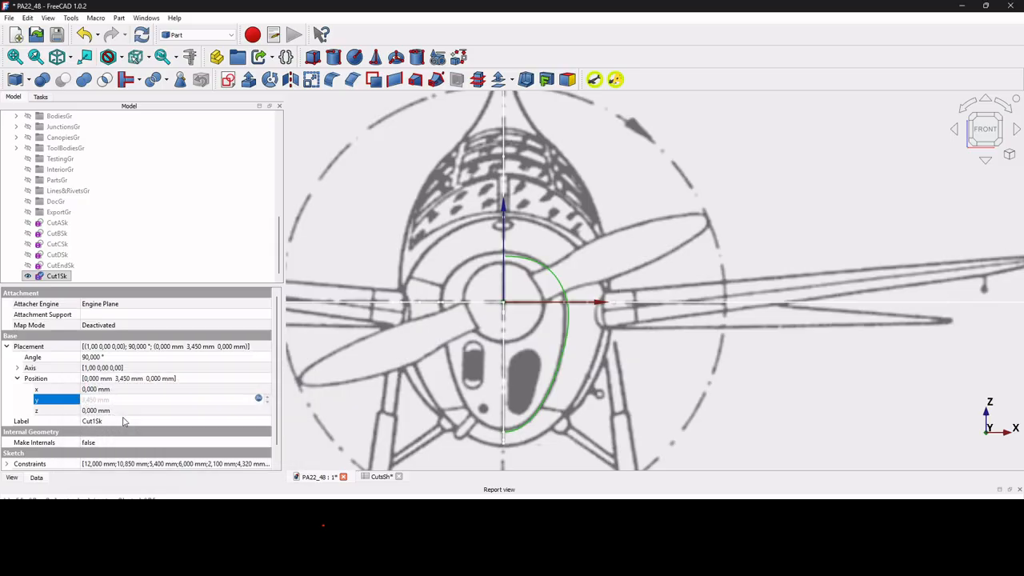
Show the CutASk to CutEndSk sketches together with Cut1Sk in isometric view and save the document.
shift+click(59, 225)
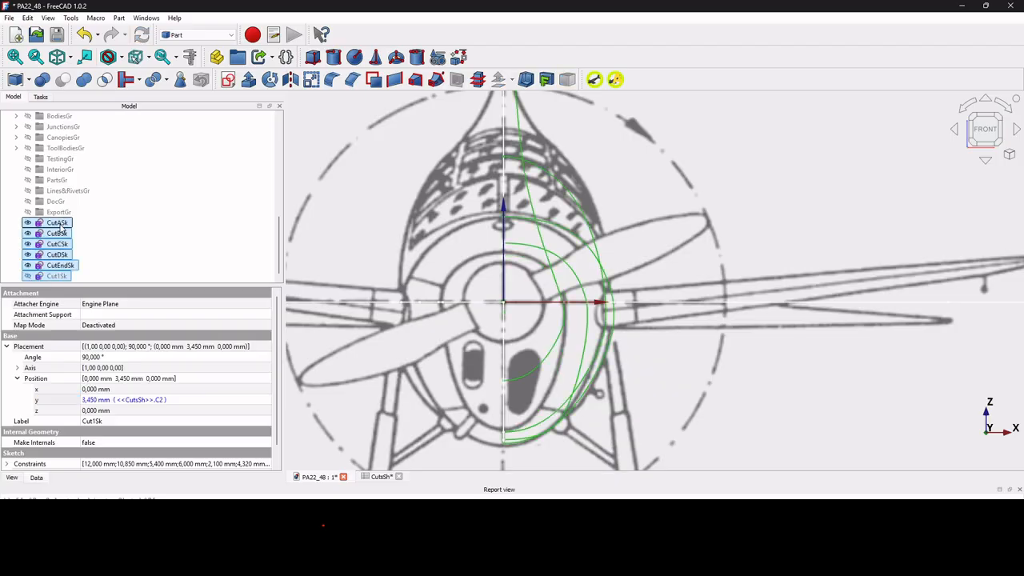
click(56, 275)
click(59, 57)
scroll(595, 320, down, 3)
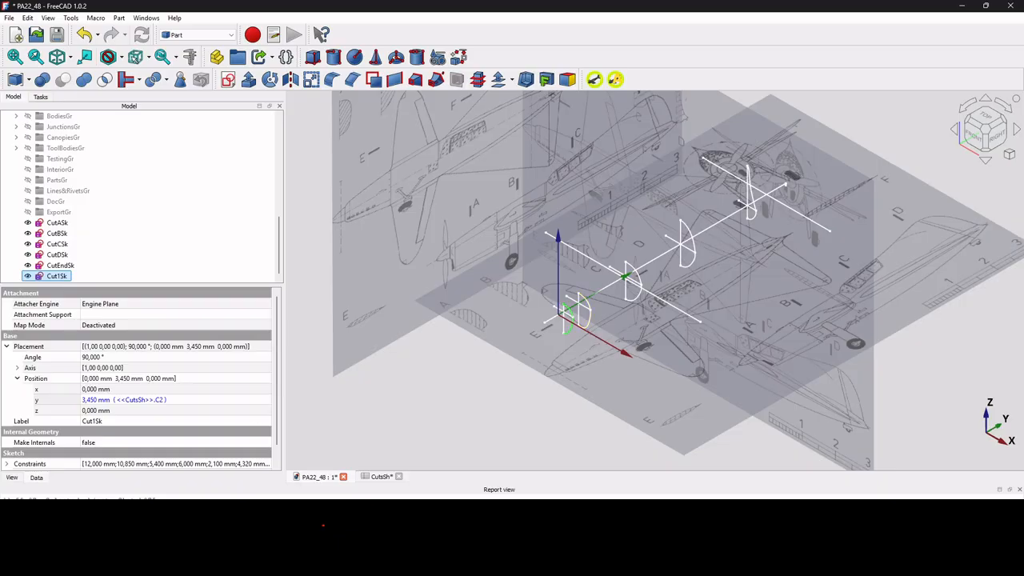
right_click(225, 491)
click(270, 488)
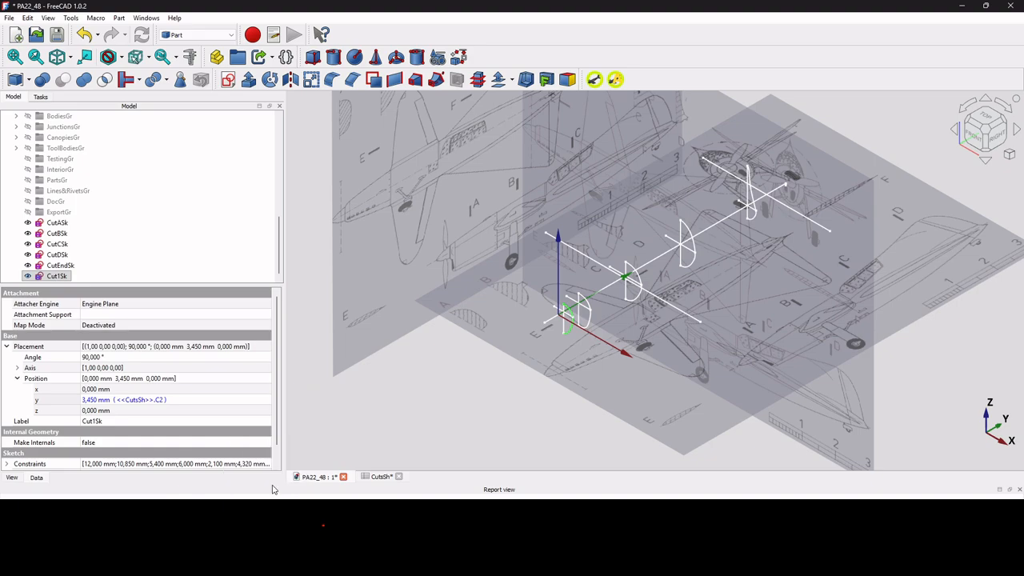
click(57, 34)
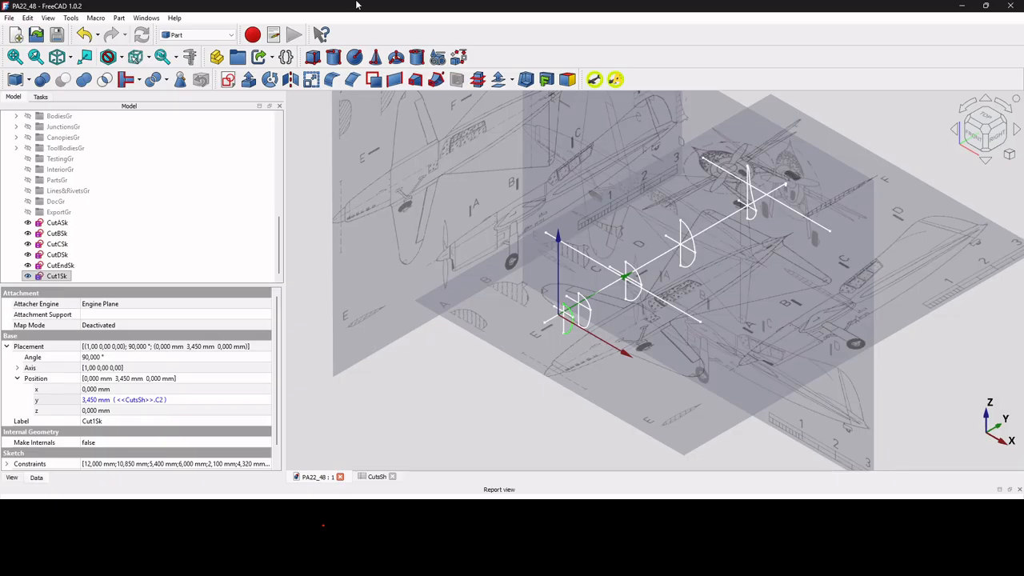
Create a Loft through Cut1Sk, CutASk, CutBSk, CutCSk, CutDSk and CutEndSk, in that order.
click(416, 80)
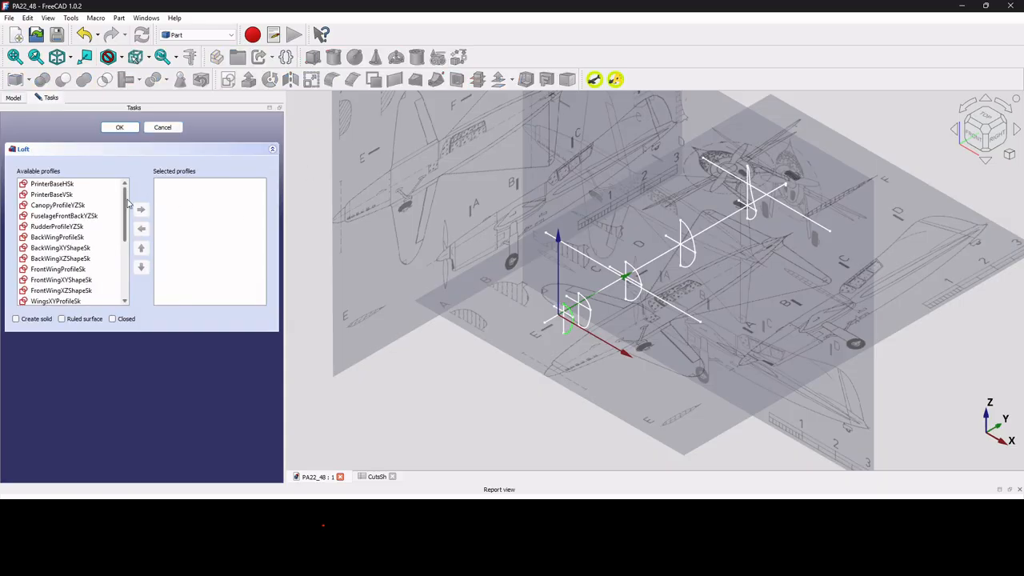
drag(126, 203, 126, 264)
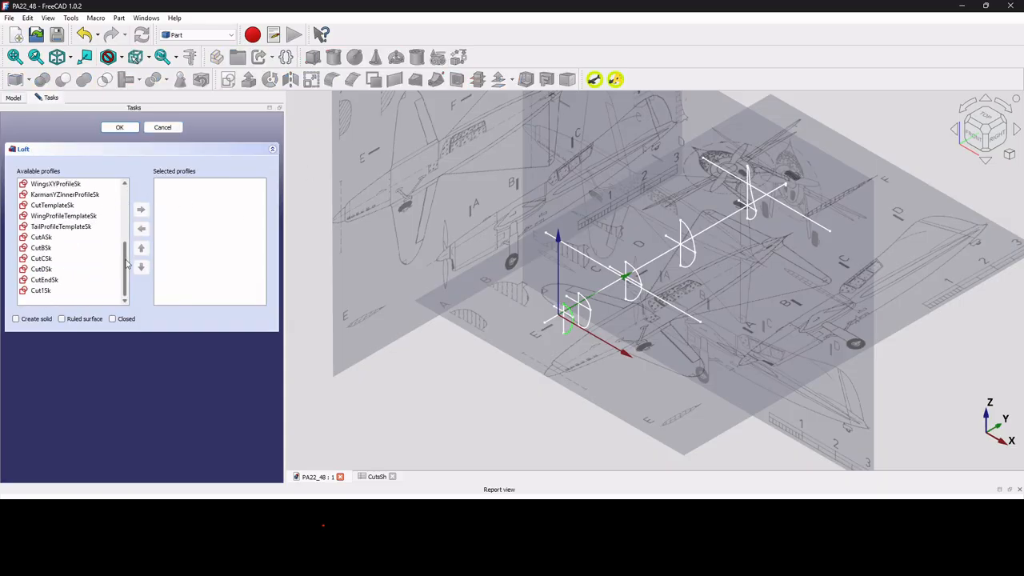
double_click(57, 291)
double_click(64, 249)
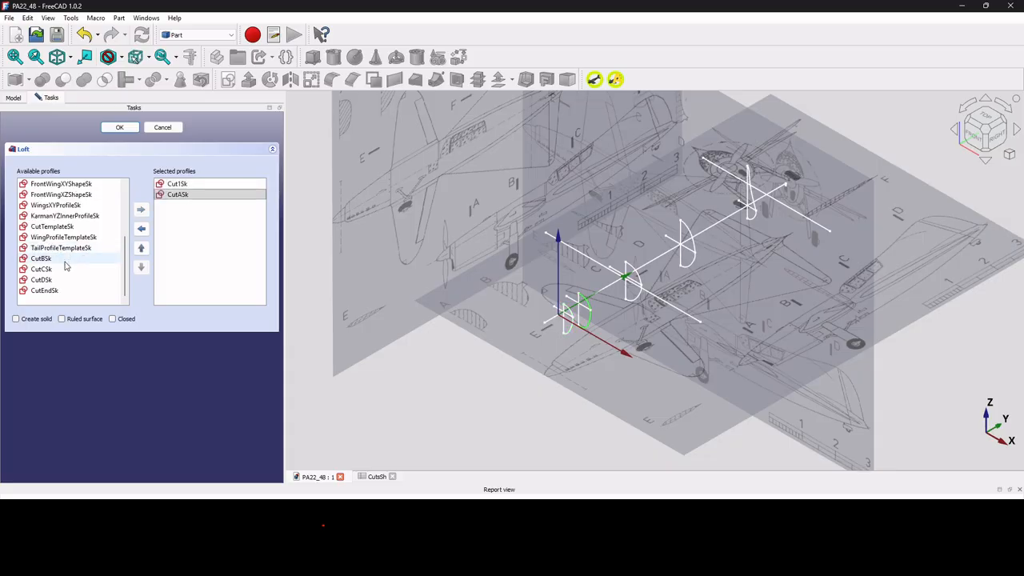
double_click(66, 260)
double_click(68, 269)
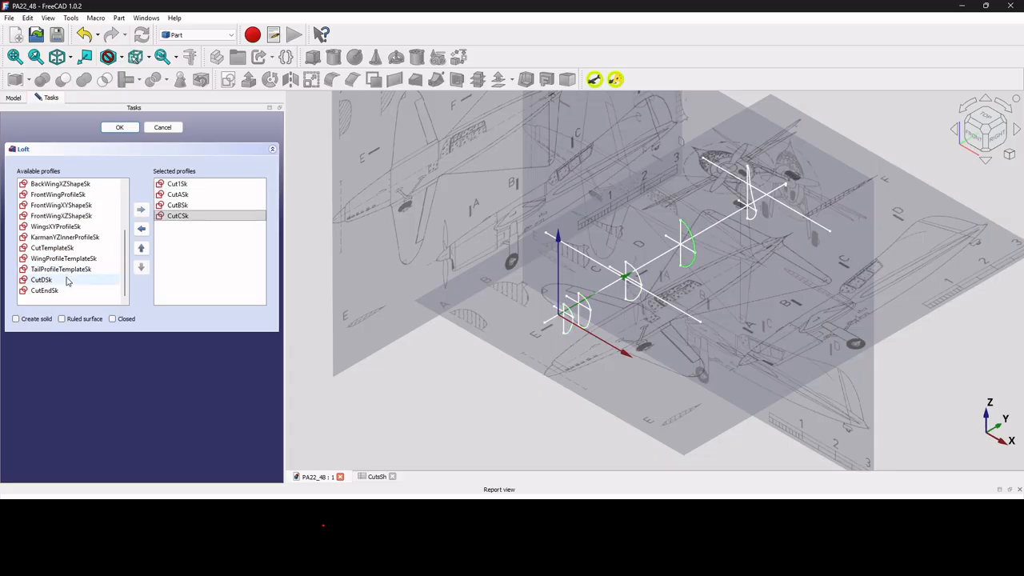
double_click(67, 280)
double_click(67, 291)
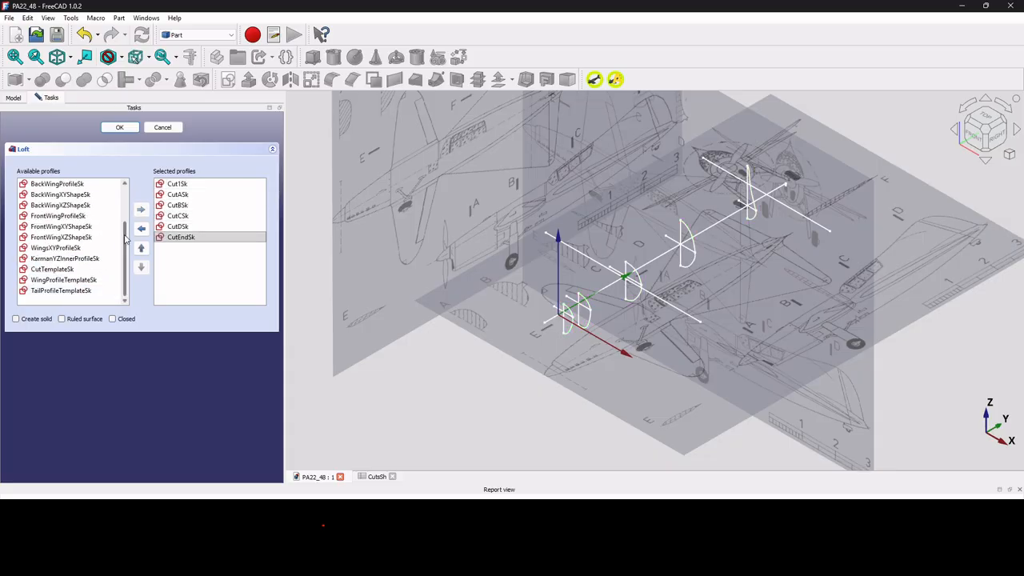
click(118, 127)
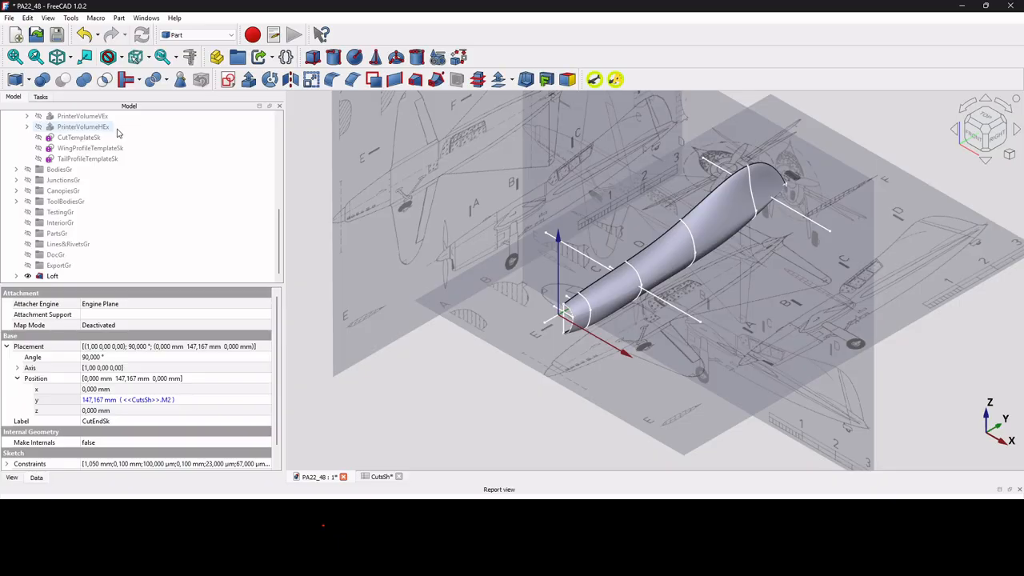
Examine the shape and smoothness of the lofted fuselage half from several angles.
scroll(679, 265, up, 3)
scroll(679, 265, down, 4)
scroll(679, 265, up, 3)
mouse_move(679, 260)
middle_down()
mouse_move(620, 204)
mouse_move(628, 268)
mouse_move(674, 275)
mouse_move(651, 256)
middle_up()
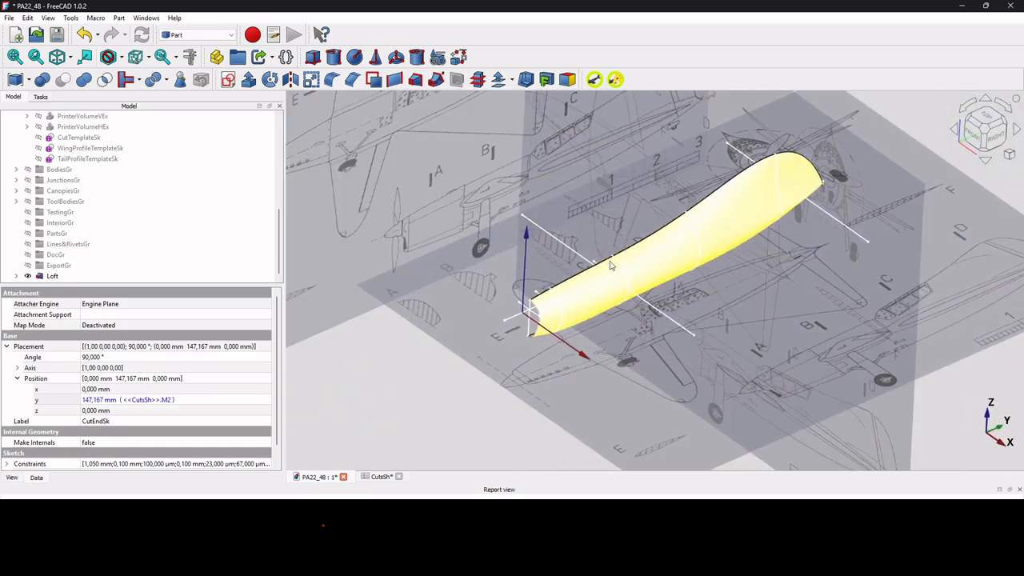
click(52, 276)
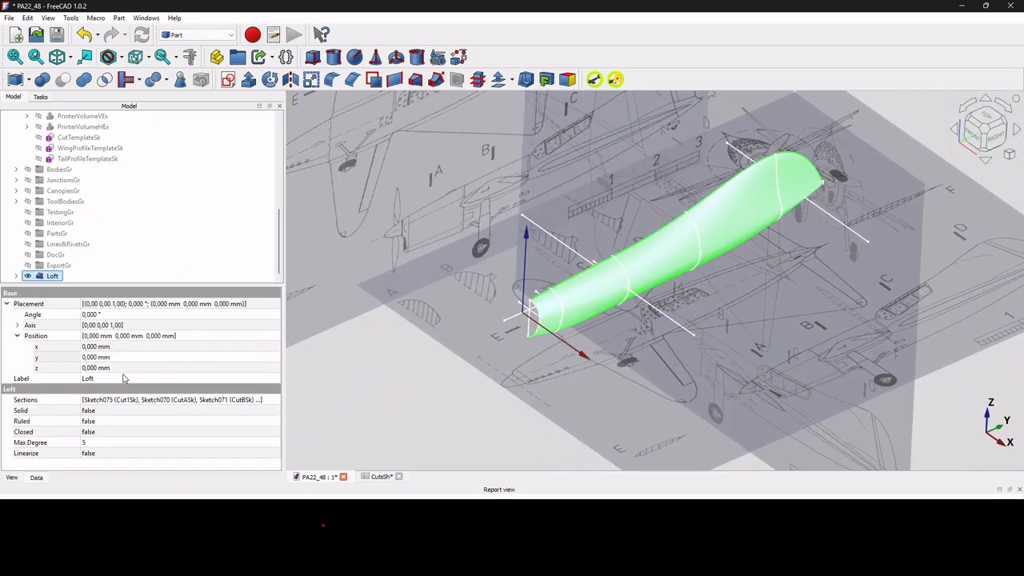
scroll(643, 364, down, 3)
scroll(686, 265, up, 5)
mouse_move(692, 311)
middle_down()
mouse_move(684, 292)
mouse_move(569, 285)
mouse_move(632, 281)
mouse_move(760, 316)
mouse_move(700, 328)
middle_up()
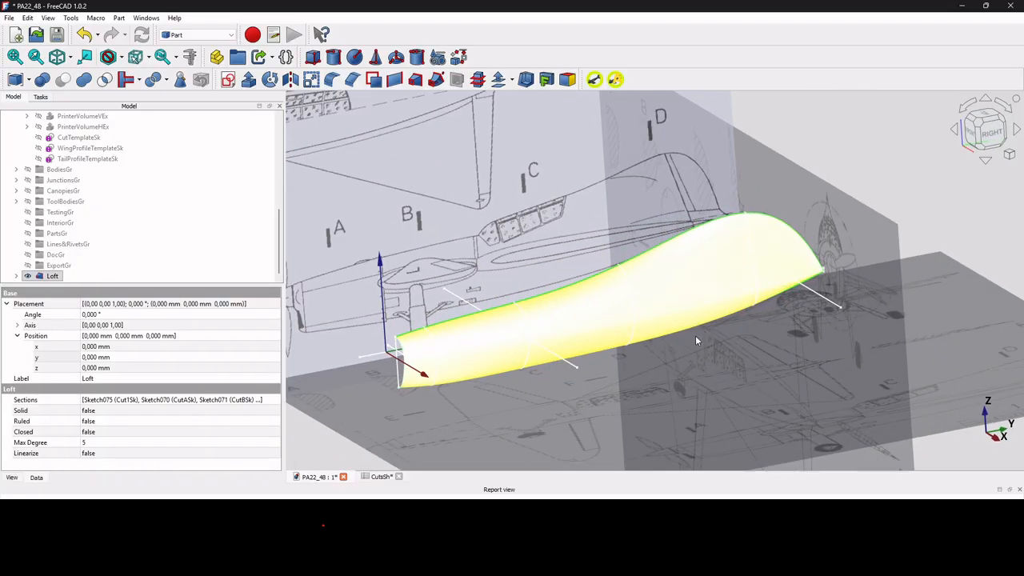
scroll(699, 328, up, 3)
click(907, 115)
scroll(802, 361, down, 3)
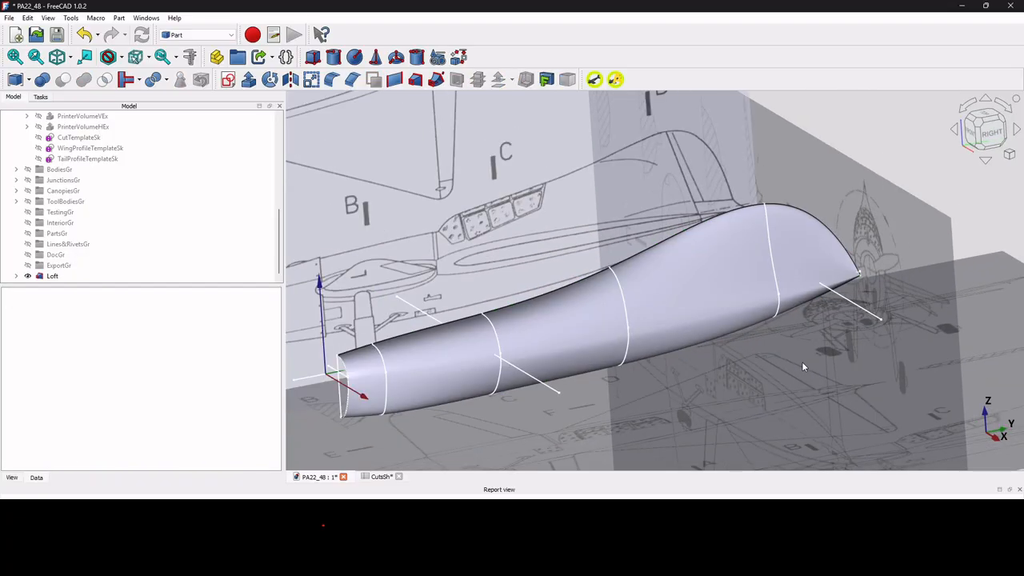
scroll(615, 393, up, 3)
scroll(620, 366, down, 5)
middle_drag(623, 364, 669, 417)
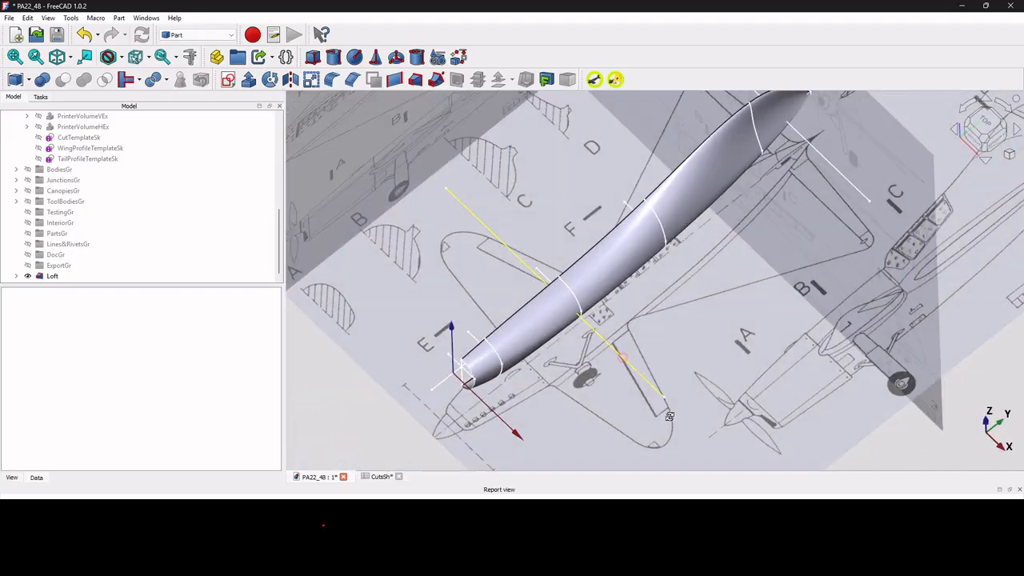
Compare the loft's outline with the blueprint in top and right views, including the tail end.
click(975, 125)
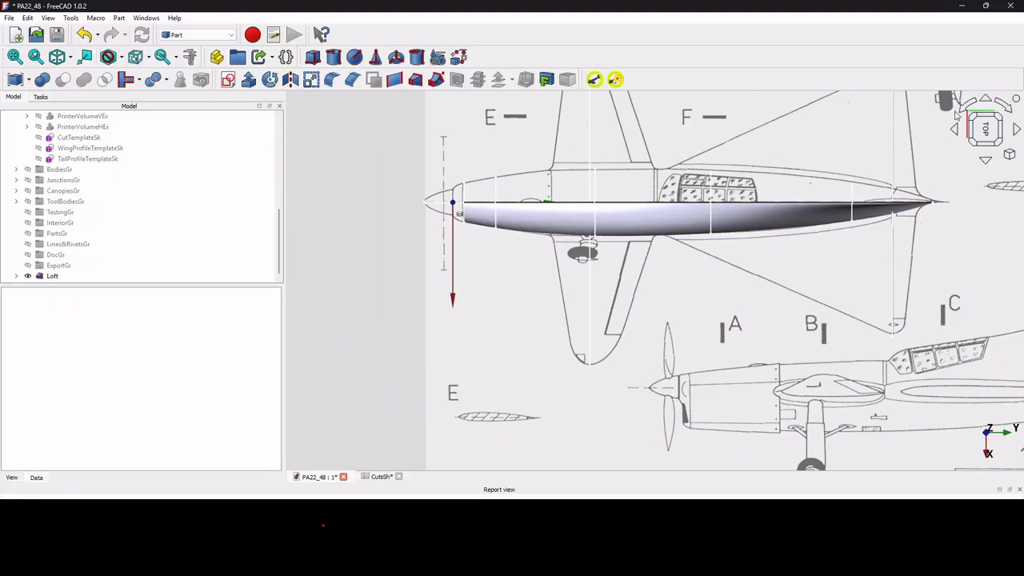
click(986, 100)
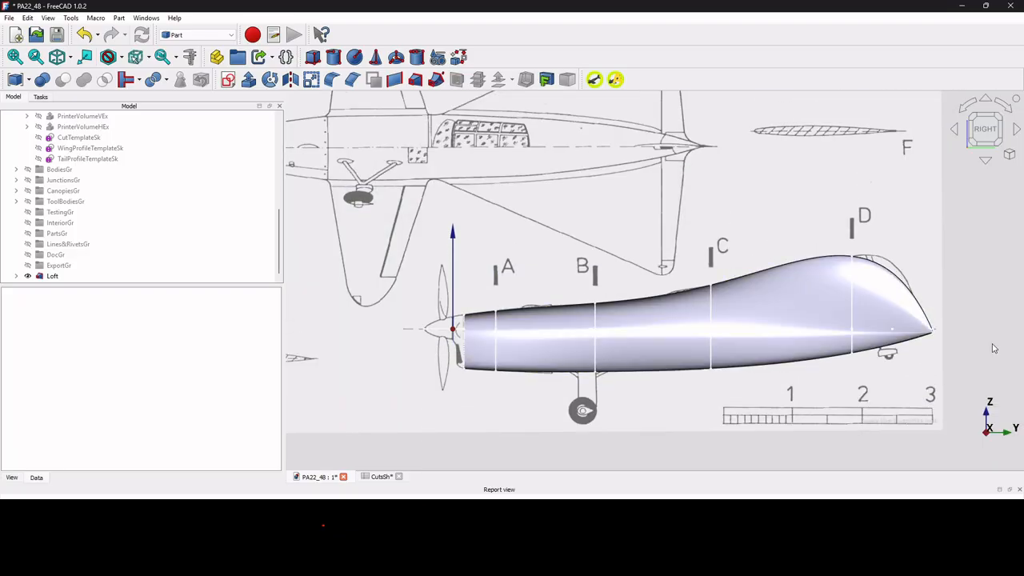
scroll(913, 333, up, 5)
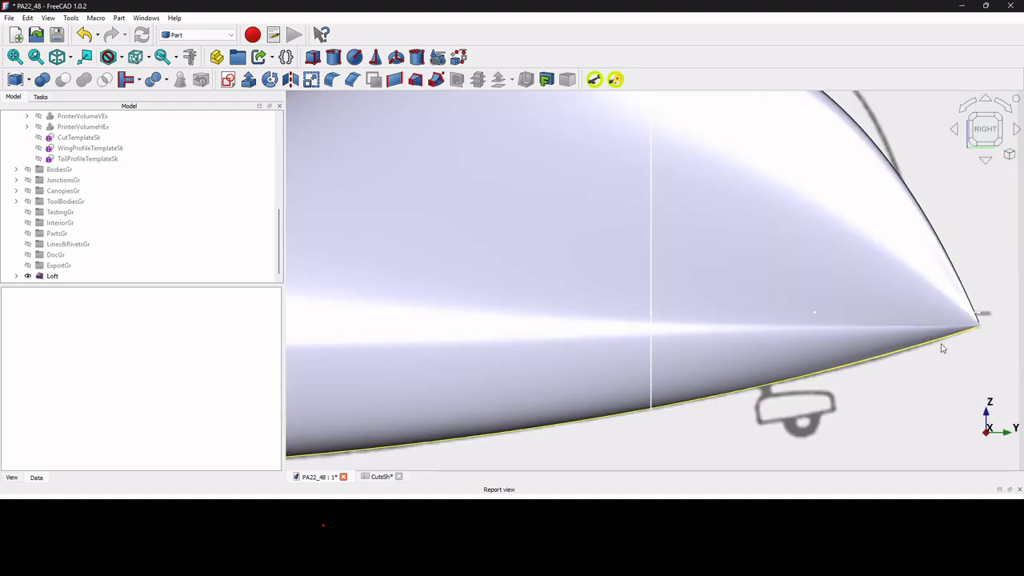
scroll(942, 348, down, 5)
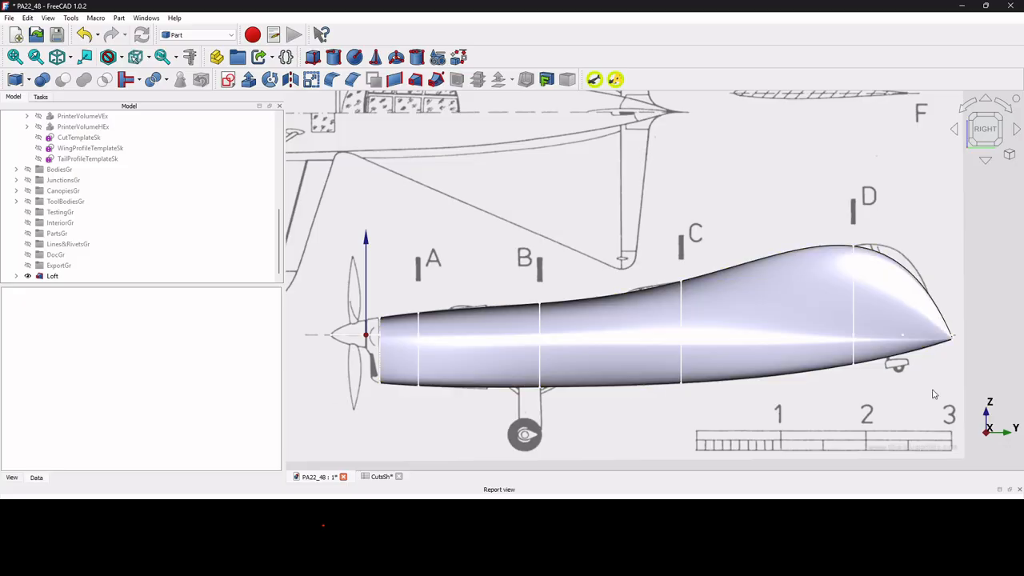
scroll(934, 344, up, 2)
scroll(934, 344, up, 2)
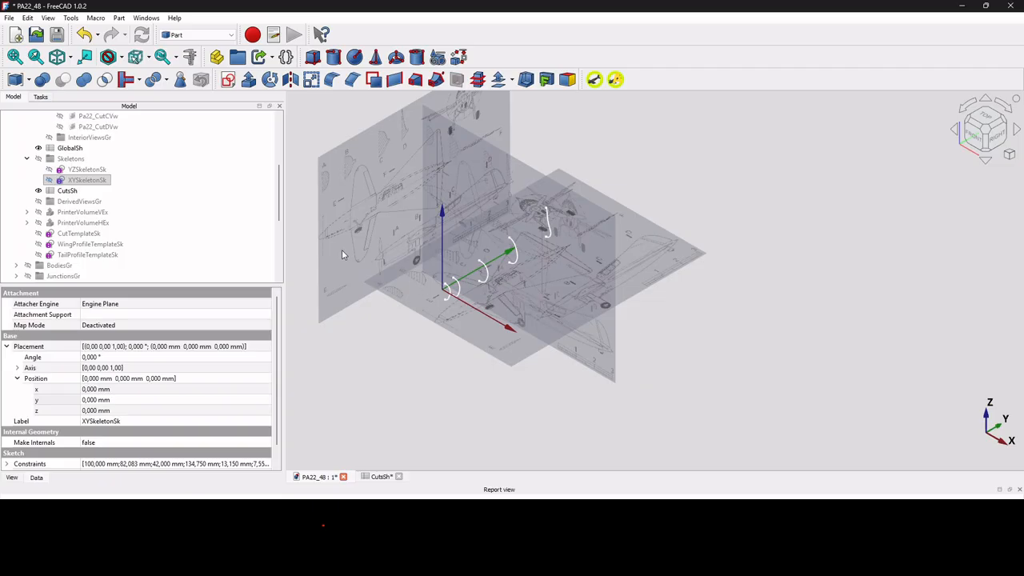
Open the YZSkeletonSk sketch and examine its section lines at the tail and between cuts B and C.
double_click(88, 170)
scroll(646, 268, up, 7)
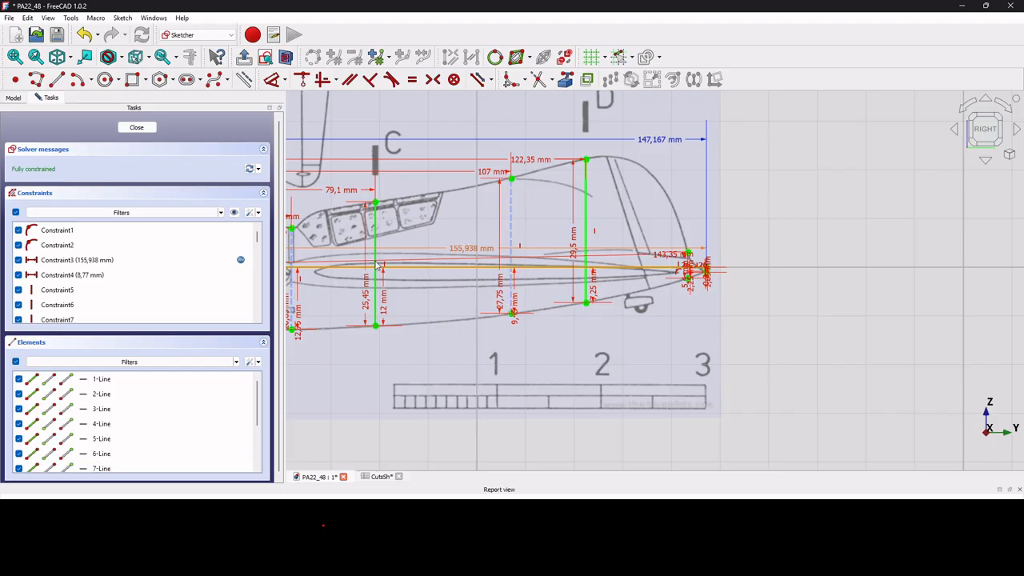
scroll(683, 272, up, 3)
scroll(684, 272, up, 2)
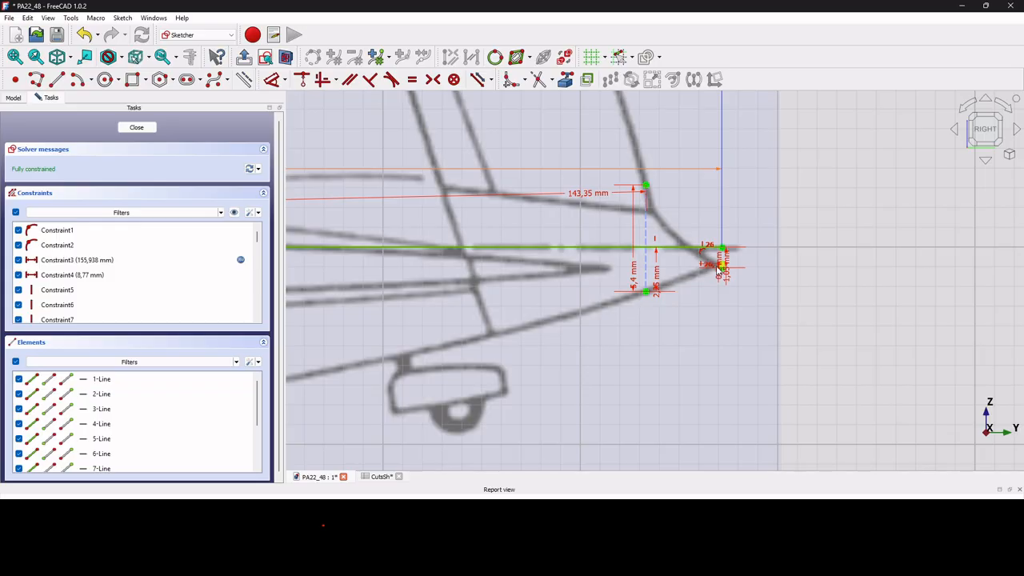
scroll(850, 295, down, 6)
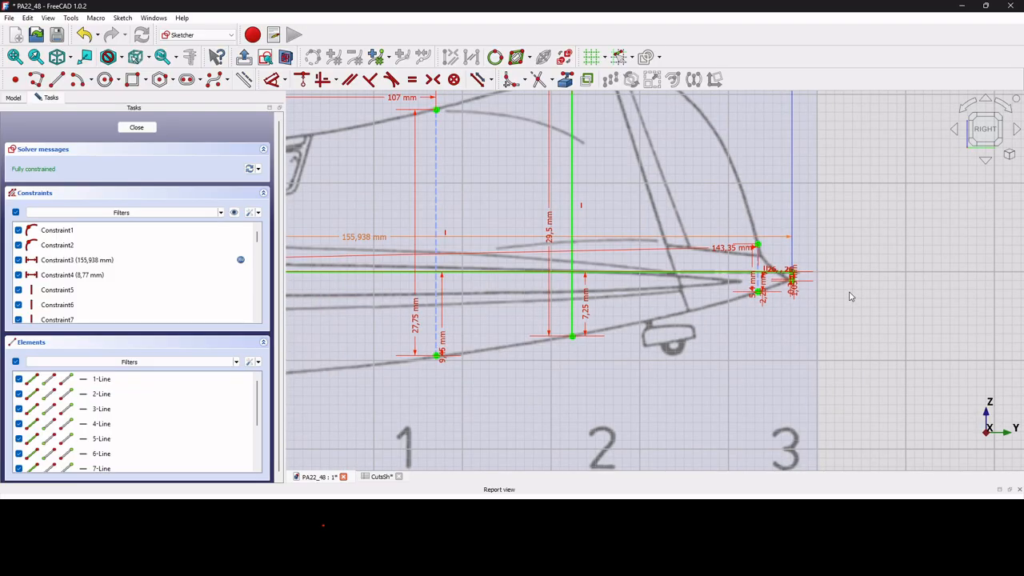
scroll(592, 294, up, 3)
scroll(592, 293, up, 2)
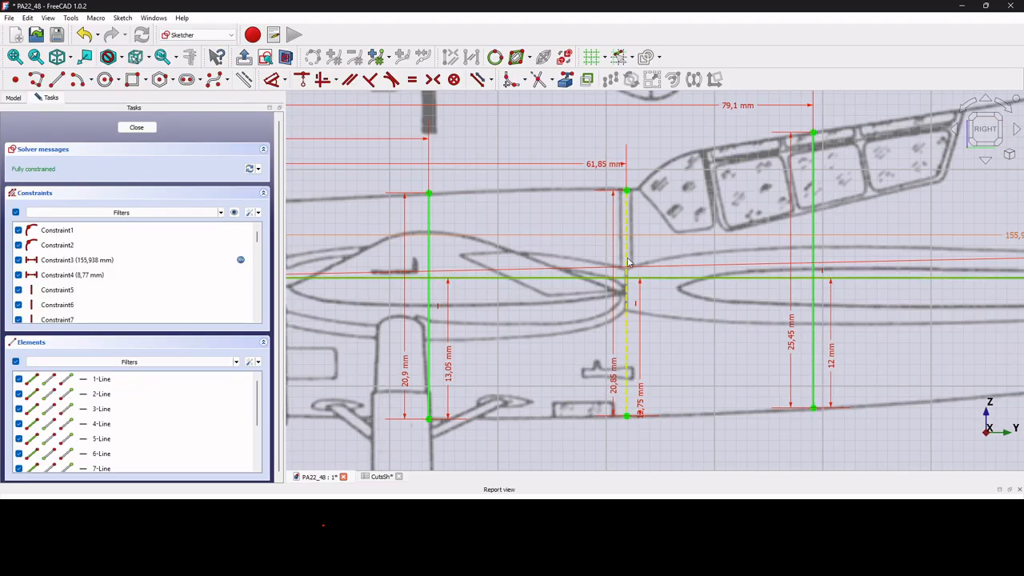
scroll(636, 358, down, 3)
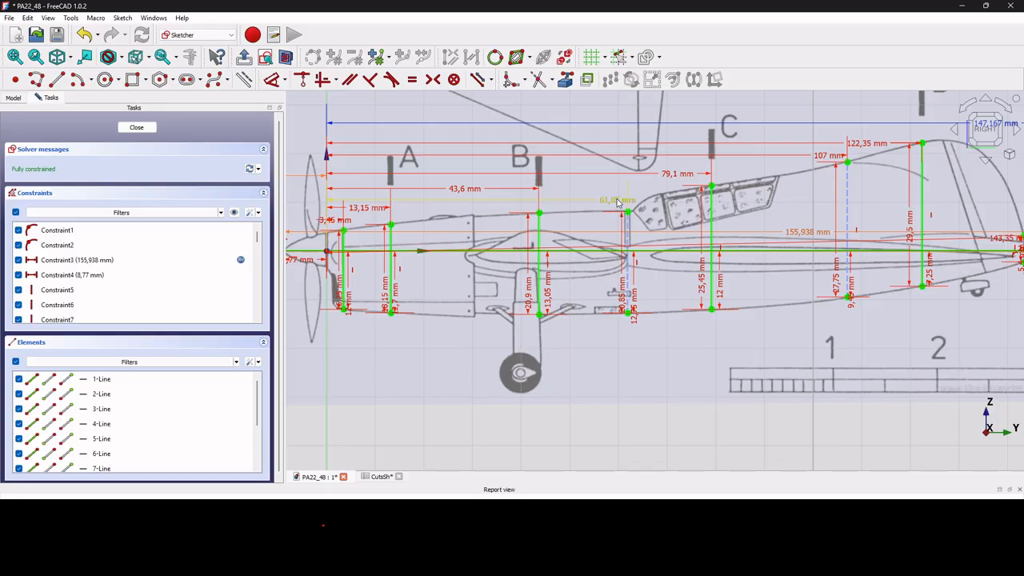
Check the value and name of the length constraint locating the section between B and C, and close the sketch.
double_click(617, 202)
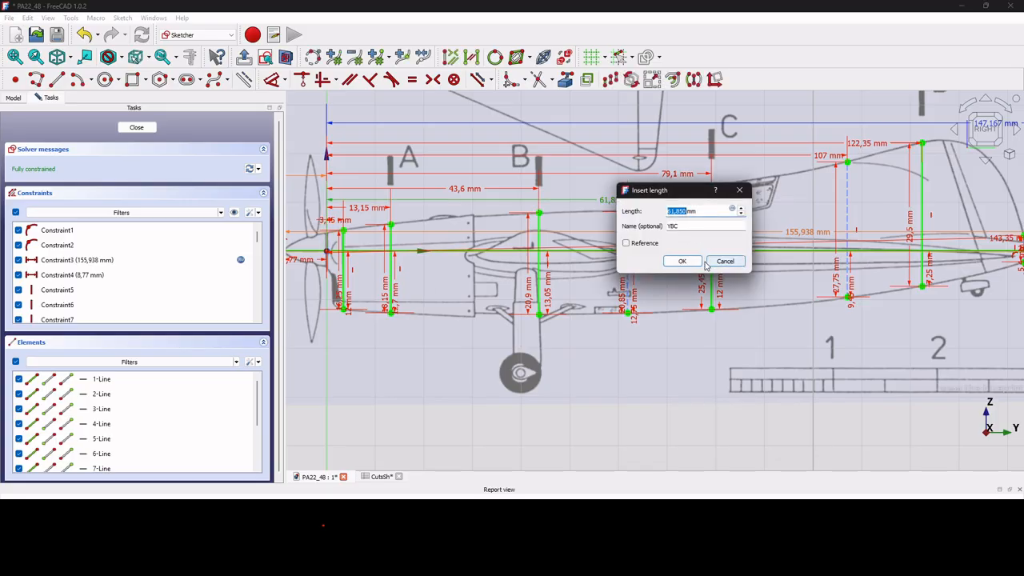
click(686, 263)
scroll(834, 147, down, 5)
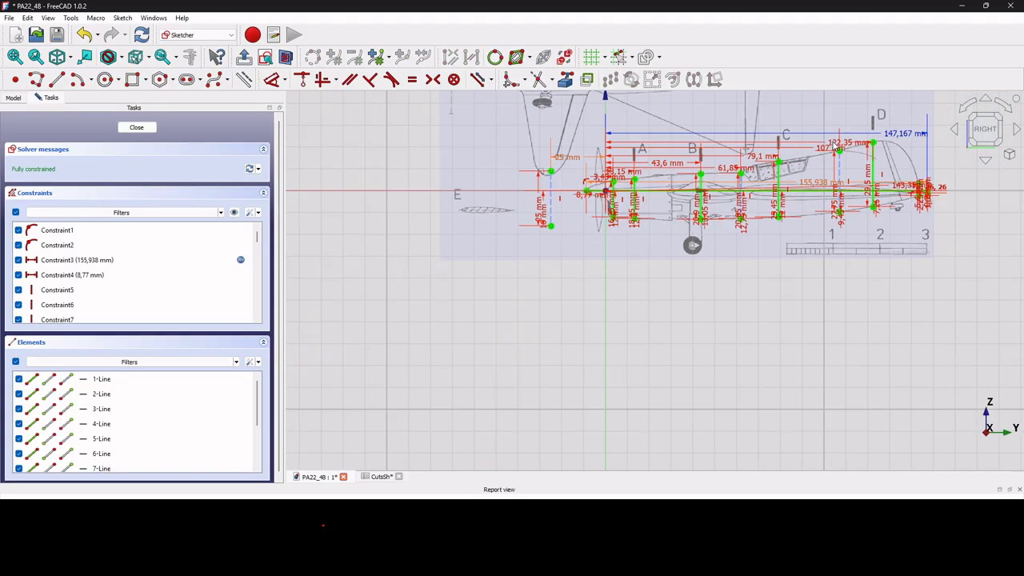
scroll(898, 164, up, 5)
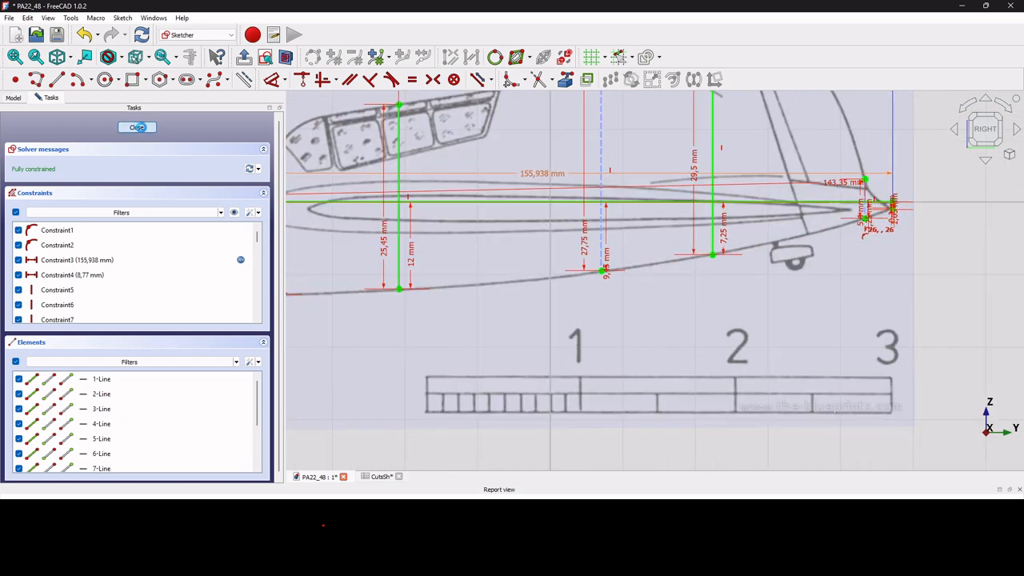
click(142, 131)
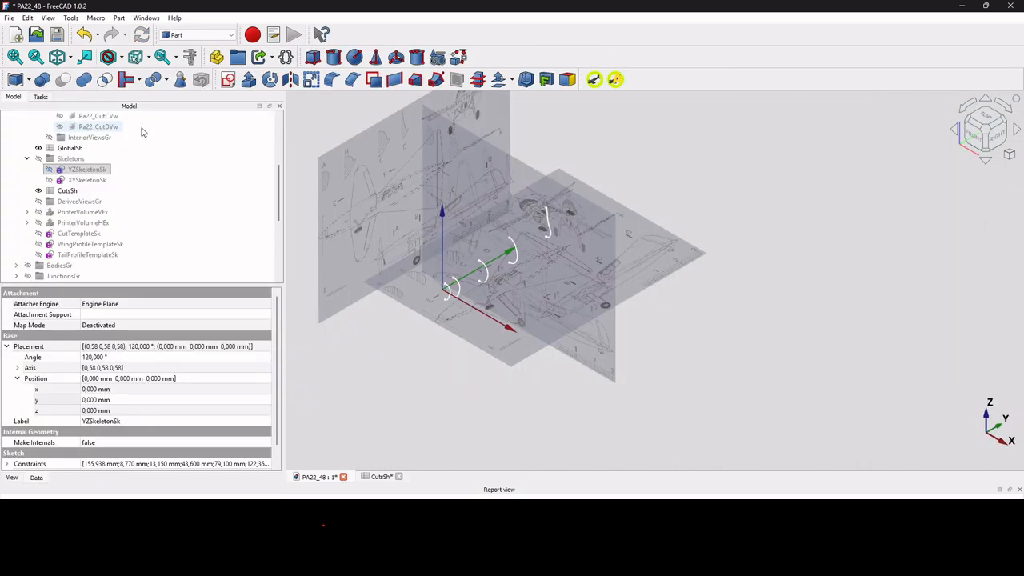
Copy CutB's cells G1 to G7 in CutsSh, from the heading through Z_XMax, into column H starting at H1.
click(379, 477)
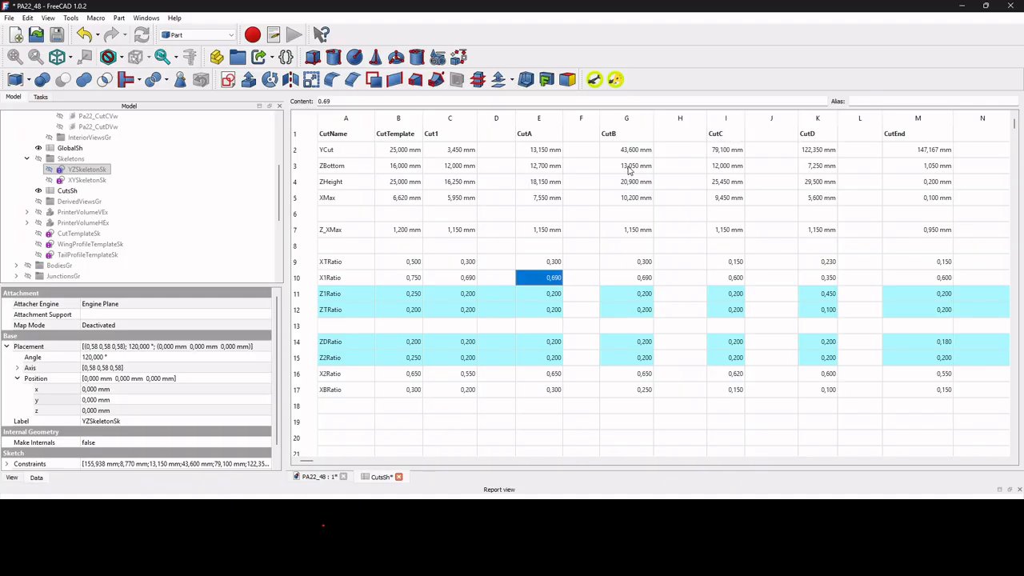
drag(632, 138, 630, 230)
key(ctrl+c)
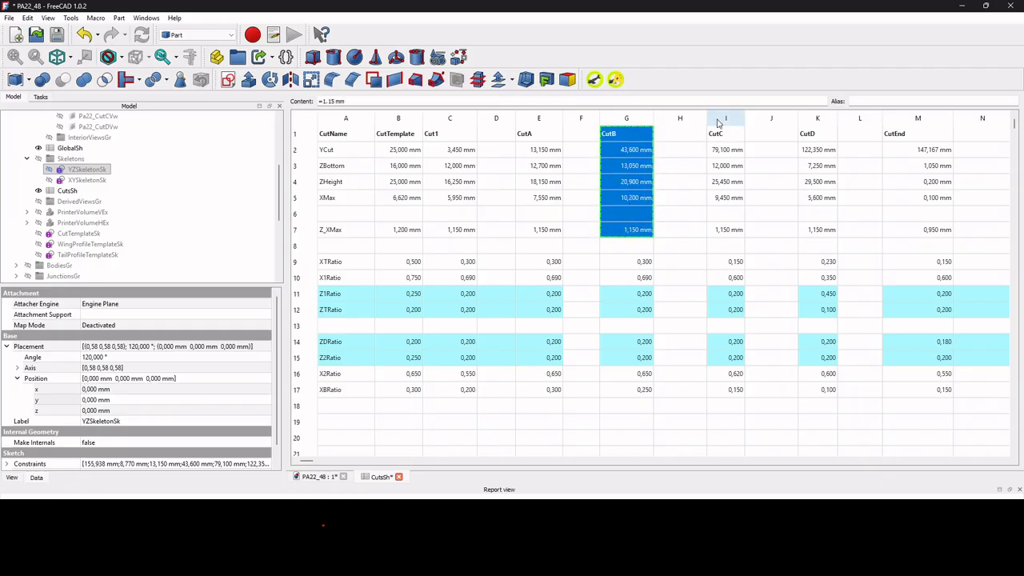
click(694, 141)
key(ctrl+v)
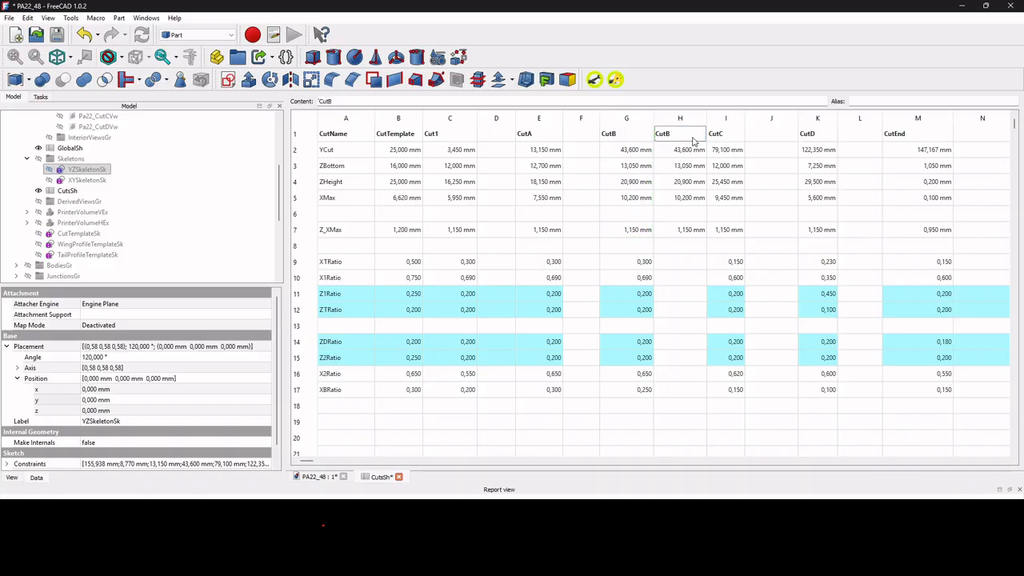
Rename the copied heading in cell H1 as CutC.
click(414, 102)
key(BackSpace)
text(C)
key(Return)
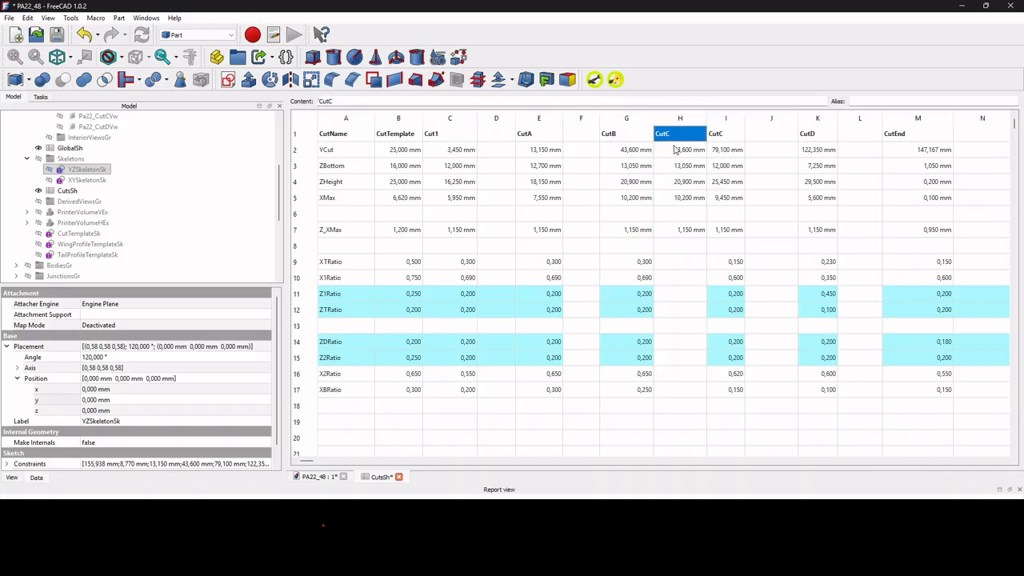
Link column H's YCut and ZBottom cells to the YZSkeletonSk constraints YBC and ZBBC.
key(Down)
click(448, 101)
key(BackSpace)
text(C)
key(BackSpace)
text(BC)
key(Return)
key(Down)
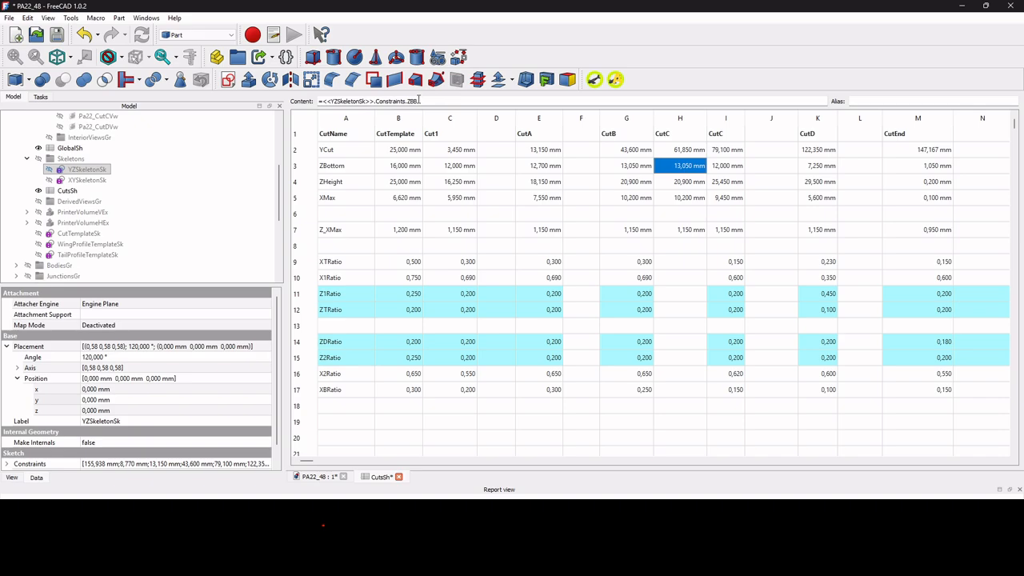
click(416, 100)
text(C)
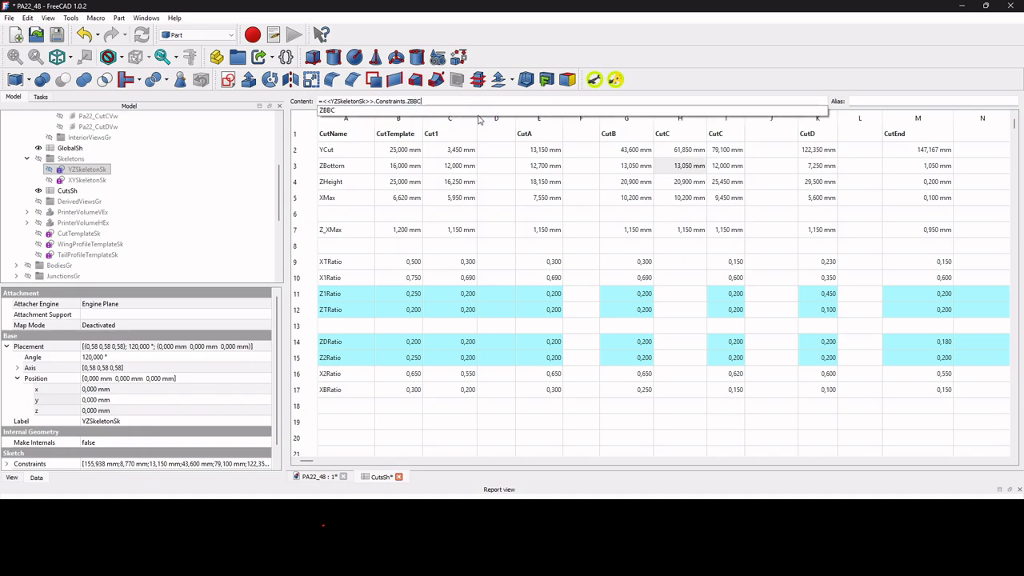
key(Return)
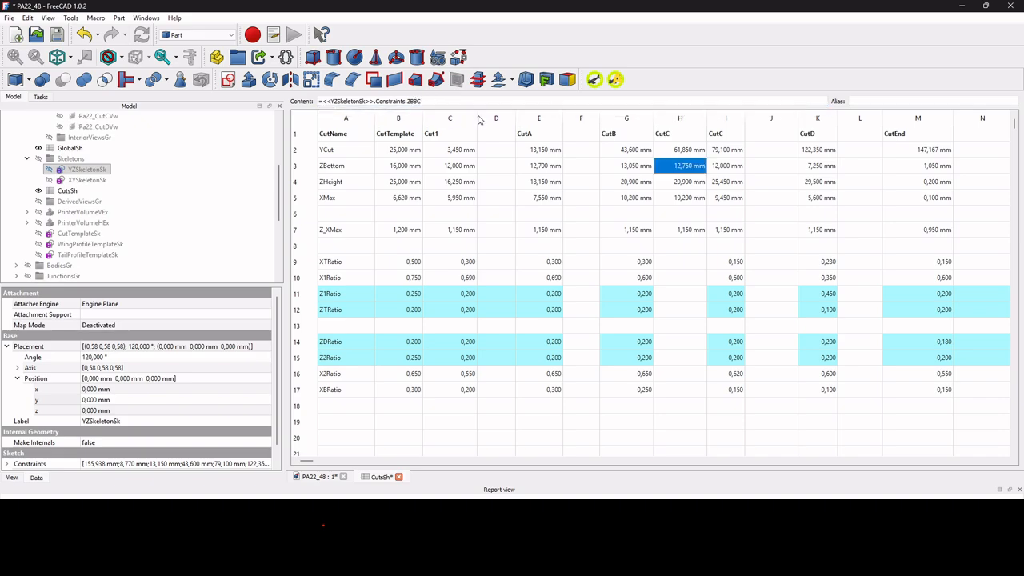
Link column H's ZHeight to the YZSkeletonSk constraint ZHBC and its XMax to the XYSkeletonSk constraint XMaxBC.
click(690, 181)
click(504, 102)
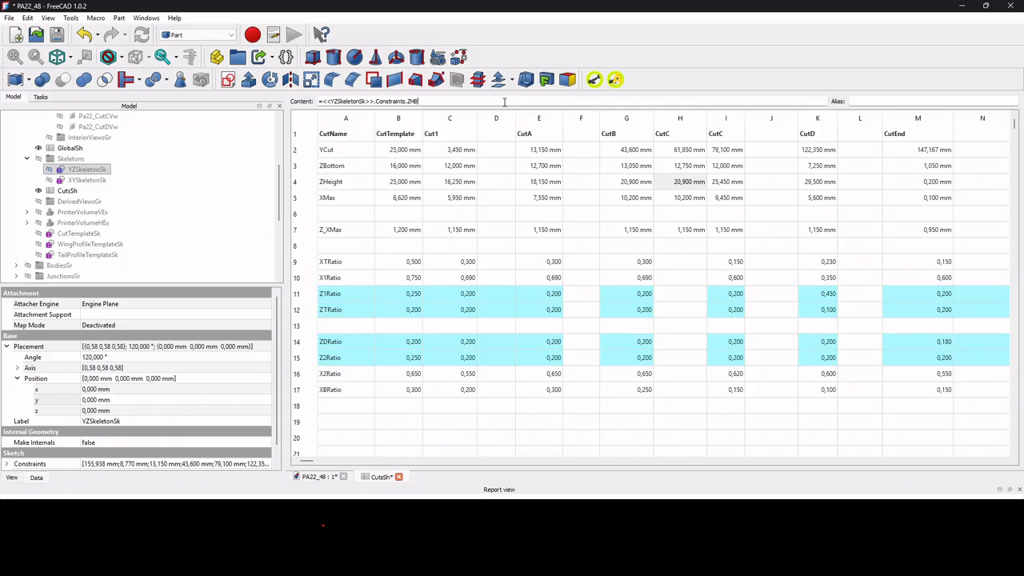
text(C)
key(Return)
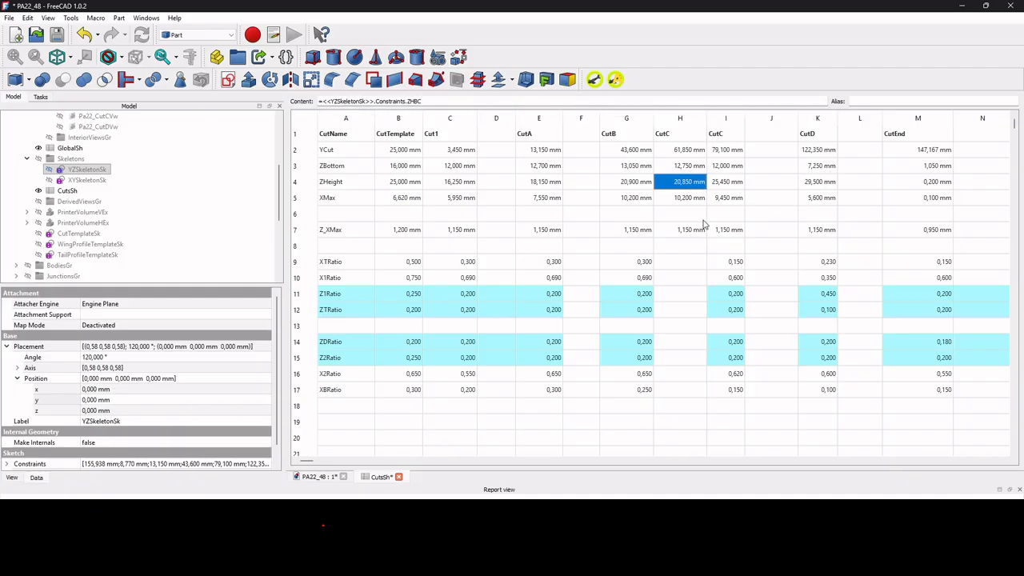
click(696, 196)
click(491, 102)
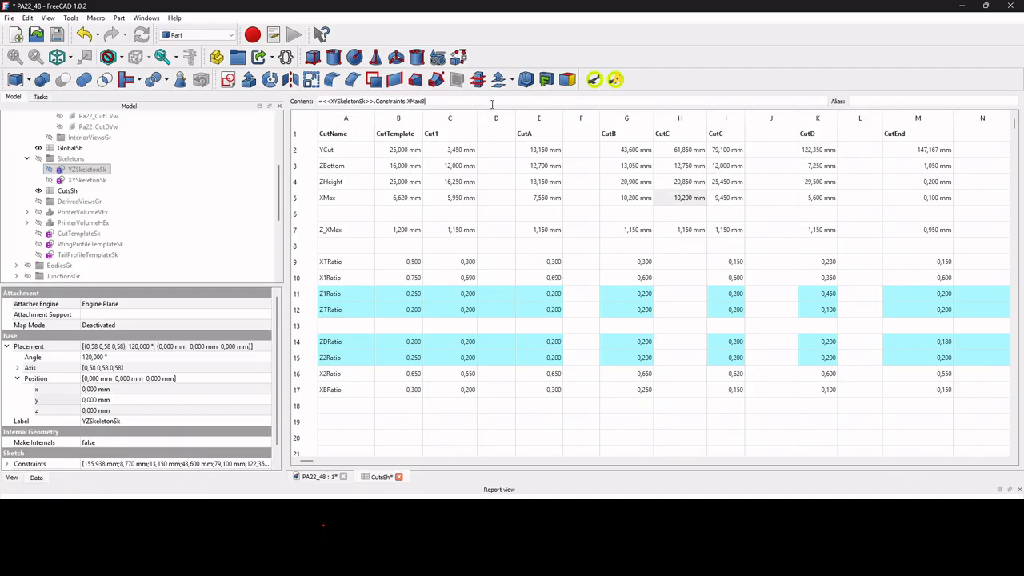
text(C)
key(Return)
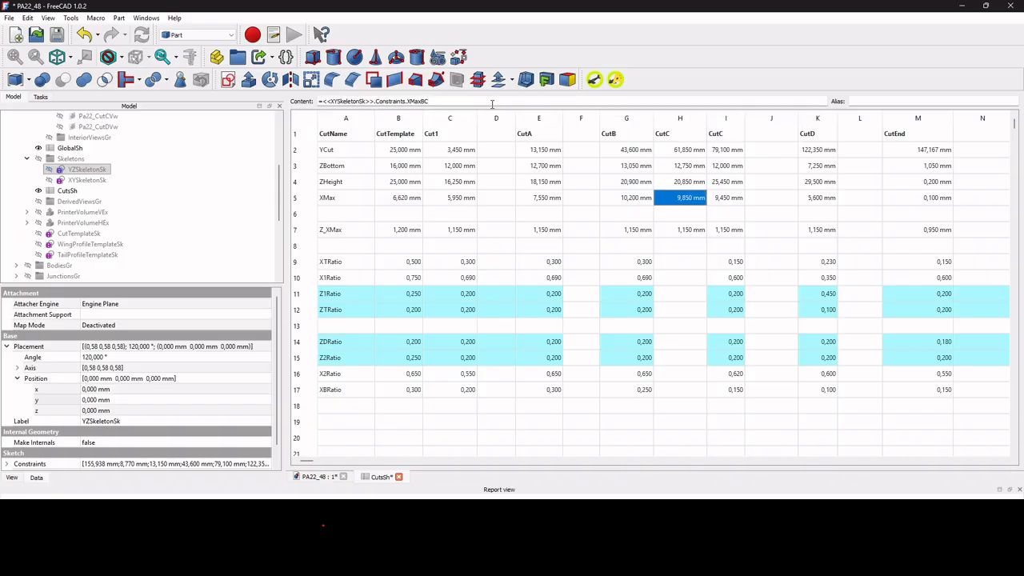
Copy CutC's cells I1 to I7 into column J starting at J1.
drag(731, 142, 729, 231)
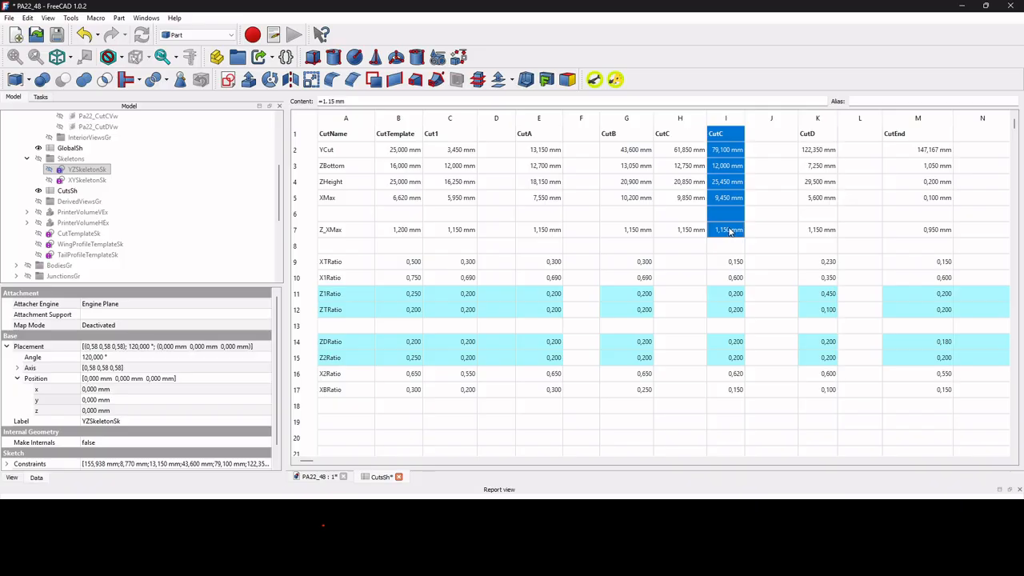
key(ctrl+c)
click(764, 138)
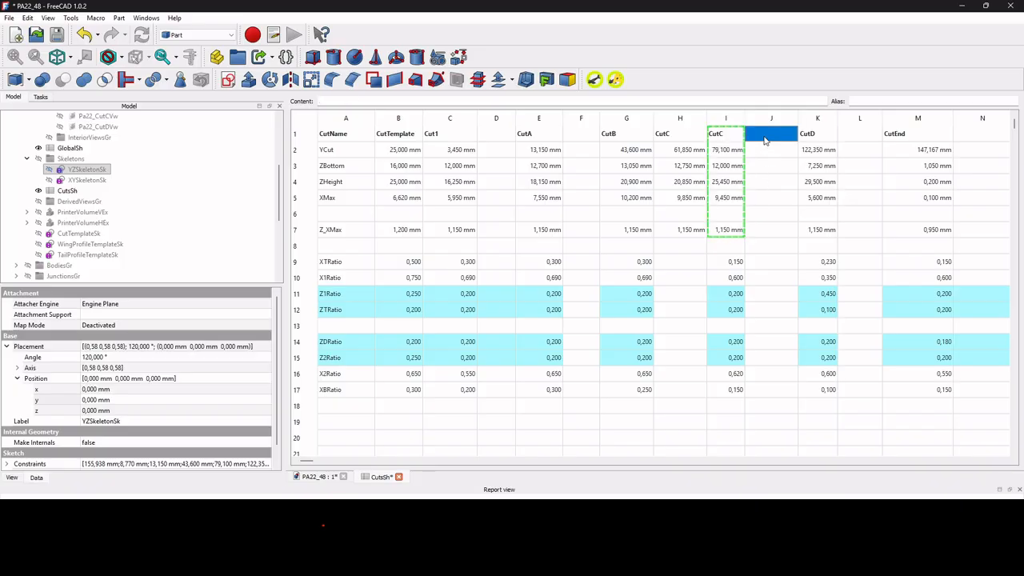
key(ctrl+v)
Link column J's YCut and ZBottom cells to the YZSkeletonSk constraints YCD and ZBCD.
click(770, 152)
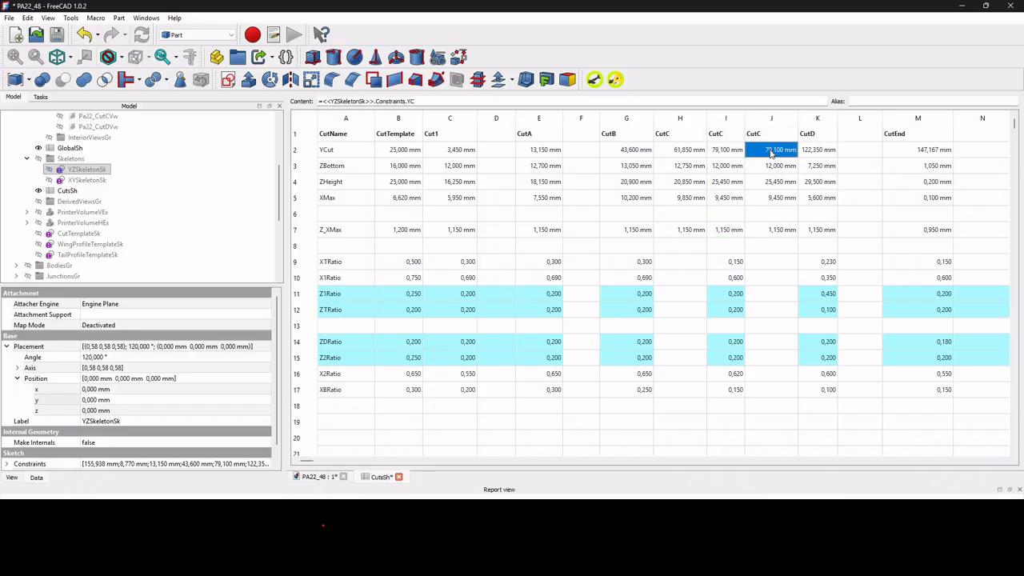
click(442, 101)
text(D)
key(Return)
click(792, 168)
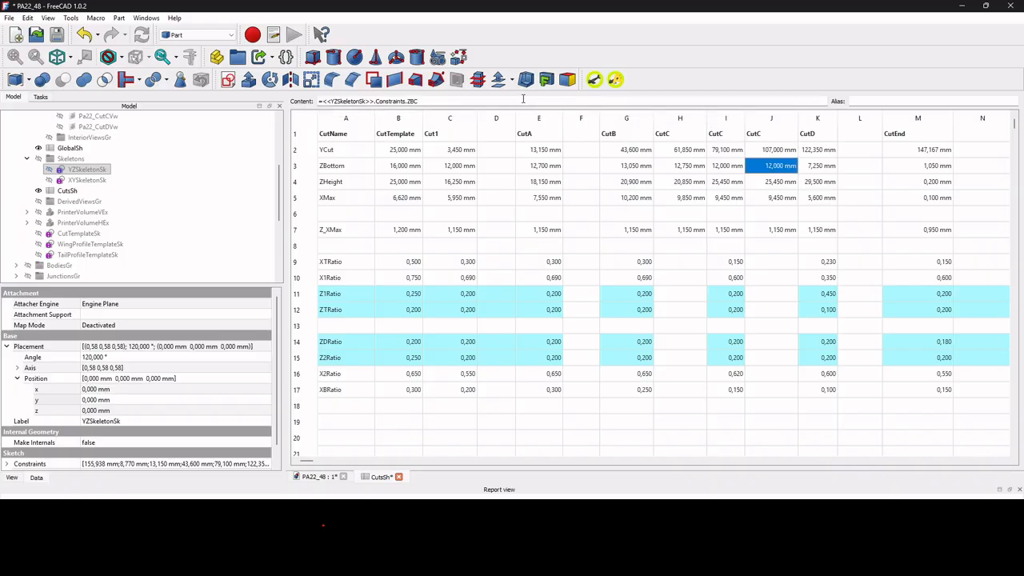
click(523, 98)
text(D)
key(Return)
Link column J's ZHeight to the YZSkeletonSk constraint ZHD and its XMax to the XYSkeletonSk constraint XMaxCD.
click(764, 184)
click(421, 103)
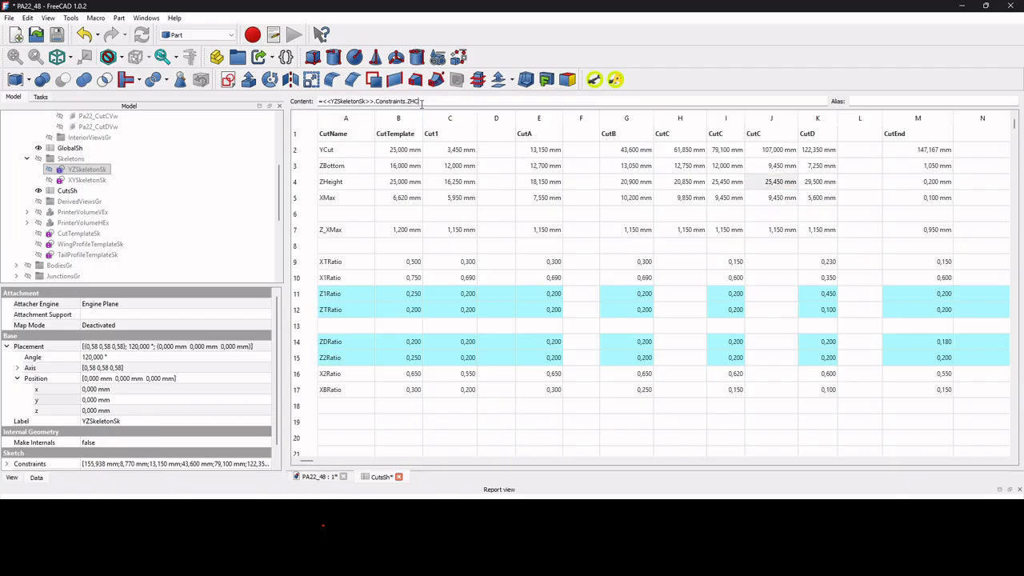
key(BackSpace)
text(D)
key(Return)
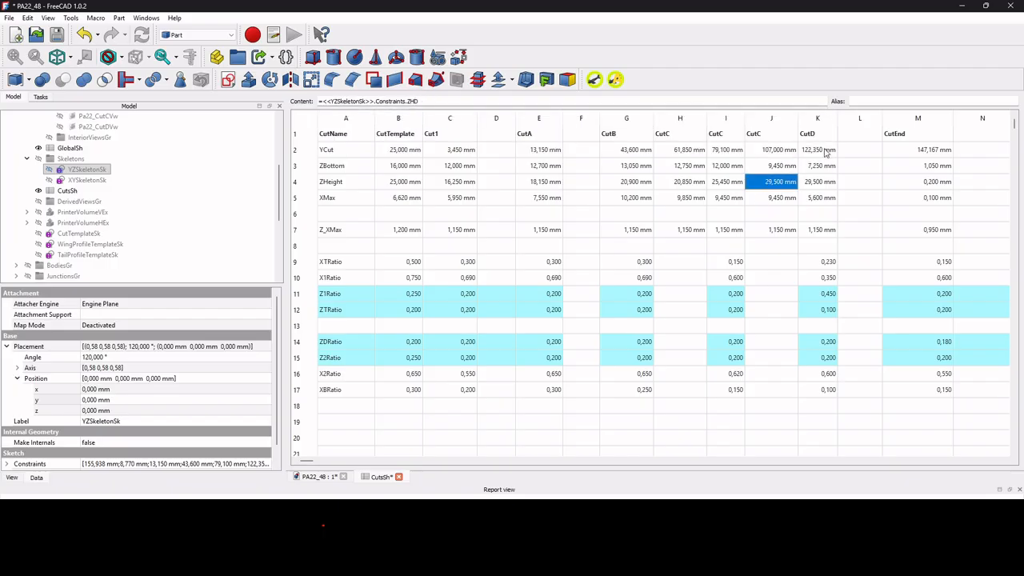
click(792, 199)
click(449, 101)
text(D)
key(Return)
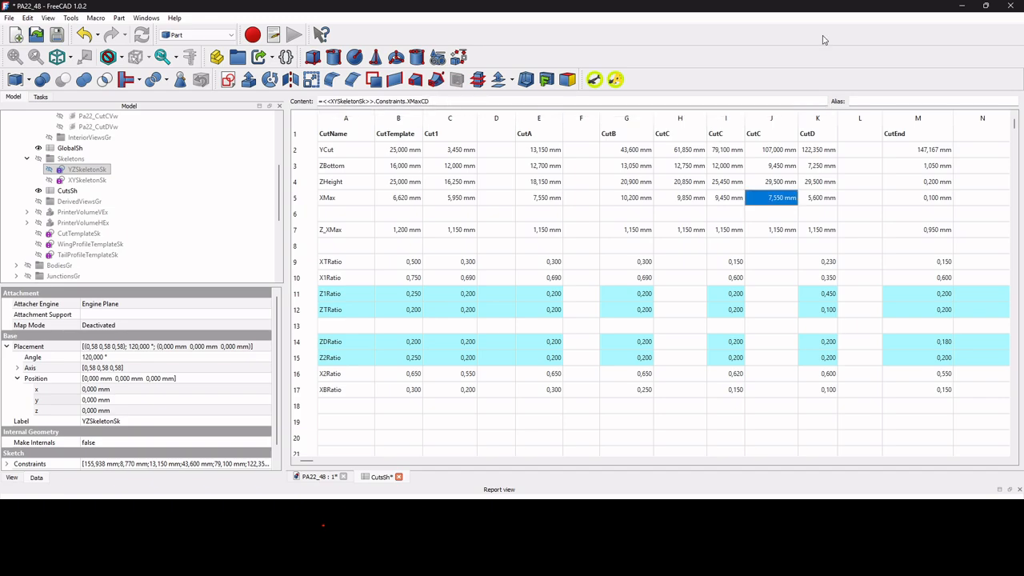
Copy CutD's cells K1 to K7 into column L starting at L1, and rename the new heading as CutF.
drag(814, 137, 820, 233)
key(ctrl+c)
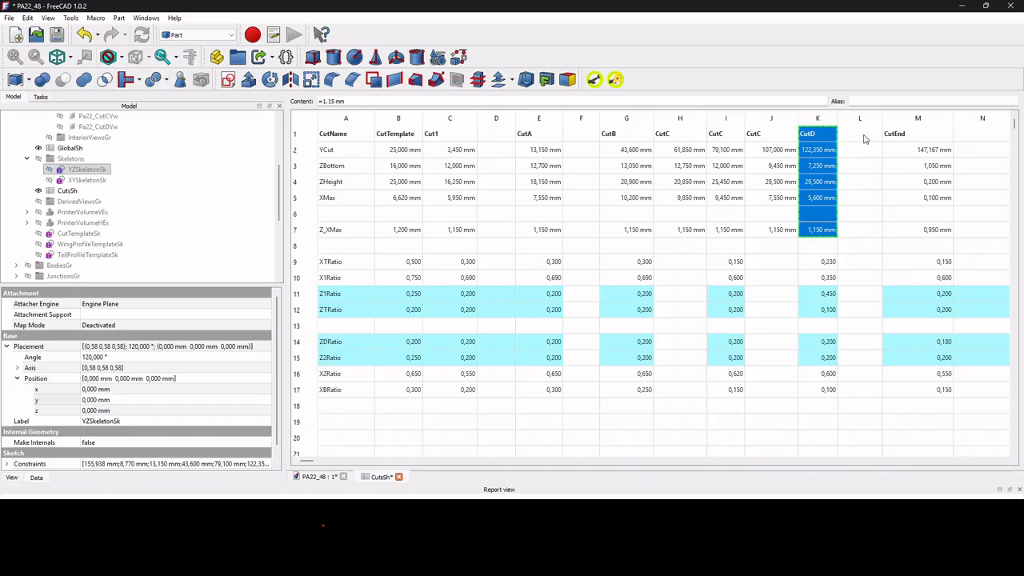
click(864, 135)
key(ctrl+v)
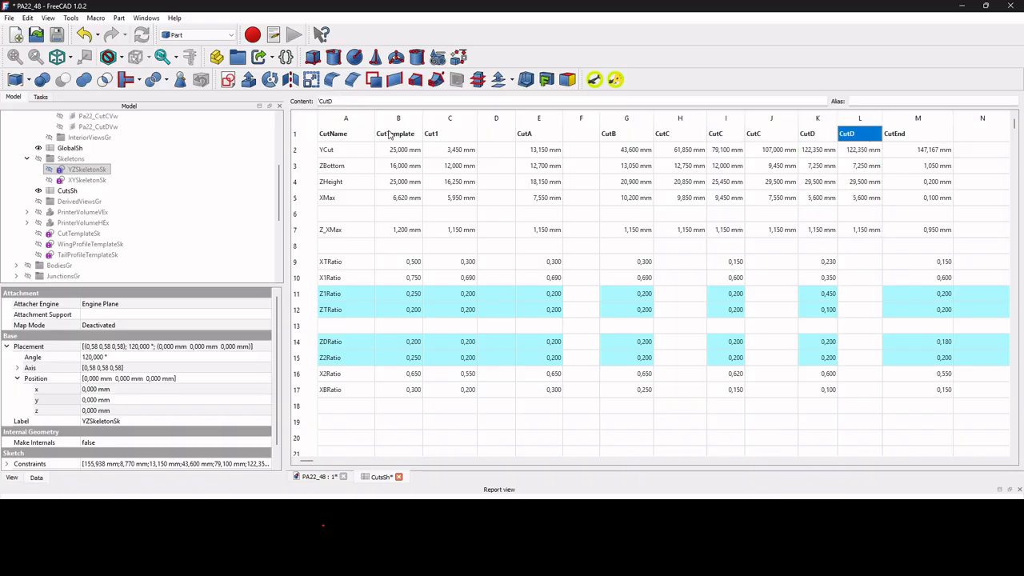
click(347, 103)
key(BackSpace)
text(F)
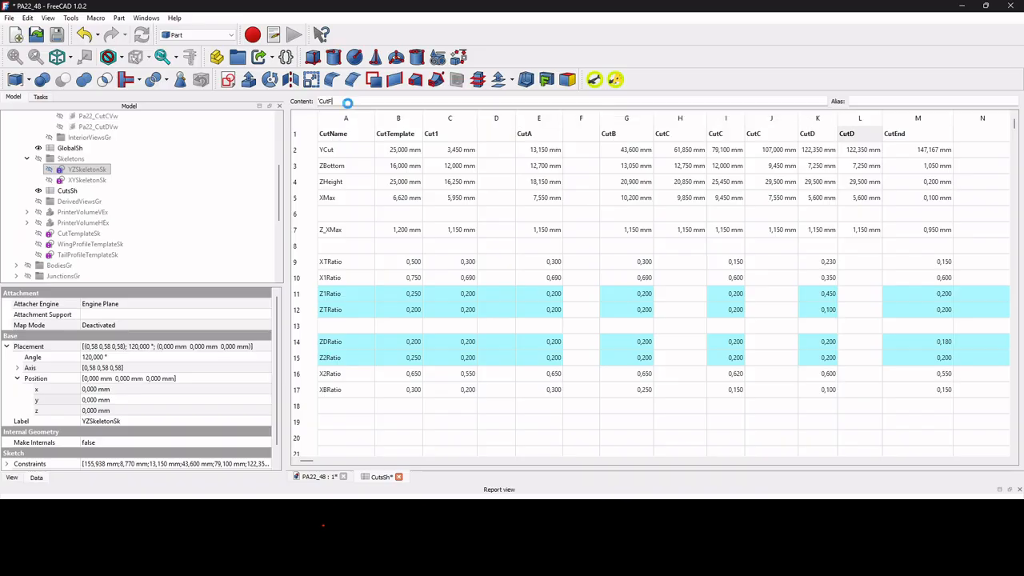
key(Return)
Rename the heading in J1 as CutCD and the heading in H1 as CutBC.
click(783, 136)
click(418, 99)
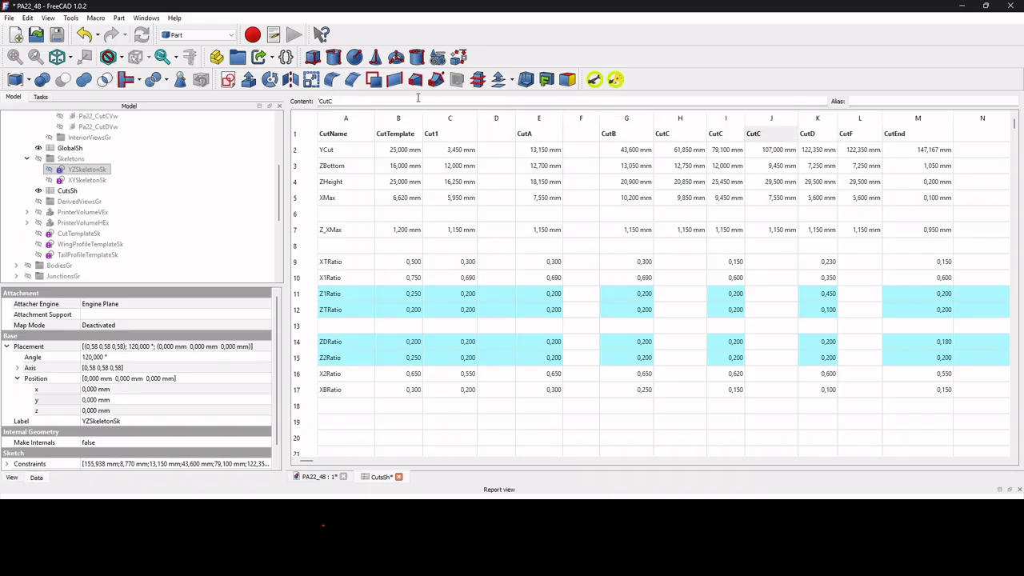
text(D)
key(Return)
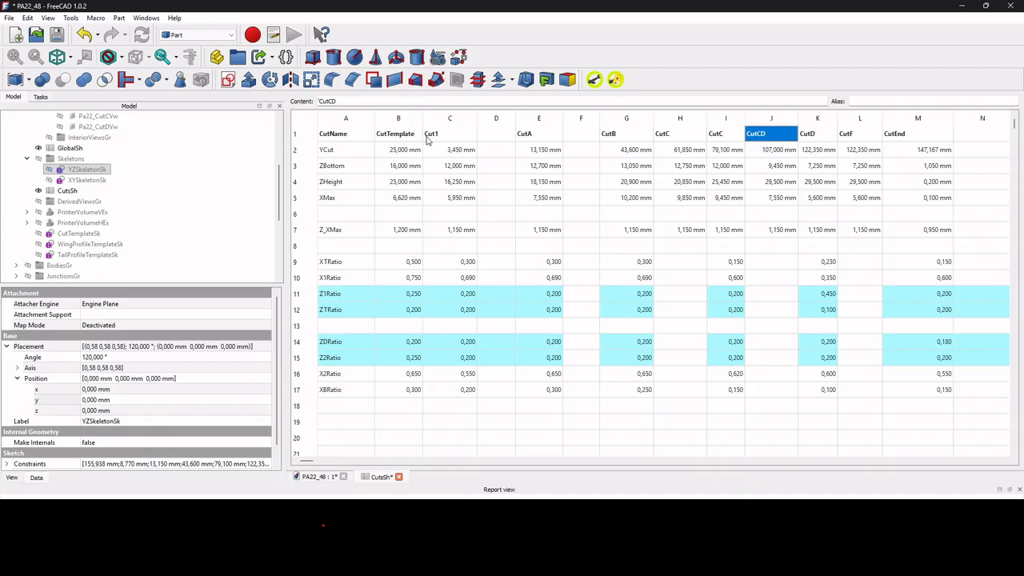
click(676, 135)
click(381, 102)
key(BackSpace)
text(BC)
key(Return)
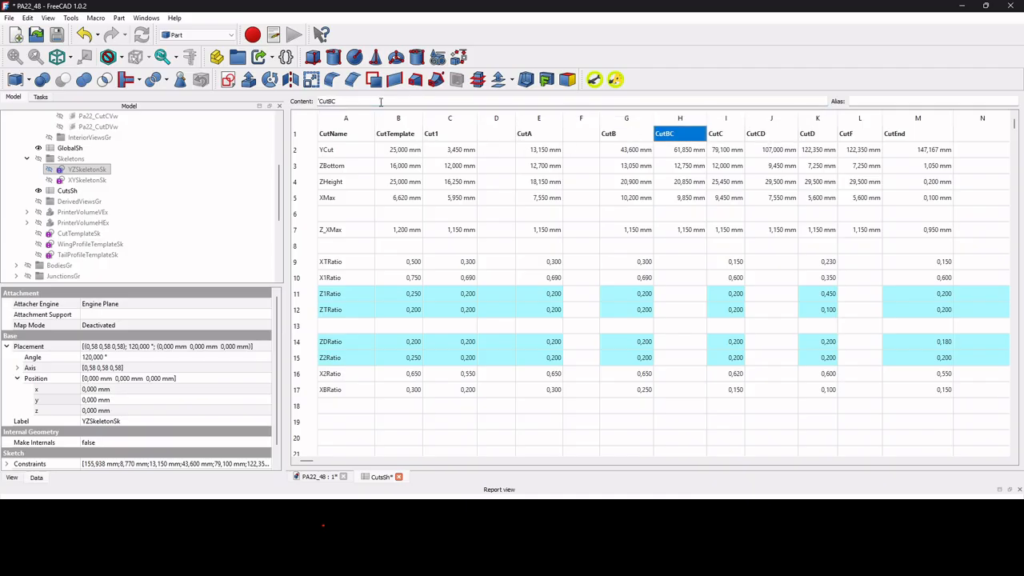
Link CutF's YCut and ZBottom cells in column L to the YZSkeletonSk constraints YF and ZBF.
click(860, 151)
click(447, 101)
key(BackSpace)
text(F)
key(Return)
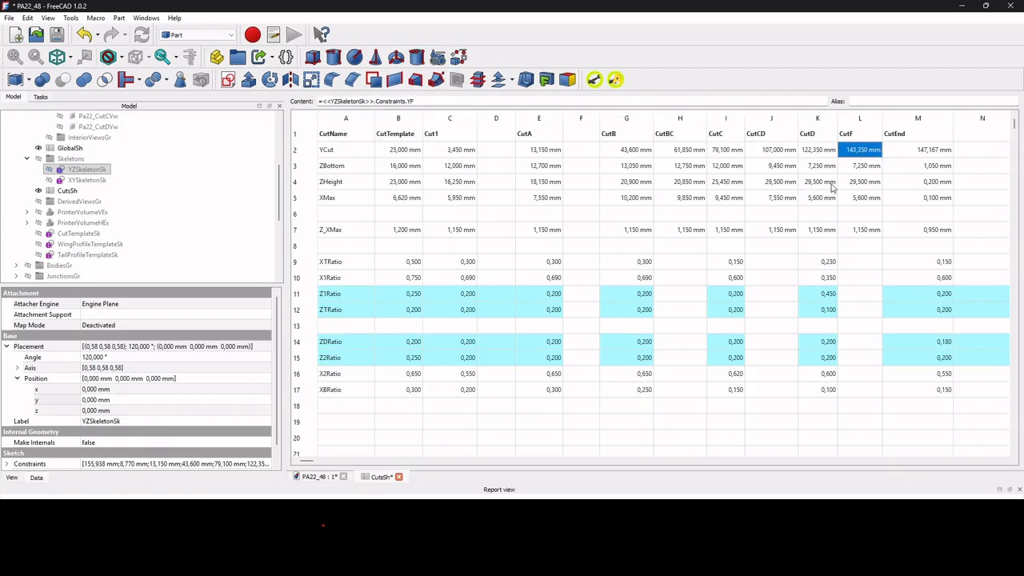
click(874, 169)
click(434, 102)
key(BackSpace)
text(F)
key(Return)
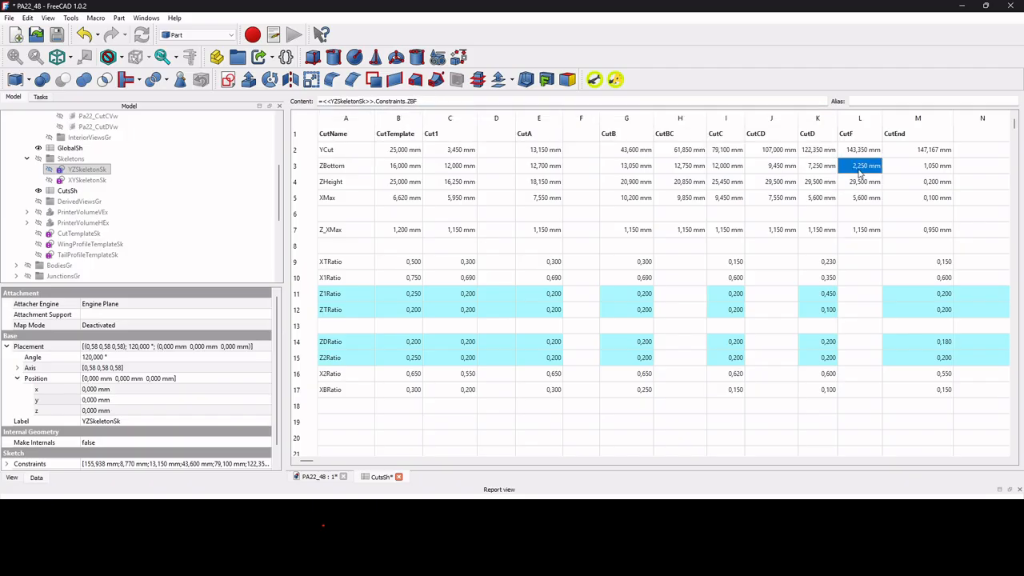
Link CutF's ZHeight to the YZSkeletonSk constraint ZHF and its XMax to the XYSkeletonSk constraint XMaxF.
click(862, 184)
click(471, 99)
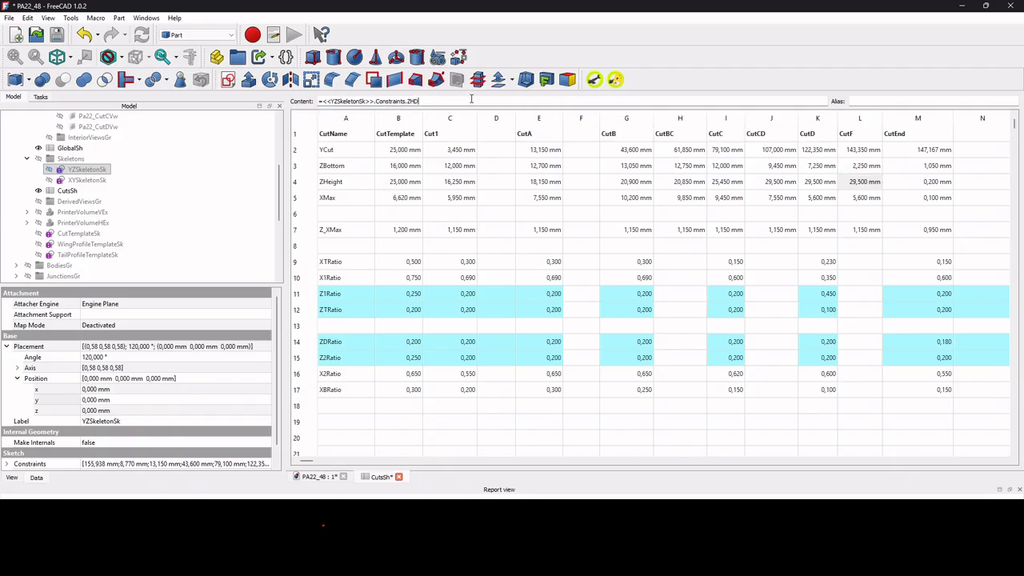
key(BackSpace)
text(F)
key(Return)
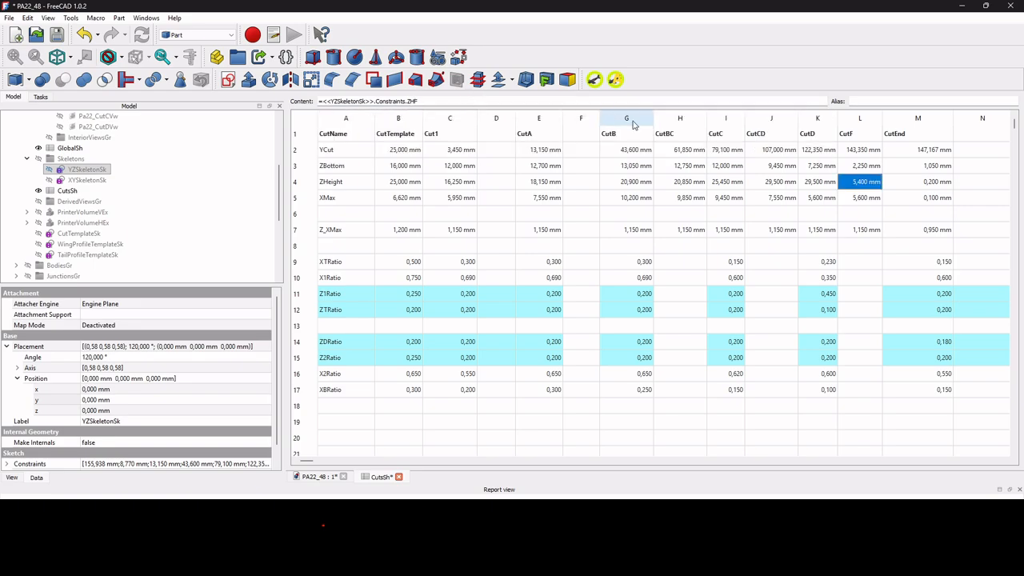
click(861, 200)
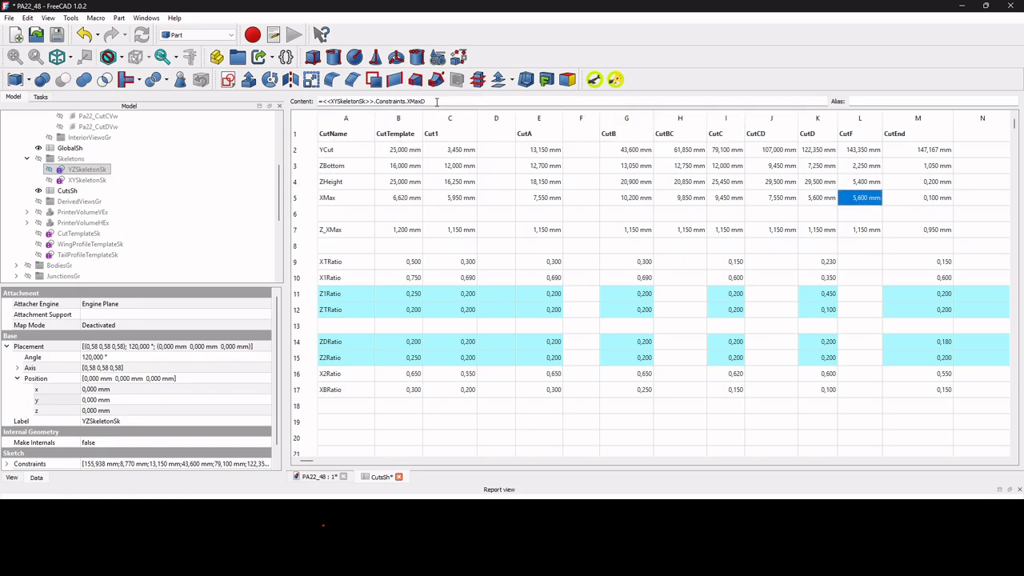
click(436, 103)
key(BackSpace)
text(F)
key(Return)
Open the XYSkeletonSk sketch and draw a horizontal line about 5 mm long across the fuselage between the tailplane line and the tail end.
click(317, 477)
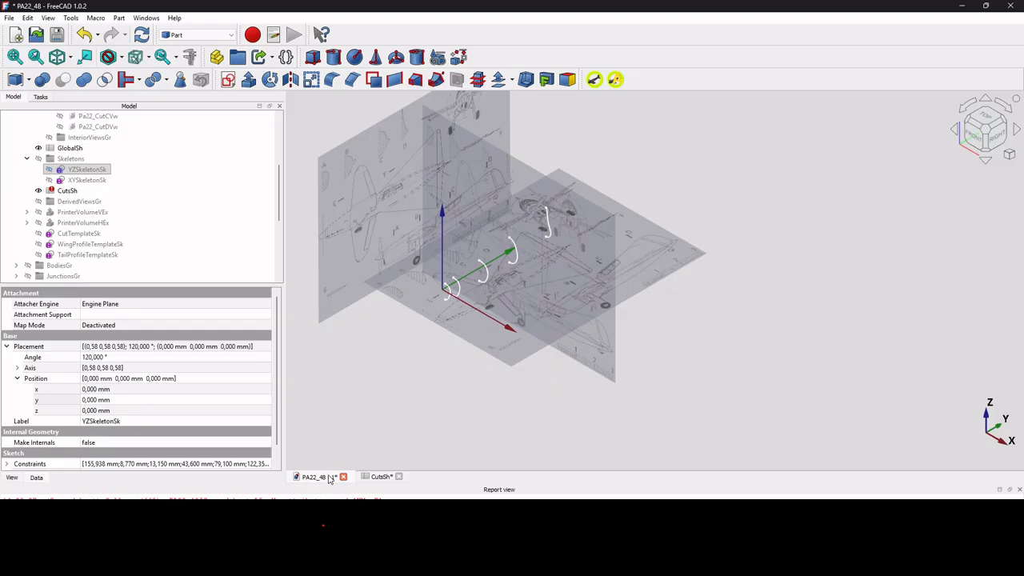
double_click(80, 180)
scroll(430, 366, up, 5)
scroll(429, 360, up, 3)
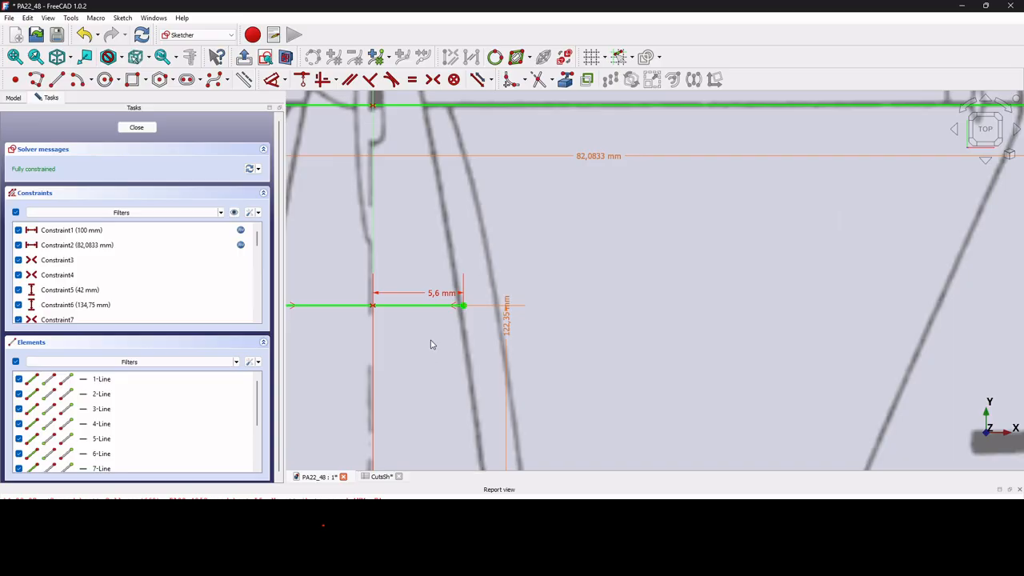
scroll(430, 314, down, 4)
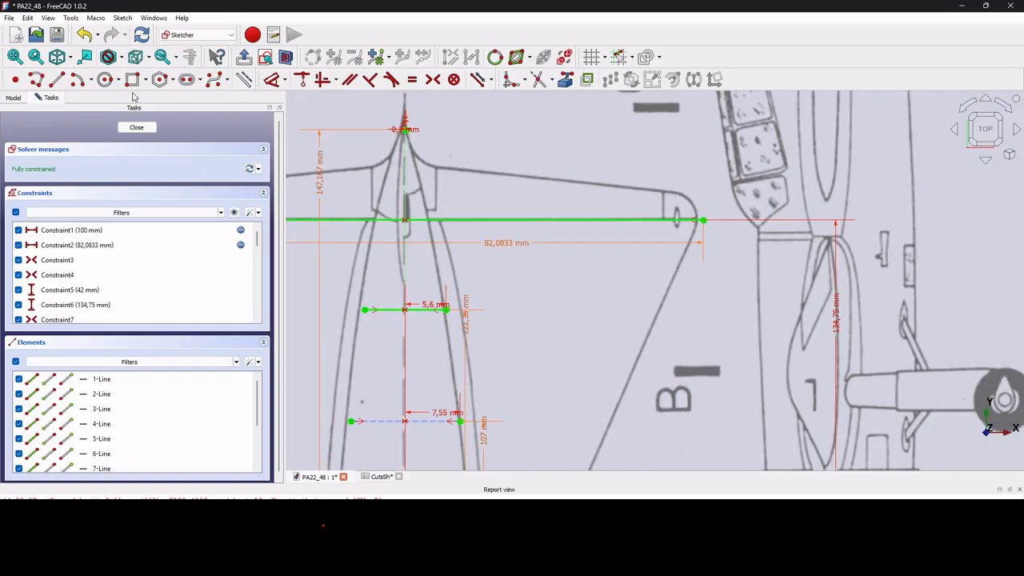
click(57, 79)
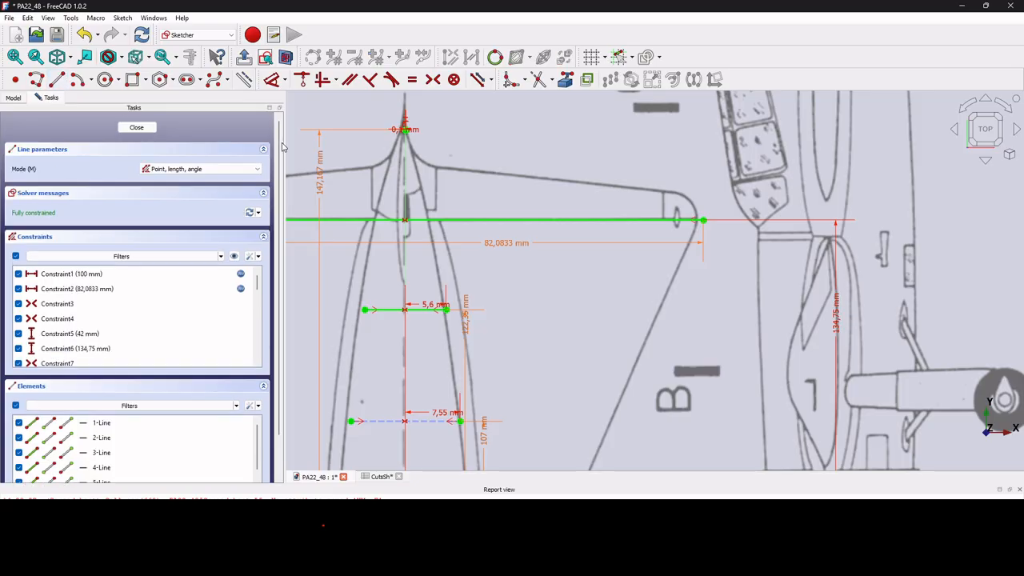
scroll(380, 165, up, 3)
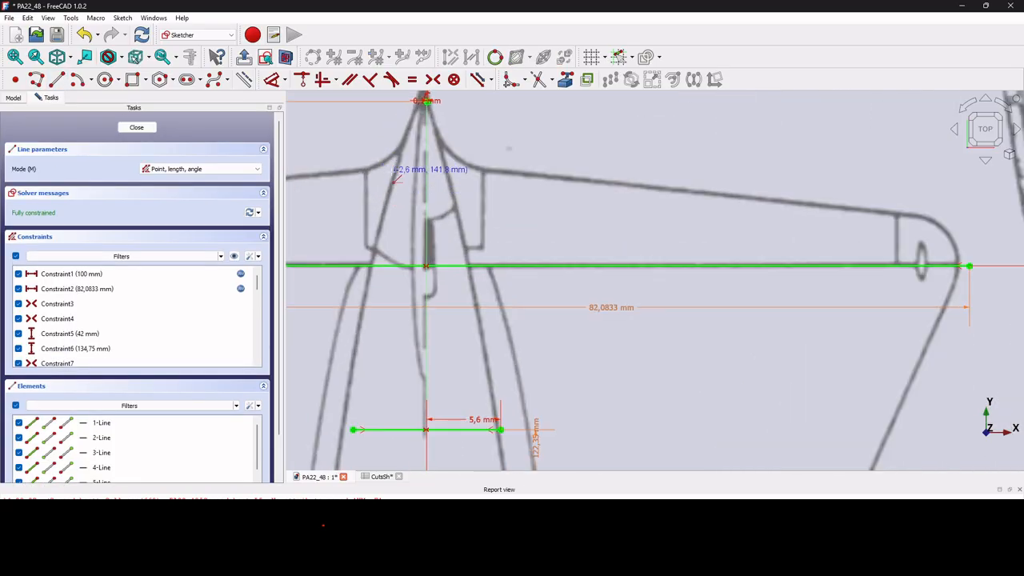
click(392, 177)
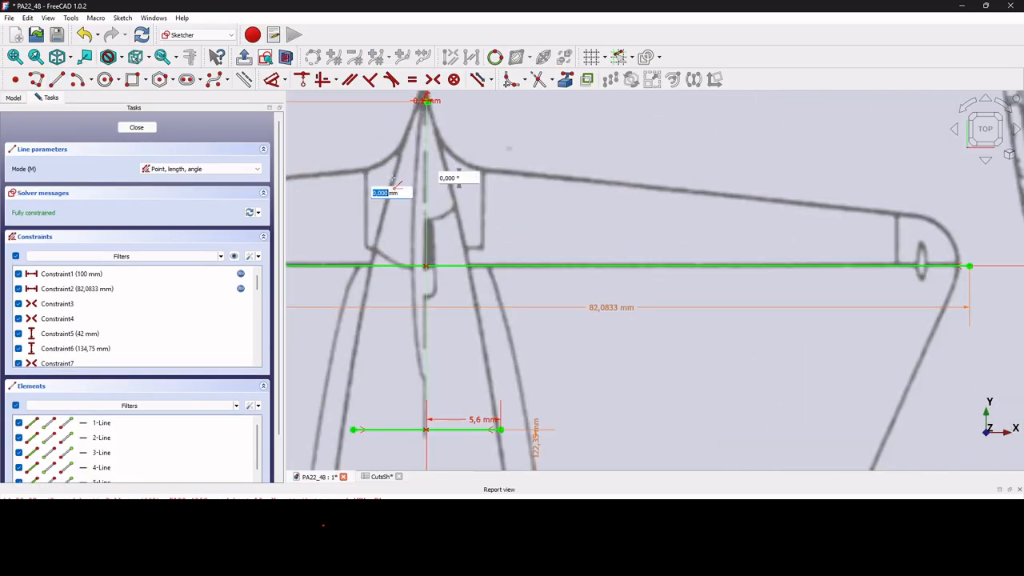
click(454, 178)
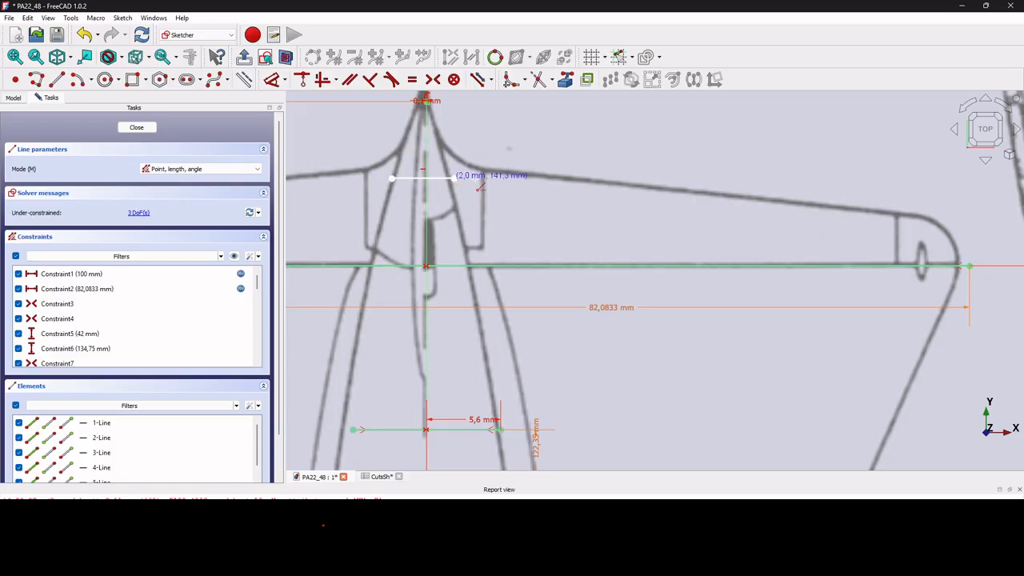
Constrain the new tail line's endpoints symmetric about the vertical axis.
click(393, 182)
click(455, 178)
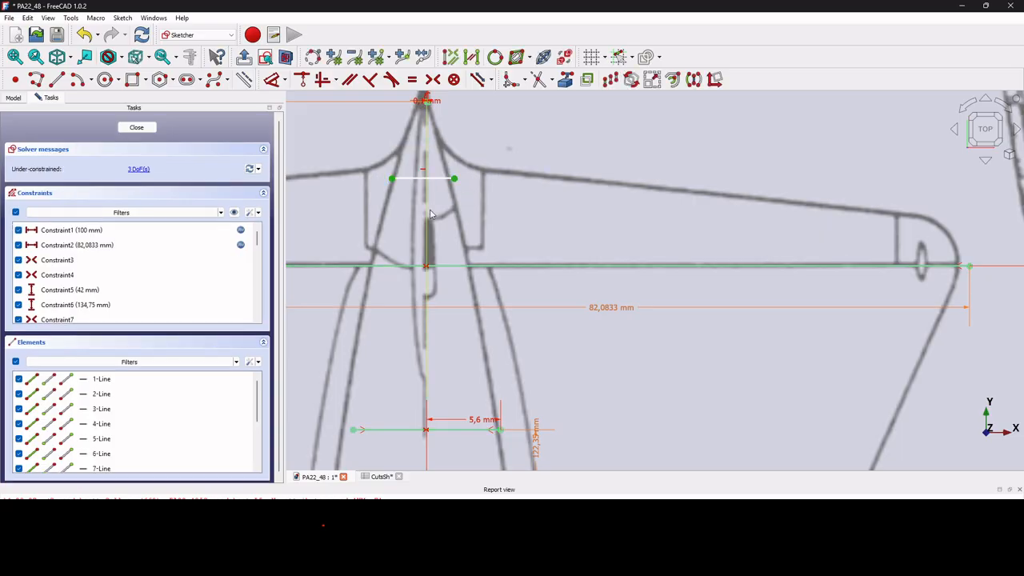
click(436, 77)
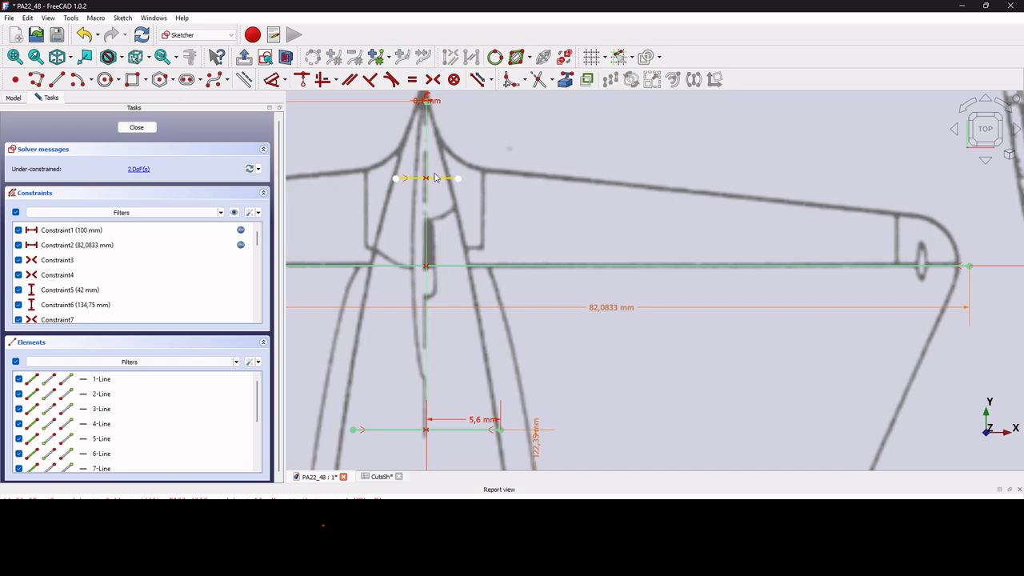
Add a vertical distance dimension to the endpoint of the new tail line in the XYSkeletonSk sketch.
scroll(441, 173, up, 3)
drag(462, 184, 455, 175)
click(322, 79)
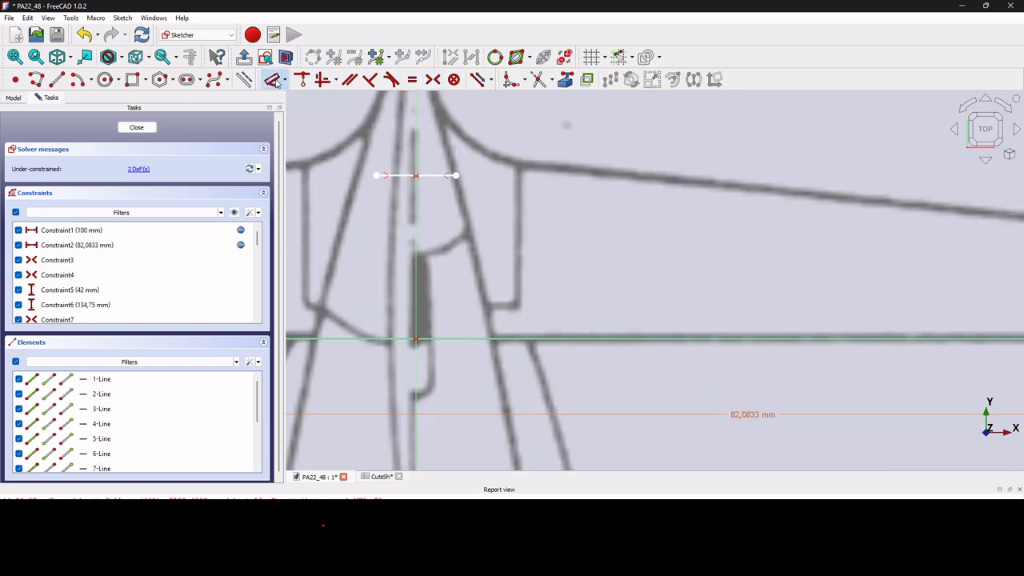
click(455, 175)
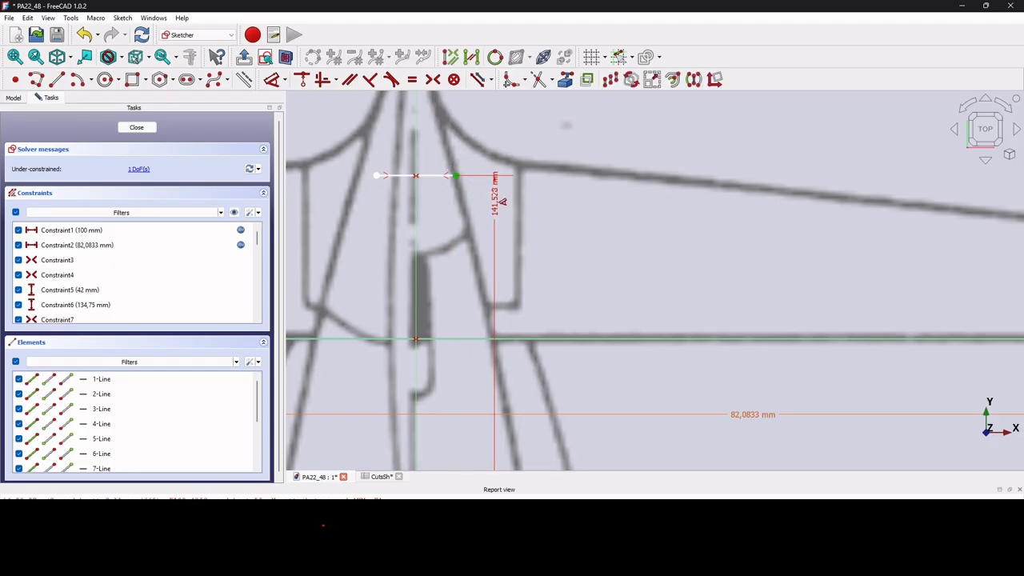
click(496, 188)
Link the tail line's vertical distance to the expression <<YZSkeletonSk>>.Constraints.YF.
click(612, 206)
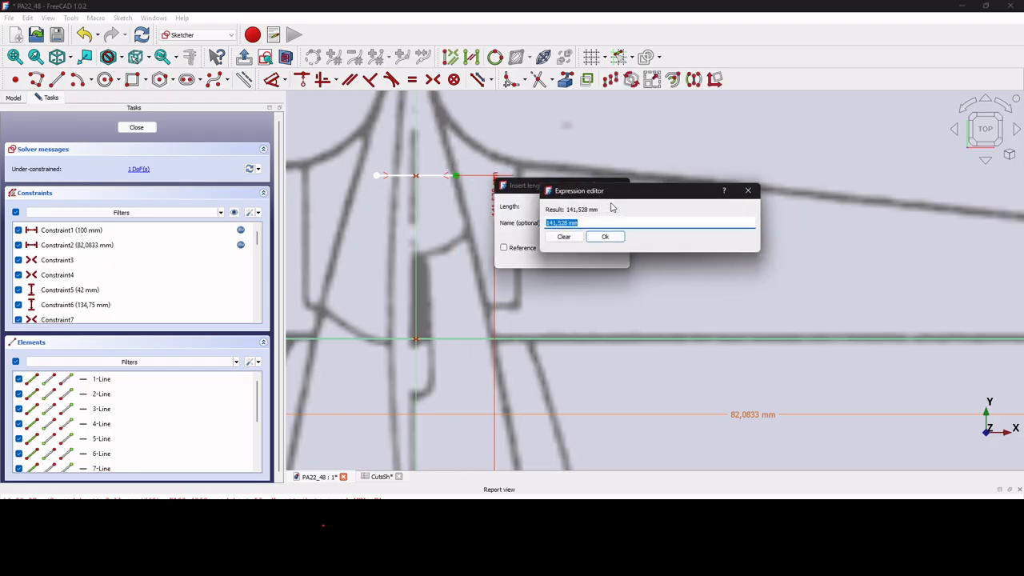
text(YZSkeletonSk>>.)
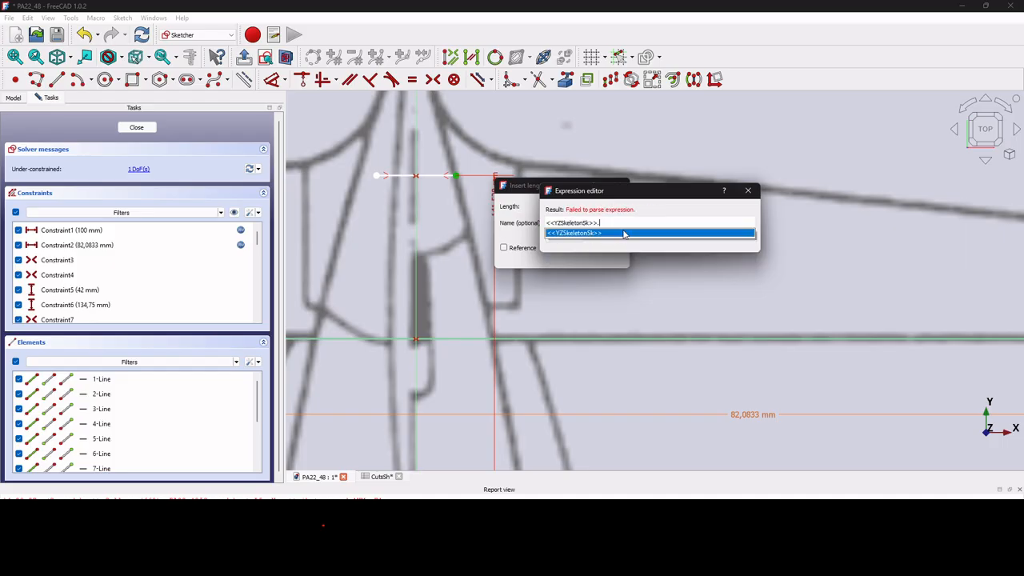
click(624, 233)
text(.constr)
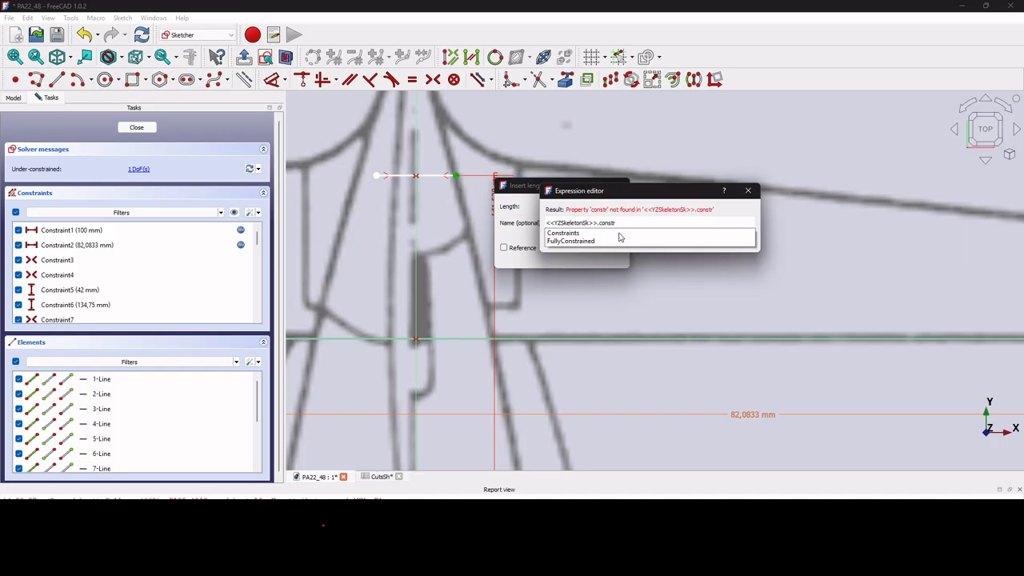
click(618, 236)
text(.)
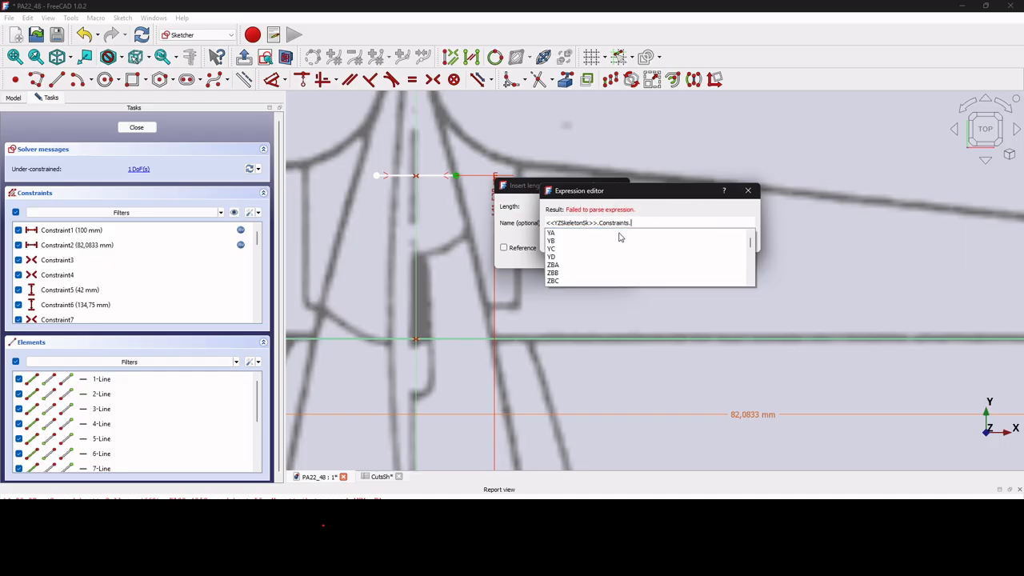
text(YF)
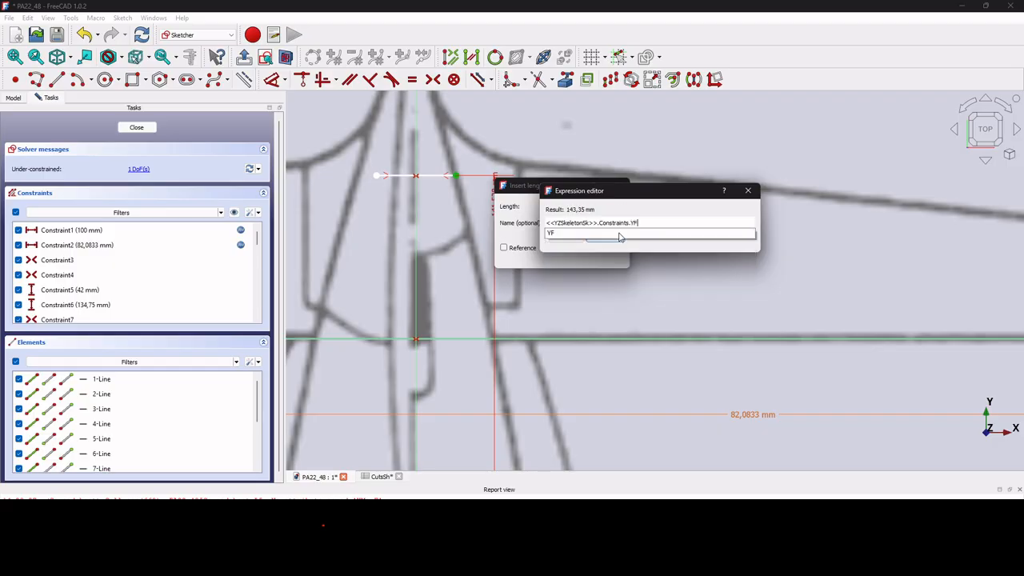
click(620, 237)
click(620, 236)
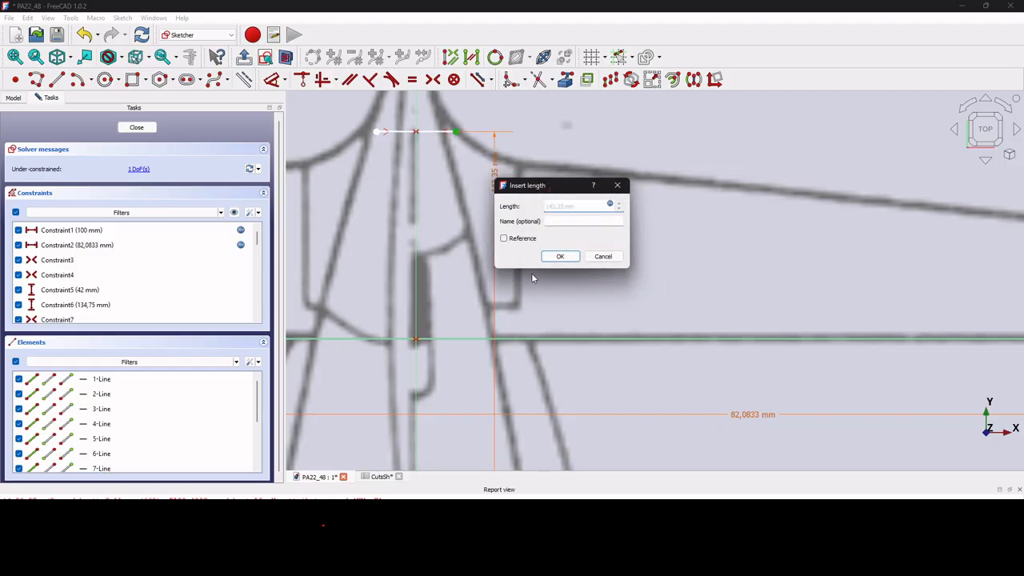
click(560, 255)
Dimension the tail line's half-width from the vertical axis as 1,20 mm, name the constraint XMaxF and close the sketch.
scroll(482, 154, up, 2)
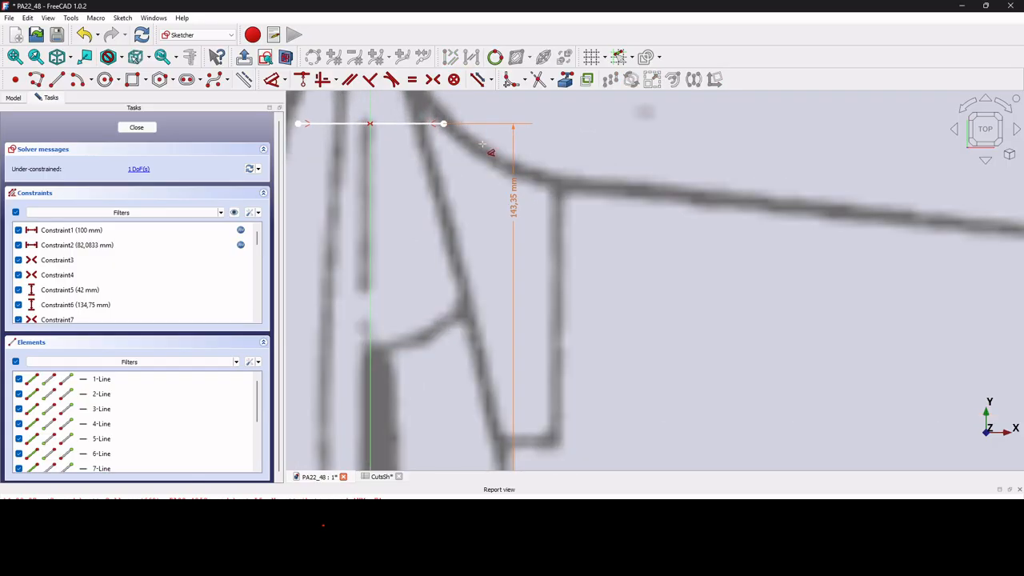
scroll(483, 154, down, 2)
drag(467, 145, 454, 142)
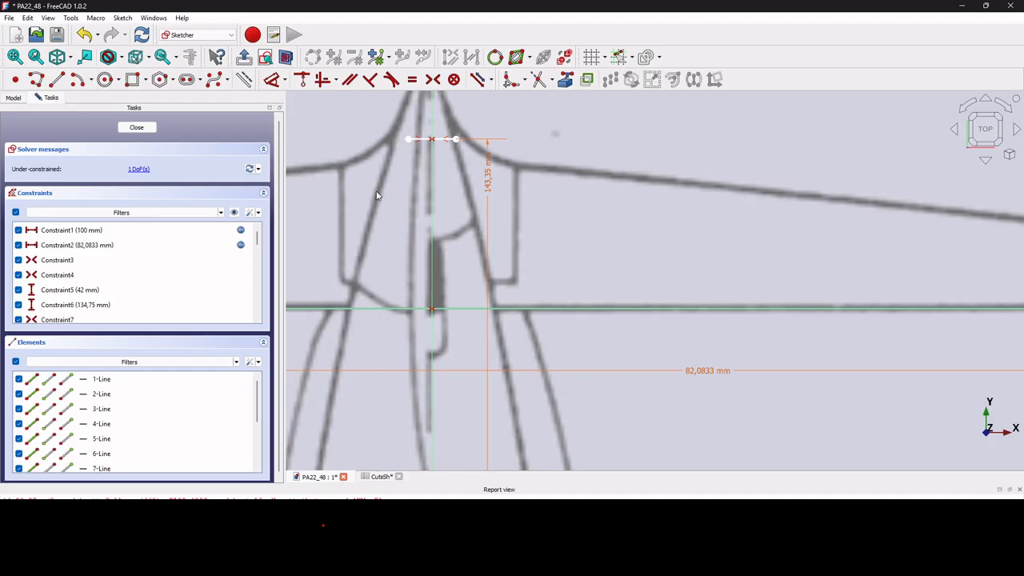
scroll(409, 176, down, 2)
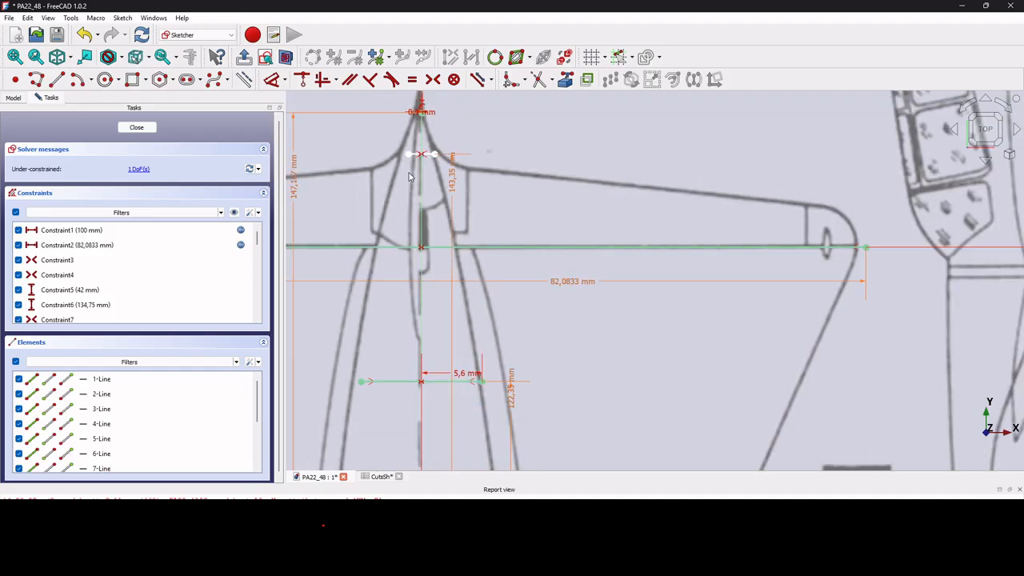
scroll(422, 161, up, 4)
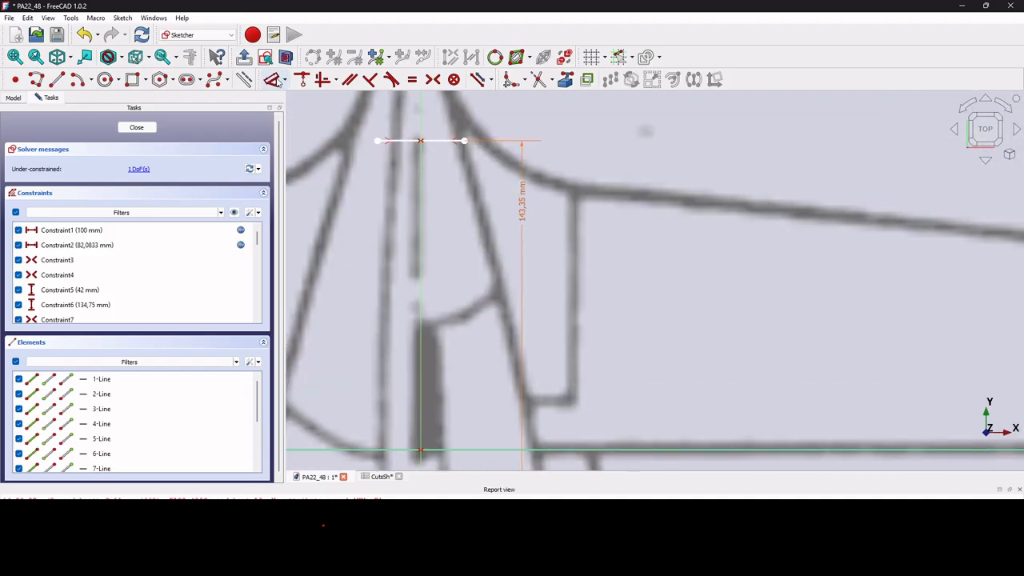
click(473, 148)
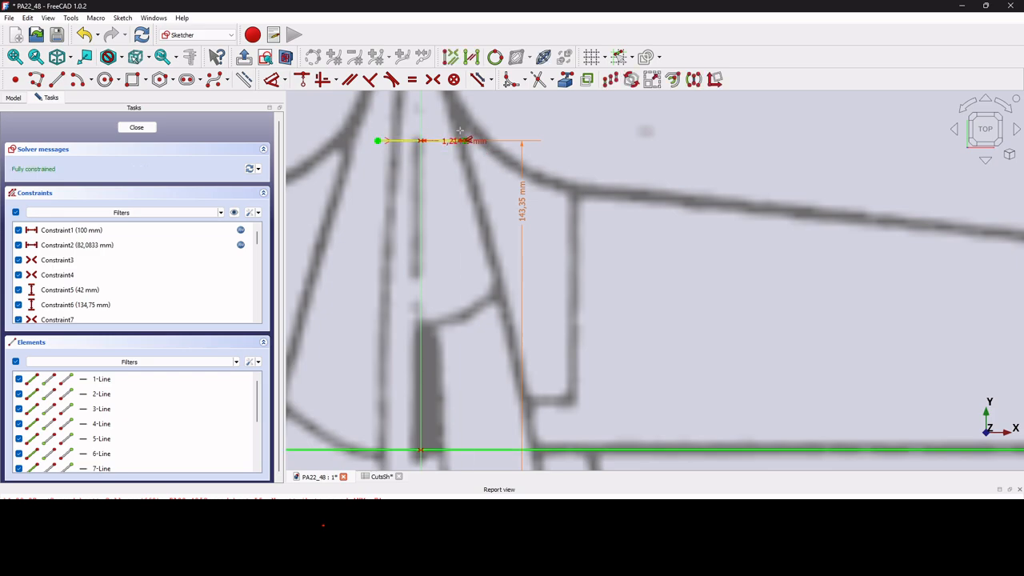
click(460, 128)
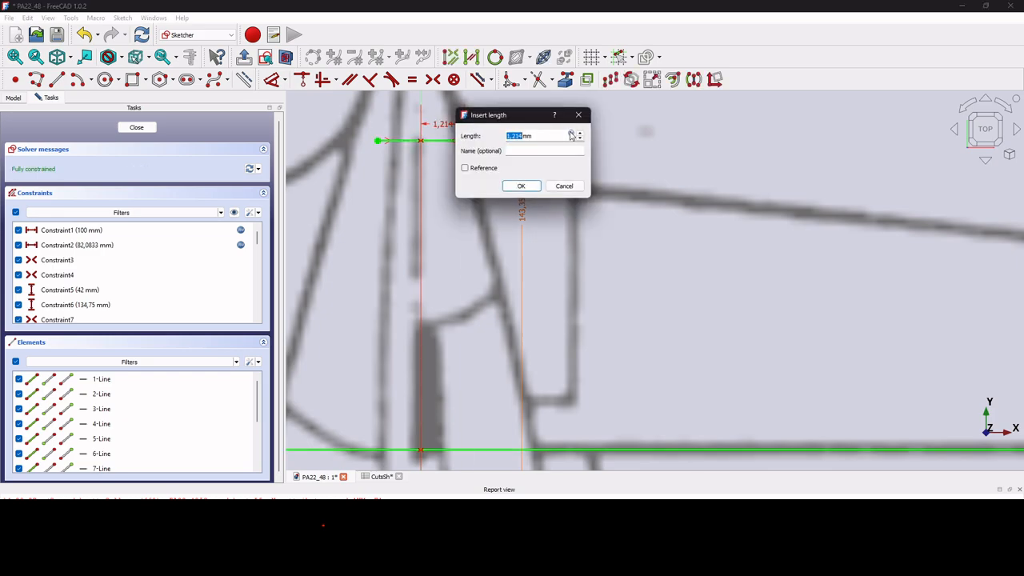
drag(516, 136, 525, 136)
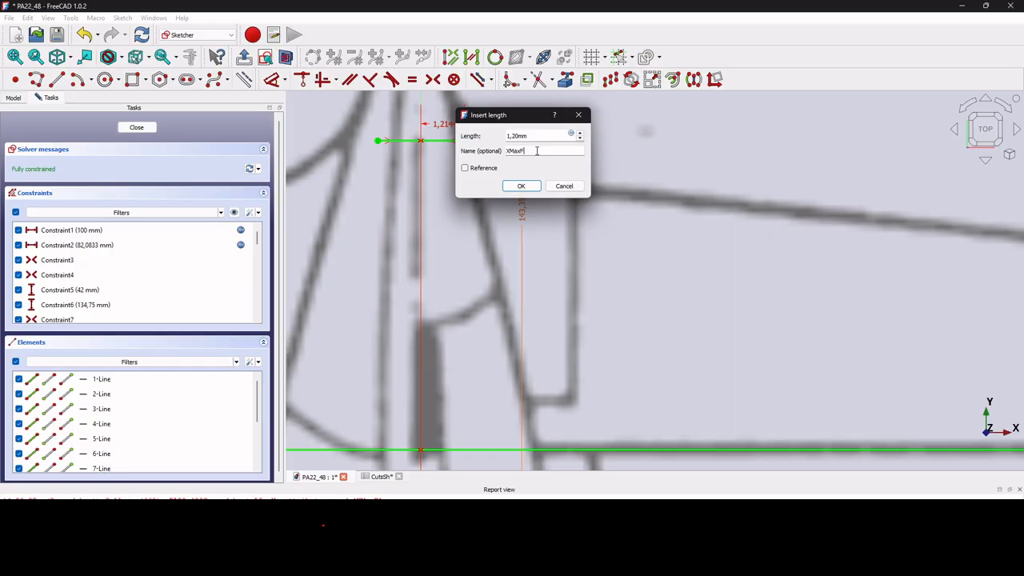
click(537, 151)
text(XMaxF)
key(Return)
click(136, 127)
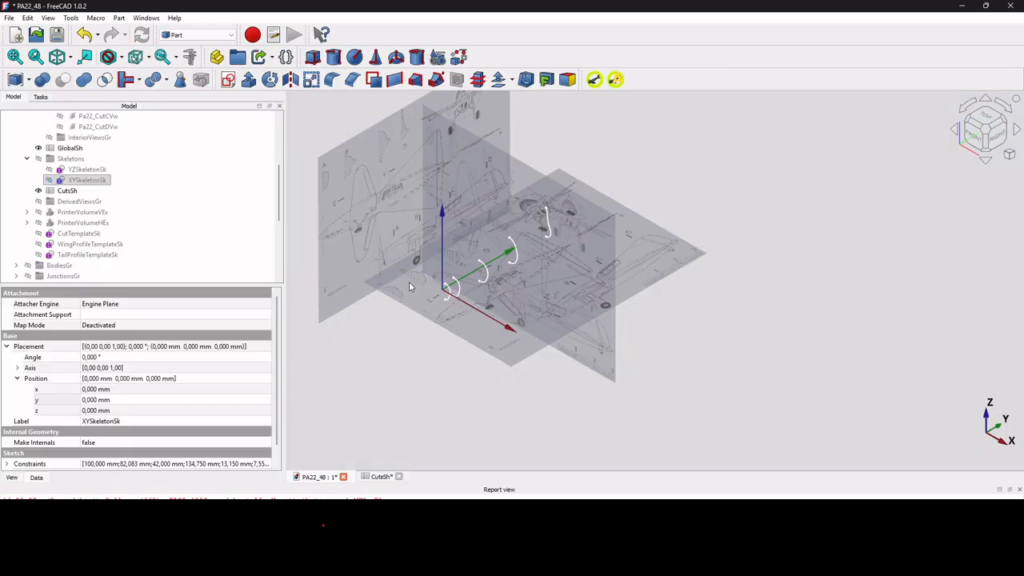
In the CutsSh spreadsheet, copy CutB's ratio values from rows 9 to 17 into the CutBC column.
click(382, 477)
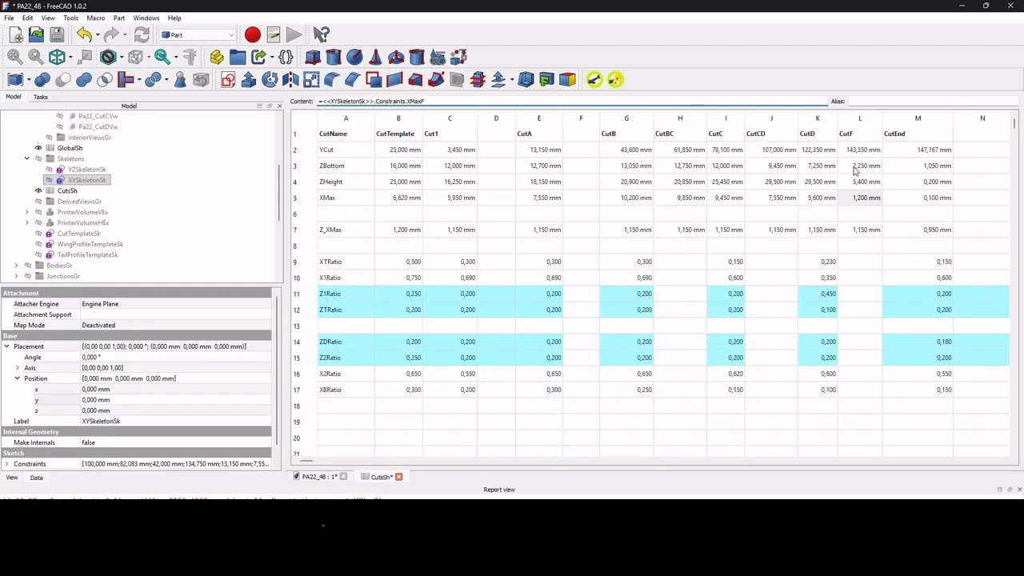
click(269, 496)
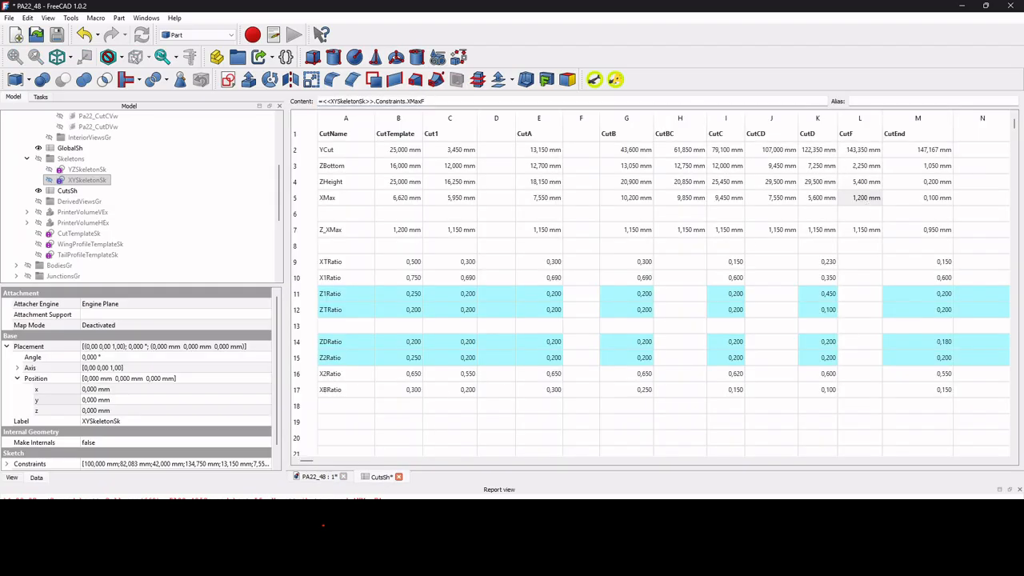
right_click(290, 494)
click(347, 485)
drag(644, 264, 643, 388)
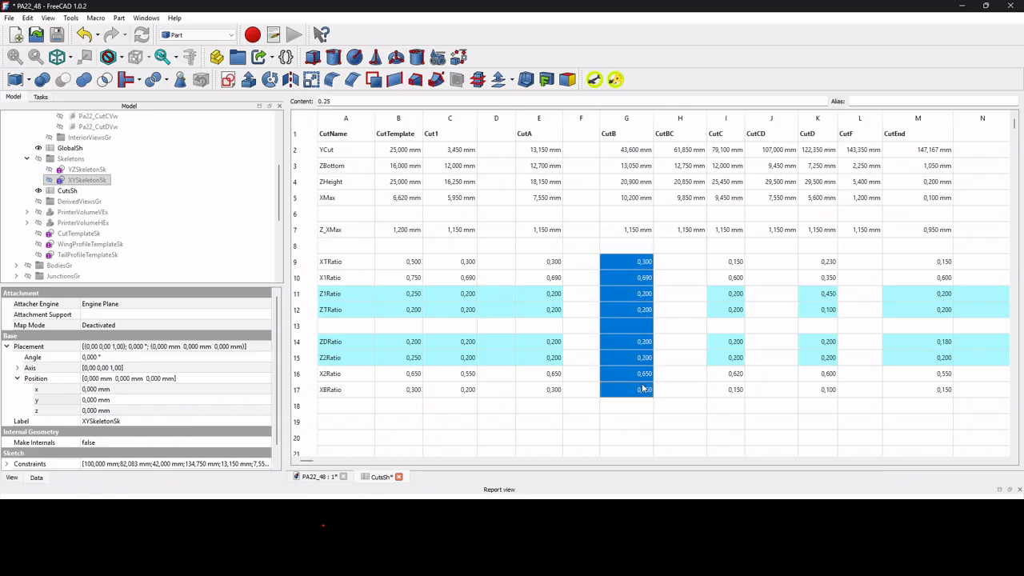
key(ctrl+c)
click(692, 265)
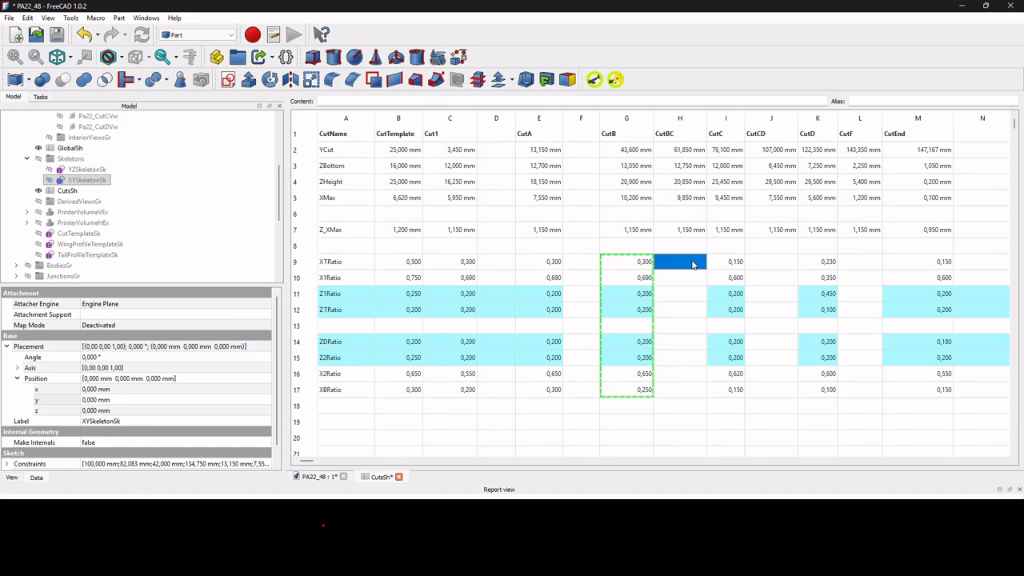
key(ctrl+v)
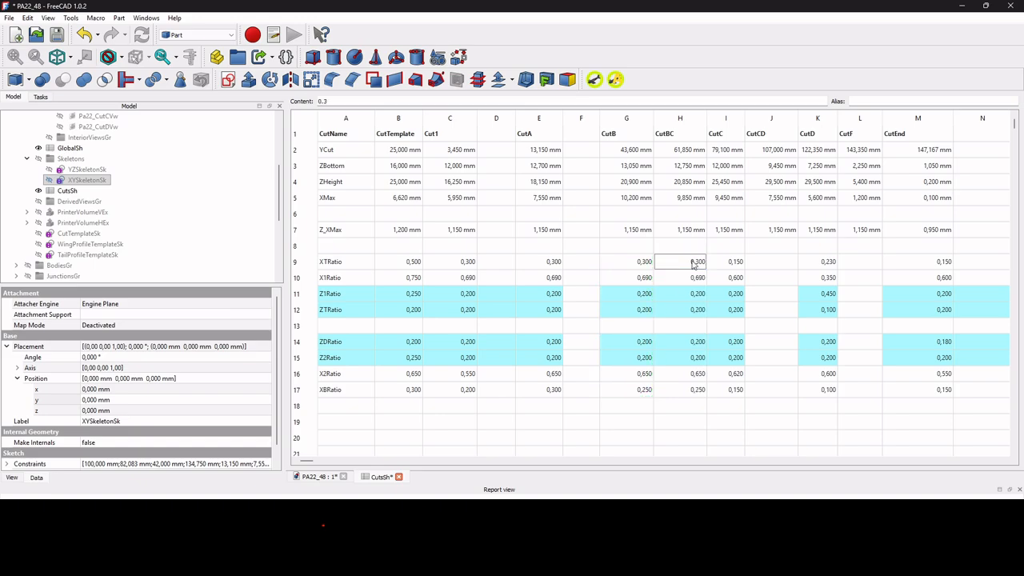
Copy CutC's ratio values from rows 9 to 17 into the CutCD column.
drag(731, 266, 733, 399)
key(ctrl+c)
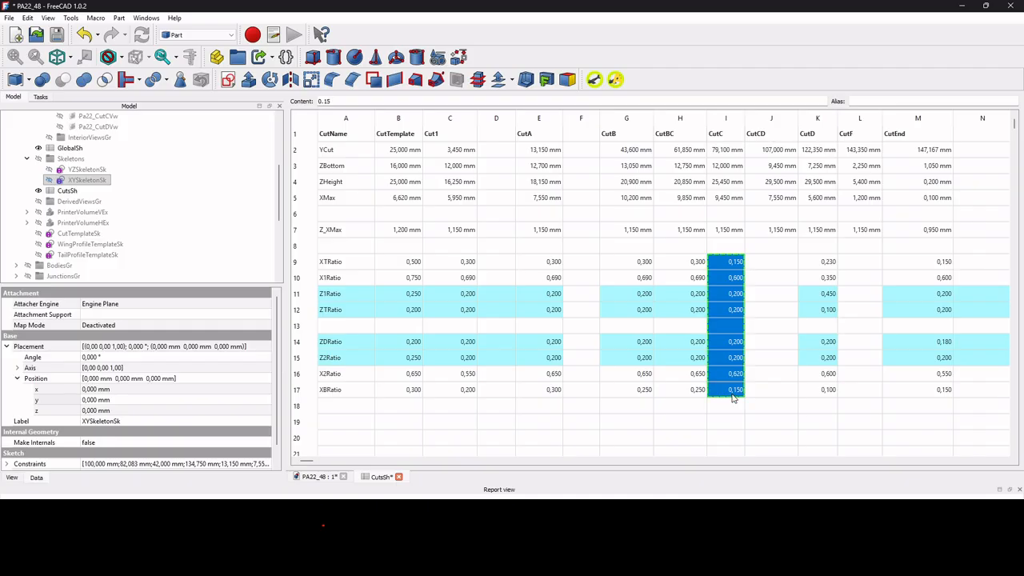
click(769, 265)
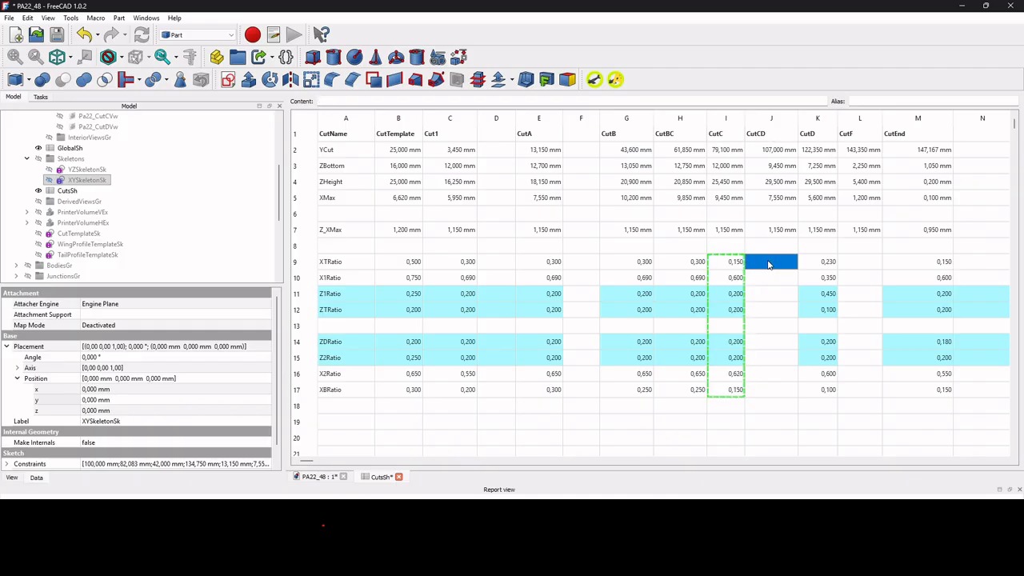
key(ctrl+v)
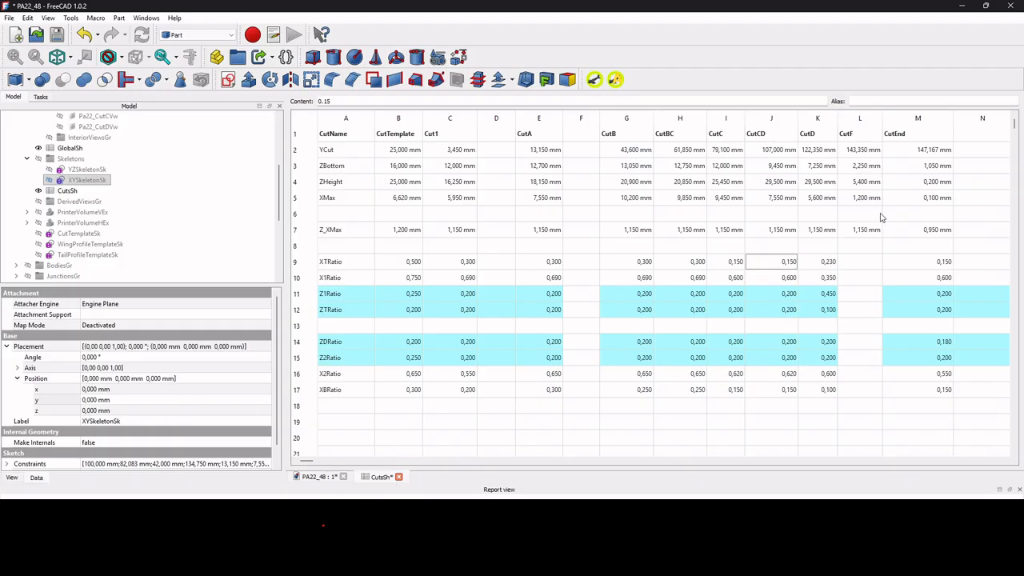
Copy CutD's ratio values from rows 9 to 17 into the CutF column.
drag(824, 267, 828, 394)
key(ctrl+c)
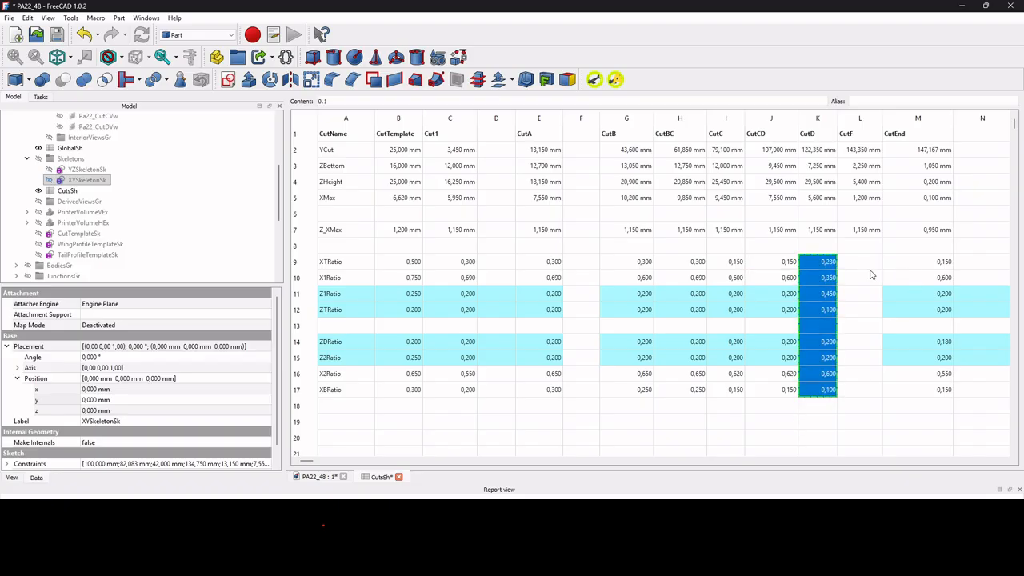
click(870, 267)
key(ctrl+v)
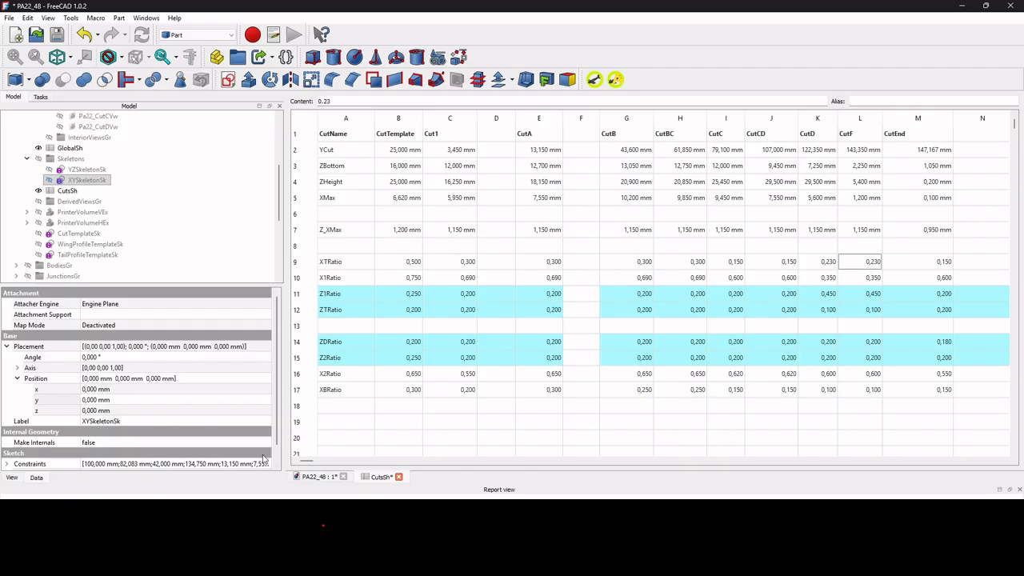
Duplicate the CutDSk sketch from the Loft on its own, excluding all its dependencies.
scroll(118, 171, down, 5)
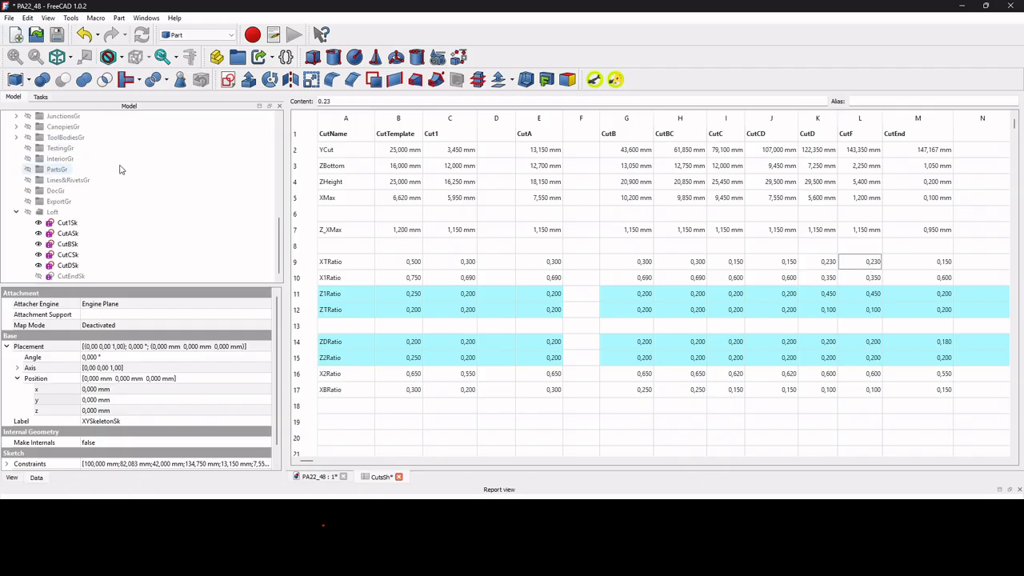
click(67, 265)
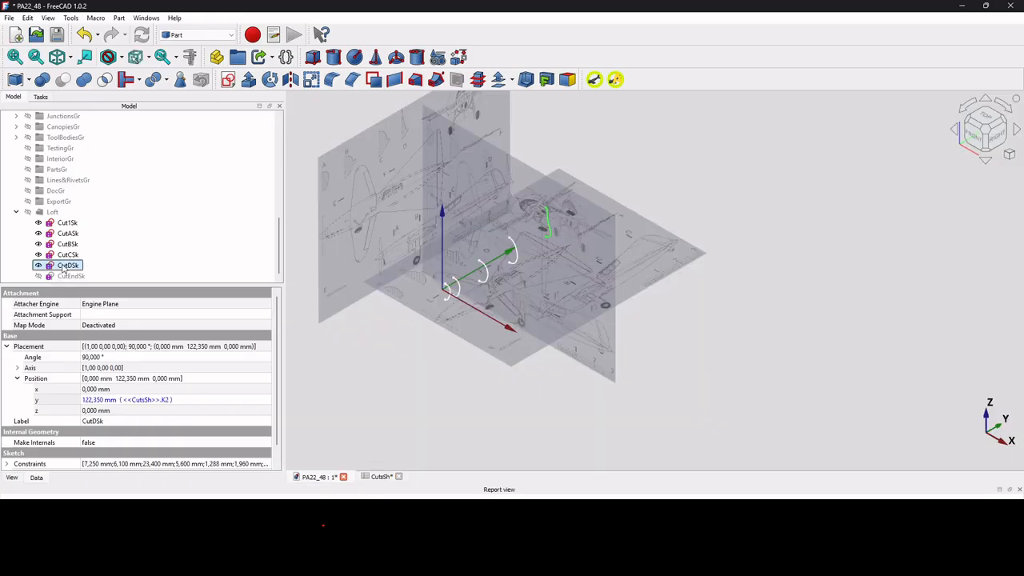
key(ctrl+e)
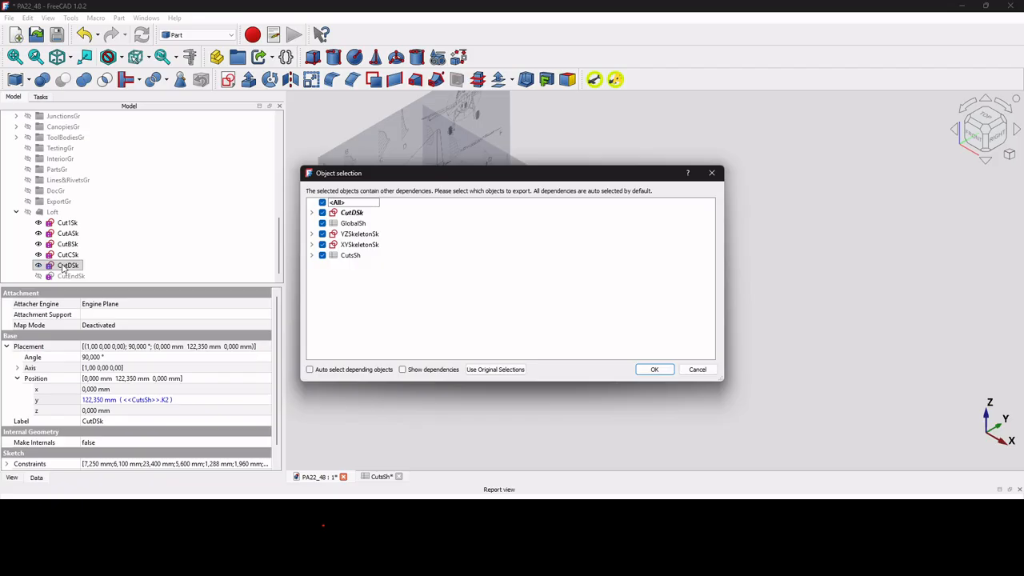
click(322, 203)
click(323, 213)
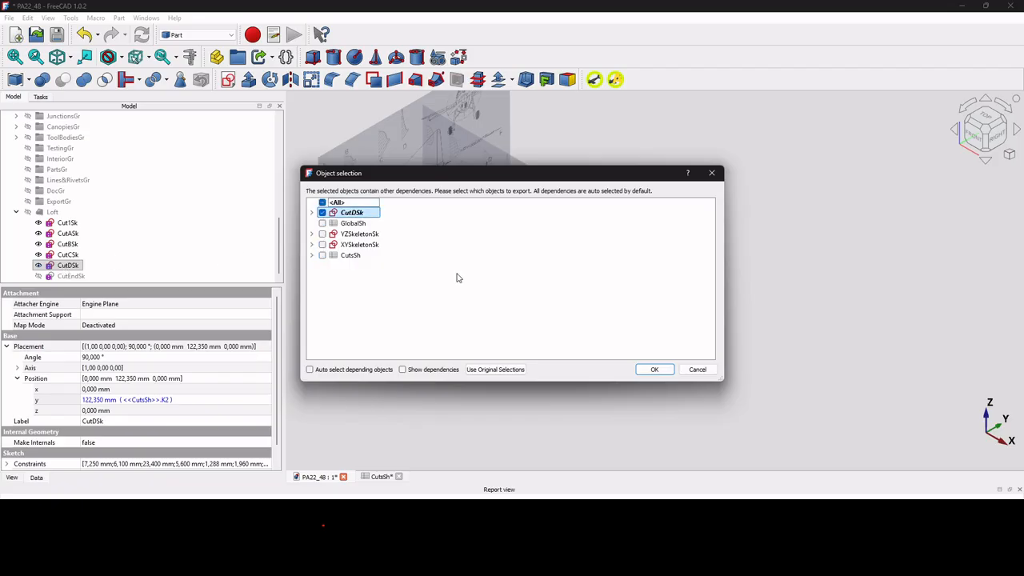
click(651, 370)
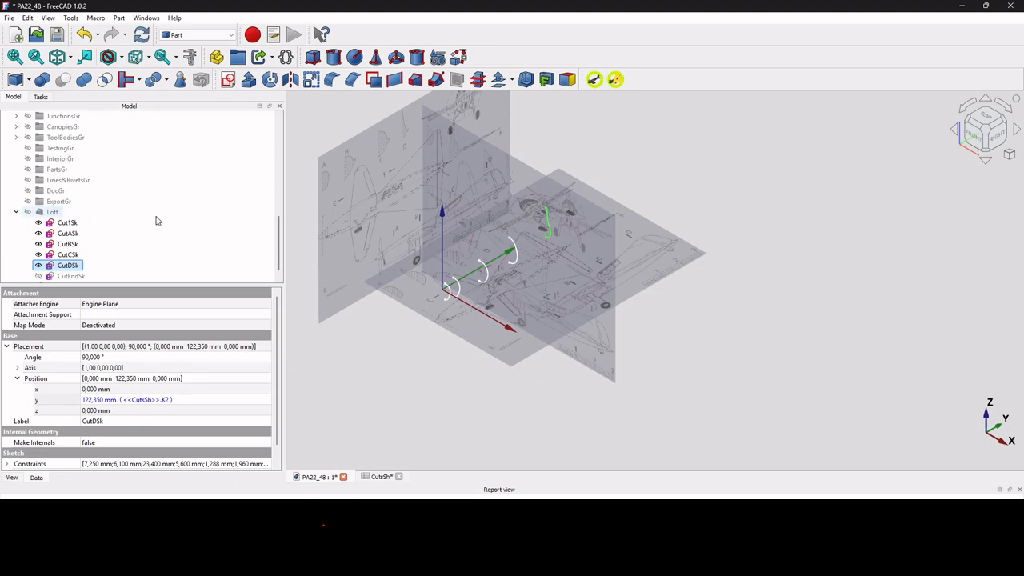
Rename the duplicated CutDSk sketch as CutFSk.
scroll(152, 225, down, 1)
click(63, 276)
key(F2)
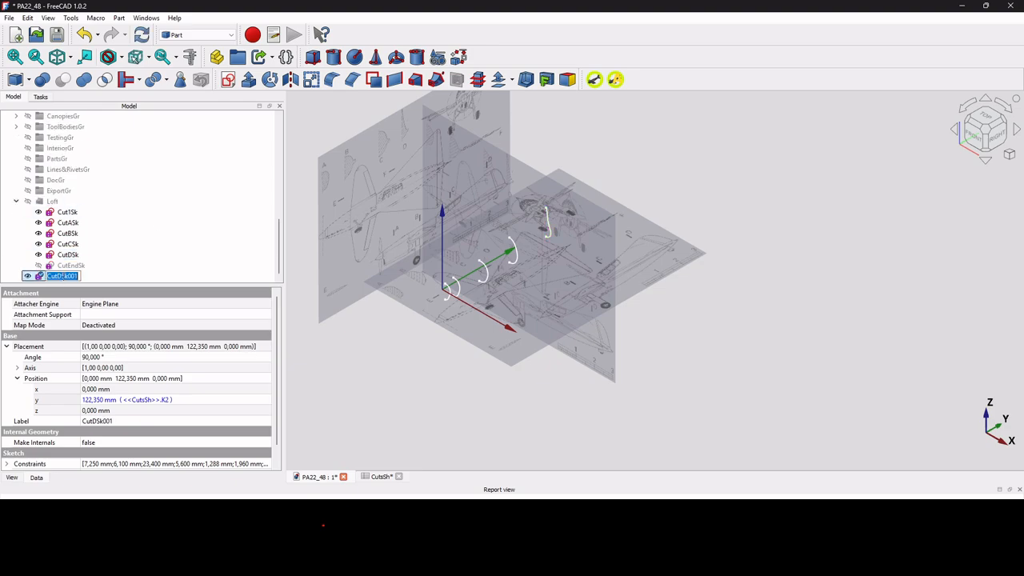
drag(61, 276, 93, 278)
key(BackSpace)
key(BackSpace)
key(Return)
Run the target-column macro on the CutFSk sketch to relink its constraints to column L of CutsSh.
click(391, 477)
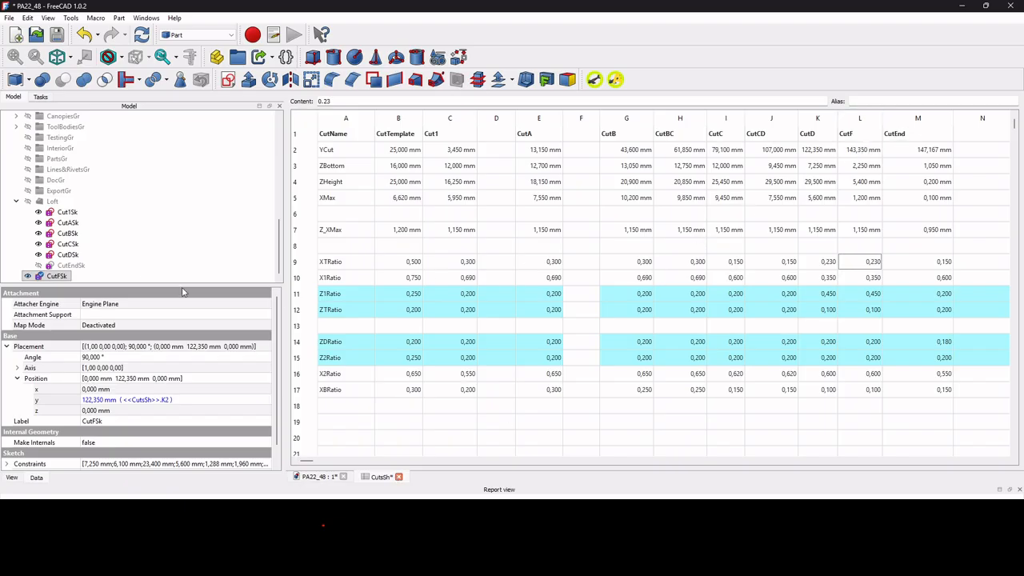
click(324, 478)
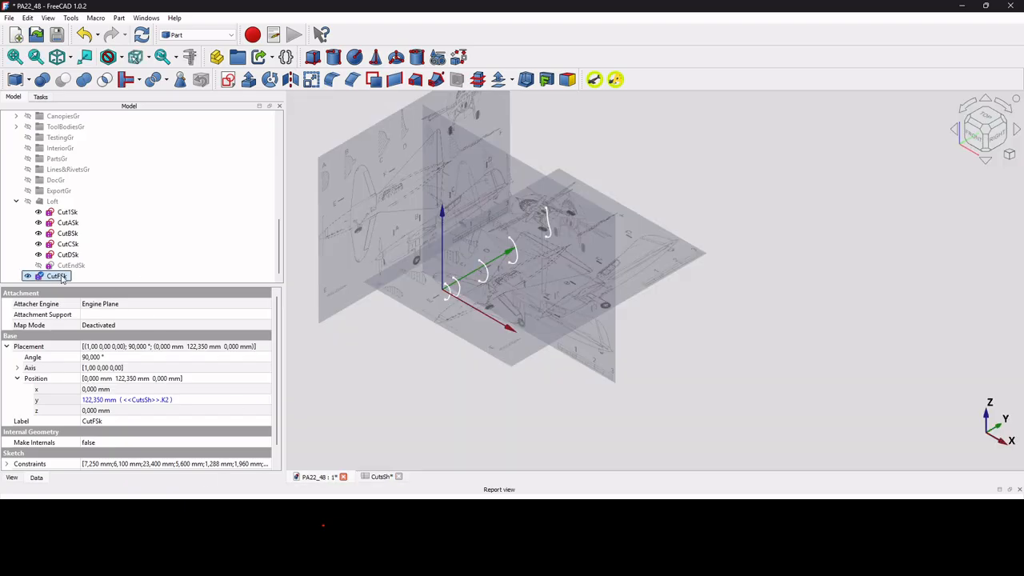
click(614, 80)
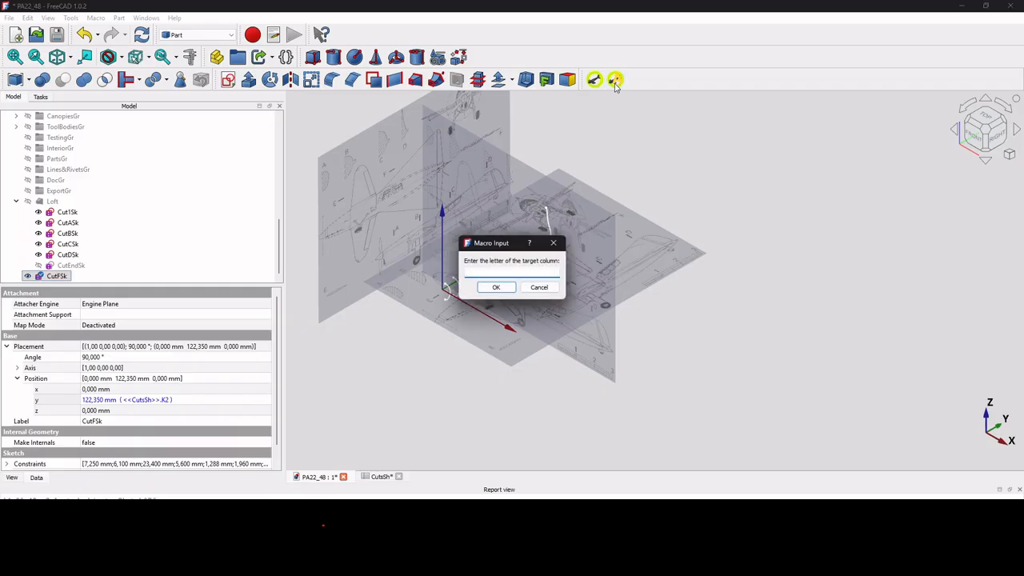
text(K)
key(Return)
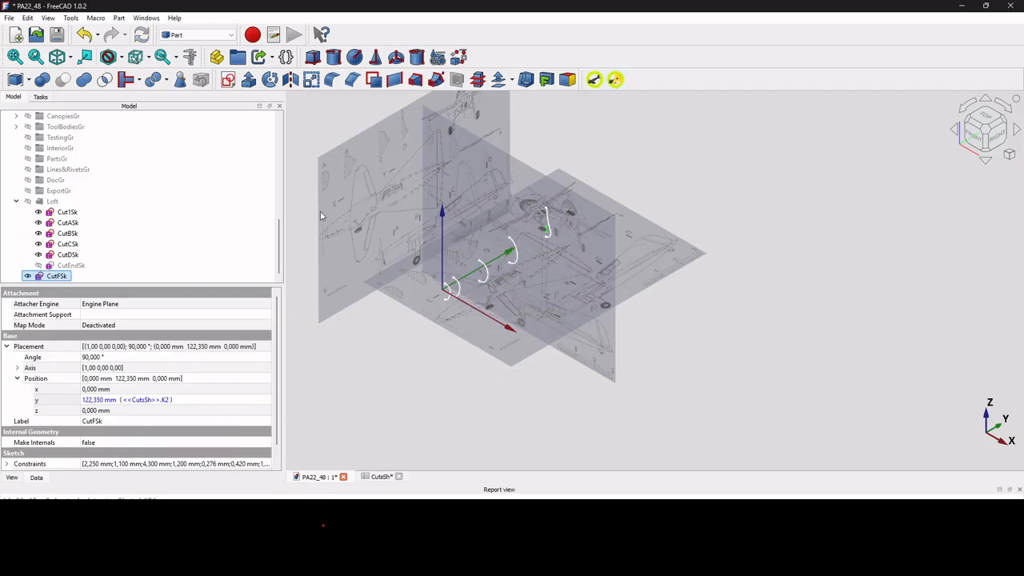
Change the Y position expression of the CutFSk sketch to <<CutsSh>>.L2.
click(145, 402)
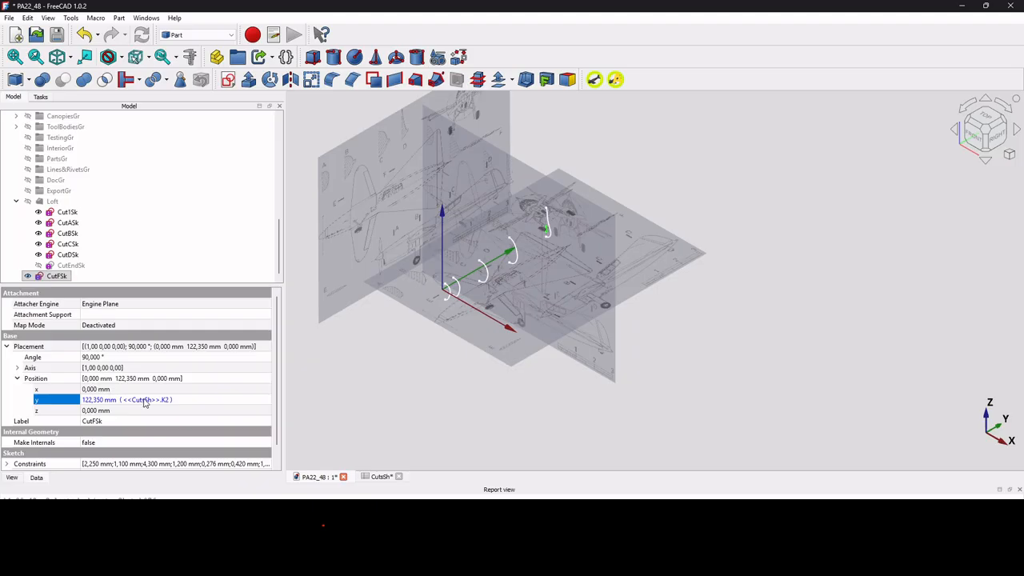
click(258, 400)
click(124, 417)
key(BackSpace)
key(BackSpace)
text(L)
click(125, 416)
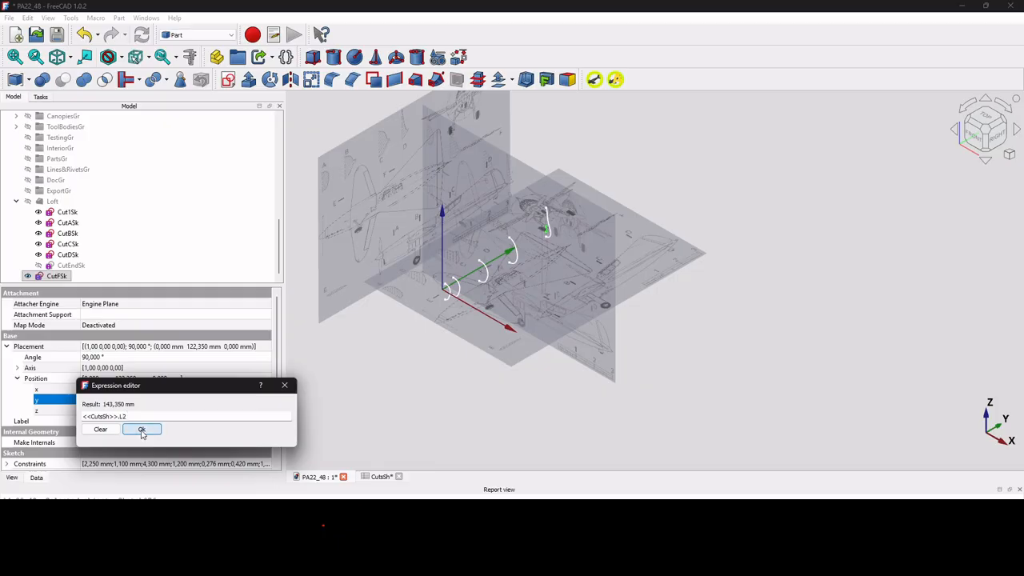
click(142, 428)
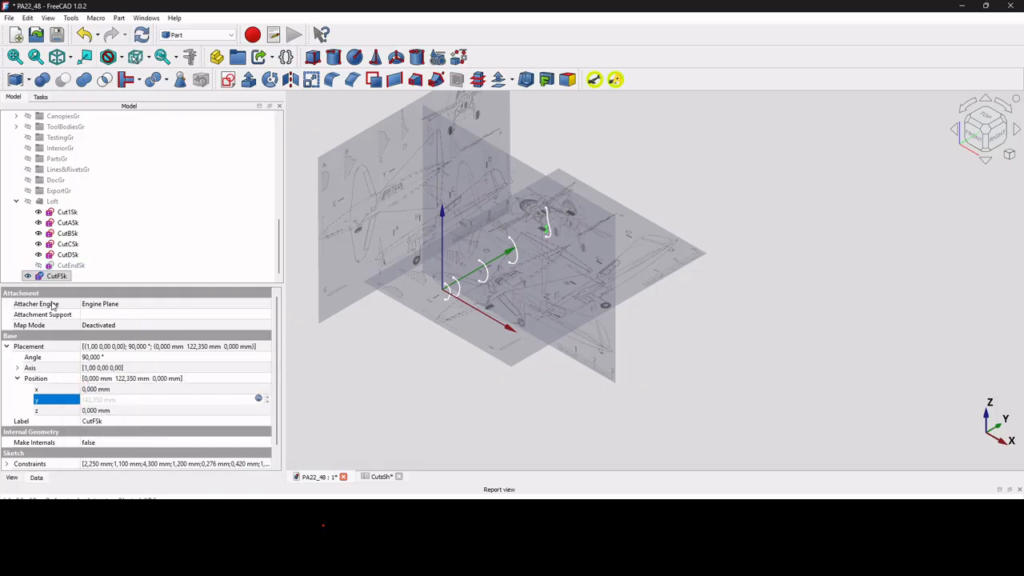
click(58, 276)
scroll(520, 254, up, 3)
scroll(579, 235, up, 5)
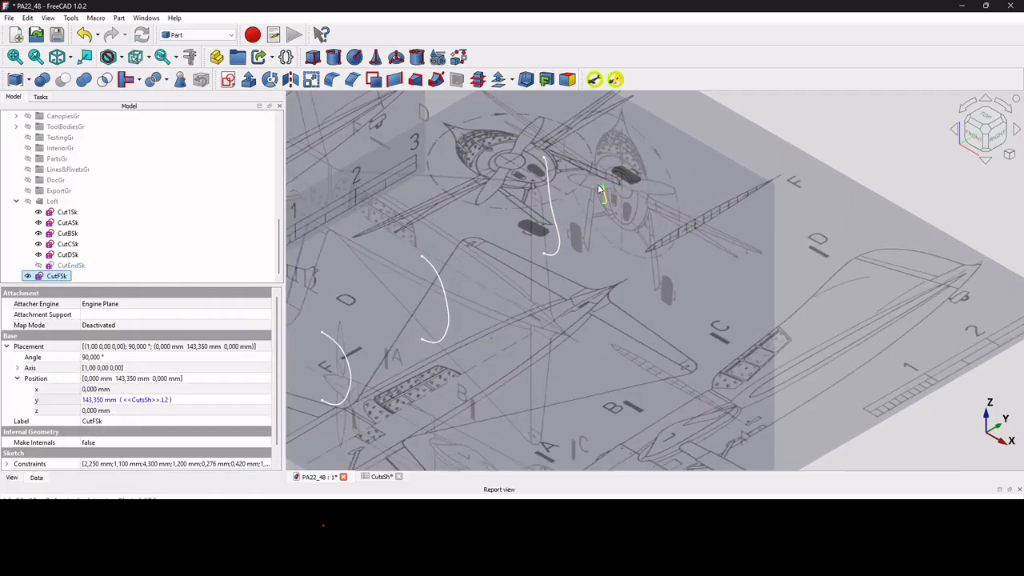
Duplicate the CutCSk sketch from the Loft on its own, excluding all its dependencies.
click(67, 243)
key(ctrl+e)
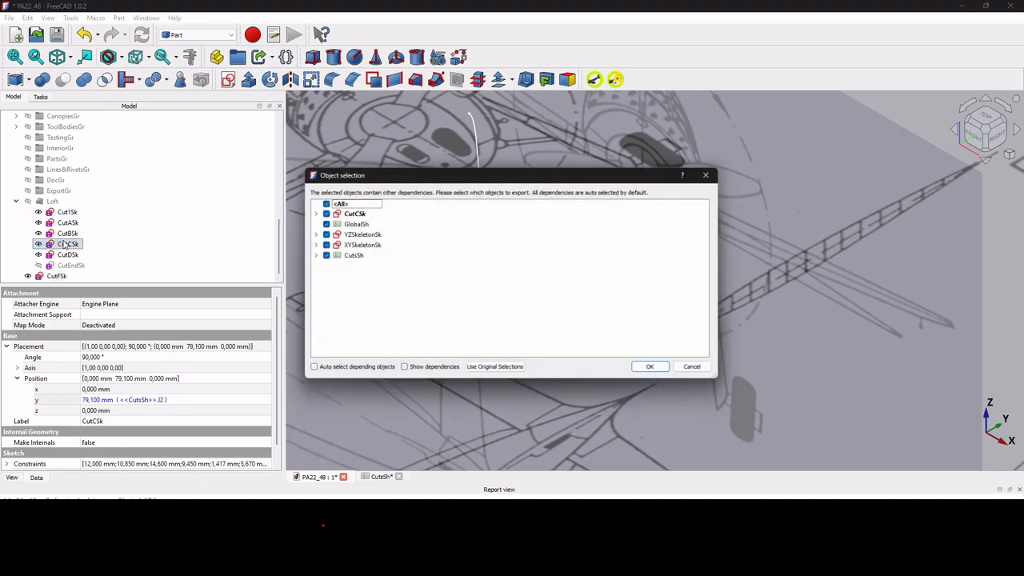
click(322, 203)
click(322, 213)
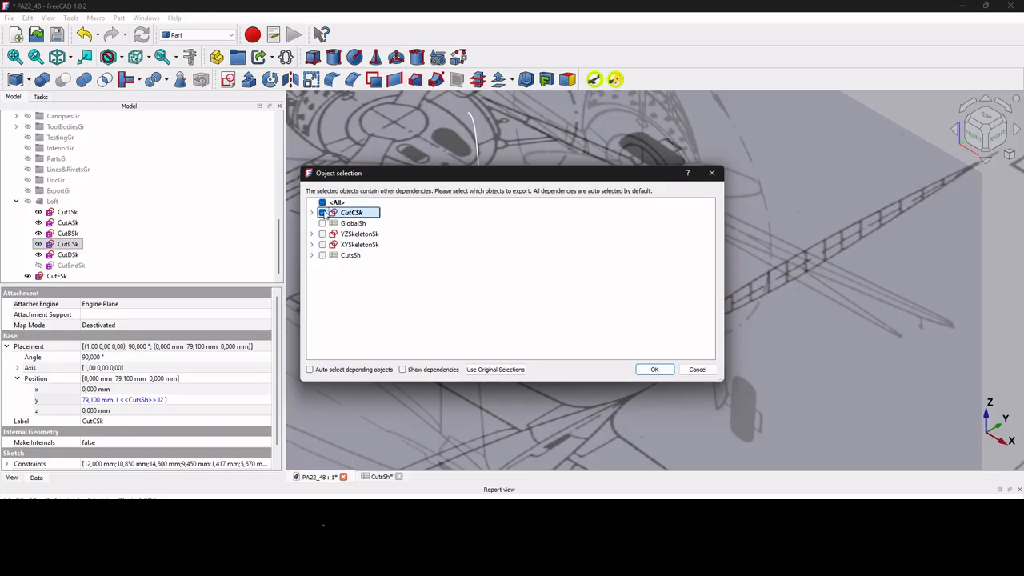
click(654, 369)
key(ctrl+v)
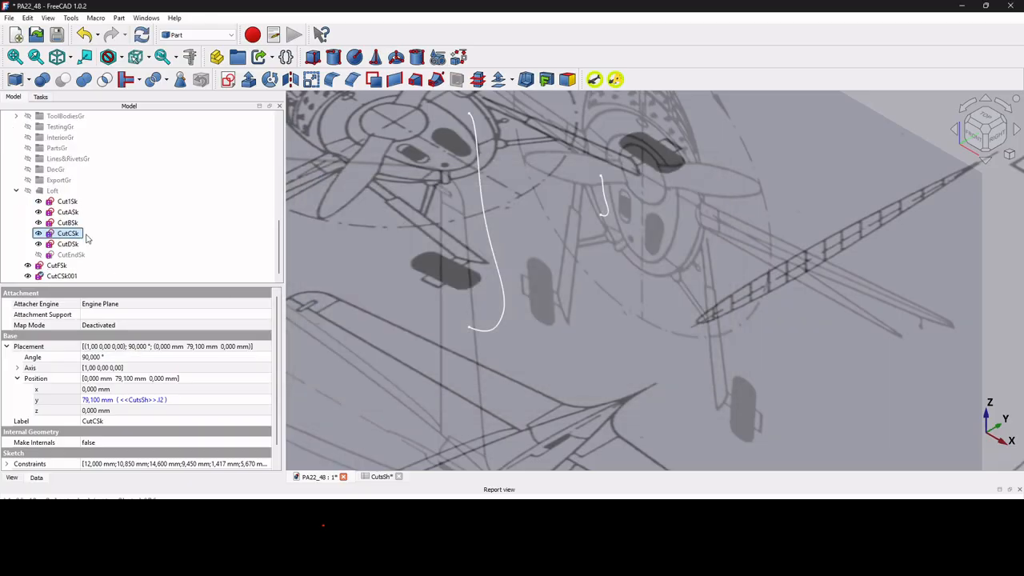
Rename the duplicated CutCSk sketch as CutCDSK.
click(67, 277)
key(F2)
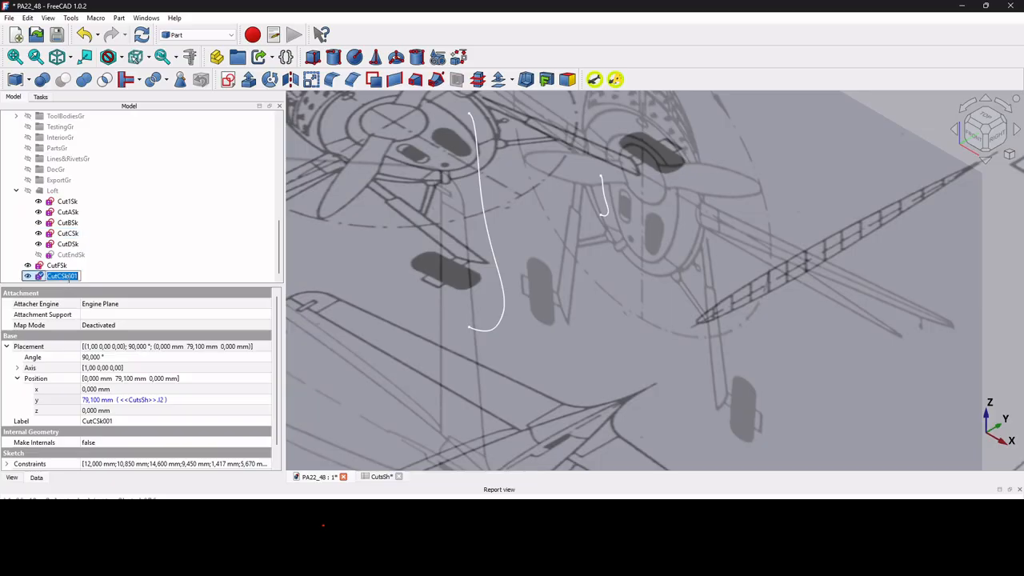
drag(67, 276, 81, 273)
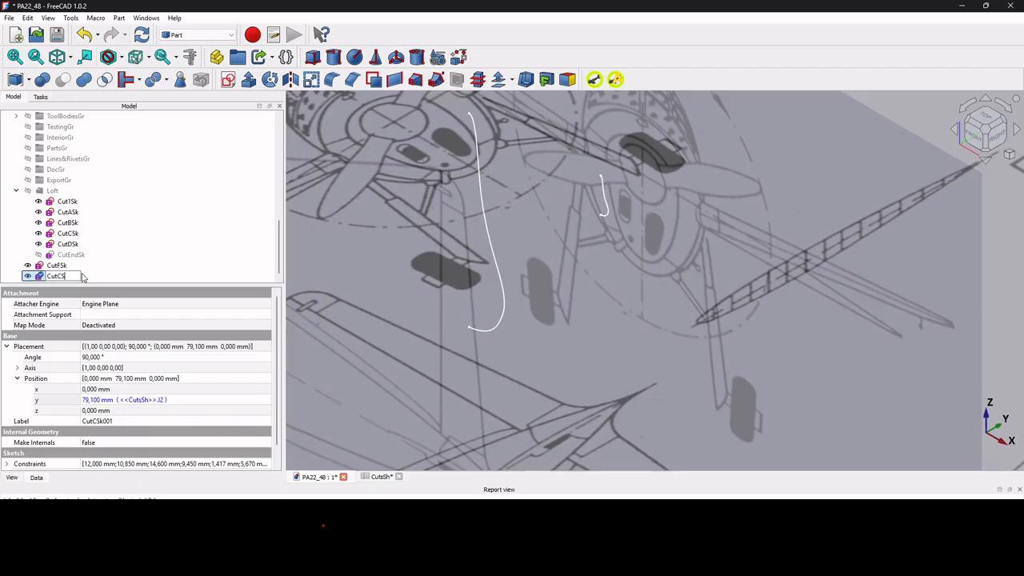
key(Return)
Change the Y position expression of the CutCDSK sketch to <<CutsSh>>.J2, the CutCD column's YCut value.
click(382, 477)
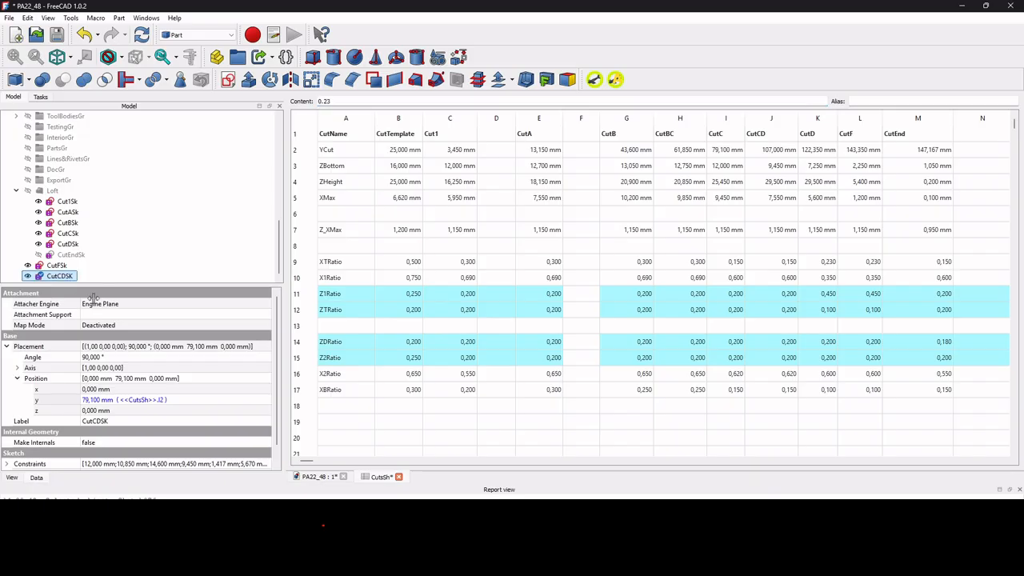
click(234, 400)
click(259, 398)
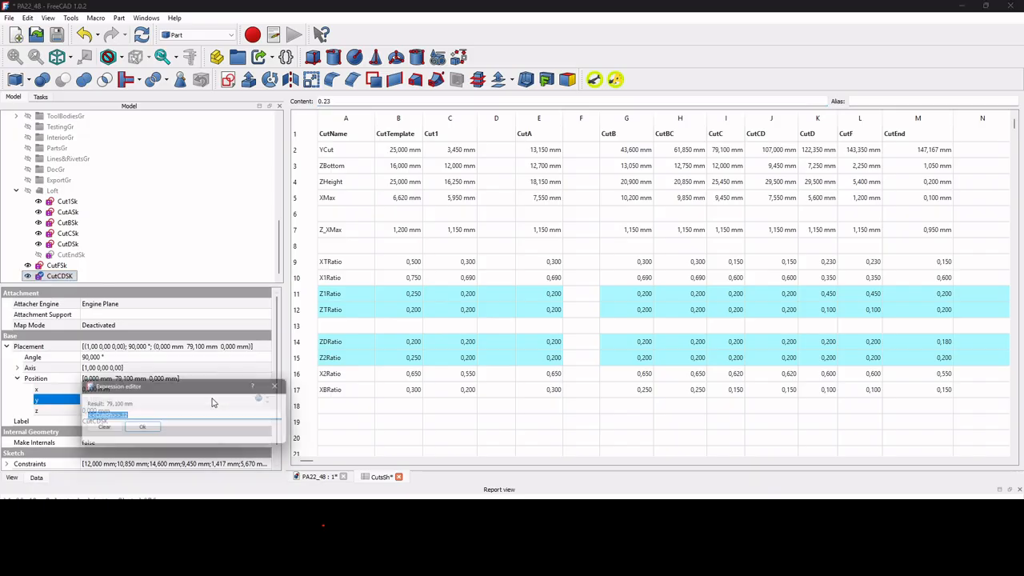
click(124, 418)
key(BackSpace)
text(J)
key(Return)
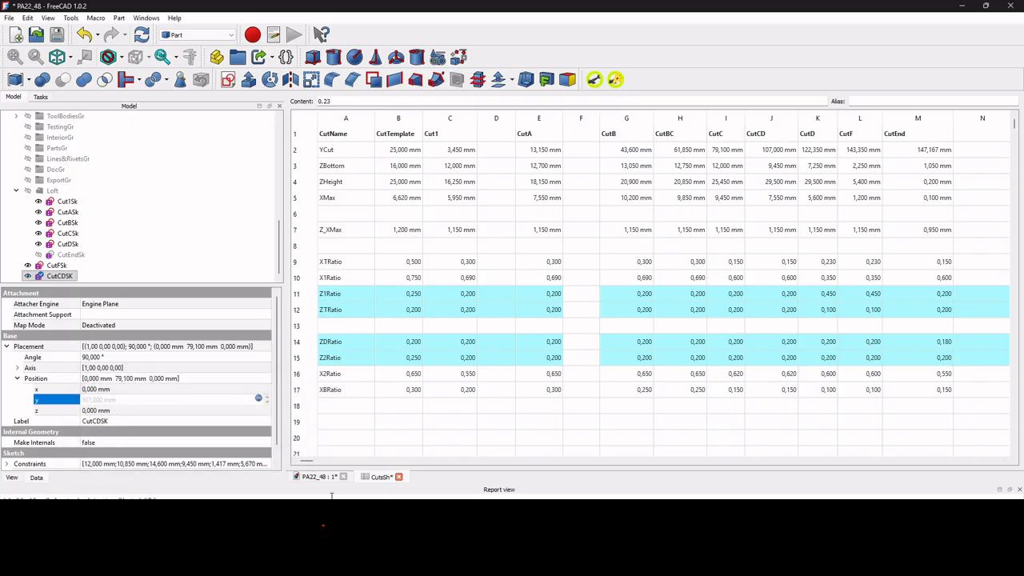
Run the target-column macro on the CutCDSK sketch with column J to relink its constraints.
click(316, 477)
click(67, 276)
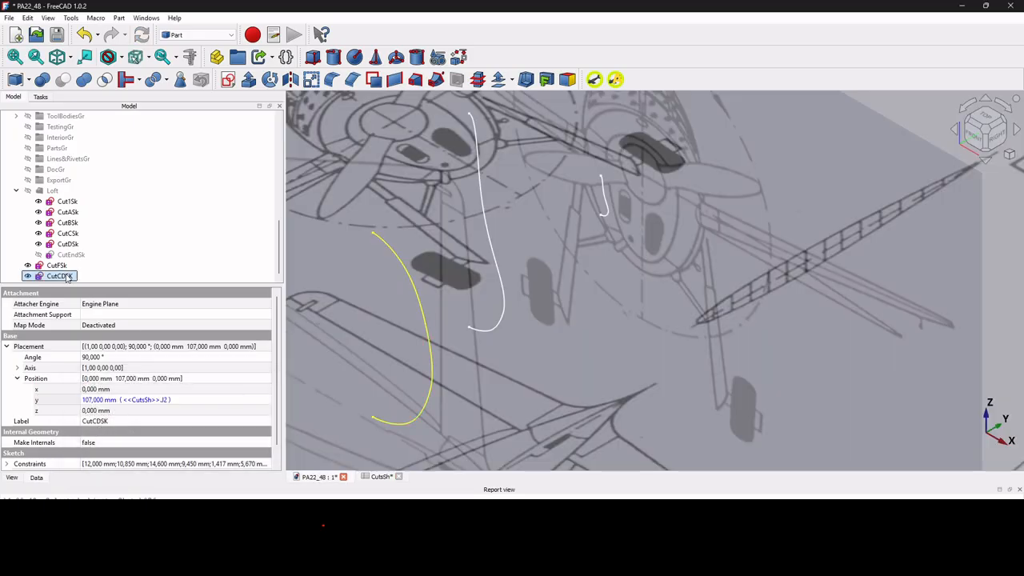
click(615, 79)
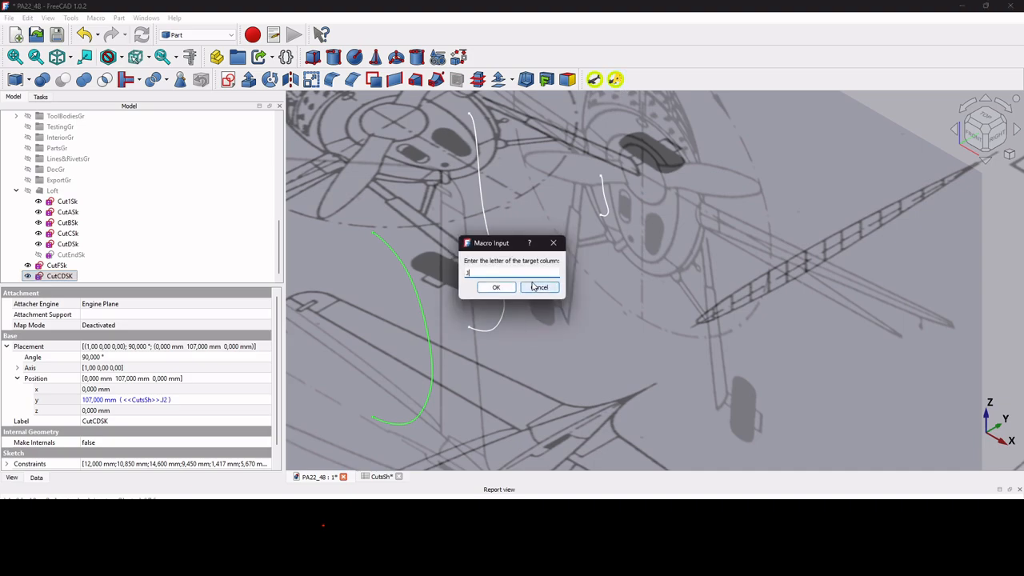
key(Return)
scroll(597, 295, down, 3)
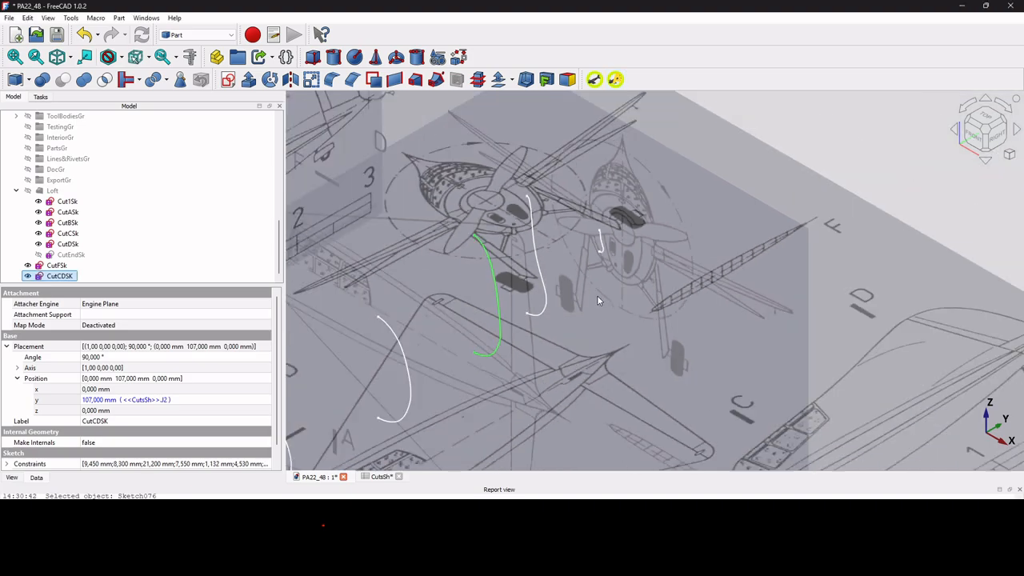
Duplicate the CutBSk sketch from the Loft on its own, excluding all its dependencies.
click(69, 224)
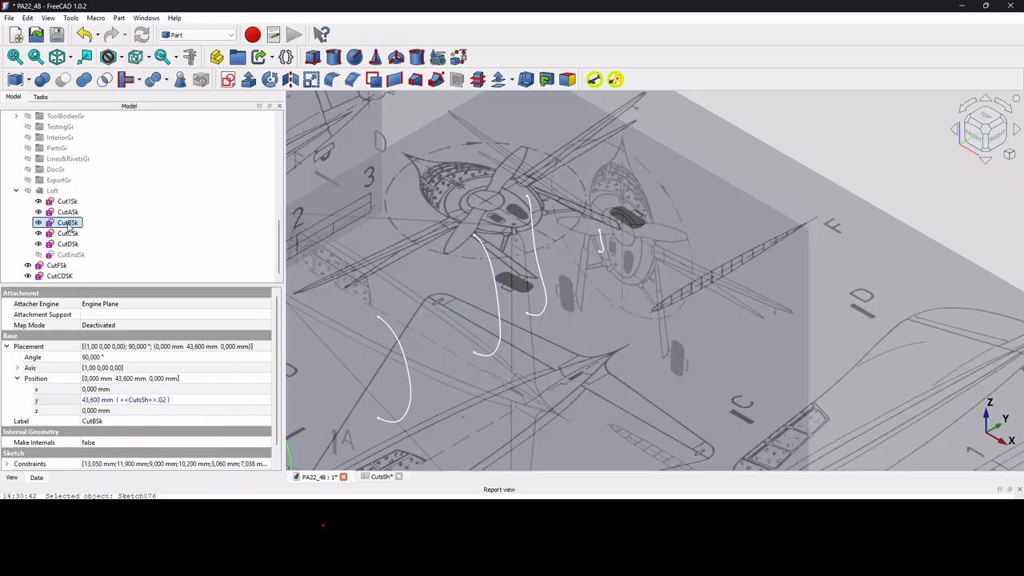
key(ctrl+e)
click(323, 202)
click(323, 213)
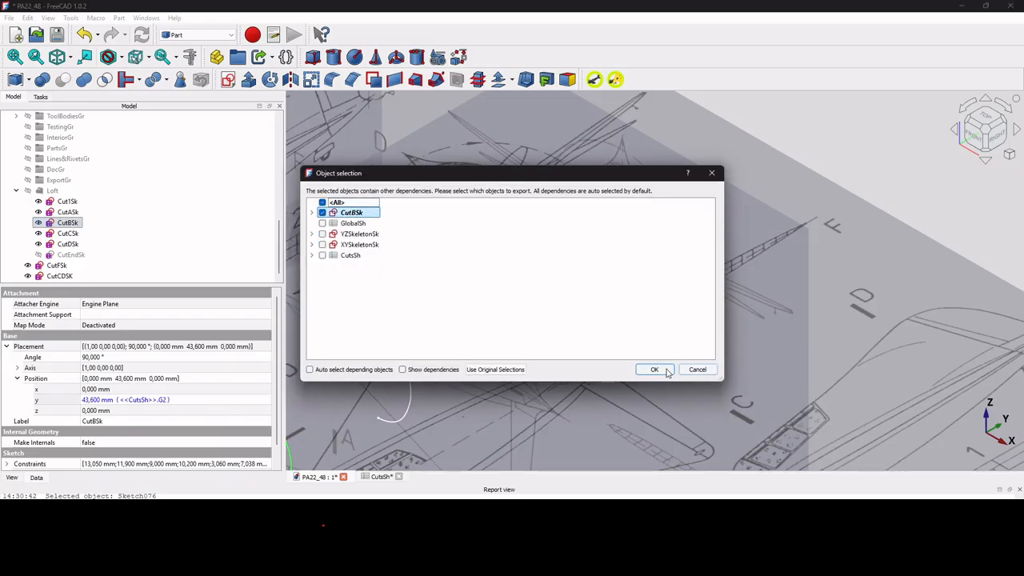
click(653, 370)
key(ctrl+v)
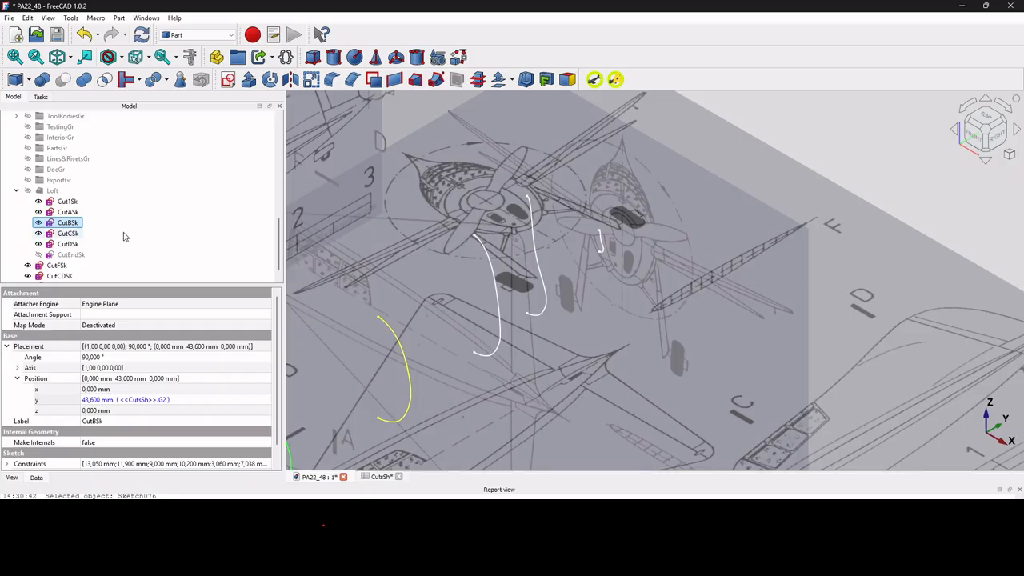
Rename the duplicated CutBSk sketch as CutBCSk.
scroll(124, 240, down, 1)
click(57, 276)
click(59, 276)
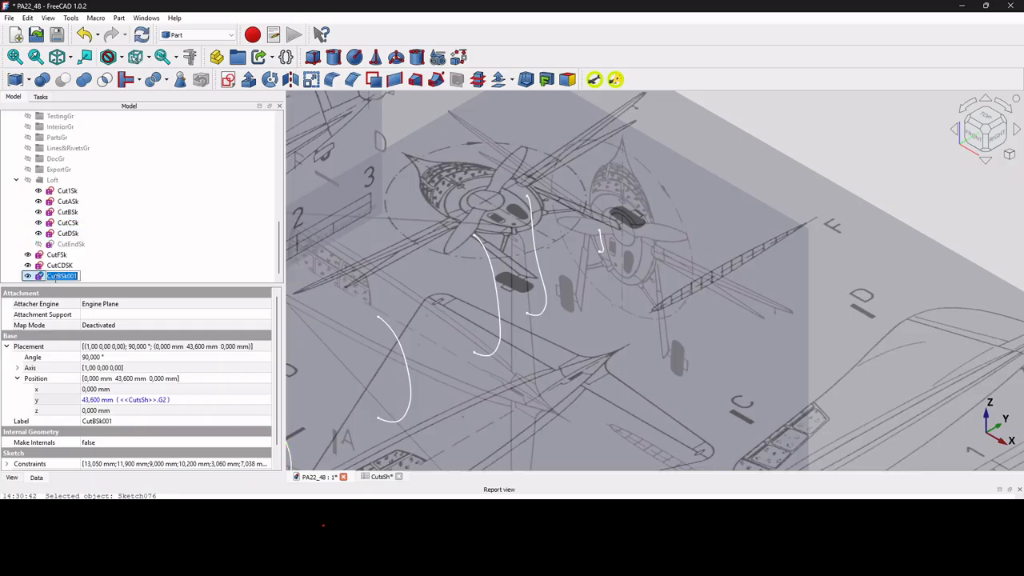
drag(62, 276, 106, 273)
text(CS)
key(Return)
Change the Y position expression of the CutBCSk sketch to <<CutsSh>>.H2.
click(194, 399)
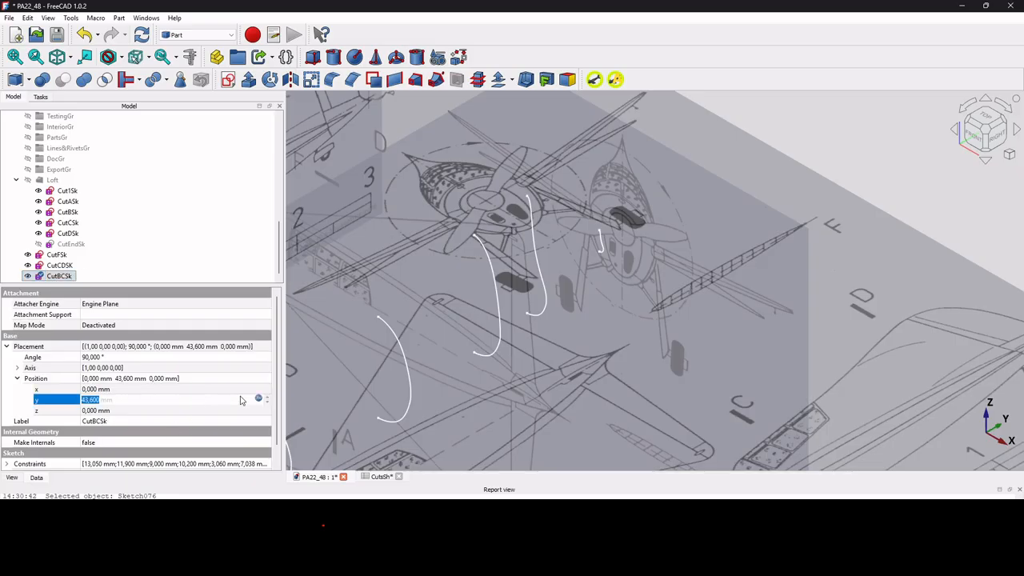
click(264, 400)
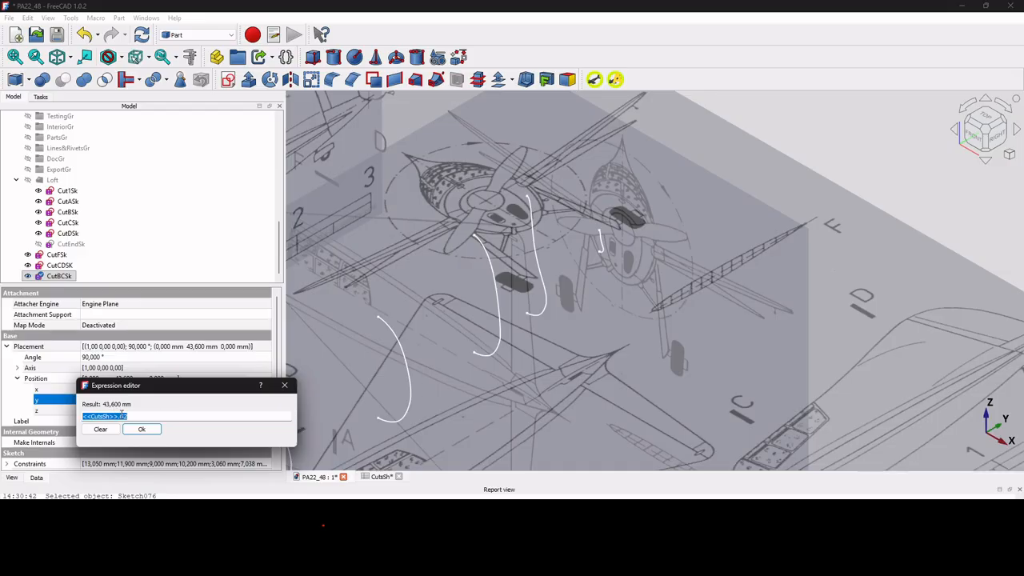
click(124, 416)
key(BackSpace)
key(BackSpace)
text(H2)
key(Return)
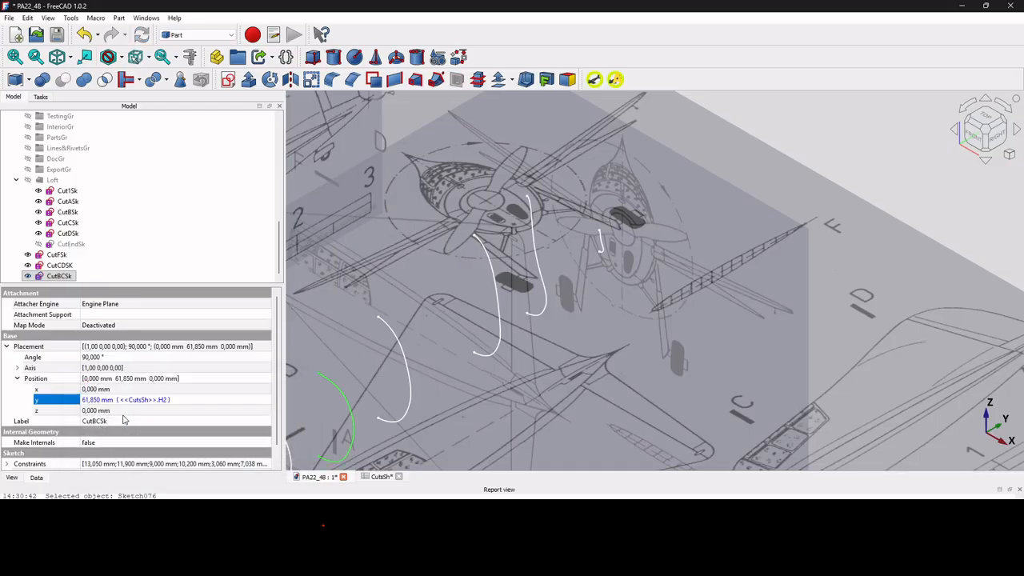
Run the target-column macro on the CutBCSk sketch to relink its constraints to column H of CutsSh.
click(67, 277)
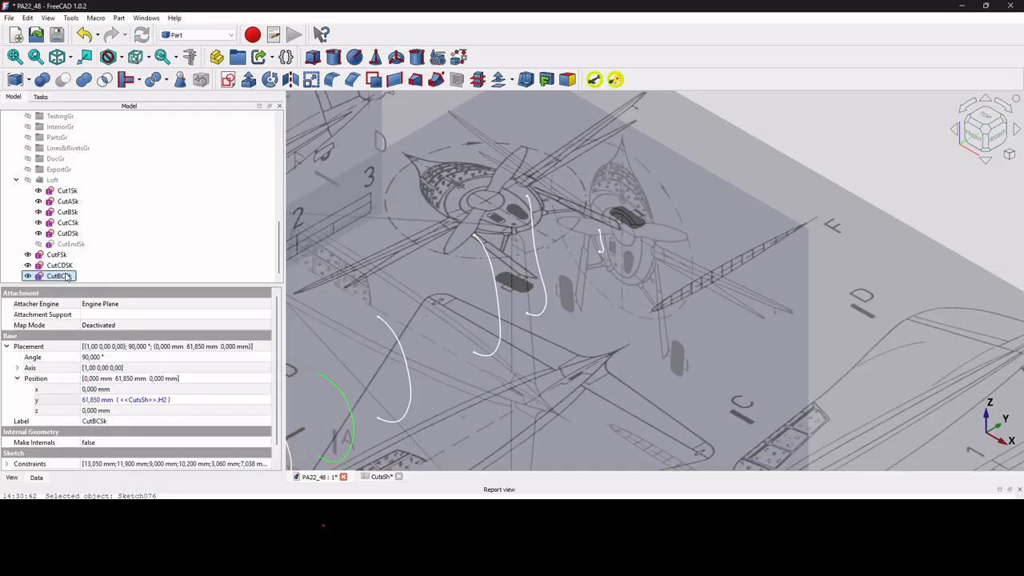
click(614, 79)
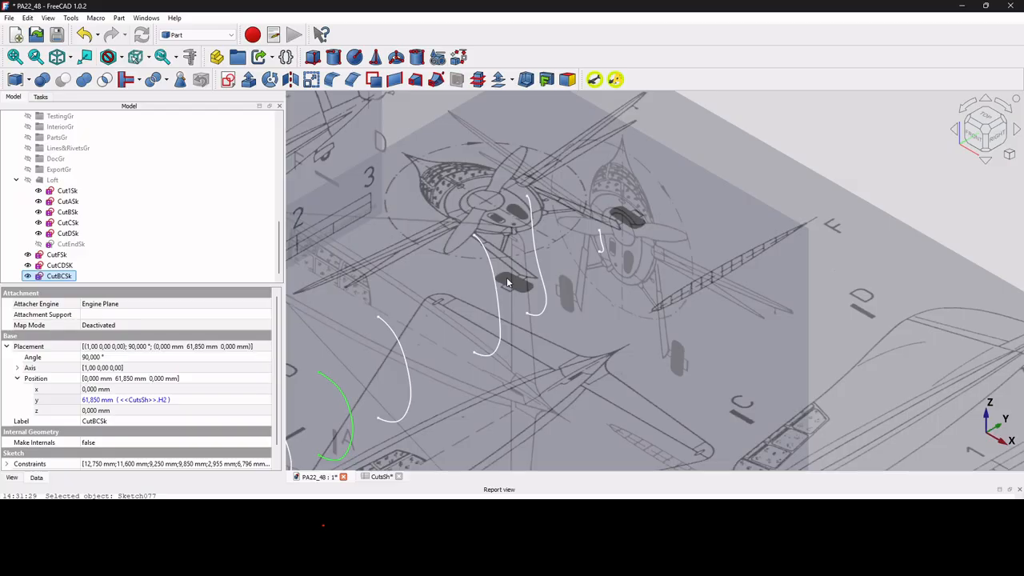
scroll(496, 254, down, 1)
scroll(497, 255, down, 2)
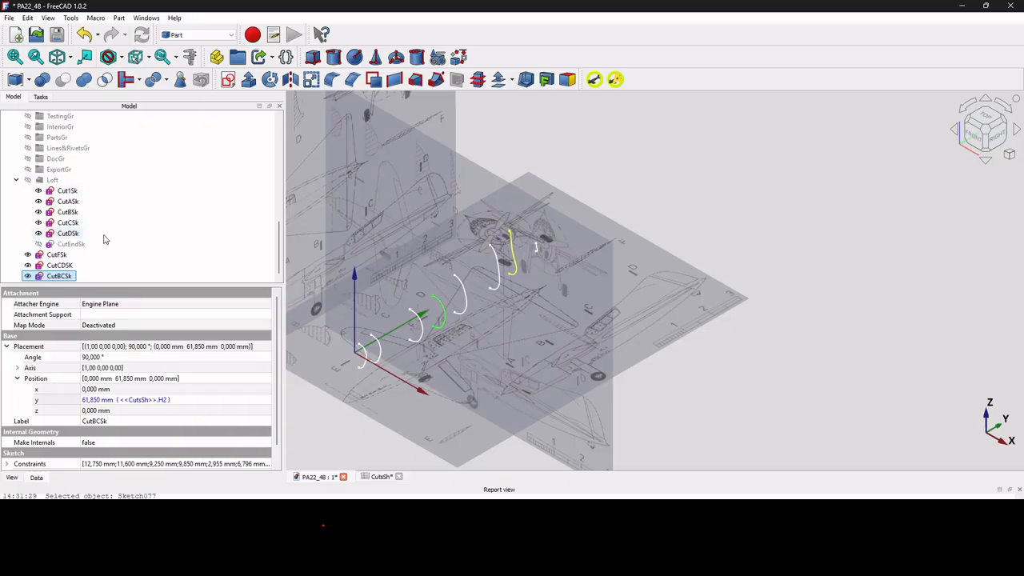
Open the Loft's section links for editing and clear the current section selection.
click(52, 180)
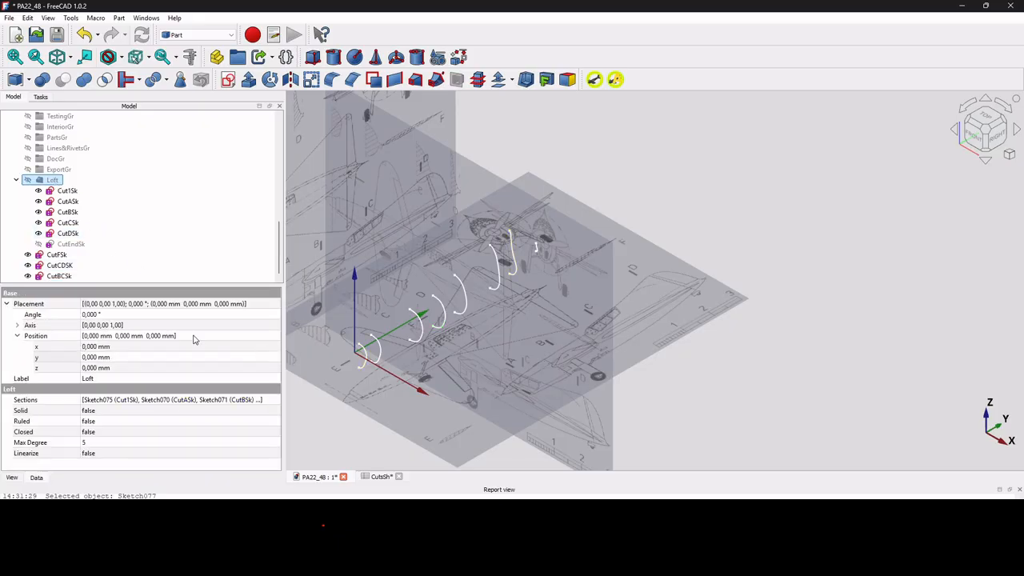
click(219, 403)
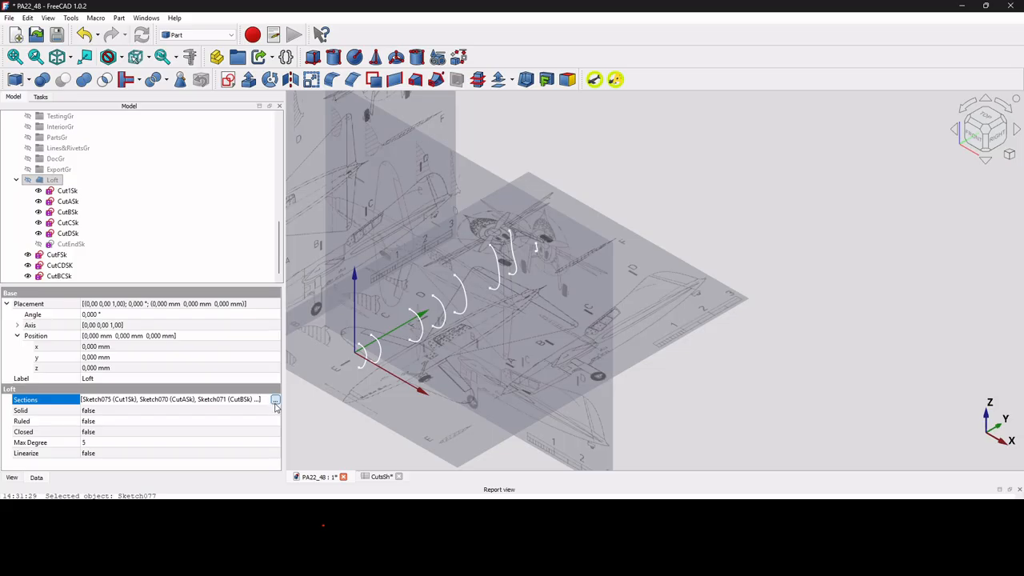
click(275, 400)
click(422, 386)
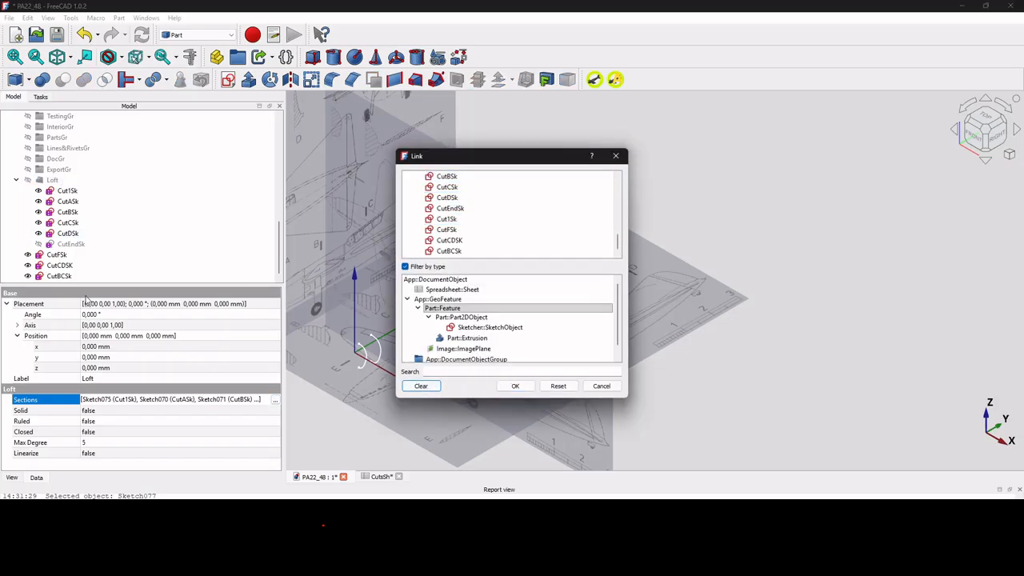
click(58, 276)
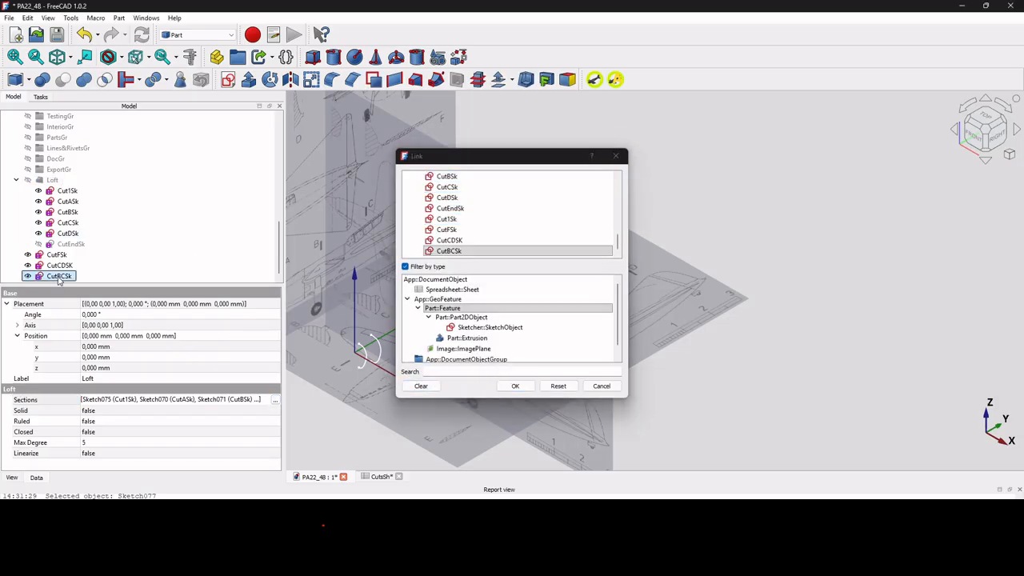
ctrl+click(67, 222)
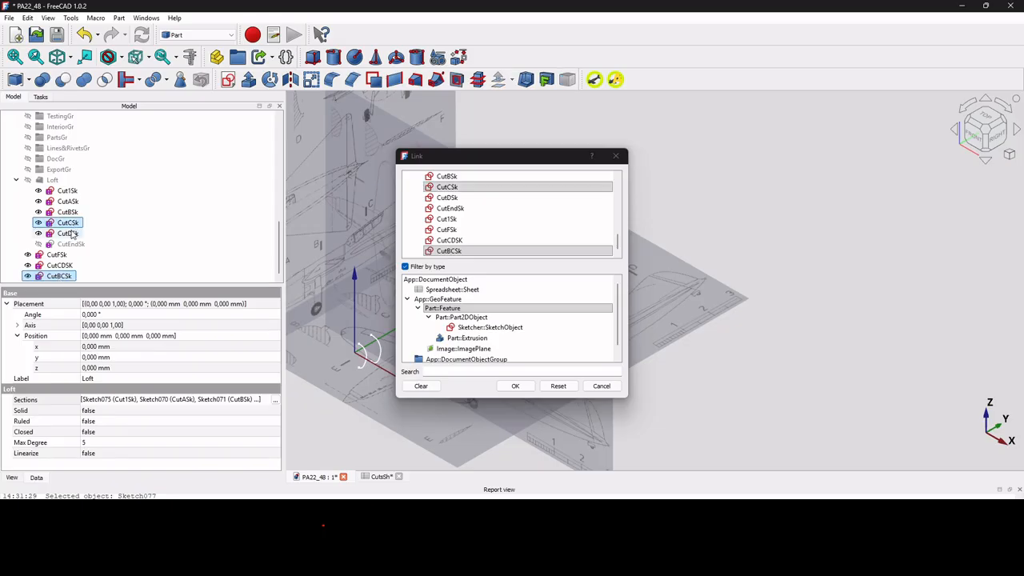
ctrl+click(67, 233)
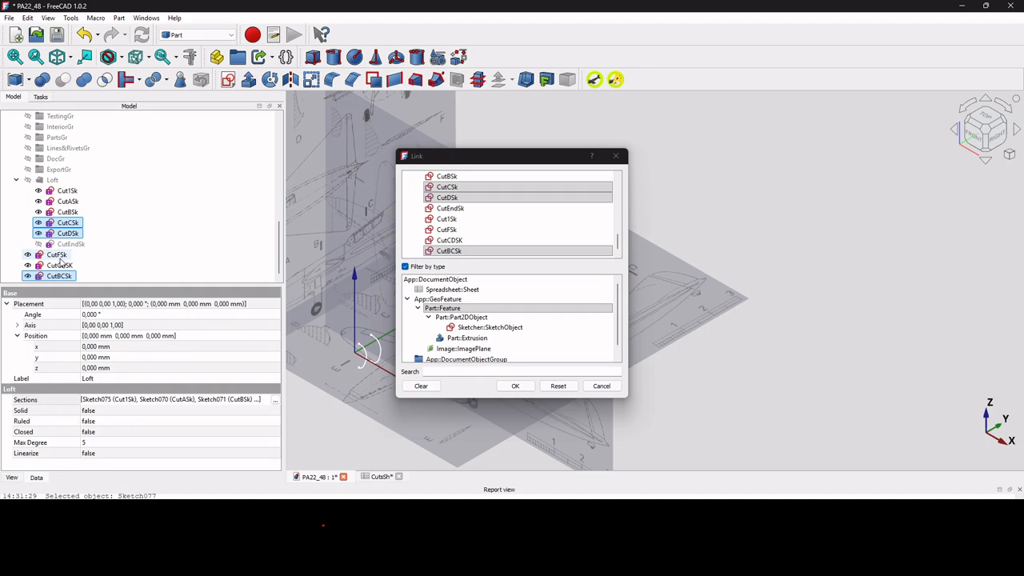
click(419, 386)
Set the Loft's sections to CutBCSk, CutCSk, CutCDSK, CutDSk, CutFSk and CutEndSk, in that order.
click(60, 276)
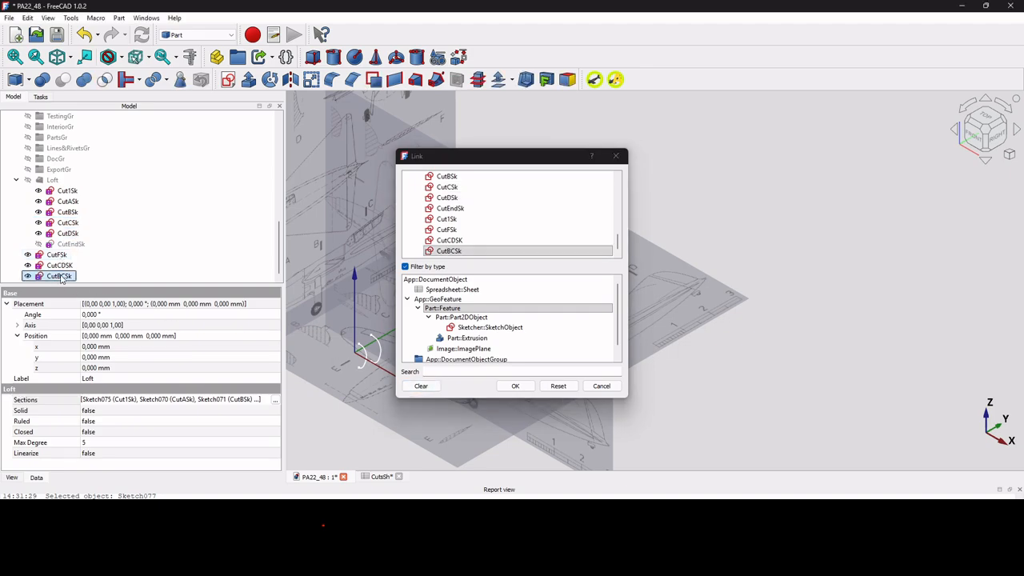
ctrl+click(67, 222)
ctrl+click(60, 265)
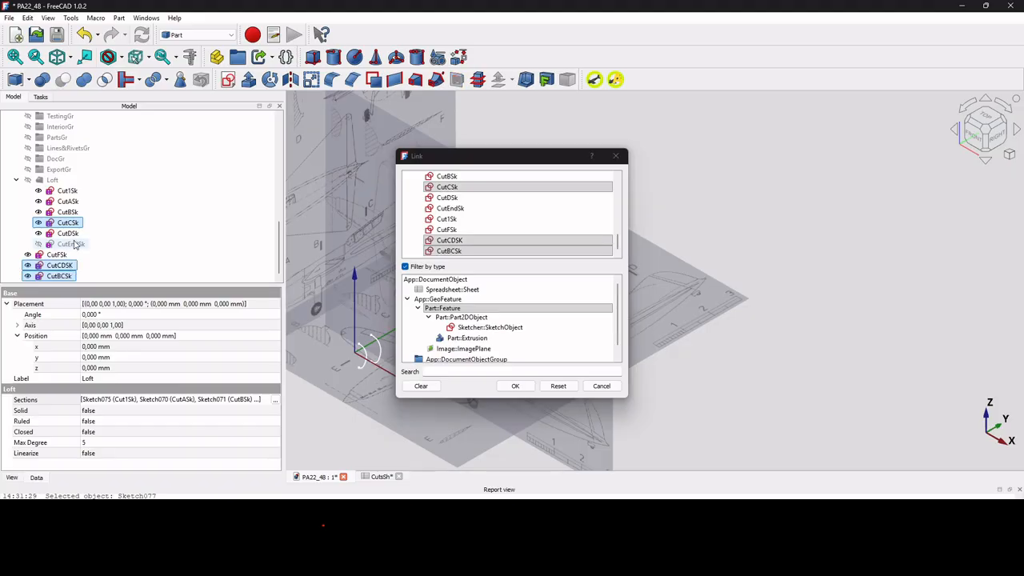
ctrl+click(67, 233)
ctrl+click(57, 255)
ctrl+click(70, 244)
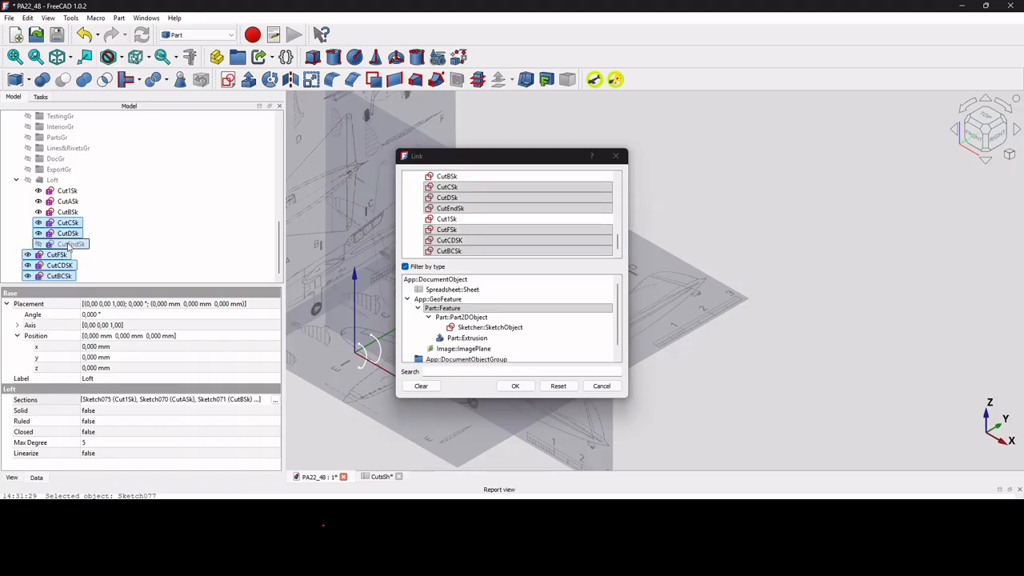
click(515, 385)
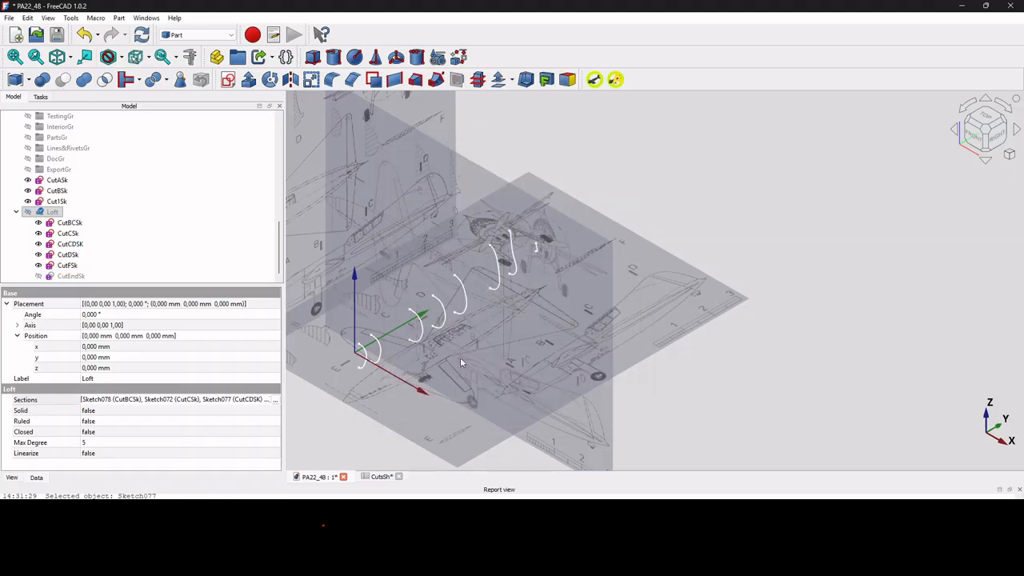
Recompute the Loft and make it visible.
click(55, 212)
right_click(56, 212)
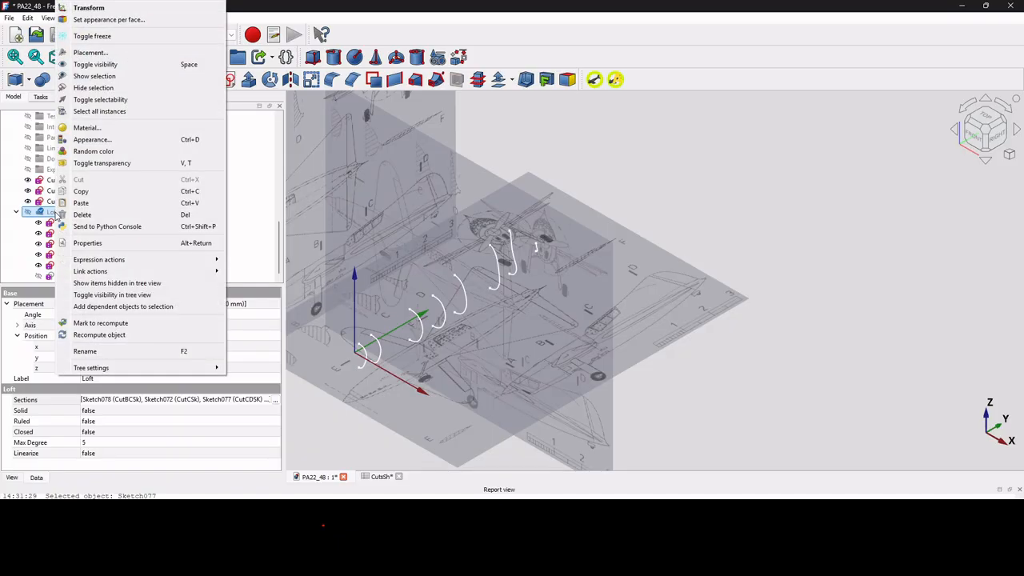
click(124, 340)
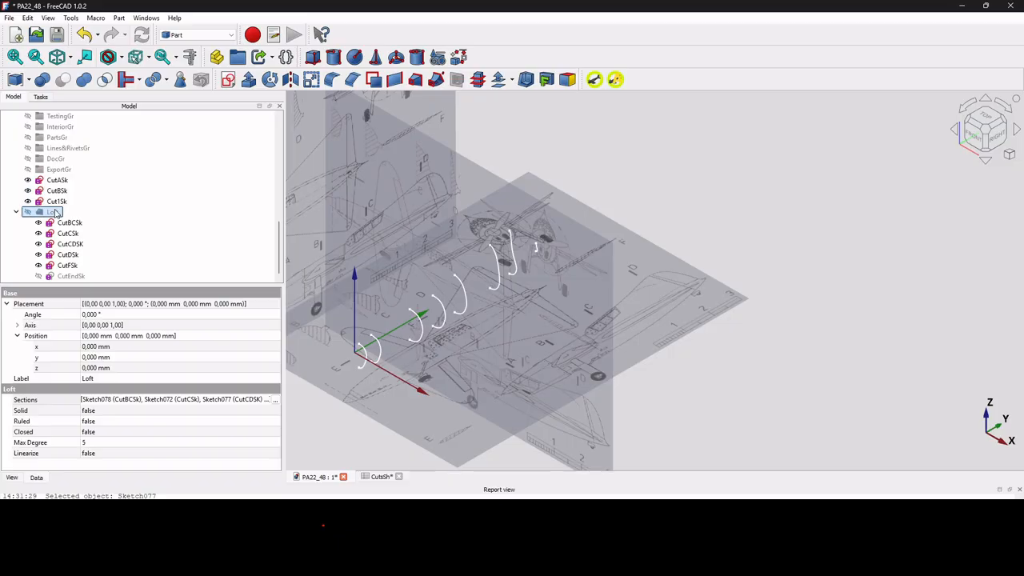
key(space)
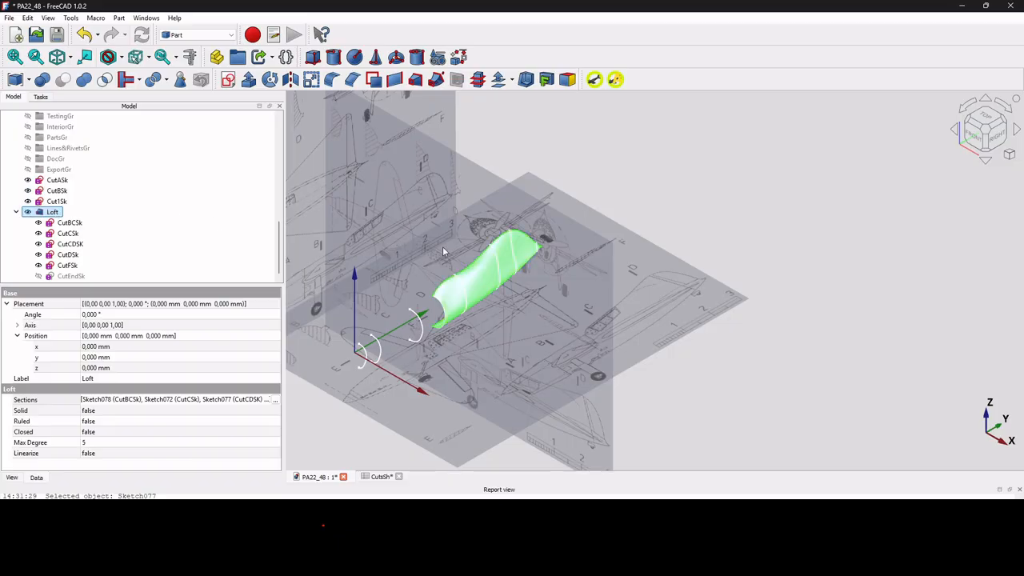
Examine the rear fuselage Loft's shape in perspective and against the side-view blueprint.
scroll(501, 264, up, 3)
scroll(501, 264, down, 1)
middle_drag(501, 264, 729, 213)
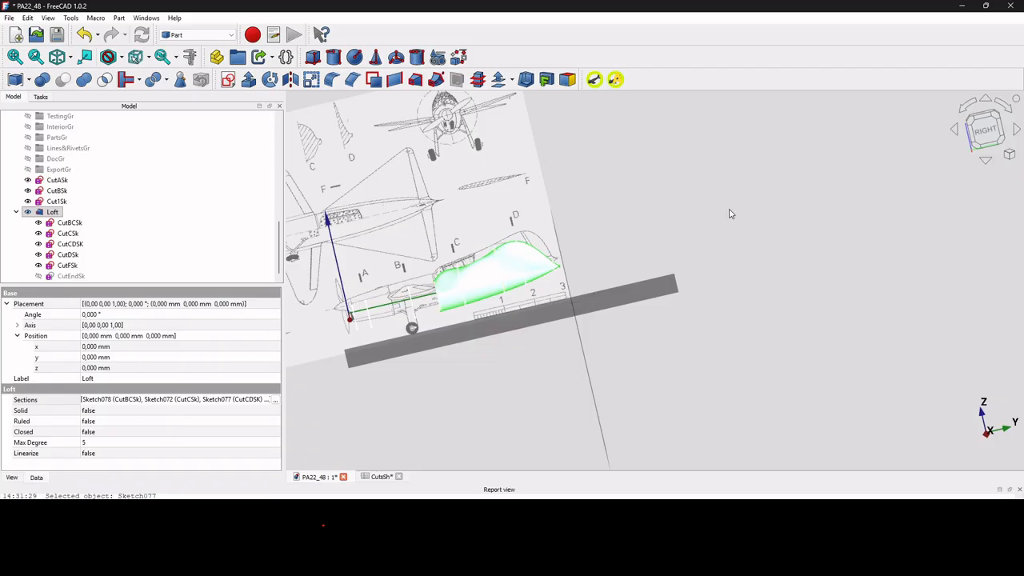
click(985, 129)
scroll(551, 253, up, 5)
scroll(551, 254, down, 3)
middle_drag(550, 253, 622, 277)
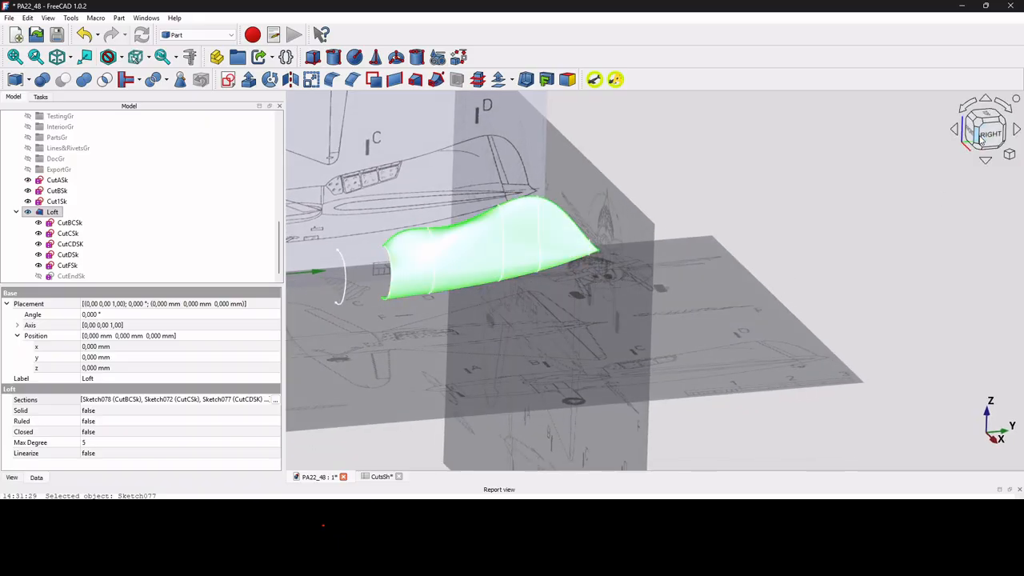
click(980, 141)
scroll(513, 249, up, 3)
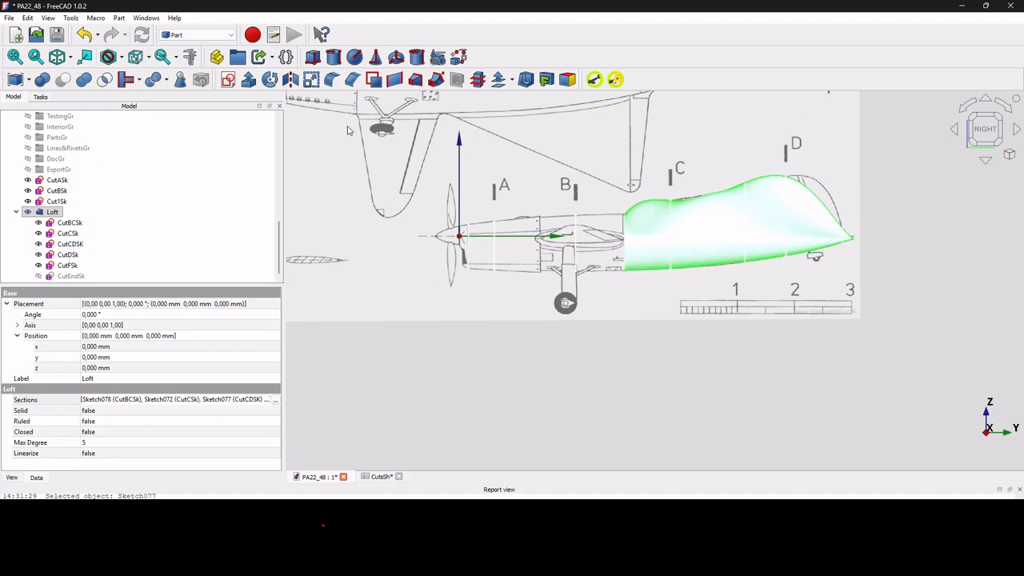
Create a second loft for the front fuselage from the profiles Cut1Sk, CutASk, CutBSk and CutBCSk, in that order.
click(416, 80)
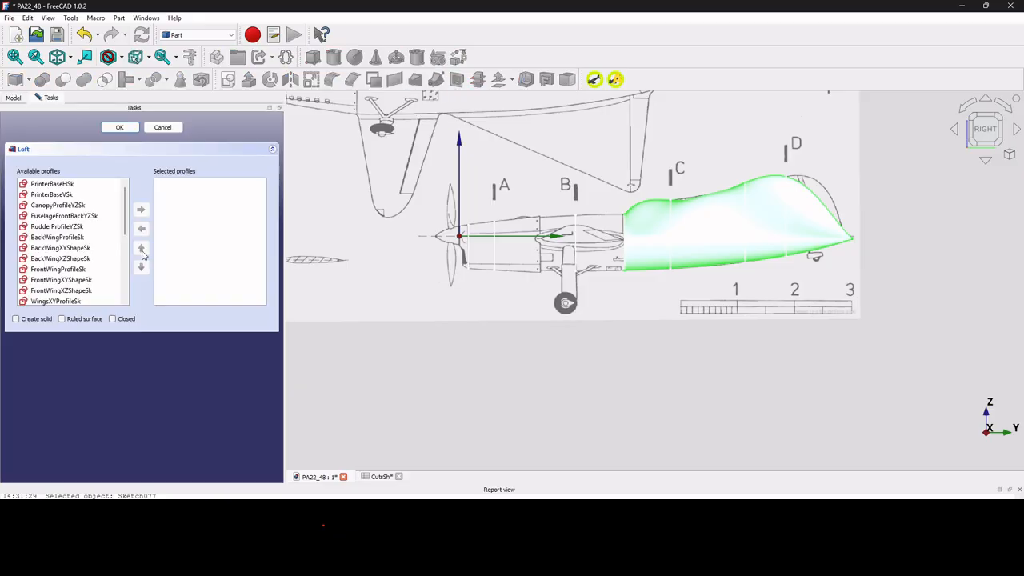
scroll(127, 298, down, 5)
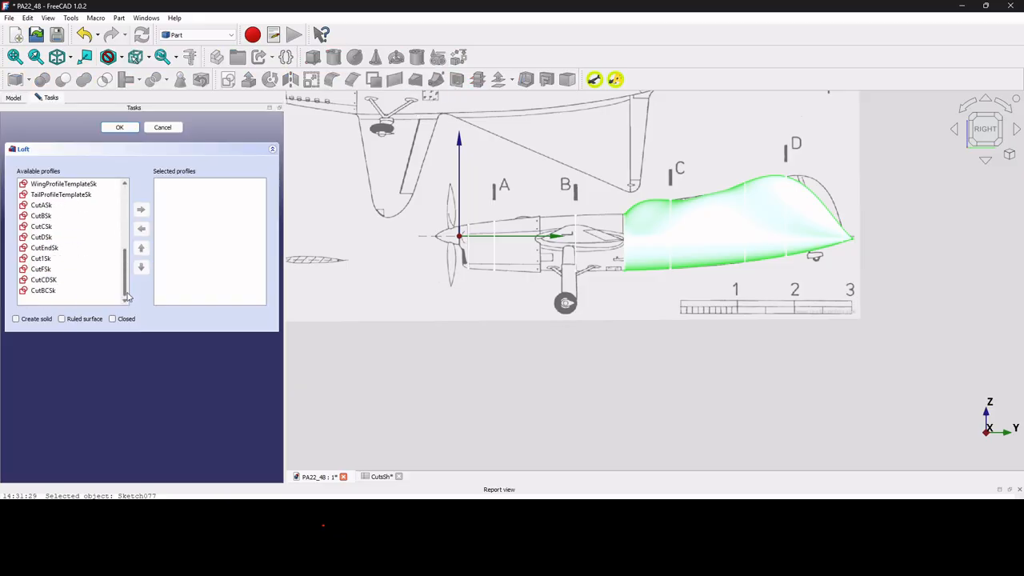
click(68, 259)
click(66, 206)
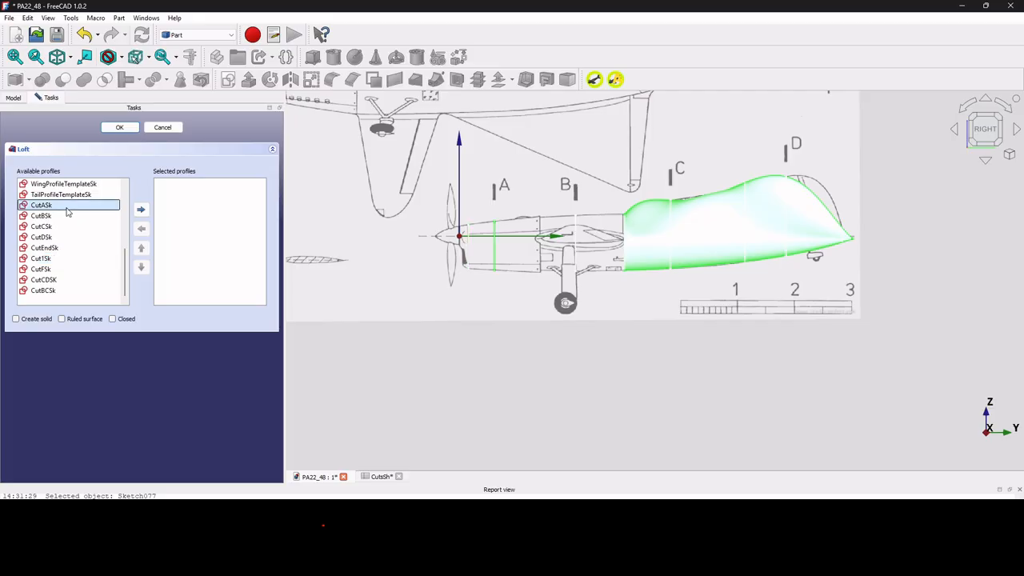
click(67, 215)
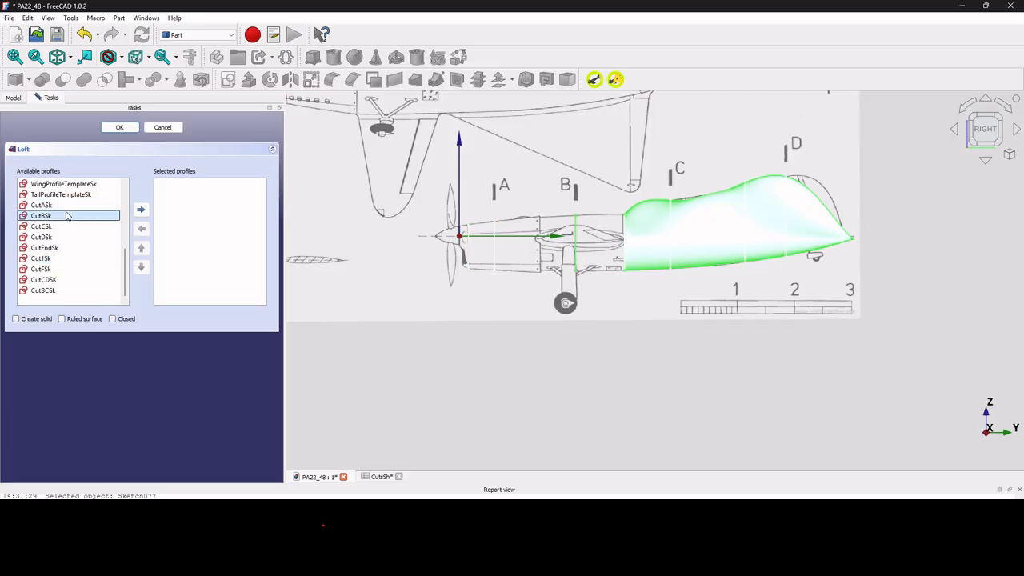
click(59, 293)
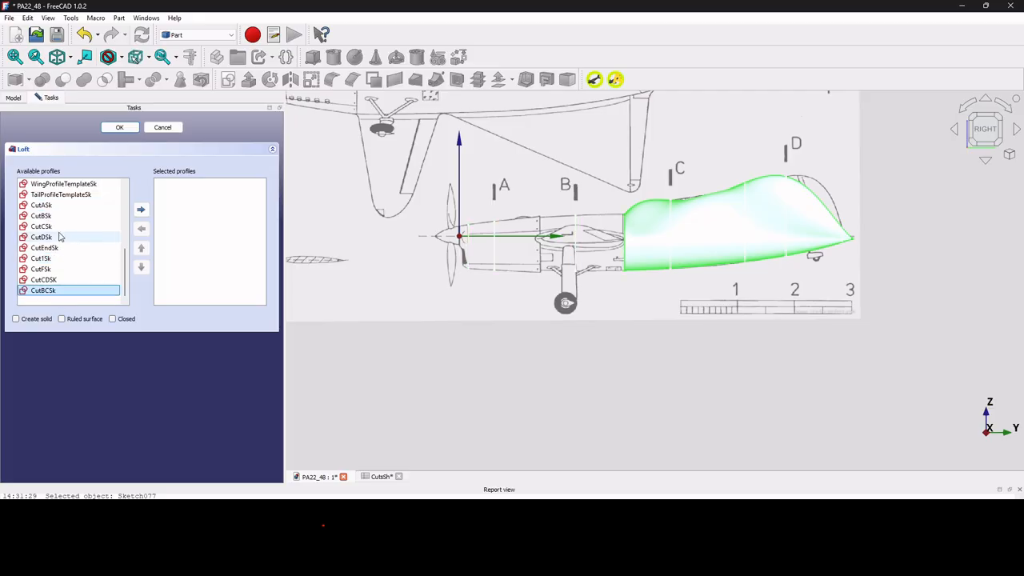
double_click(60, 259)
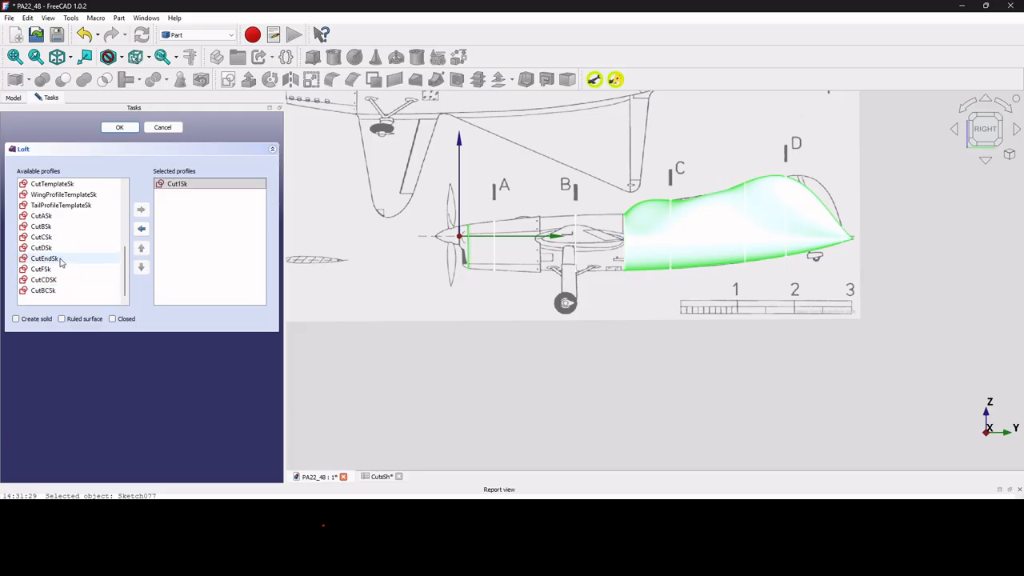
double_click(59, 216)
double_click(58, 228)
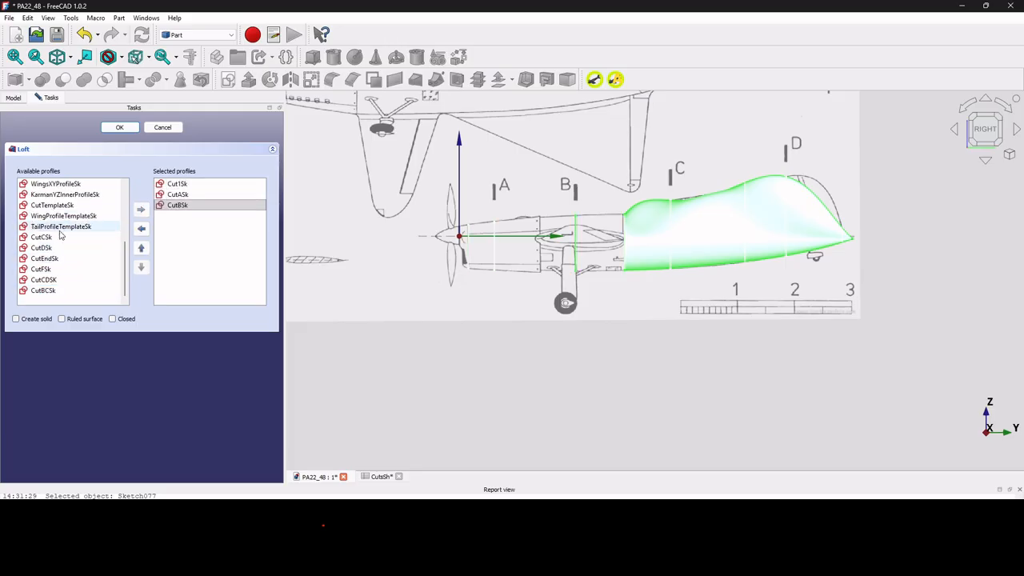
double_click(58, 292)
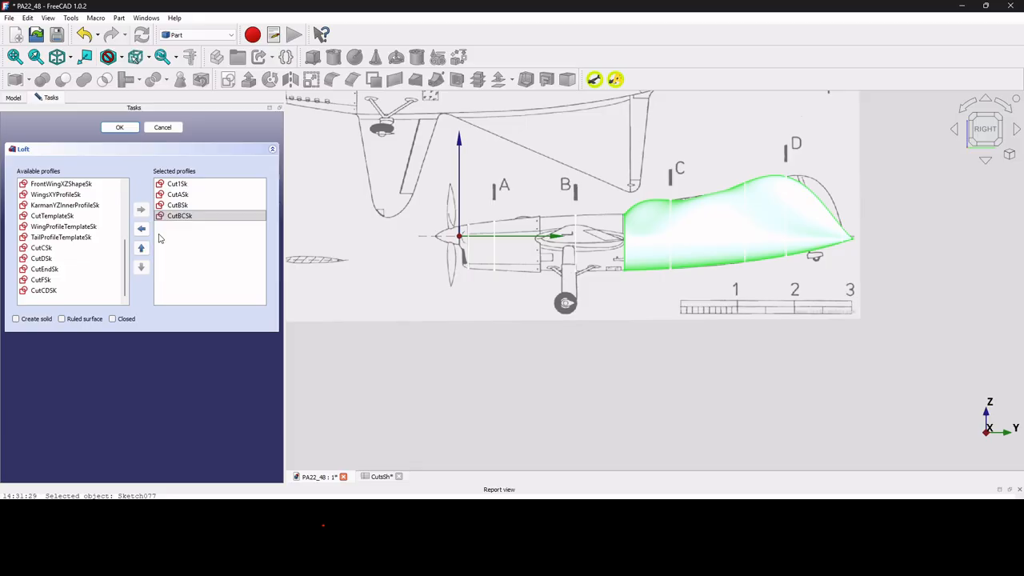
click(129, 127)
Examine the front and rear loft surfaces and the transition between them at the CutBCSk section.
scroll(572, 261, up, 4)
scroll(577, 260, down, 2)
middle_drag(578, 261, 605, 299)
scroll(606, 299, down, 2)
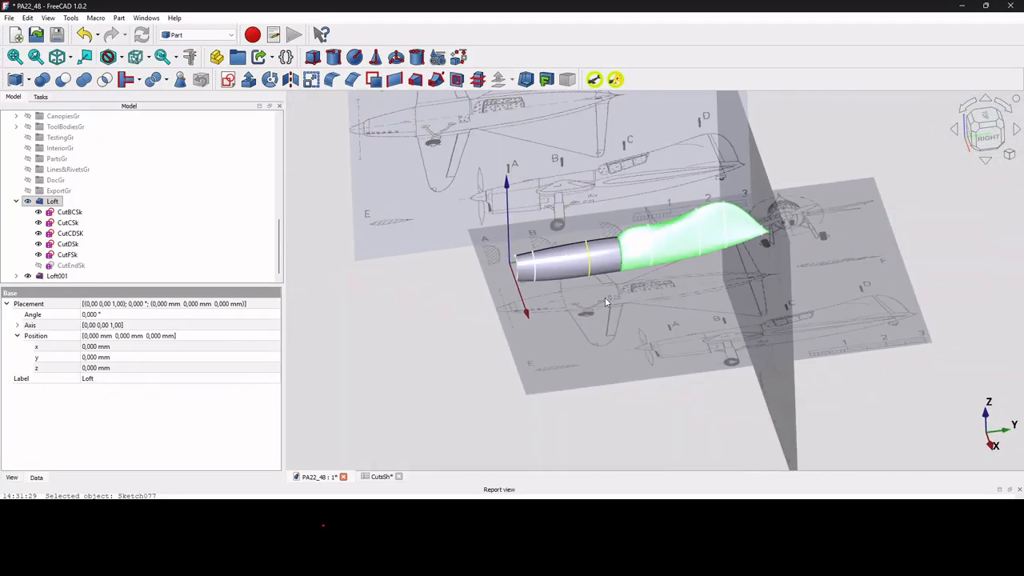
scroll(664, 283, up, 2)
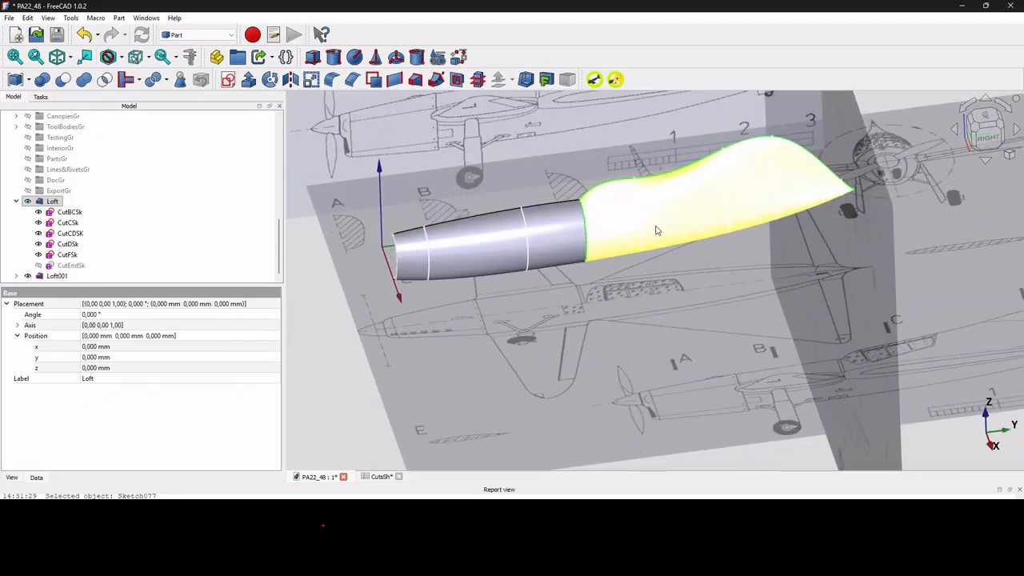
scroll(654, 232, up, 3)
scroll(648, 235, down, 3)
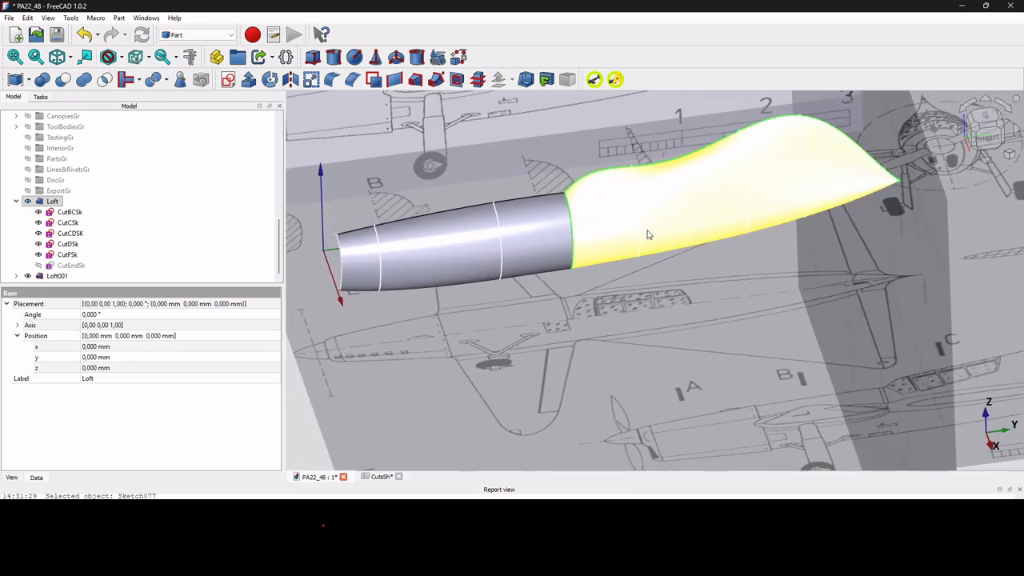
scroll(720, 186, up, 3)
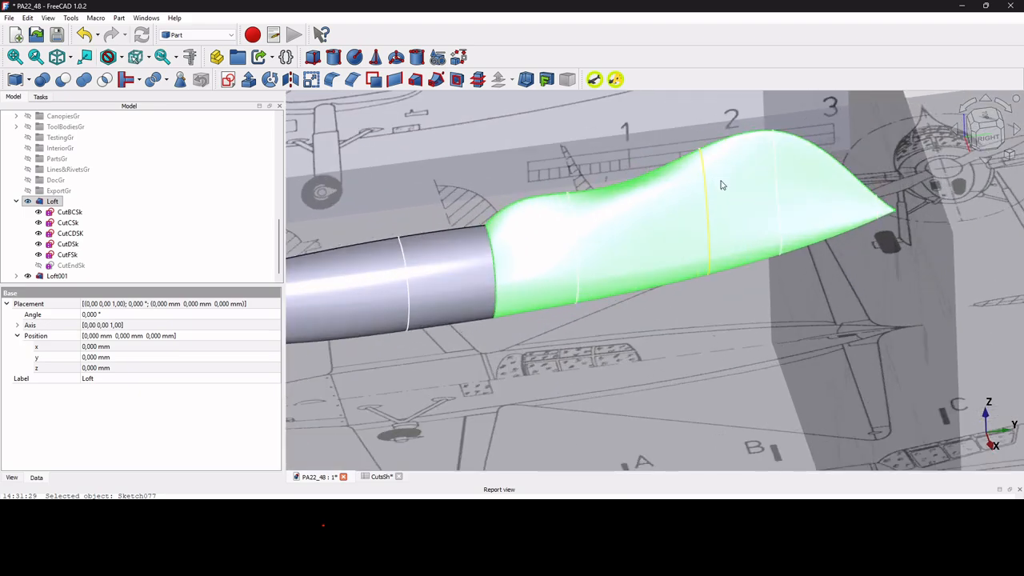
click(970, 138)
mouse_move(495, 278)
middle_down()
mouse_move(337, 295)
mouse_move(446, 303)
mouse_move(353, 290)
middle_up()
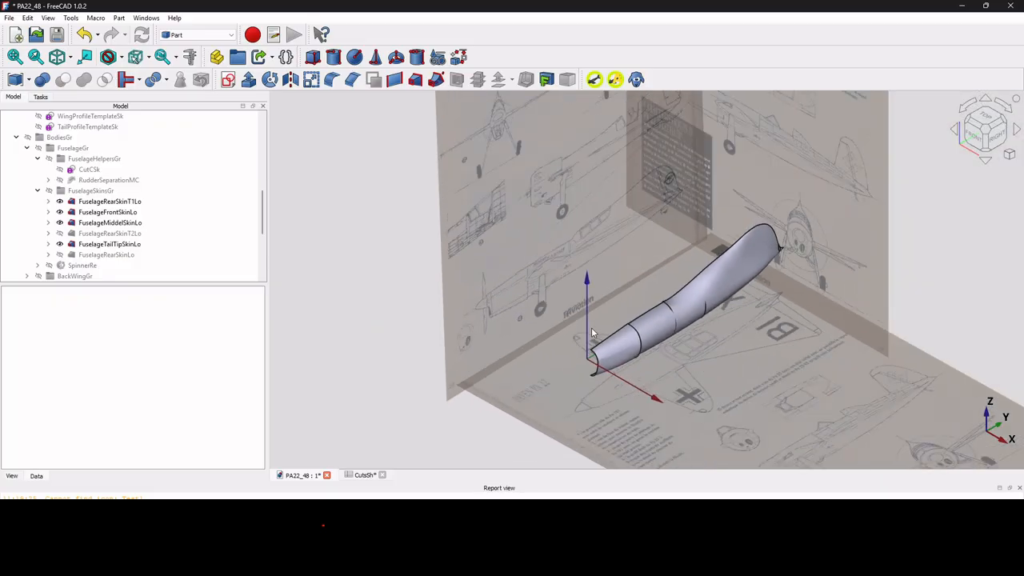
Hide FuselageRearSkinT1Lo, FuselageMiddelSkinLo and FuselageTailTipSkinLo, leaving only FuselageFrontSkinLo of the fuselage skins visible.
scroll(691, 364, up, 2)
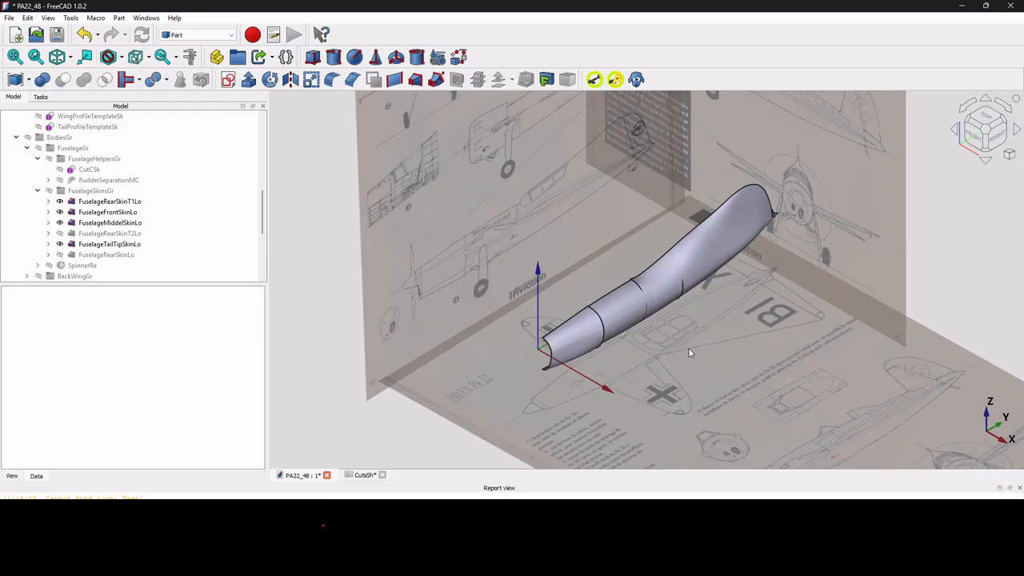
click(126, 206)
key(space)
click(120, 212)
key(space)
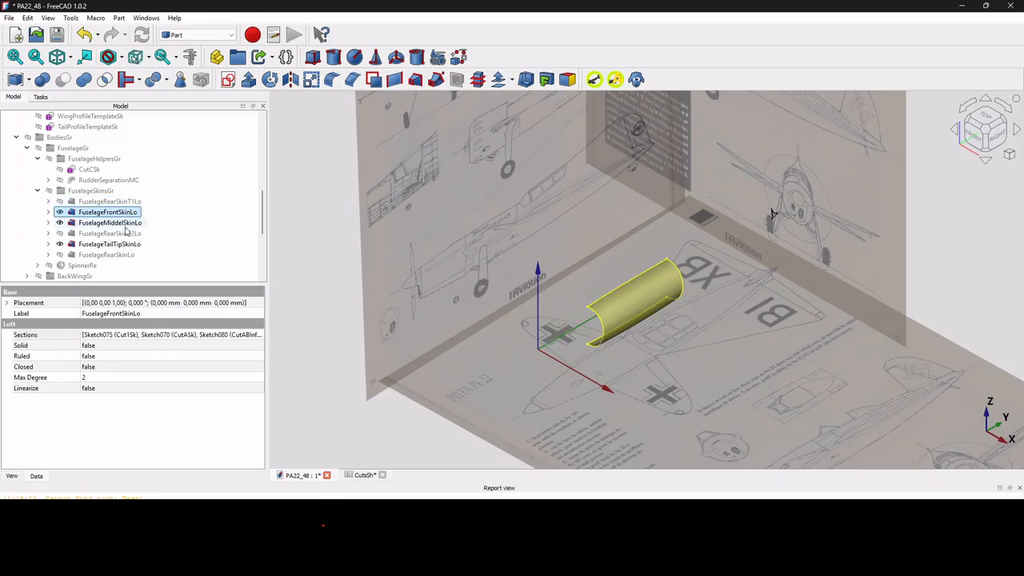
click(120, 222)
key(space)
click(125, 244)
key(space)
click(117, 212)
key(space)
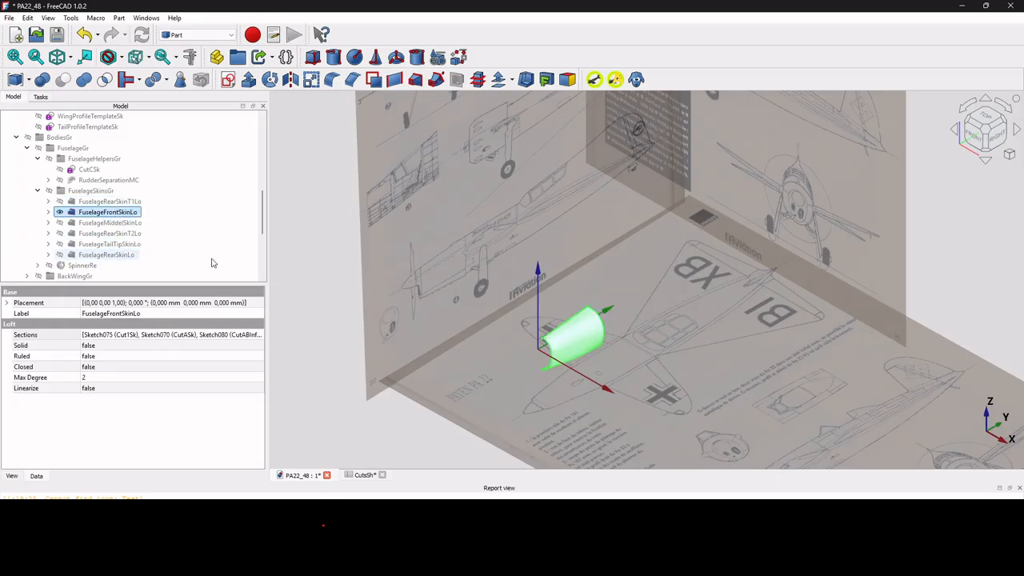
Inspect FuselageFrontSkinLo's section sketches, including CutABInflatedSk, and check the front skin against the blueprint from the right side.
click(48, 212)
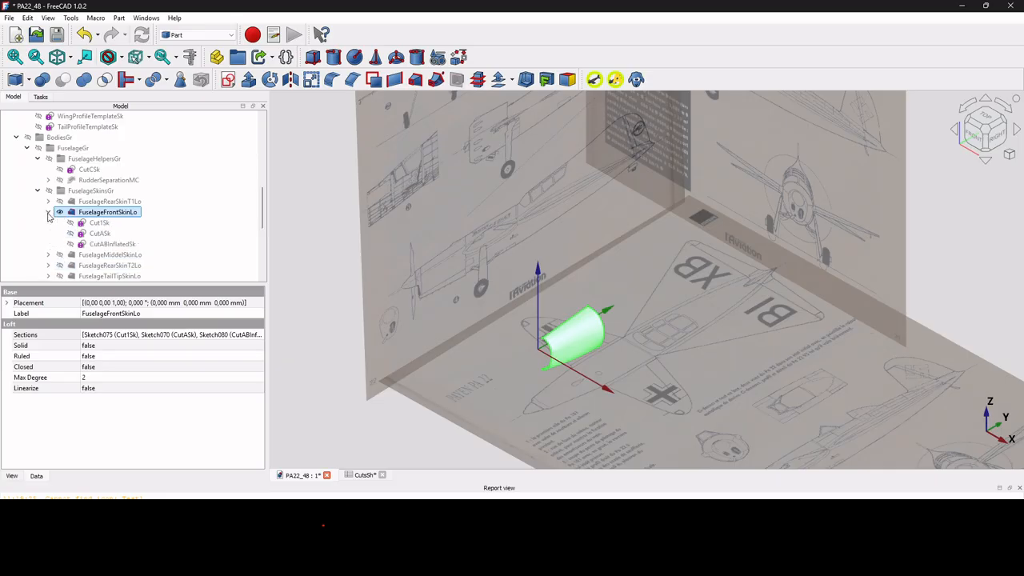
click(112, 244)
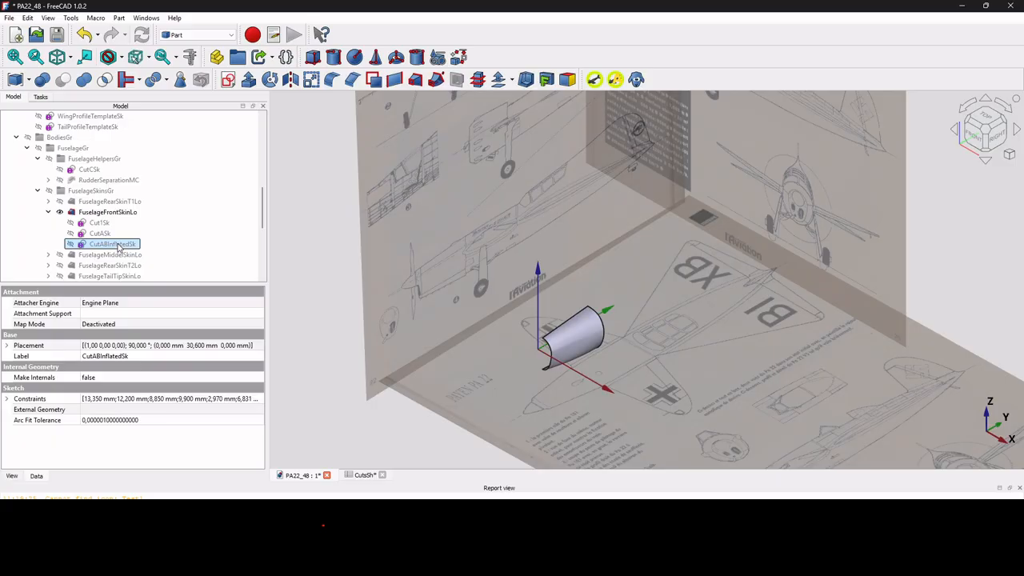
click(995, 138)
scroll(482, 232, up, 1)
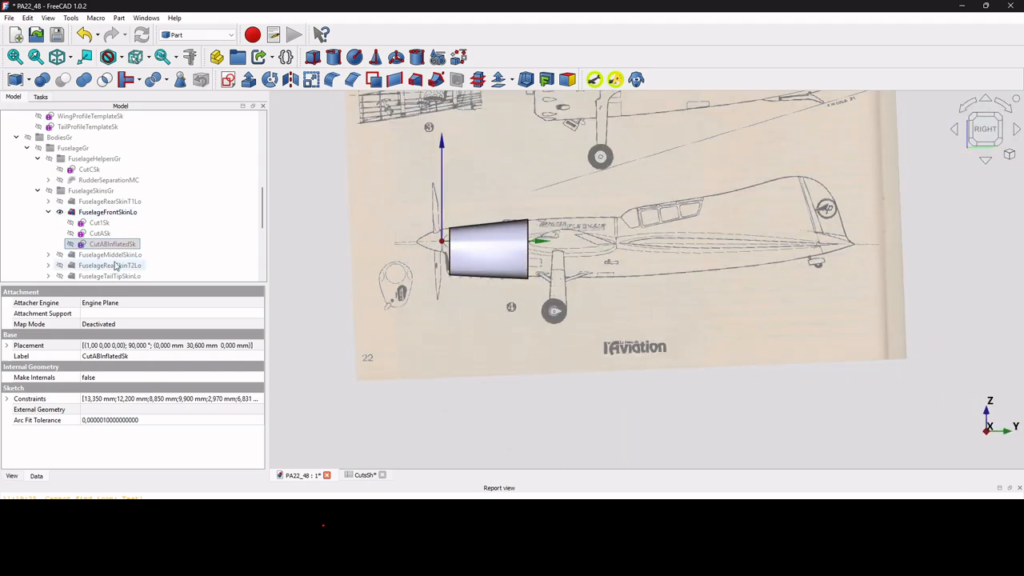
Hide FuselageFrontSkinLo and compare the CutABInflatedSk and CutABSk profiles side by side, leaving only CutABInflatedSk shown.
click(114, 213)
scroll(474, 224, up, 3)
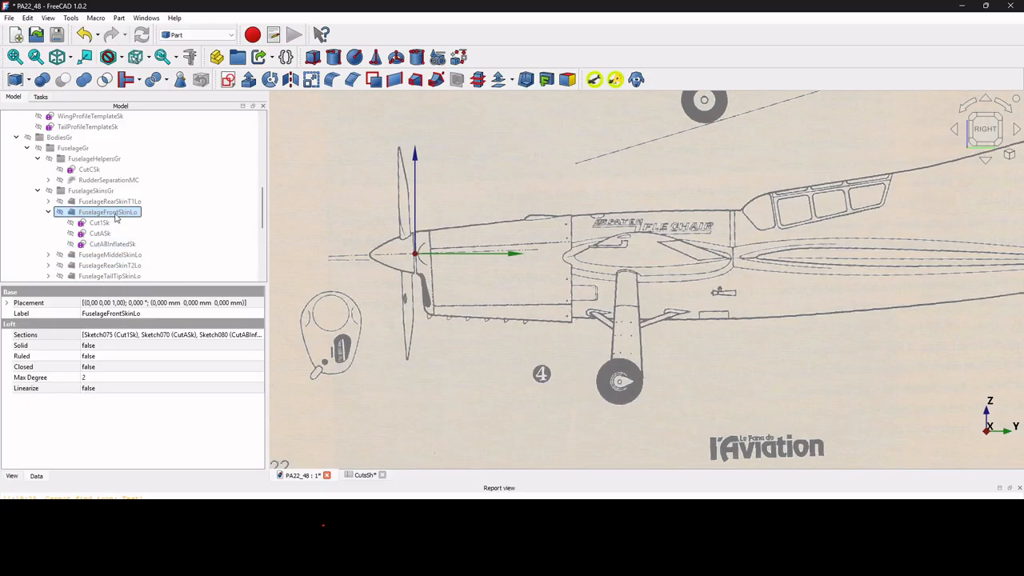
click(48, 254)
click(116, 244)
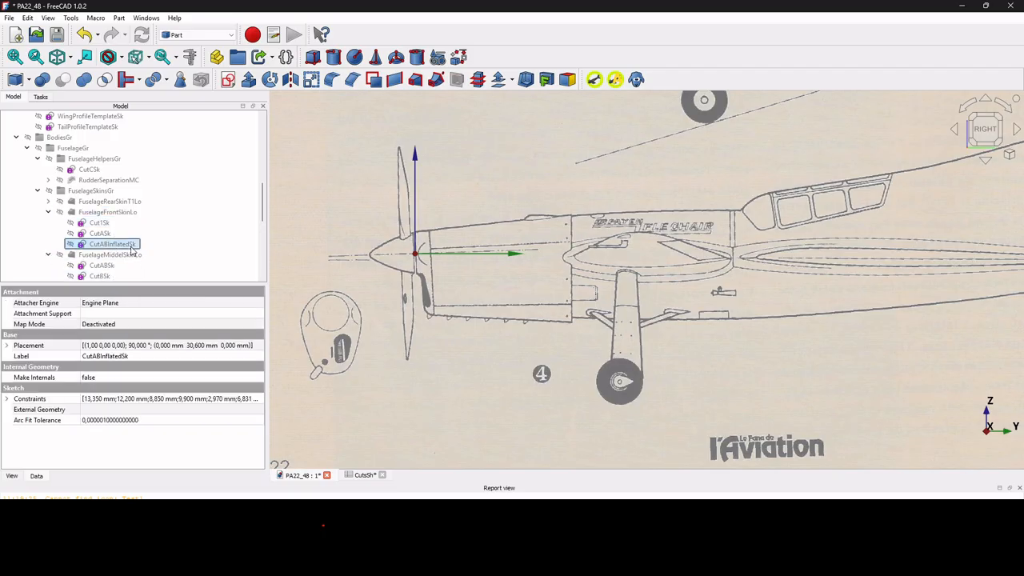
click(102, 265)
scroll(555, 247, up, 4)
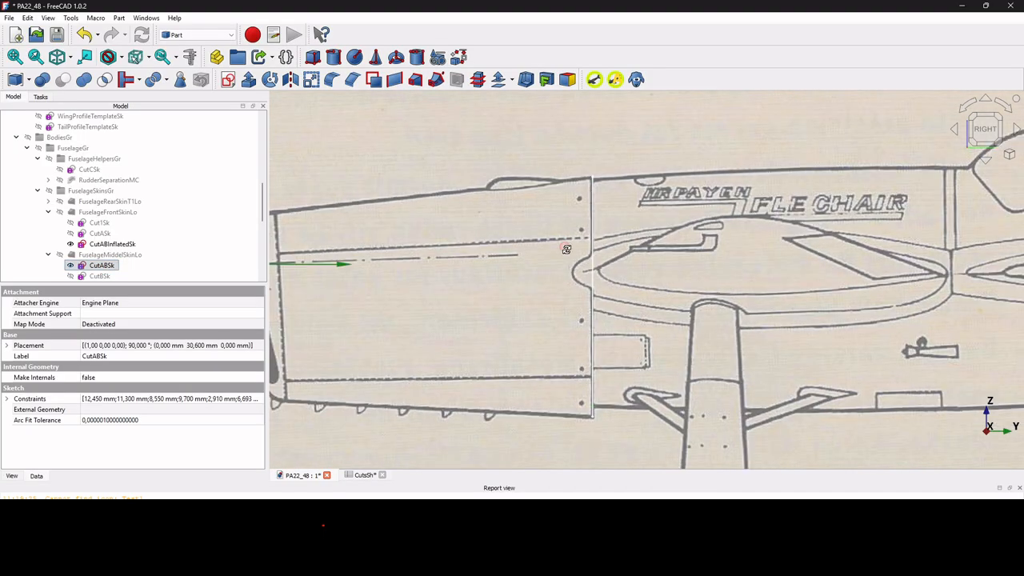
middle_drag(565, 244, 617, 265)
scroll(620, 270, down, 5)
scroll(700, 334, up, 10)
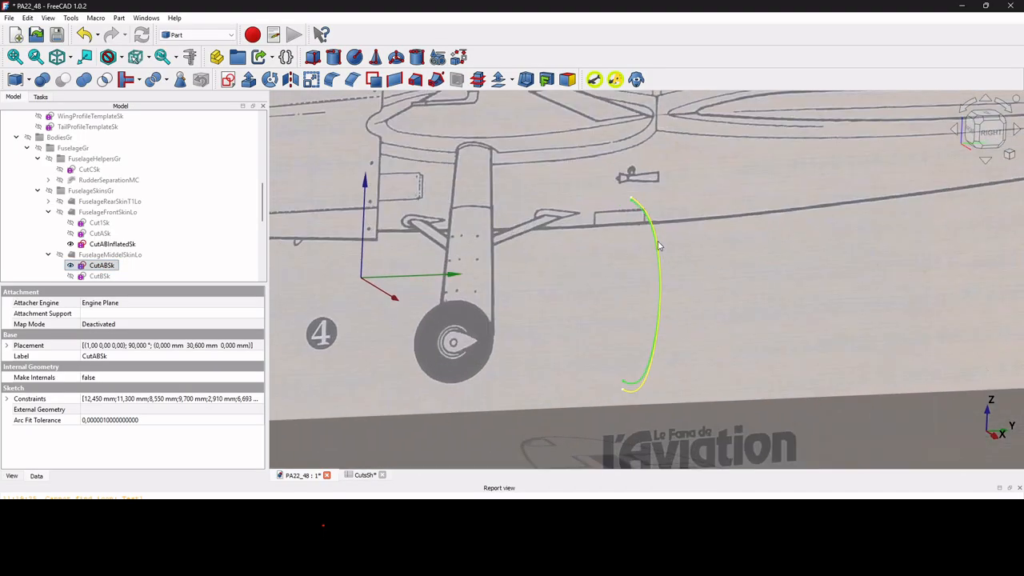
scroll(648, 222, down, 8)
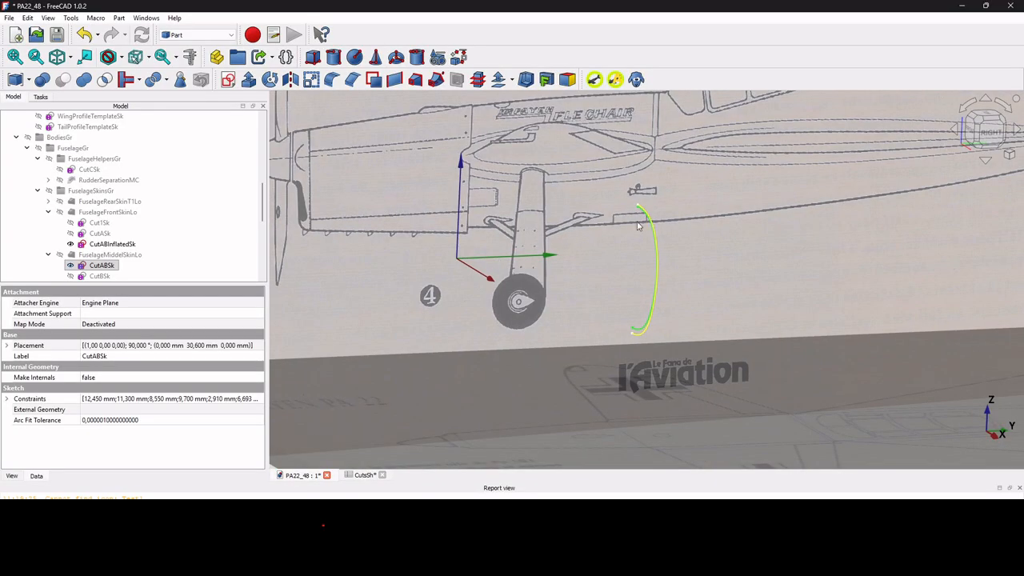
key(space)
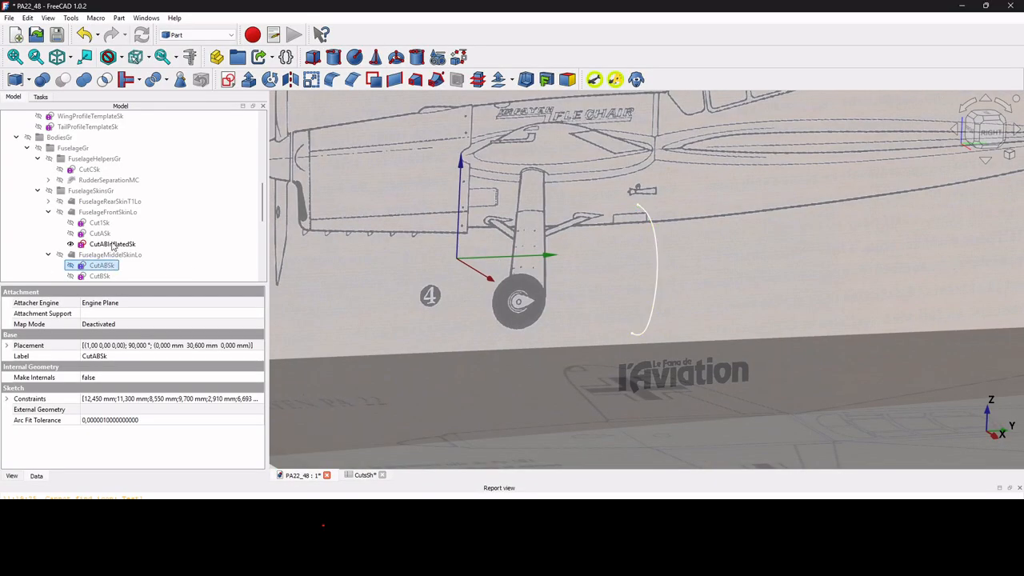
Open the CutABInflatedSk sketch and inspect the expression driving its LocalBH length constraint, keeping it as is.
click(112, 243)
double_click(112, 244)
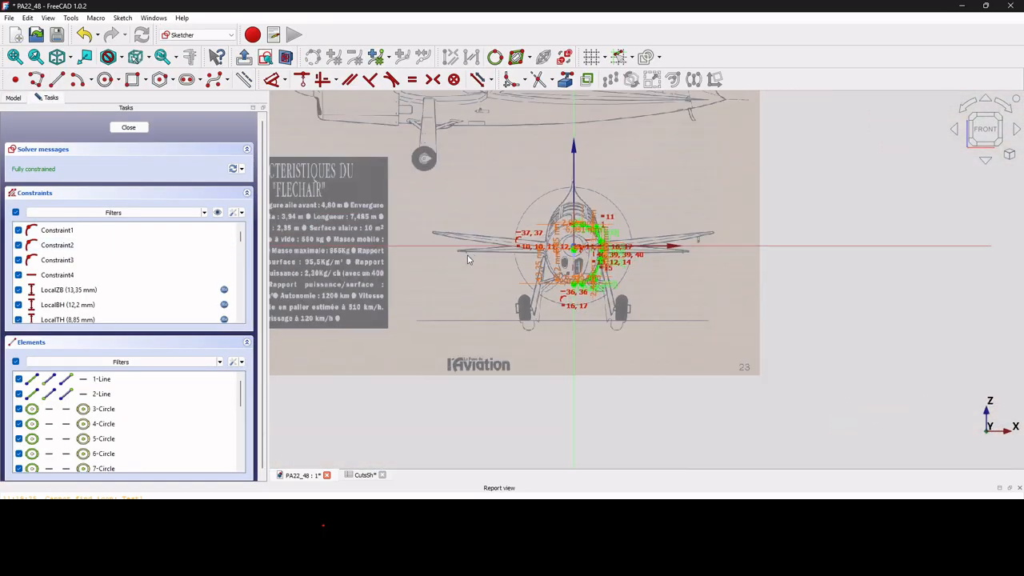
scroll(588, 326, up, 3)
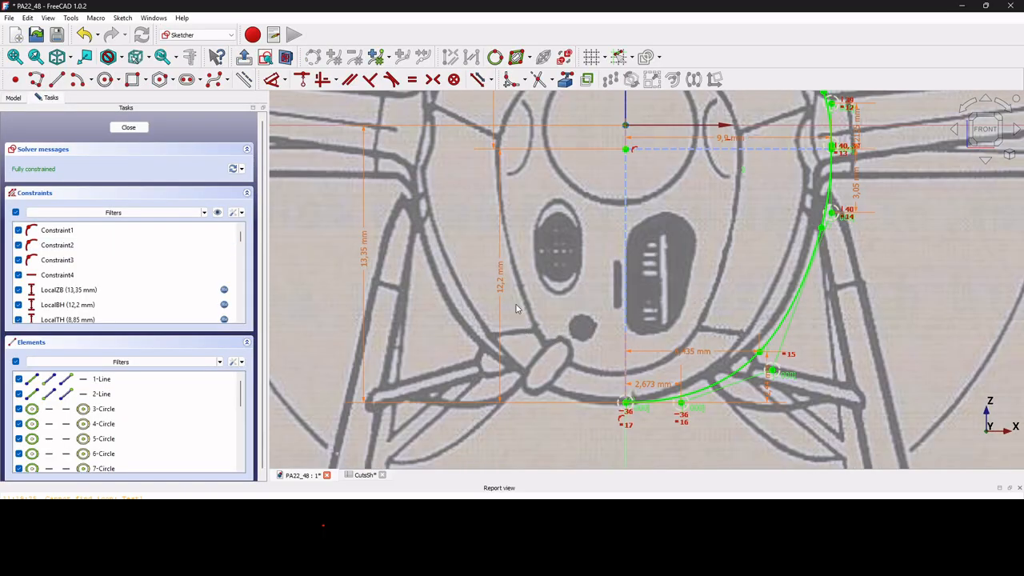
double_click(501, 280)
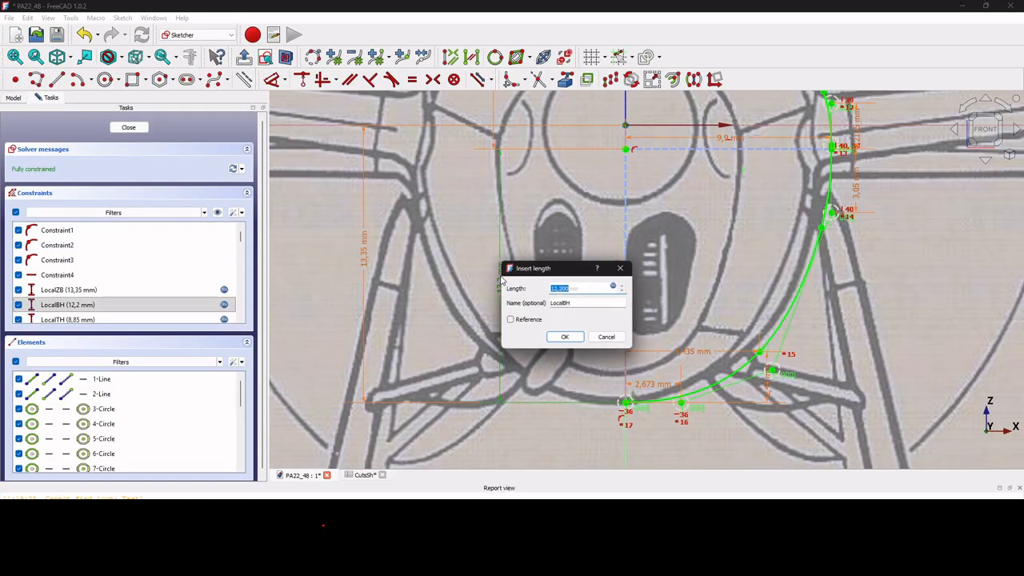
click(617, 288)
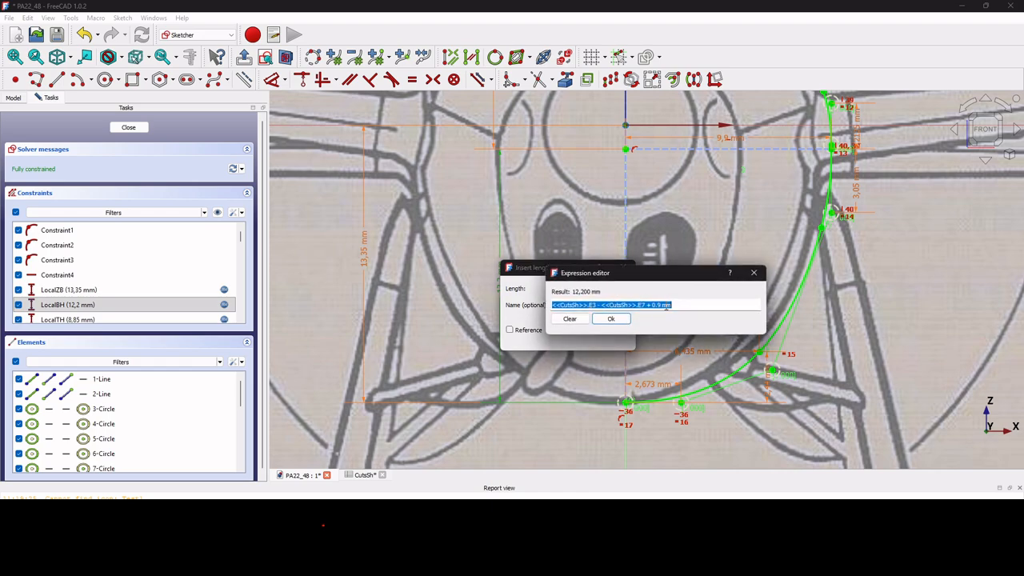
click(612, 318)
click(568, 338)
scroll(558, 375, down, 5)
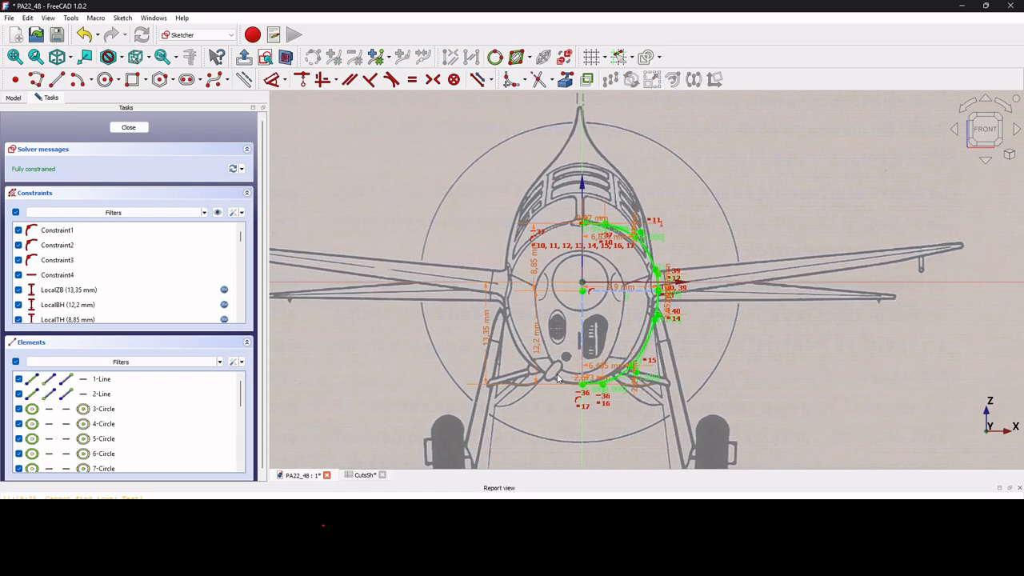
Inspect the expression behind the LocalTH height constraint in the upper half of the inflated profile.
scroll(581, 219, up, 3)
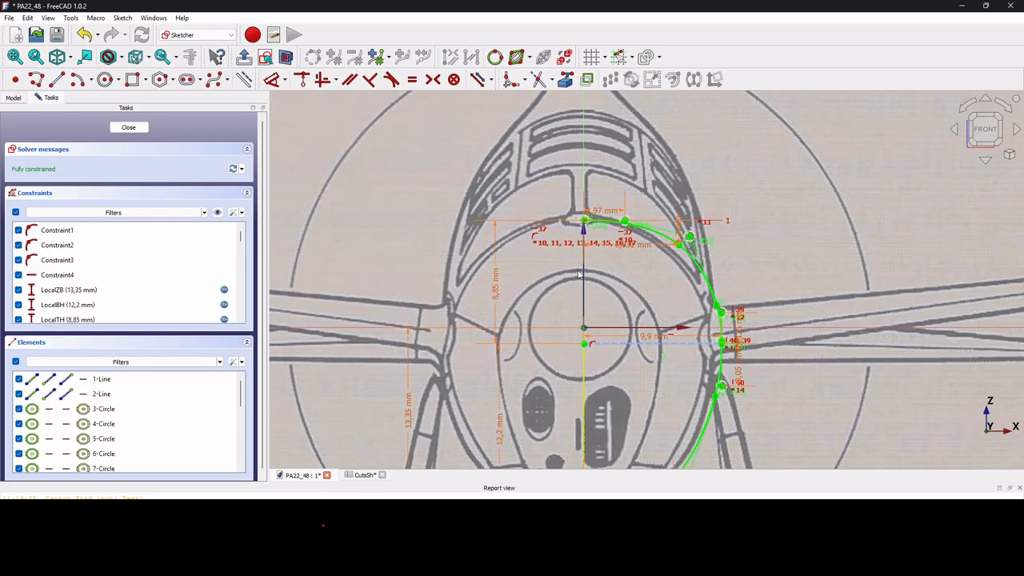
double_click(494, 283)
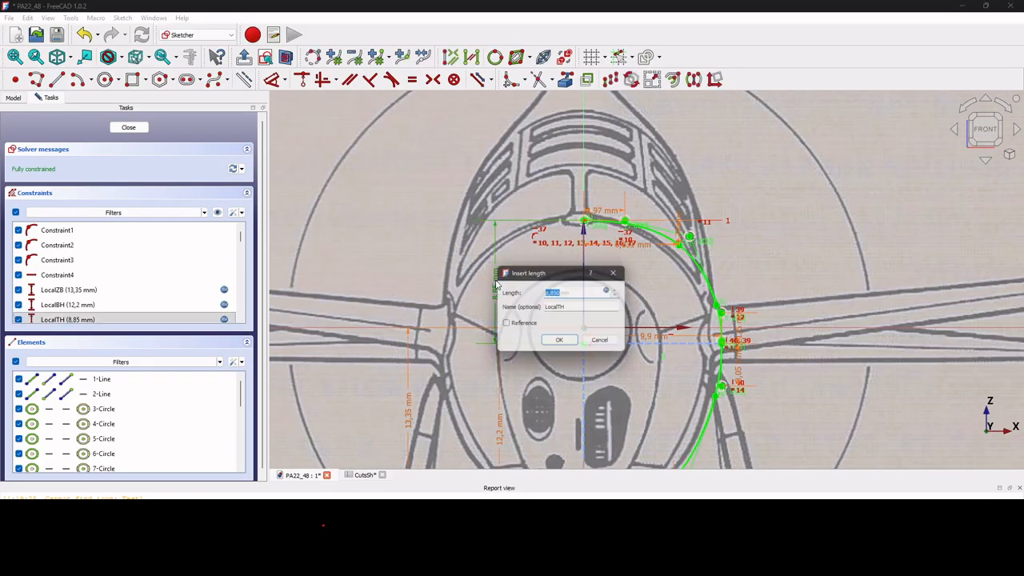
click(613, 292)
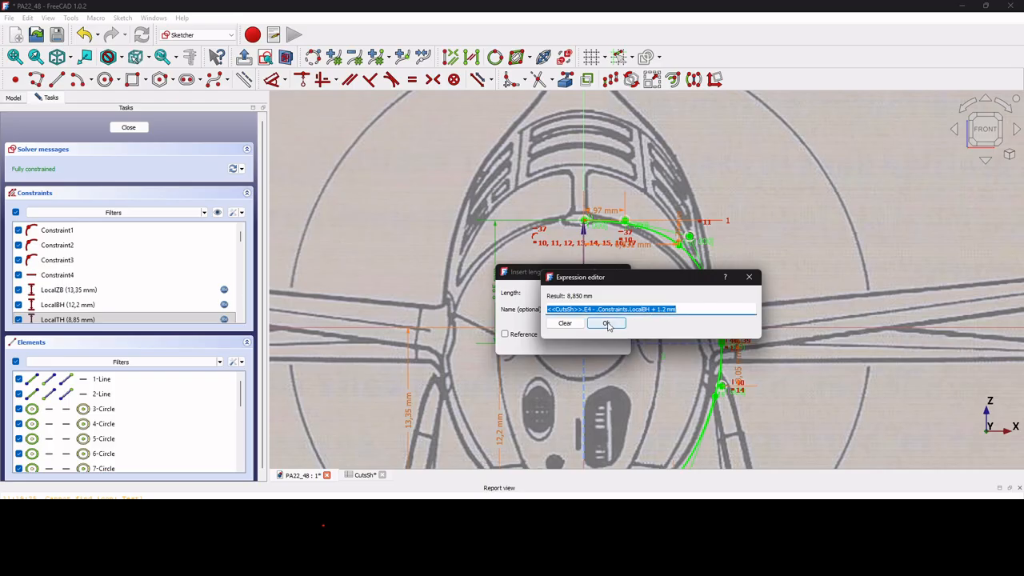
click(605, 323)
click(564, 340)
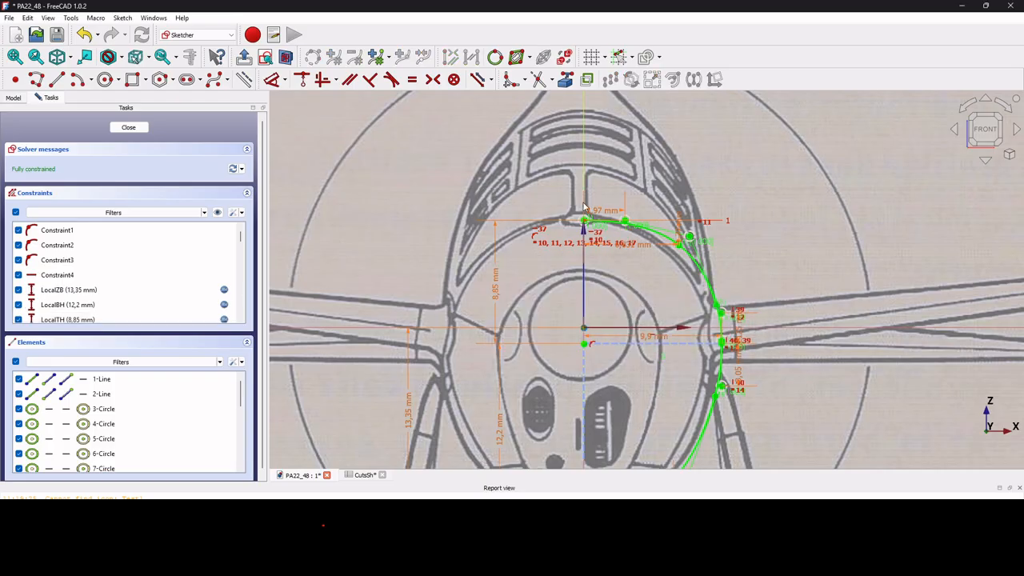
Inspect the expression driving the LocalW width constraint, and close the CutABInflatedSk sketch.
scroll(566, 230, down, 2)
scroll(611, 287, up, 4)
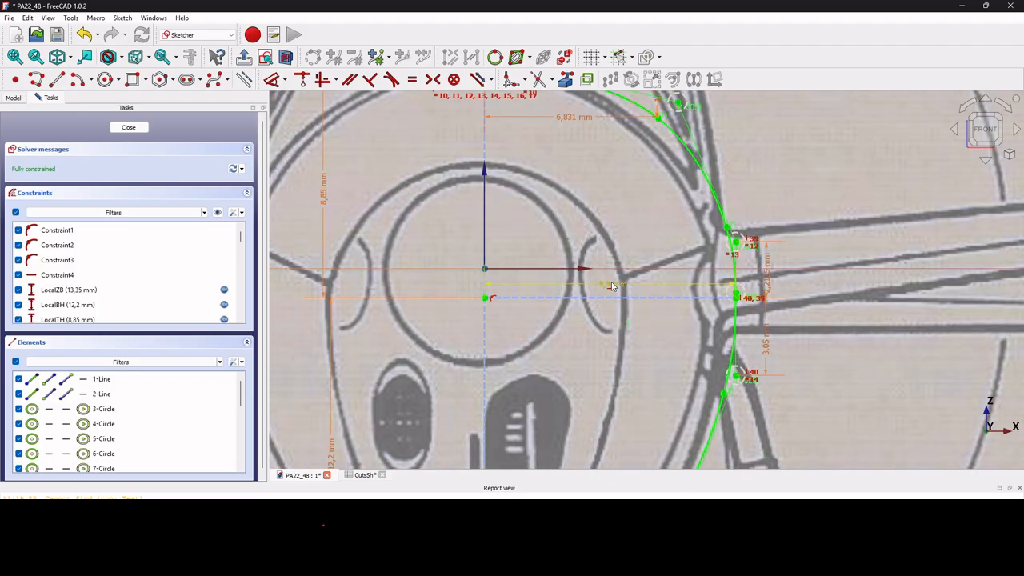
click(611, 286)
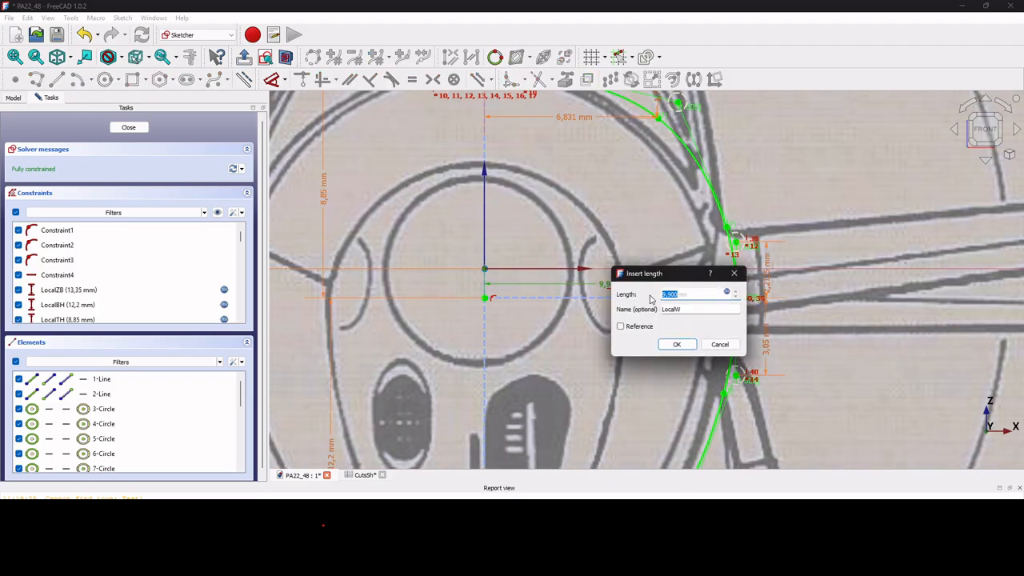
click(727, 294)
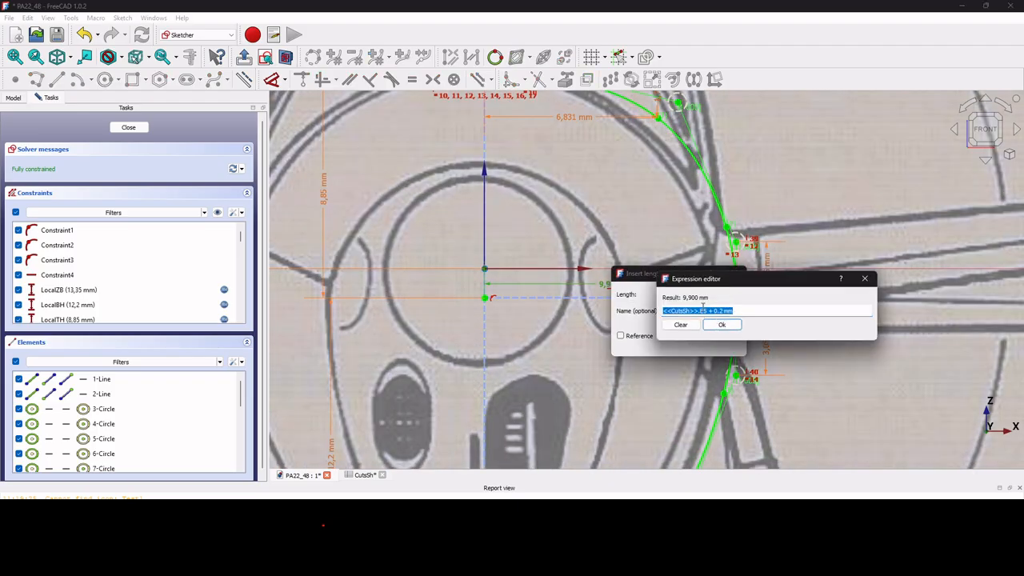
click(722, 324)
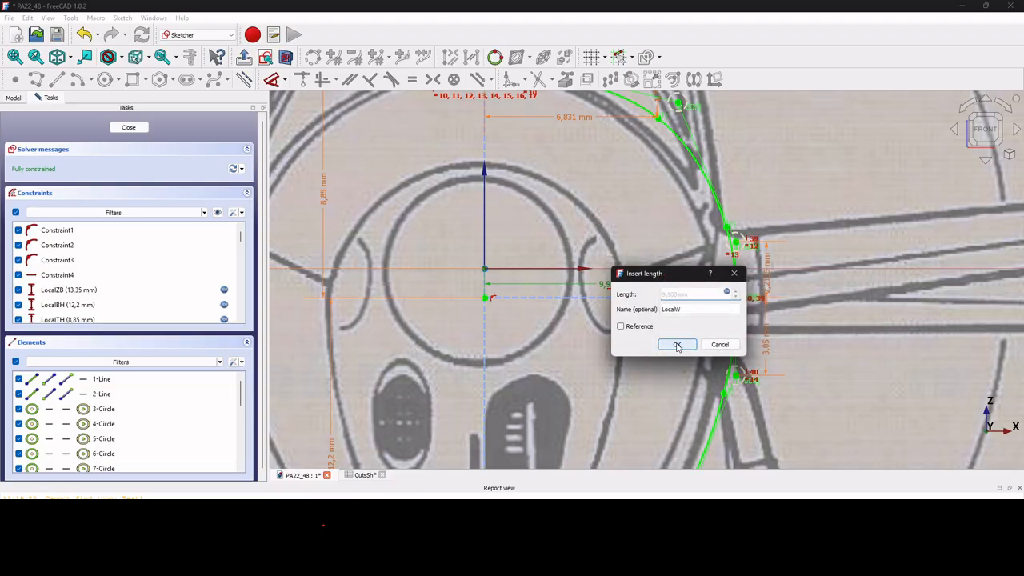
click(680, 345)
click(130, 127)
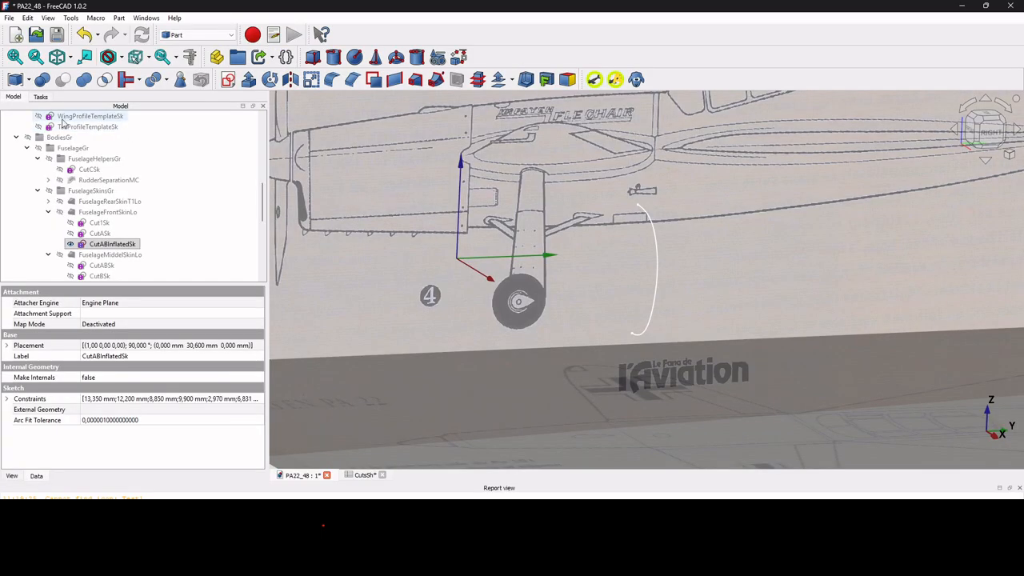
Hide CutABInflatedSk, check FuselageFrontSkinLo against the blueprint from the right side, and hide the front skin again.
key(space)
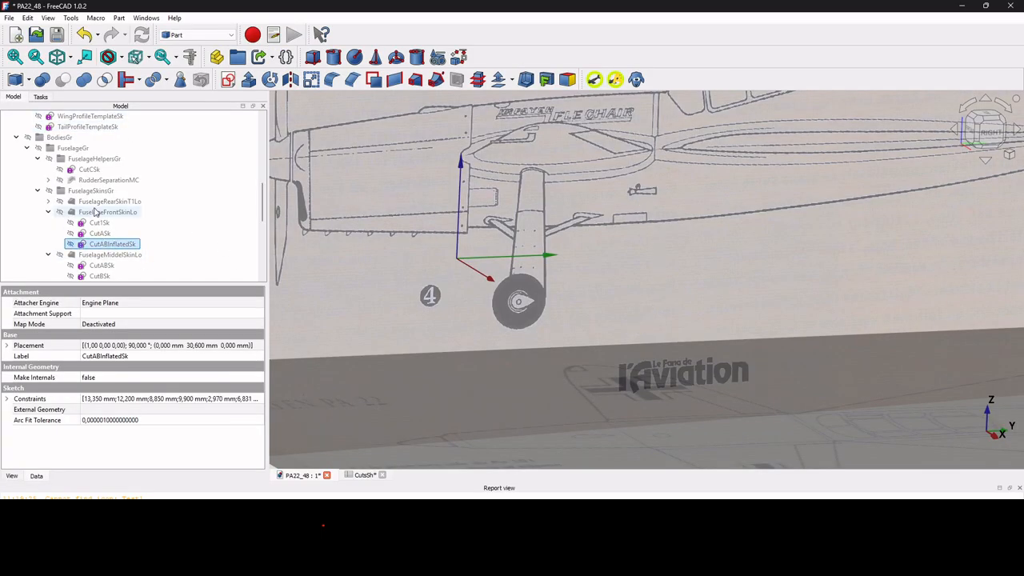
click(108, 213)
key(space)
scroll(605, 241, down, 3)
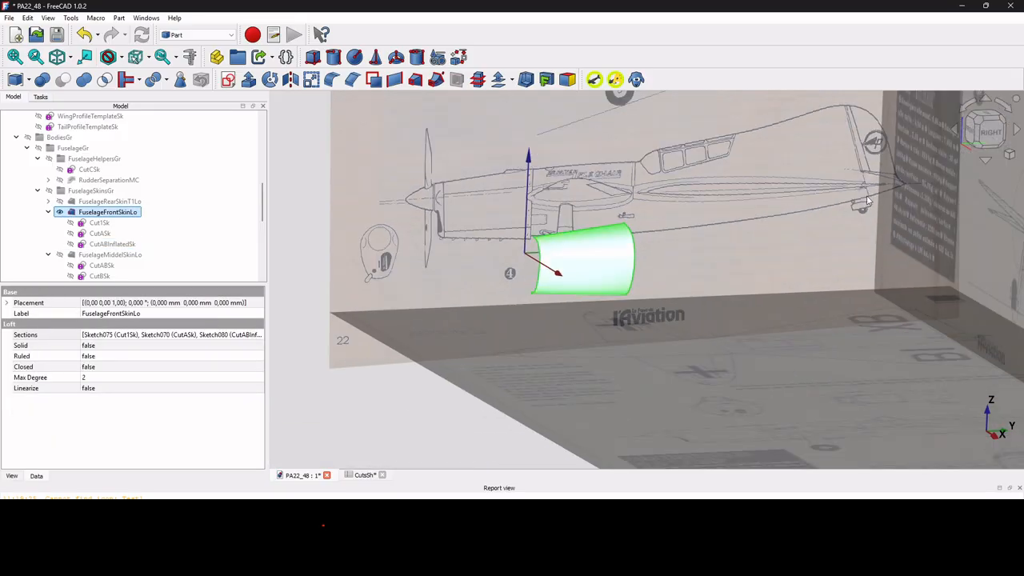
click(985, 135)
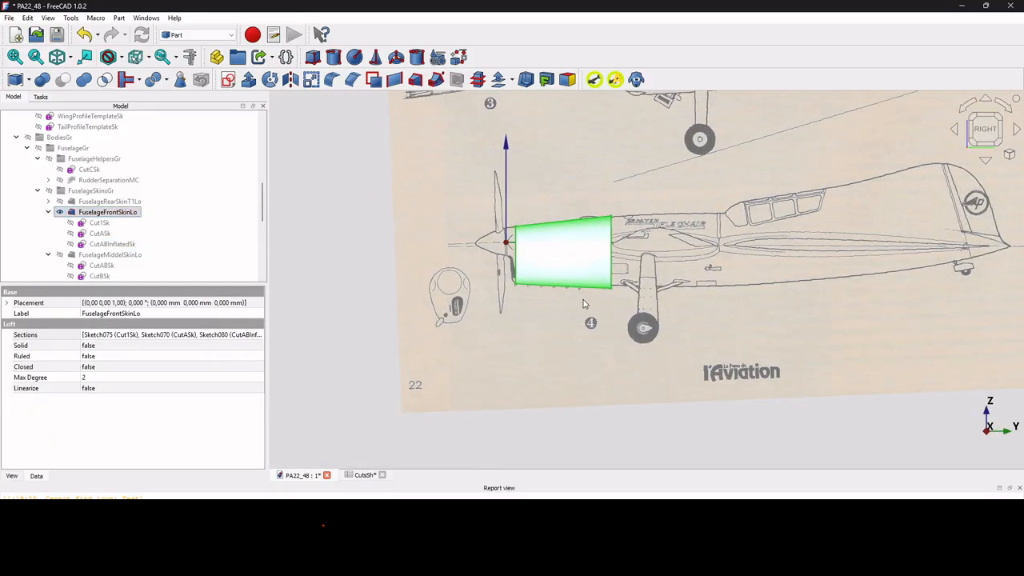
key(space)
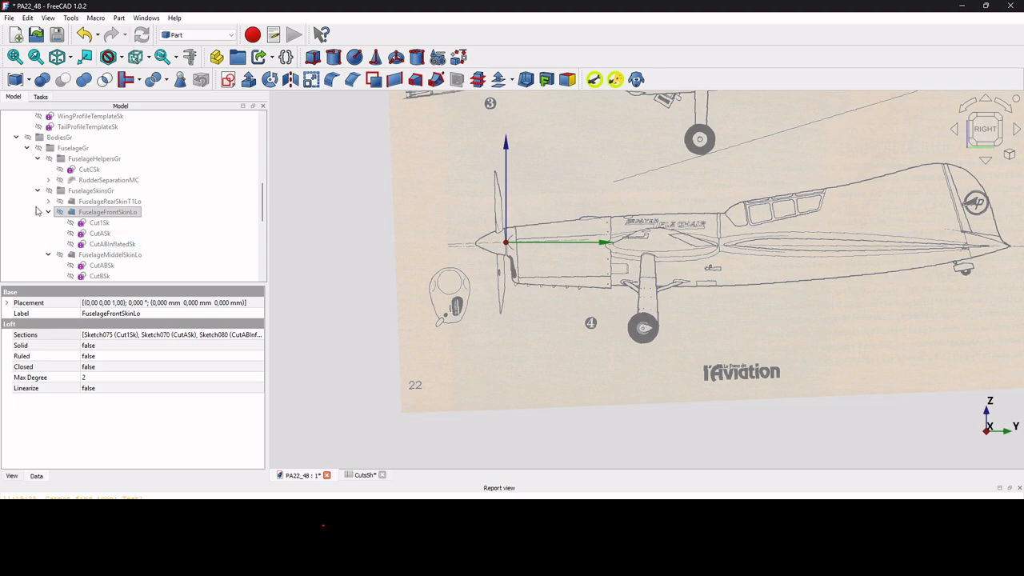
Show FuselageMiddelSkinLo on its own, compare its outline with the side-view blueprint, and hide it again.
click(48, 212)
click(100, 223)
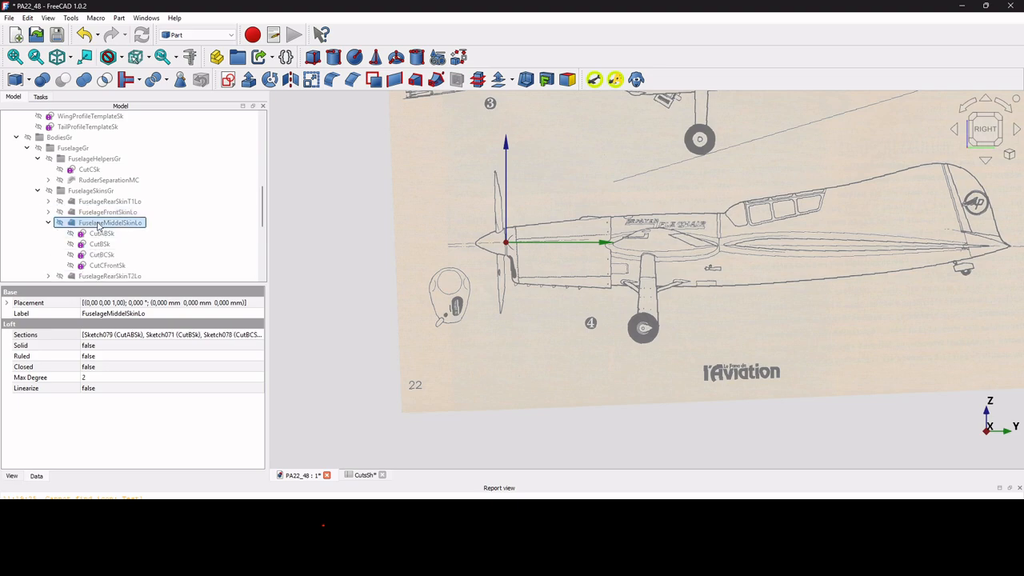
key(space)
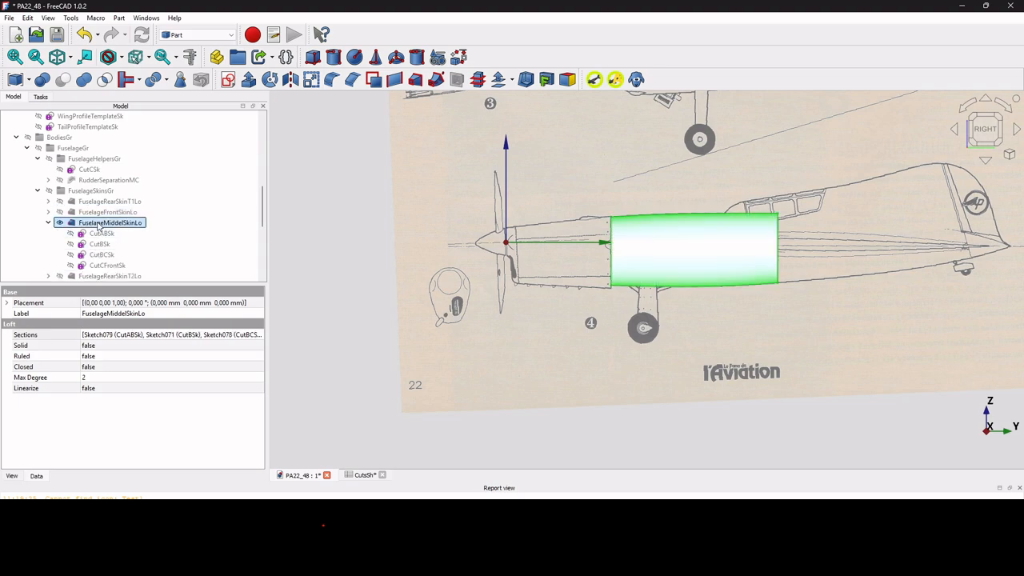
scroll(671, 242, up, 2)
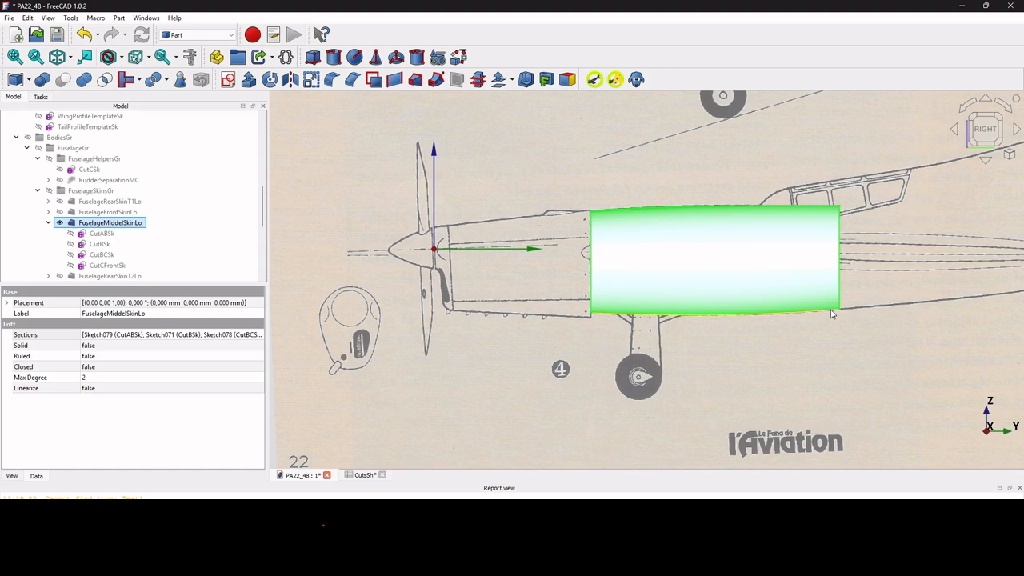
scroll(832, 313, down, 6)
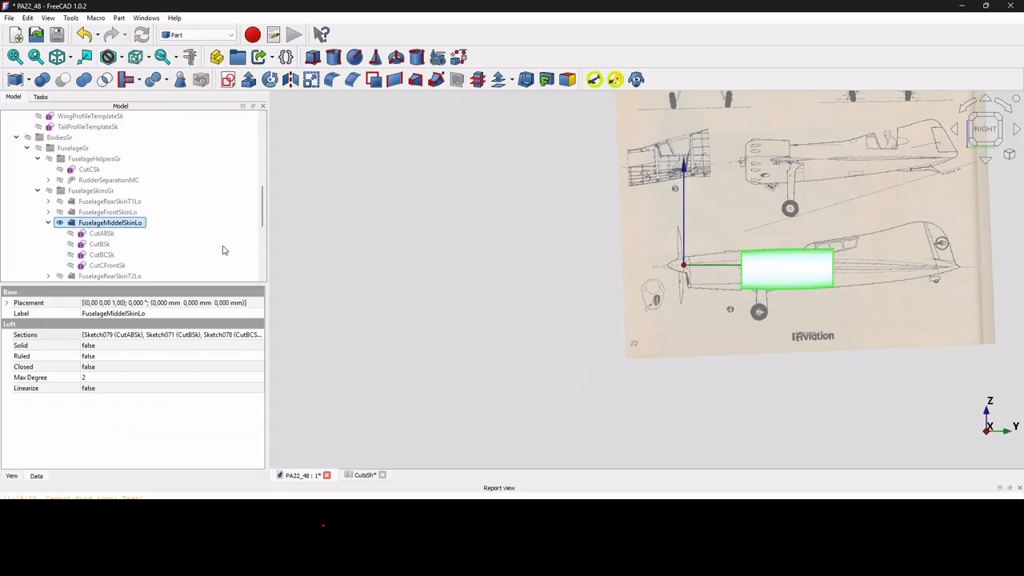
click(56, 223)
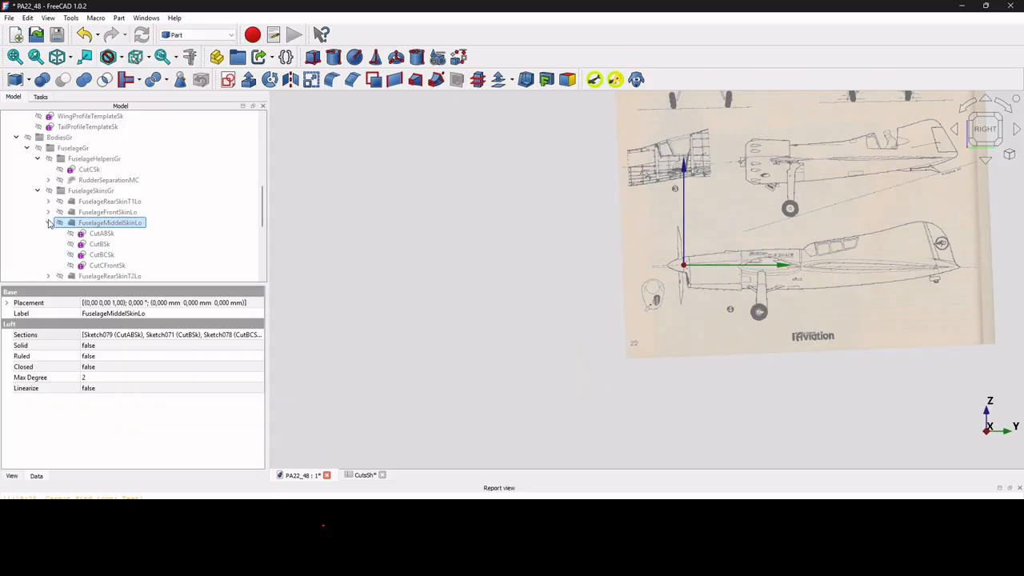
click(48, 222)
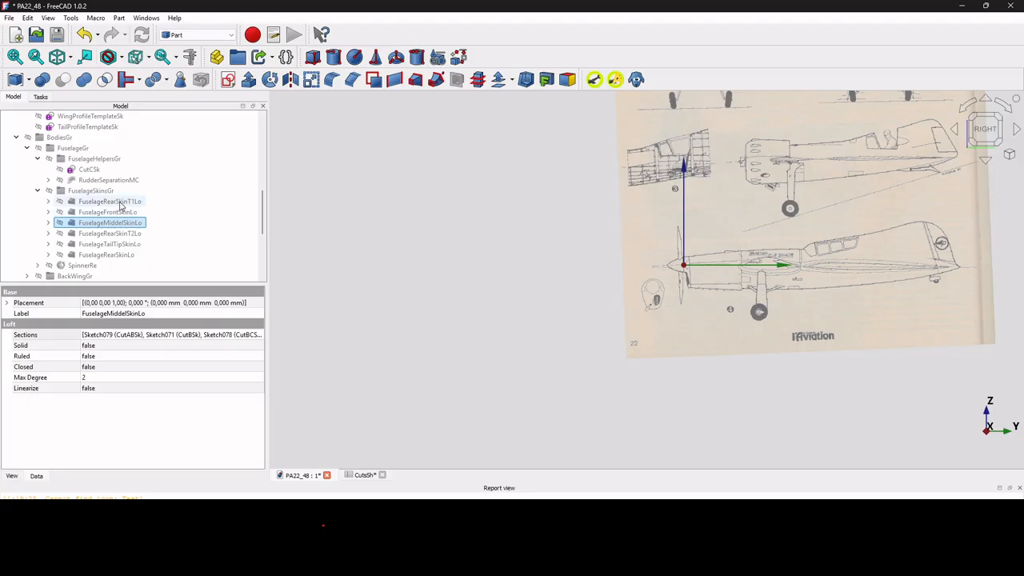
Show FuselageRearSkinT1Lo over the side-view blueprint and list its section sketches in the model tree.
click(120, 202)
key(space)
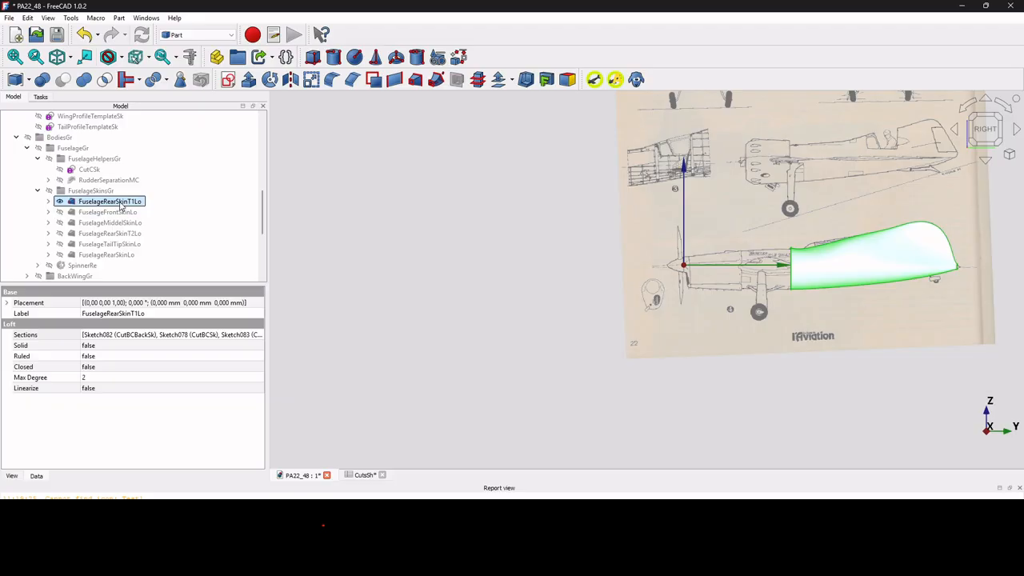
click(49, 202)
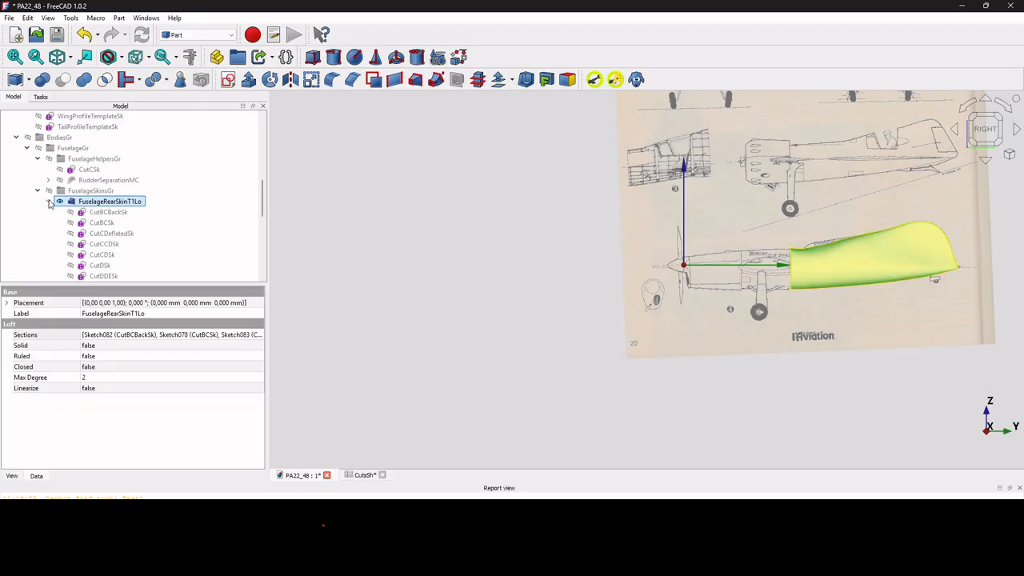
Make all section sketches of FuselageRearSkinT1Lo visible, starting from CutBCBackSk.
click(112, 214)
shift+click(116, 276)
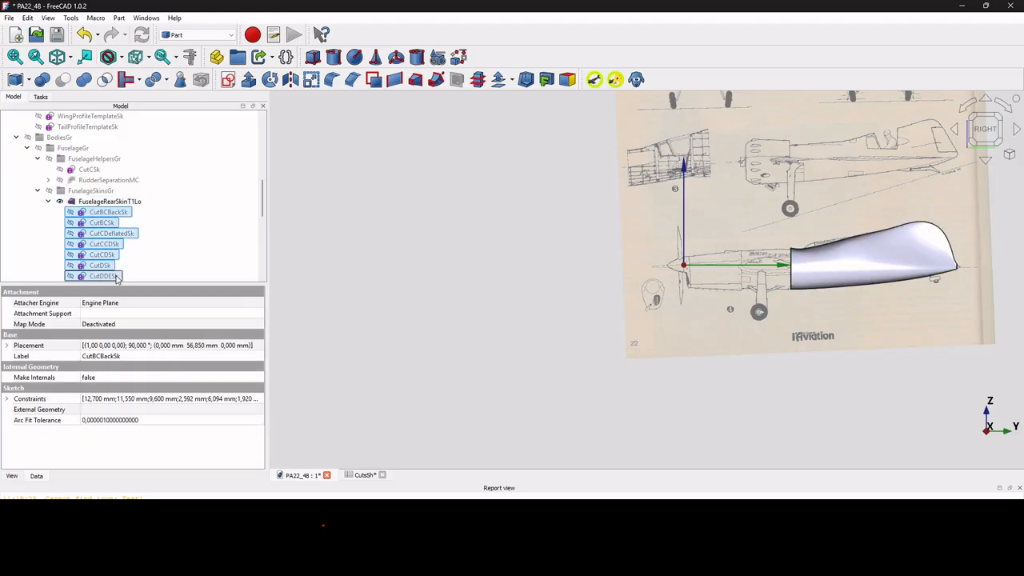
scroll(114, 275, down, 1)
shift+click(103, 278)
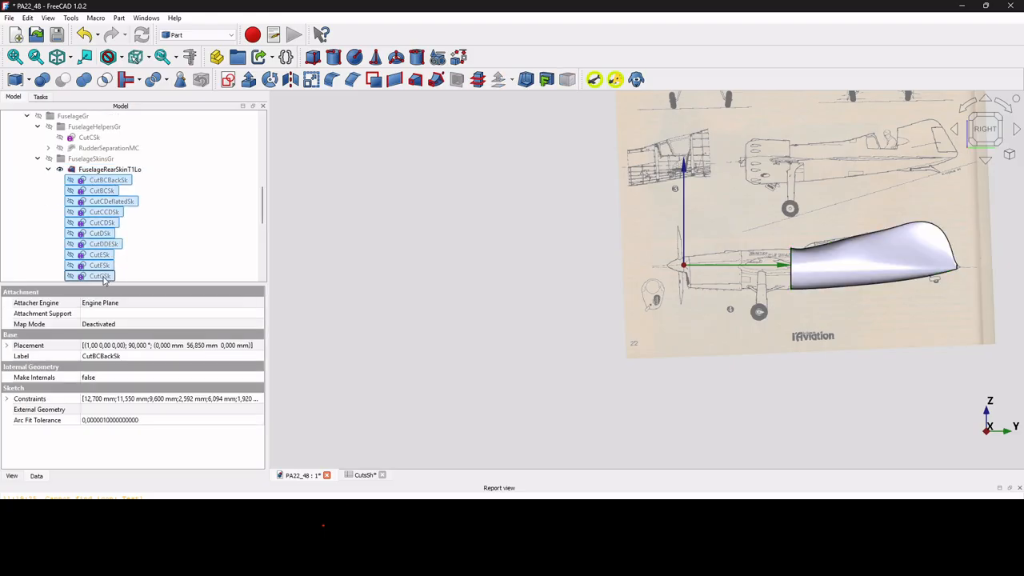
scroll(133, 271, down, 3)
key(space)
scroll(104, 200, up, 4)
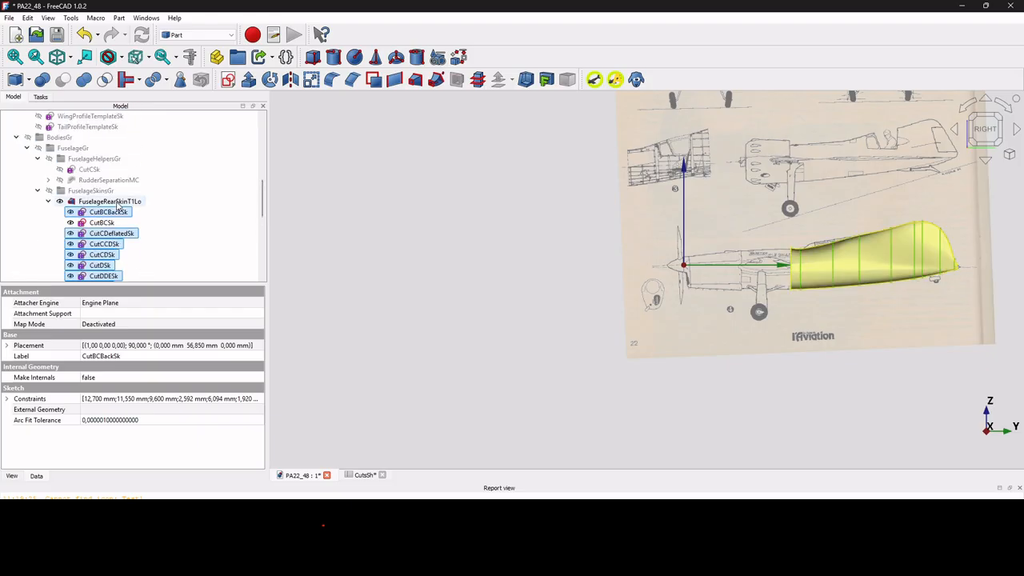
Hide the FuselageRearSkinT1Lo loft, keeping its section sketches shown, and compare their positions with the side-view blueprint.
click(95, 192)
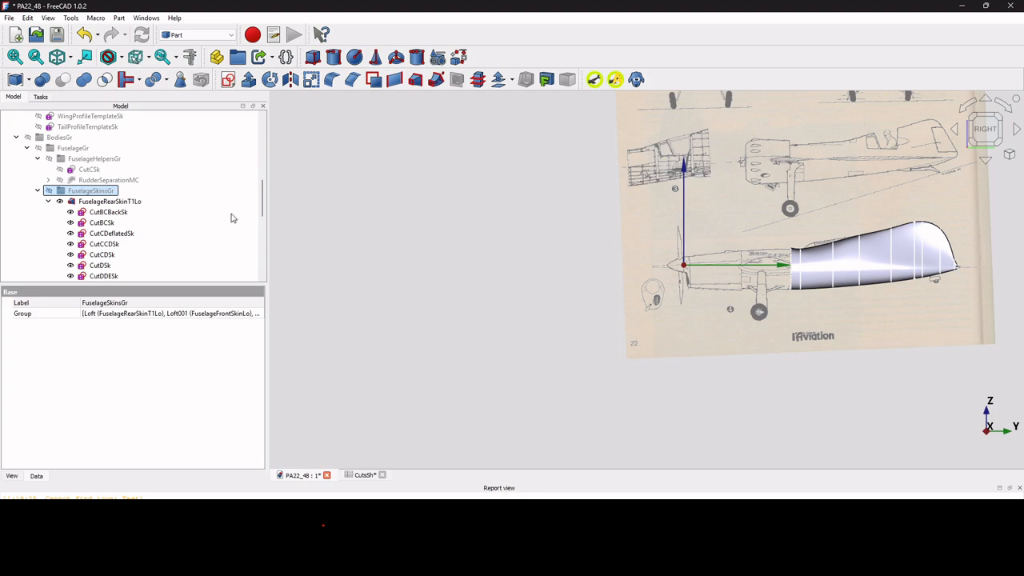
click(116, 202)
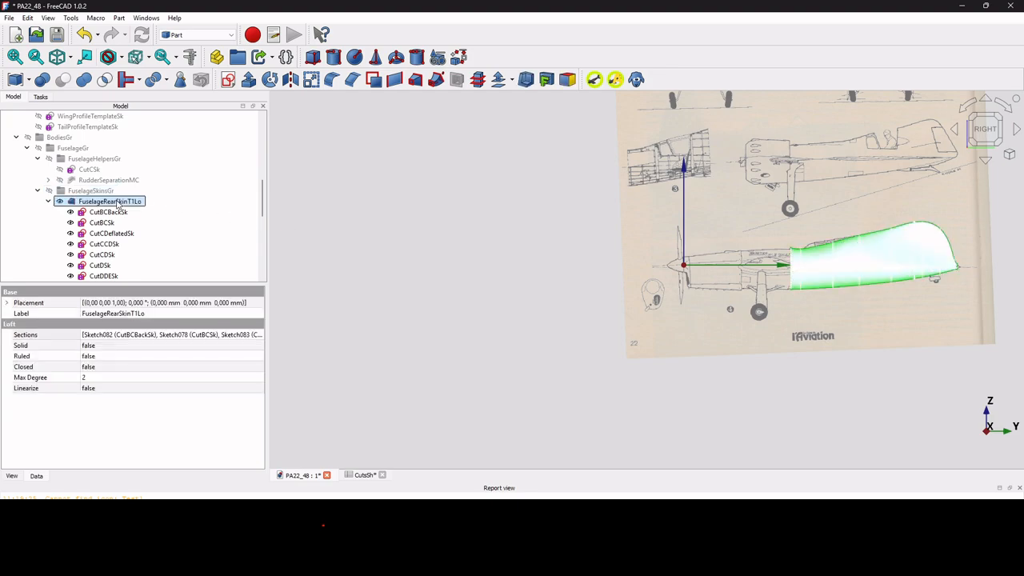
key(space)
scroll(638, 277, down, 3)
scroll(804, 269, up, 6)
scroll(724, 237, up, 3)
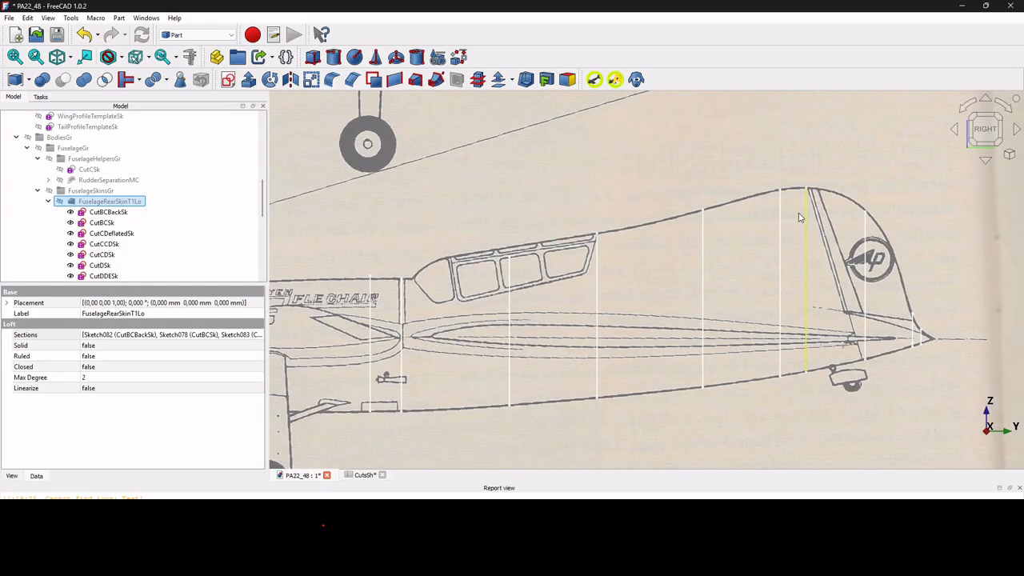
scroll(721, 239, down, 3)
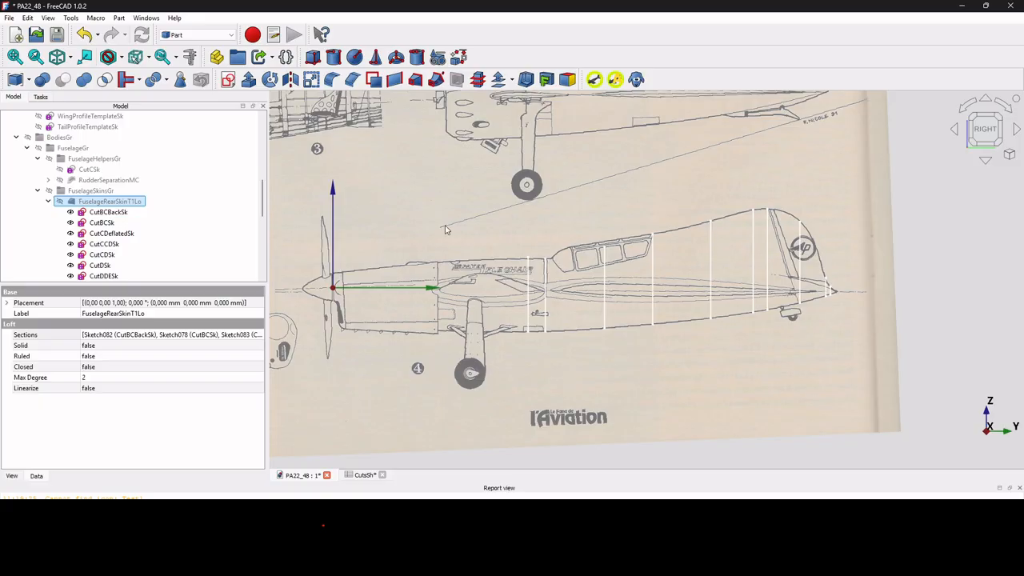
Highlight the CutBCBackSk and CutDDESk sections and examine where they lie on the blueprint's wing root, canopy and fin.
click(120, 215)
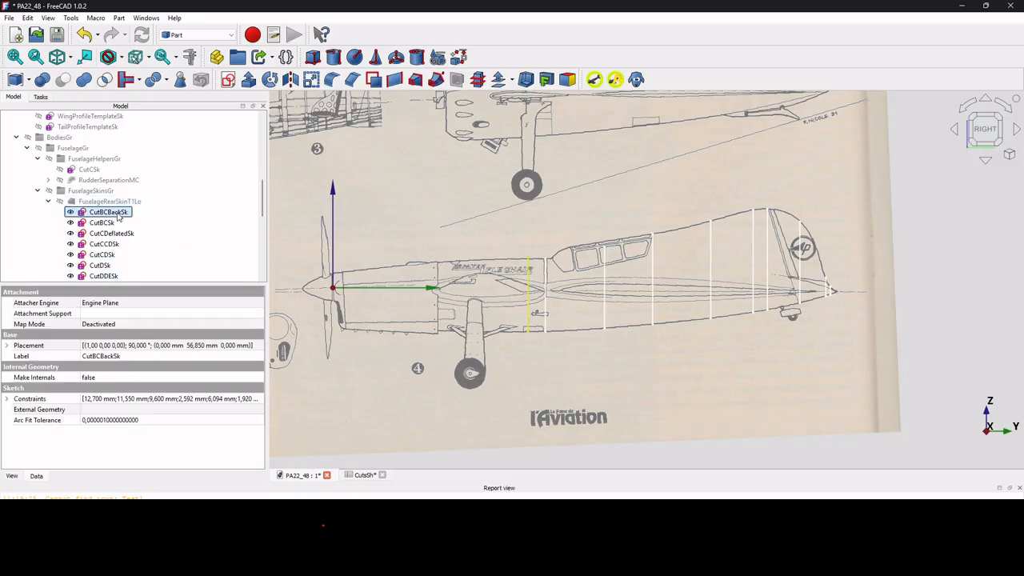
scroll(538, 256, up, 5)
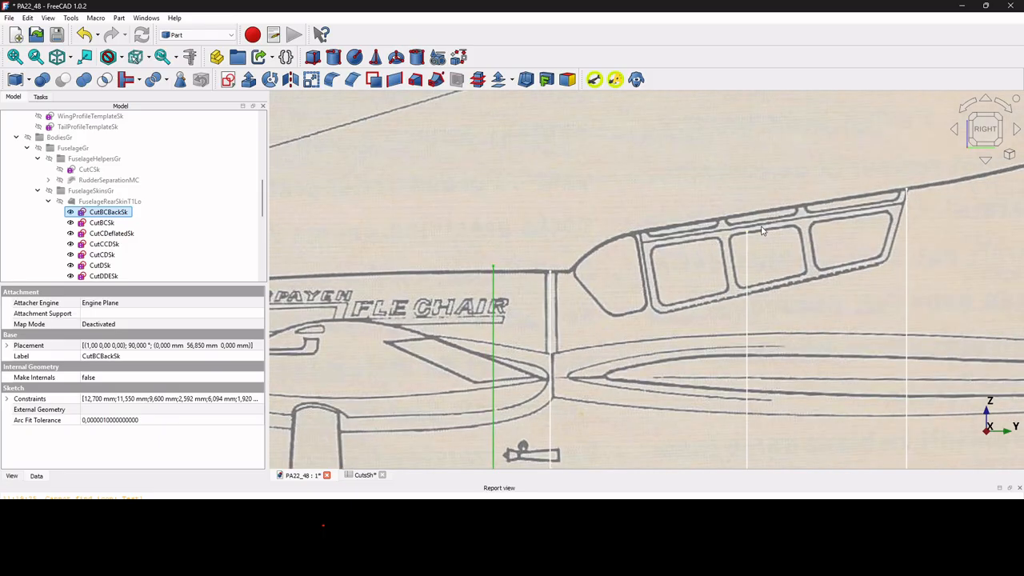
scroll(874, 209, down, 5)
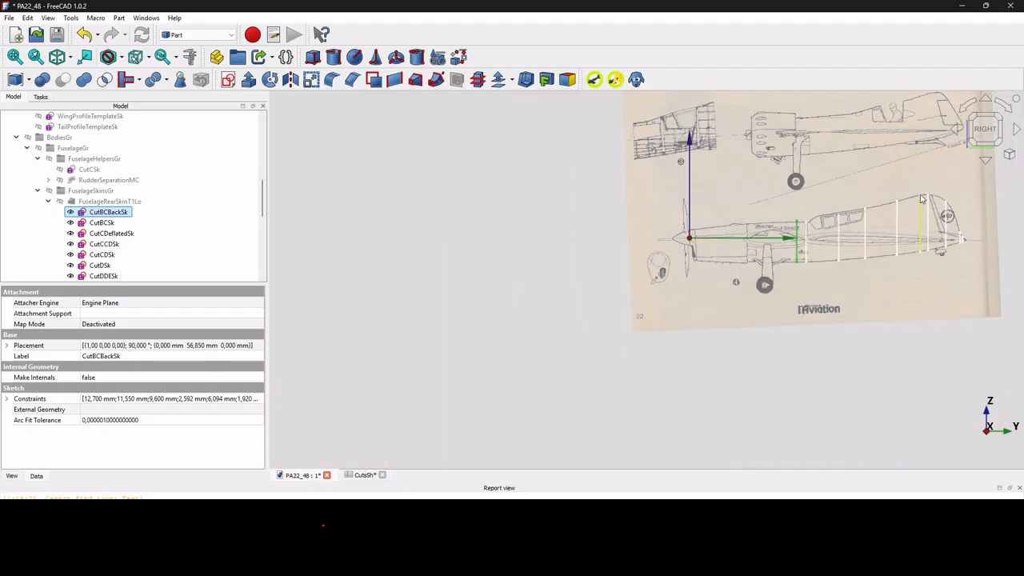
scroll(926, 204, up, 5)
scroll(926, 210, up, 2)
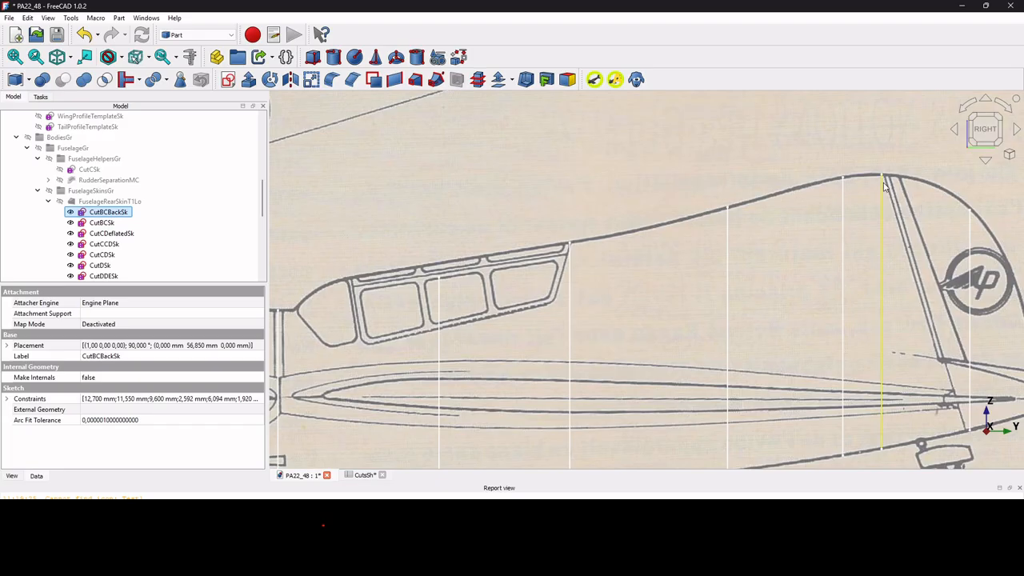
scroll(877, 331, down, 3)
click(877, 328)
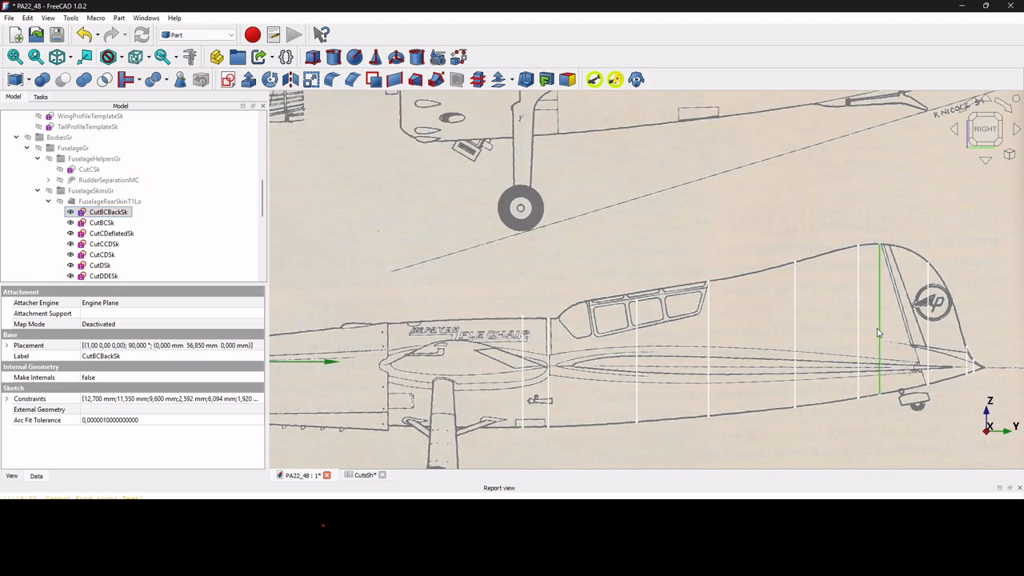
scroll(176, 245, down, 2)
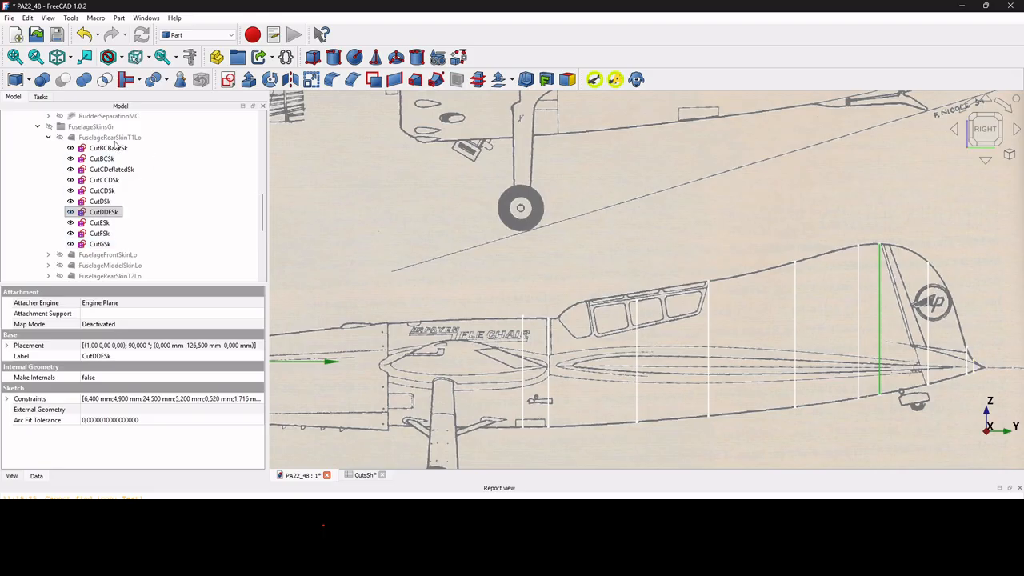
Show FuselageRearSkinT1Lo again and inspect the lofted rear skin with its sections from an angled view.
click(110, 137)
key(space)
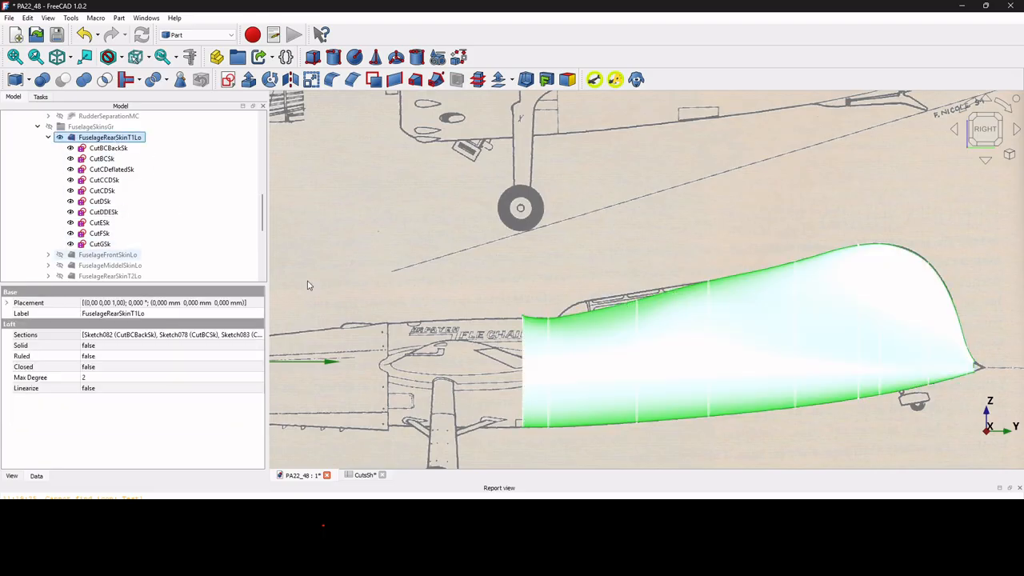
scroll(565, 274, down, 4)
scroll(665, 326, up, 3)
mouse_move(659, 324)
middle_down()
mouse_move(821, 350)
mouse_move(709, 355)
middle_up()
click(1010, 305)
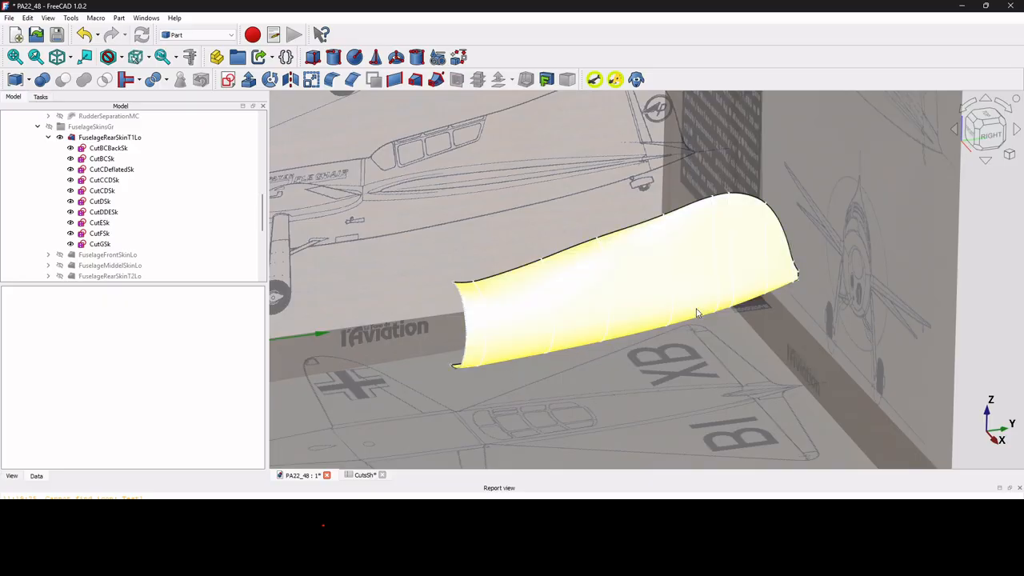
Hide all section sketches of FuselageRearSkinT1Lo, from CutBCBackSk through CutGSk.
click(98, 148)
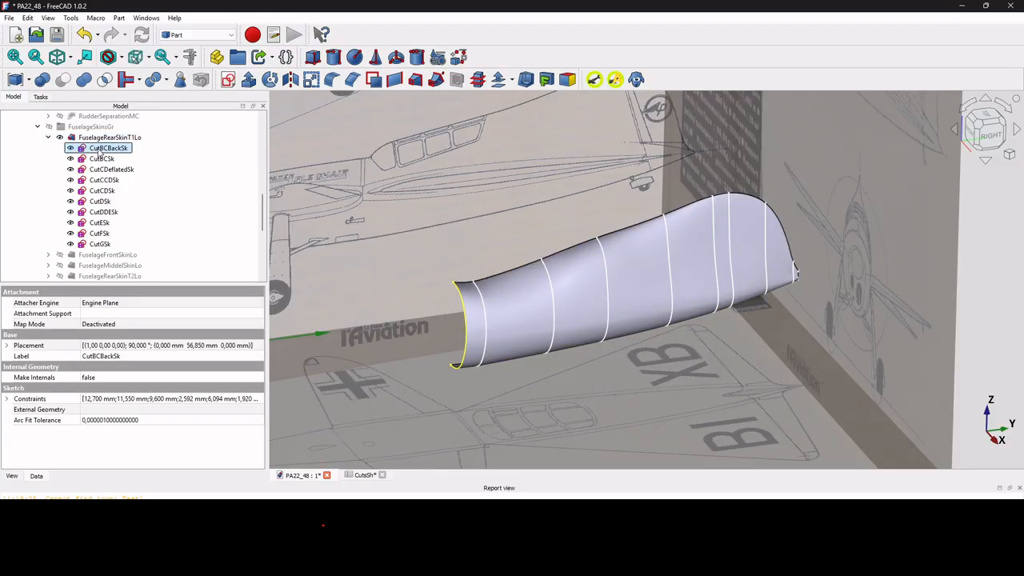
shift+click(94, 246)
key(space)
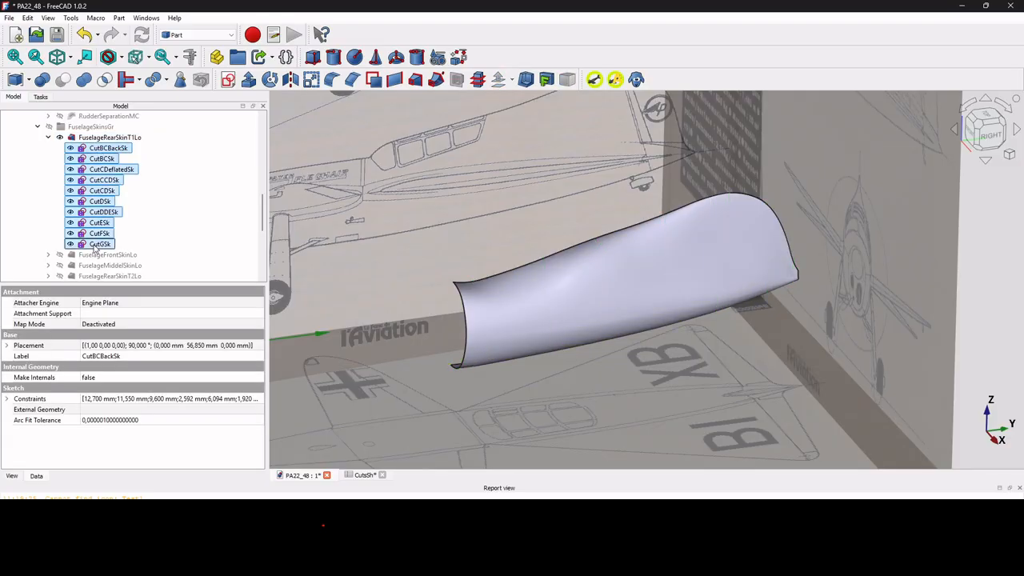
scroll(856, 249, down, 3)
click(980, 249)
Show the FuselageToolsGr bodies CanopyProfileYZEx, FuselageFrontBackYZEx and RudderProfileYZEx and view them from the right side.
scroll(102, 241, down, 3)
scroll(102, 244, down, 3)
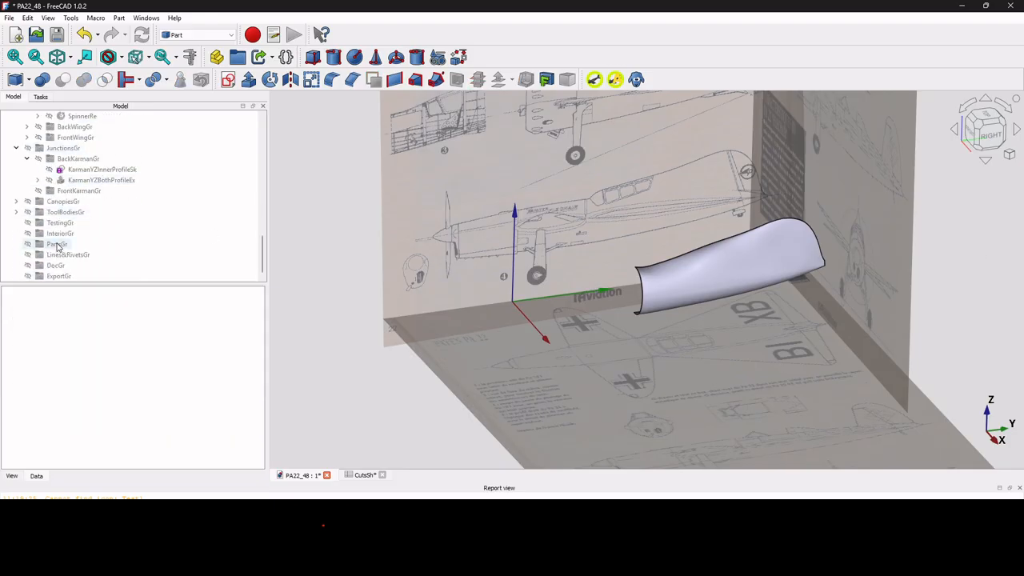
click(16, 212)
click(27, 222)
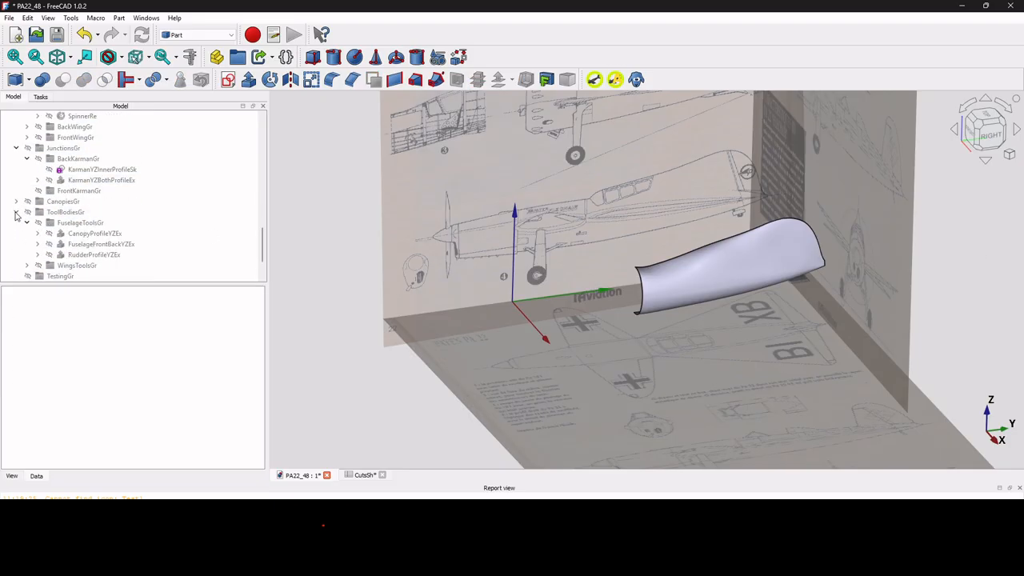
click(90, 233)
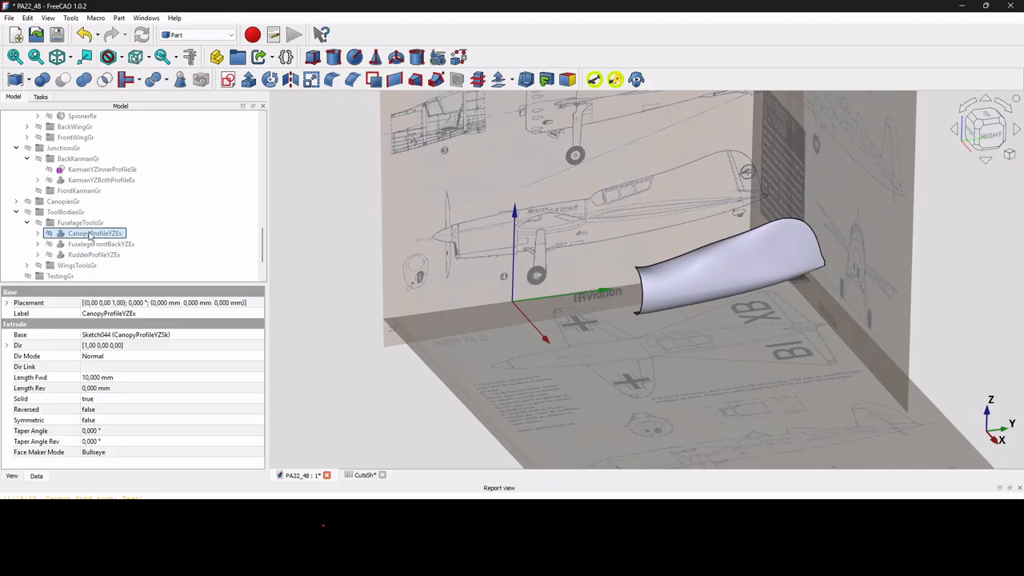
key(space)
click(91, 246)
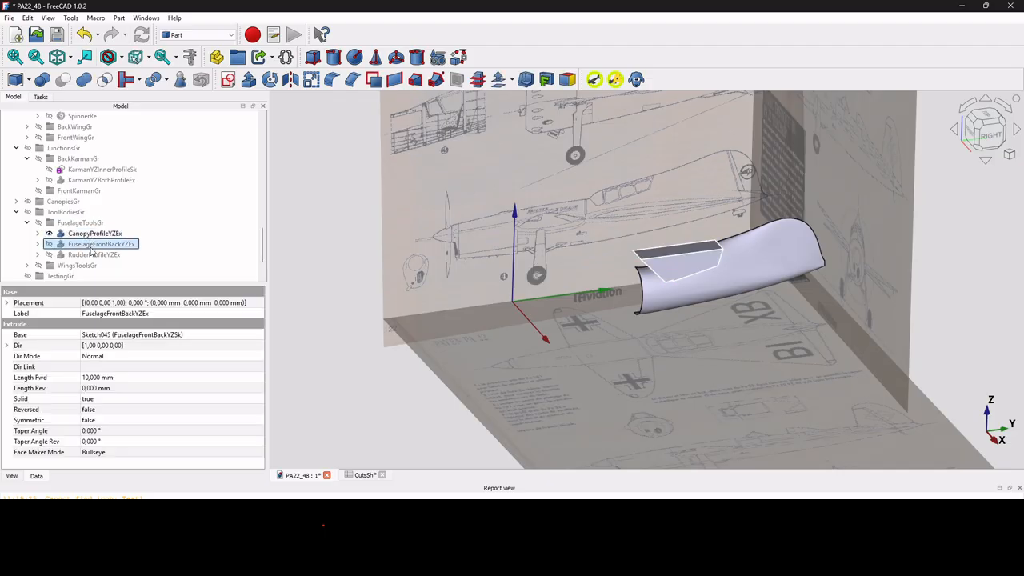
key(space)
click(93, 254)
key(space)
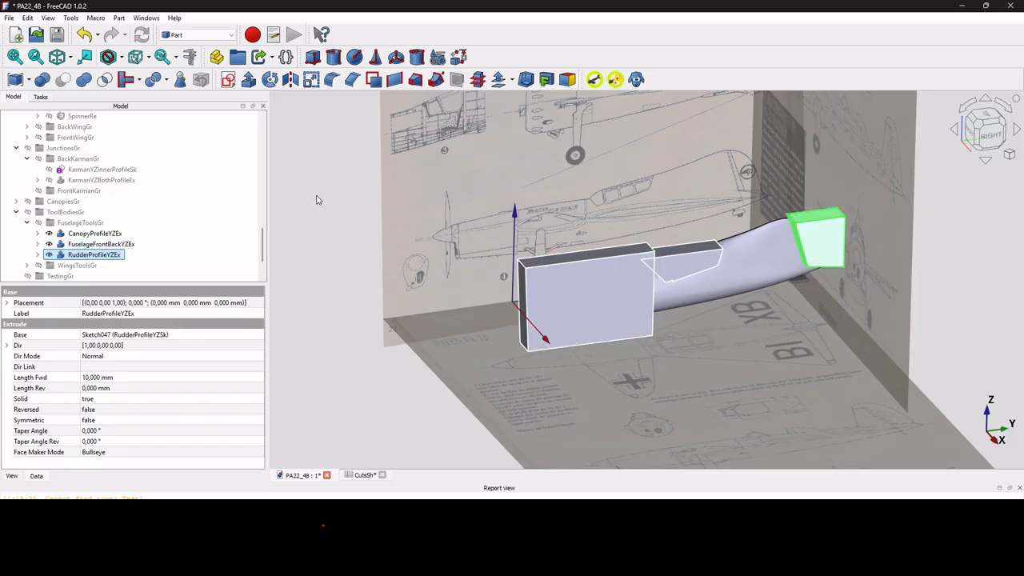
click(989, 140)
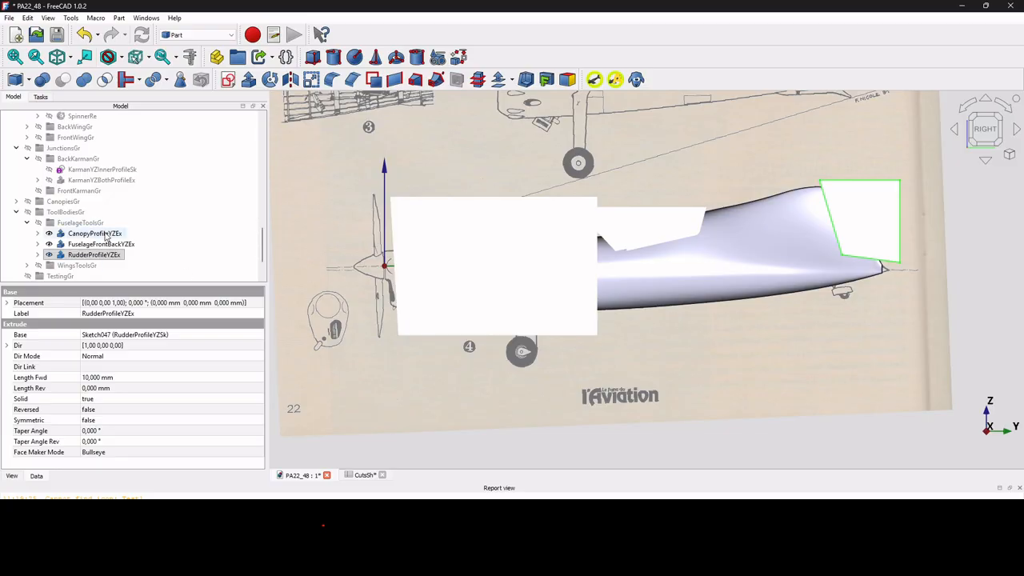
Cut the CanopyProfileYZEx tool body out of the FuselageRearSkinT1Lo loft with a Boolean cut.
scroll(104, 236, up, 1)
scroll(105, 235, up, 6)
click(112, 168)
click(112, 169)
scroll(112, 171, down, 7)
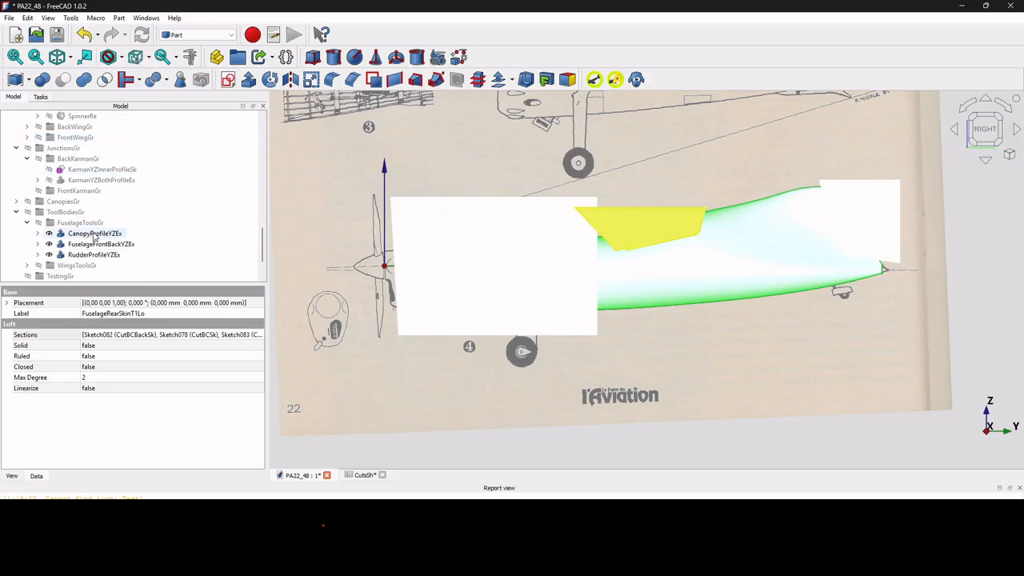
scroll(97, 237, up, 6)
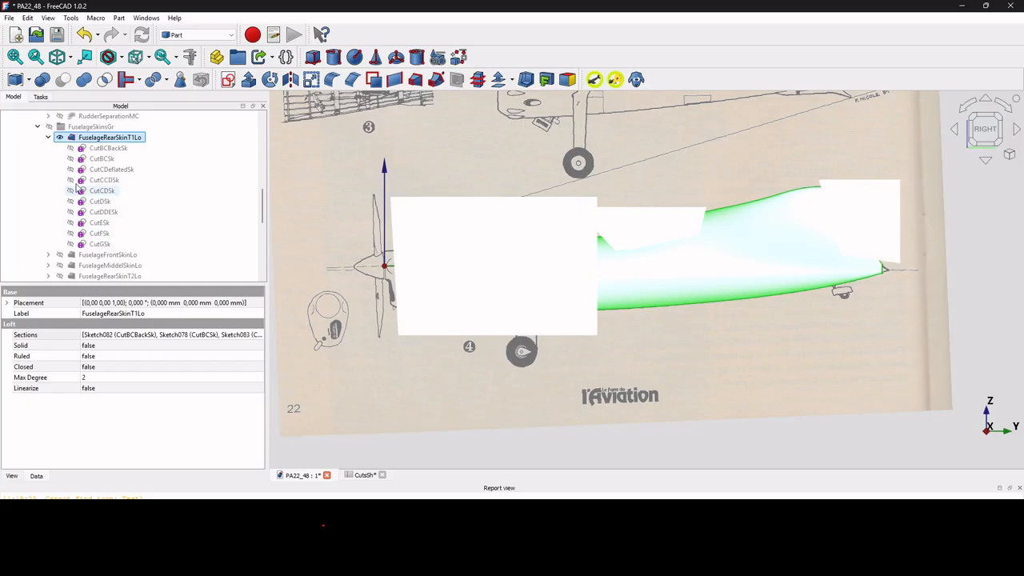
click(48, 138)
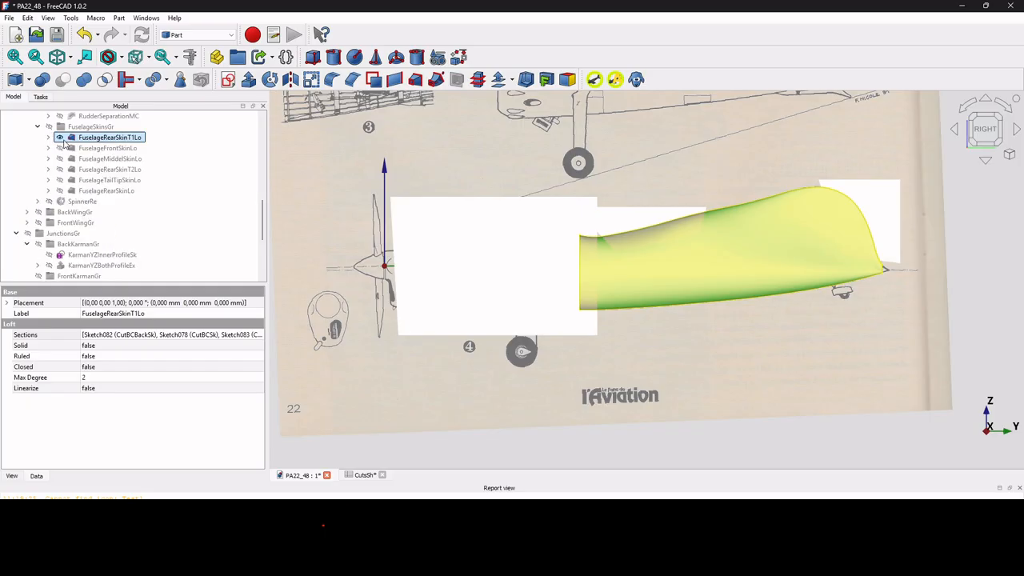
click(48, 137)
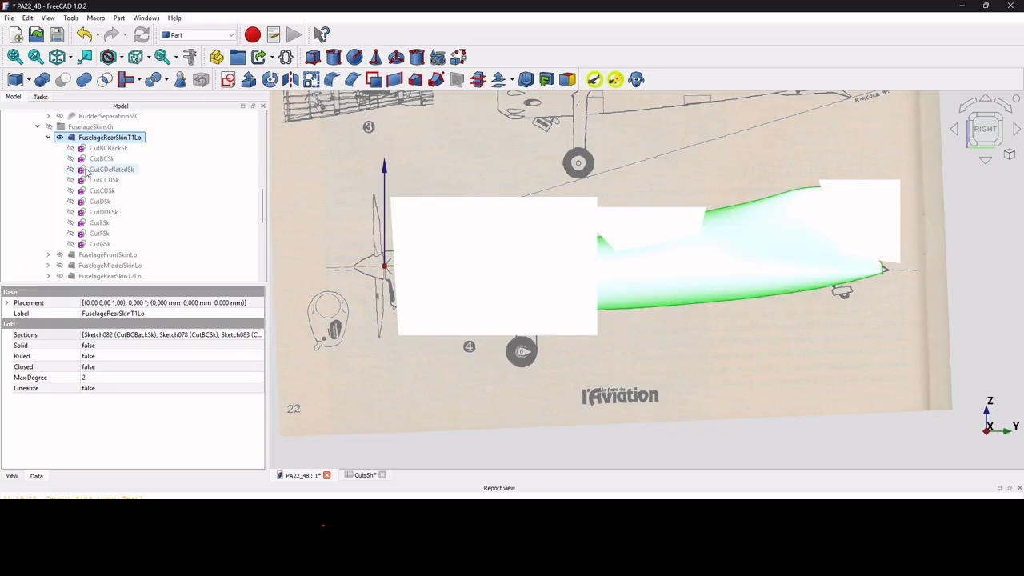
scroll(182, 224, down, 5)
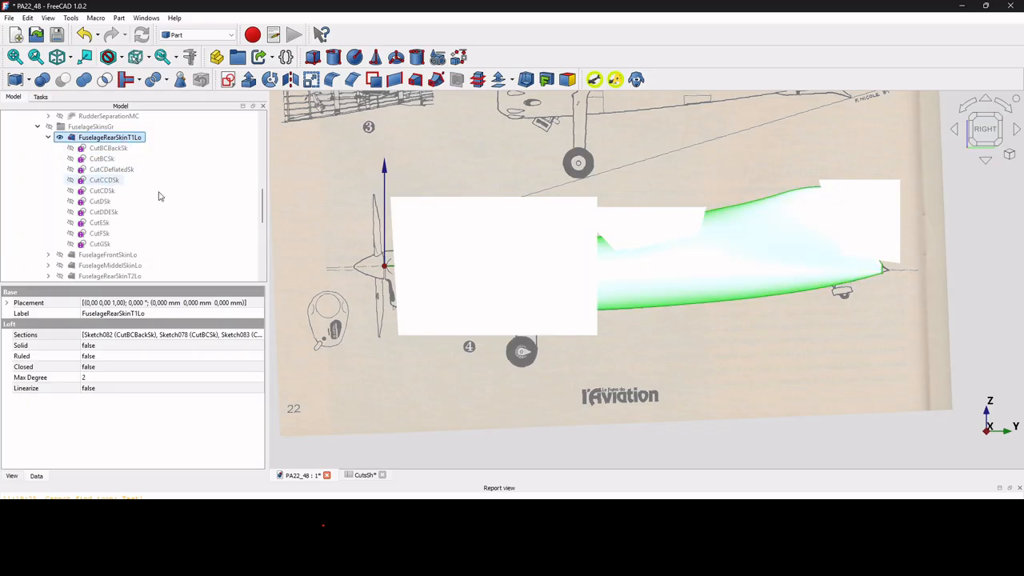
ctrl+click(107, 235)
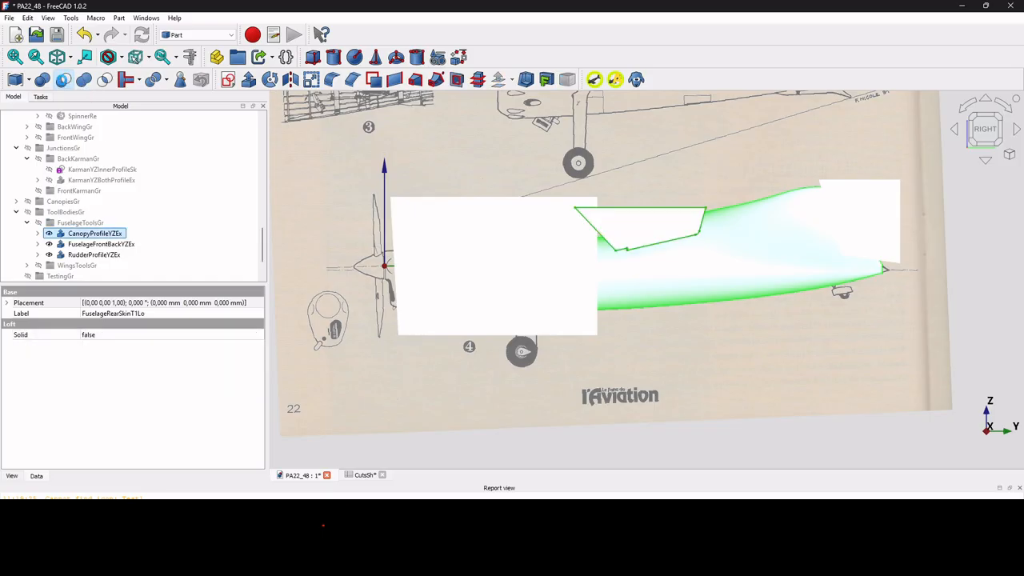
click(63, 80)
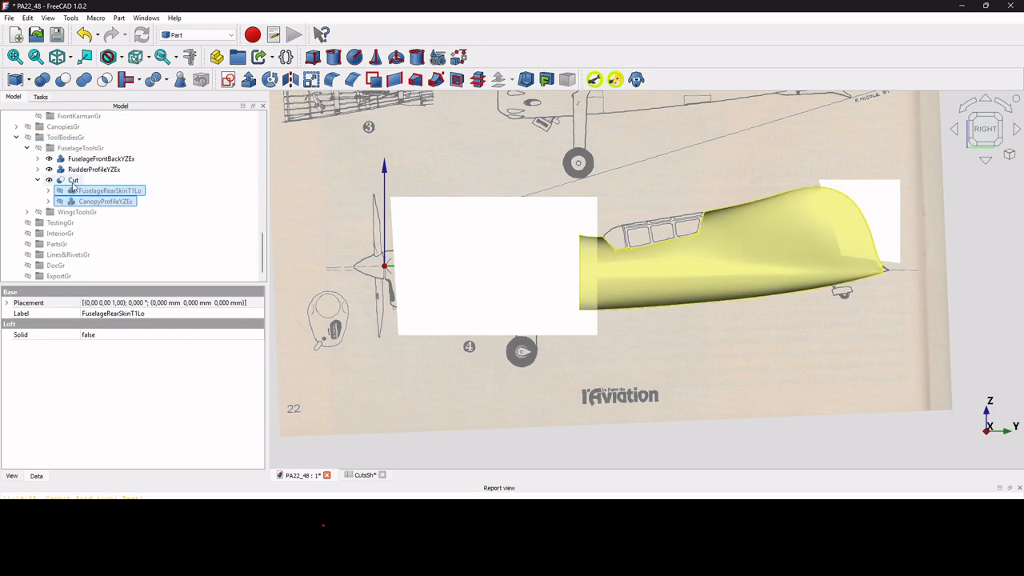
Subtract the RudderProfileYZEx tool body from the canopy-trimmed rear skin.
click(76, 180)
ctrl+click(94, 168)
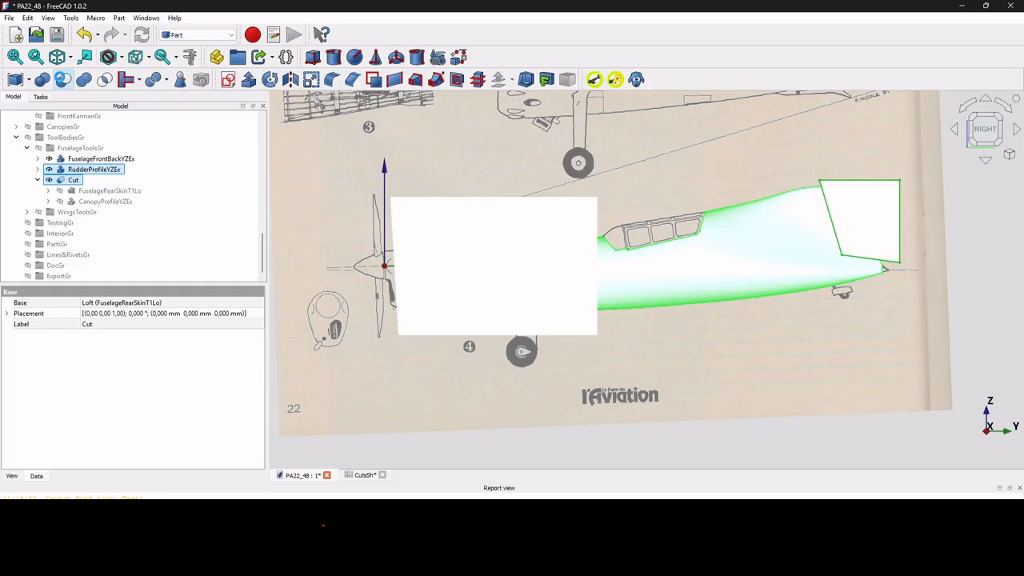
click(64, 79)
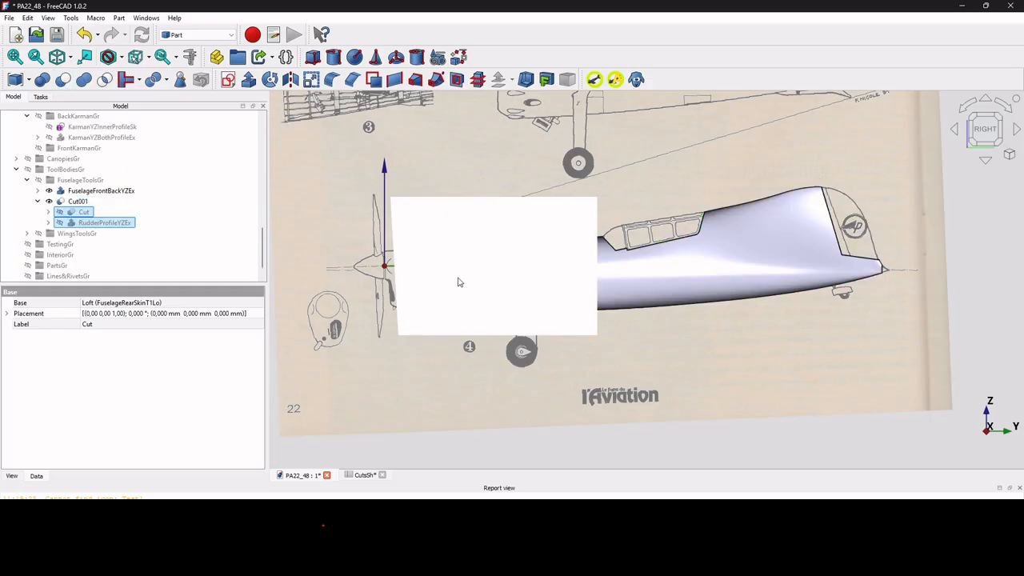
Trim the forward end of the rear skin Cut001 by subtracting the FuselageFrontBackYZEx tool body.
click(80, 201)
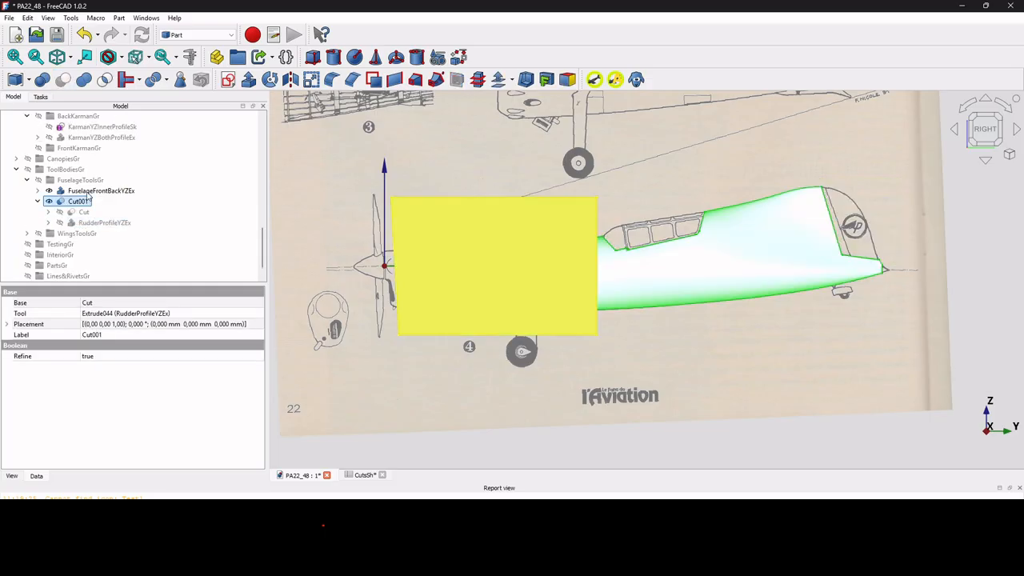
ctrl+click(88, 192)
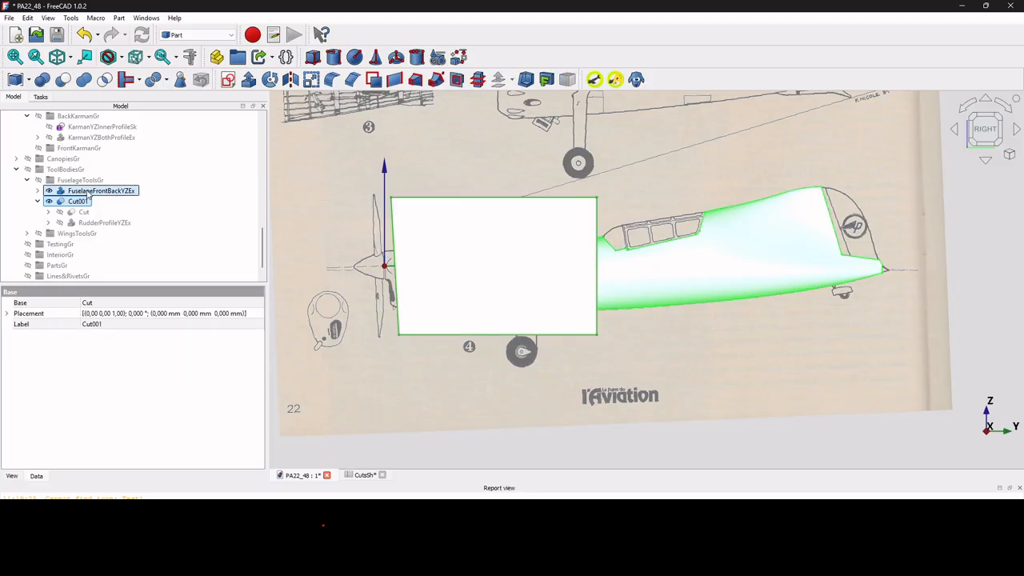
click(63, 79)
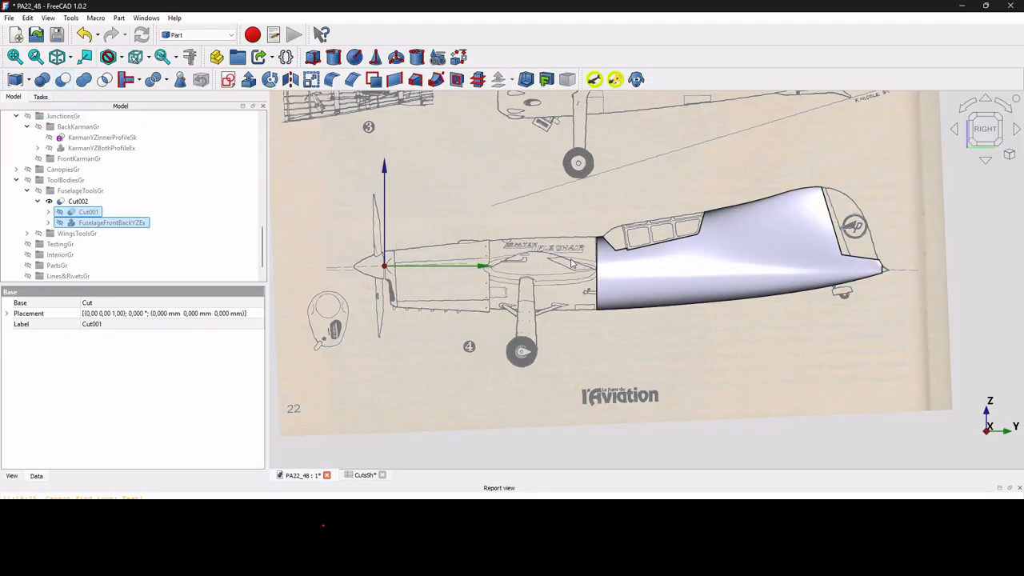
Inspect the trimmed rear skin from an angle and compare its outline with the top-view blueprint.
mouse_move(715, 249)
middle_down()
mouse_move(714, 264)
mouse_move(816, 276)
mouse_move(722, 307)
mouse_move(724, 295)
middle_up()
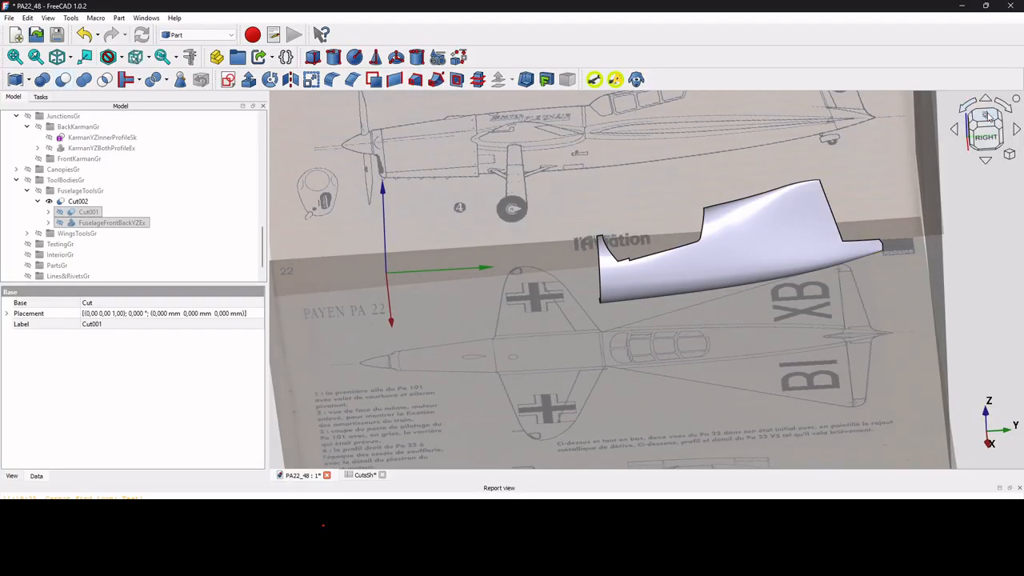
click(987, 116)
scroll(715, 365, up, 3)
scroll(714, 366, down, 3)
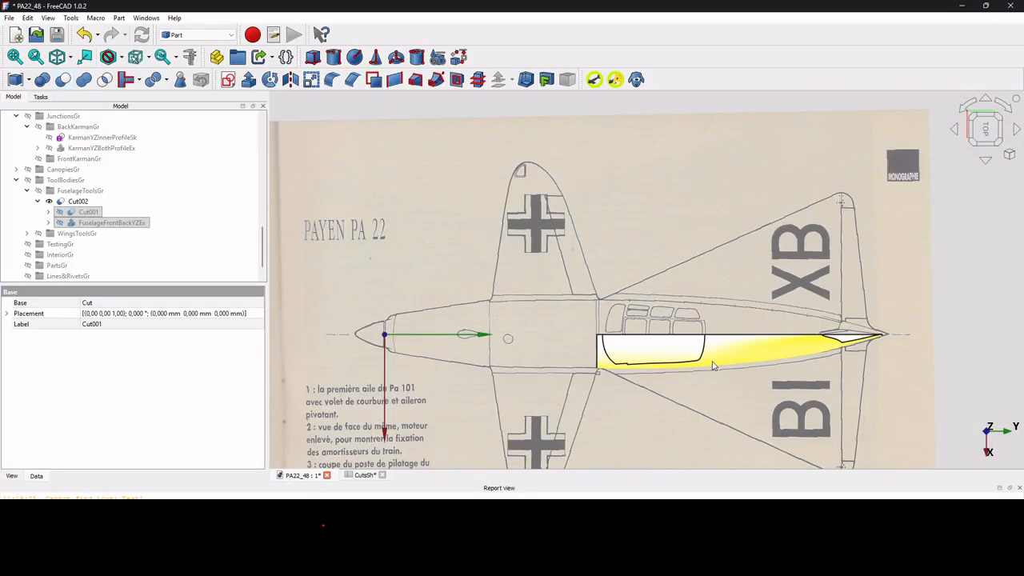
scroll(768, 344, up, 3)
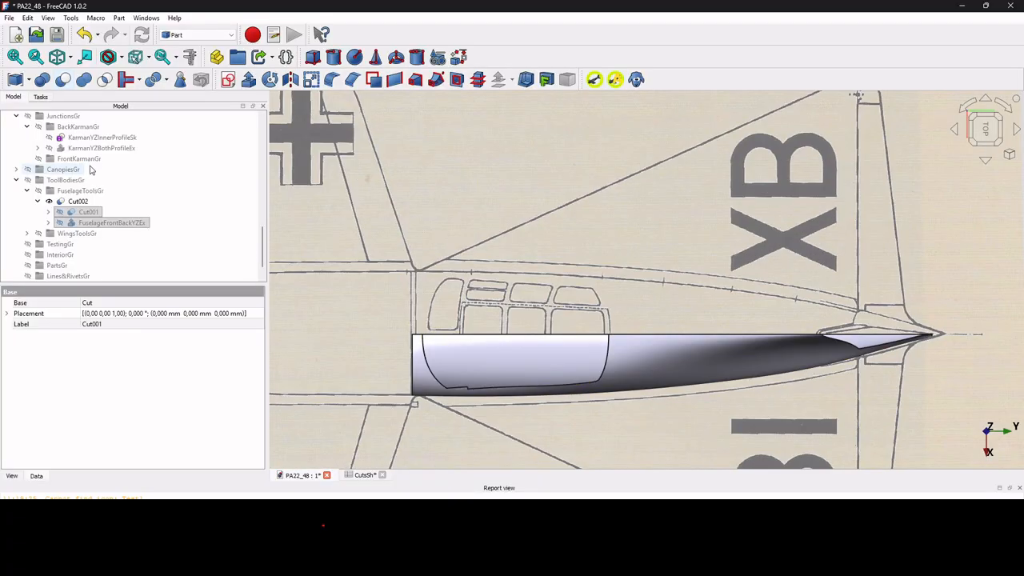
Set the draw style to wireframe and compare the canopy cut edge of Cut002 with the top-view blueprint.
click(78, 201)
click(49, 17)
mouse_move(76, 107)
click(261, 133)
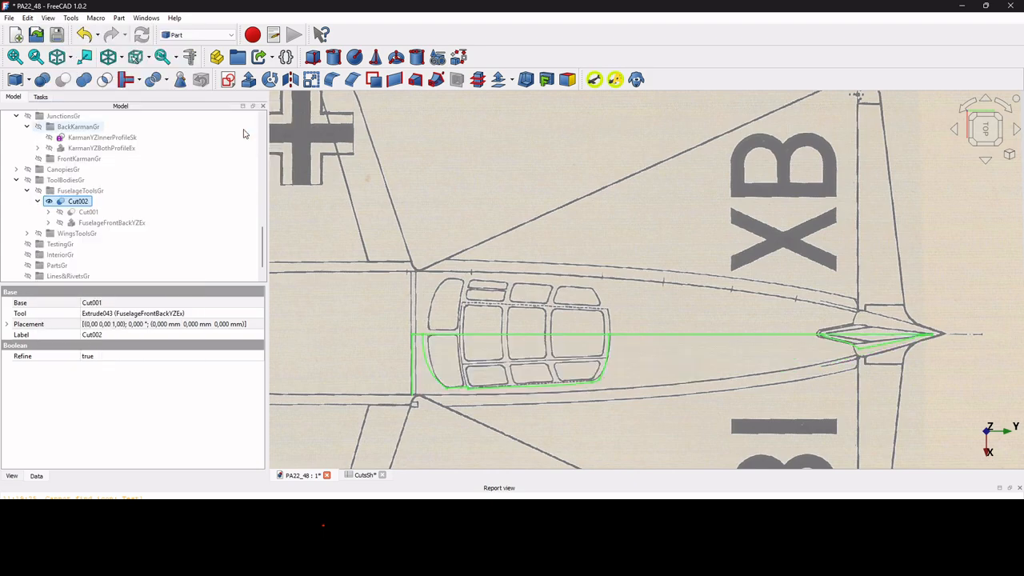
scroll(619, 394, up, 1)
scroll(618, 394, down, 5)
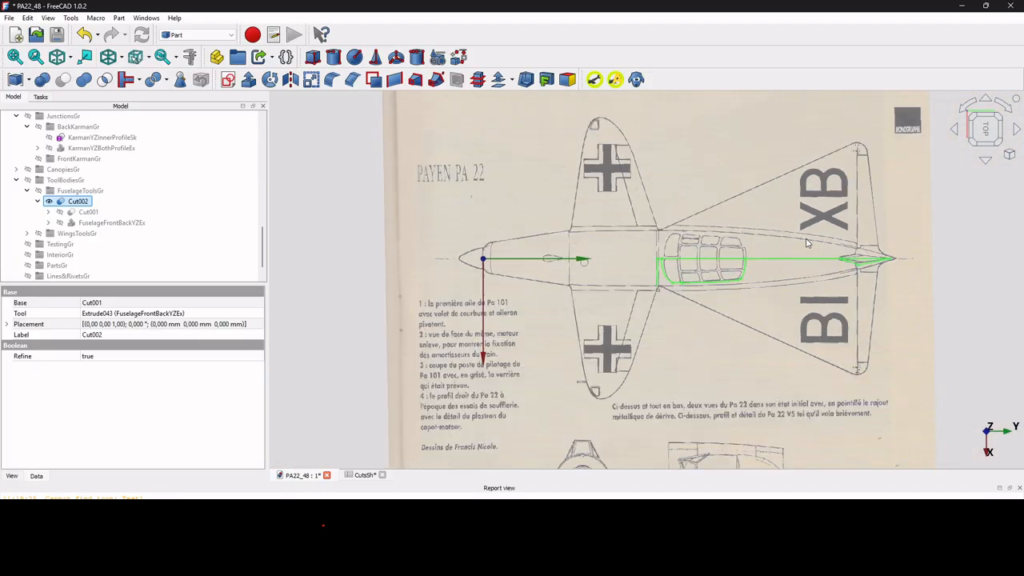
click(1000, 248)
scroll(768, 276, up, 5)
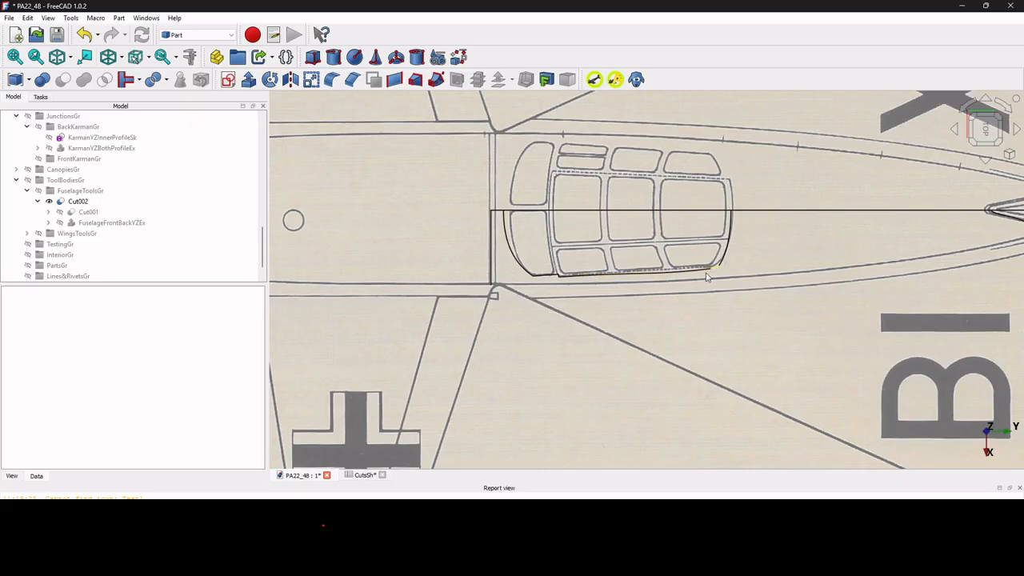
scroll(707, 277, down, 5)
scroll(850, 269, up, 6)
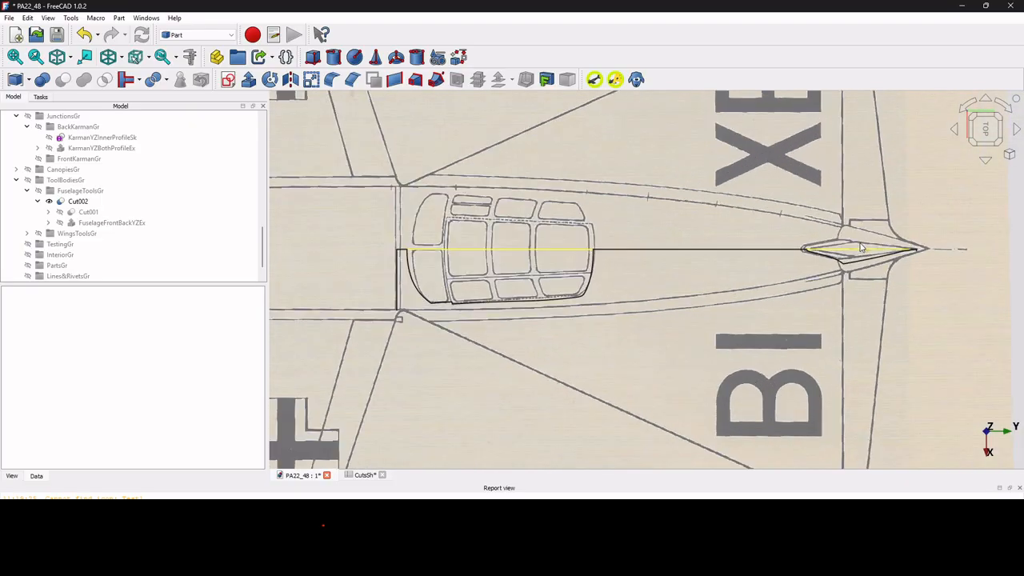
Examine the rudder cut-out edge at the tail of Cut002 against the top-view blueprint and the PureRef reference images.
scroll(850, 269, up, 2)
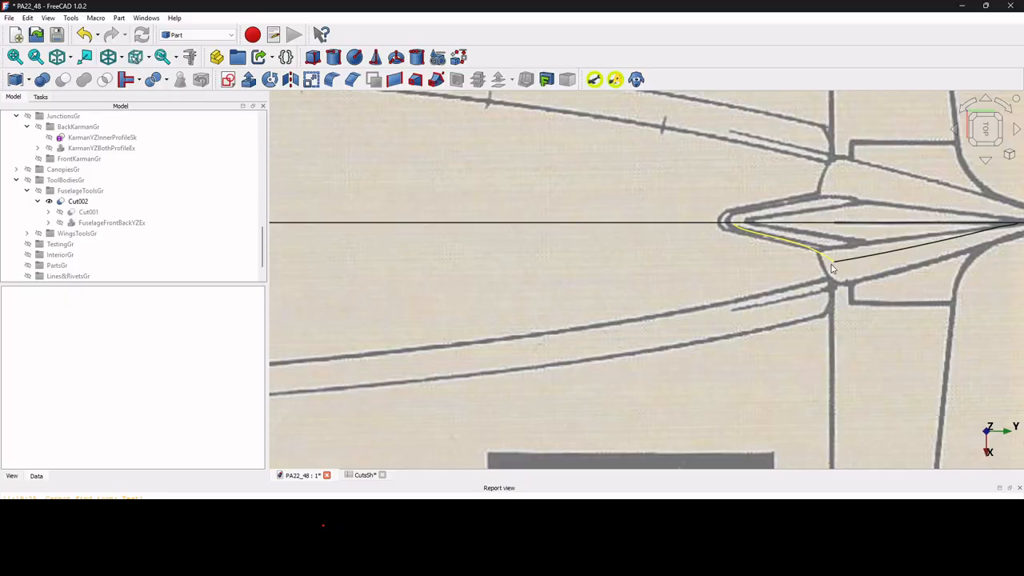
scroll(832, 268, down, 2)
middle_drag(818, 259, 829, 240)
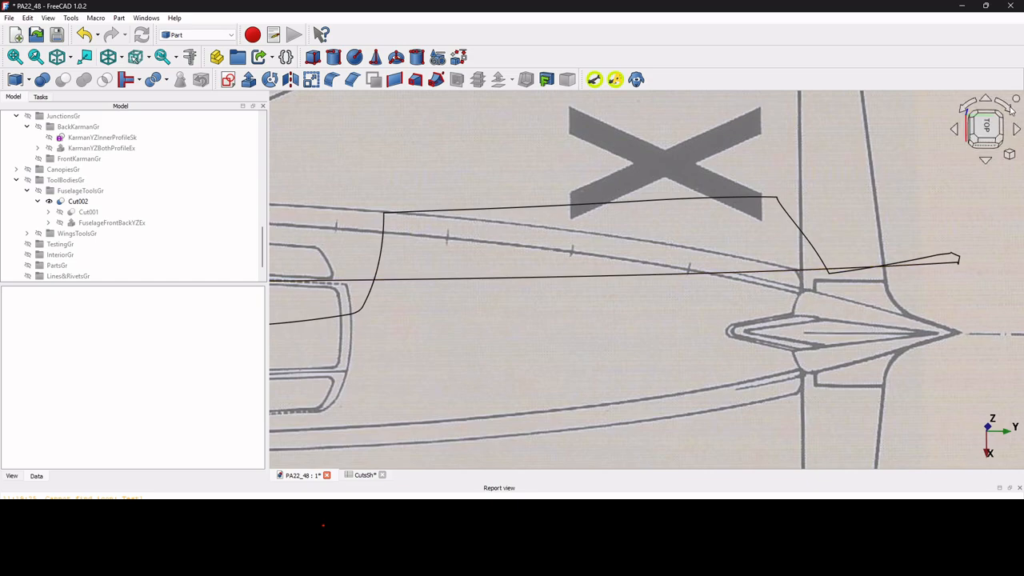
click(986, 130)
scroll(804, 255, down, 5)
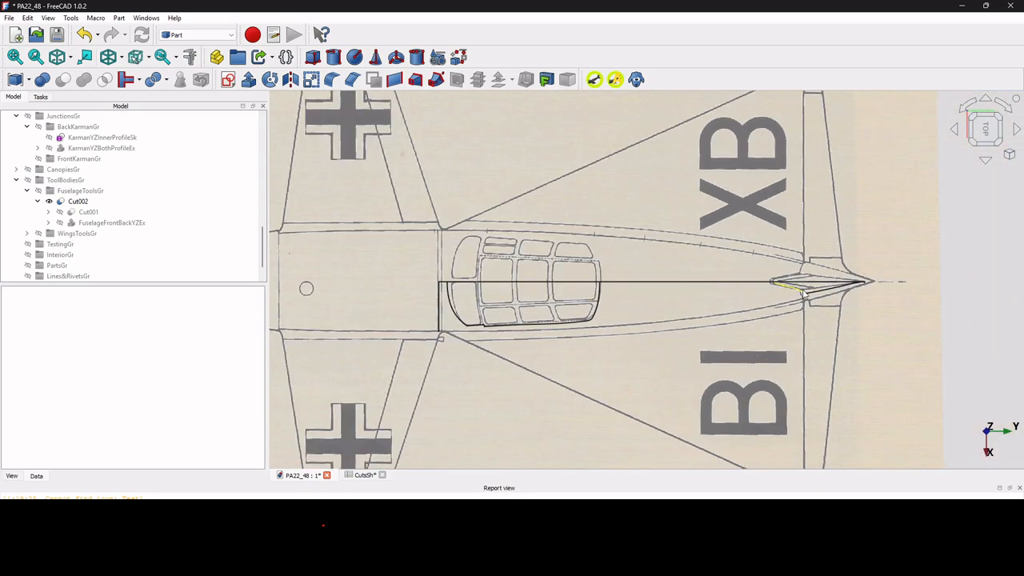
scroll(804, 294, up, 6)
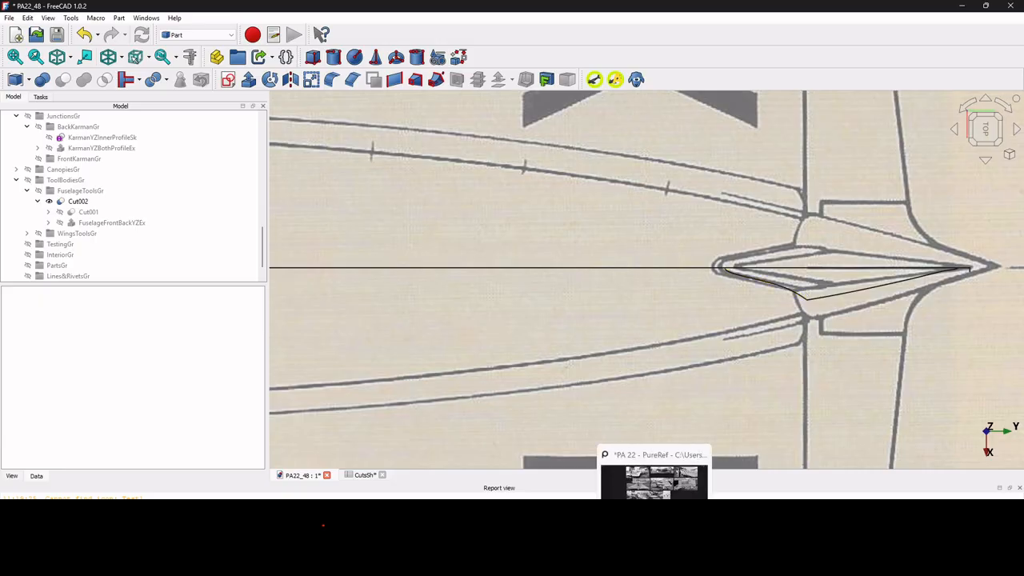
click(655, 560)
scroll(419, 323, up, 4)
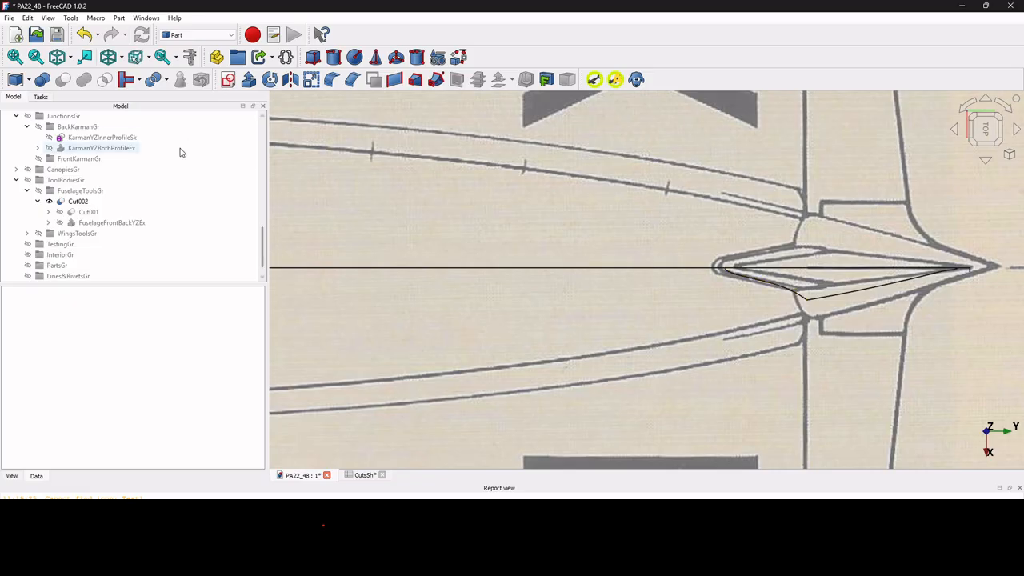
Hide Cut002 and expand its nested cuts down to the section sketches of the FuselageRearSkinT1Lo loft.
click(78, 201)
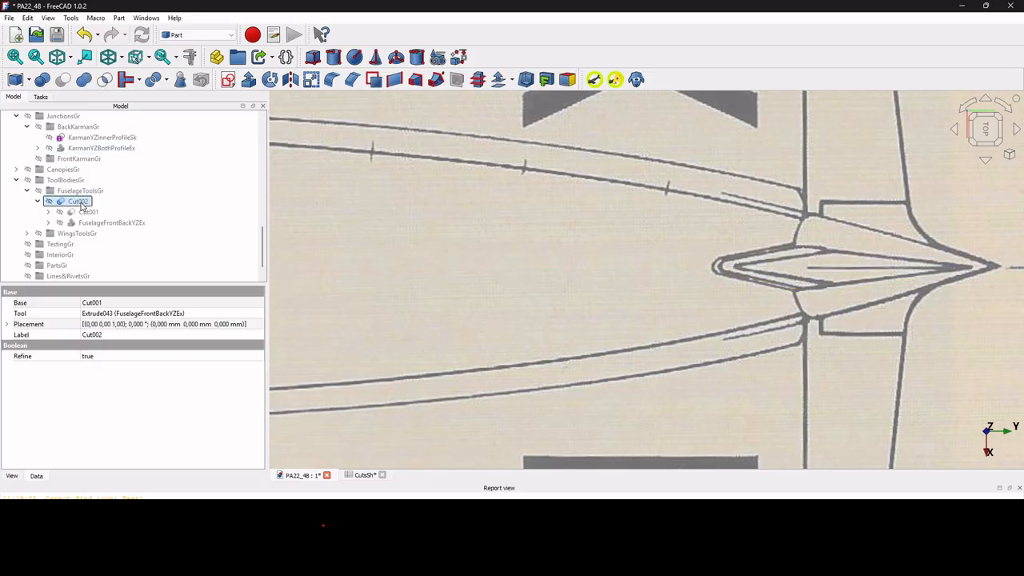
scroll(716, 234, down, 5)
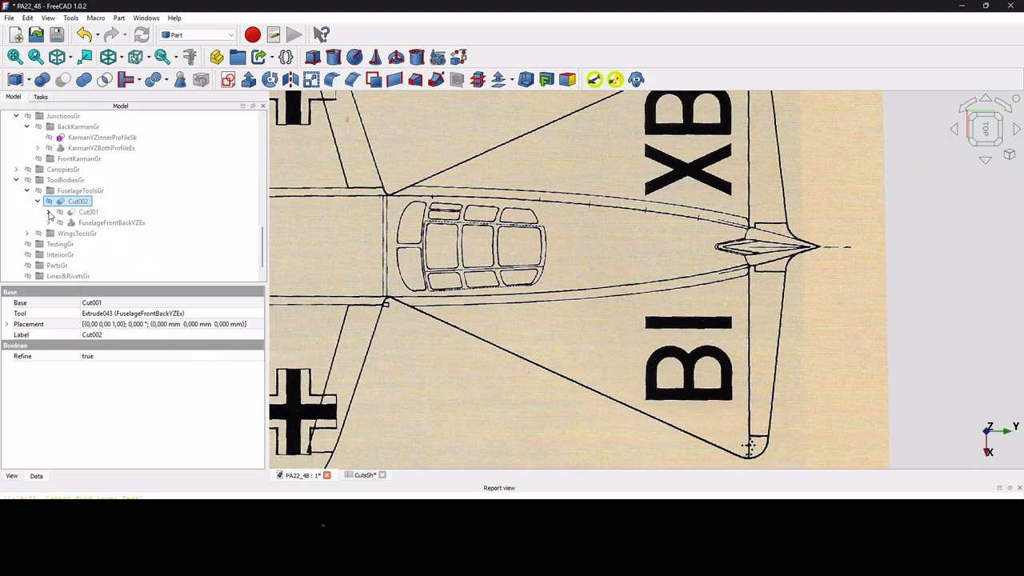
click(48, 212)
click(58, 223)
click(69, 233)
scroll(172, 224, down, 4)
scroll(172, 224, up, 2)
scroll(172, 228, down, 2)
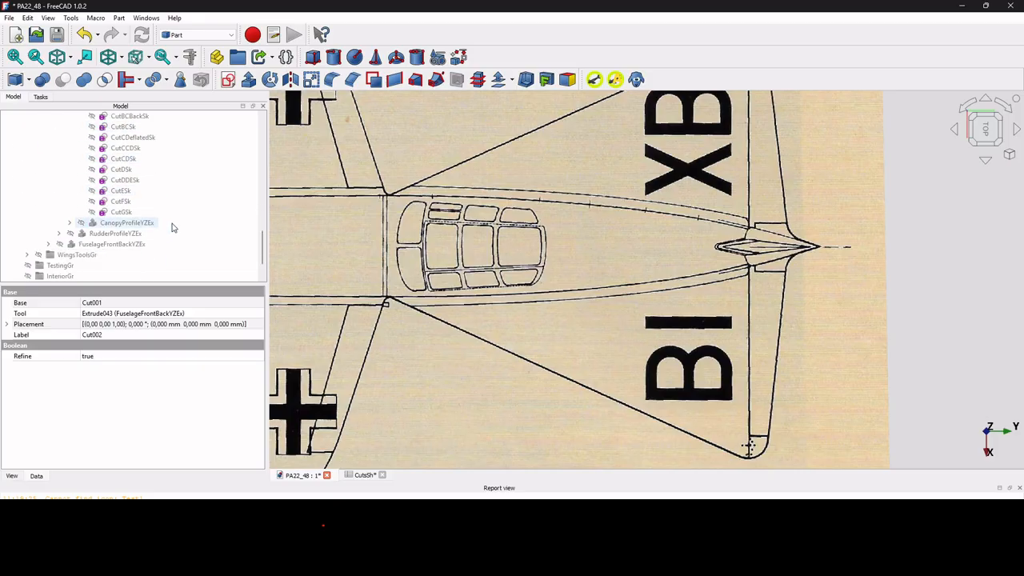
Show the CutDSk, CutDDESk and CutESk section sketches of FuselageRearSkinT1Lo in an isometric view.
click(120, 170)
key(space)
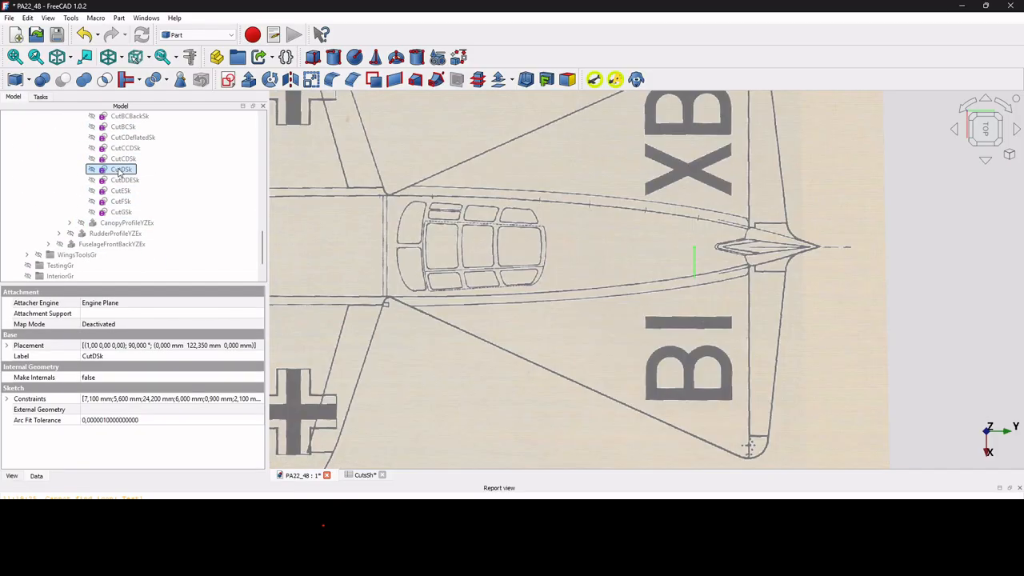
click(124, 182)
key(space)
click(121, 190)
key(space)
click(58, 57)
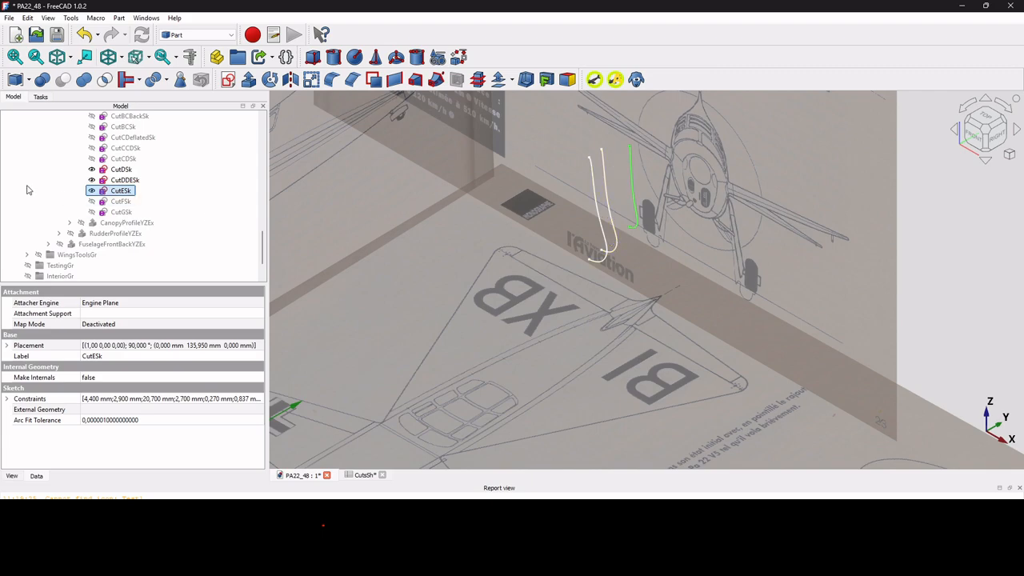
Hide CutDSk and CutESk, and show CutDDECorrectedSk from the FuselageRearSkinT2Lo loft for comparison with CutDDESk.
click(122, 169)
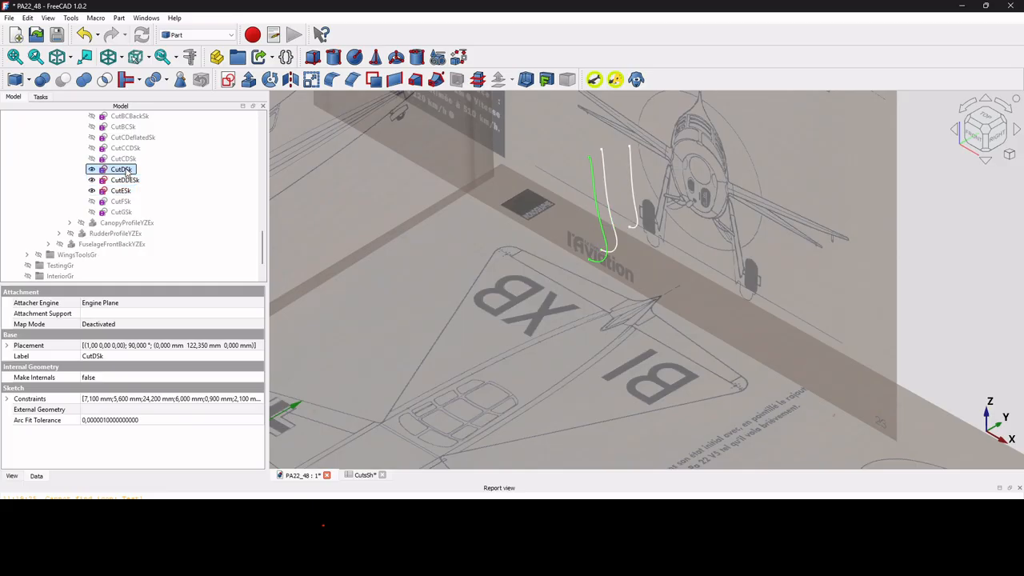
click(122, 192)
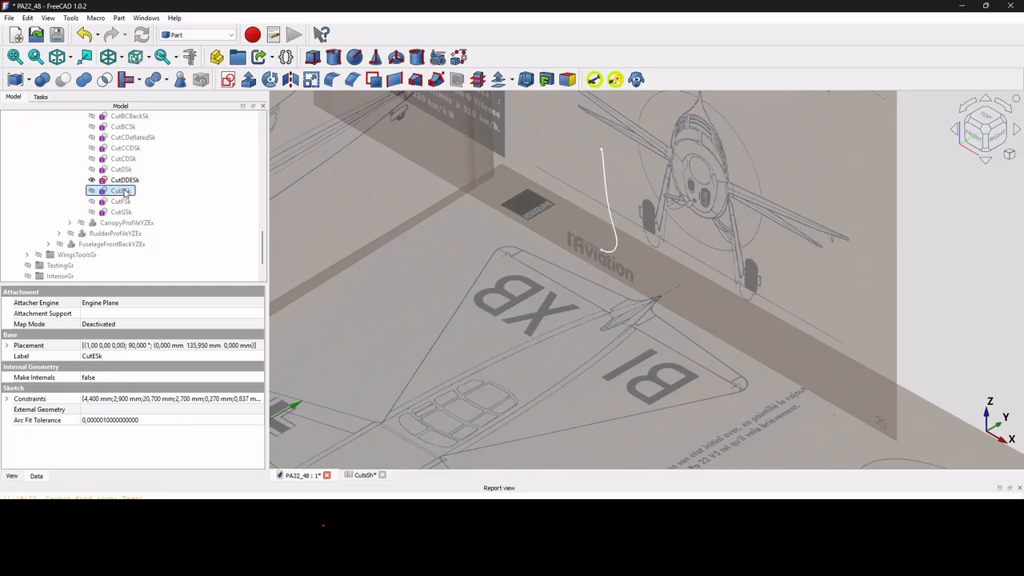
scroll(124, 194, up, 5)
scroll(125, 193, up, 2)
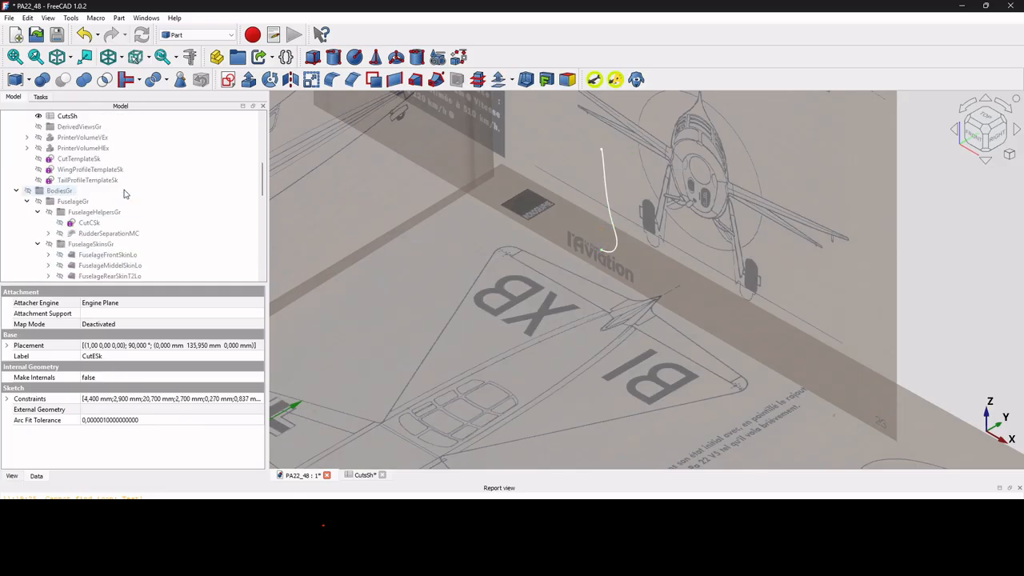
scroll(124, 194, down, 2)
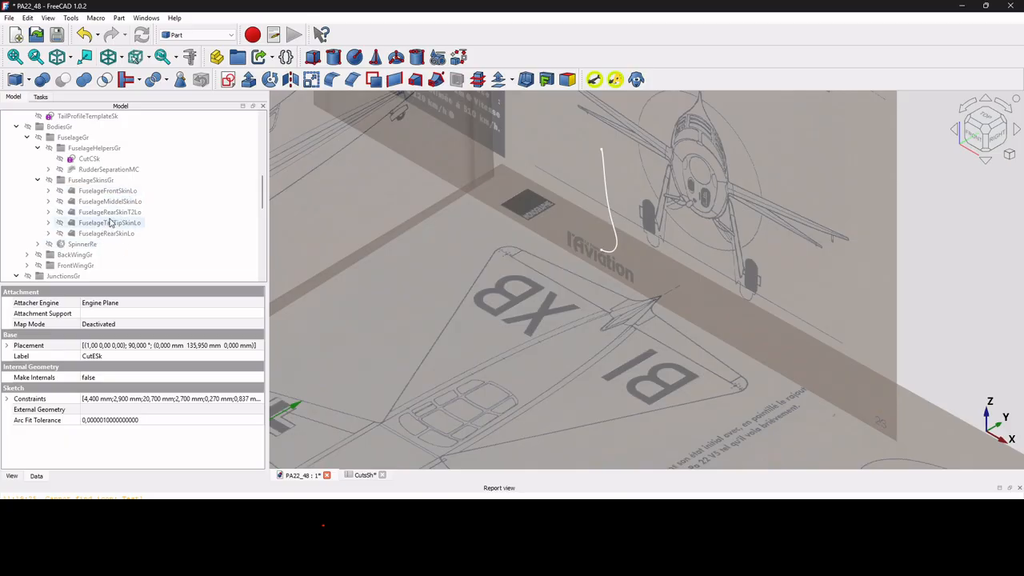
click(109, 212)
click(48, 212)
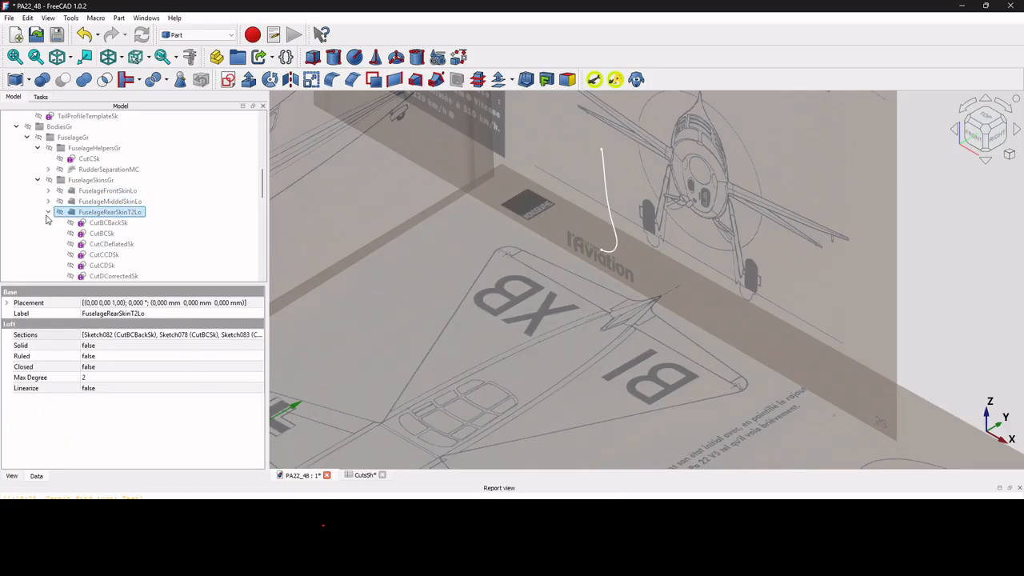
scroll(180, 233, down, 2)
click(116, 222)
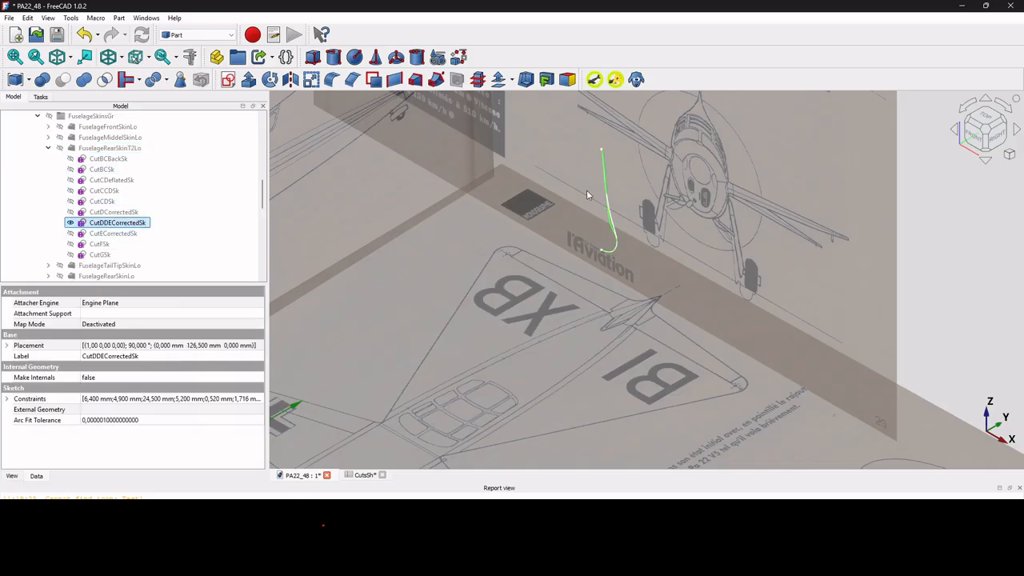
scroll(615, 222, up, 3)
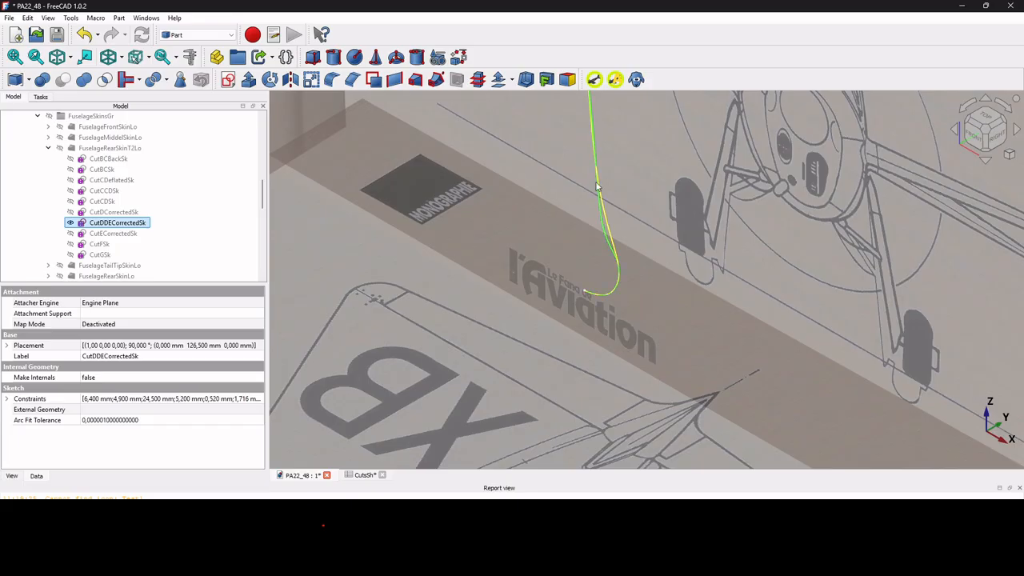
Open the CutDDECorrectedSk sketch, examine its spline control points from the keel to the upper tip, and close it unchanged.
double_click(116, 225)
scroll(464, 224, down, 4)
scroll(518, 233, up, 7)
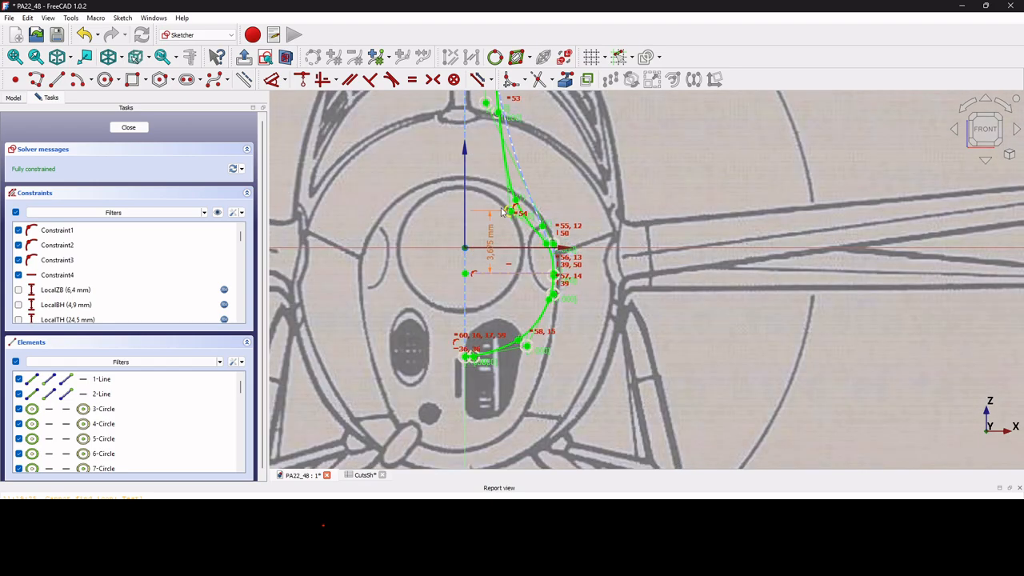
scroll(502, 216, down, 3)
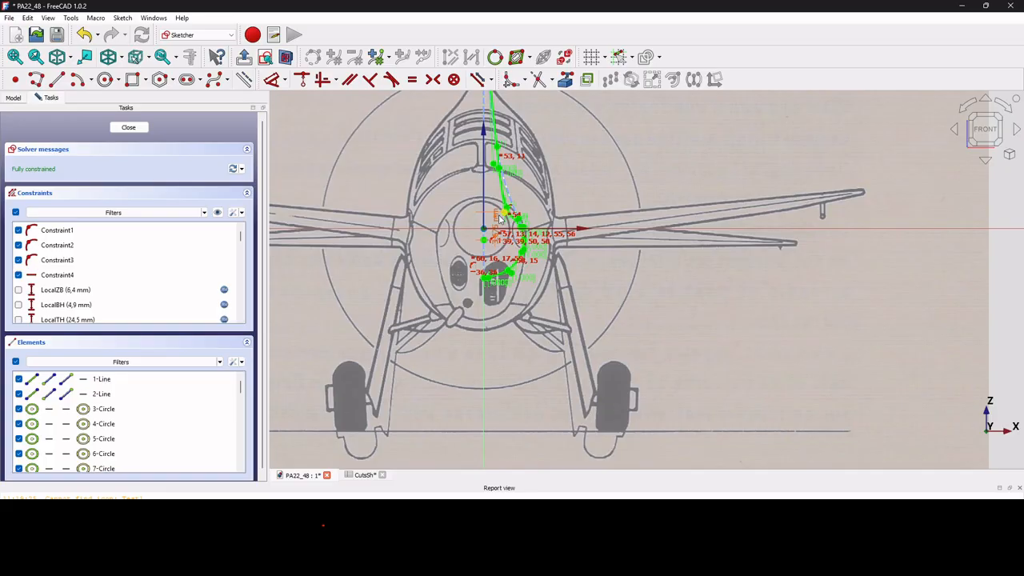
scroll(499, 216, down, 2)
scroll(499, 224, up, 1)
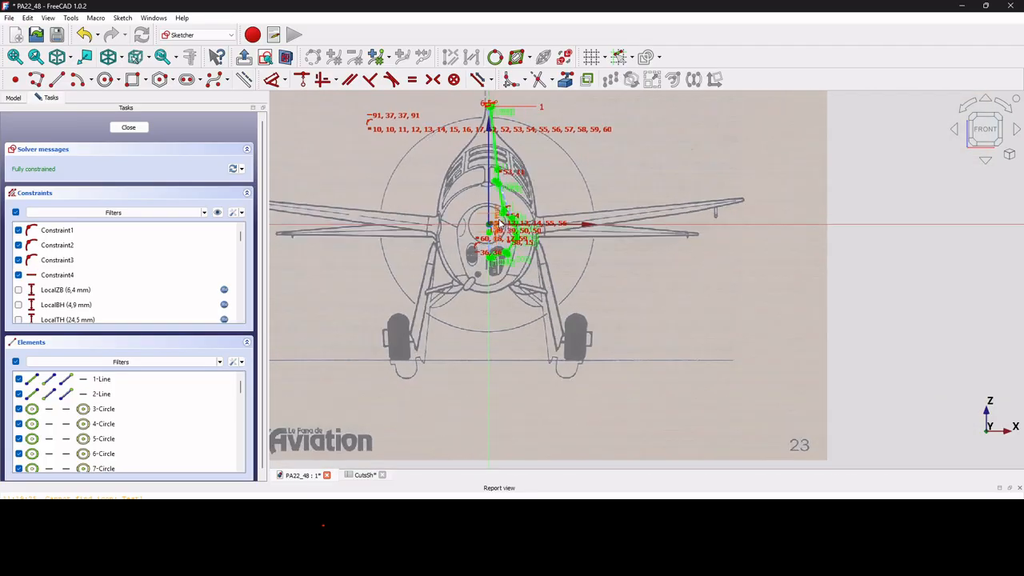
scroll(512, 240, up, 4)
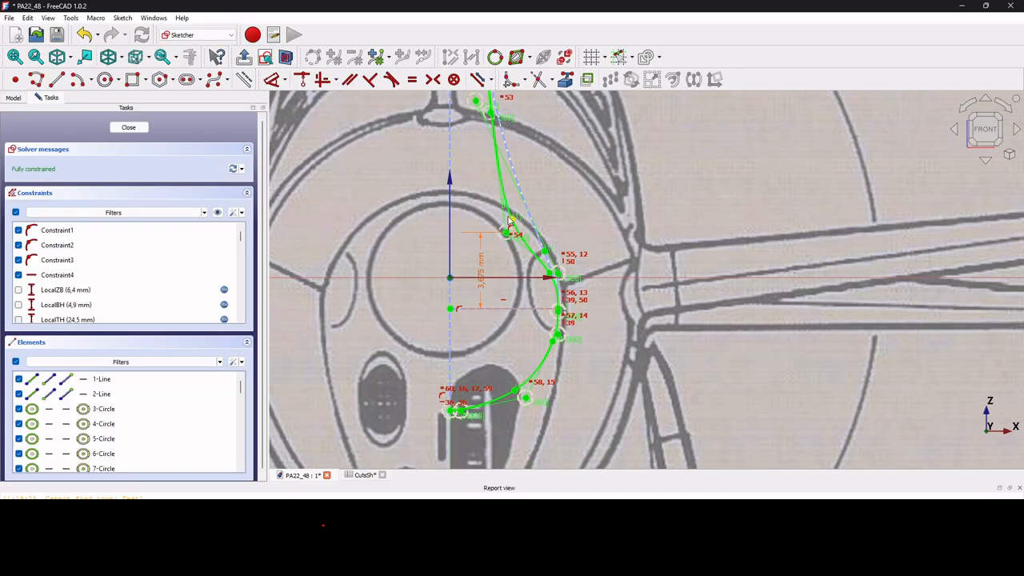
scroll(512, 220, down, 3)
scroll(497, 197, up, 1)
scroll(498, 198, up, 3)
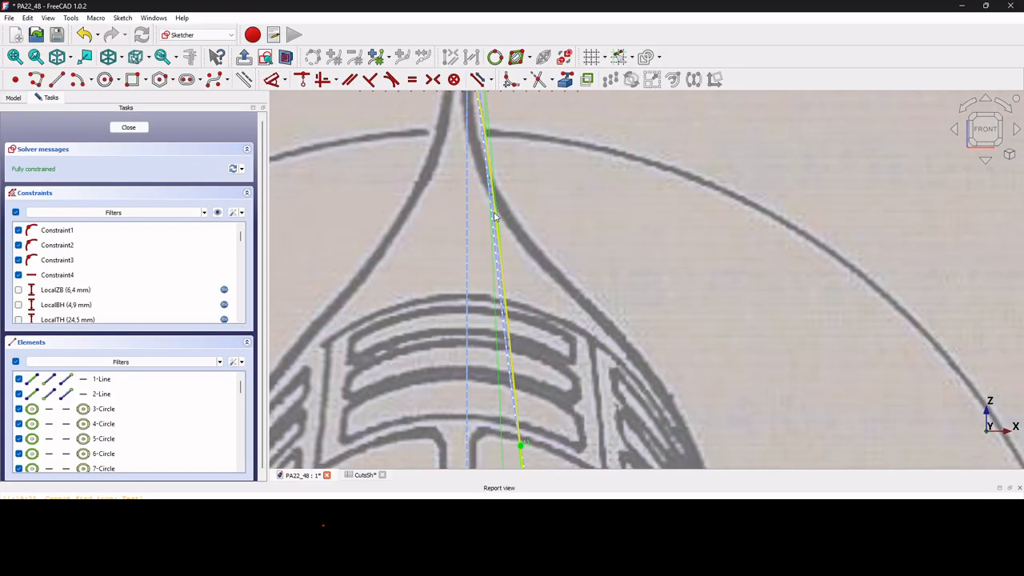
scroll(487, 191, down, 2)
scroll(483, 149, up, 1)
scroll(483, 149, up, 3)
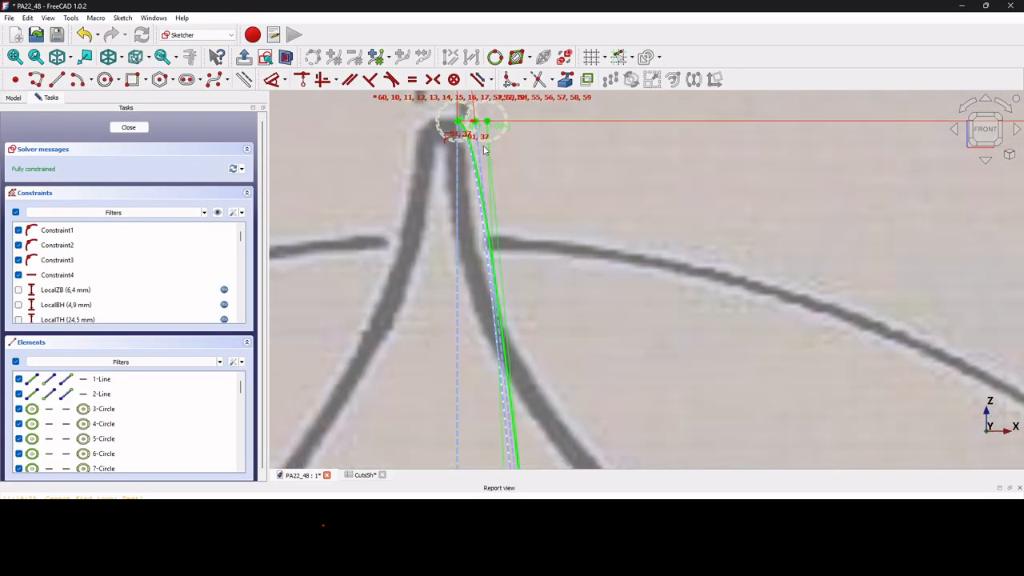
scroll(477, 164, down, 4)
scroll(476, 164, down, 3)
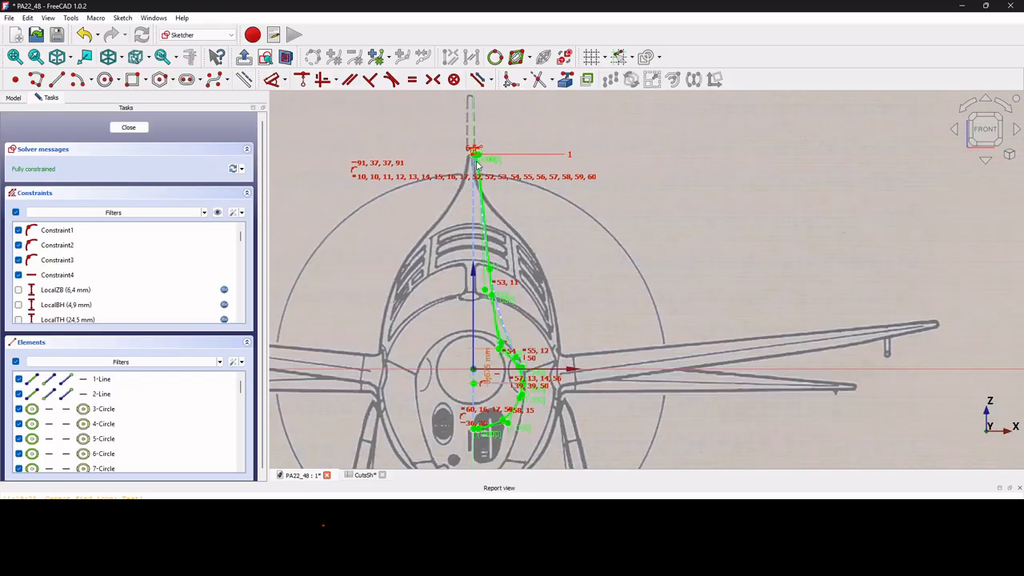
scroll(490, 270, down, 2)
scroll(492, 276, up, 5)
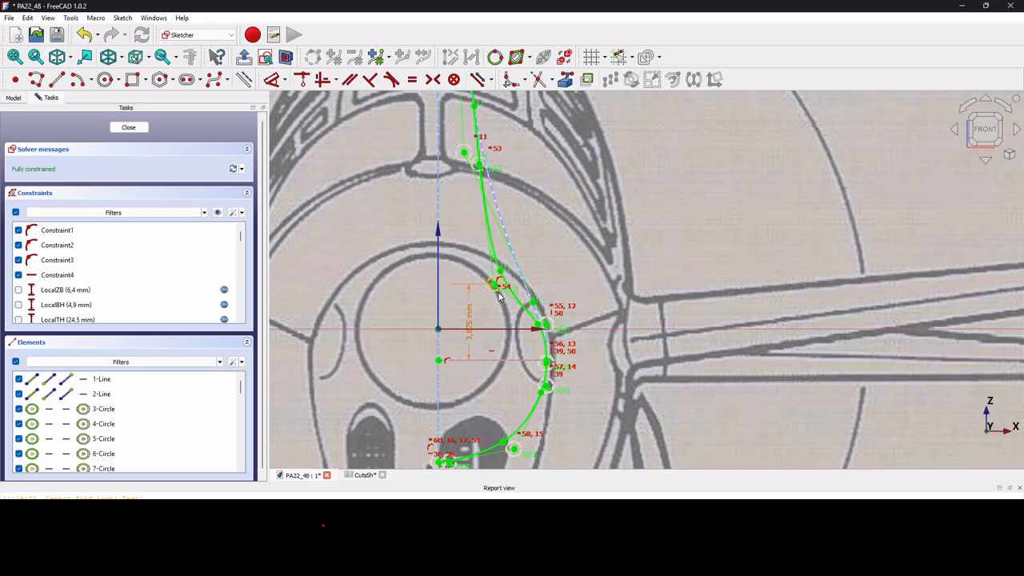
click(128, 128)
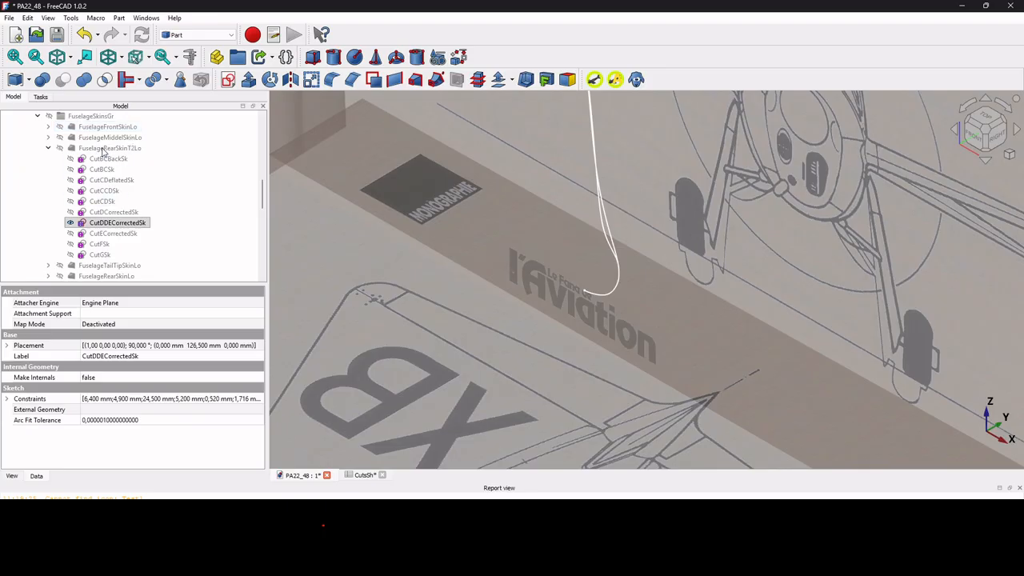
Subtract the RudderProfileYZEx tool body from the FuselageRearSkinT2Lo loft with a Boolean cut.
click(103, 149)
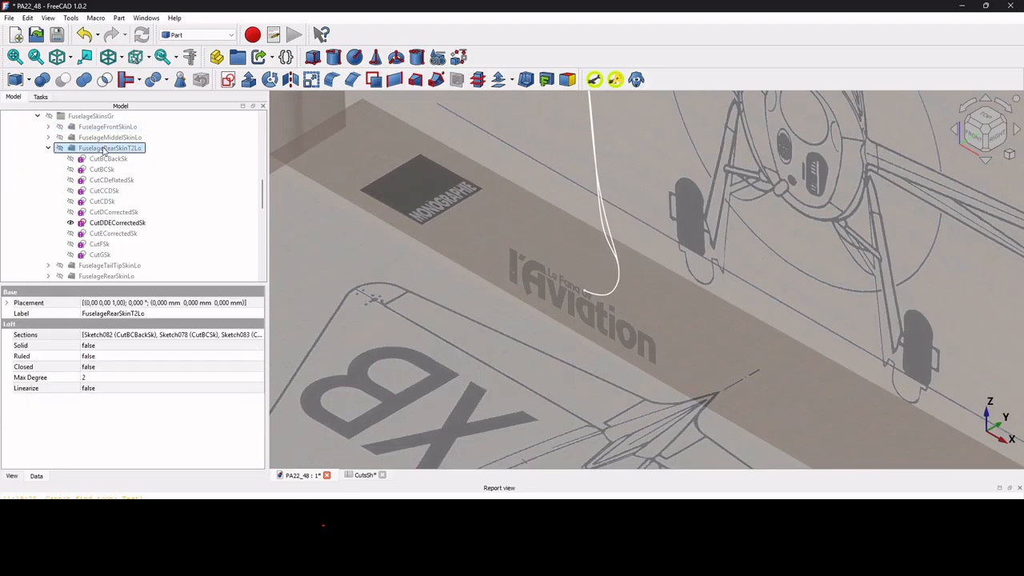
scroll(103, 150, down, 8)
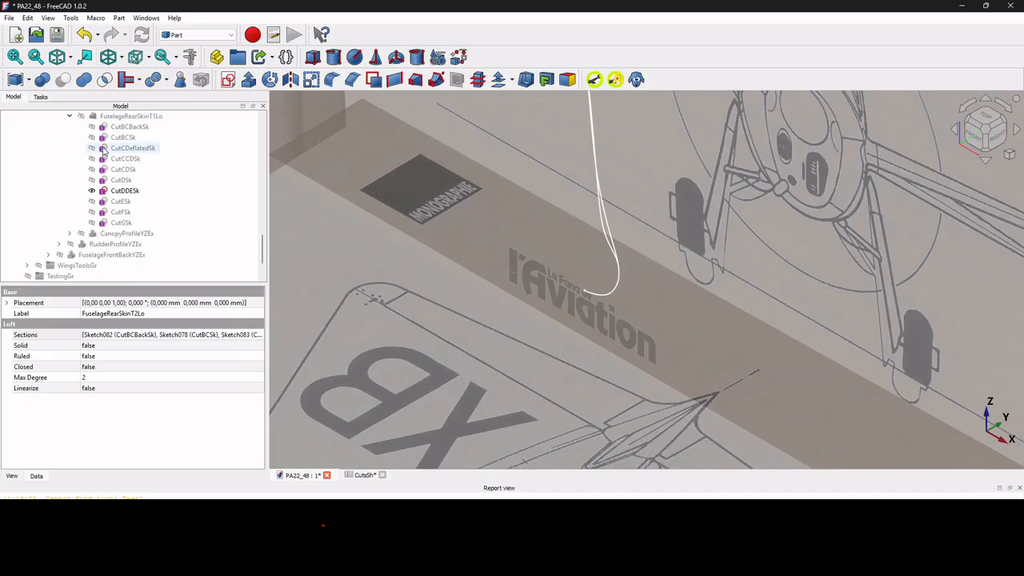
scroll(103, 149, down, 3)
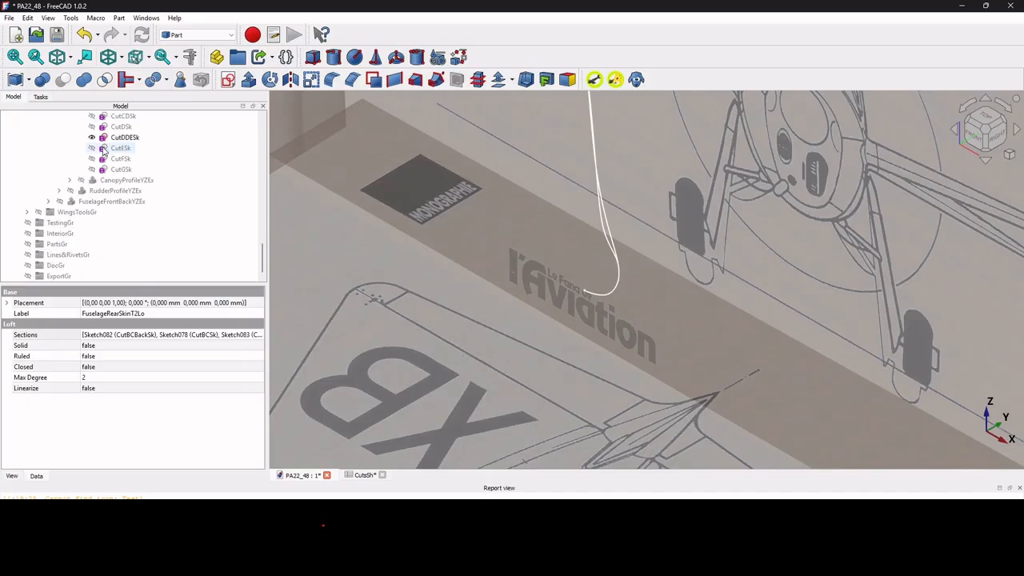
click(101, 194)
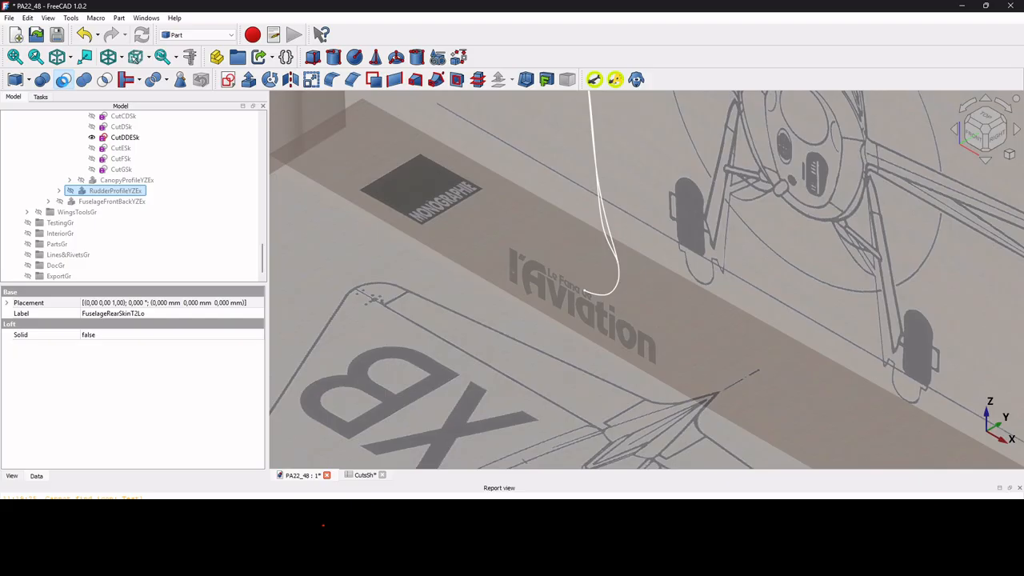
click(63, 82)
scroll(386, 320, down, 4)
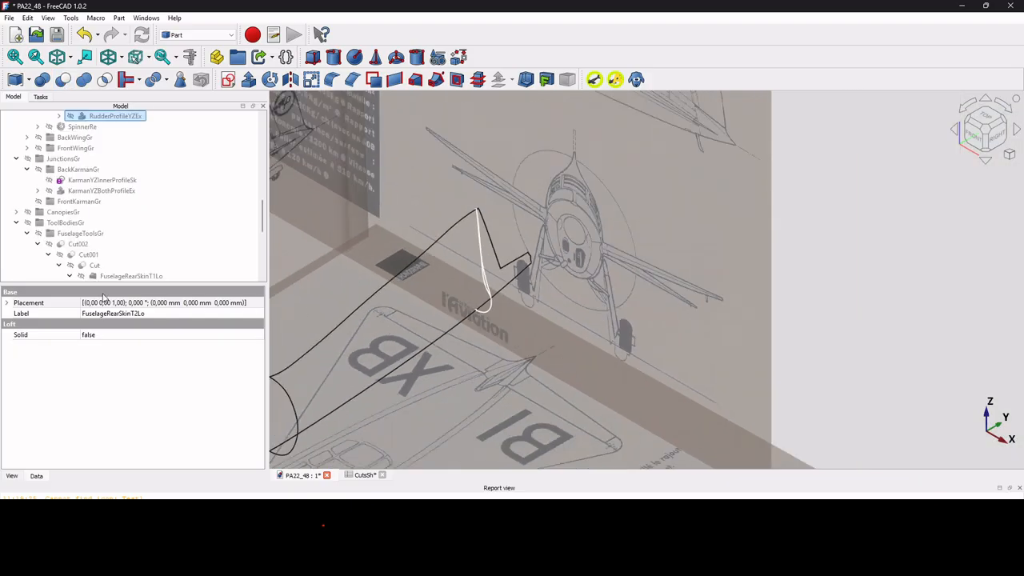
Compare the cut rear skin's wireframe with the tail outline on the top blueprint, then return to the isometric view.
click(988, 117)
scroll(509, 409, up, 6)
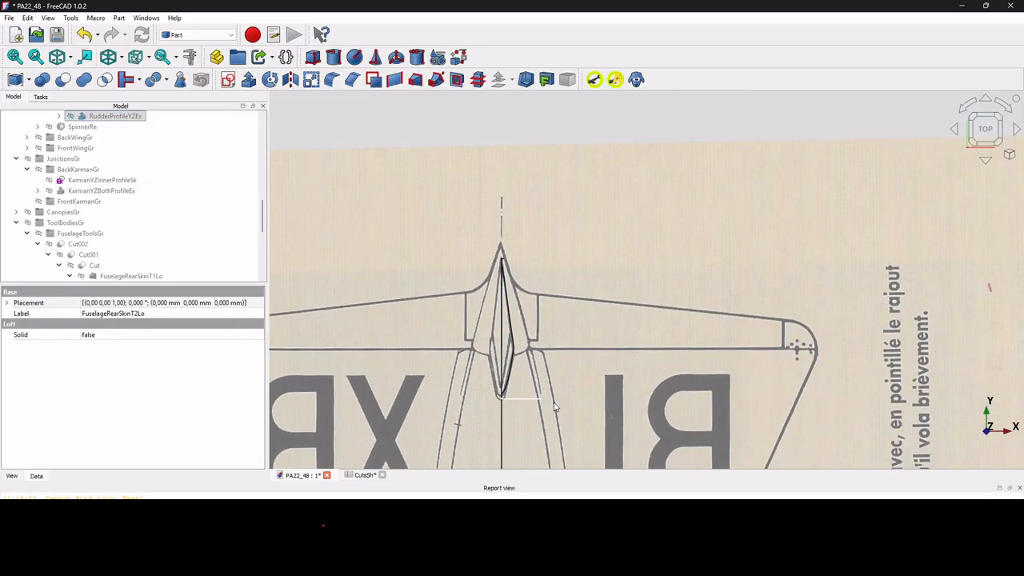
scroll(509, 409, up, 2)
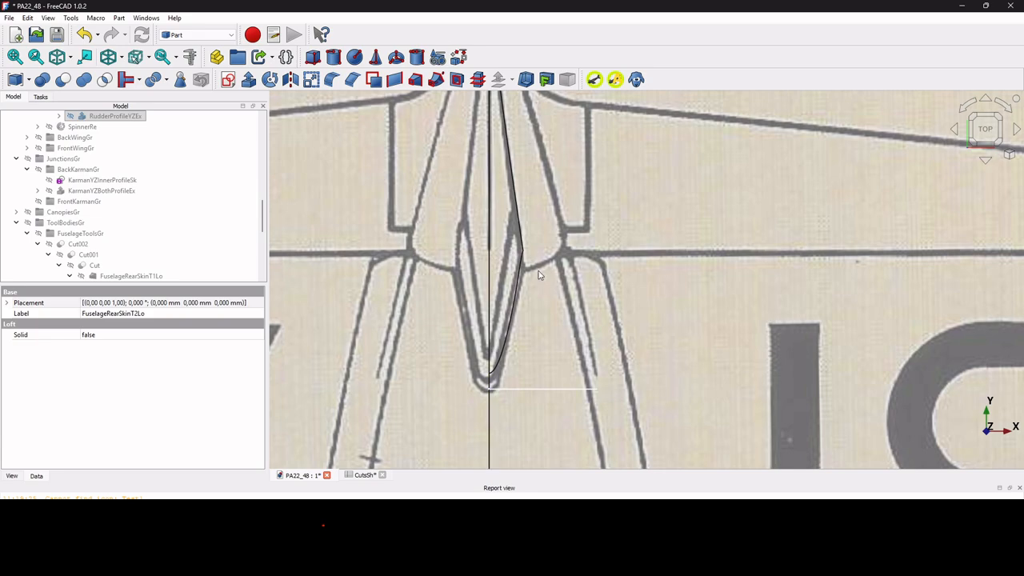
click(57, 58)
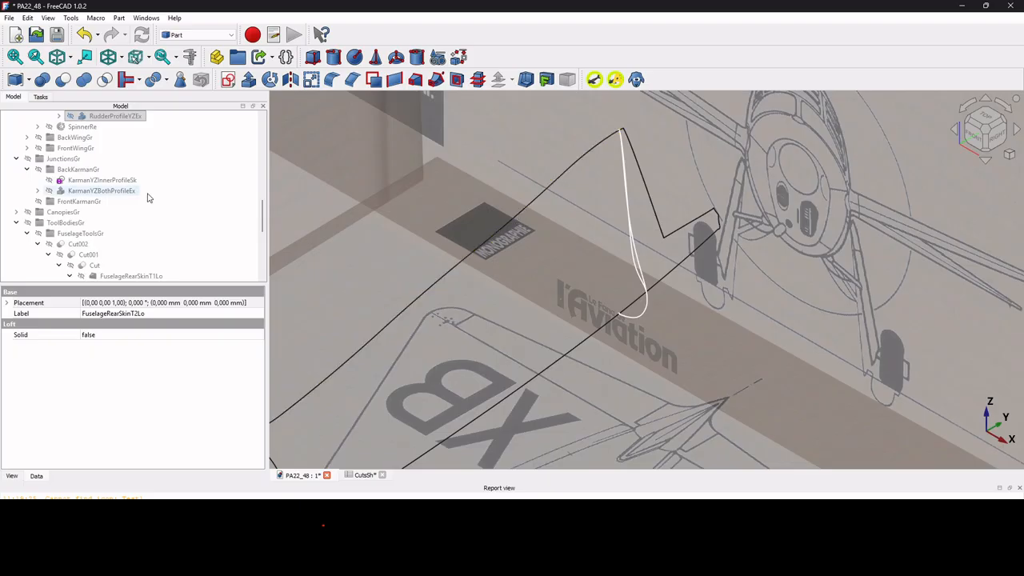
Restore the As is draw style and examine the shaded rear skin with its rudder cutout.
click(48, 17)
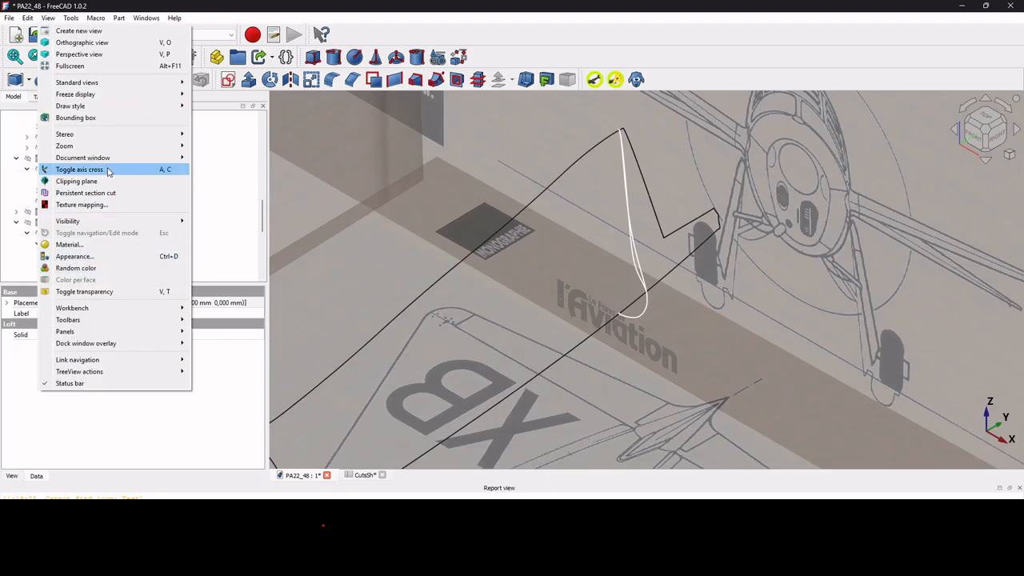
mouse_move(128, 108)
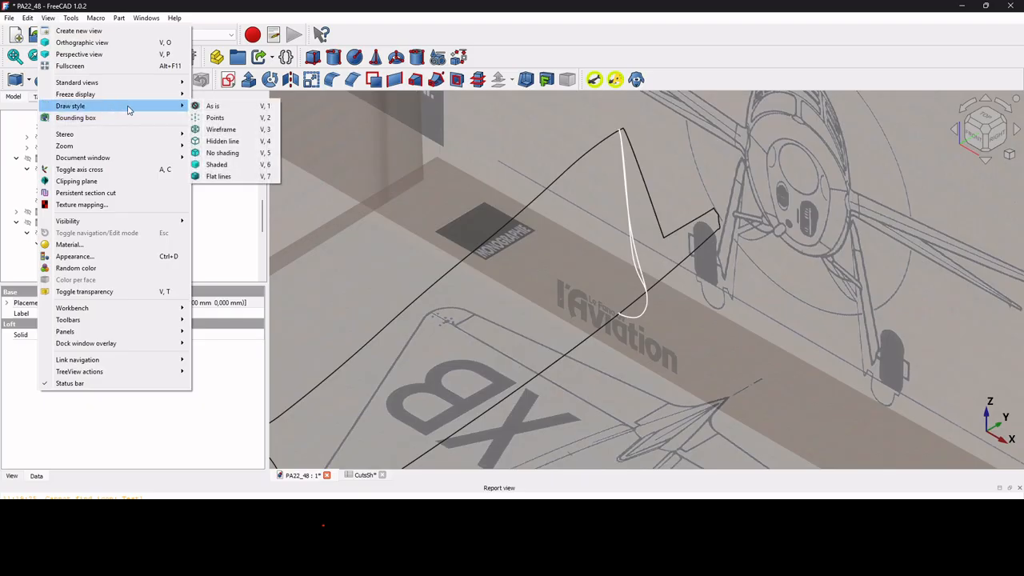
click(233, 107)
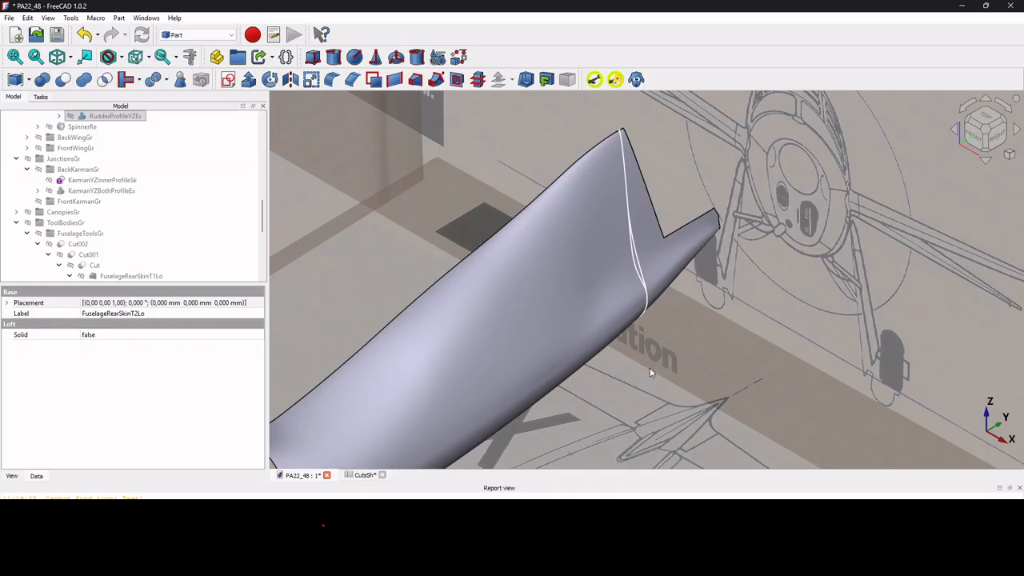
scroll(652, 374, down, 2)
scroll(645, 390, up, 2)
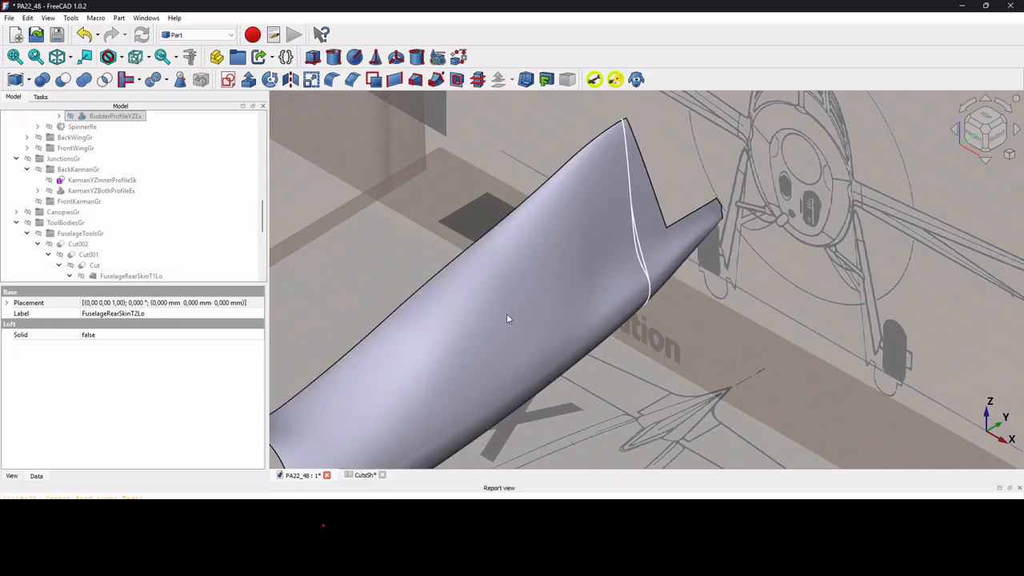
Hide Cut003 and the CutDDECorrectedSk sketch, and show the FuselageRearSkinLo loft instead.
click(403, 220)
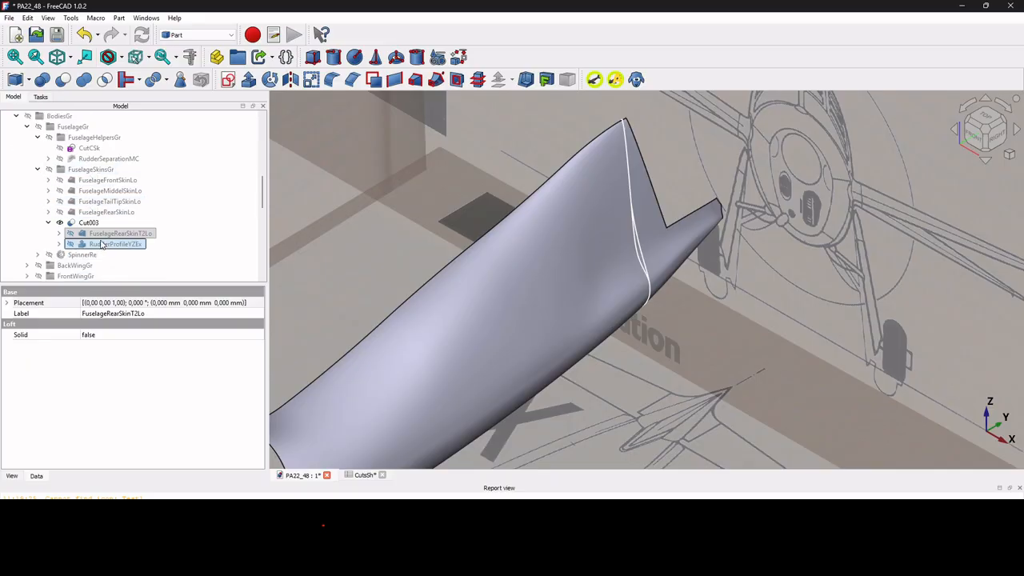
click(86, 224)
key(space)
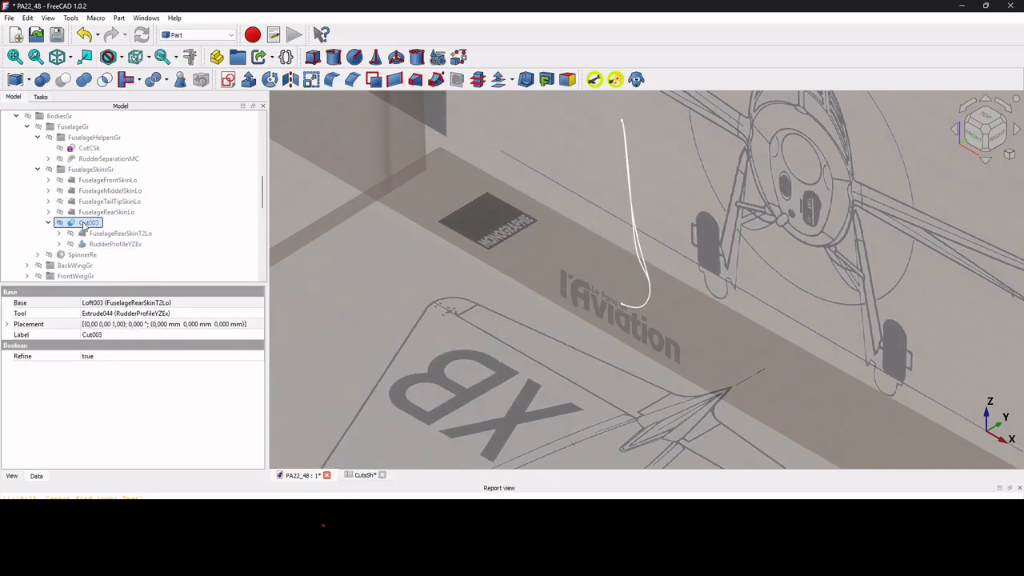
click(90, 212)
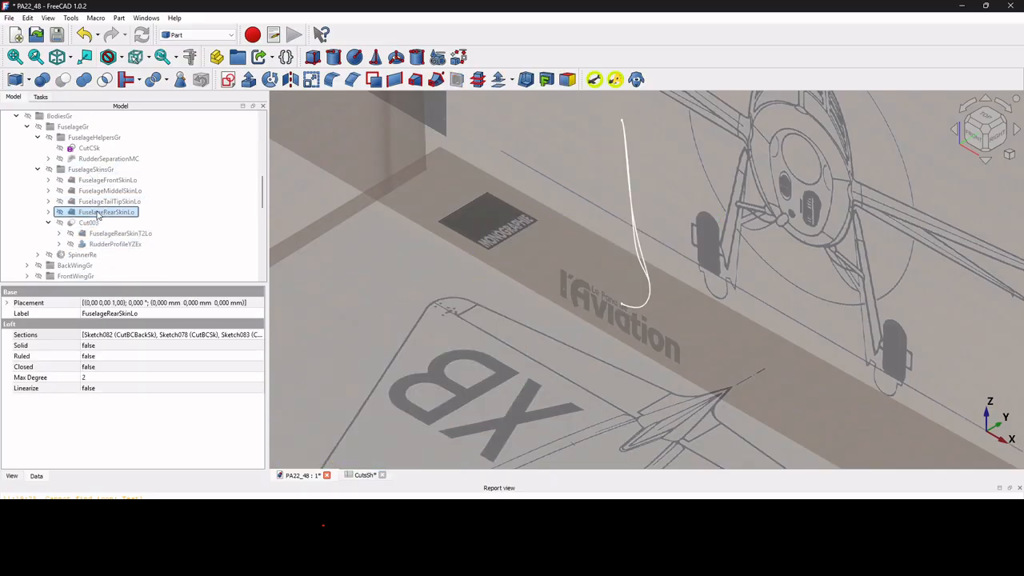
click(48, 212)
scroll(72, 200, down, 3)
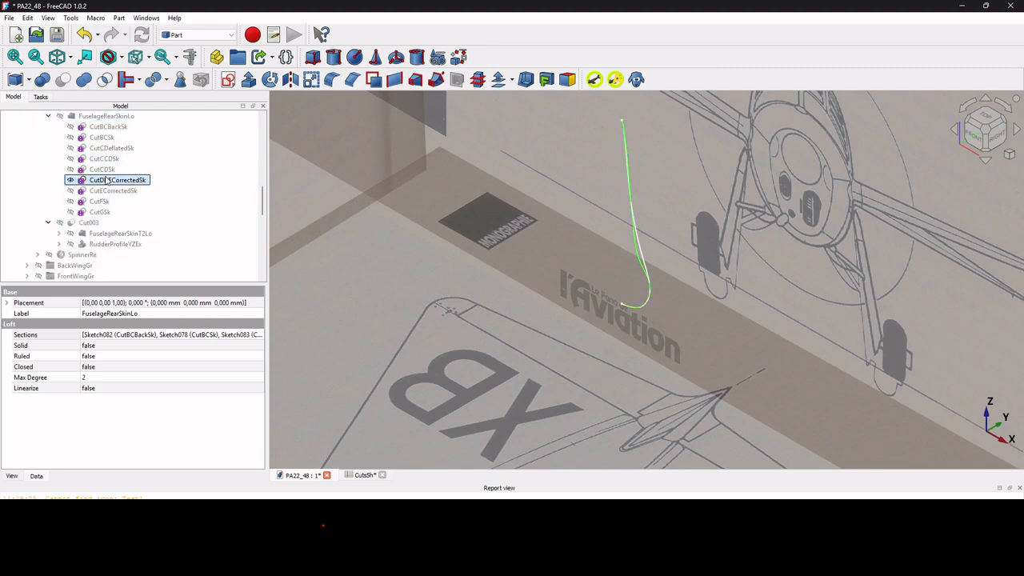
click(106, 181)
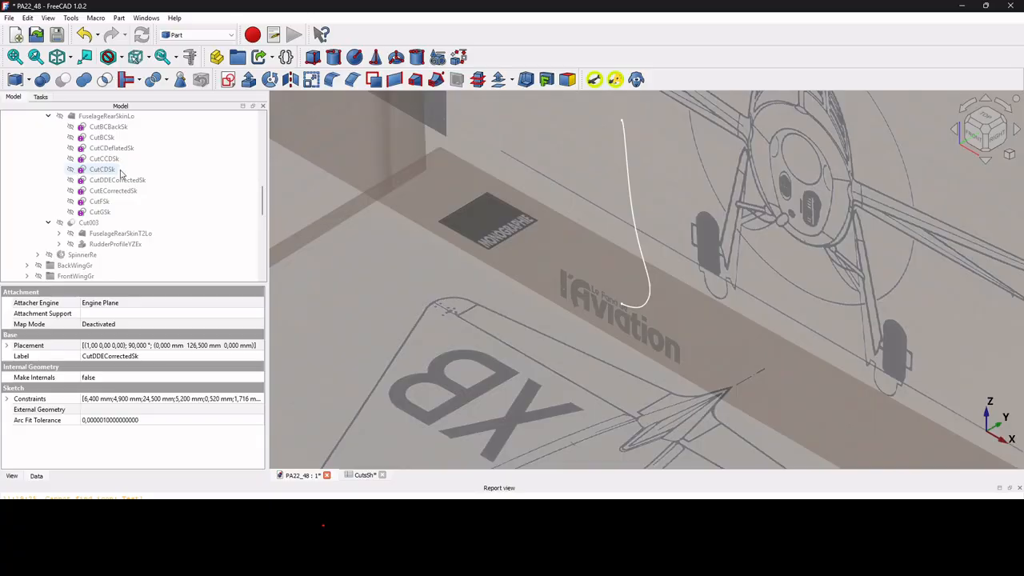
click(112, 116)
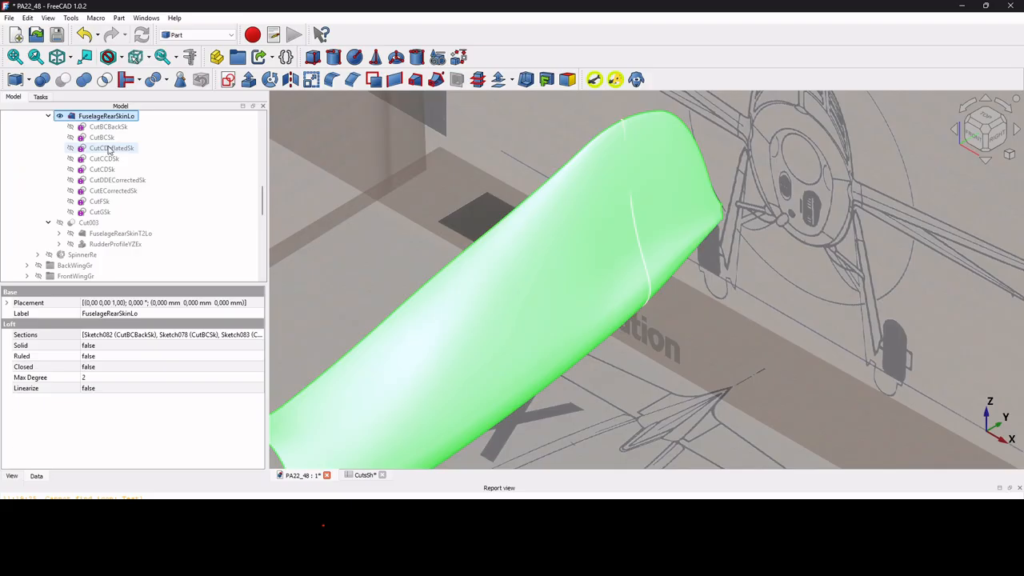
Hide the CutDDESk section sketch of FuselageRearSkinT1Lo and select the FuselageRearSkinLo loft.
scroll(110, 182, down, 2)
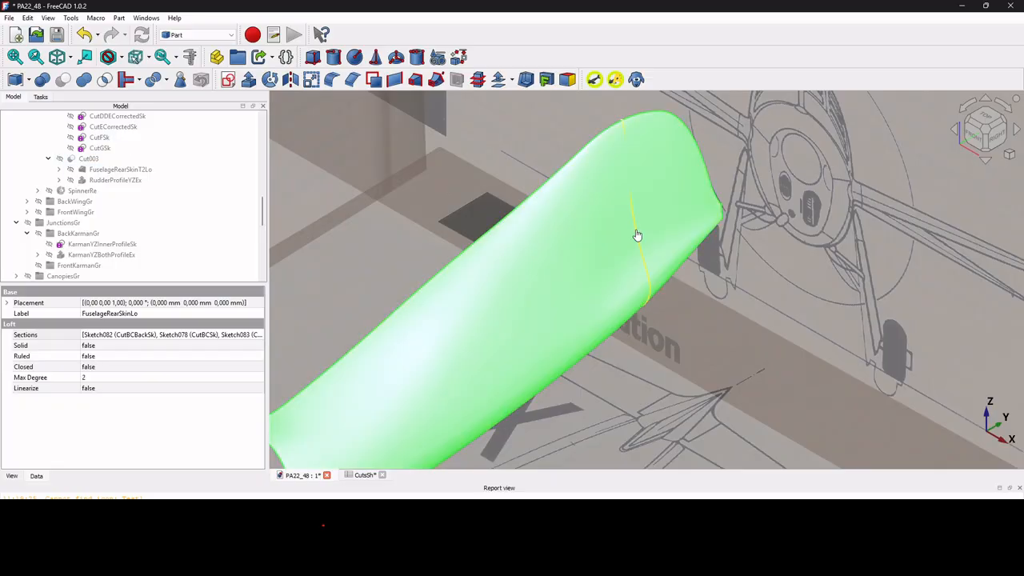
click(636, 234)
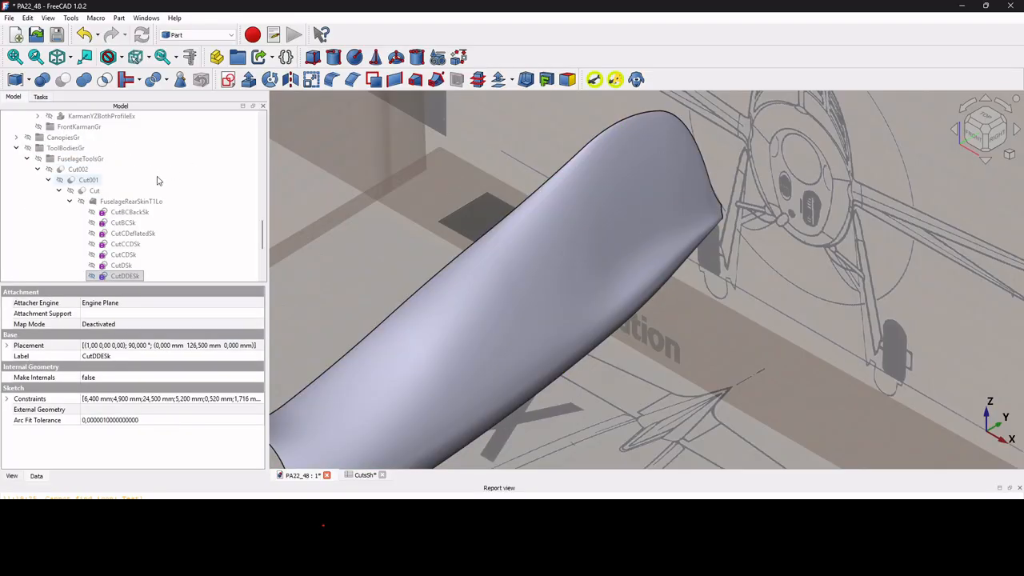
scroll(94, 209, down, 4)
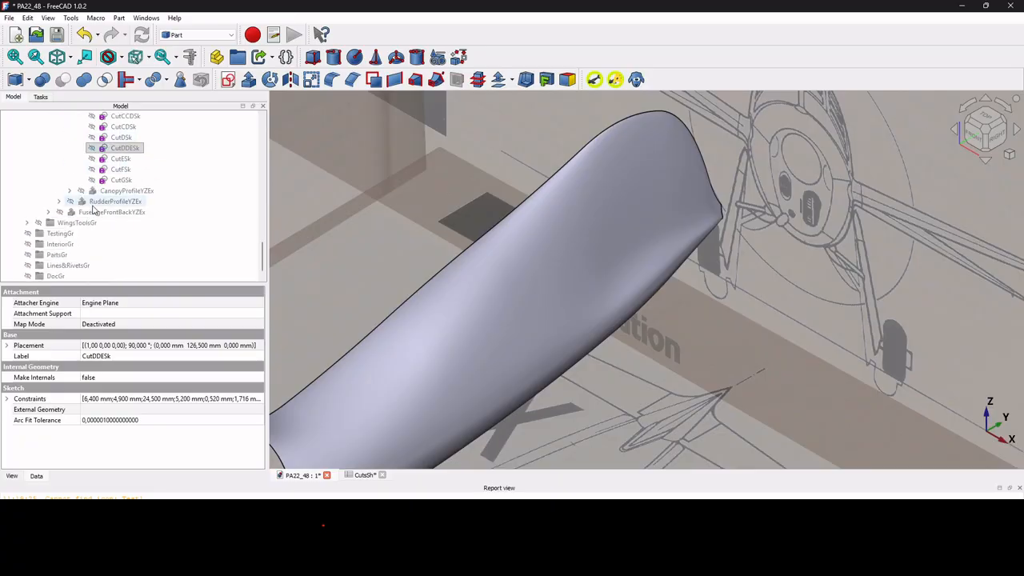
click(500, 285)
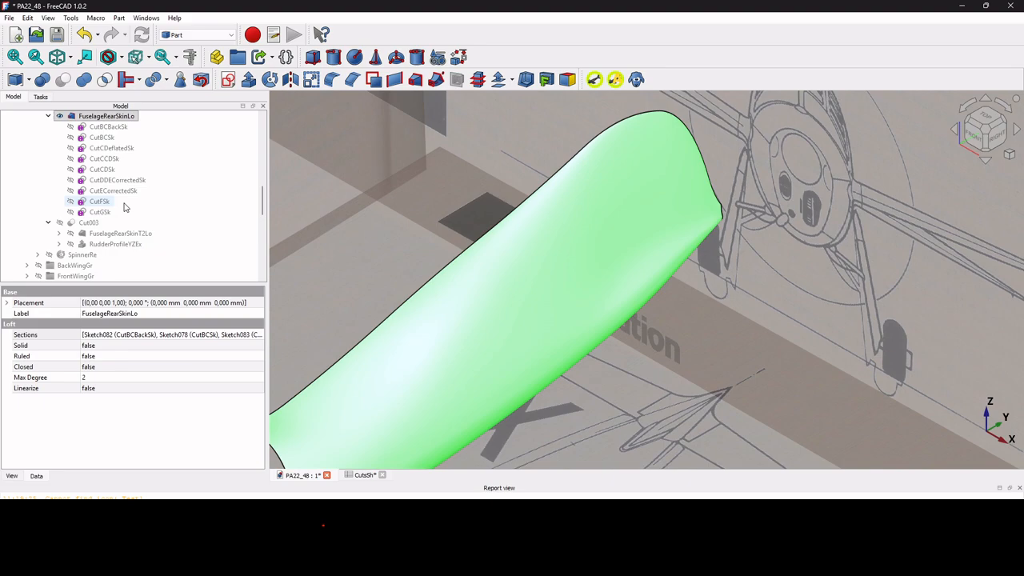
Show the FuselageTailTipSkinLo loft and inspect where it meets the end of the rear skin.
scroll(632, 231, down, 3)
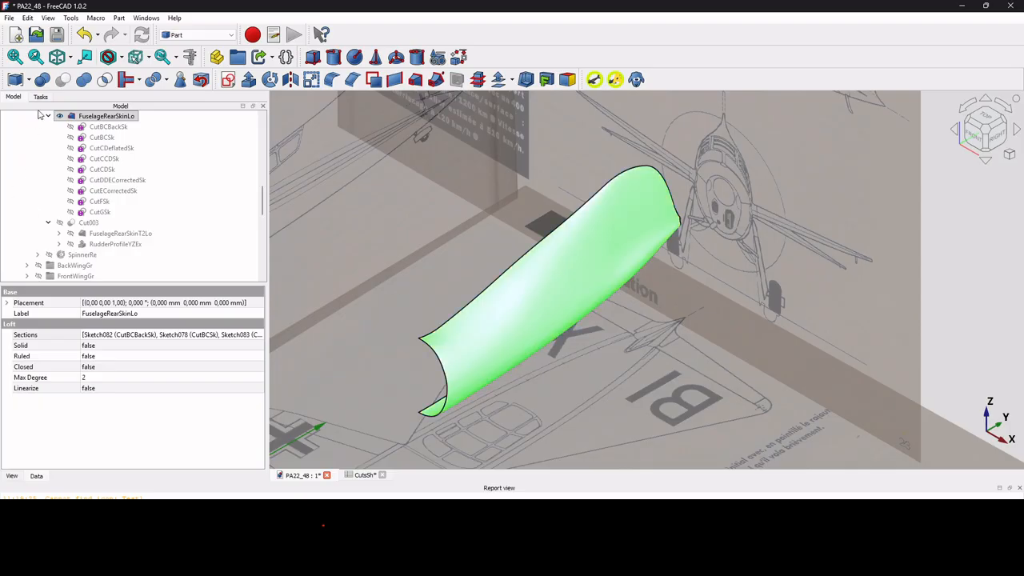
scroll(58, 134, up, 5)
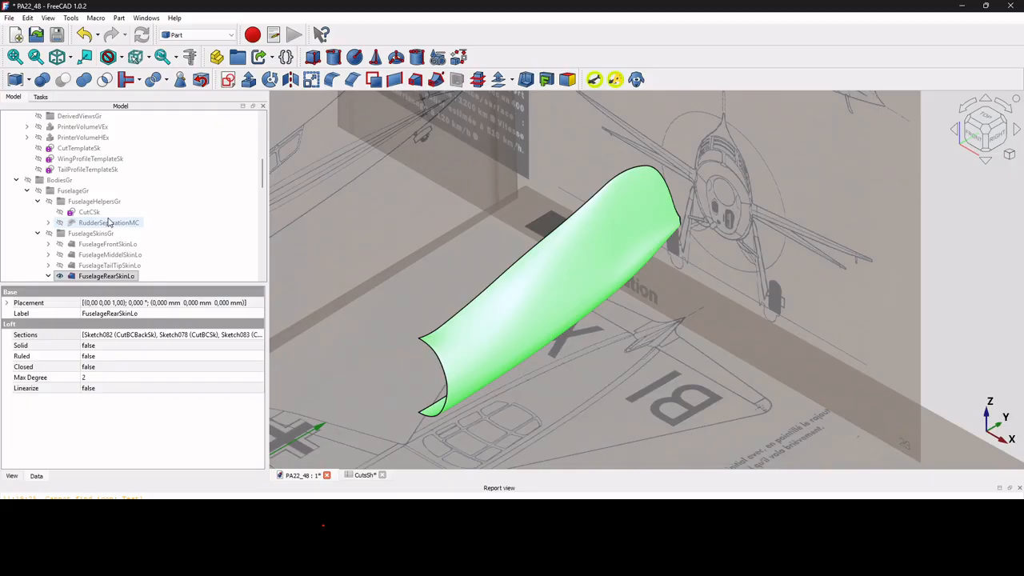
scroll(109, 222, down, 2)
click(107, 201)
key(space)
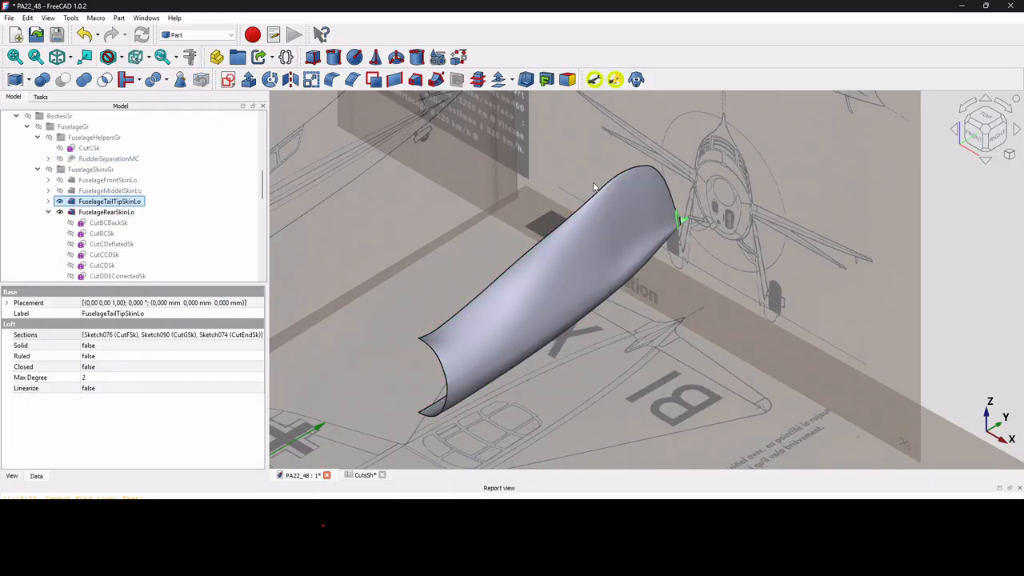
scroll(679, 228, up, 8)
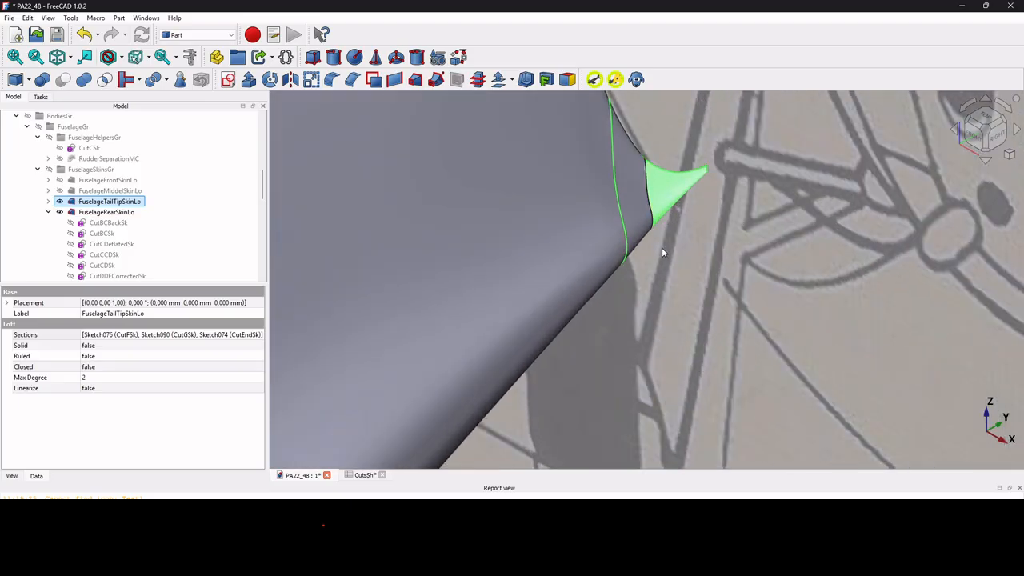
scroll(662, 247, down, 6)
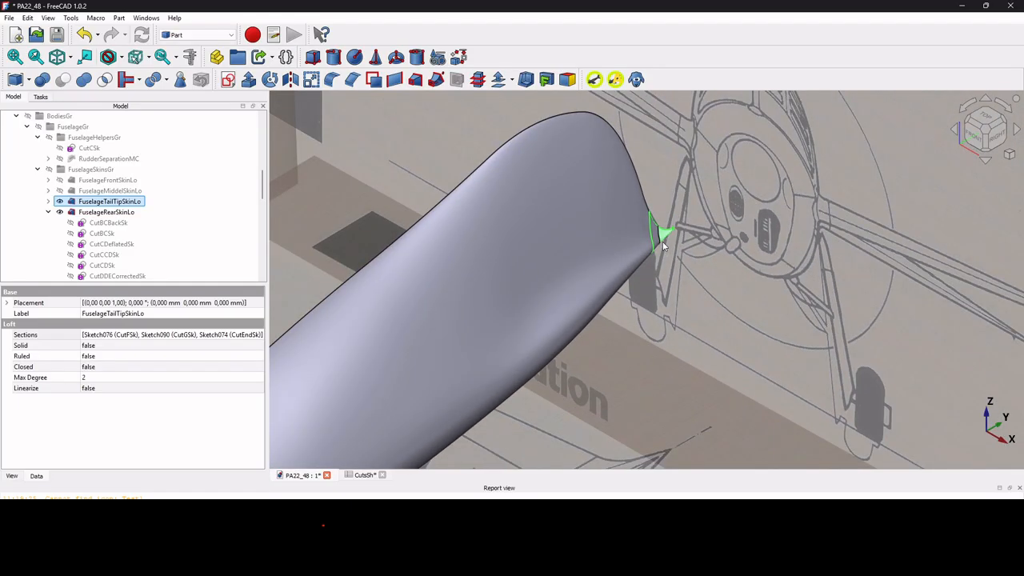
scroll(670, 230, down, 2)
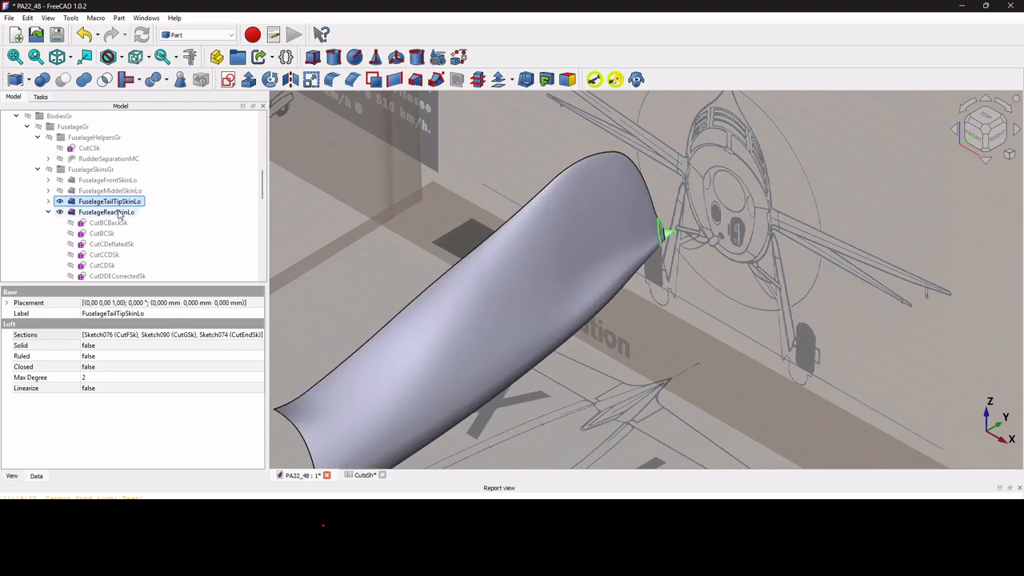
Clone the FuselageFrontSkinLo, FuselageMiddelSkinLo, FuselageTailTipSkinLo and FuselageRearSkinLo lofts and move the clones into the FuselageSkinsGr group.
click(117, 212)
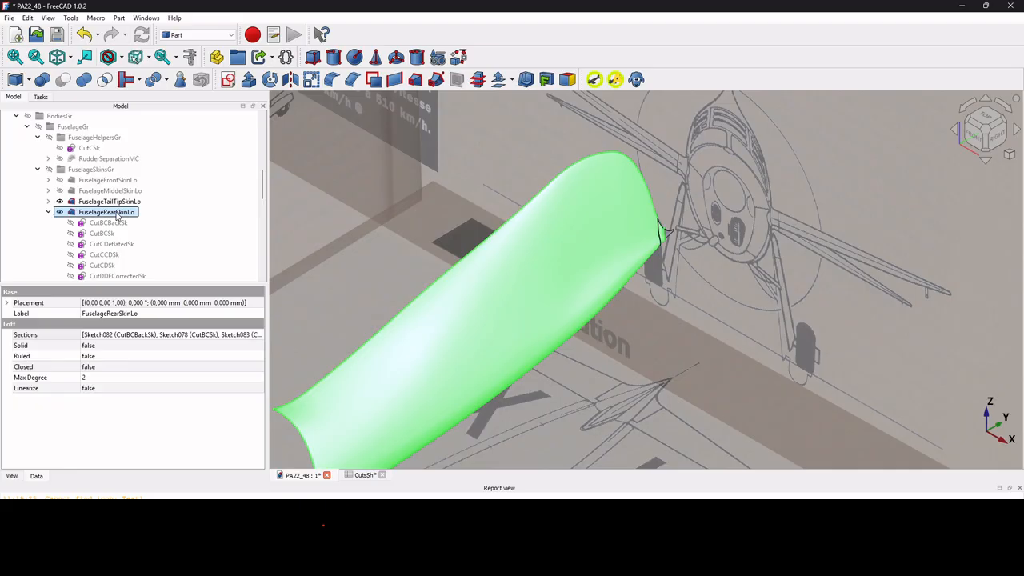
scroll(116, 212, down, 4)
scroll(114, 212, down, 2)
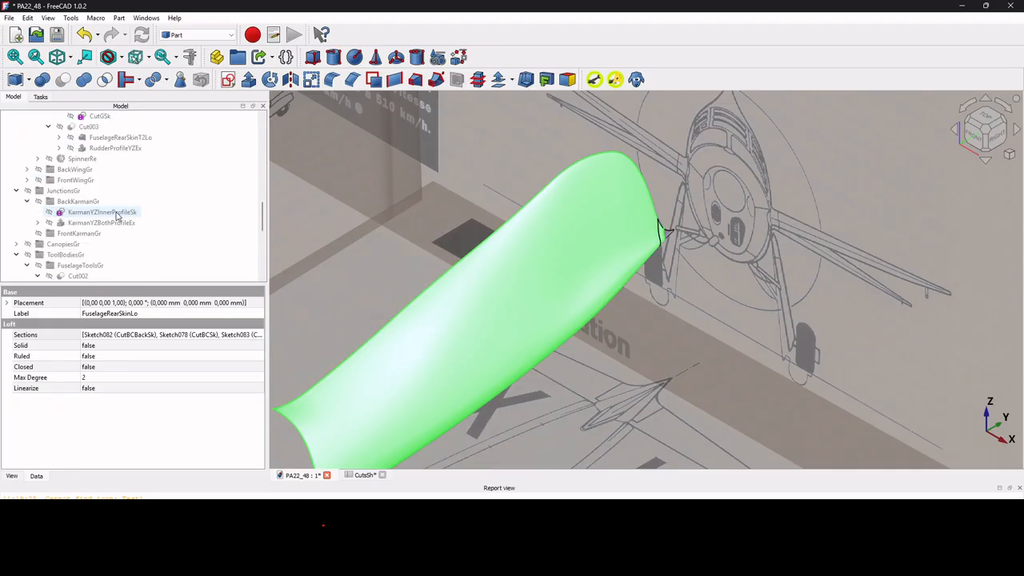
scroll(116, 215, up, 5)
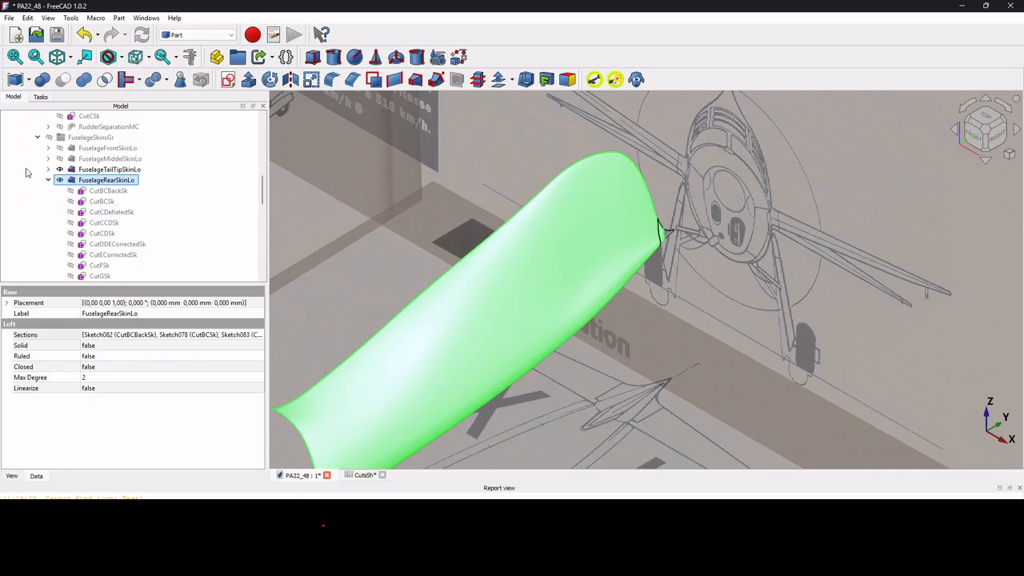
click(48, 180)
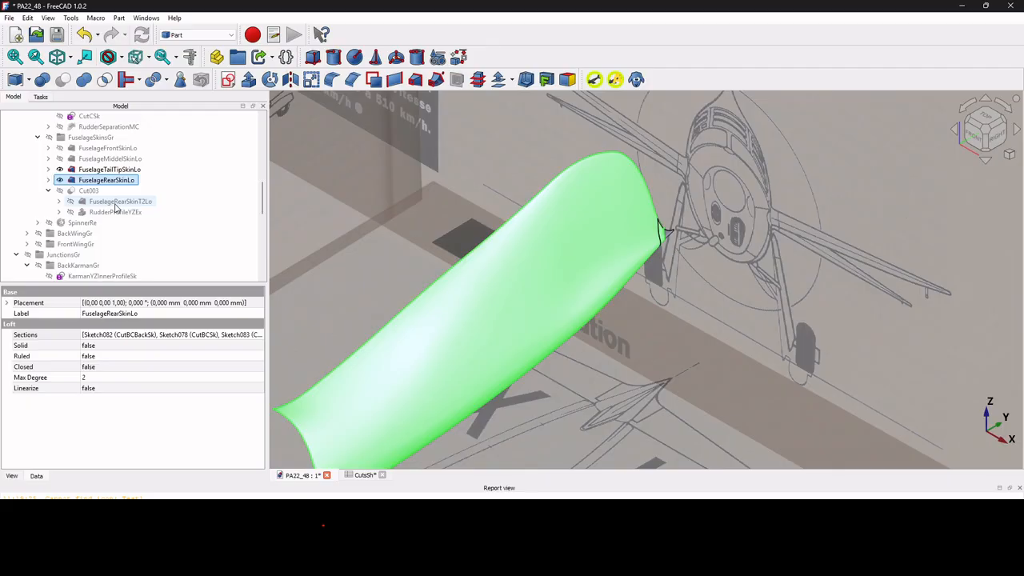
click(102, 149)
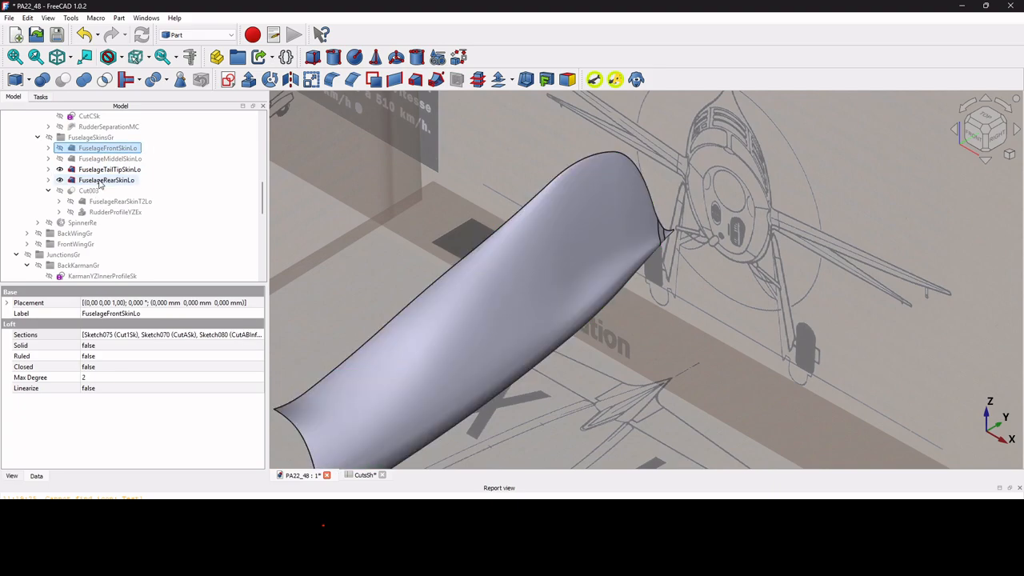
shift+click(100, 180)
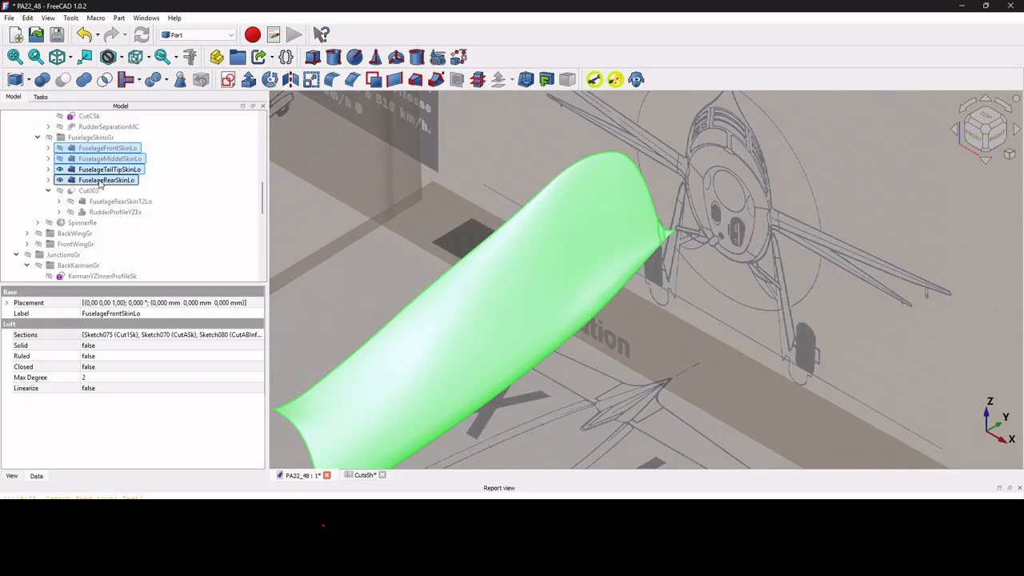
click(635, 80)
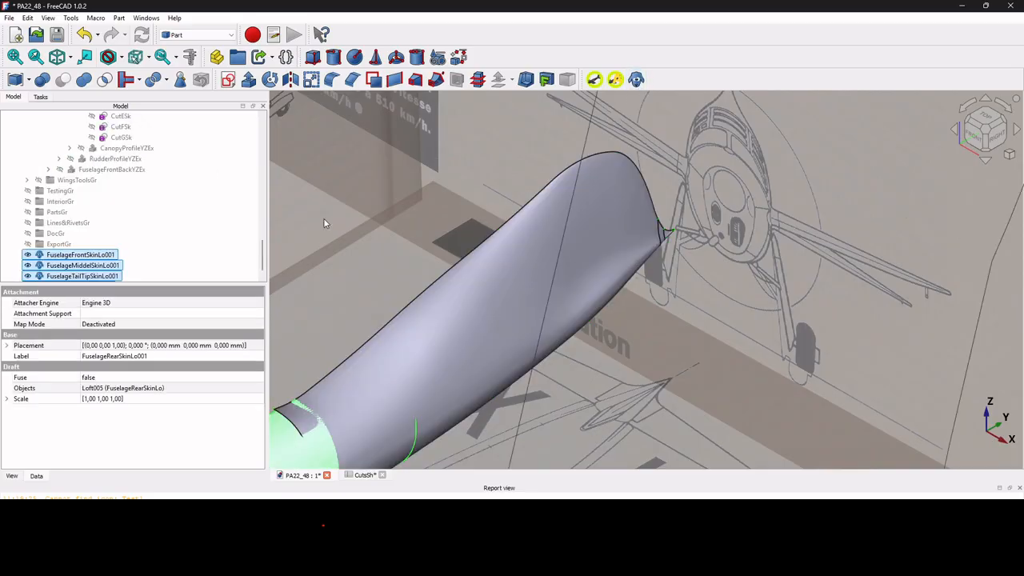
drag(61, 256, 148, 150)
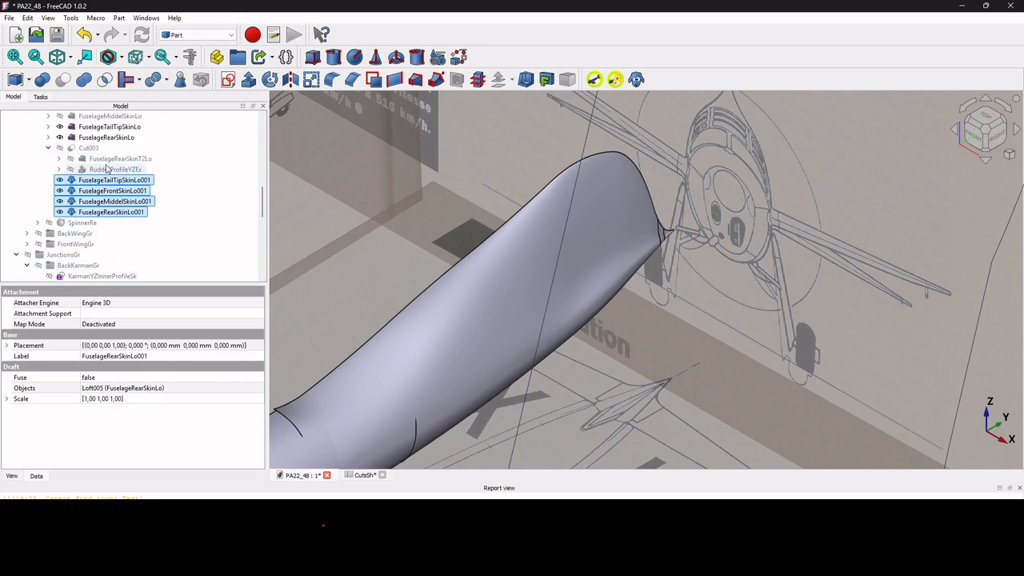
Hide the original FuselageTailTipSkinLo loft, leaving FuselageRearSkinLo shown.
click(104, 138)
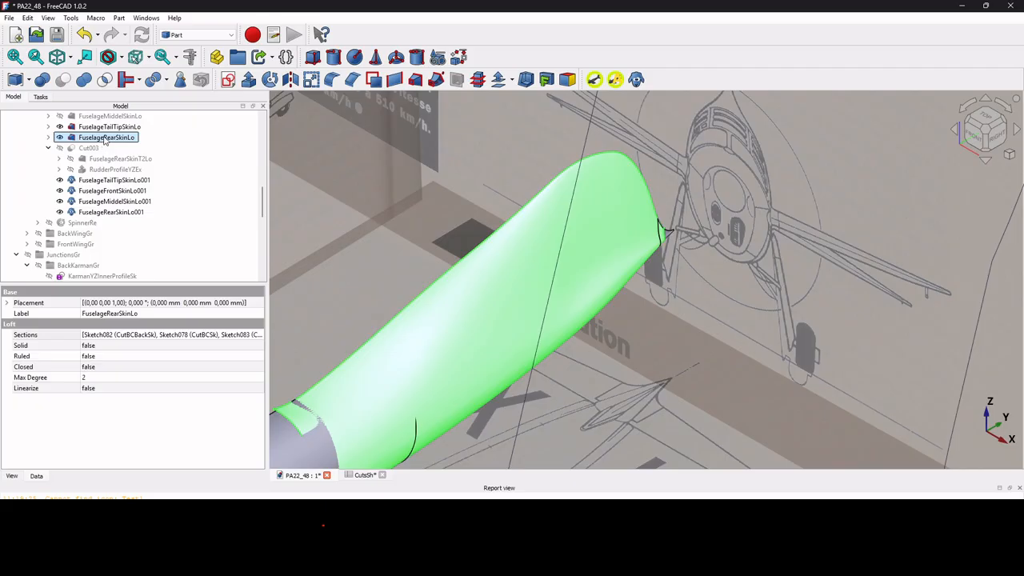
click(104, 129)
click(112, 139)
click(112, 127)
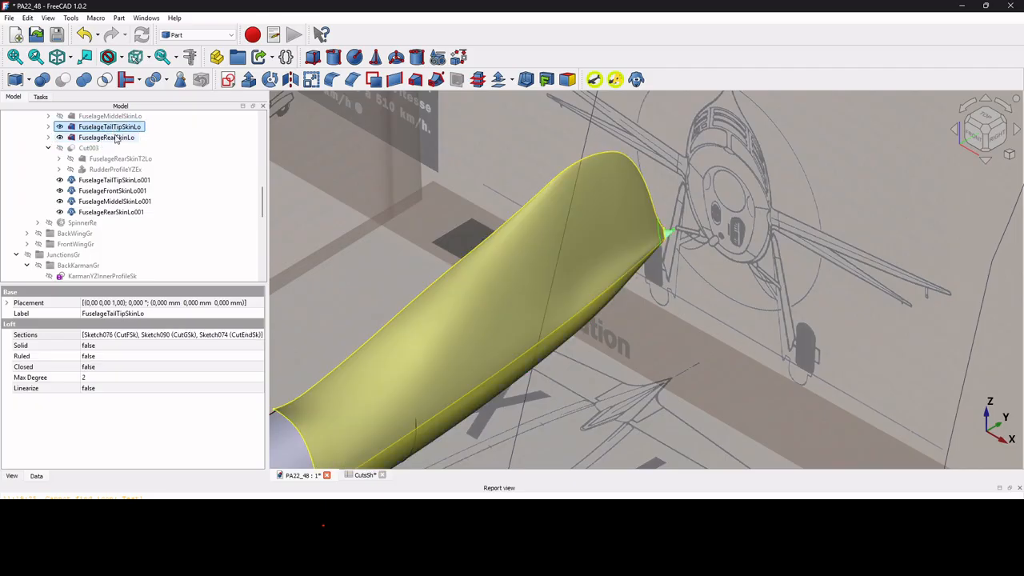
ctrl+click(117, 137)
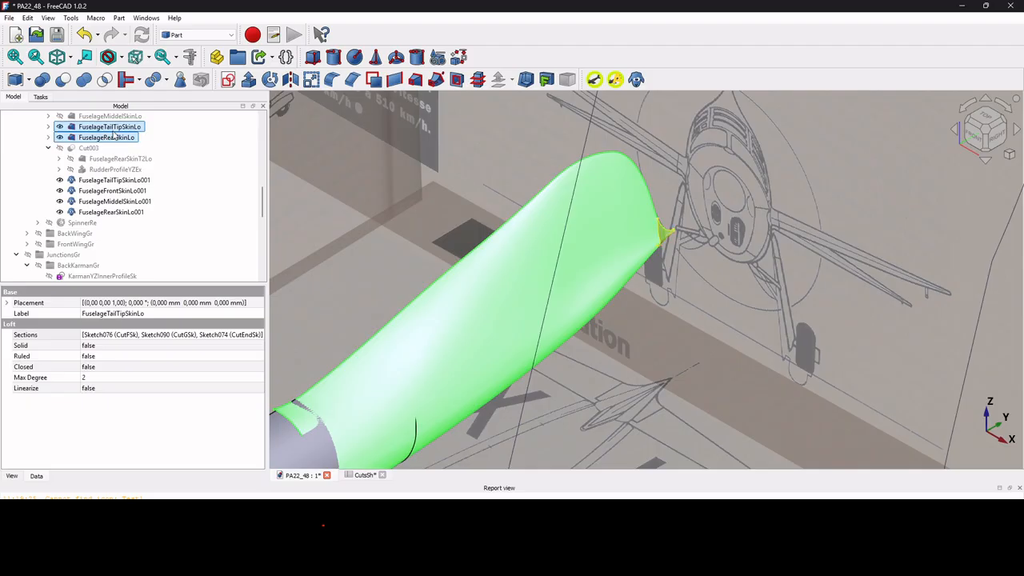
click(114, 132)
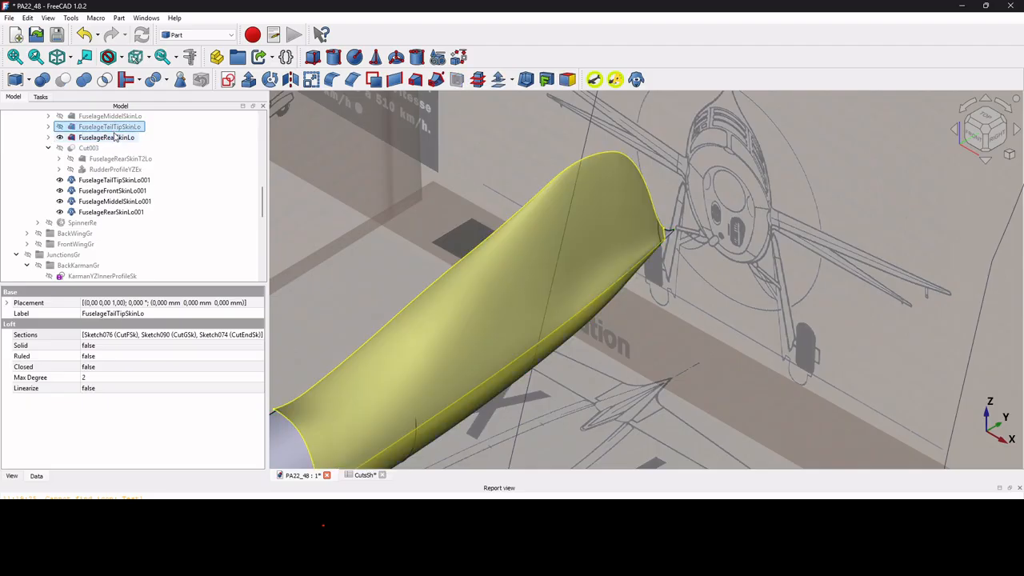
Cut the FuselageRearSkinLo loft with the RudderProfileYZEx tool body.
click(112, 138)
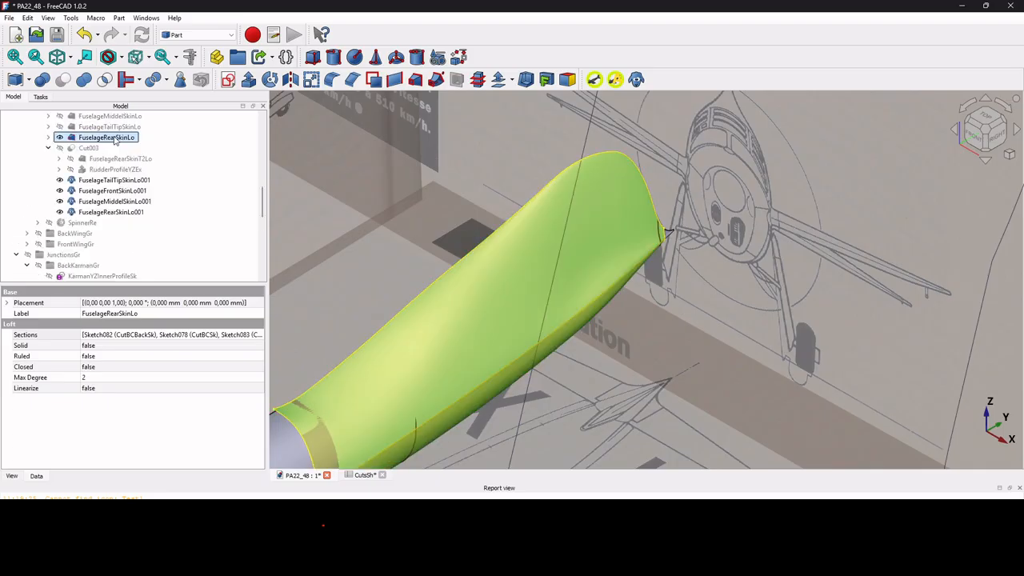
ctrl+click(113, 170)
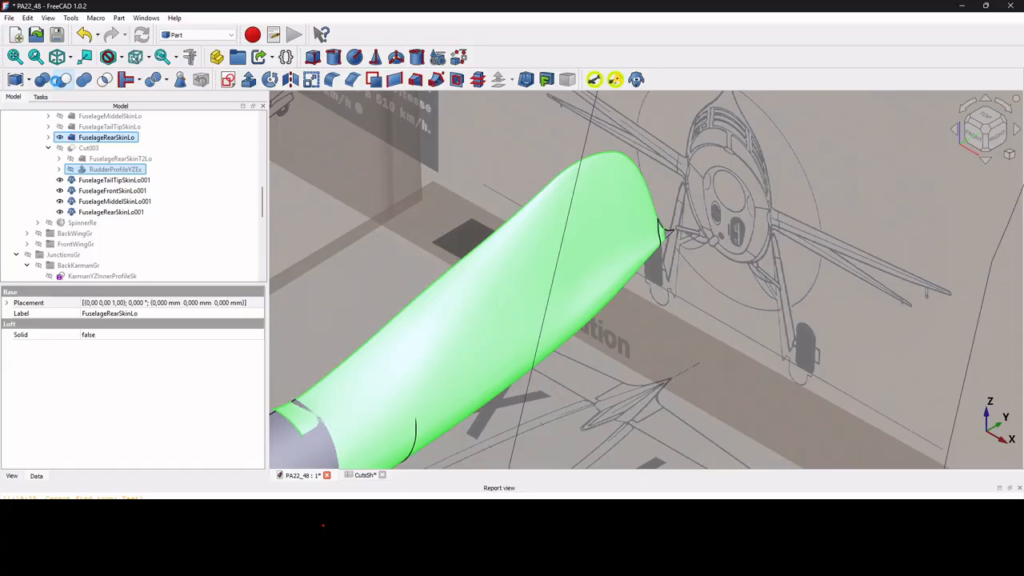
click(63, 79)
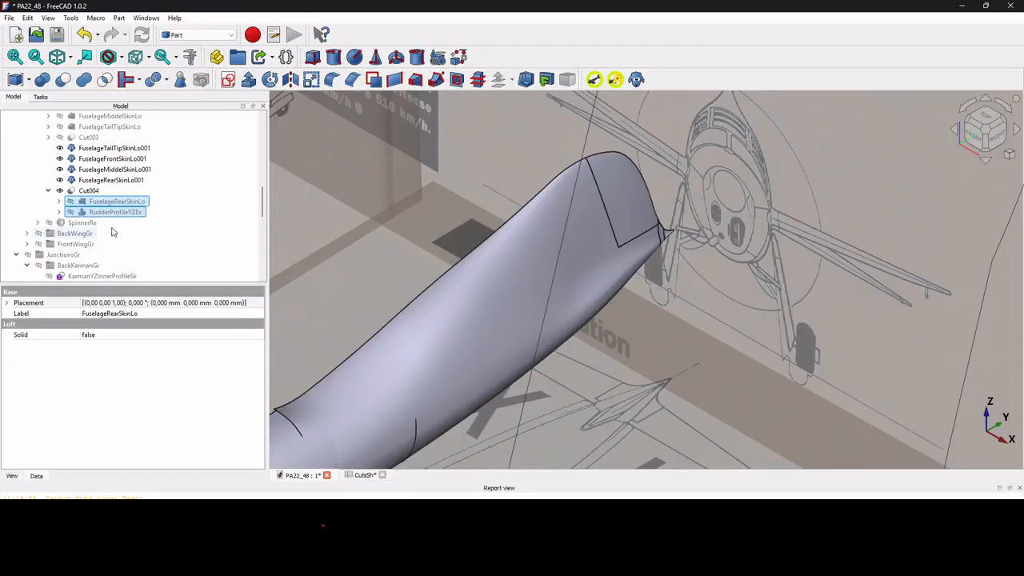
Cut the rudder-trimmed rear skin Cut004 with the CanopyProfileYZEx tool body from the fuselage tools.
click(85, 190)
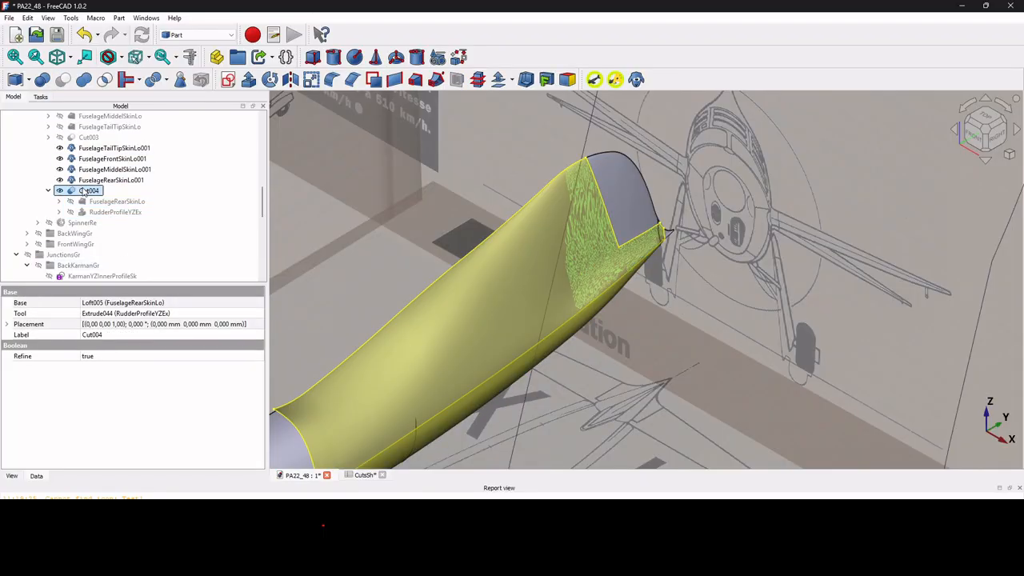
scroll(84, 190, down, 2)
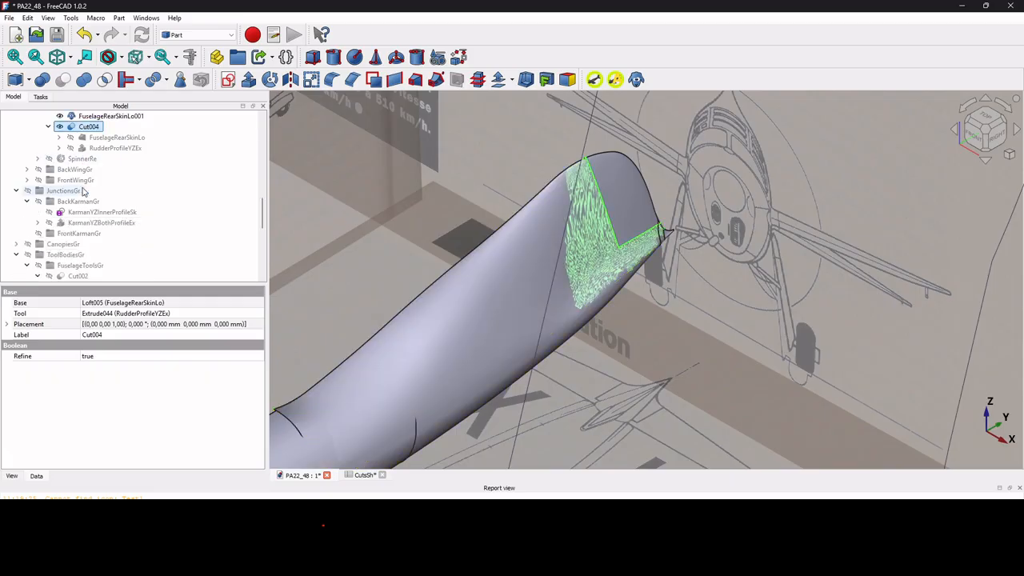
scroll(84, 191, down, 4)
scroll(84, 191, down, 3)
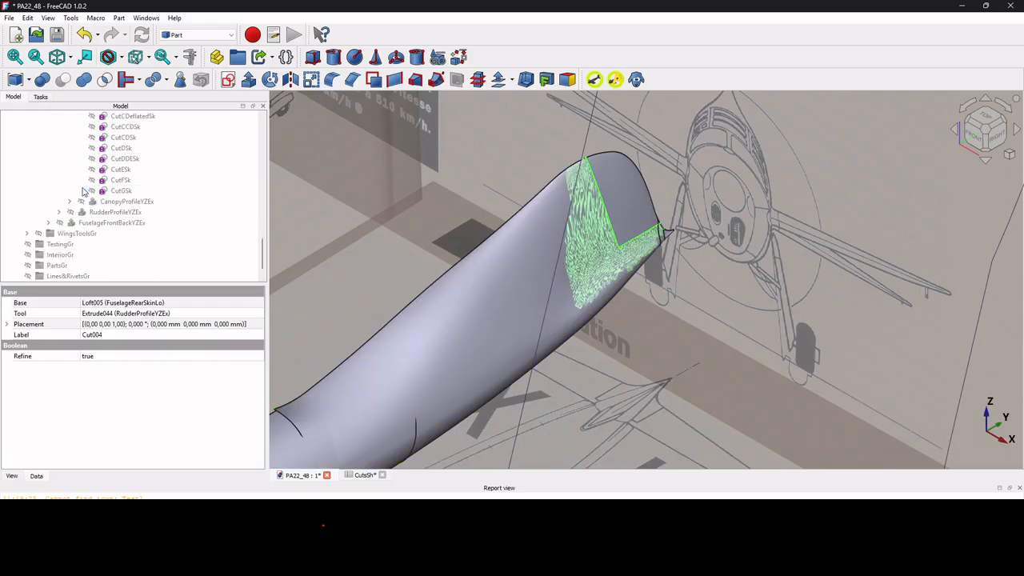
click(105, 203)
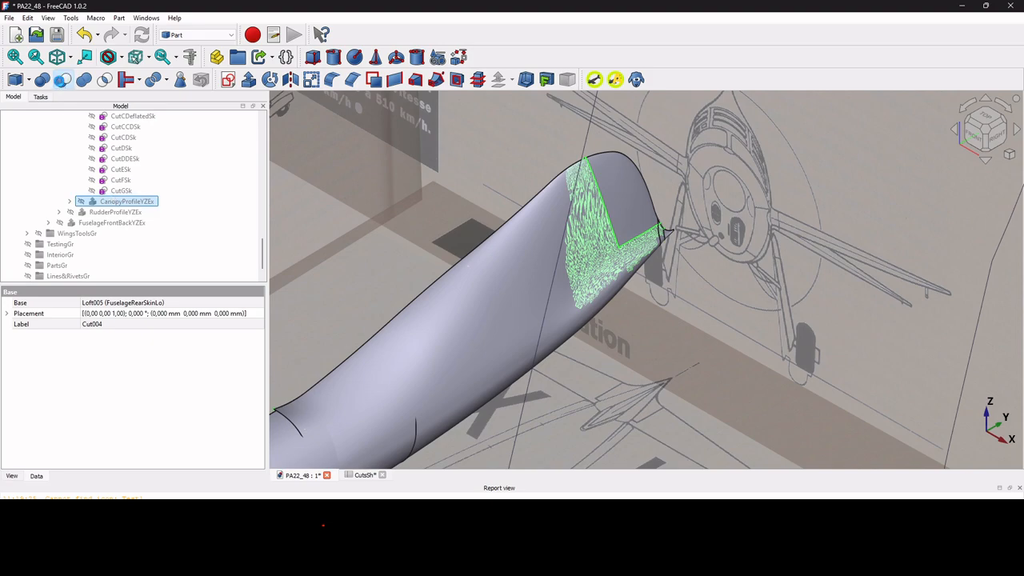
click(62, 79)
drag(88, 192, 116, 122)
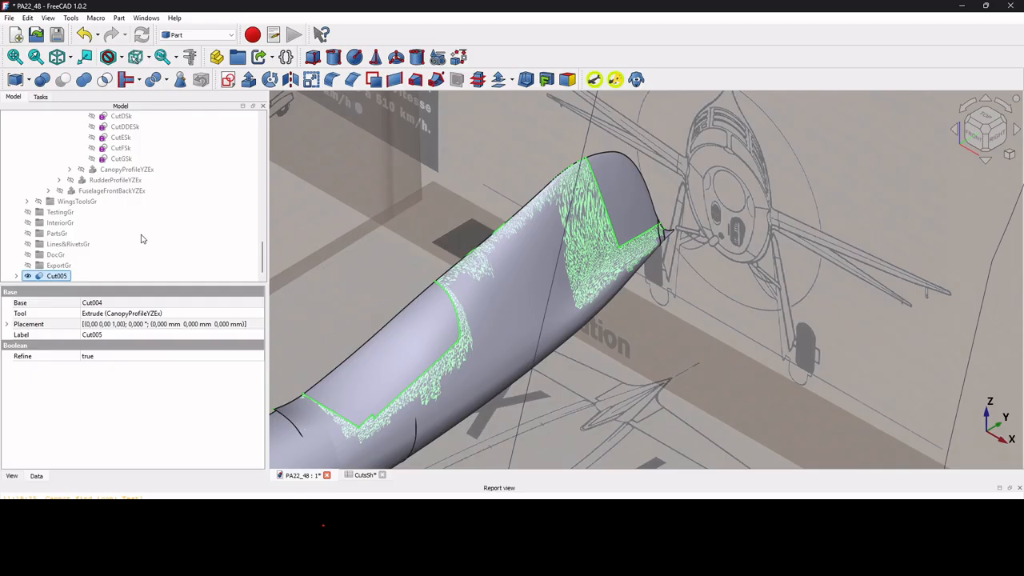
Hide the FuselageRearSkinLo001 clone, the Cut005 trimmed rear skin and the FuselageMiddelSkinLo001 clone.
scroll(140, 232, up, 6)
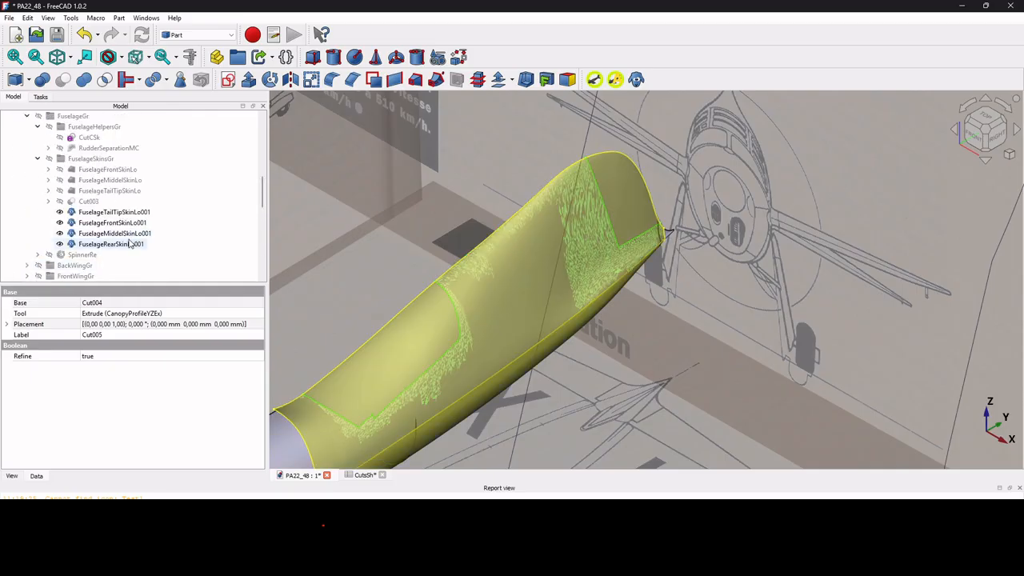
scroll(131, 244, down, 3)
click(496, 286)
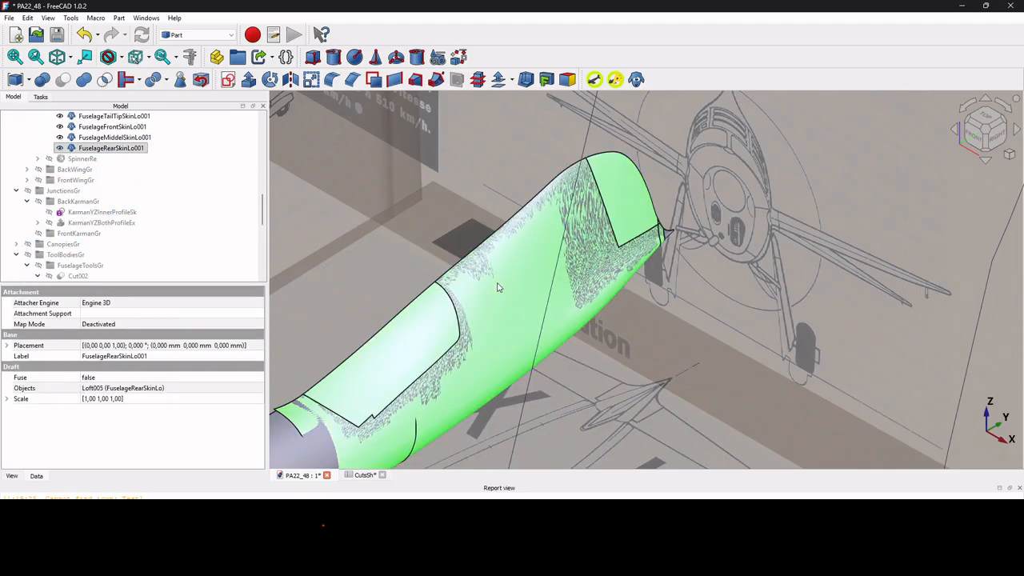
key(space)
click(515, 257)
key(space)
click(328, 413)
key(space)
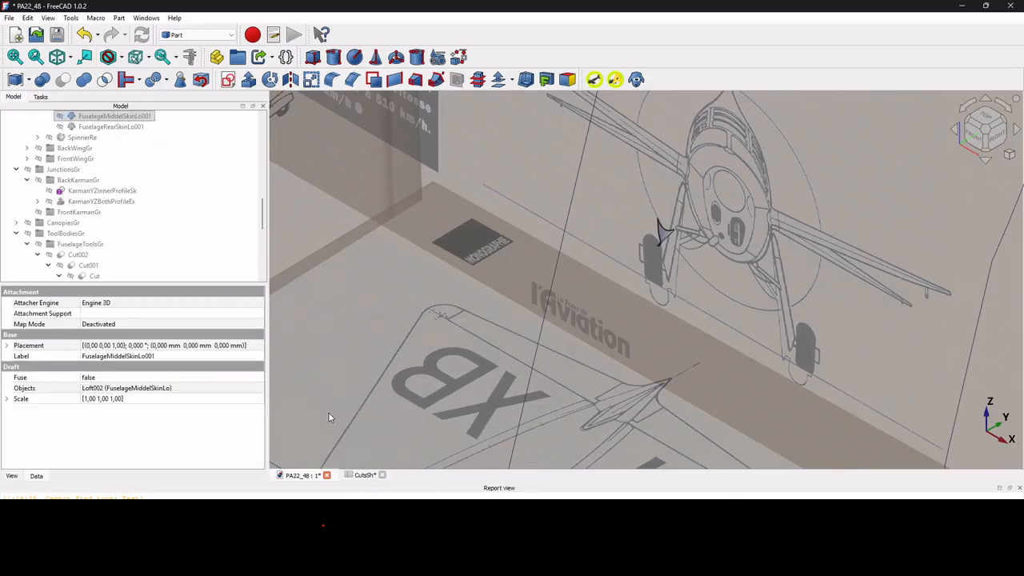
Hide the FuselageTailTipSkinLo001 and FuselageFrontSkinLo001 clones in FuselageSkinsGr.
scroll(104, 232, up, 4)
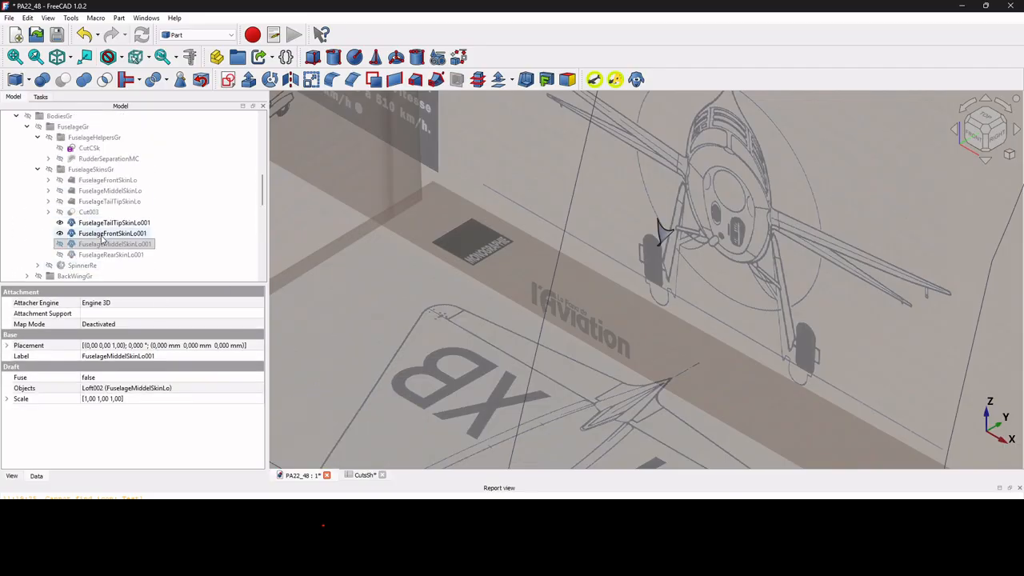
click(100, 224)
key(space)
click(101, 233)
key(space)
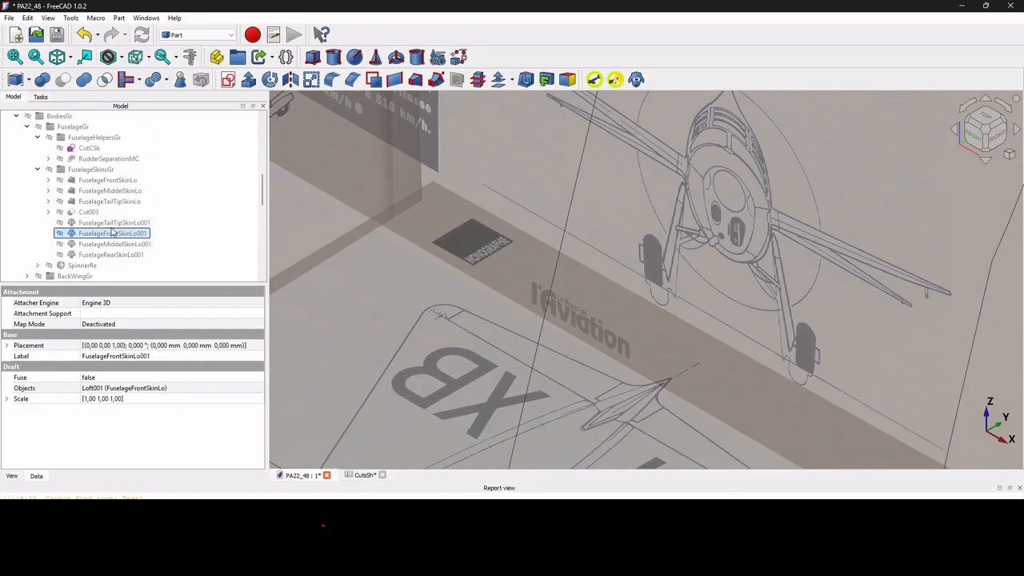
Follow the Objects link of the FuselageRearSkinLo001 clone to its source loft inside Cut004.
scroll(102, 233, down, 1)
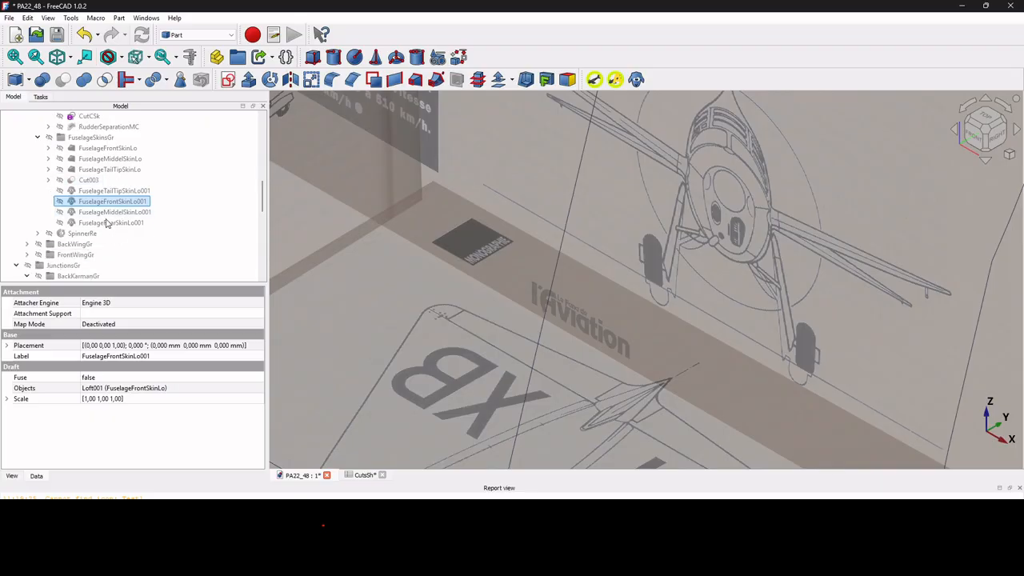
click(107, 223)
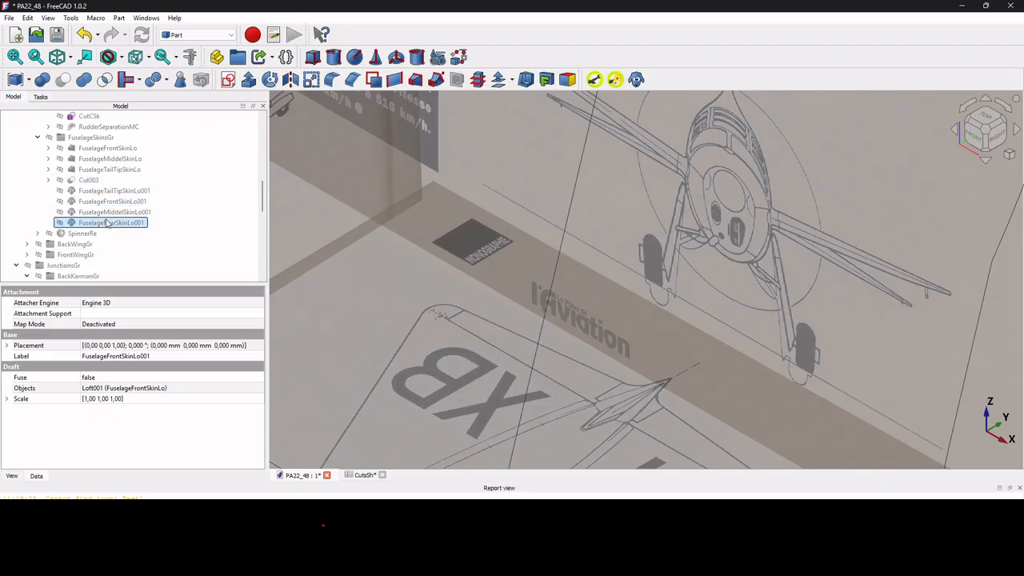
click(134, 392)
double_click(132, 389)
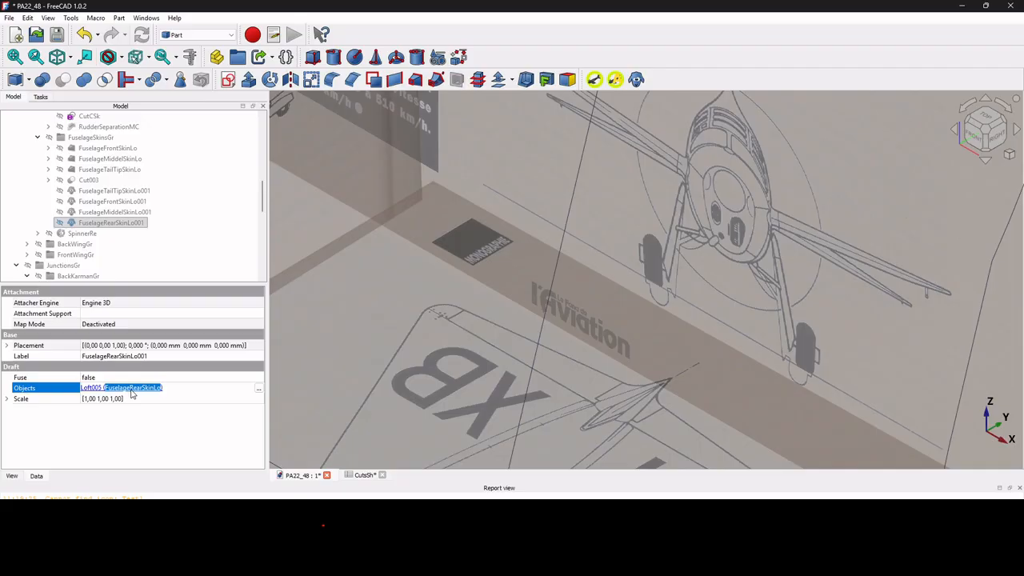
click(132, 389)
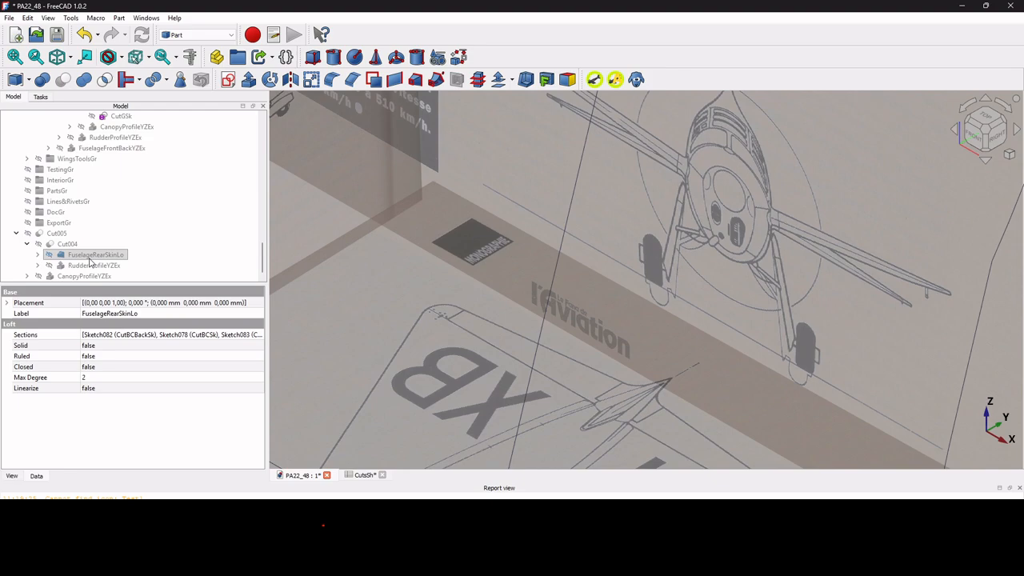
Review the general Selection preferences for tree and 3D view selection, then close the preferences.
click(29, 18)
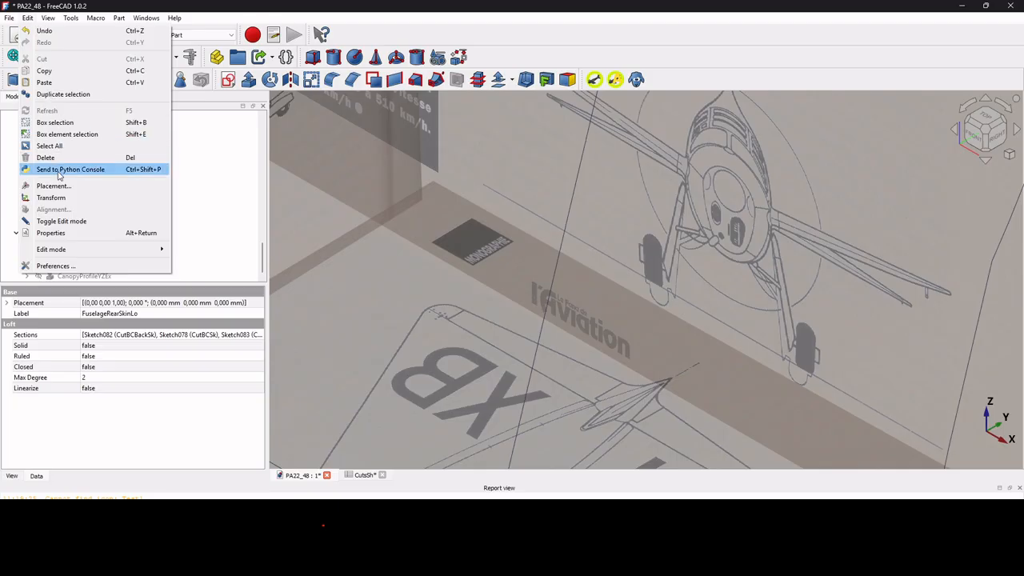
click(58, 266)
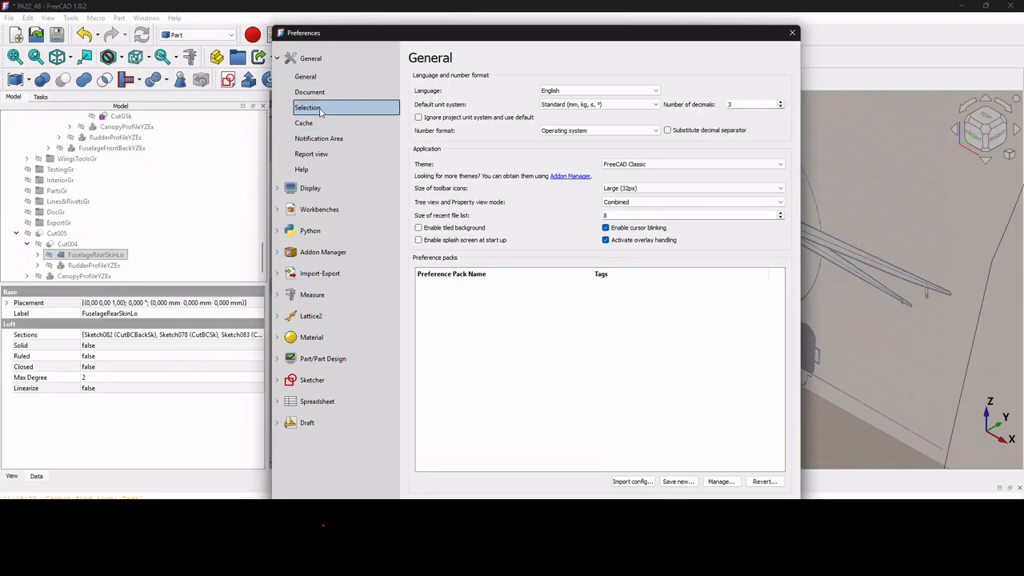
click(319, 107)
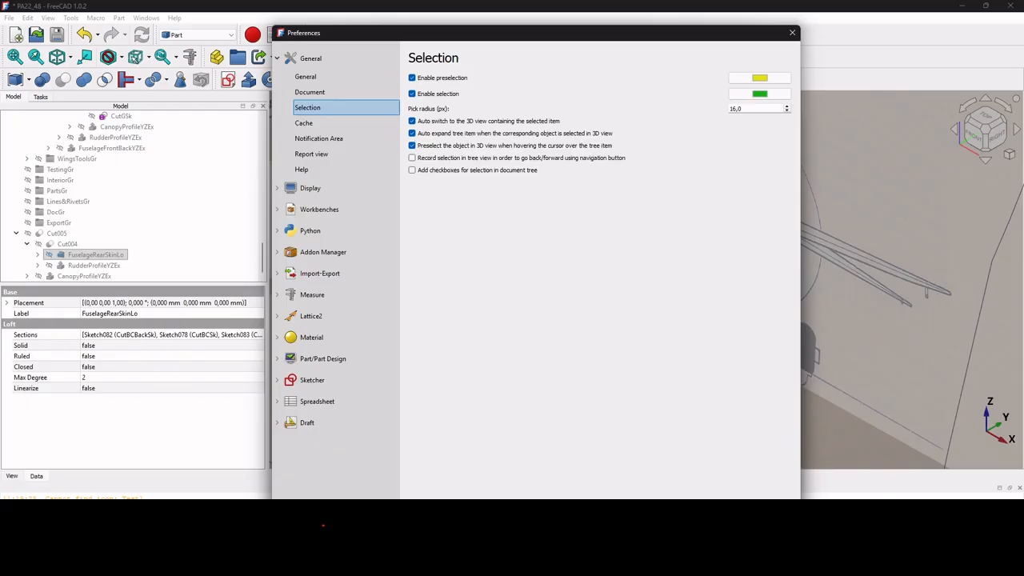
click(731, 545)
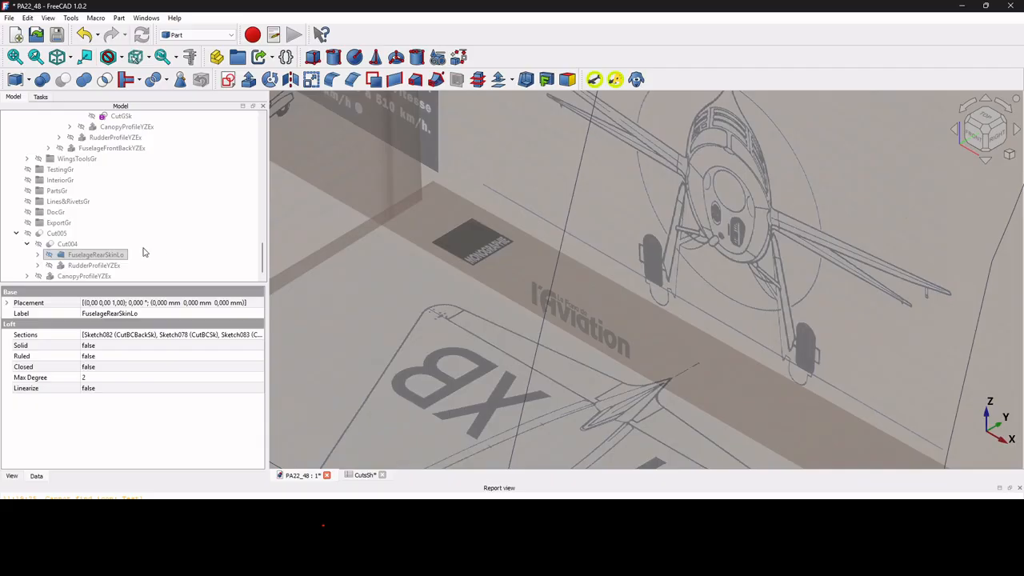
scroll(144, 252, up, 10)
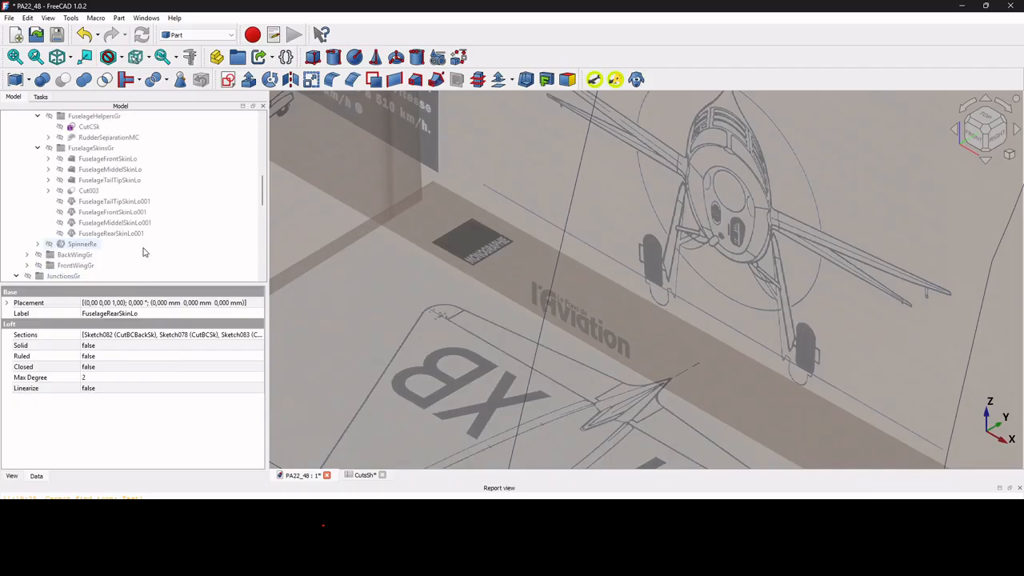
scroll(144, 253, up, 8)
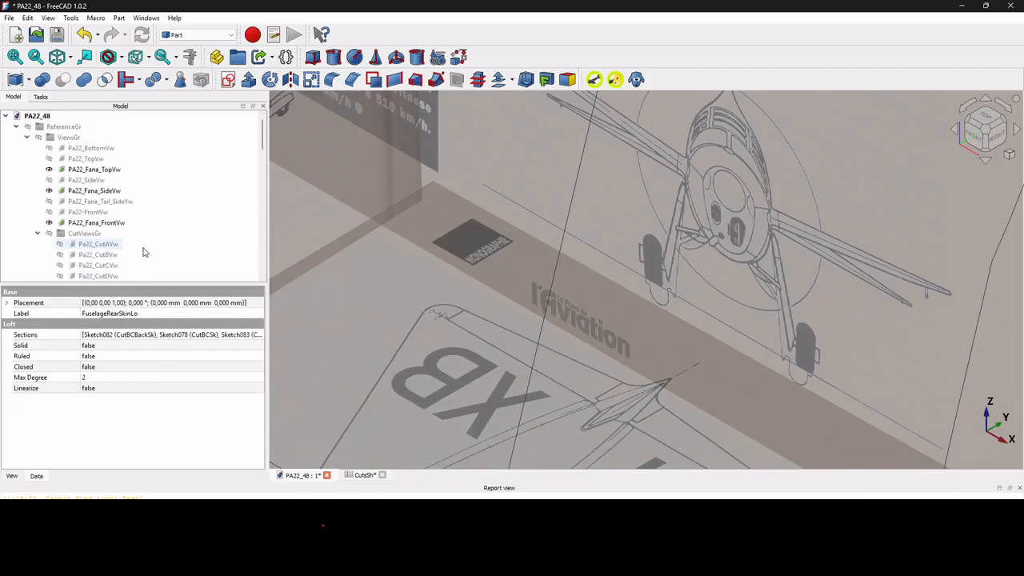